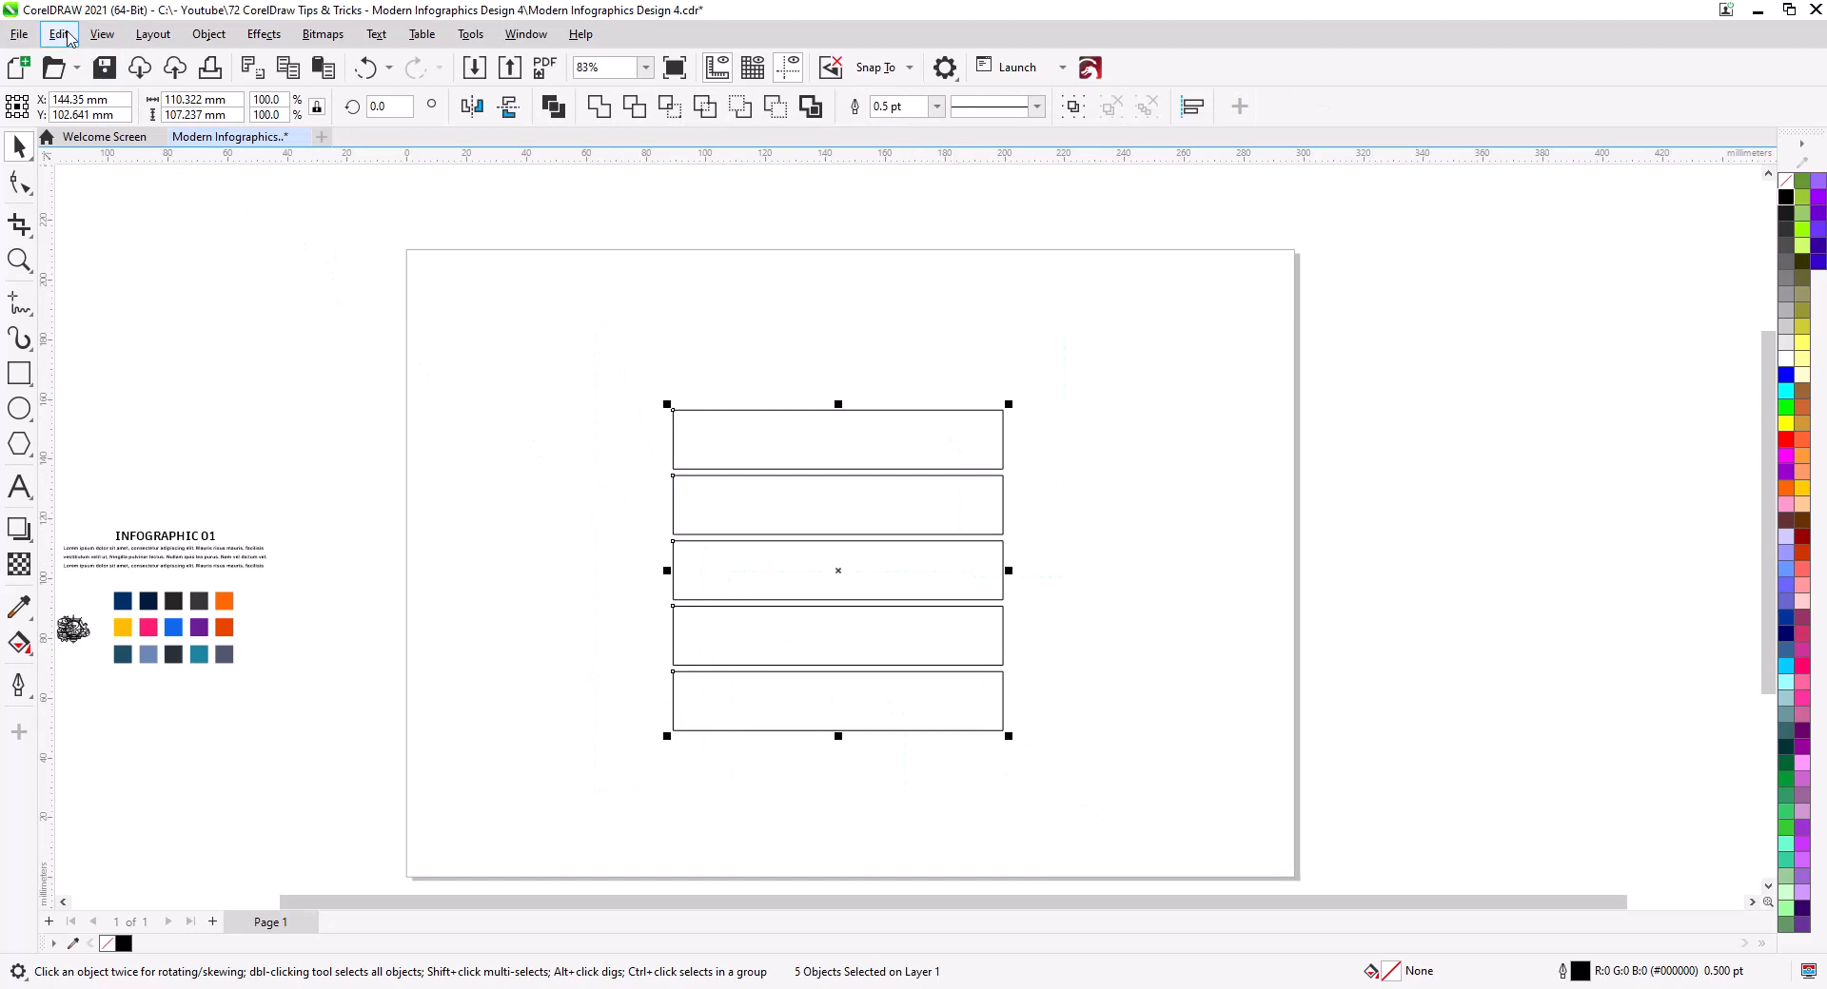
Duplicate the five stacked rectangles in place and mirror the copies onto the right side of the originals, about 46 mm wide
left_click(59, 34)
left_click(126, 188)
left_click(59, 34)
left_click(121, 243)
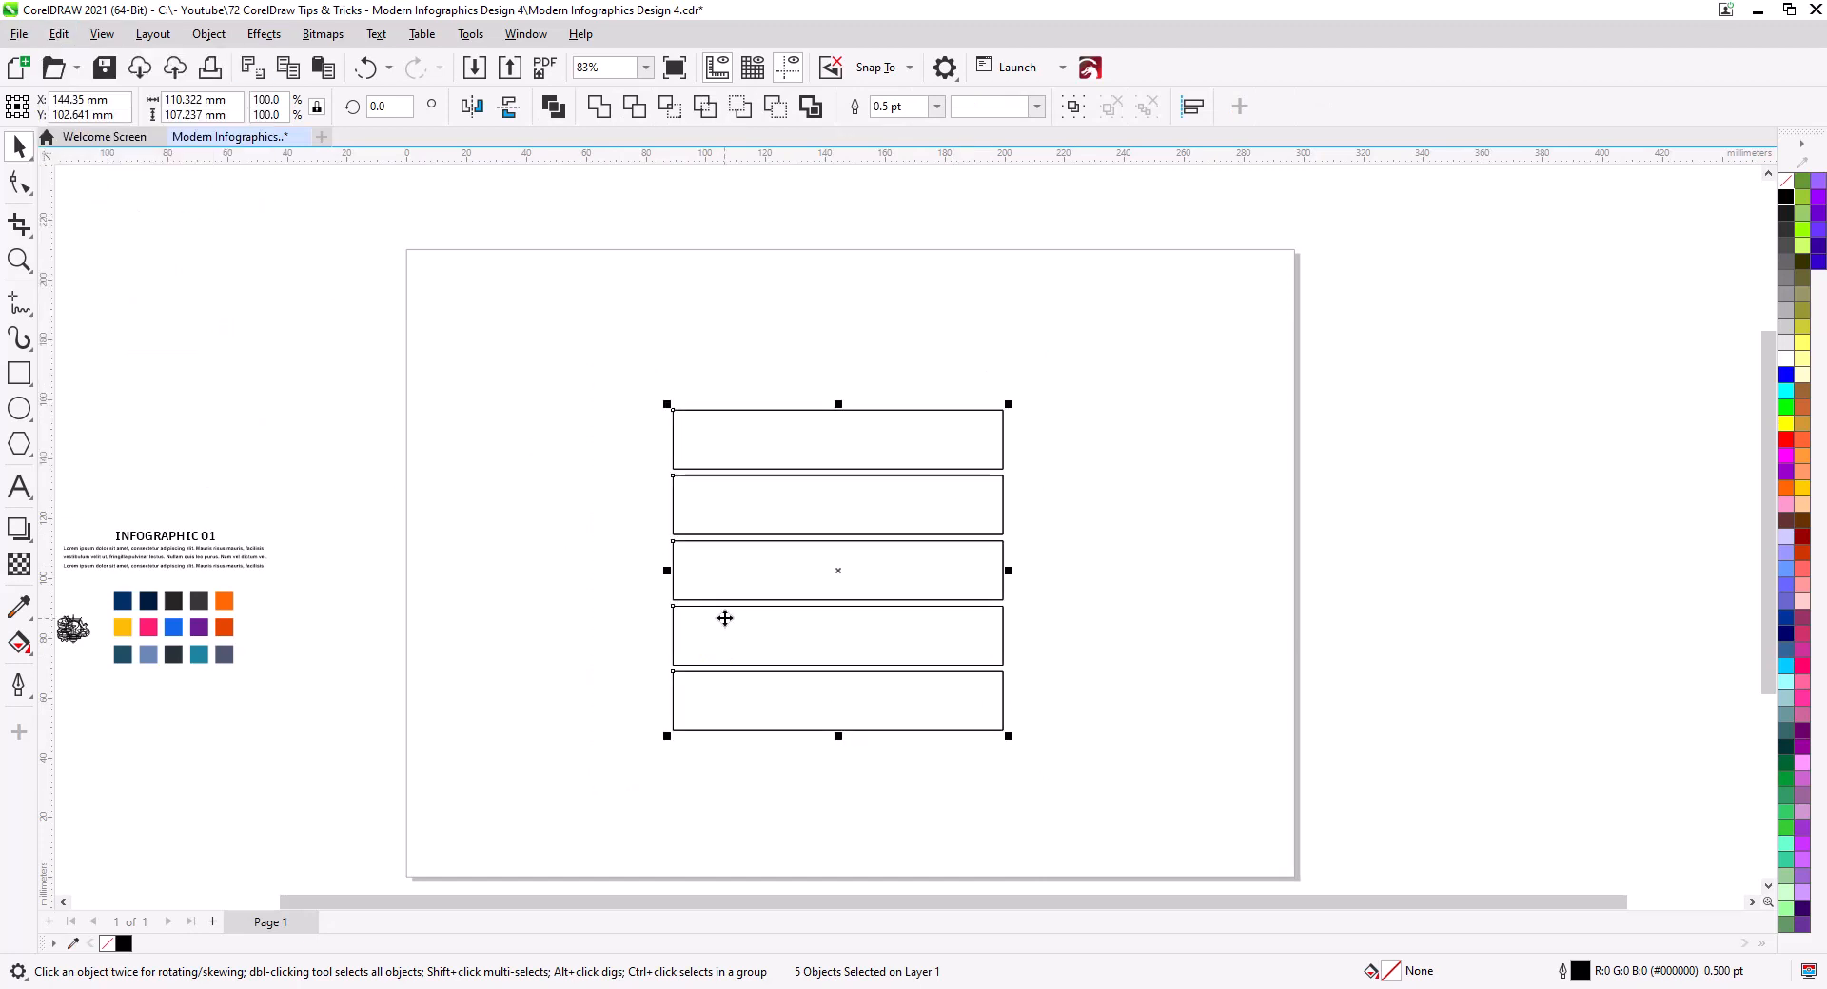
left_click_drag(667, 571, 1132, 577)
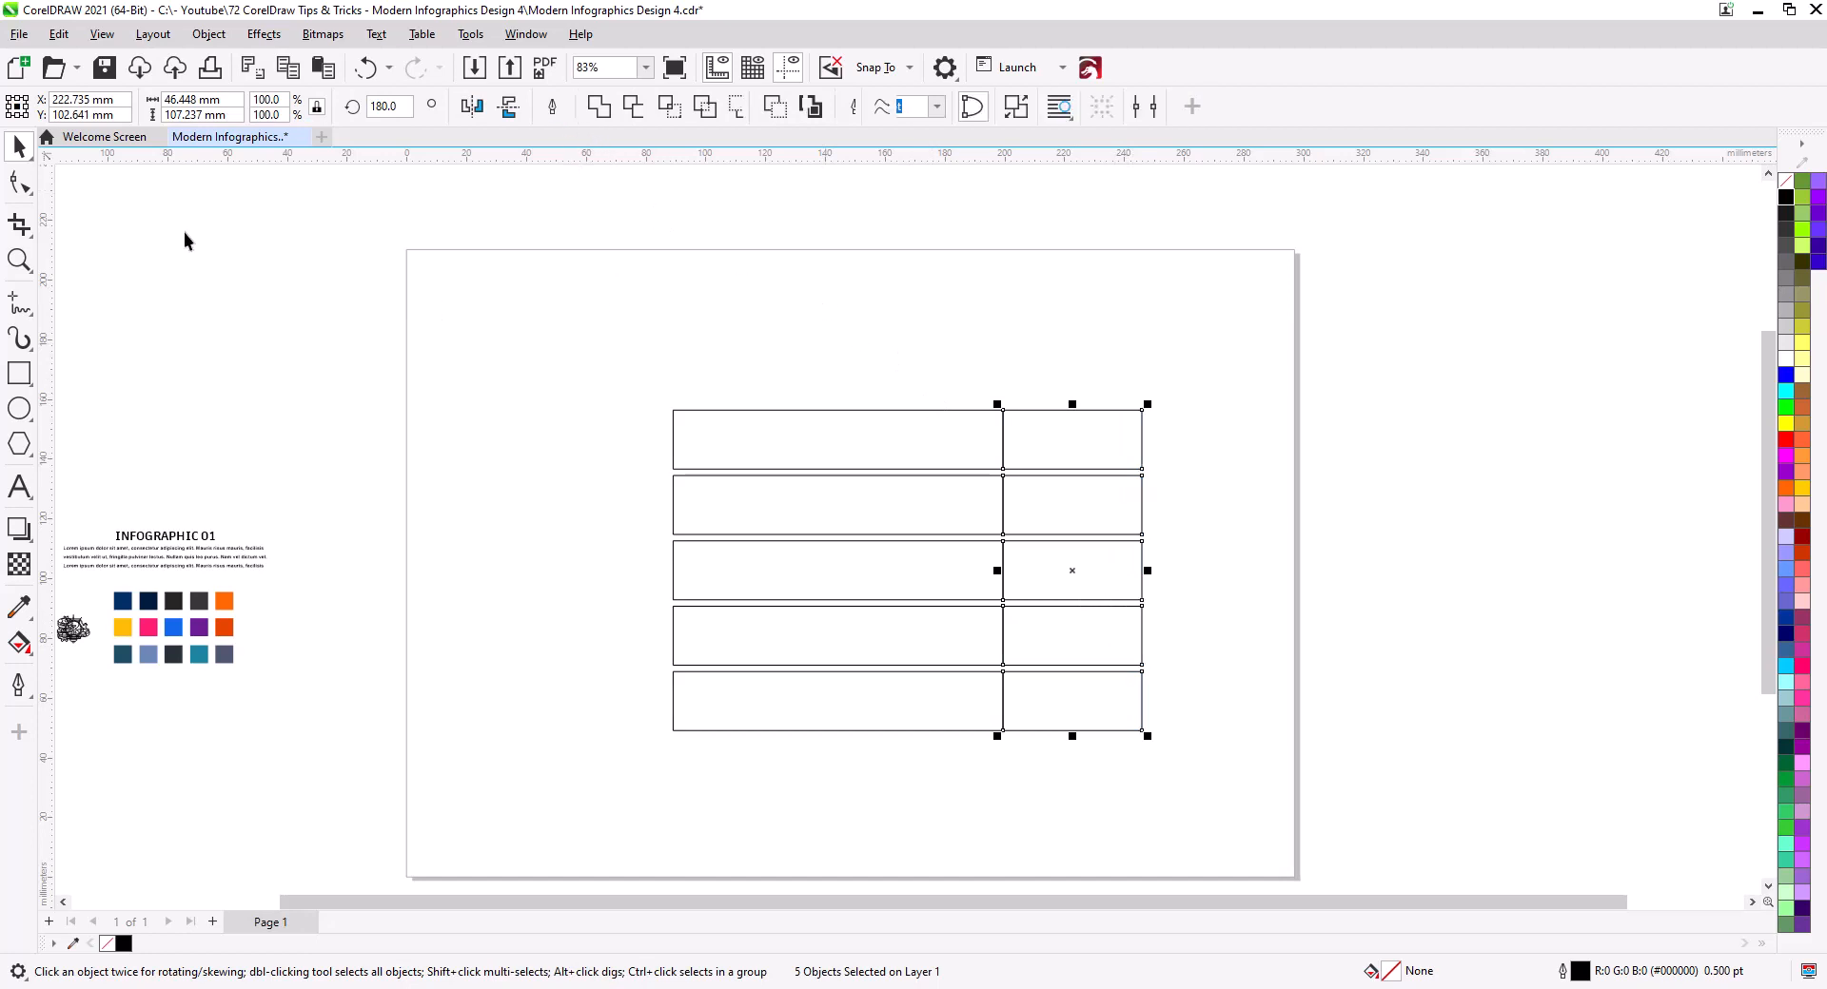
Combine the five narrow rectangles into one curve and add a perspective effect to it
key("ctrl+l")
left_click(208, 35)
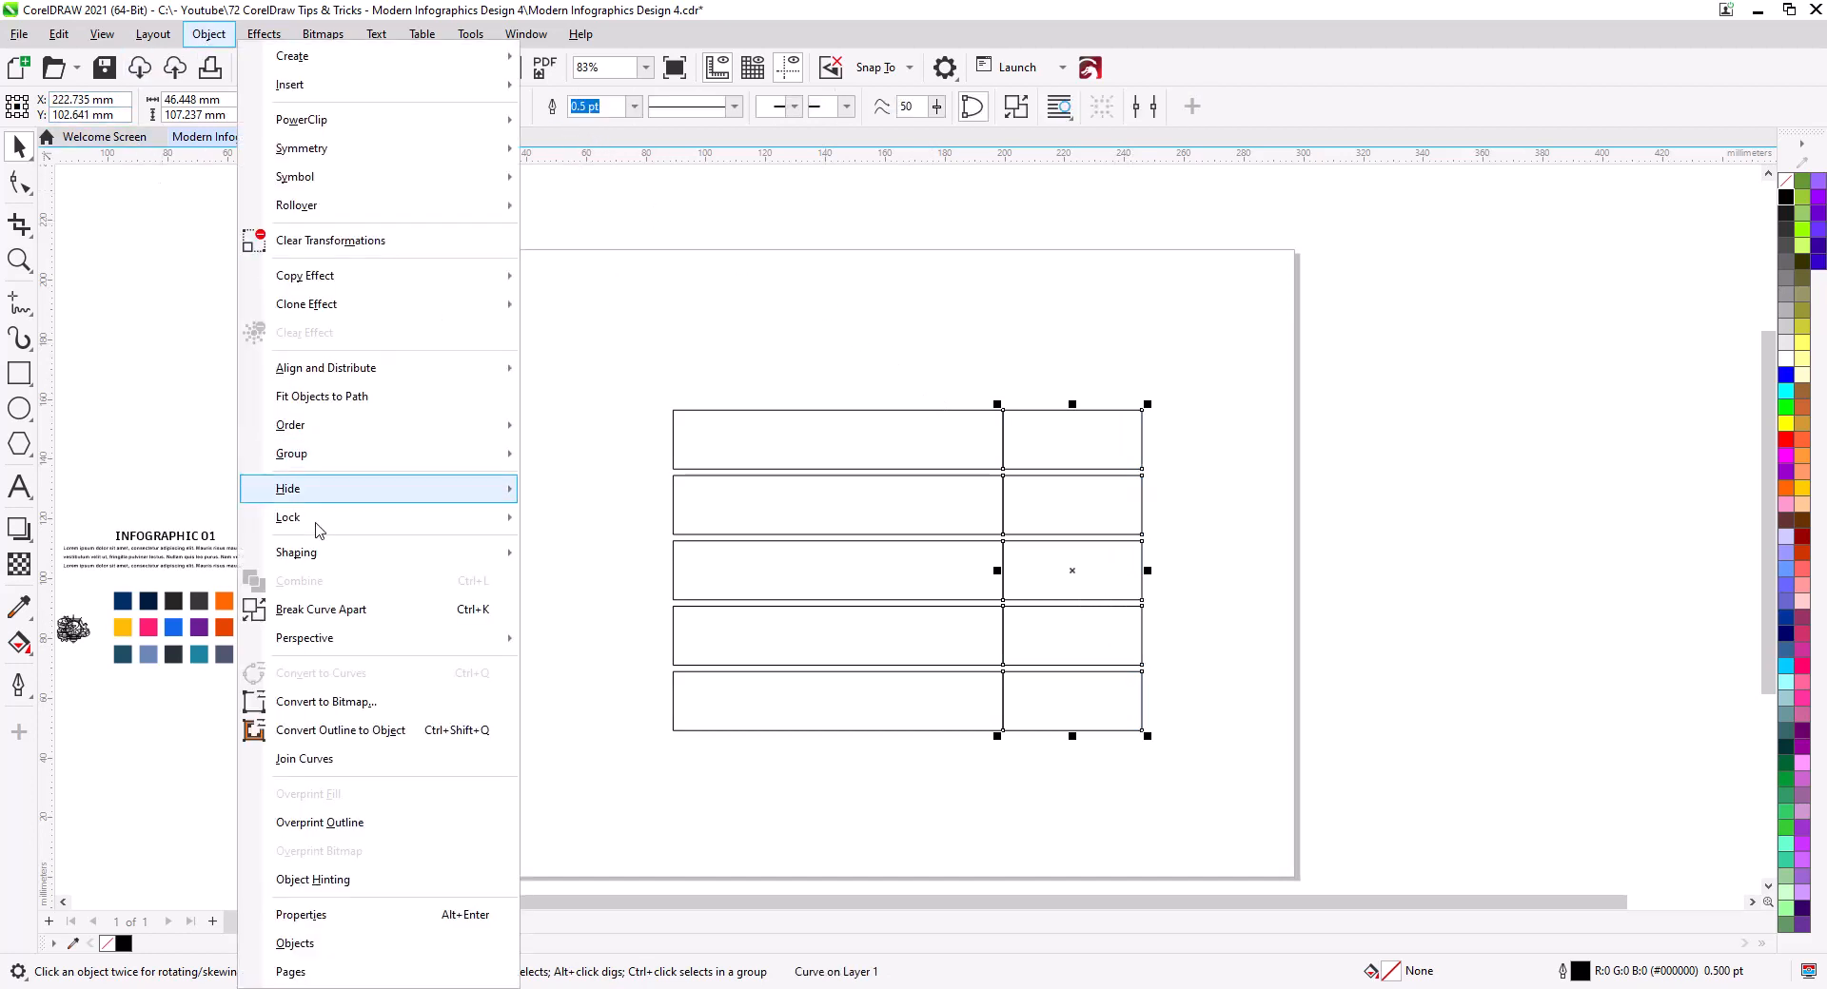
mouse_move(351, 639)
left_click(544, 650)
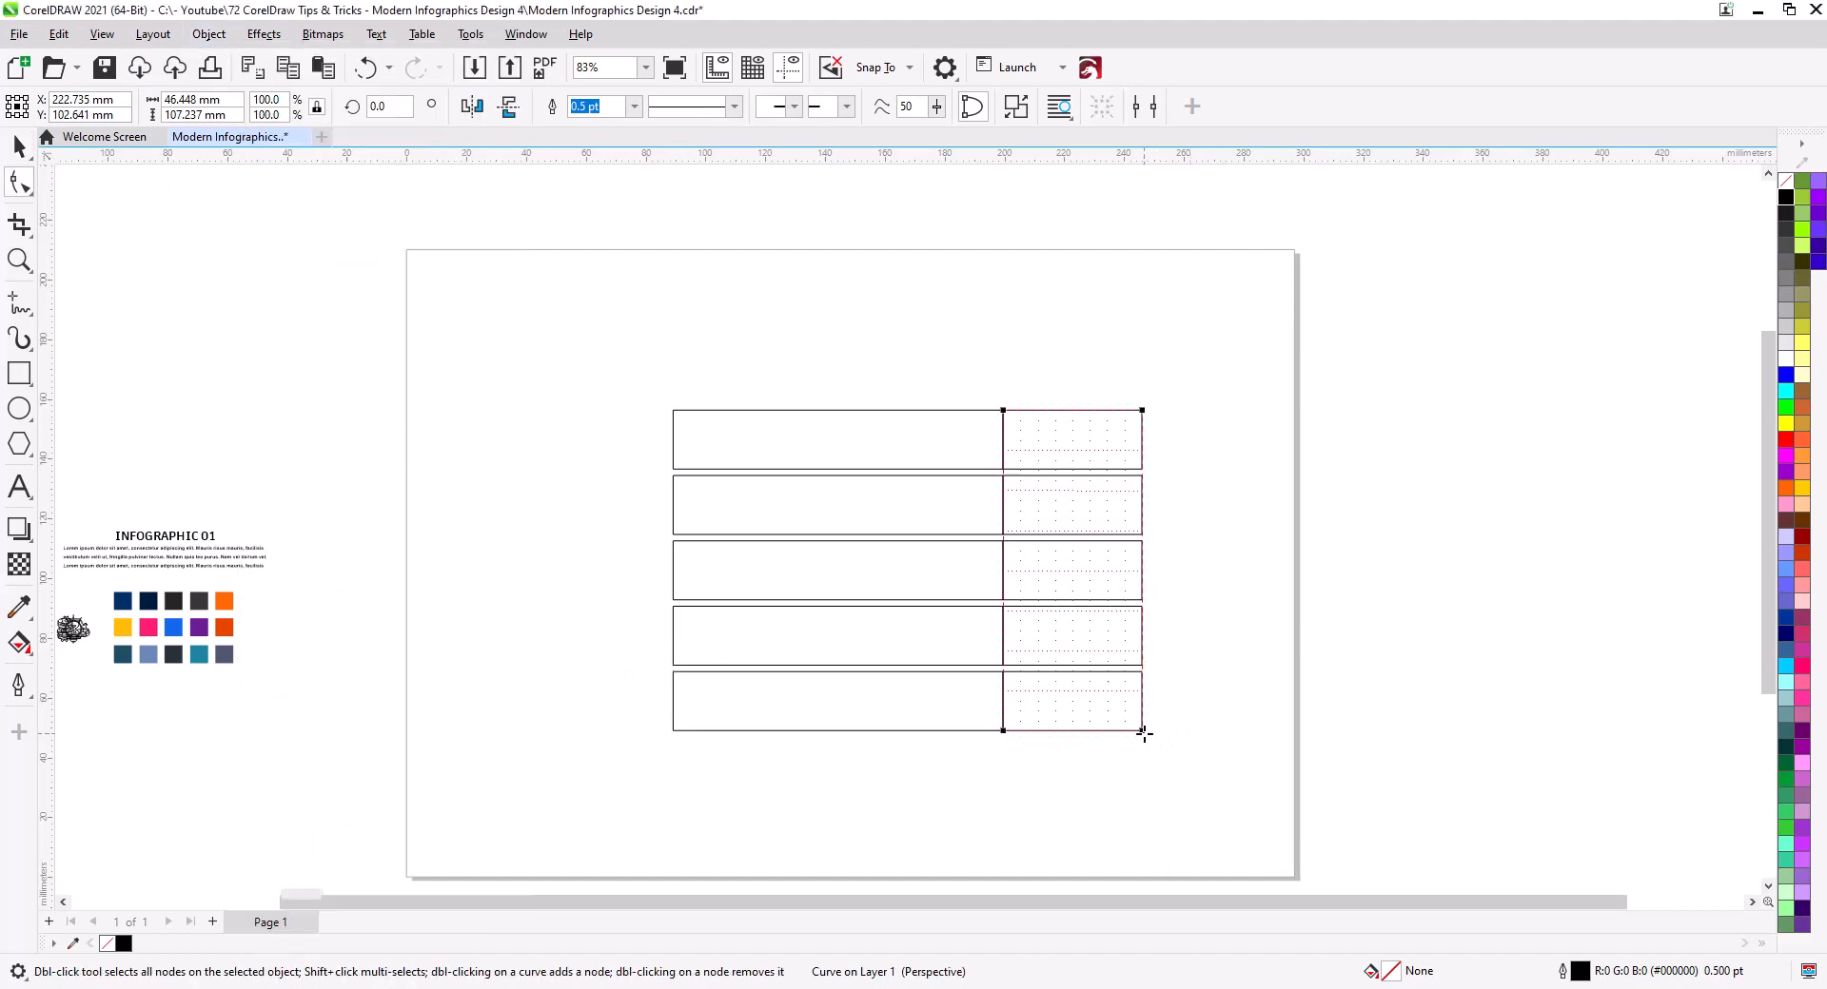
Pull the outer corners of the perspective grid apart so the narrow shapes flare to about 140 mm high
left_click_drag(1144, 734, 1145, 773)
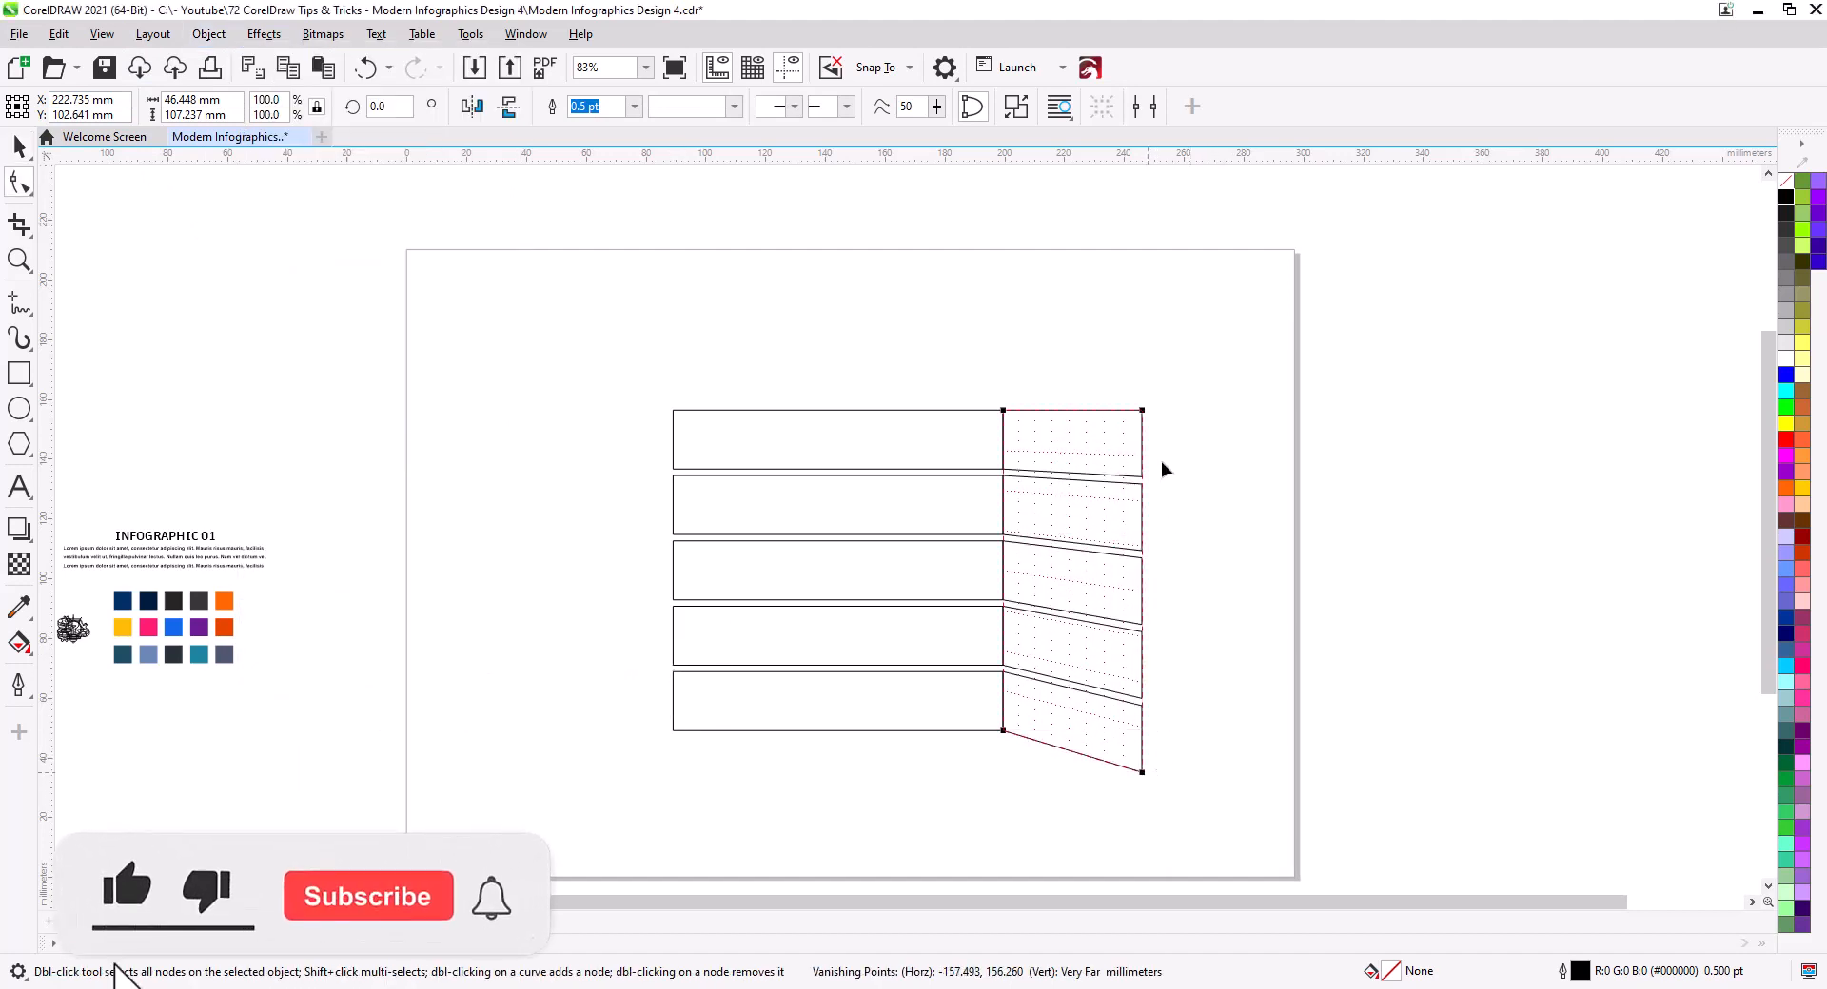
left_click_drag(1141, 410, 1137, 367)
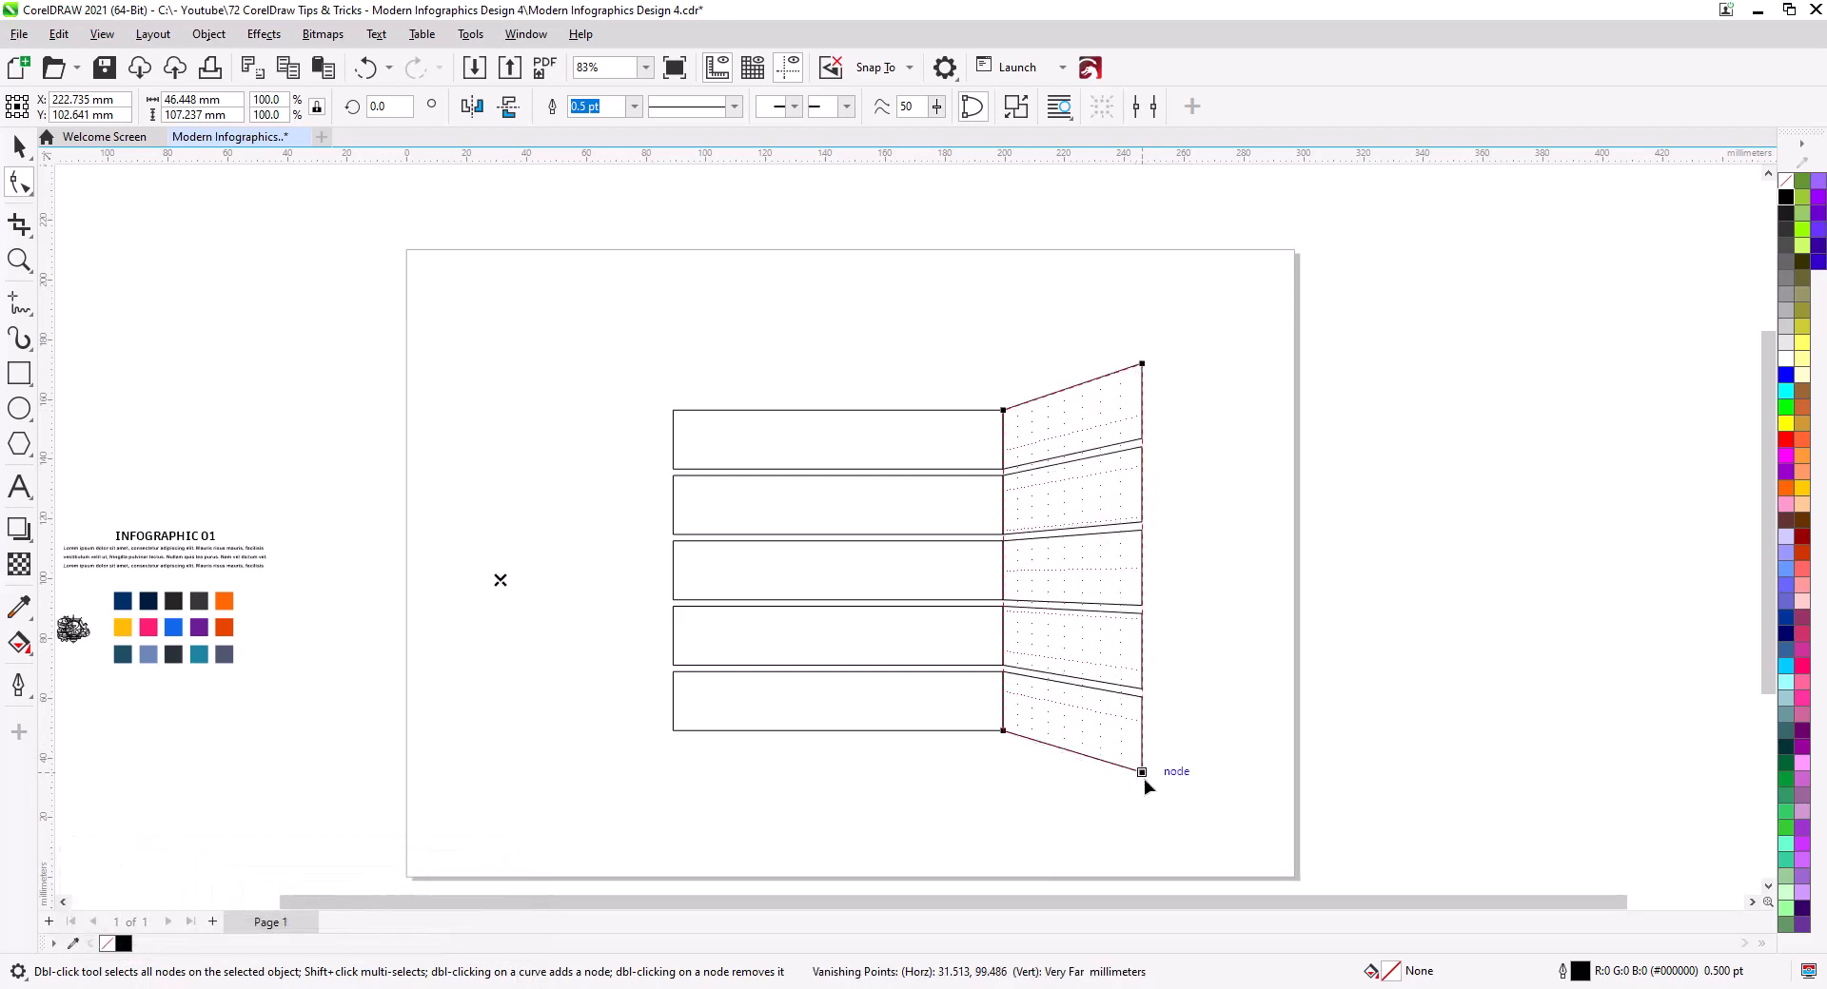
left_click_drag(1143, 779, 1144, 790)
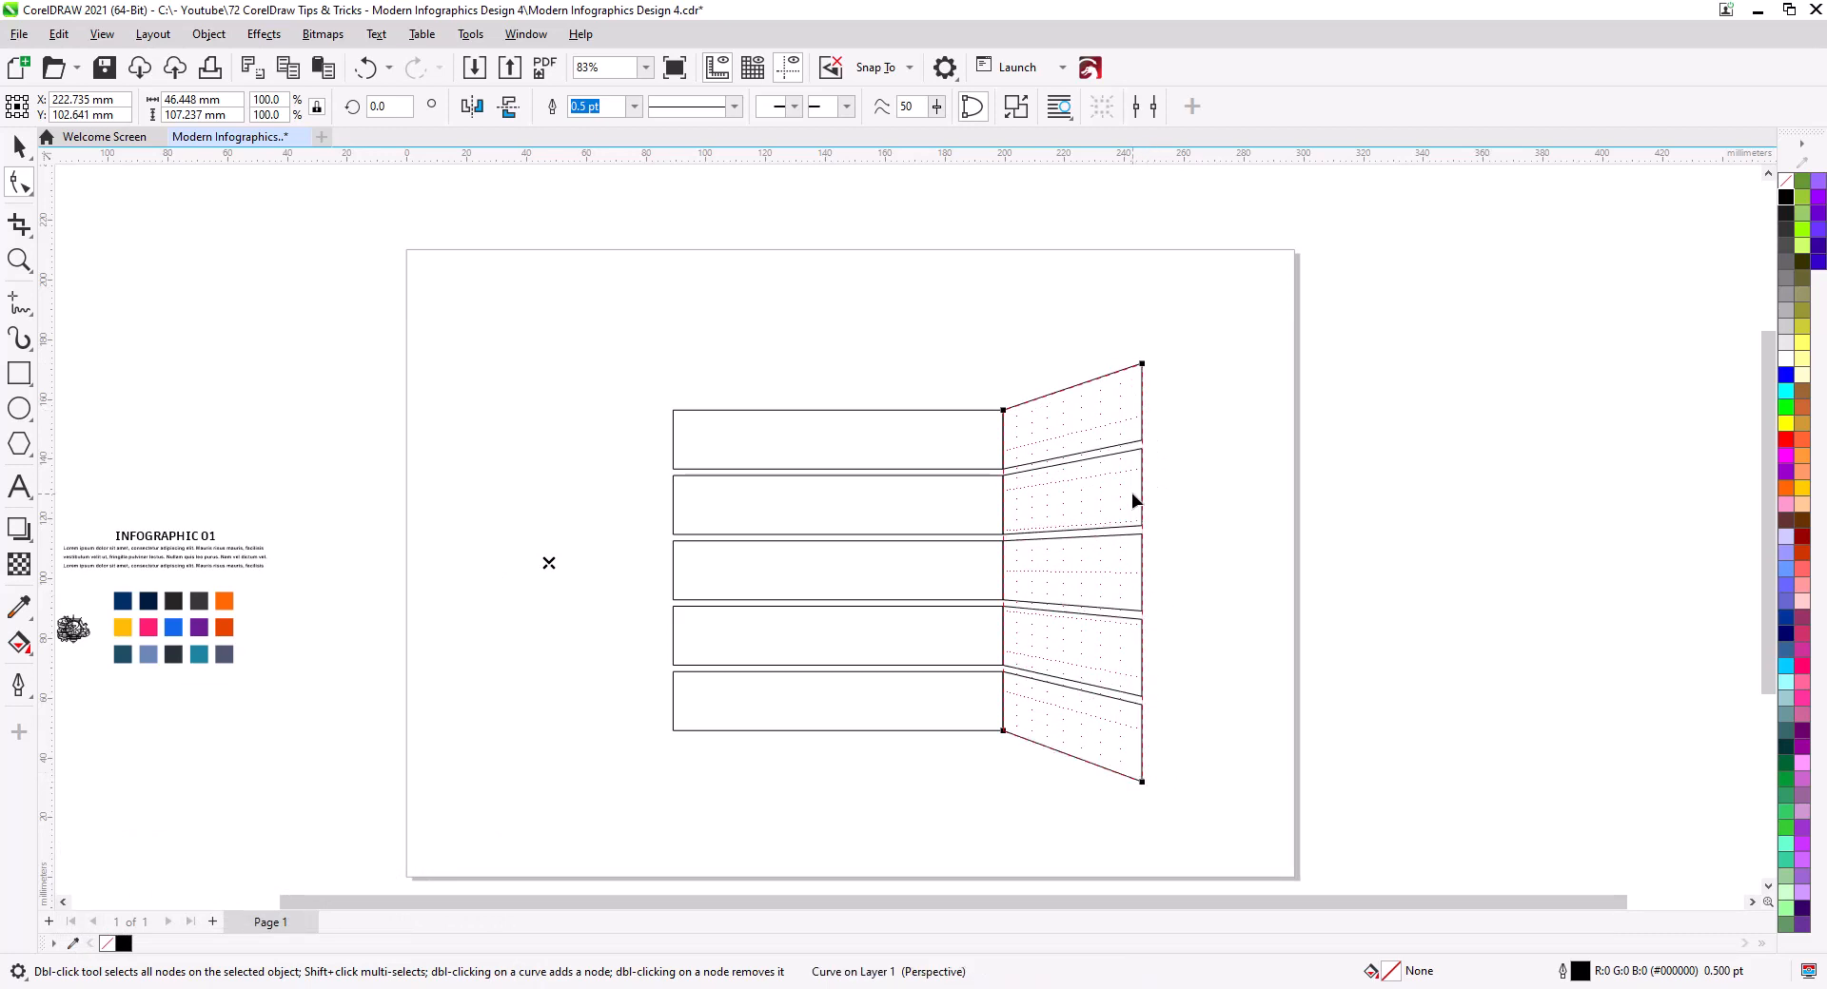
left_click(20, 147)
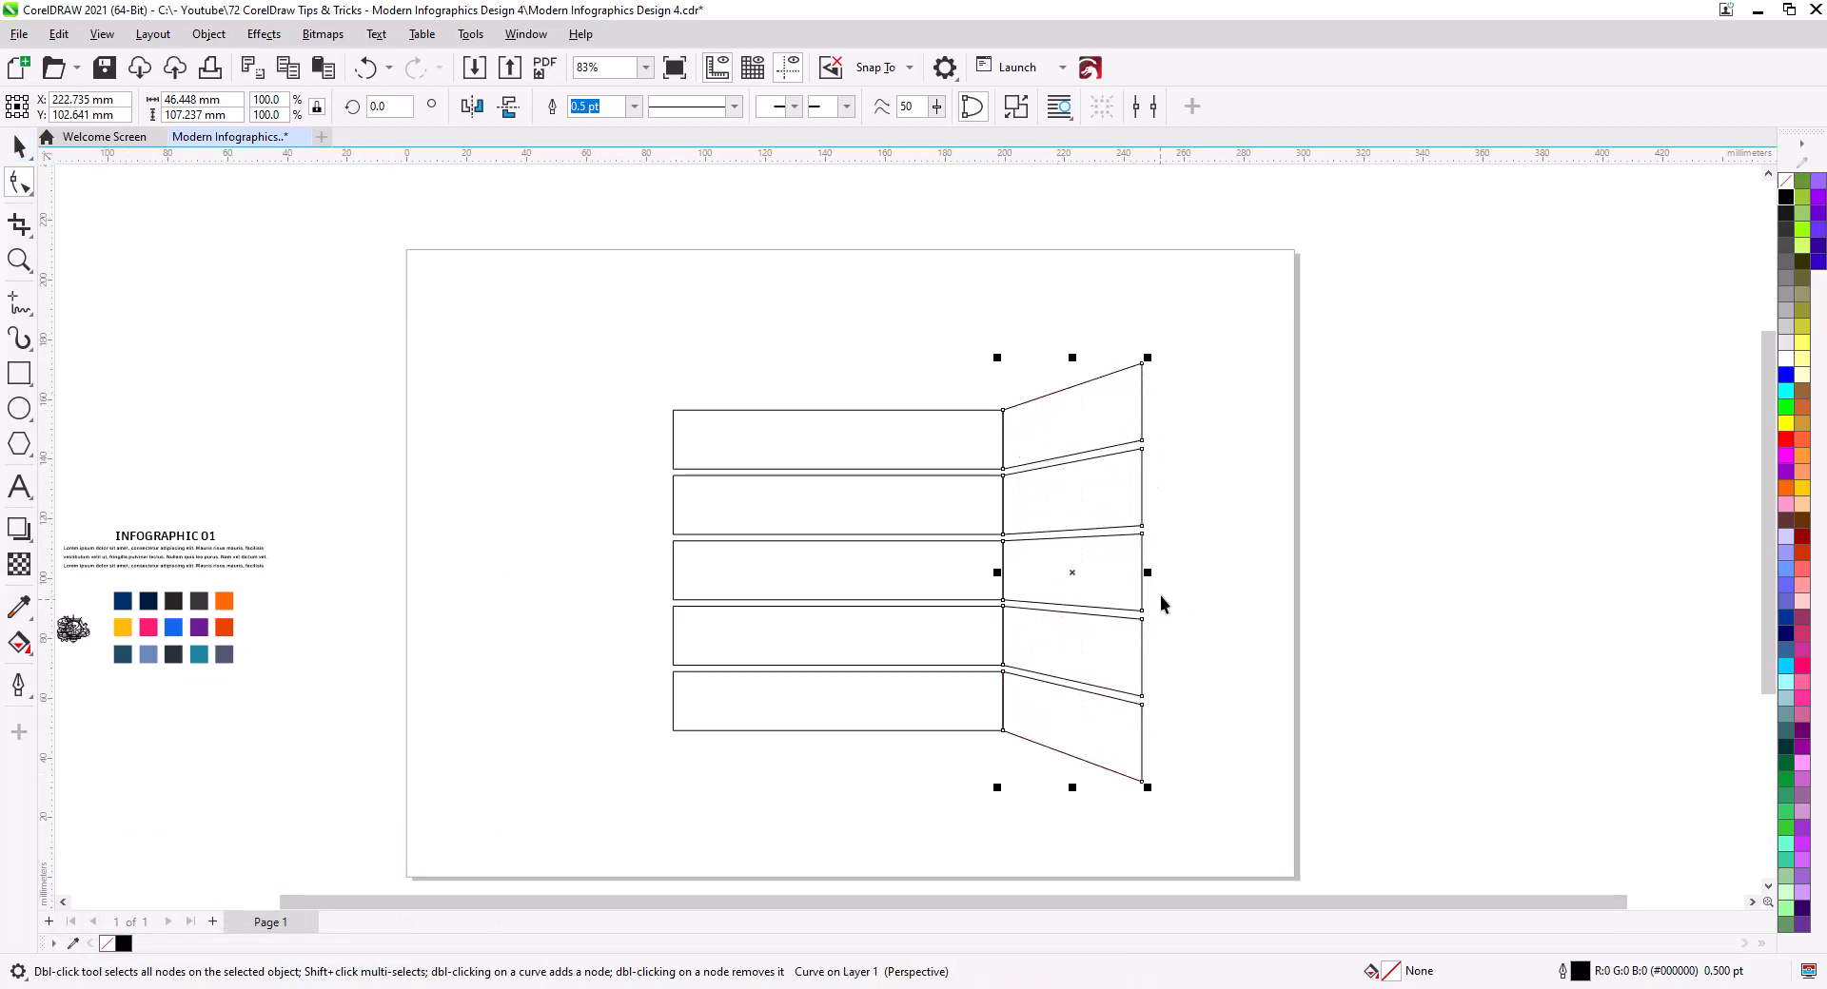
Narrow the flared curve to about 40 mm wide and break it apart into separate shapes
left_click_drag(1147, 573, 1130, 572)
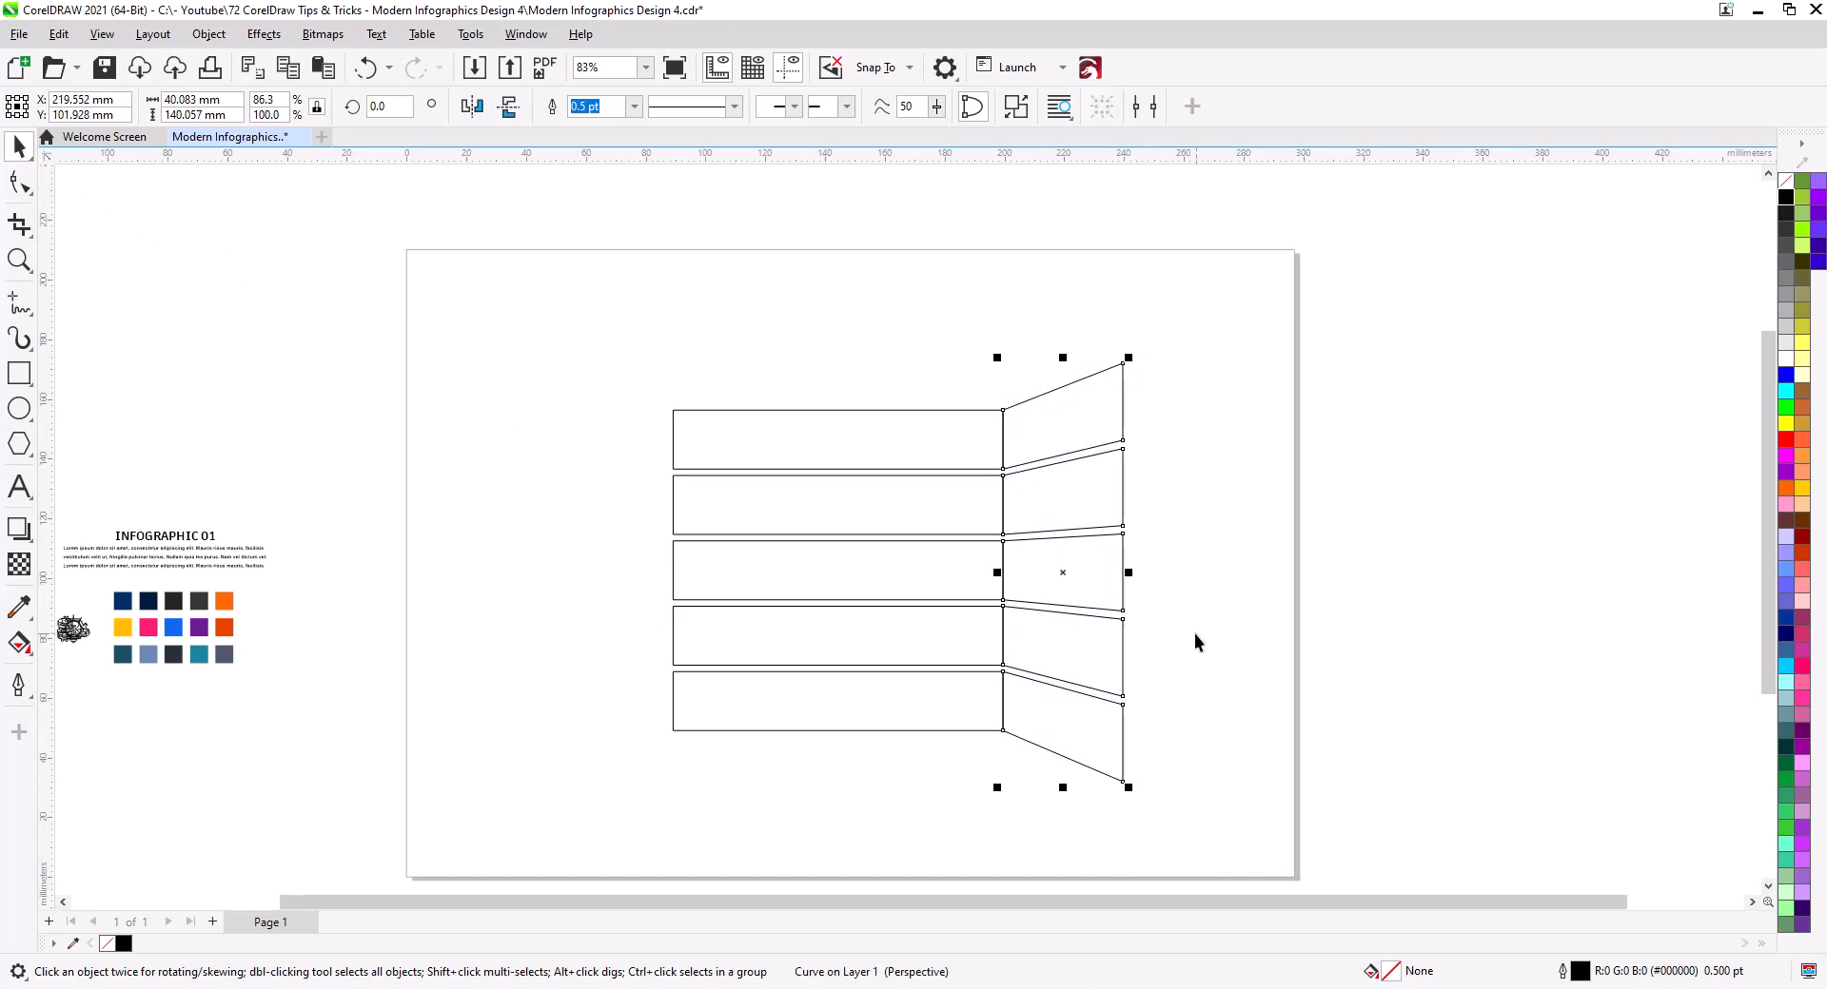
right_click(1105, 504)
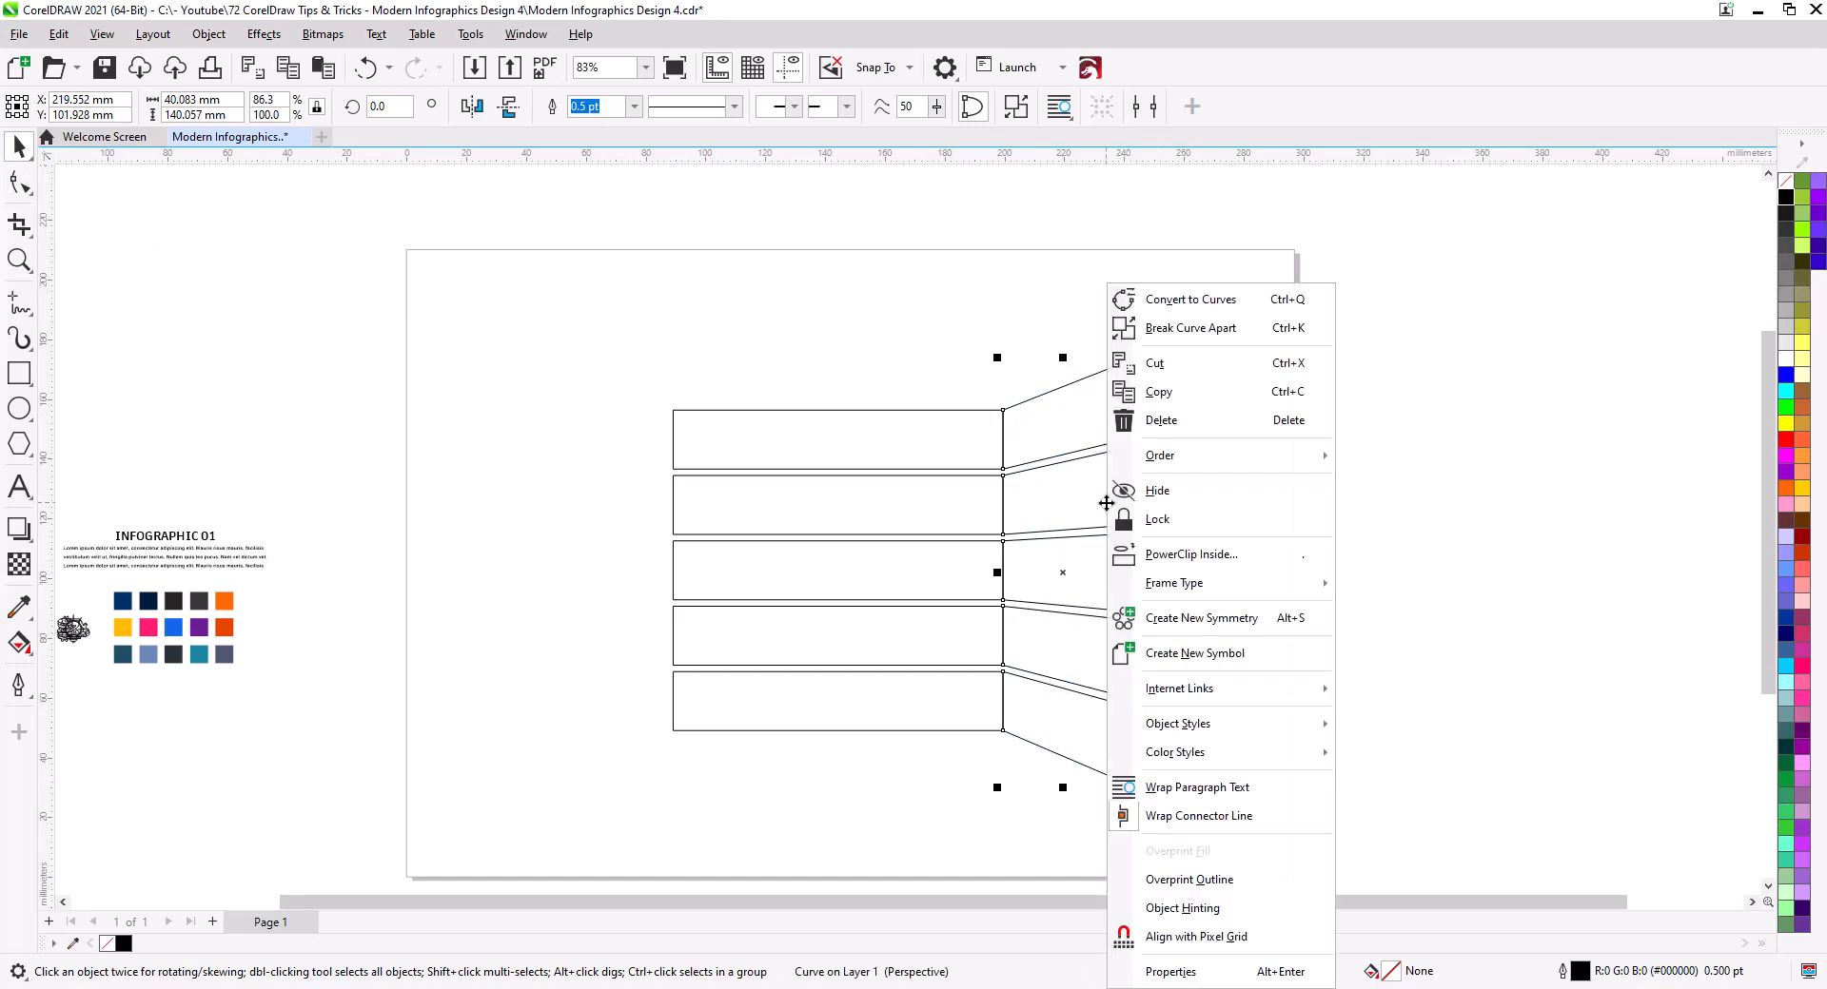
left_click(1177, 328)
left_click(1269, 544)
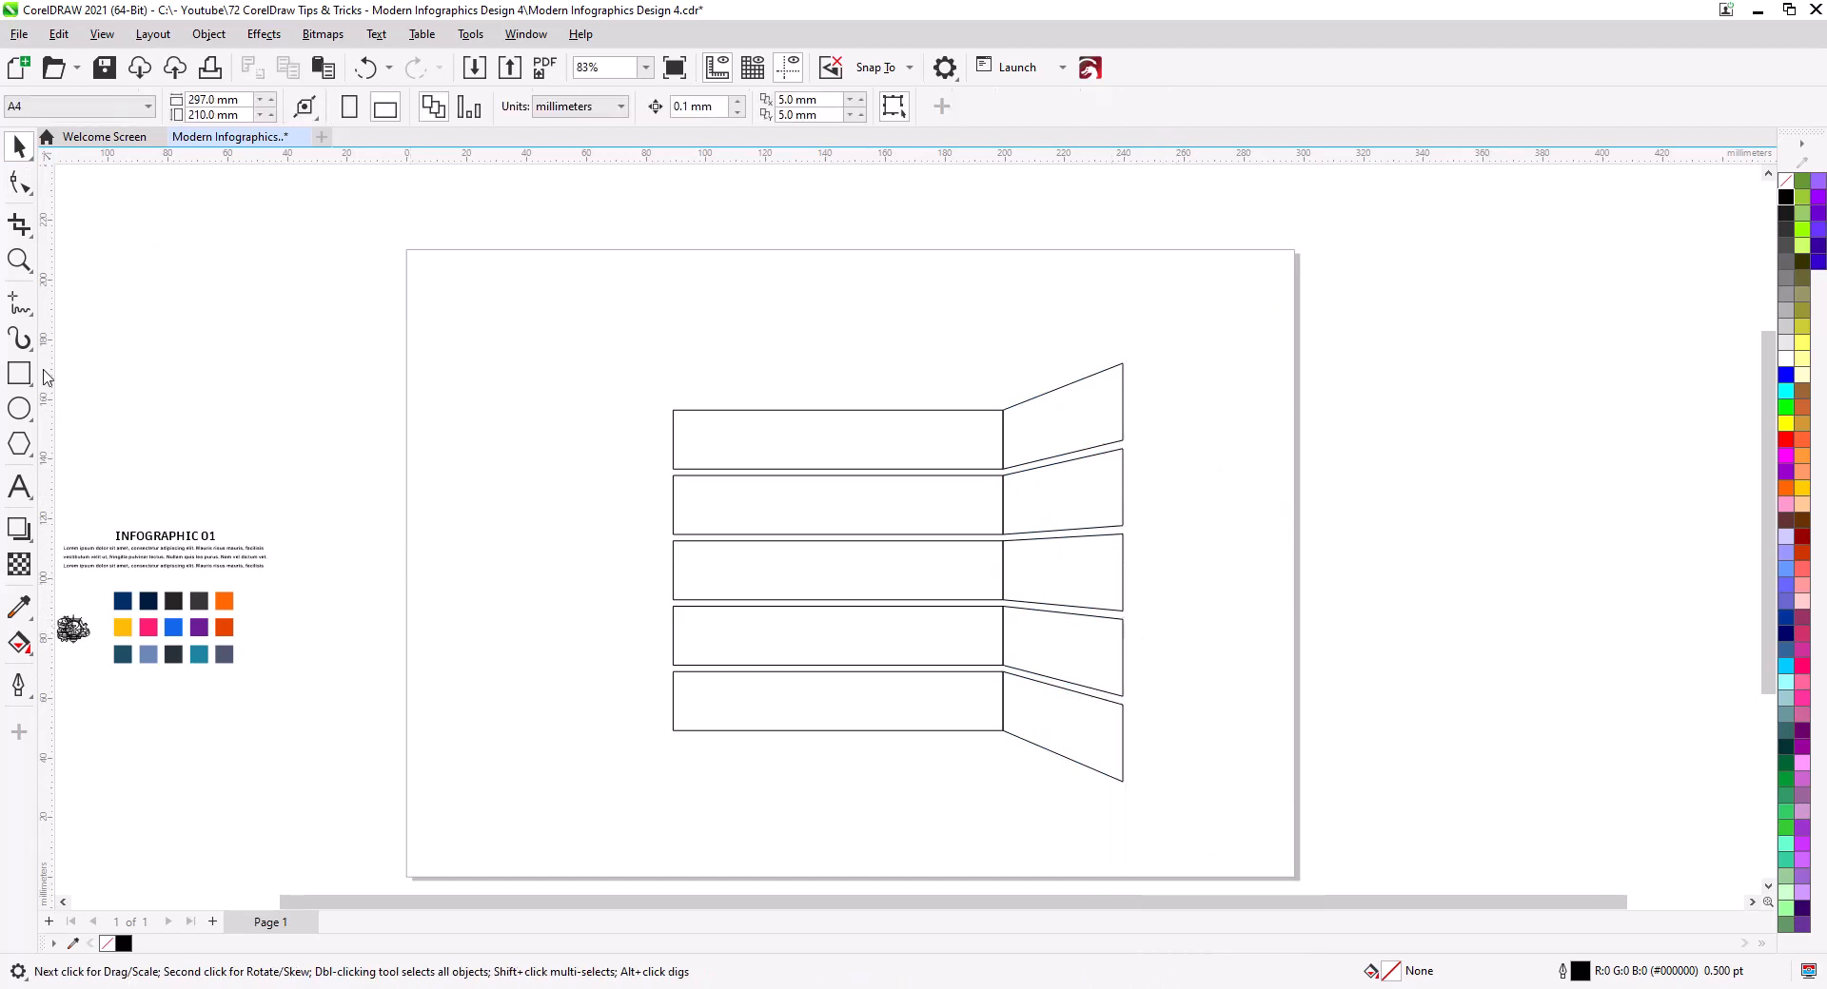
Draw a circle about 159 mm in diameter and move it over the left half of the long rectangles
left_click(19, 409)
left_click_drag(523, 323, 795, 802)
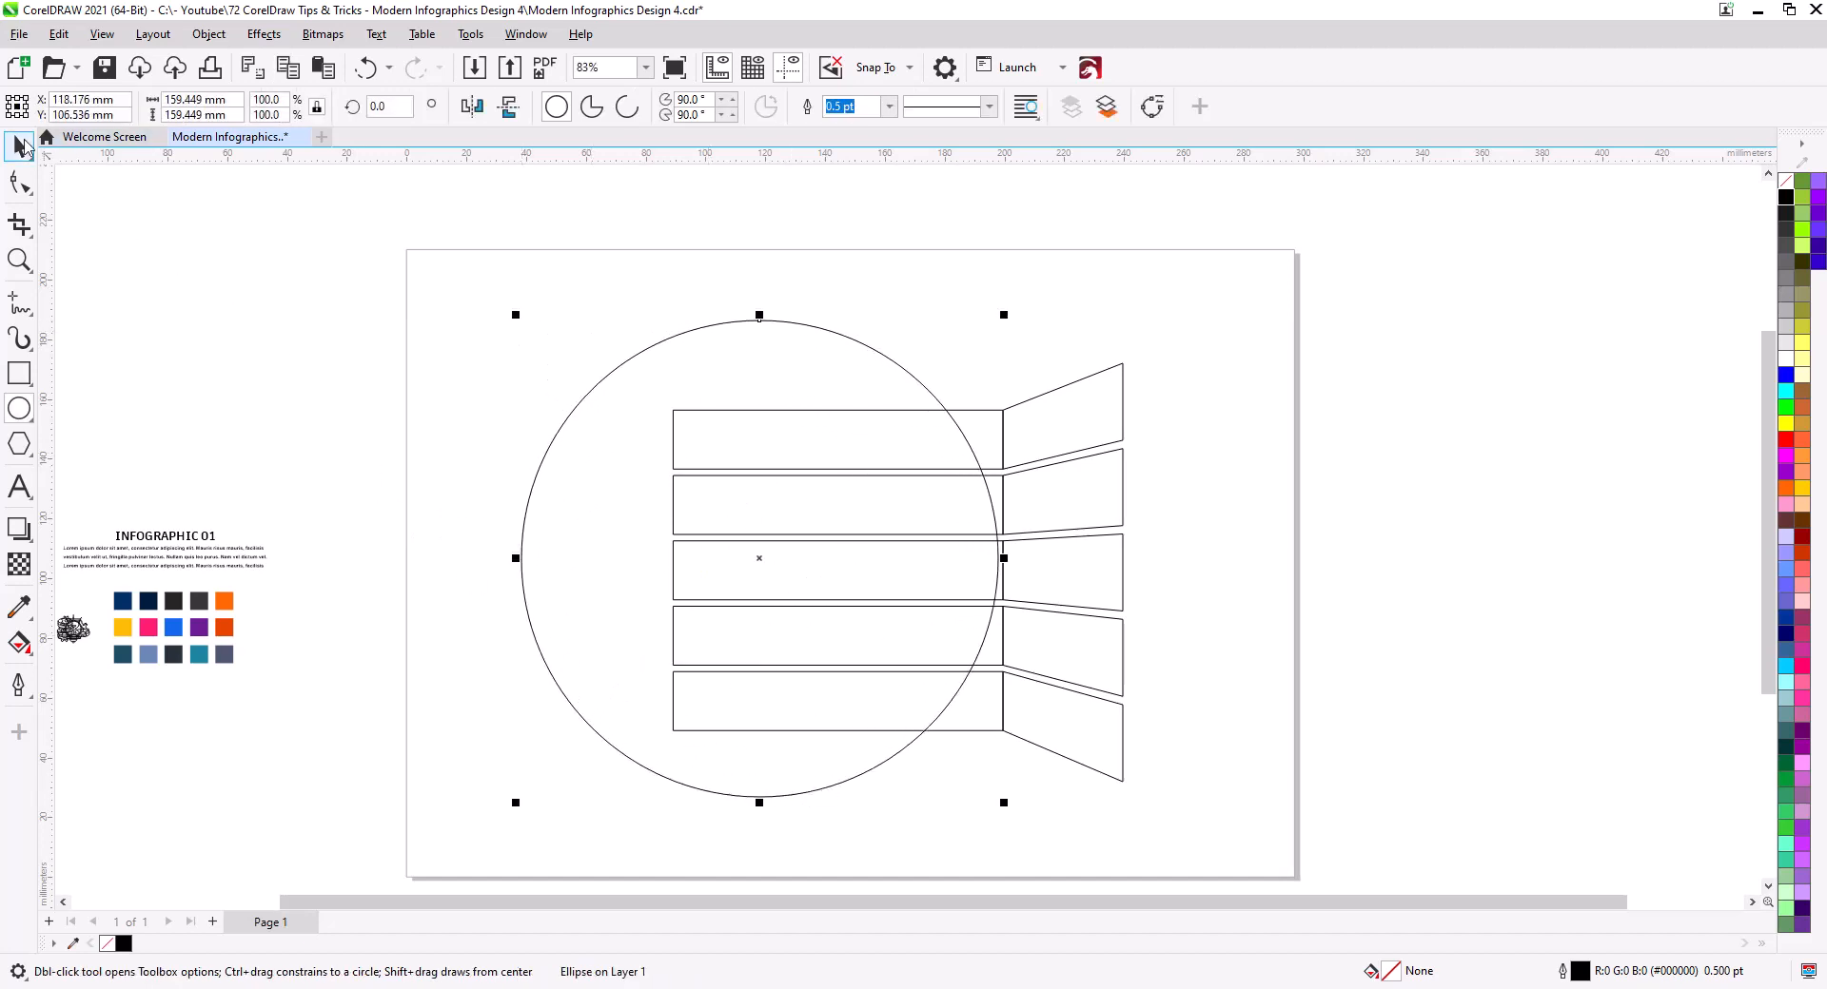
key("space")
left_click_drag(640, 534, 553, 547)
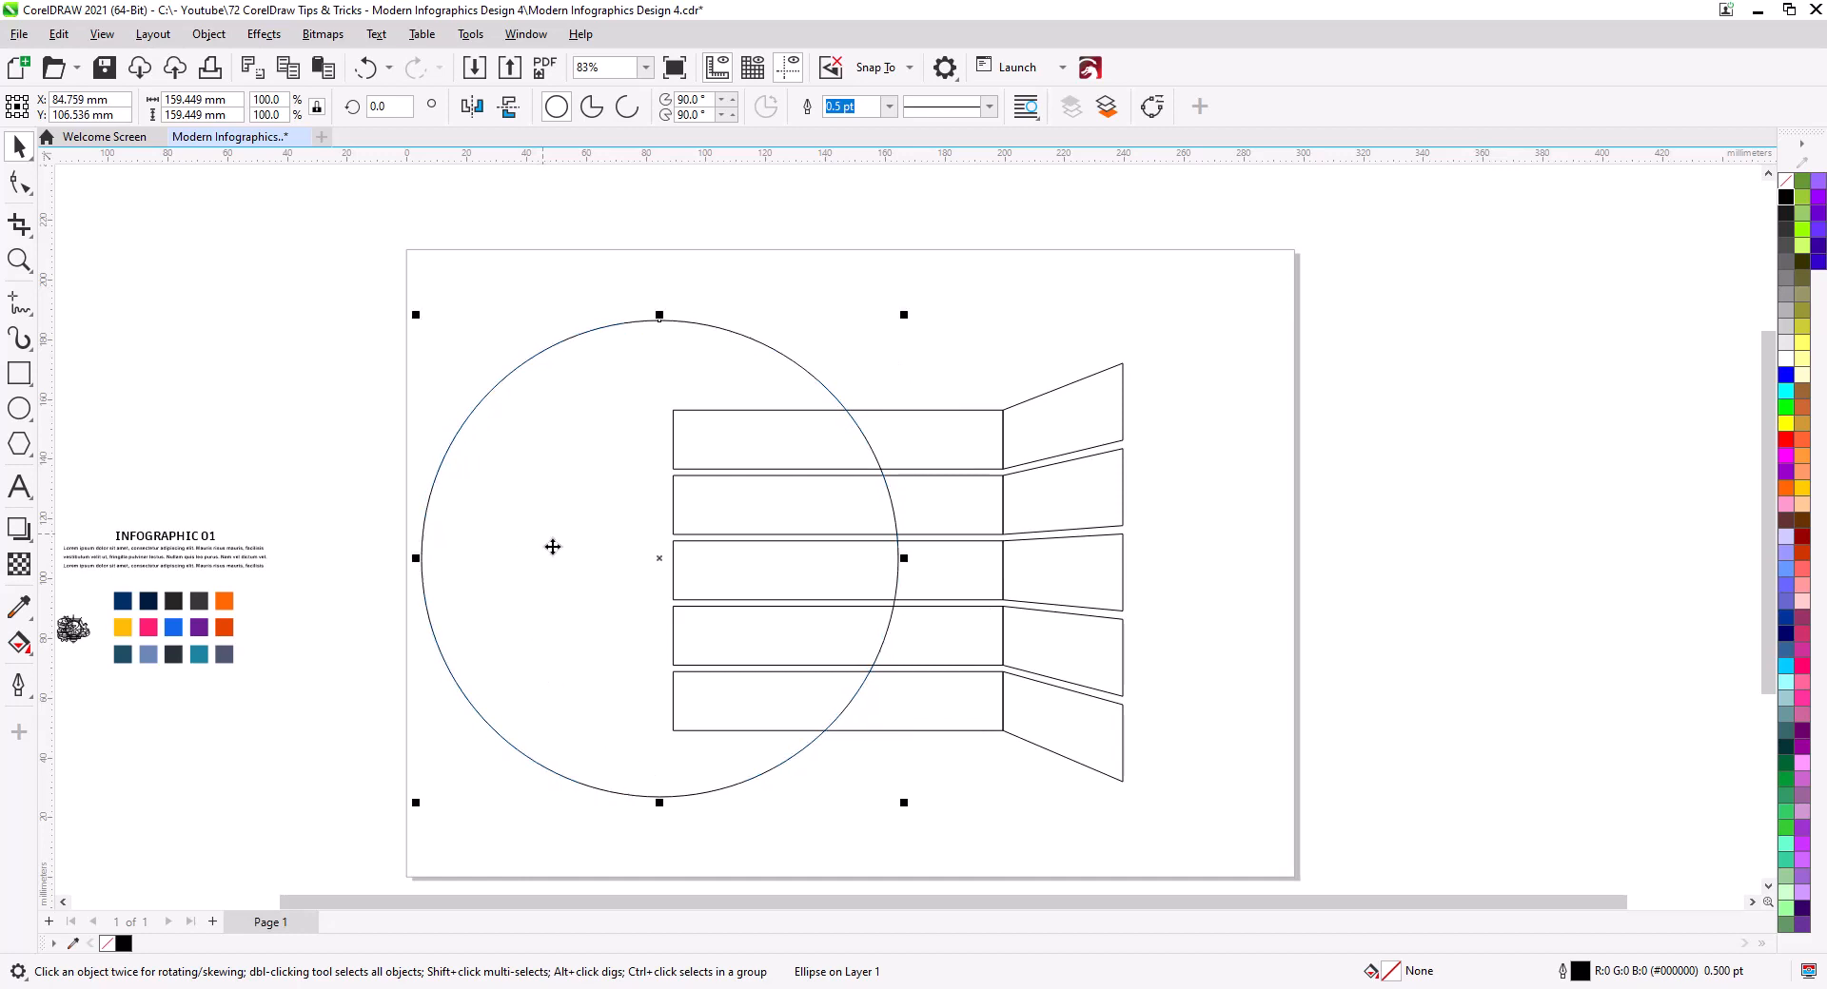
Align the circle's centre horizontally in line with the middle rectangle
left_click(959, 568, "shift")
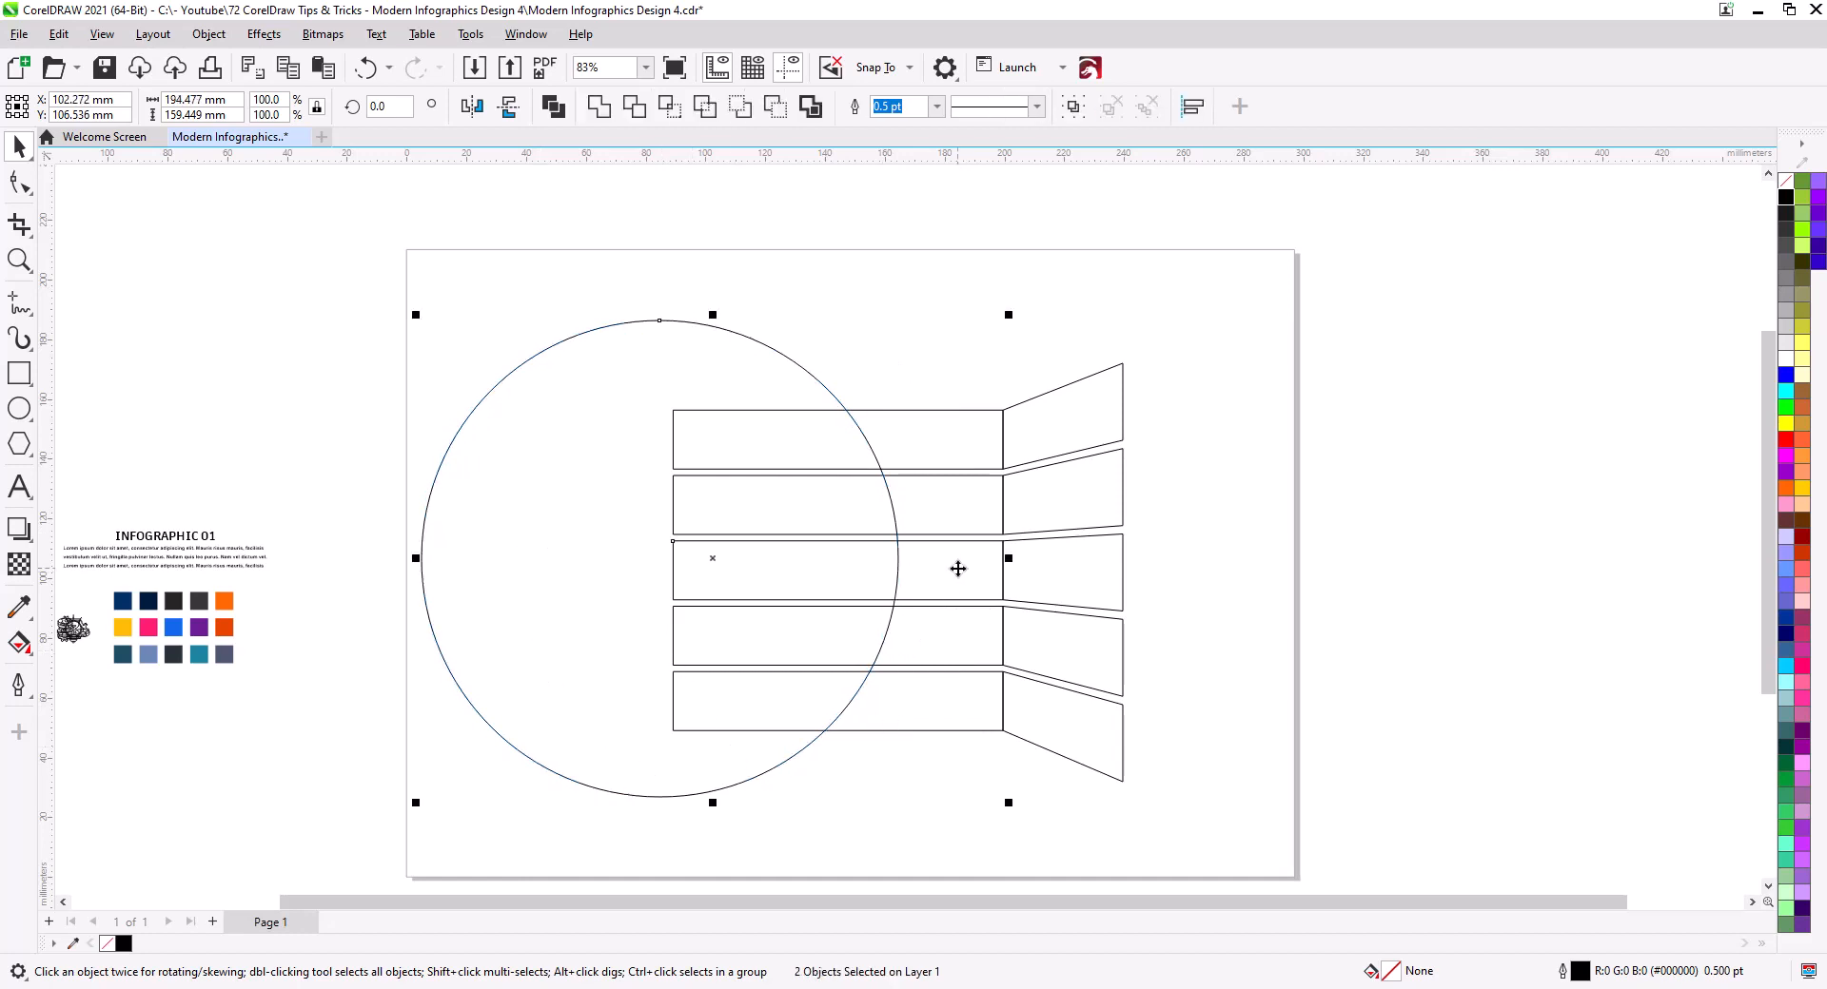
key("e")
left_click(1166, 586)
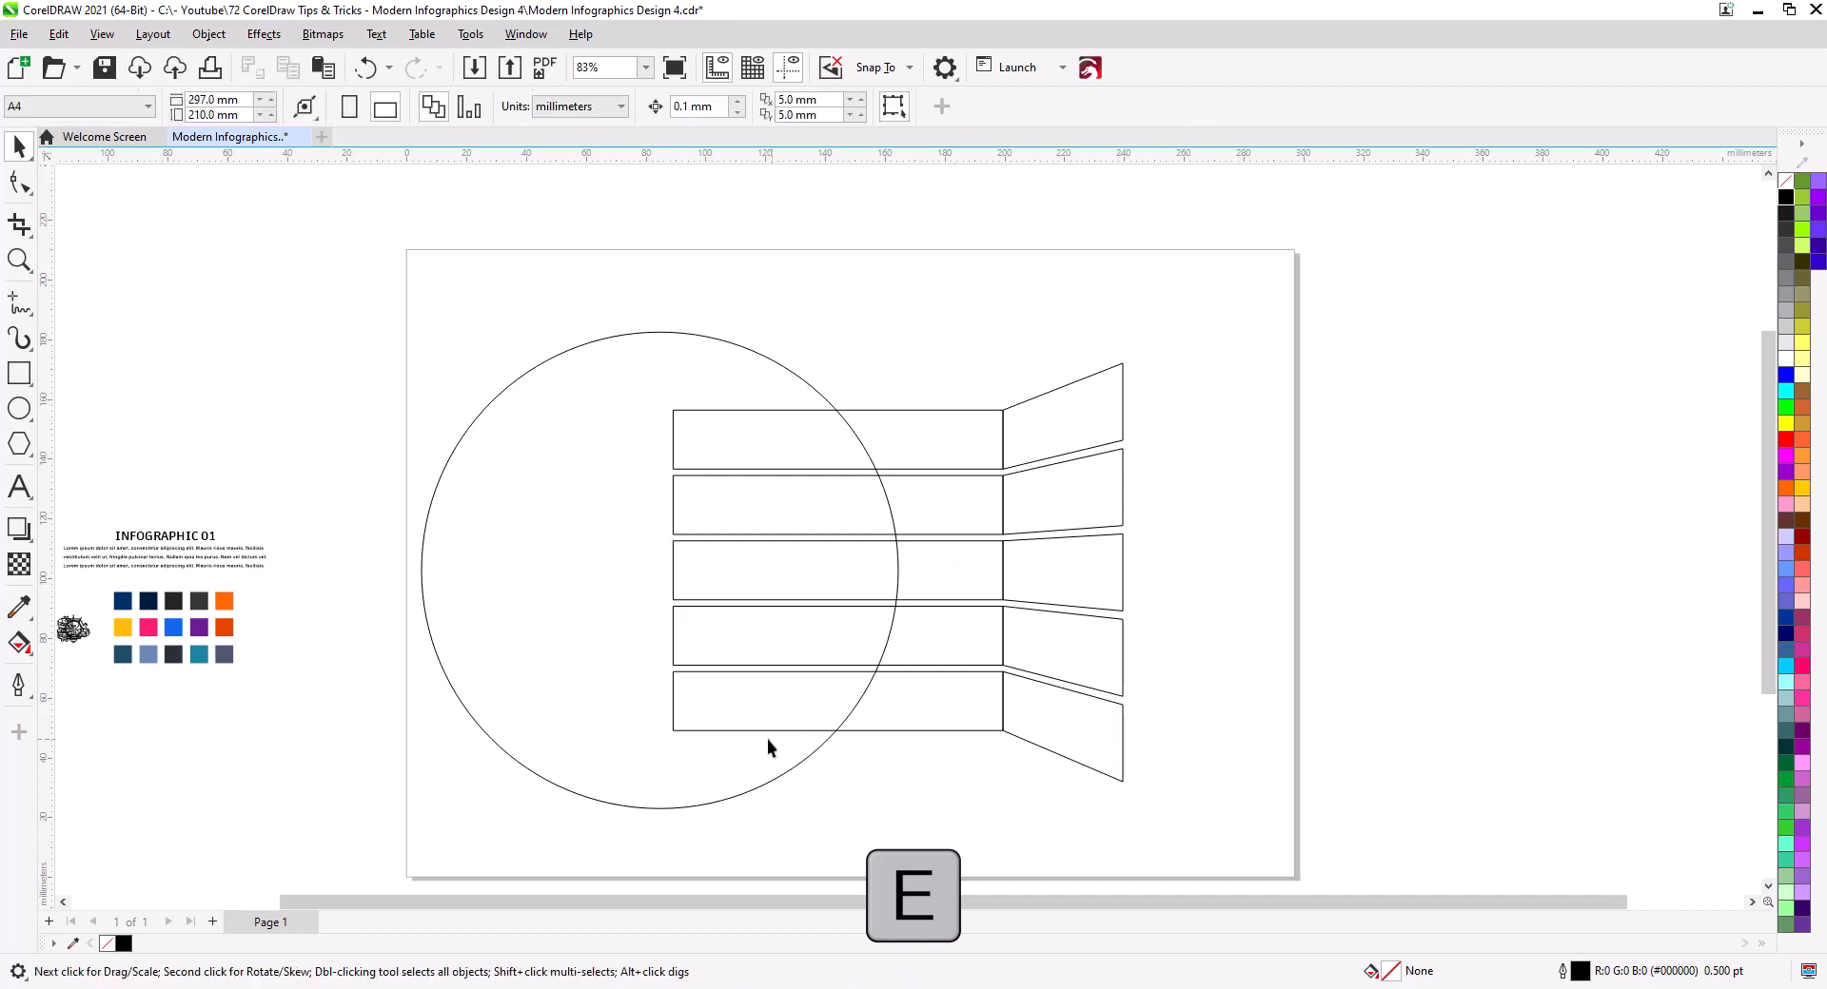
Stretch the circle from its centre to about 173 mm high and shift it about 6 mm to the right
left_click(763, 768)
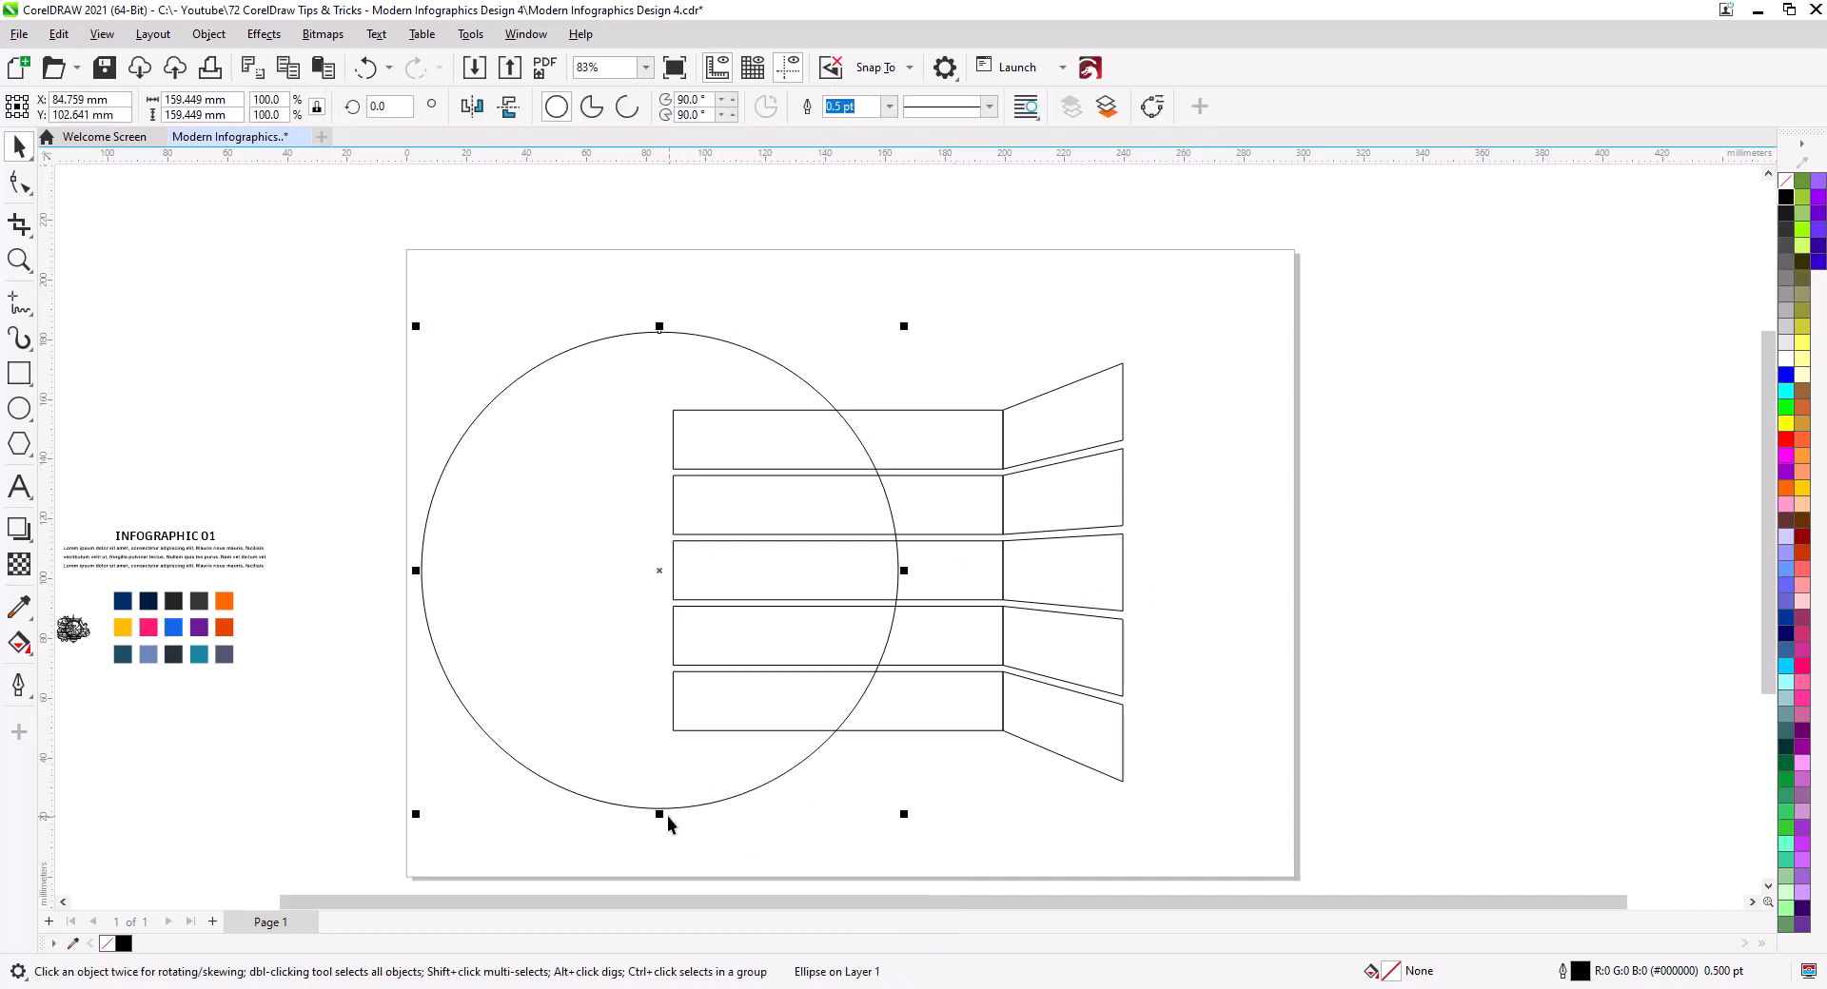
left_click_drag(659, 816, 659, 835)
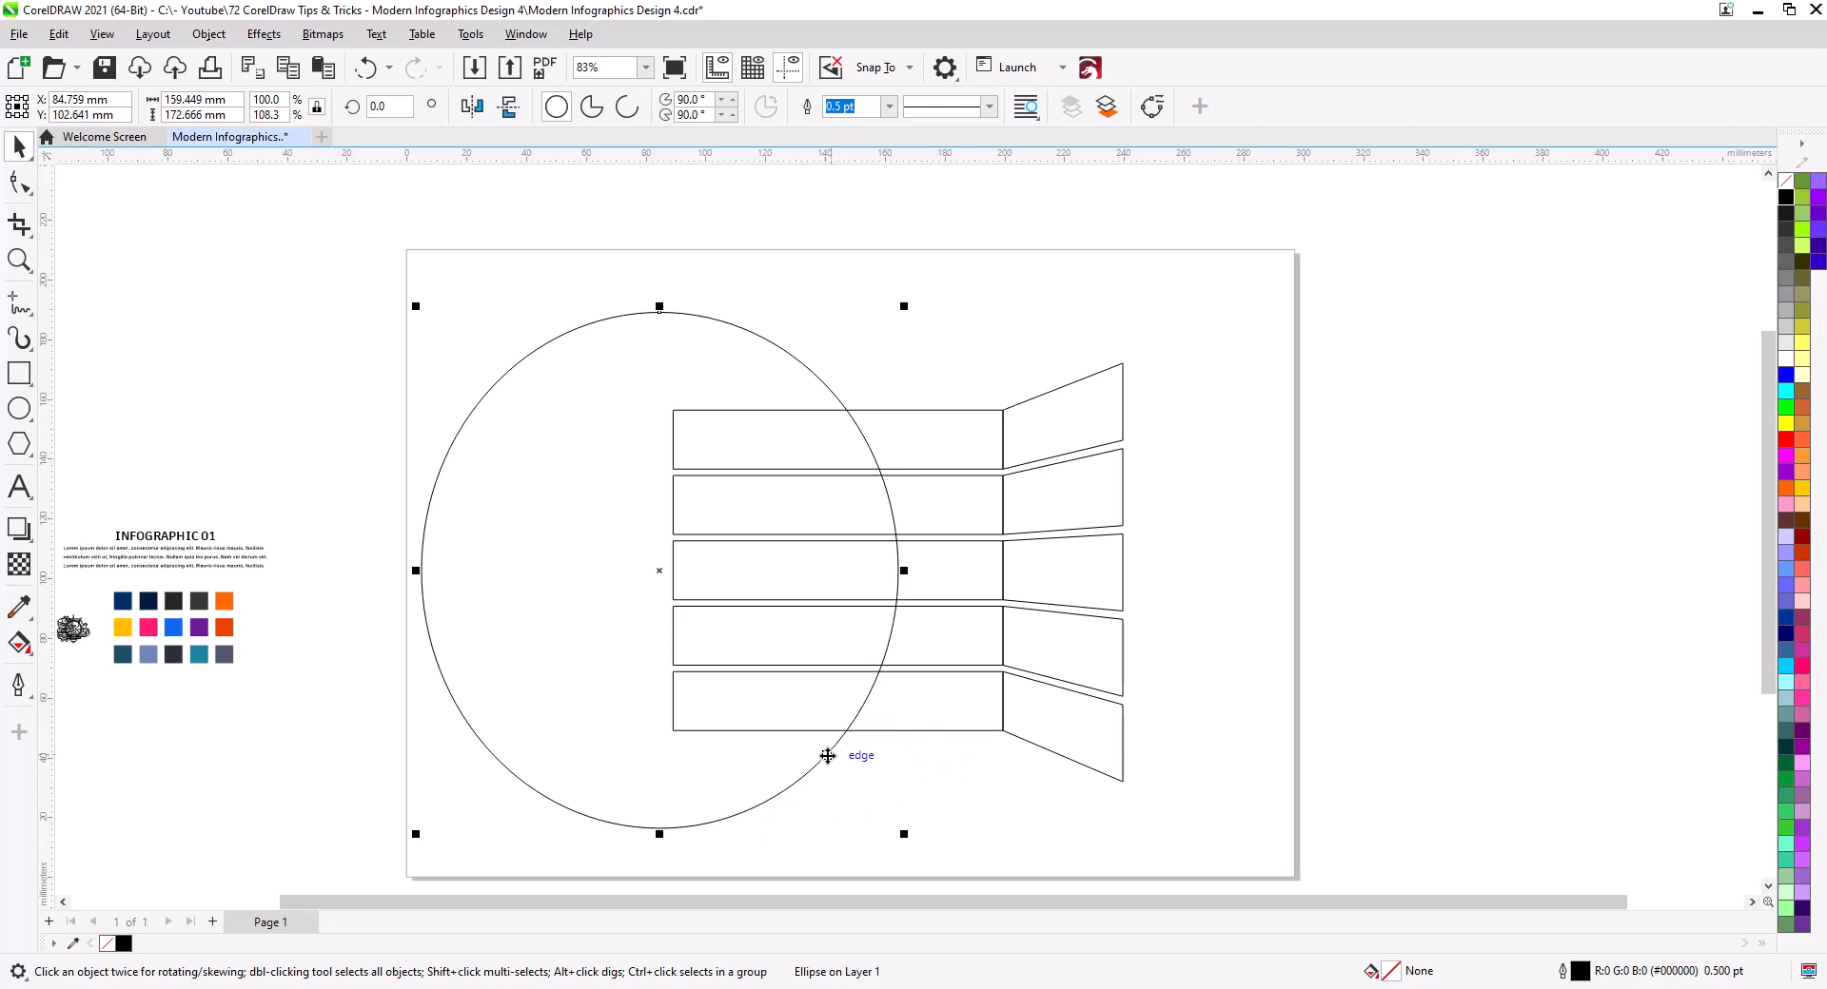
left_click_drag(826, 755, 845, 757)
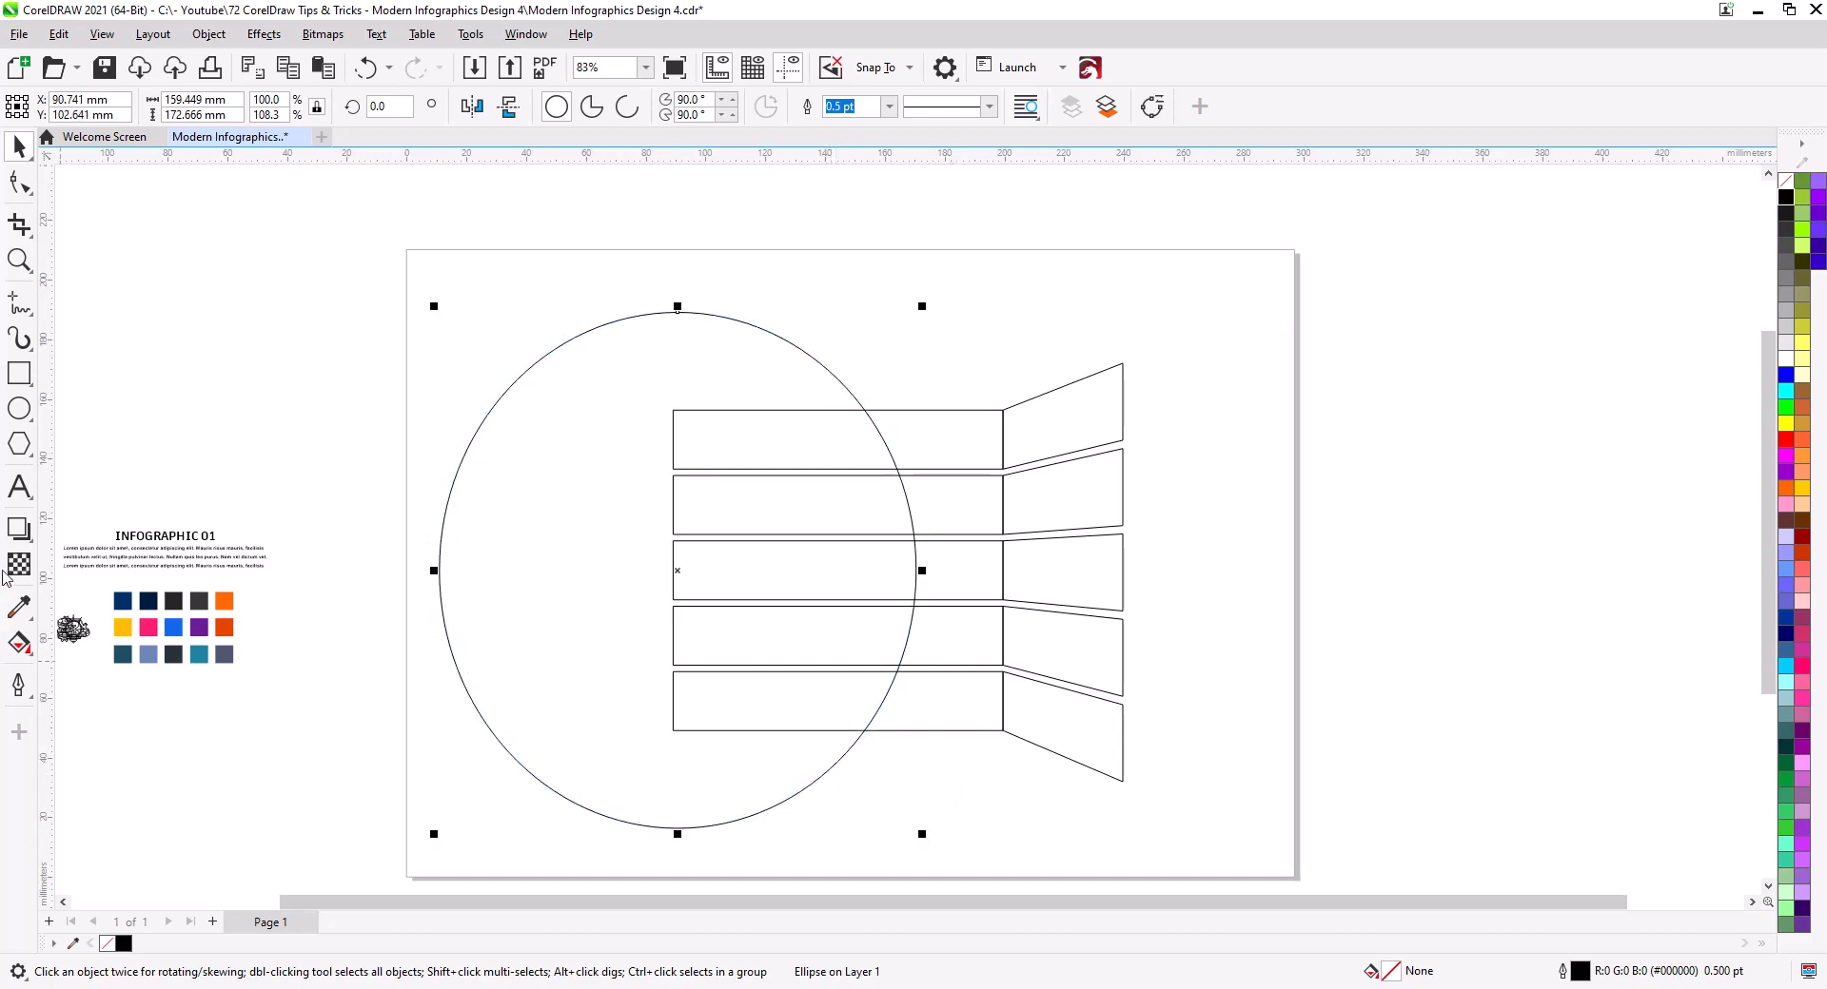
Add a one-step inside contour of about 9 mm to the ellipse and break the contour apart
left_click(28, 535)
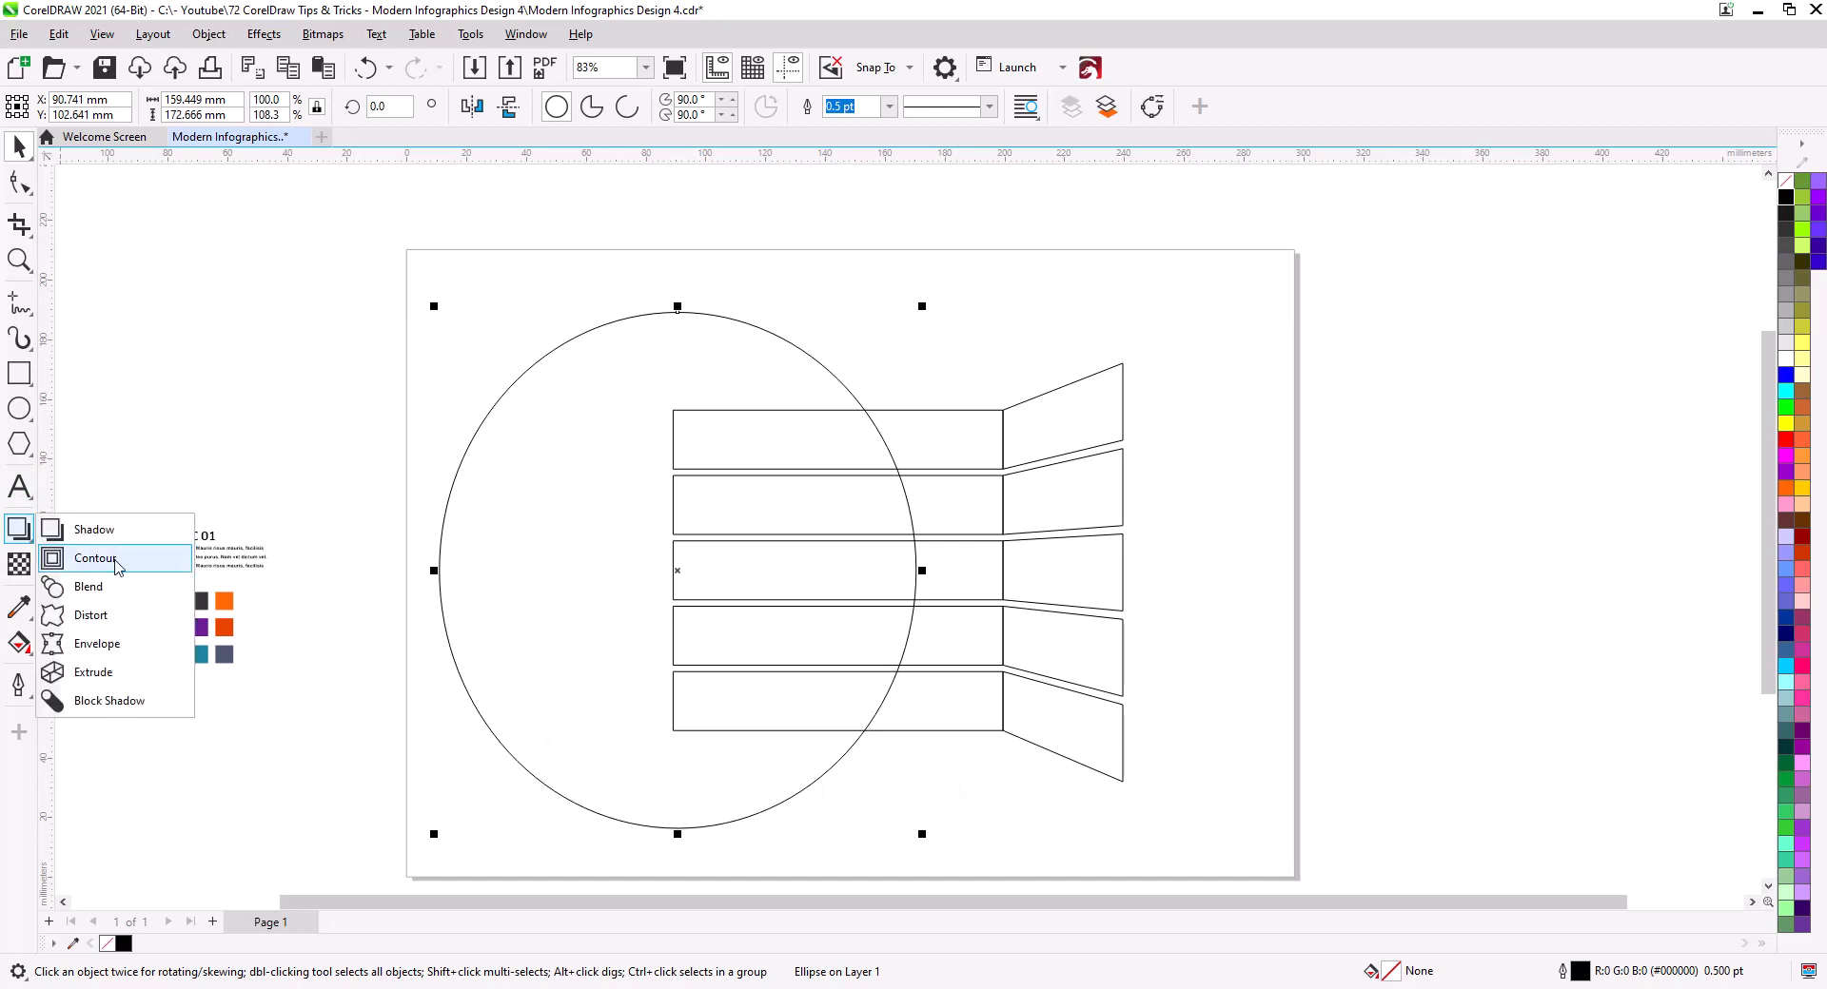
left_click(105, 557)
left_click_drag(437, 567, 466, 571)
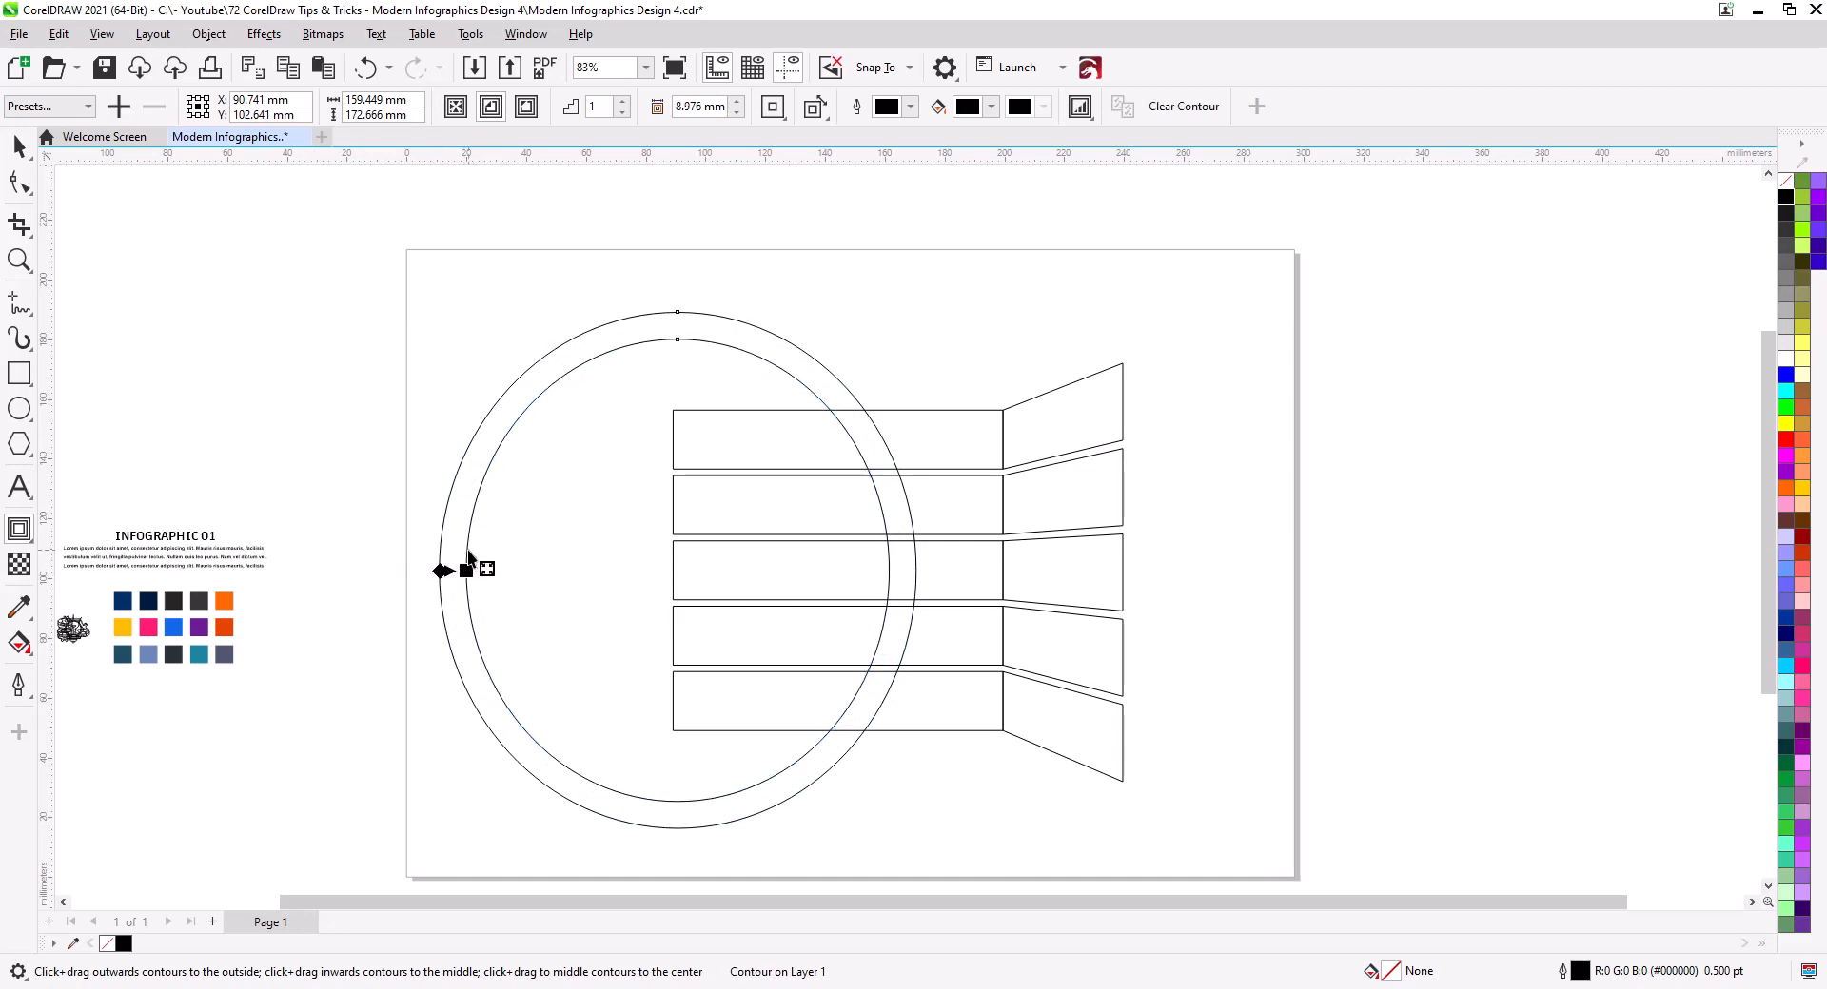
right_click(468, 557)
left_click(514, 563)
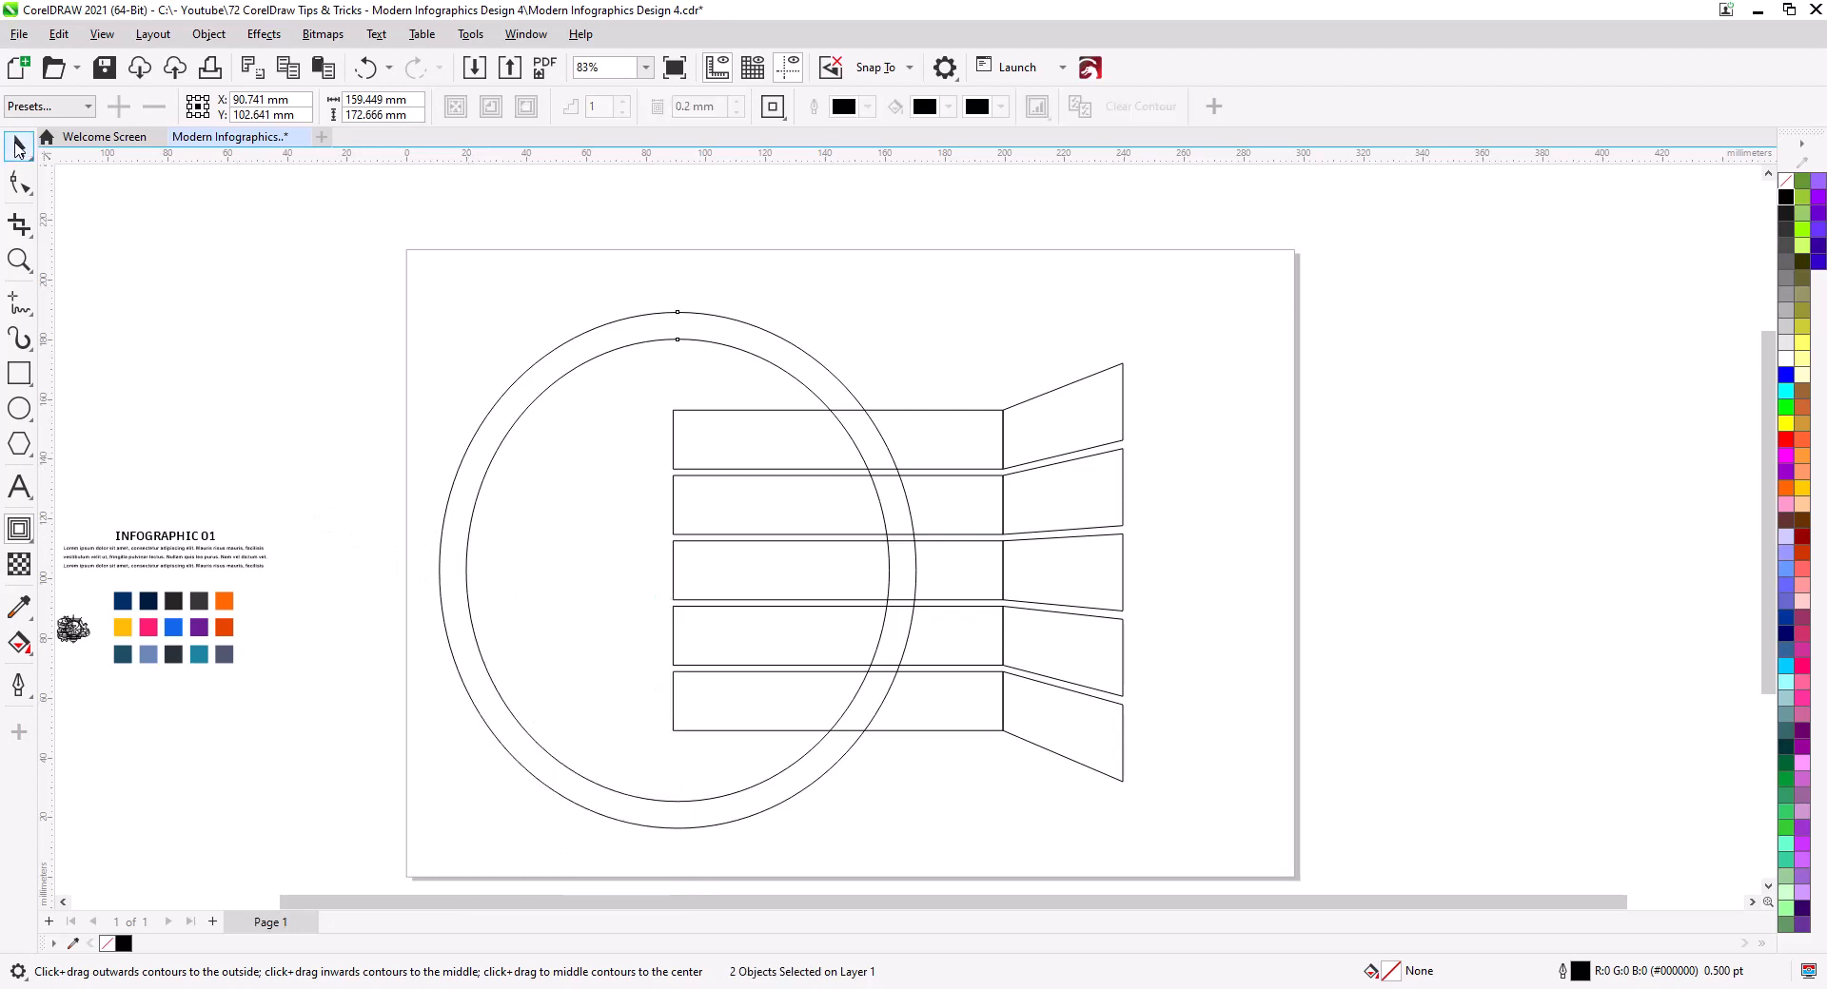
left_click(19, 147)
left_click(145, 283)
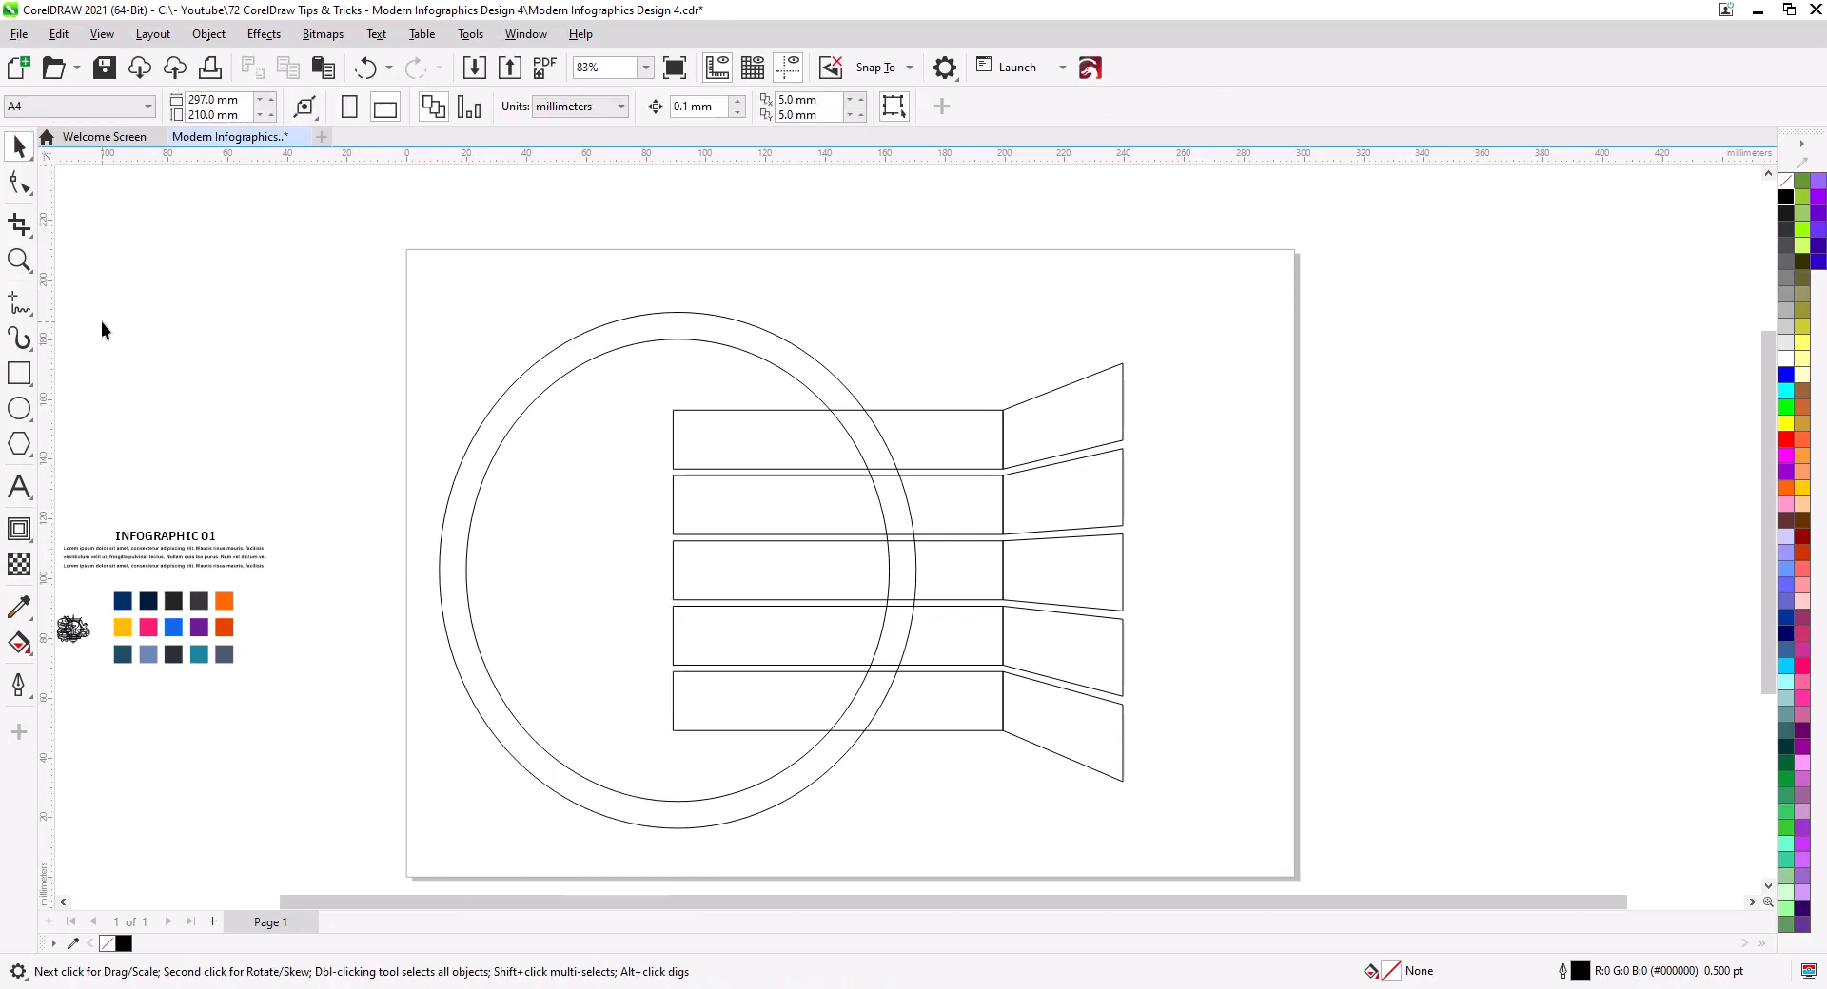
Fill the five bar segments between the outer ellipse and the flared shapes with red using Smart Fill
left_click(28, 650)
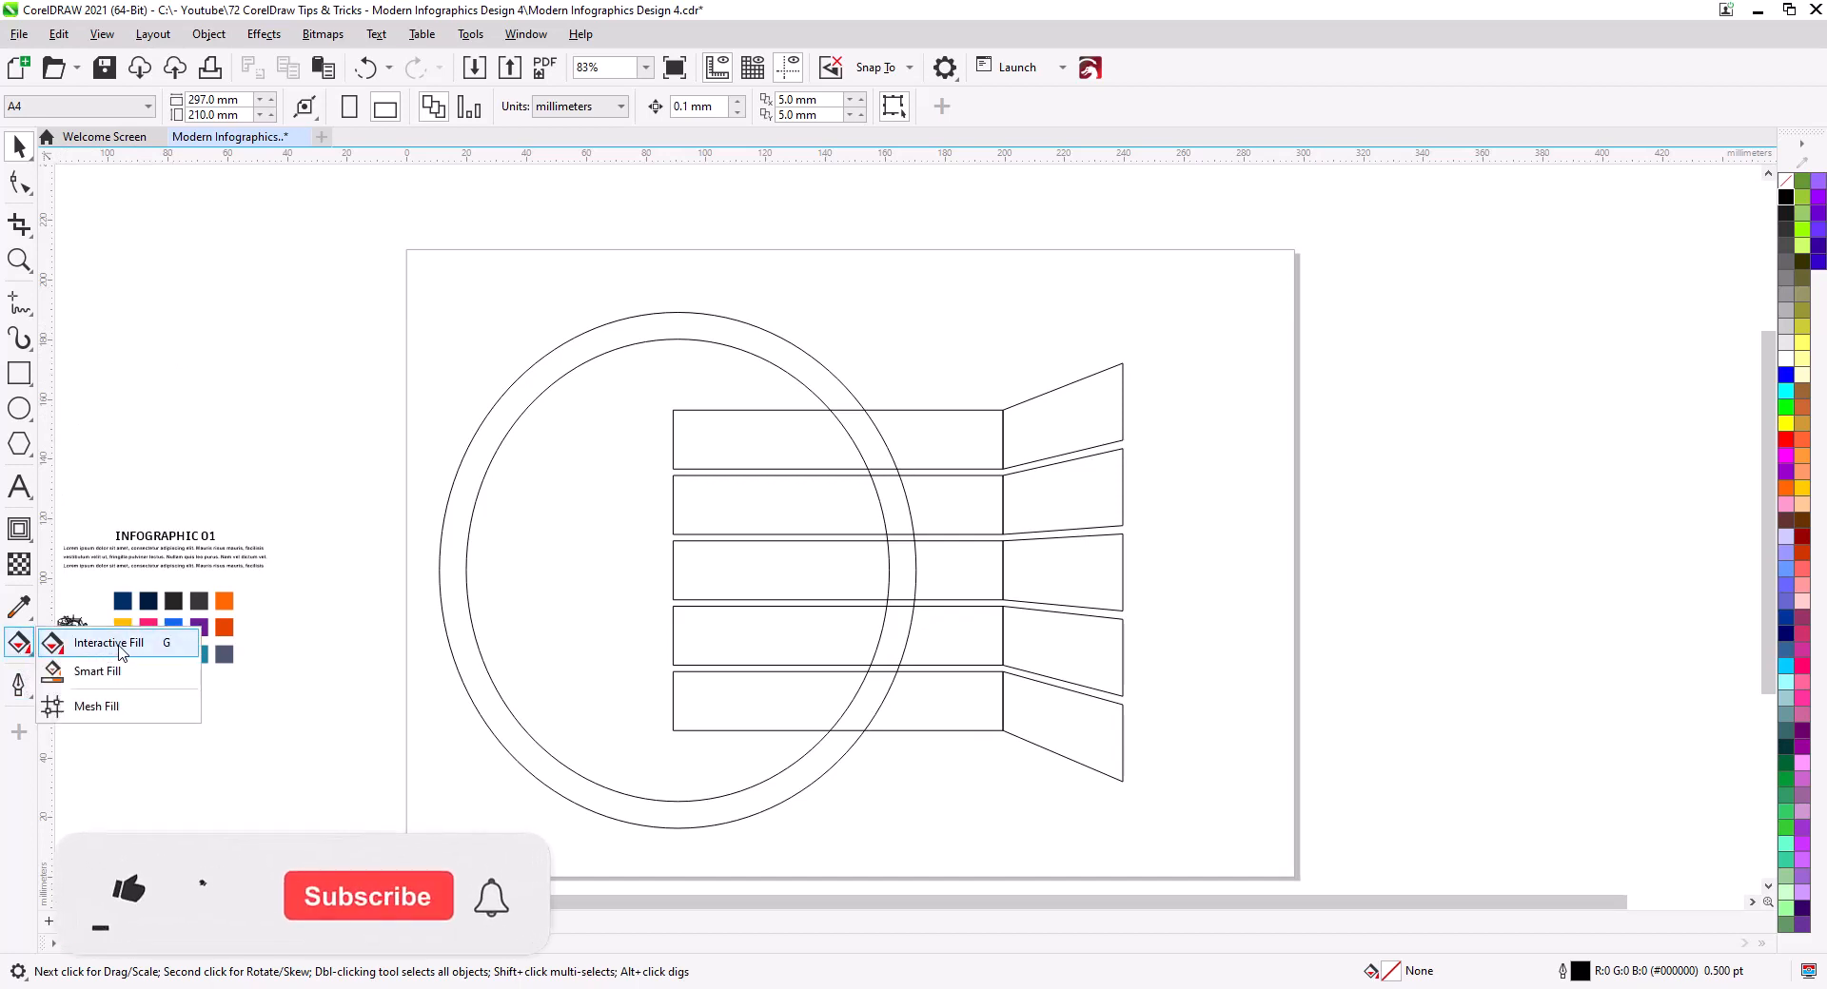
left_click(122, 674)
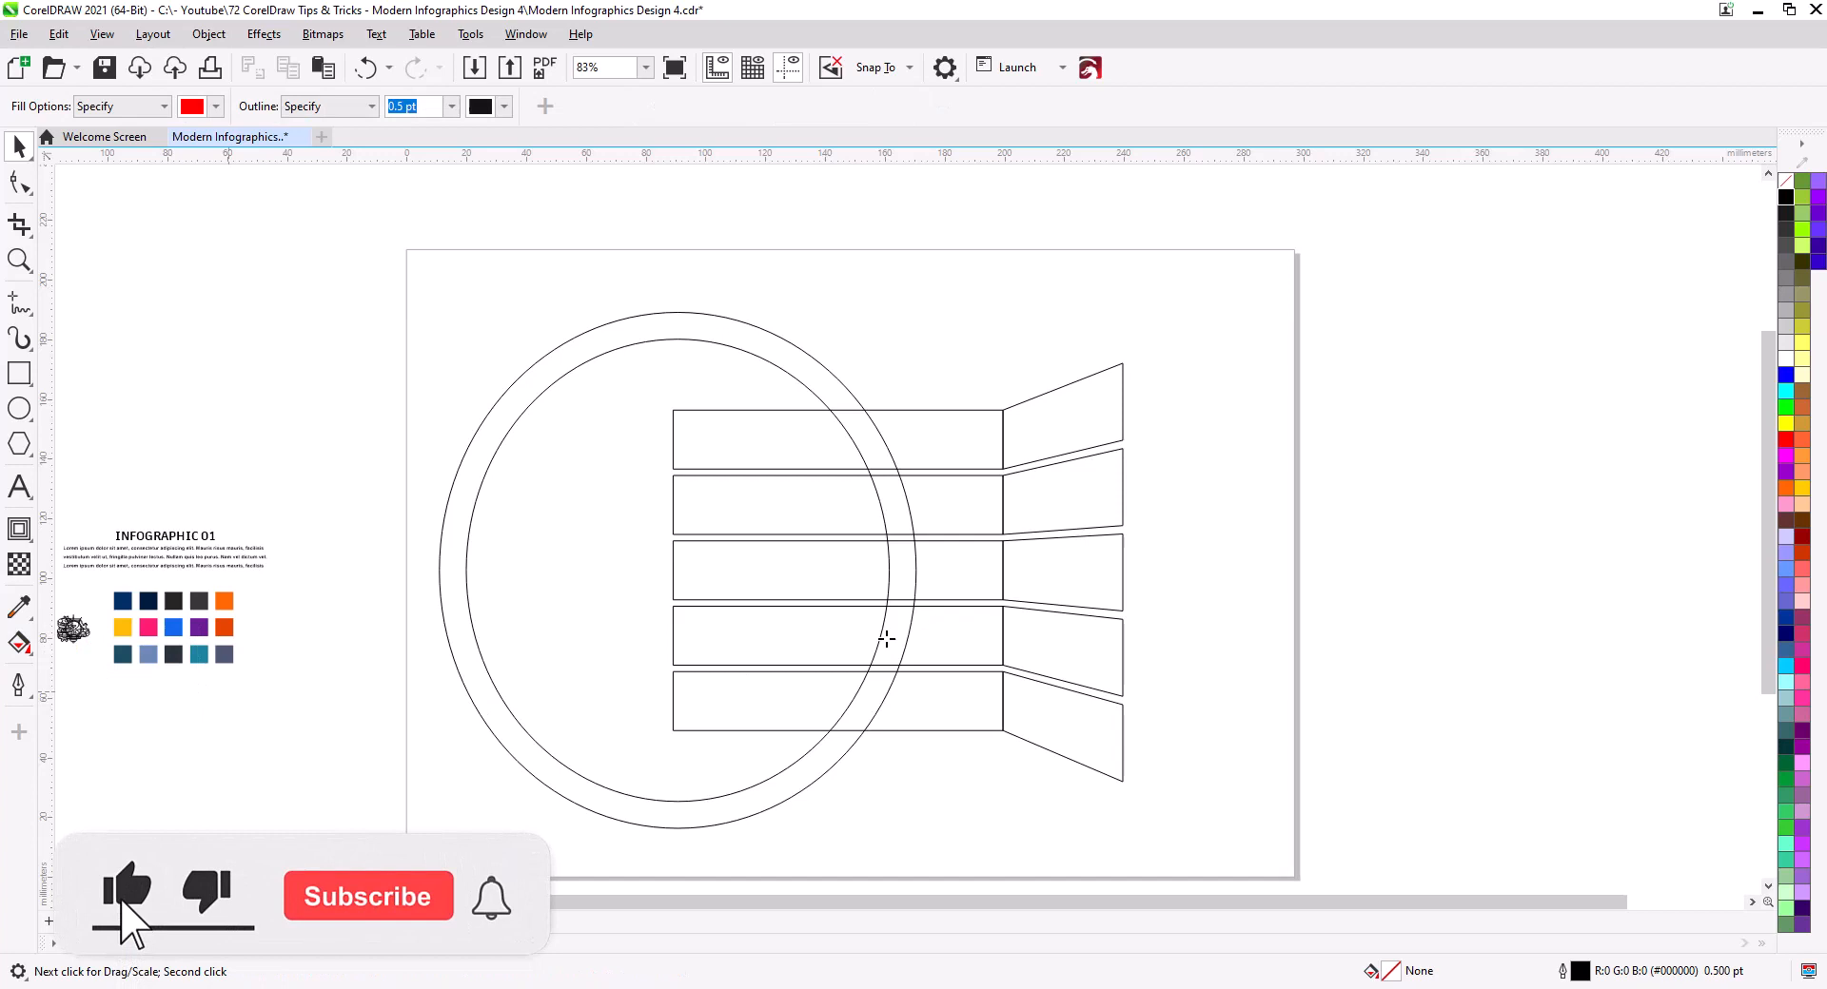
left_click(957, 461)
left_click(958, 502)
left_click(958, 564)
left_click(955, 636)
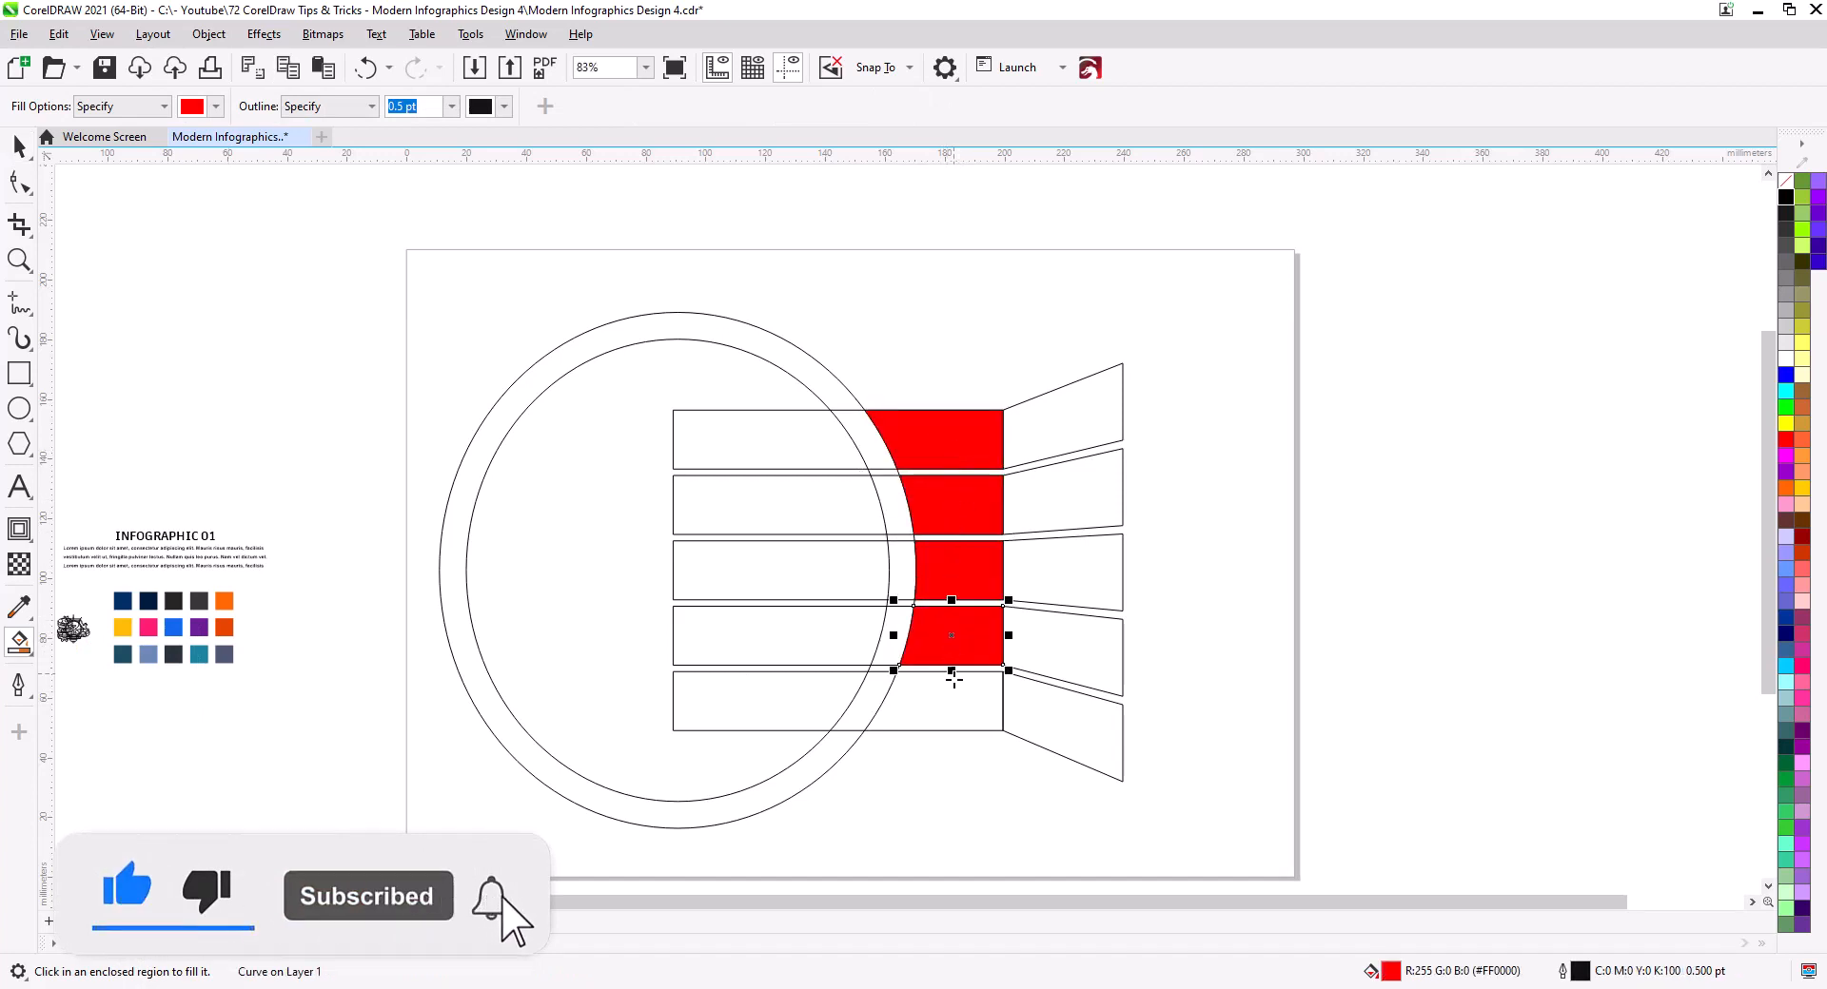
left_click(954, 689)
Fill the five bar segments inside the inner ellipse with red using Smart Fill
left_click(773, 704)
left_click(793, 645)
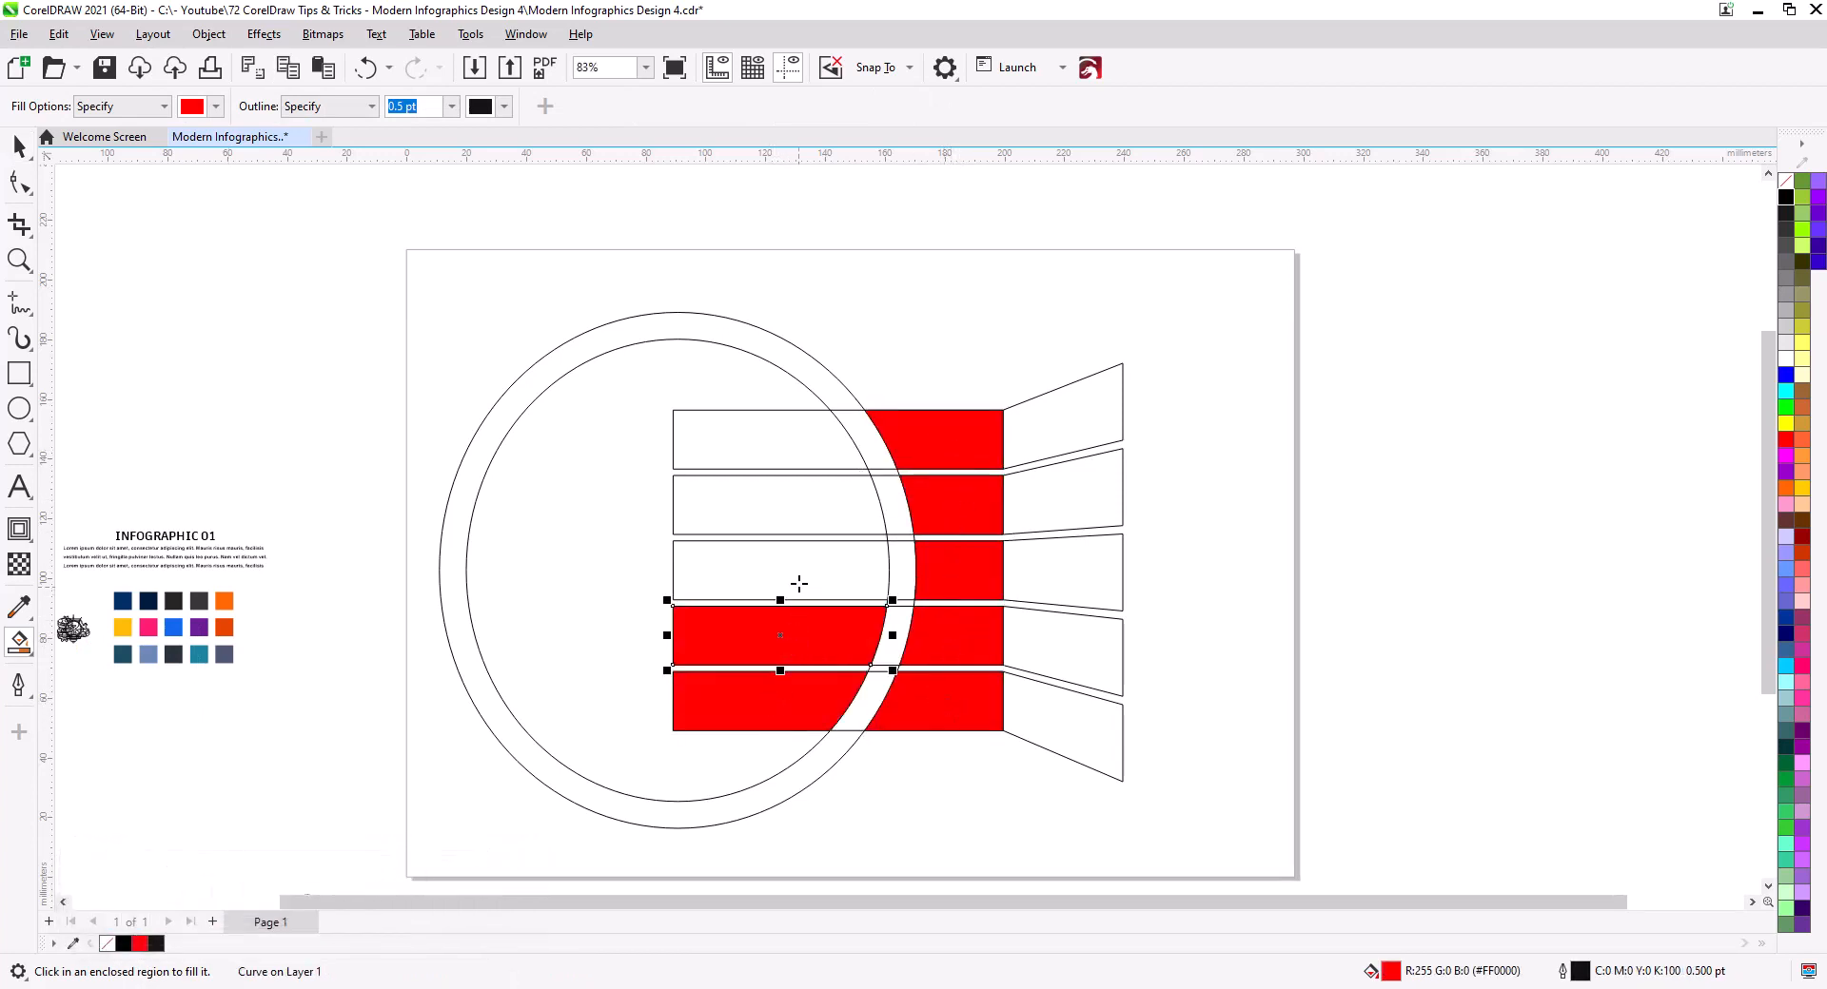
left_click(800, 577)
left_click(809, 505)
left_click(794, 454)
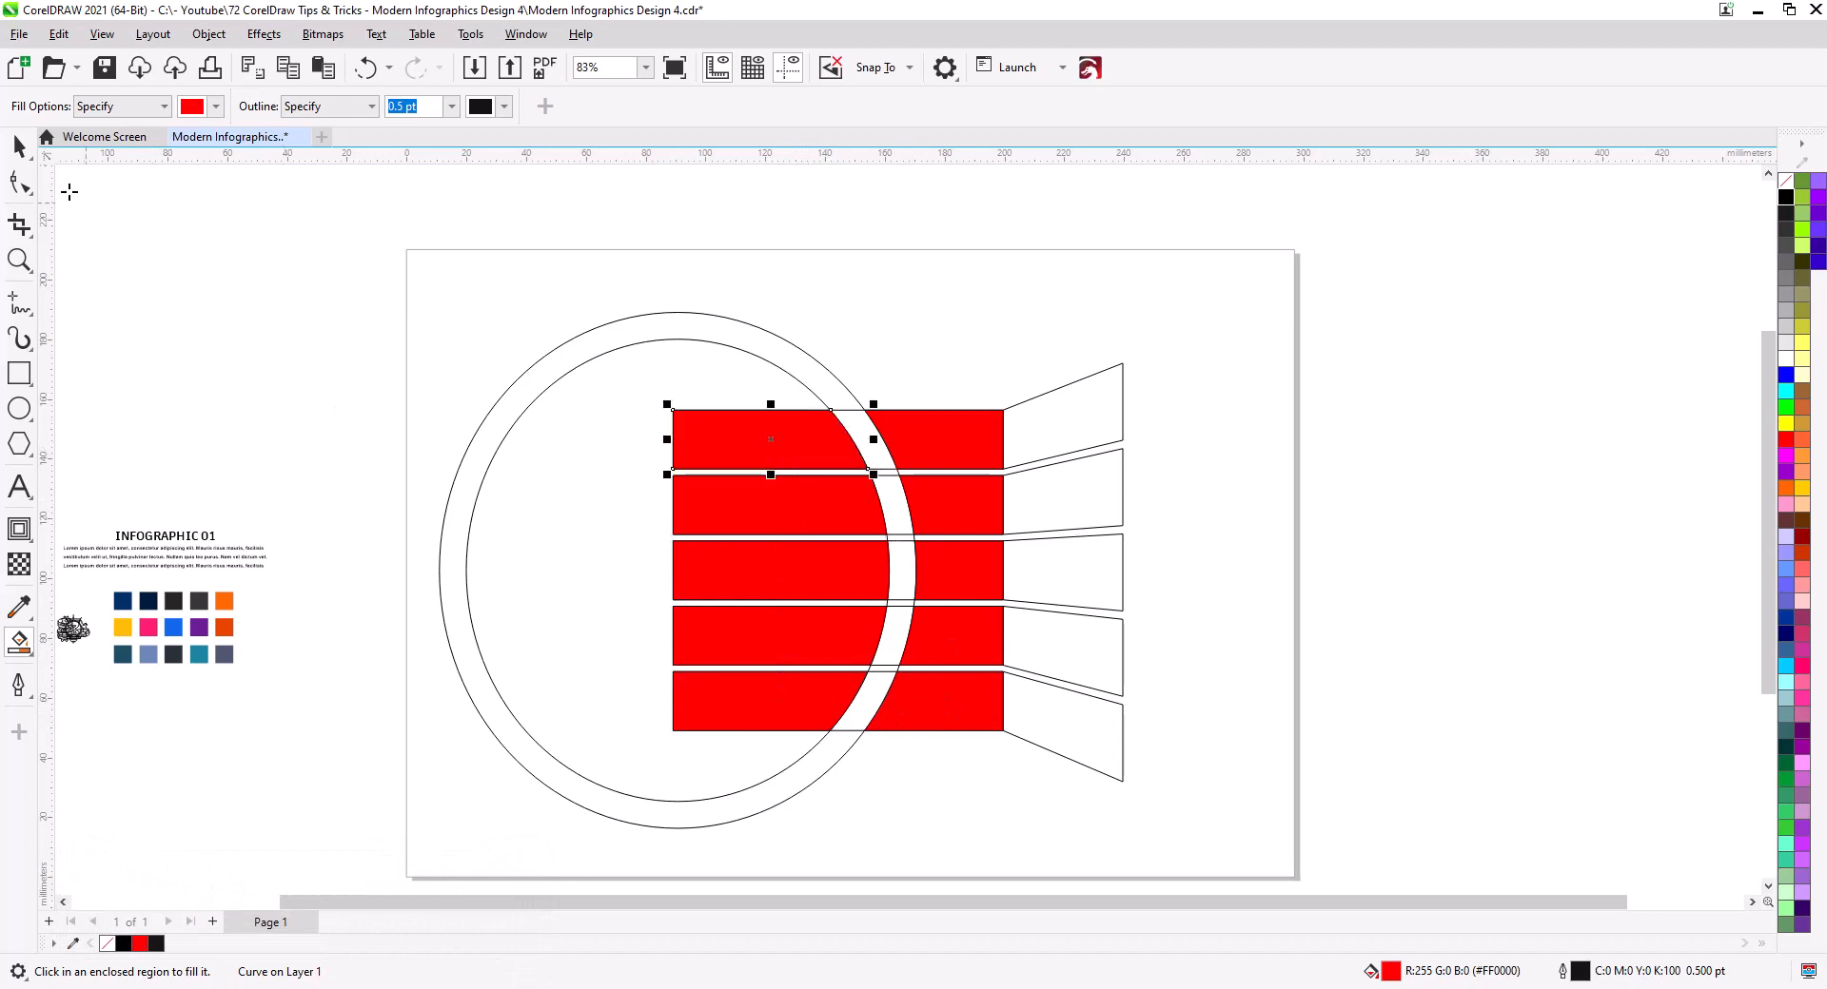
Delete the three middle original rectangles whose outlines cross the ring between the two ellipses
left_click(19, 148)
left_click(885, 478)
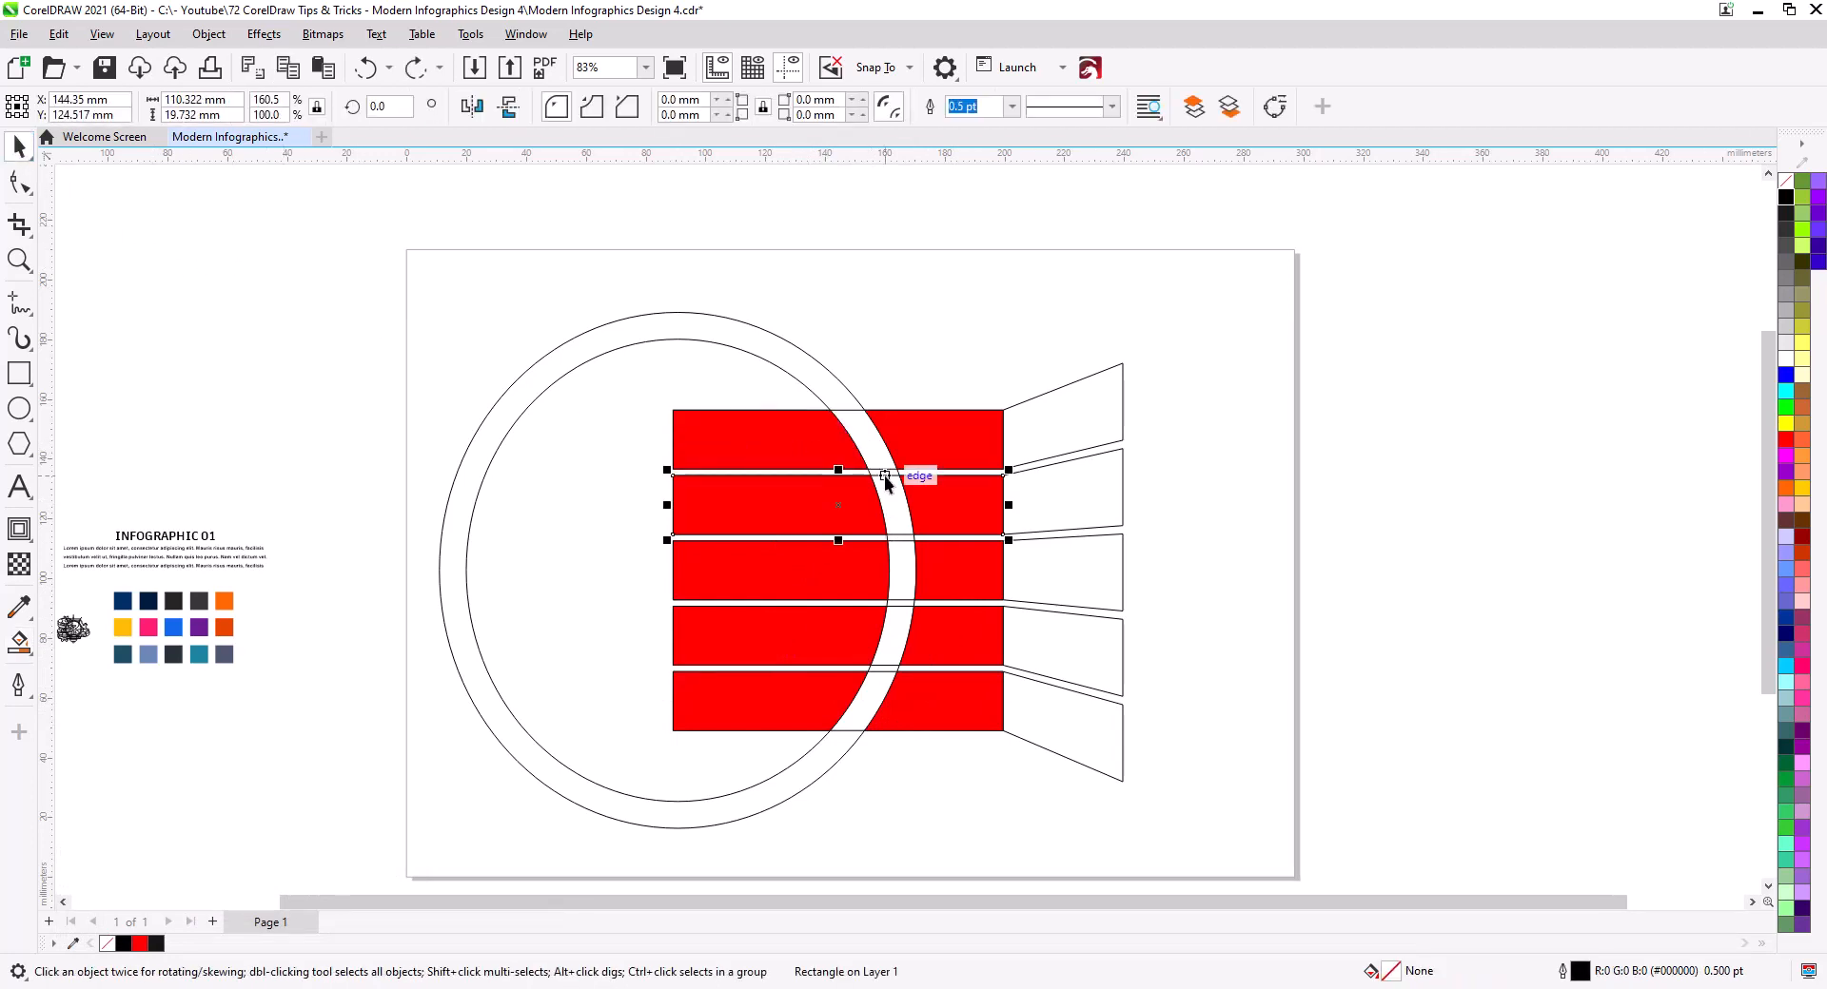
left_click(897, 559)
left_click(898, 543)
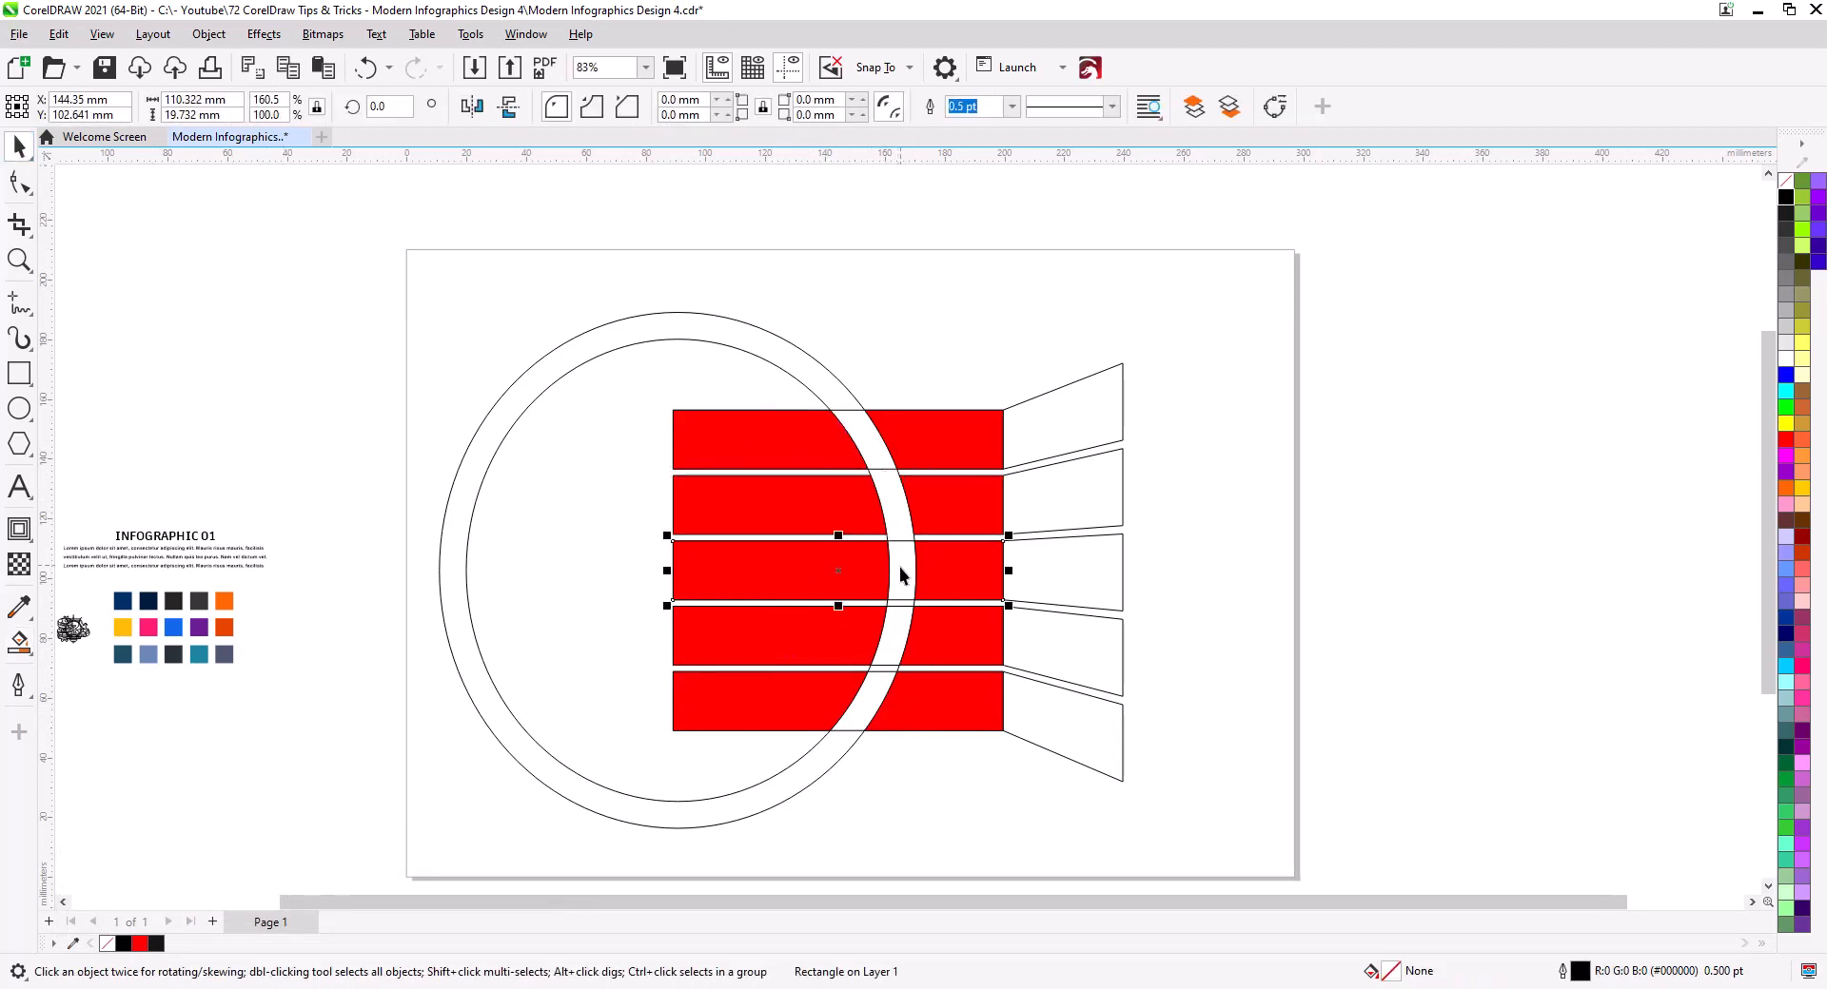
left_click(906, 586)
left_click(903, 613)
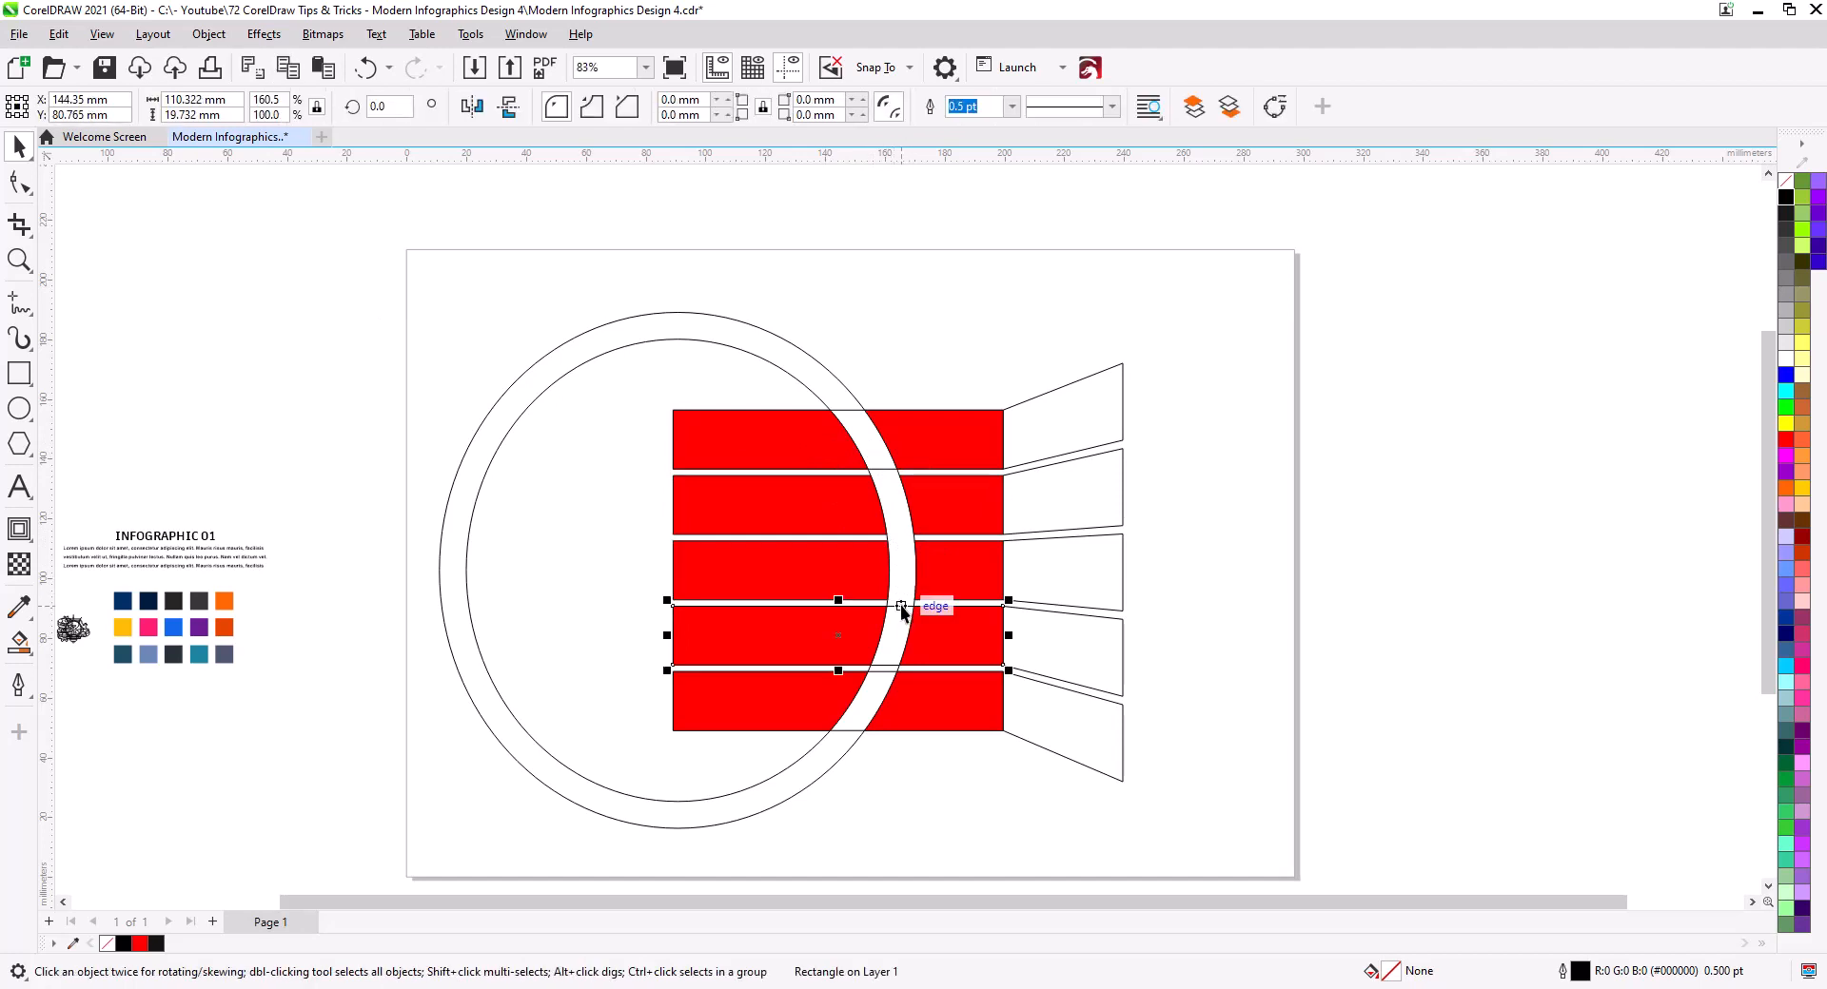
left_click(889, 644)
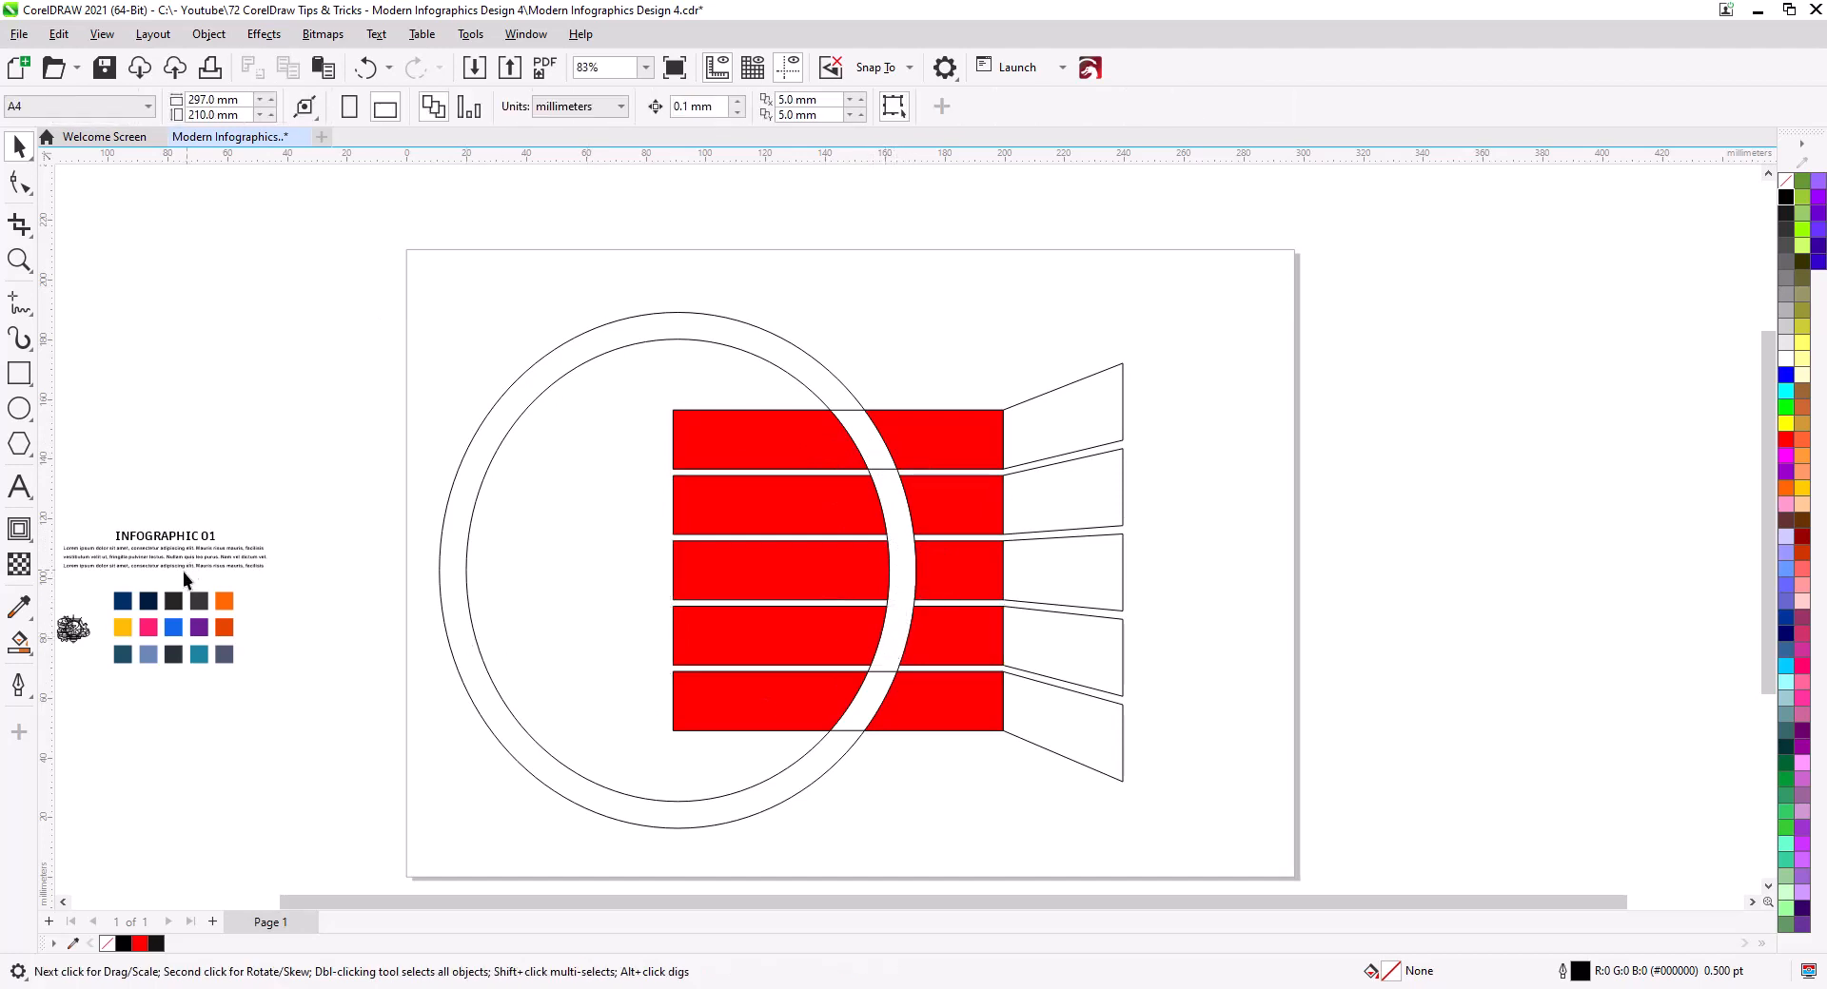
Change the Smart Fill colour to green #24E62B and fill the ring segments crossing the lowest and uppermost bars
left_click(18, 643)
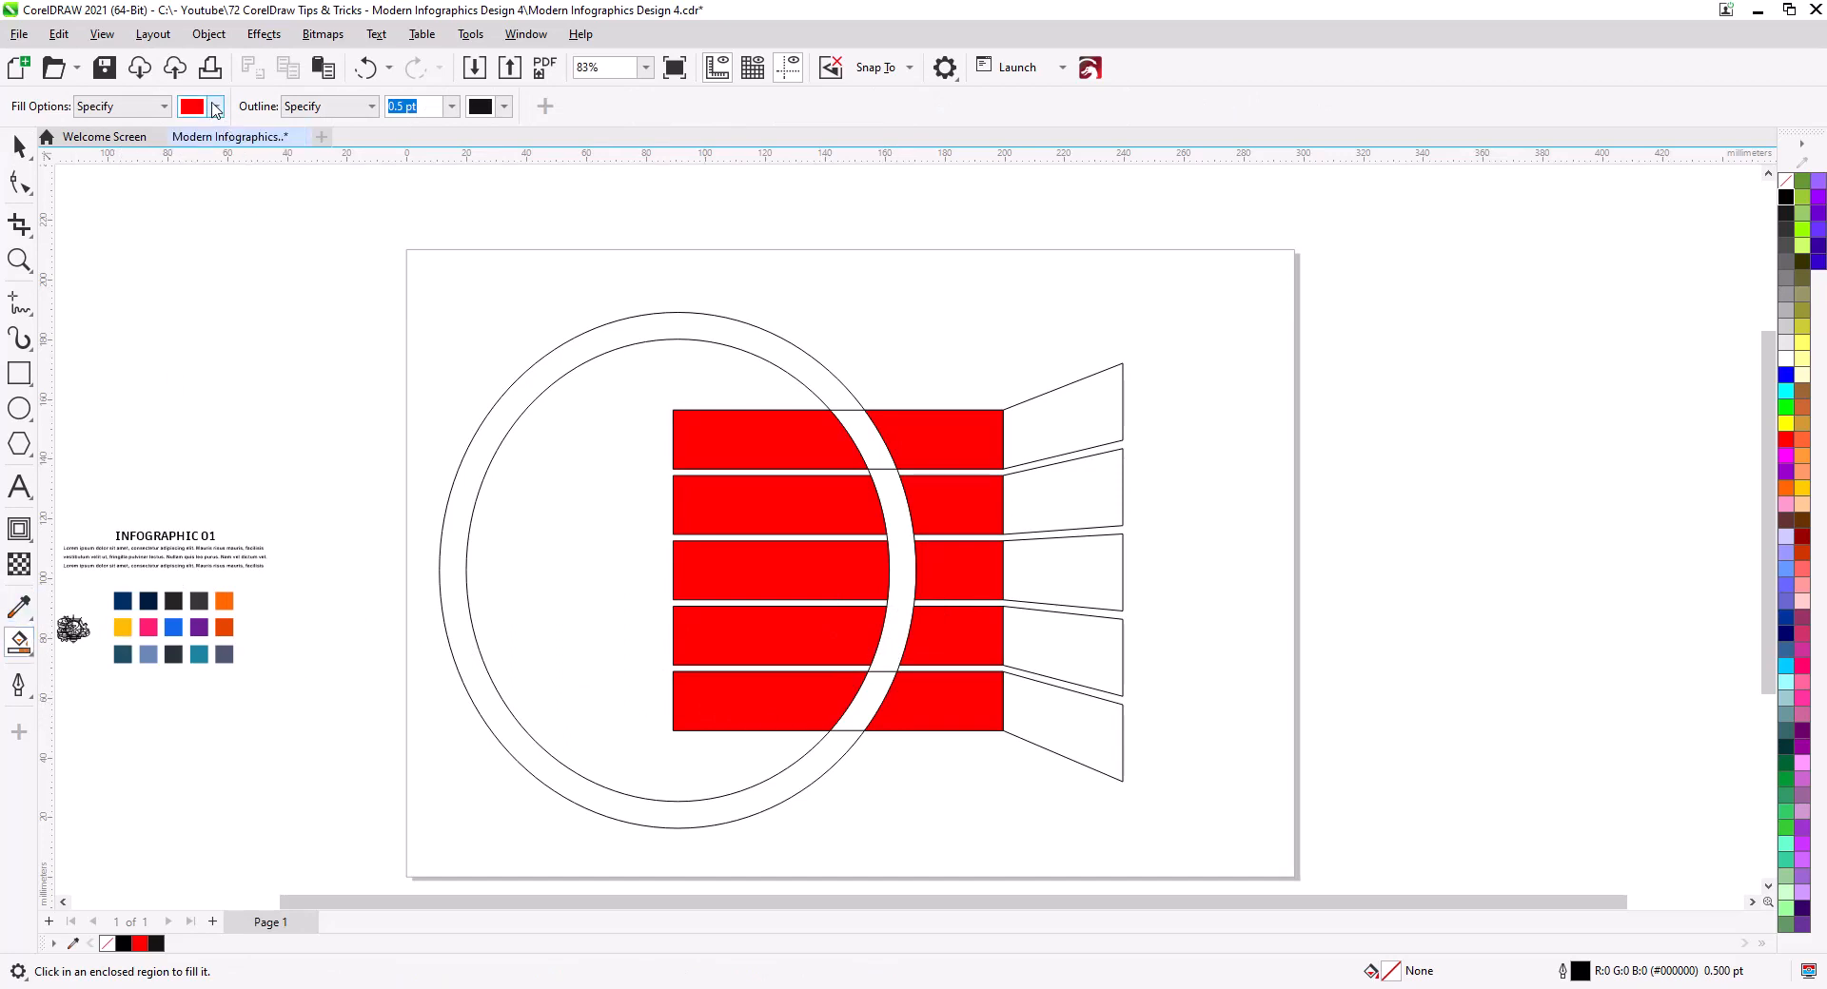
left_click(216, 106)
left_click(233, 338)
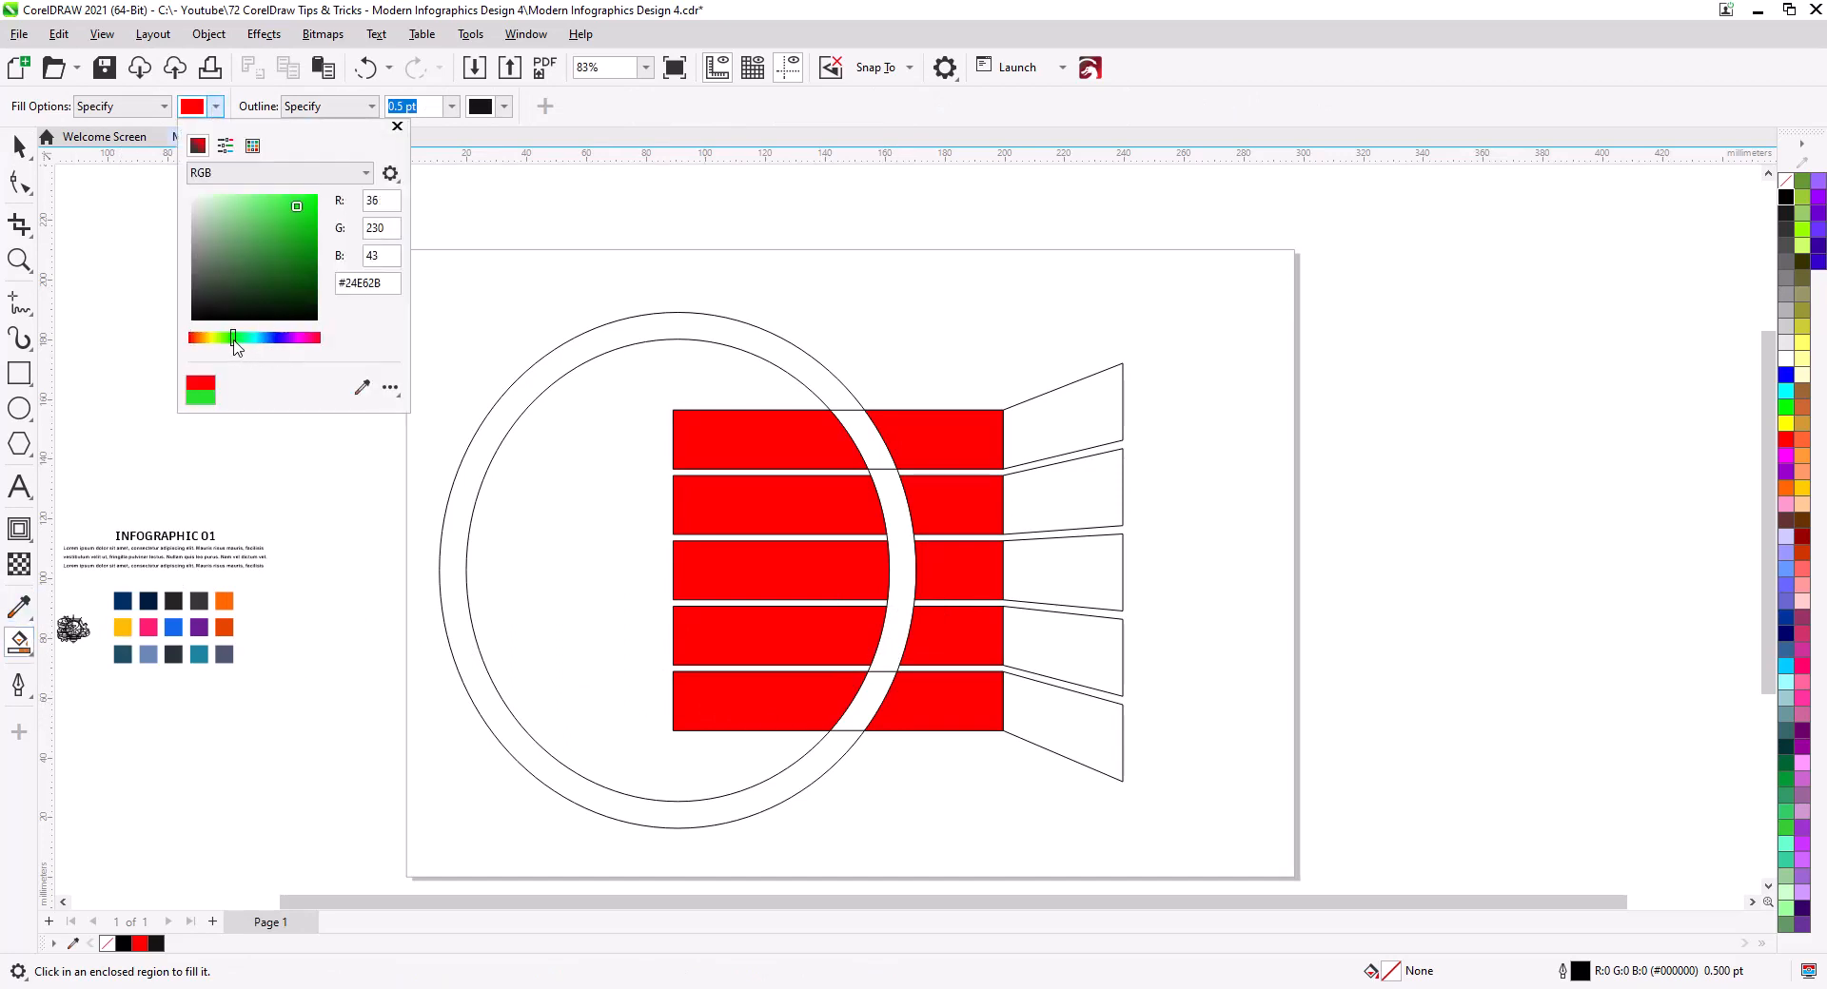
left_click(863, 702)
left_click(864, 703)
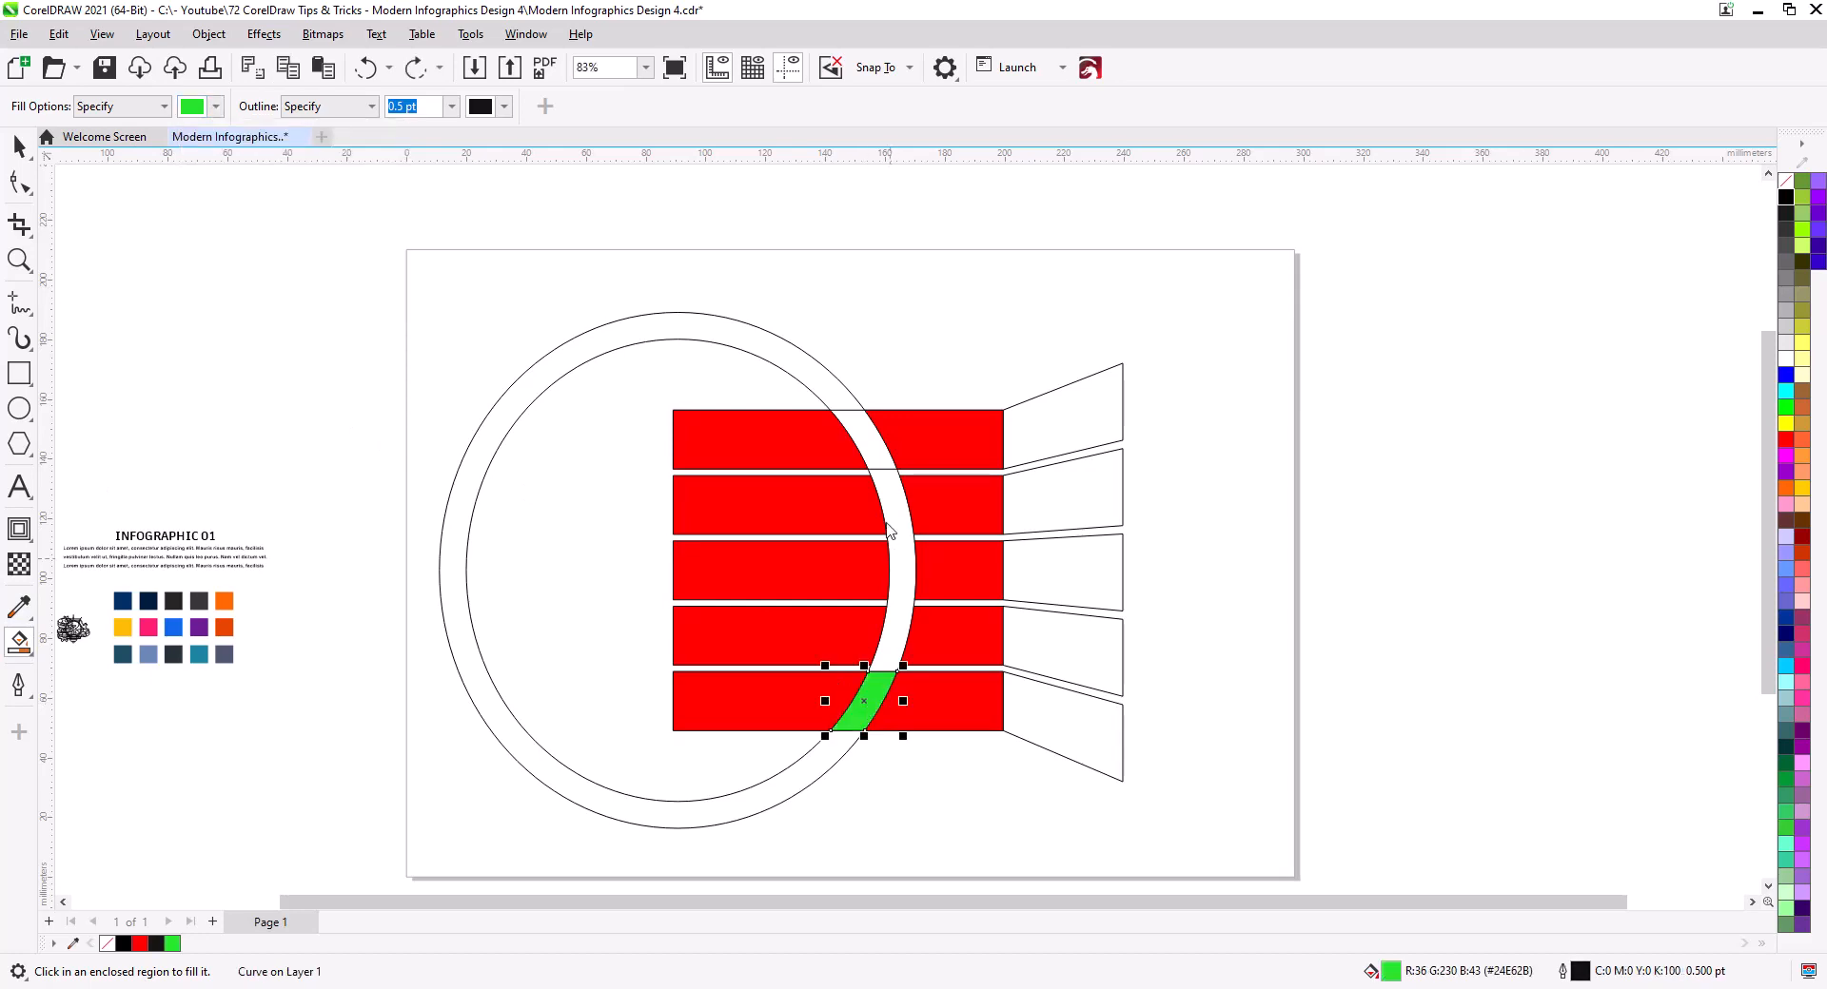
left_click(866, 449)
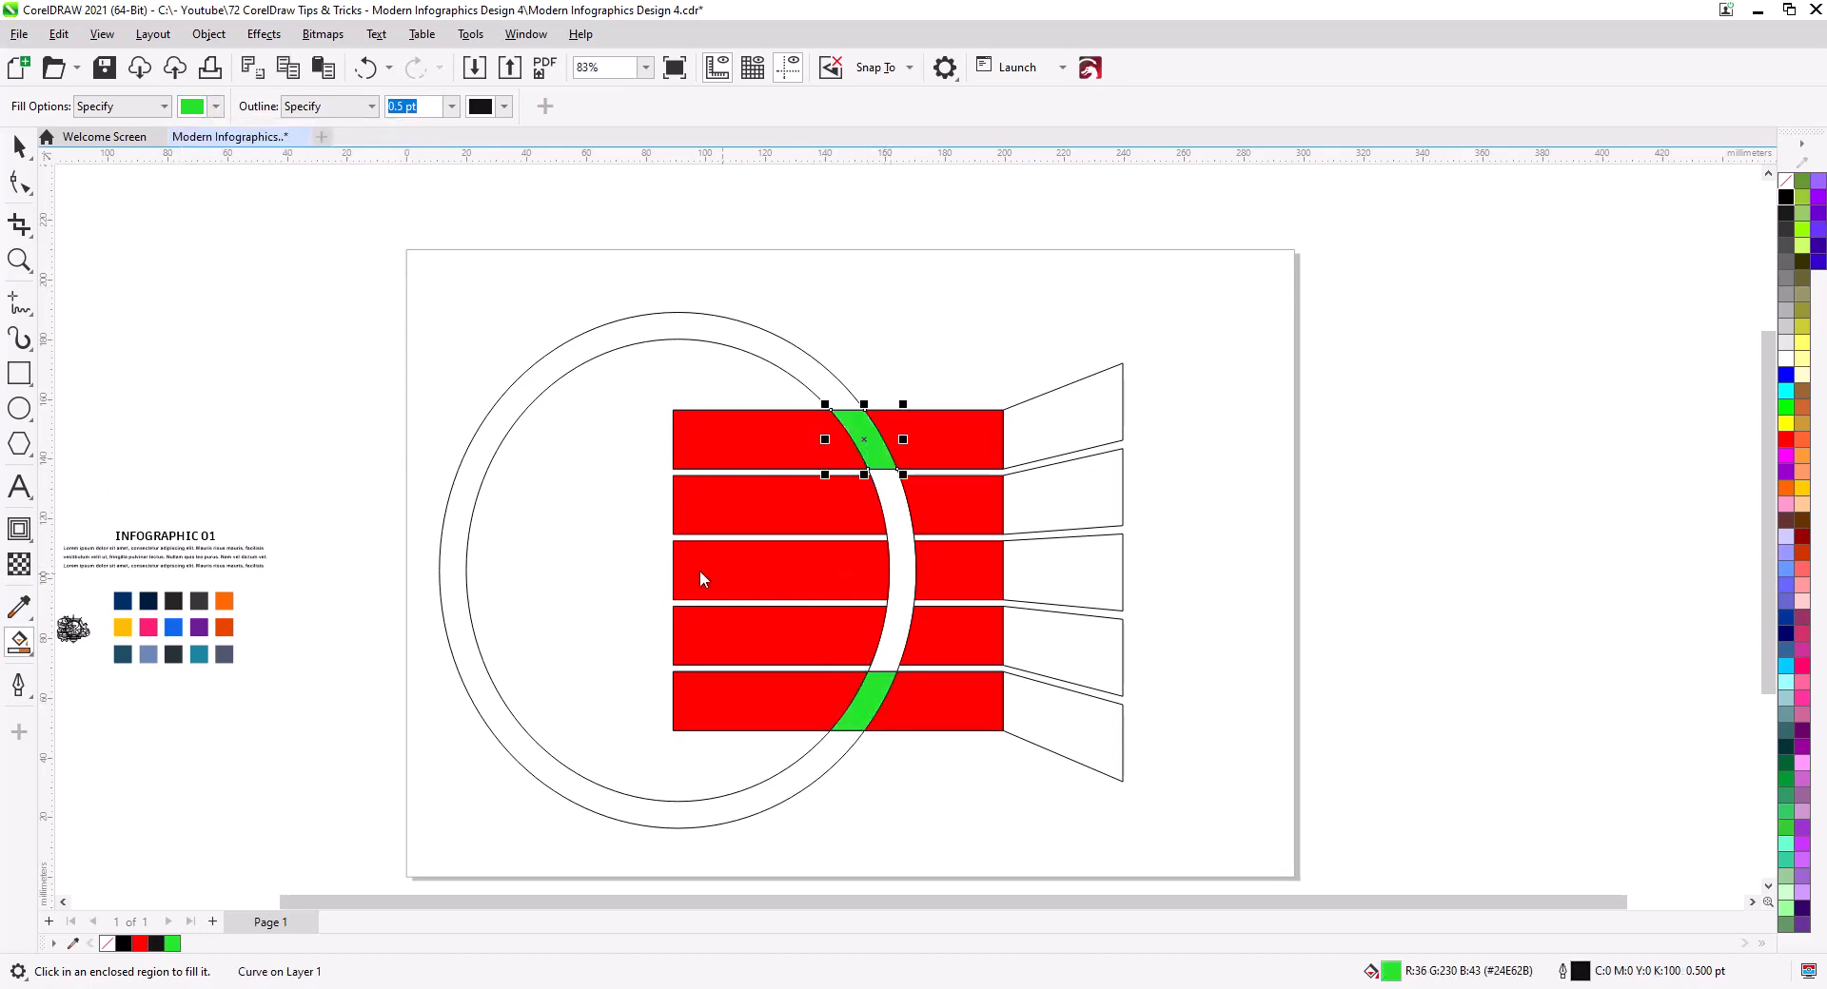
Move both ellipses and the two green ring segments from page 1 to a new page 2
left_click(19, 146)
left_click(179, 300)
scroll(933, 605, "up", 2)
scroll(932, 605, "up", 2)
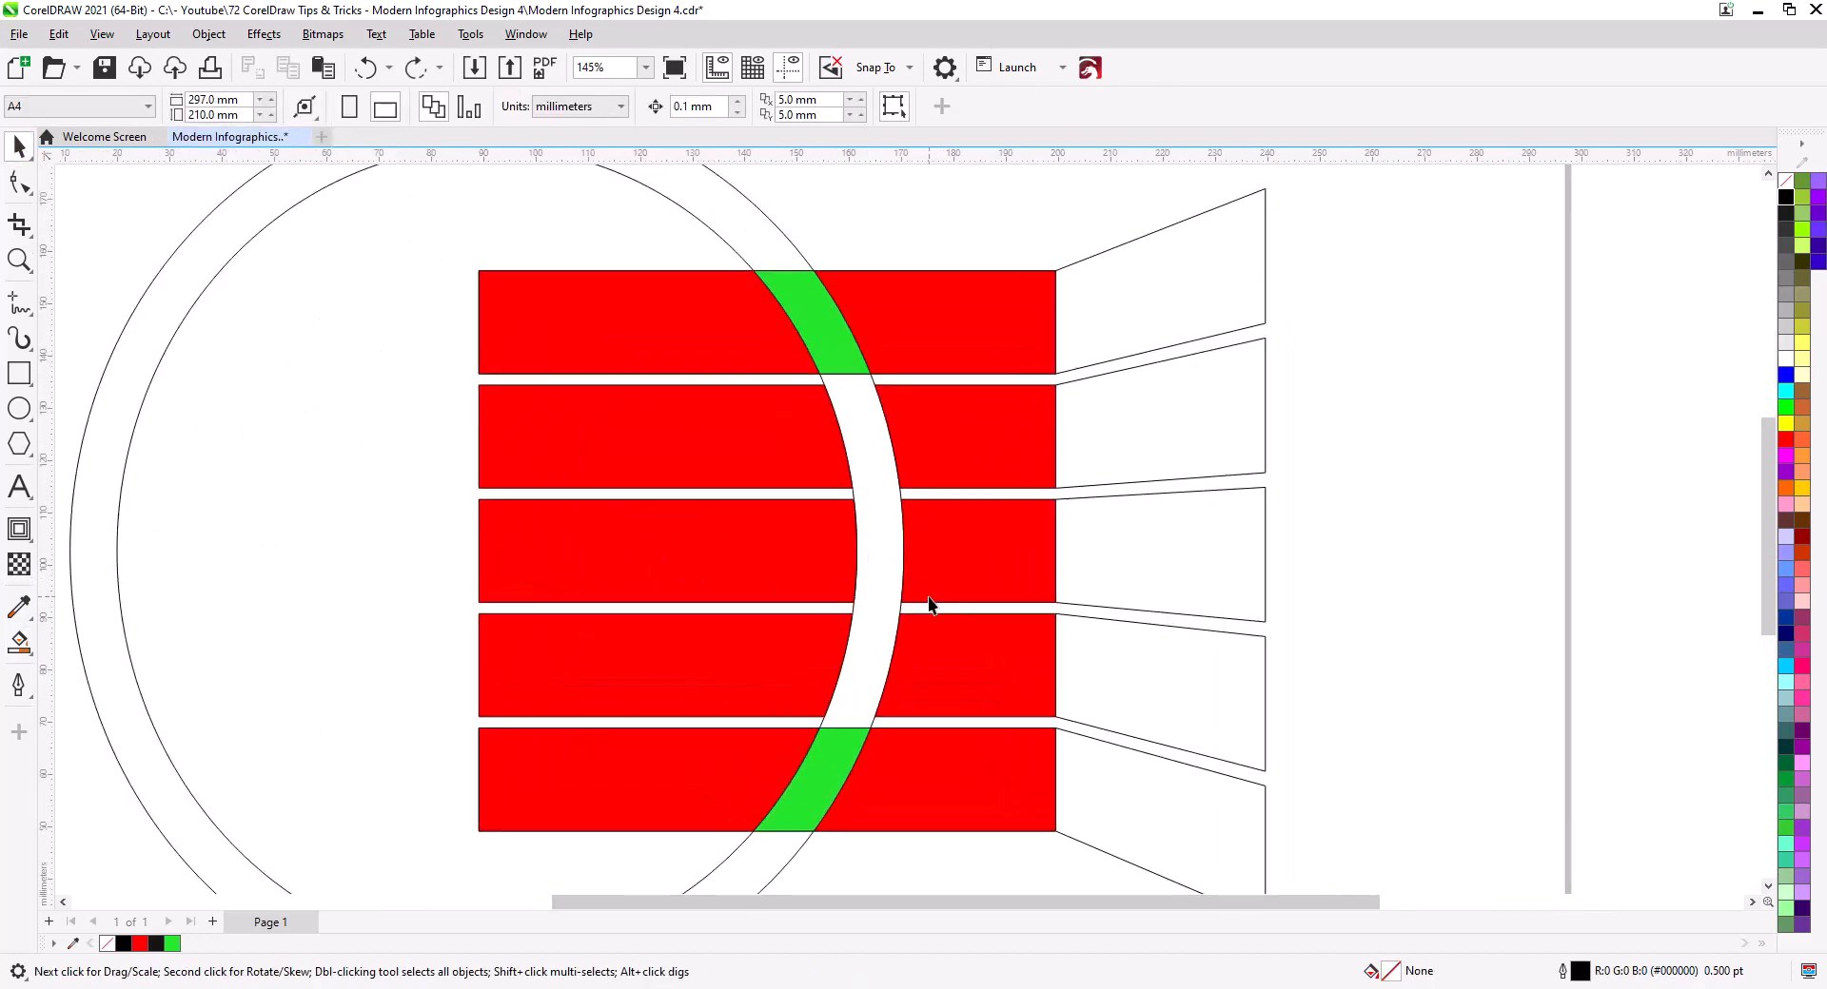
scroll(922, 605, "down", 3)
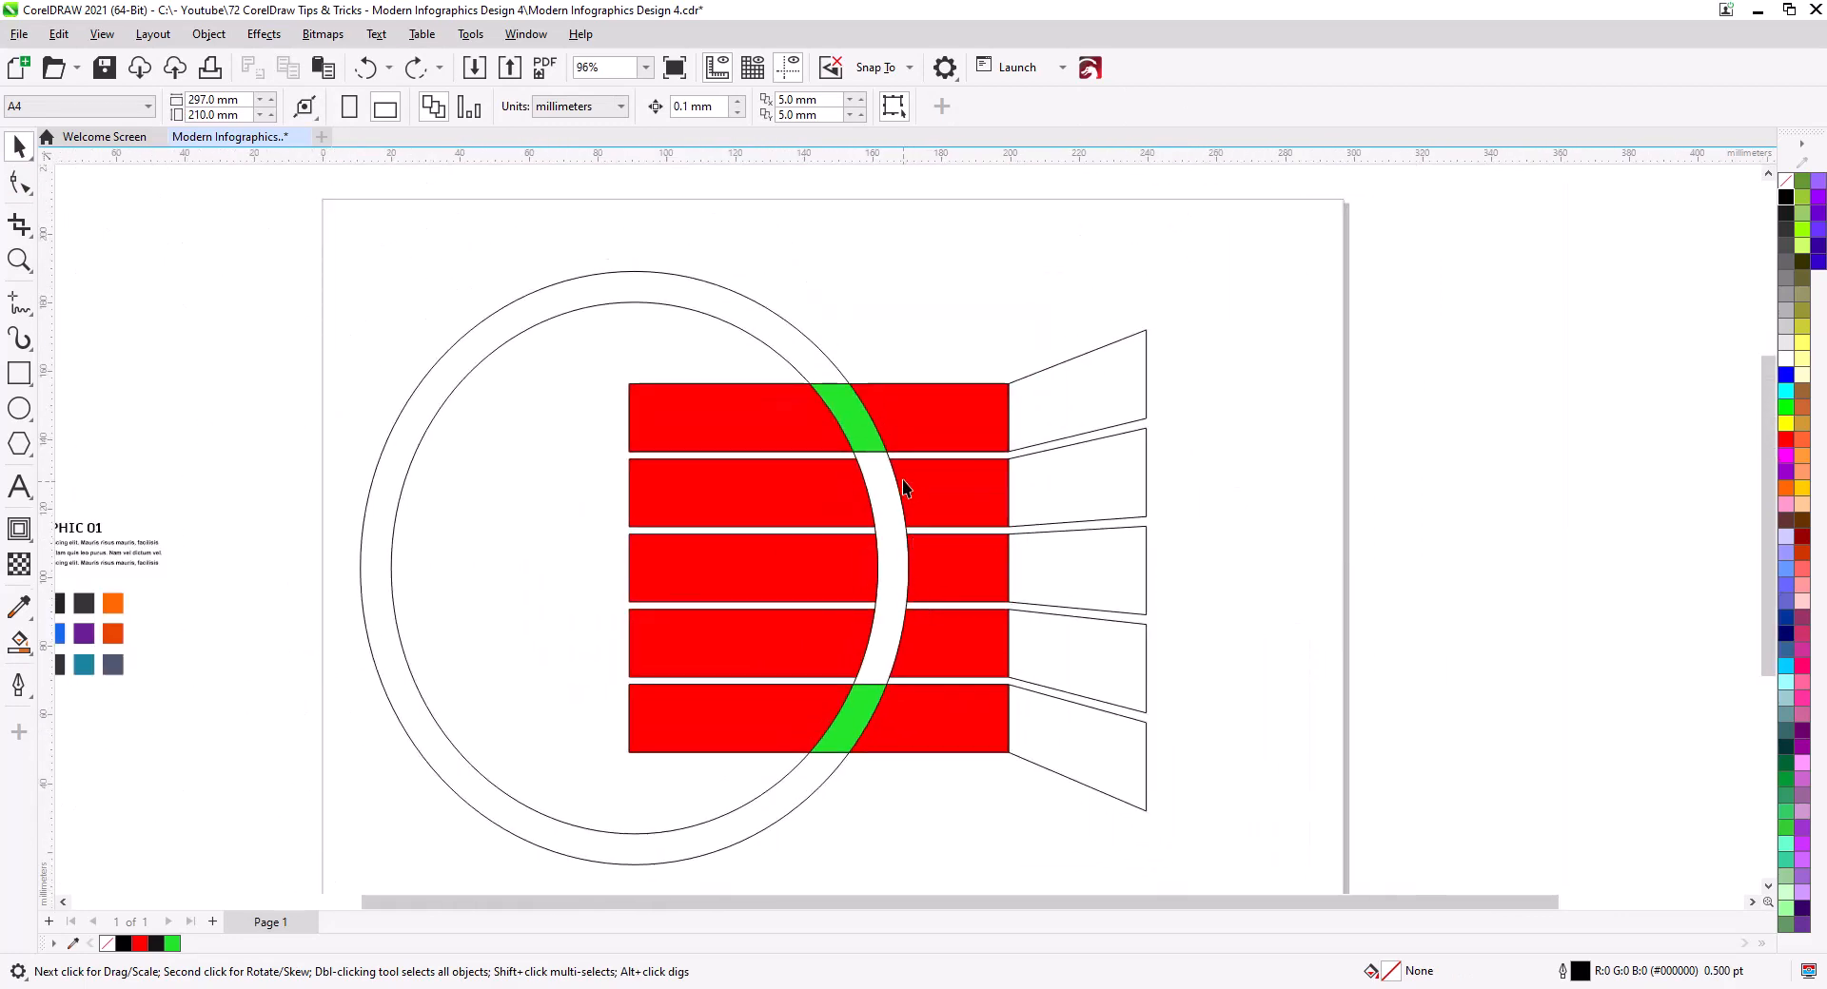
left_click(815, 346)
left_click(786, 364, "shift")
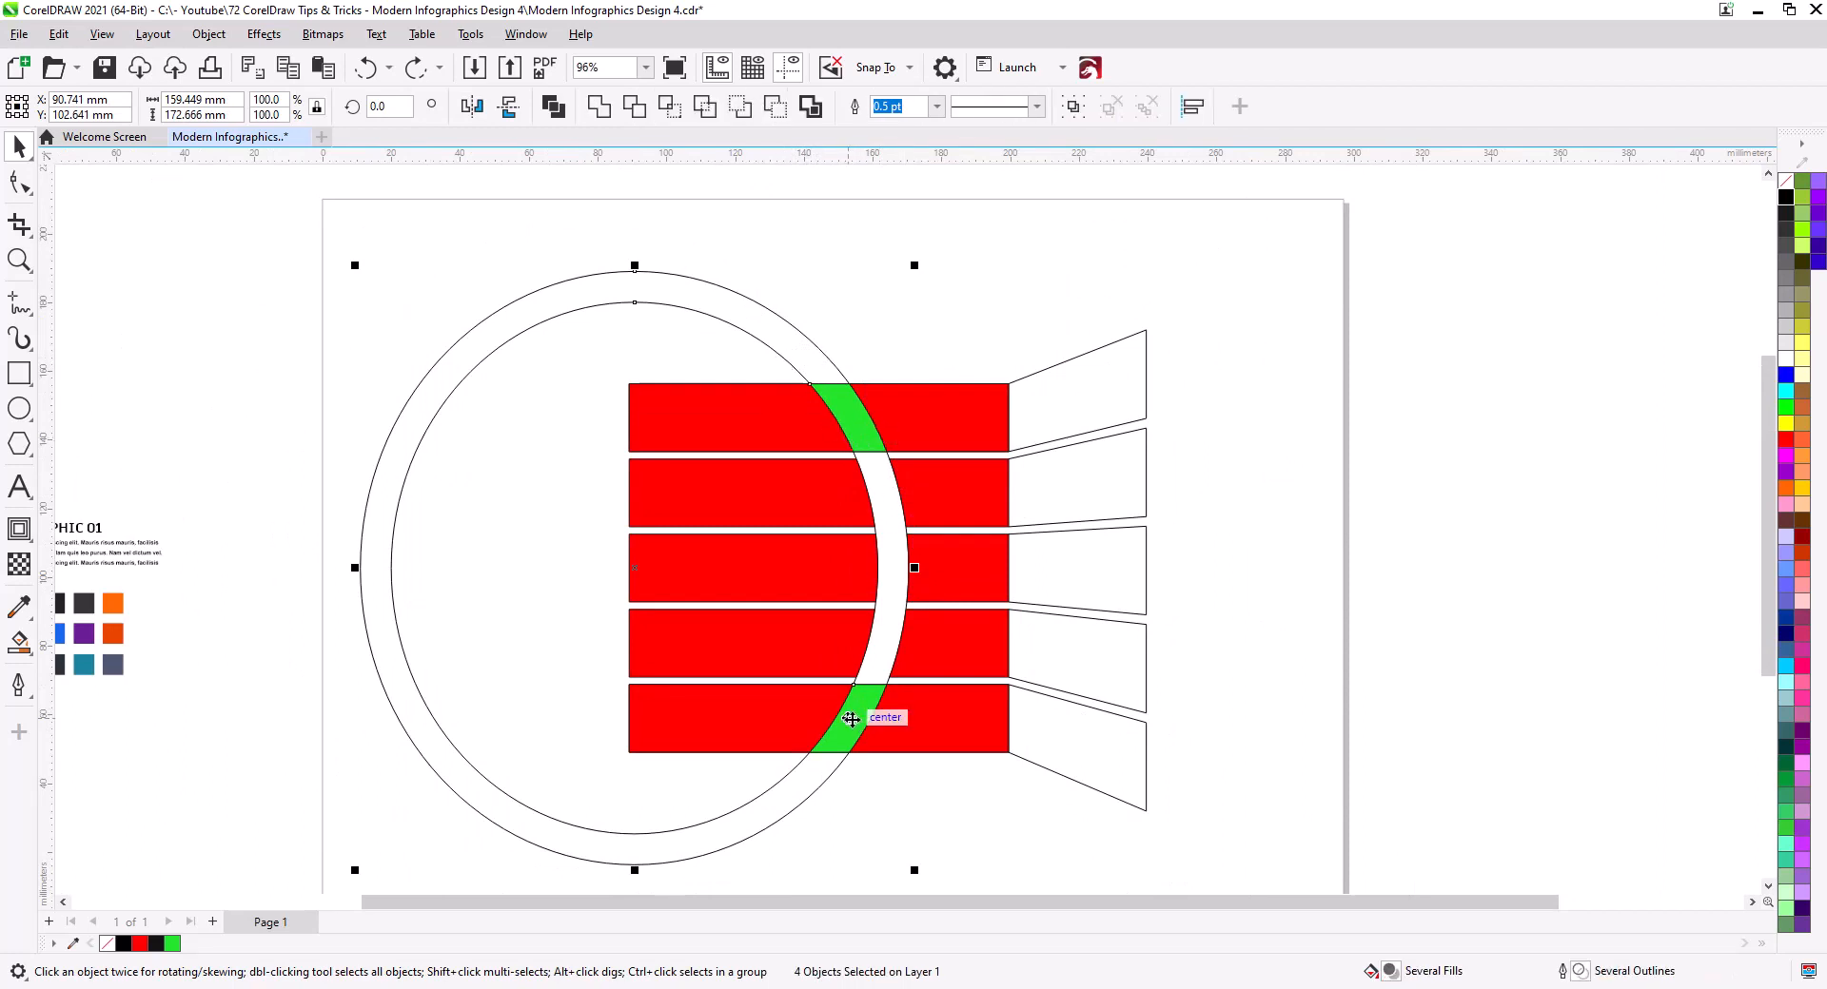
key("ctrl+x")
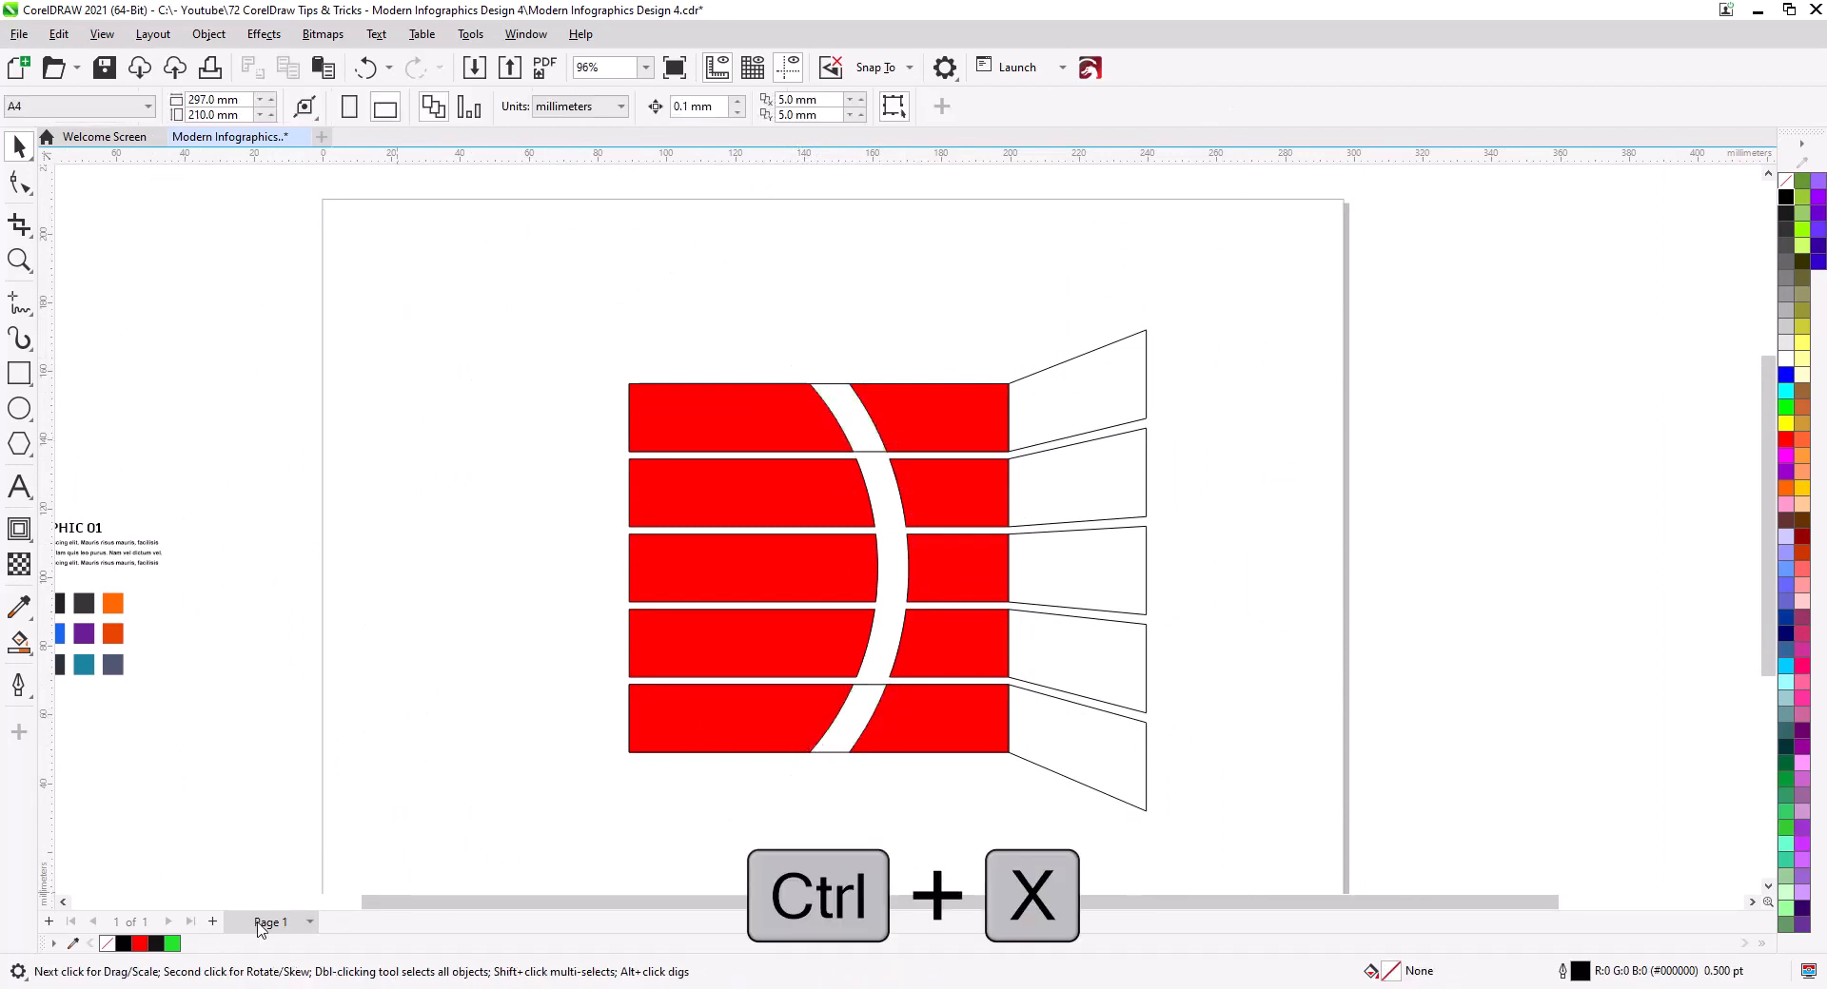
left_click(212, 922)
key("ctrl+v")
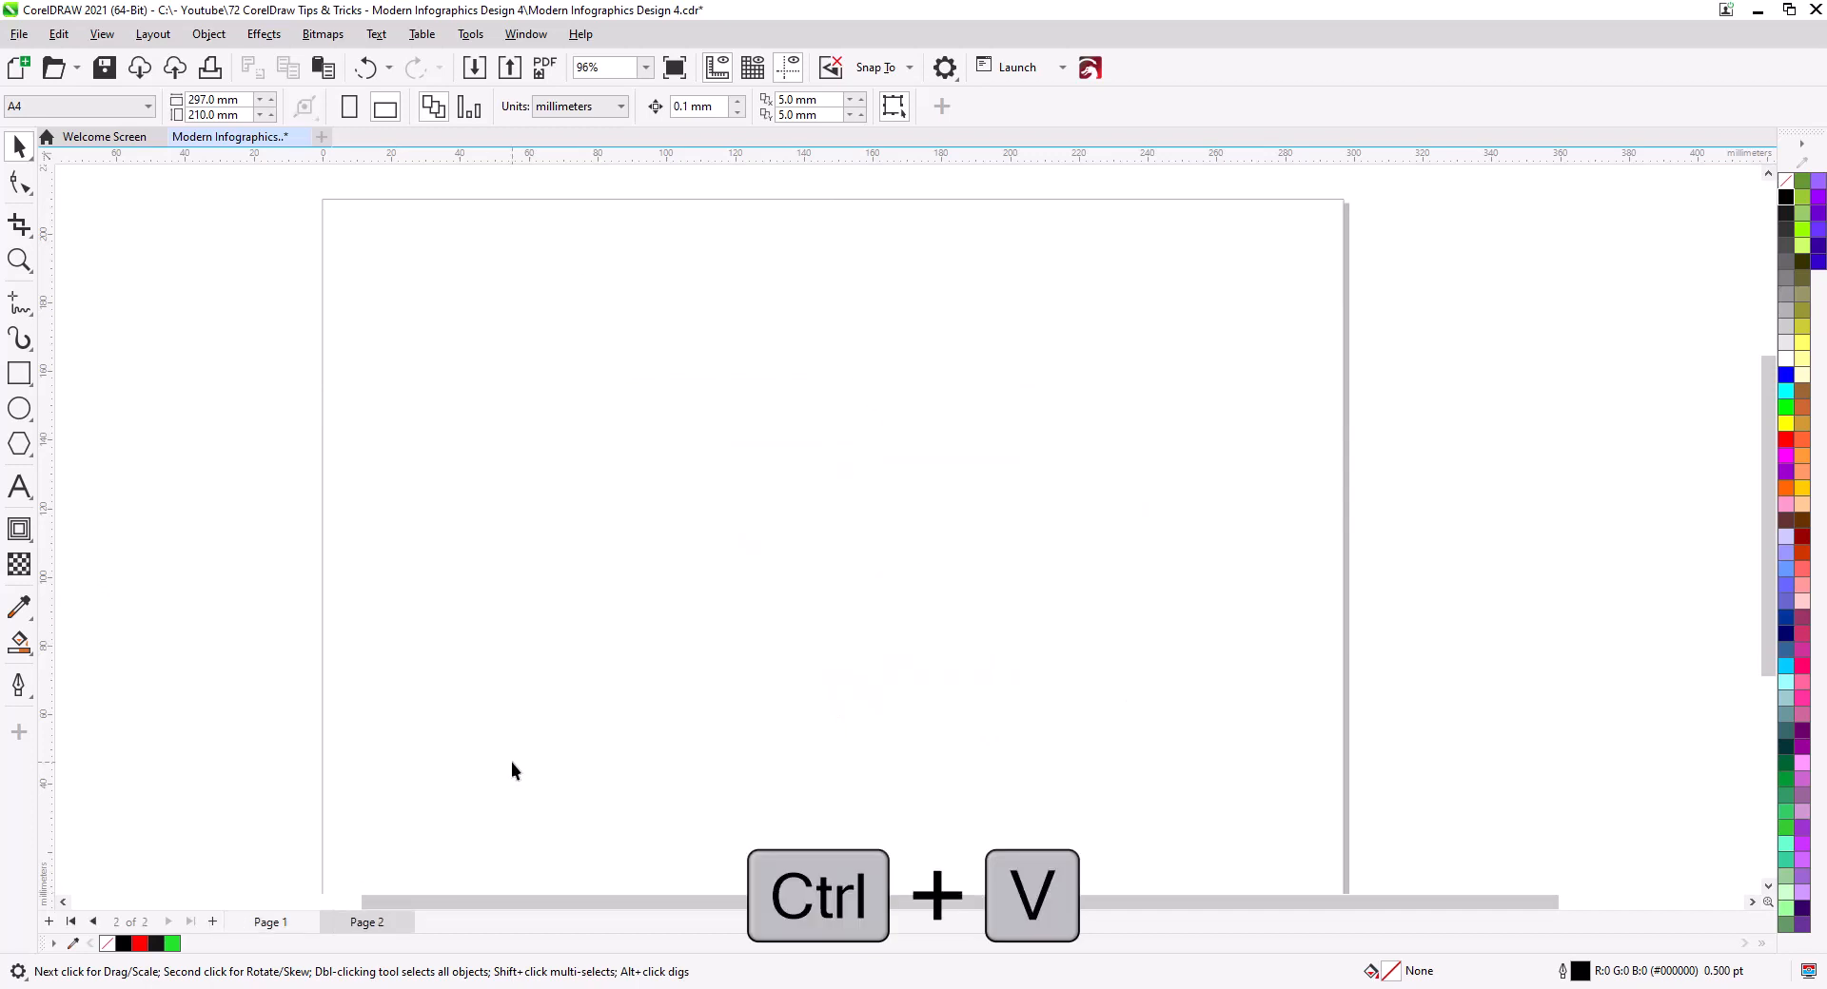
Smart Fill the ring gap between the two green segments with green and weld the three pieces into one curve
left_click(277, 518)
left_click(19, 643)
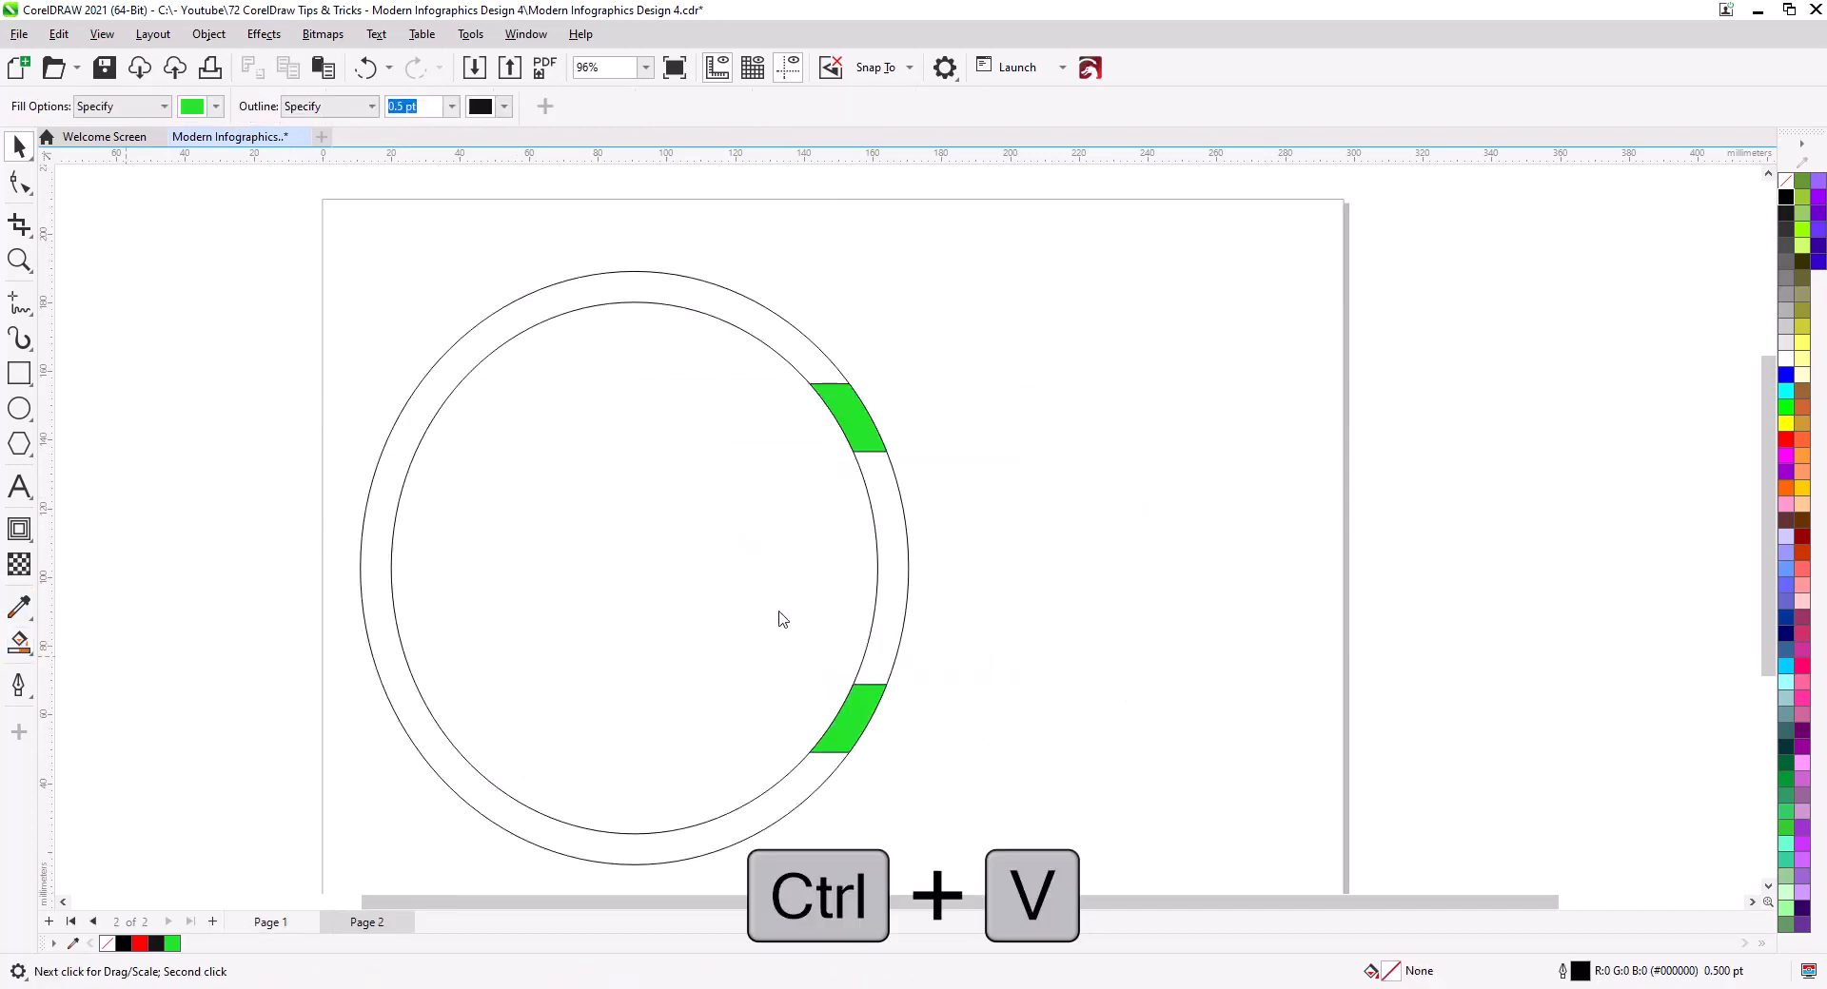
left_click(895, 571)
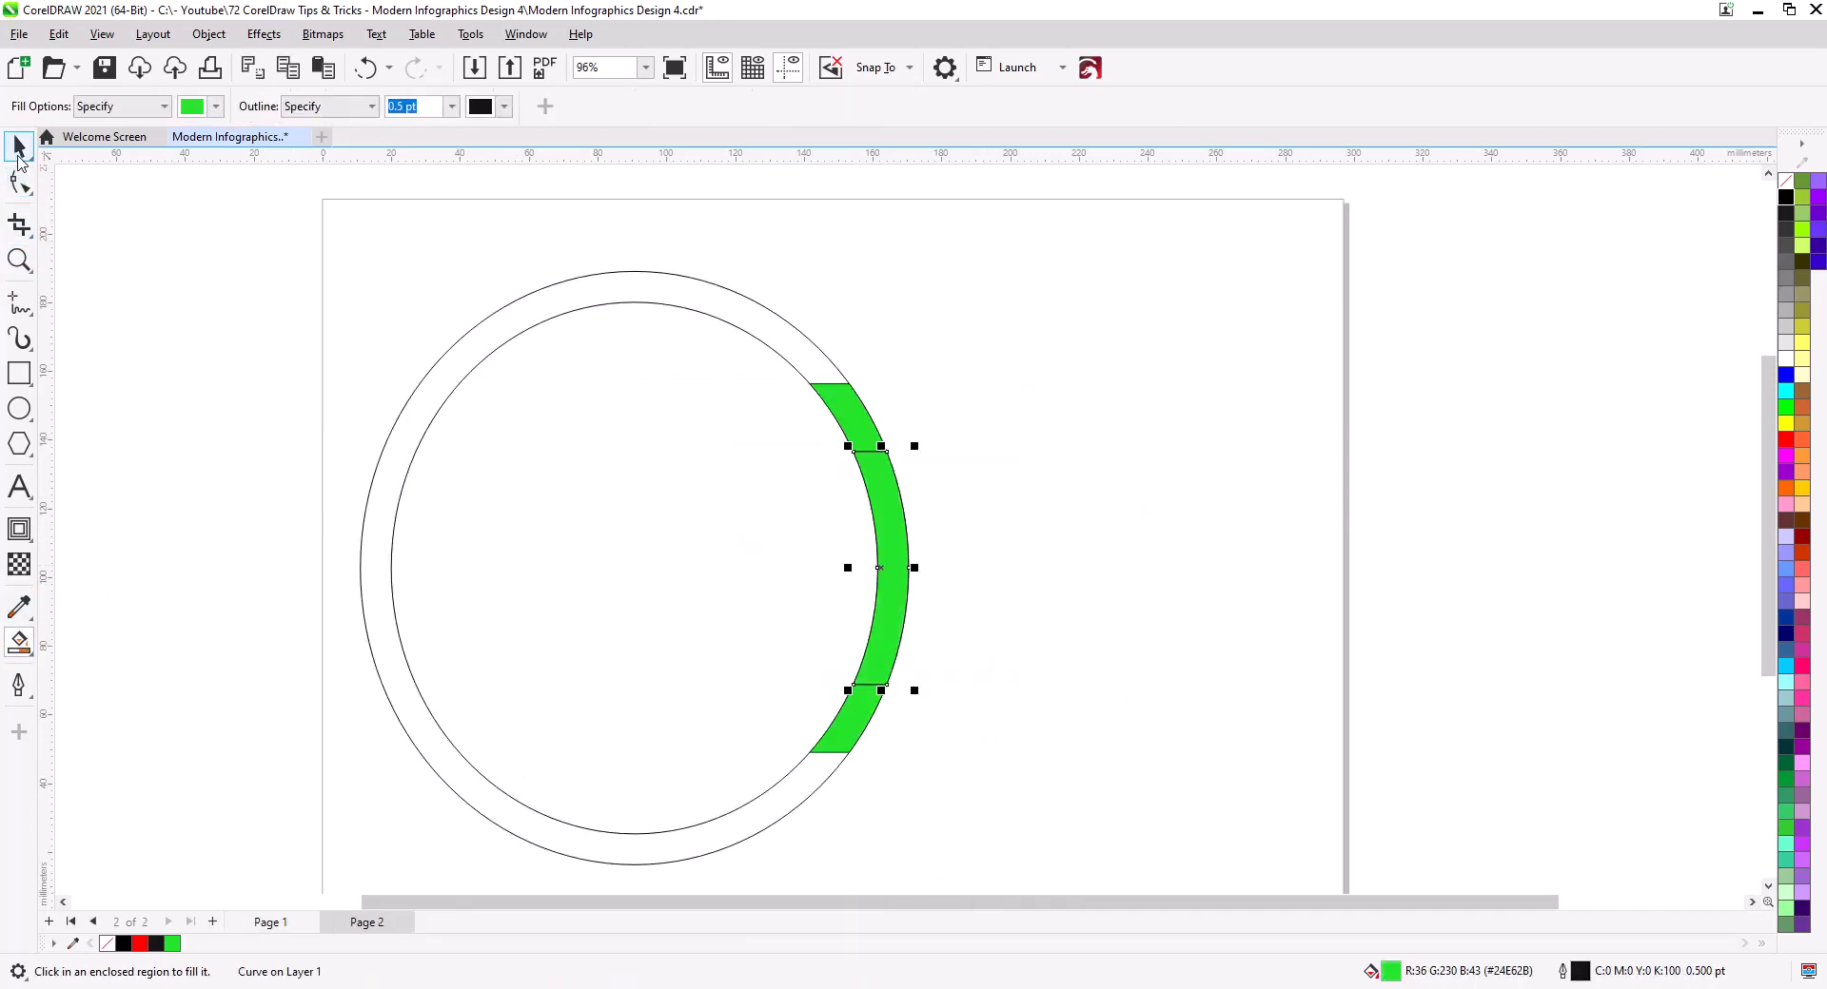
left_click(19, 145)
left_click(855, 411, "shift")
left_click(861, 713, "shift")
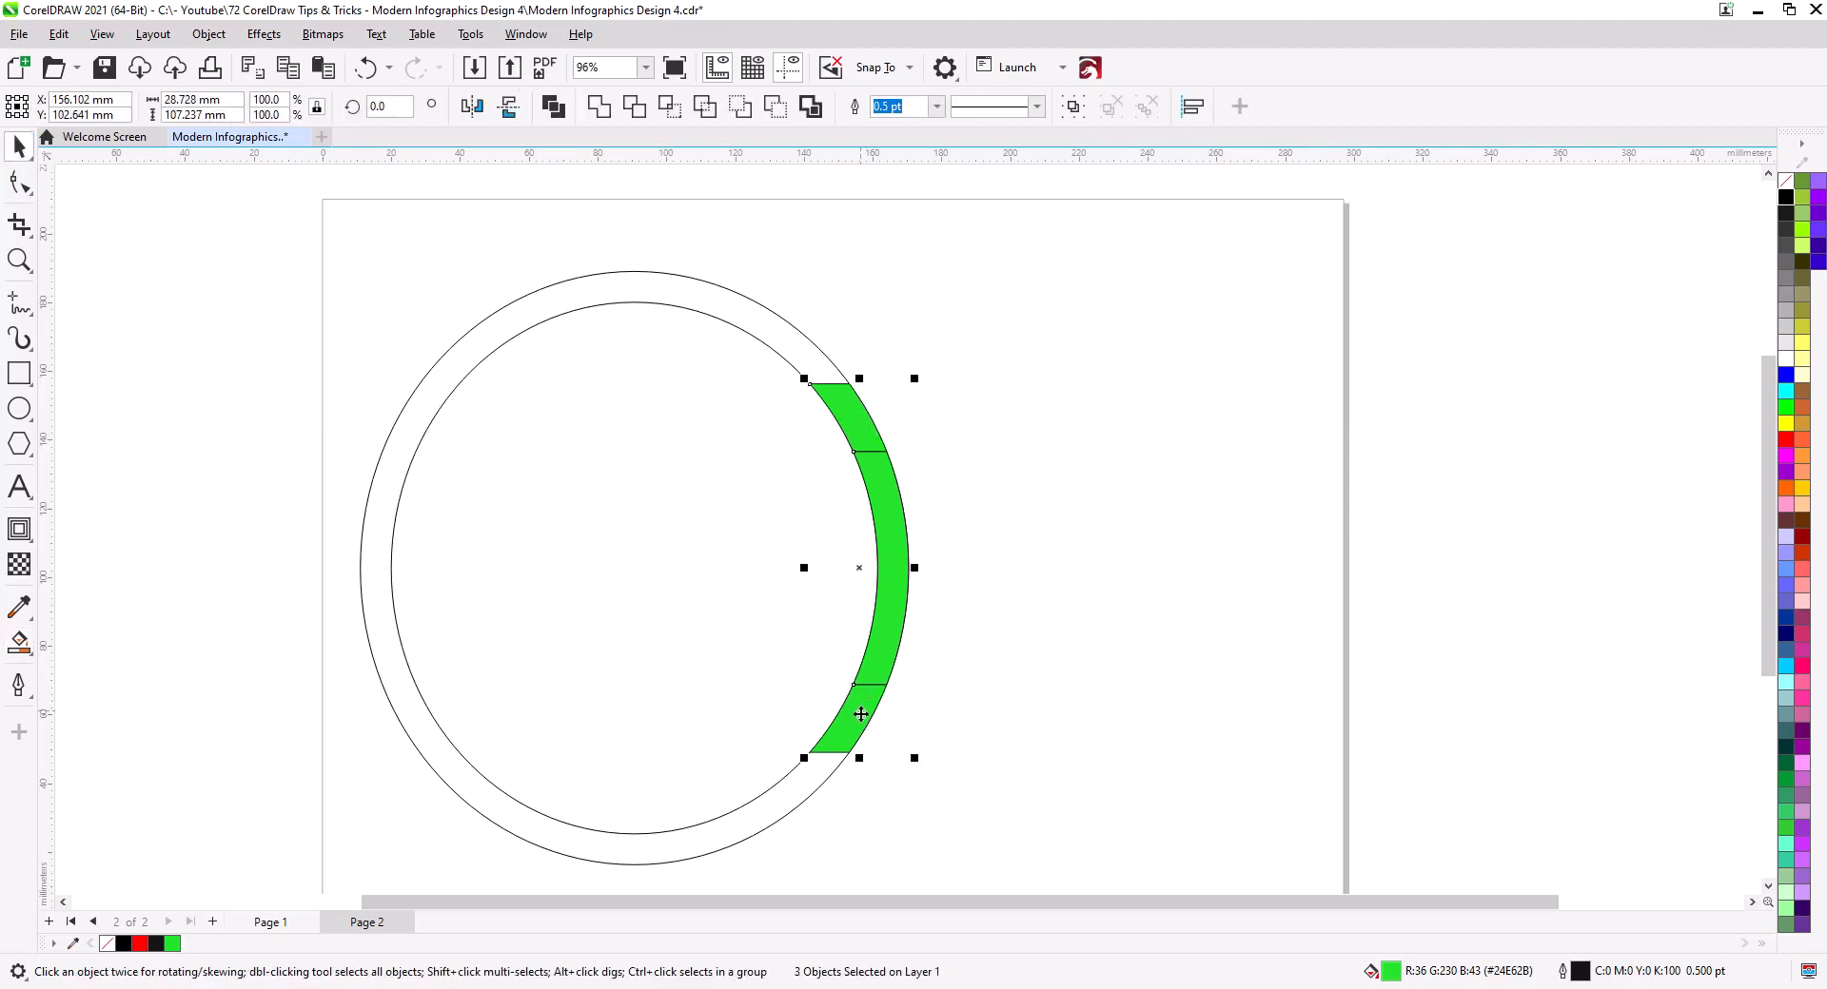
Move the welded green arc to page 1, deleting the leftover uppermost and lowest original rectangles there
key("ctrl+x")
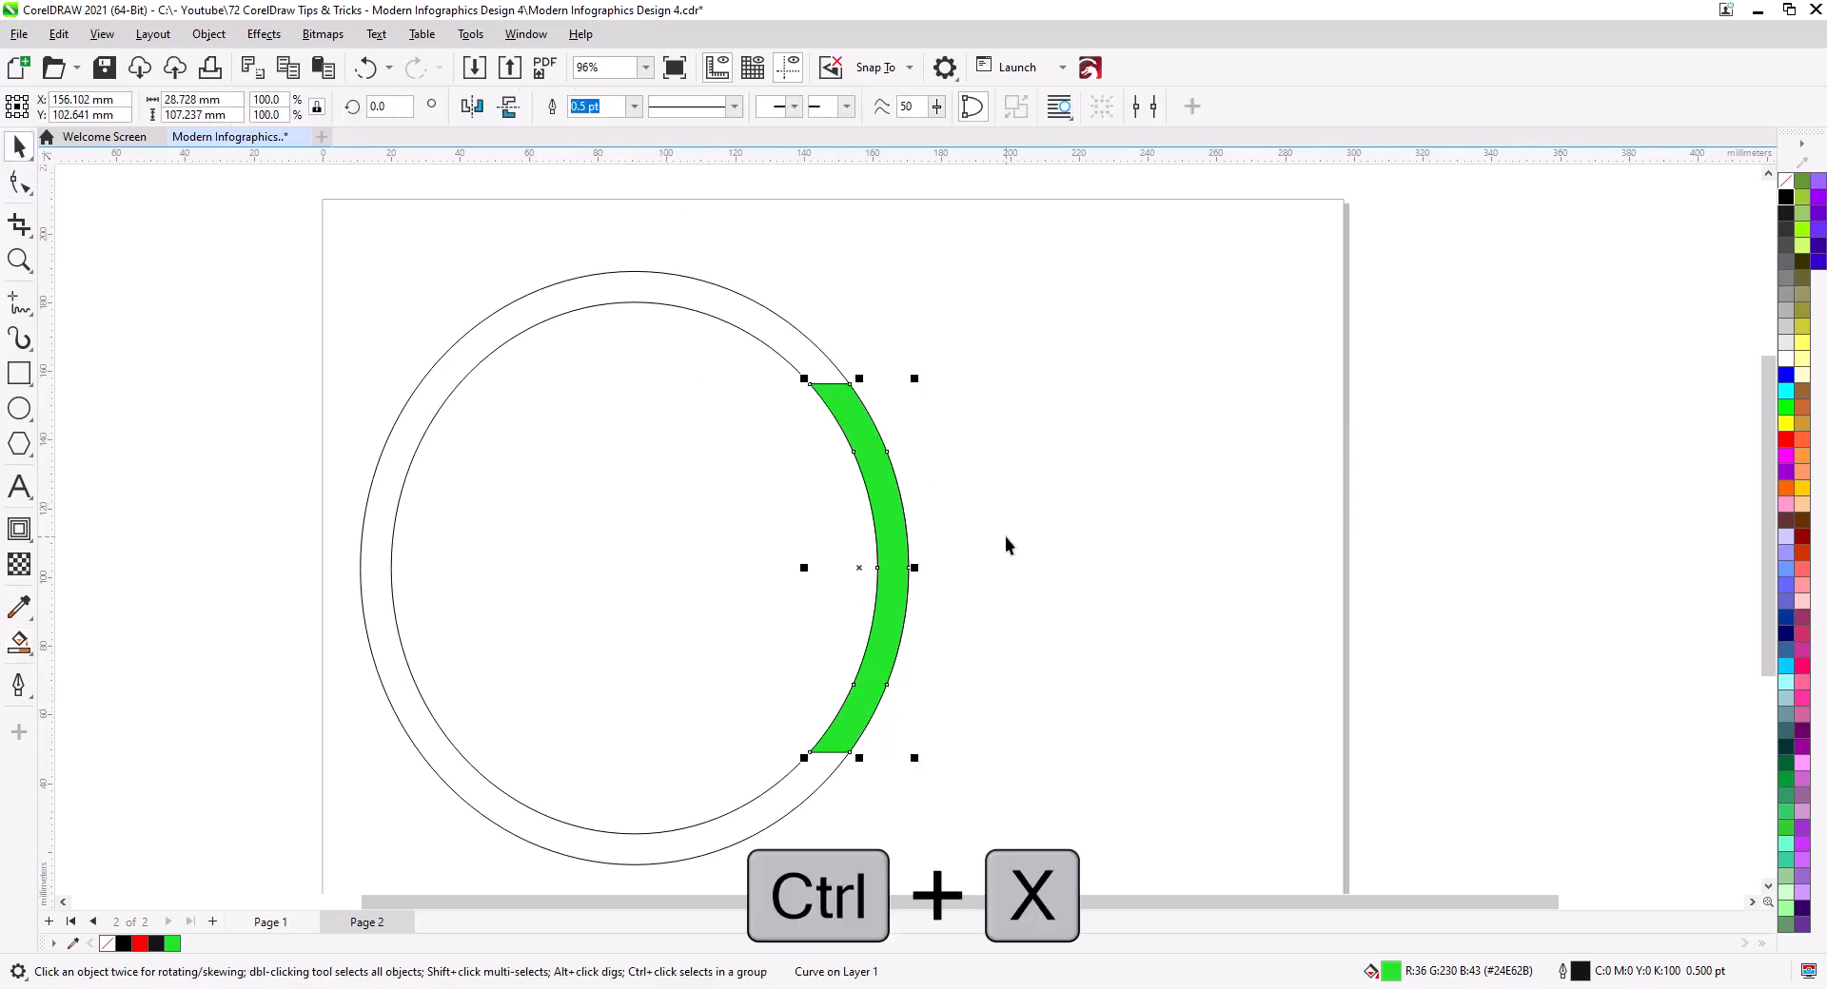
left_click(291, 923)
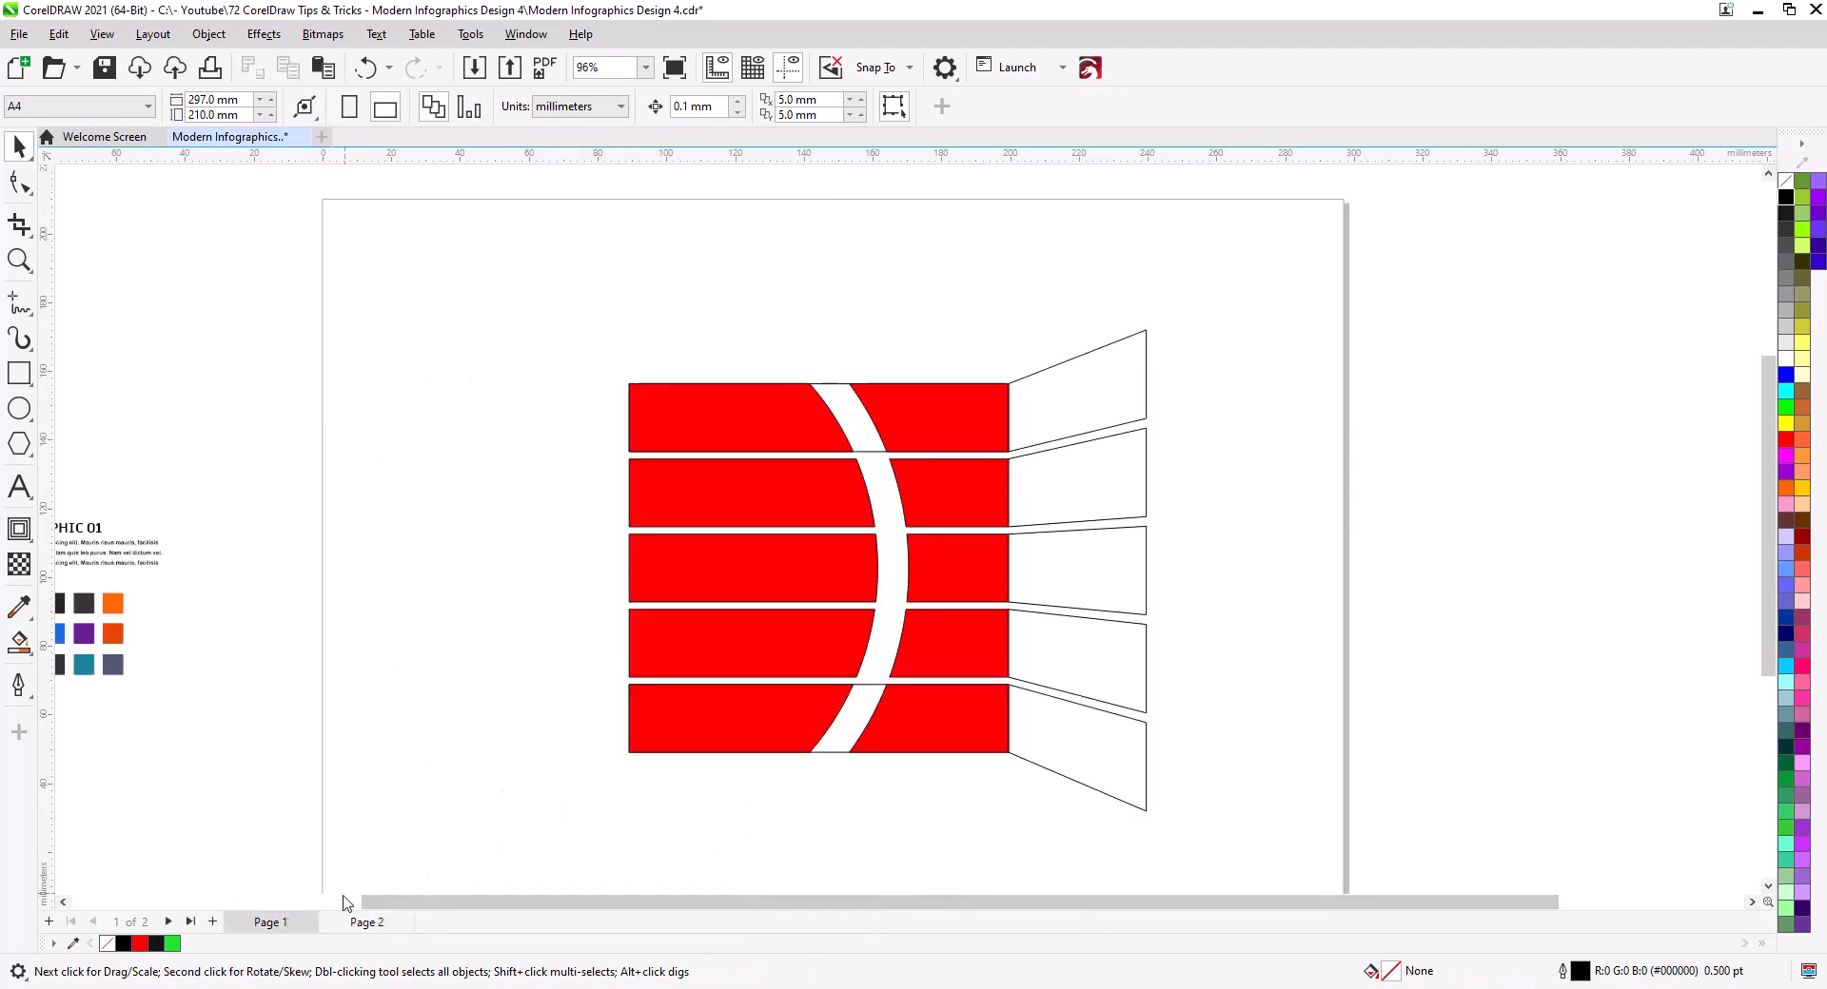
left_click(862, 704)
key("Delete")
left_click(865, 424)
key("Delete")
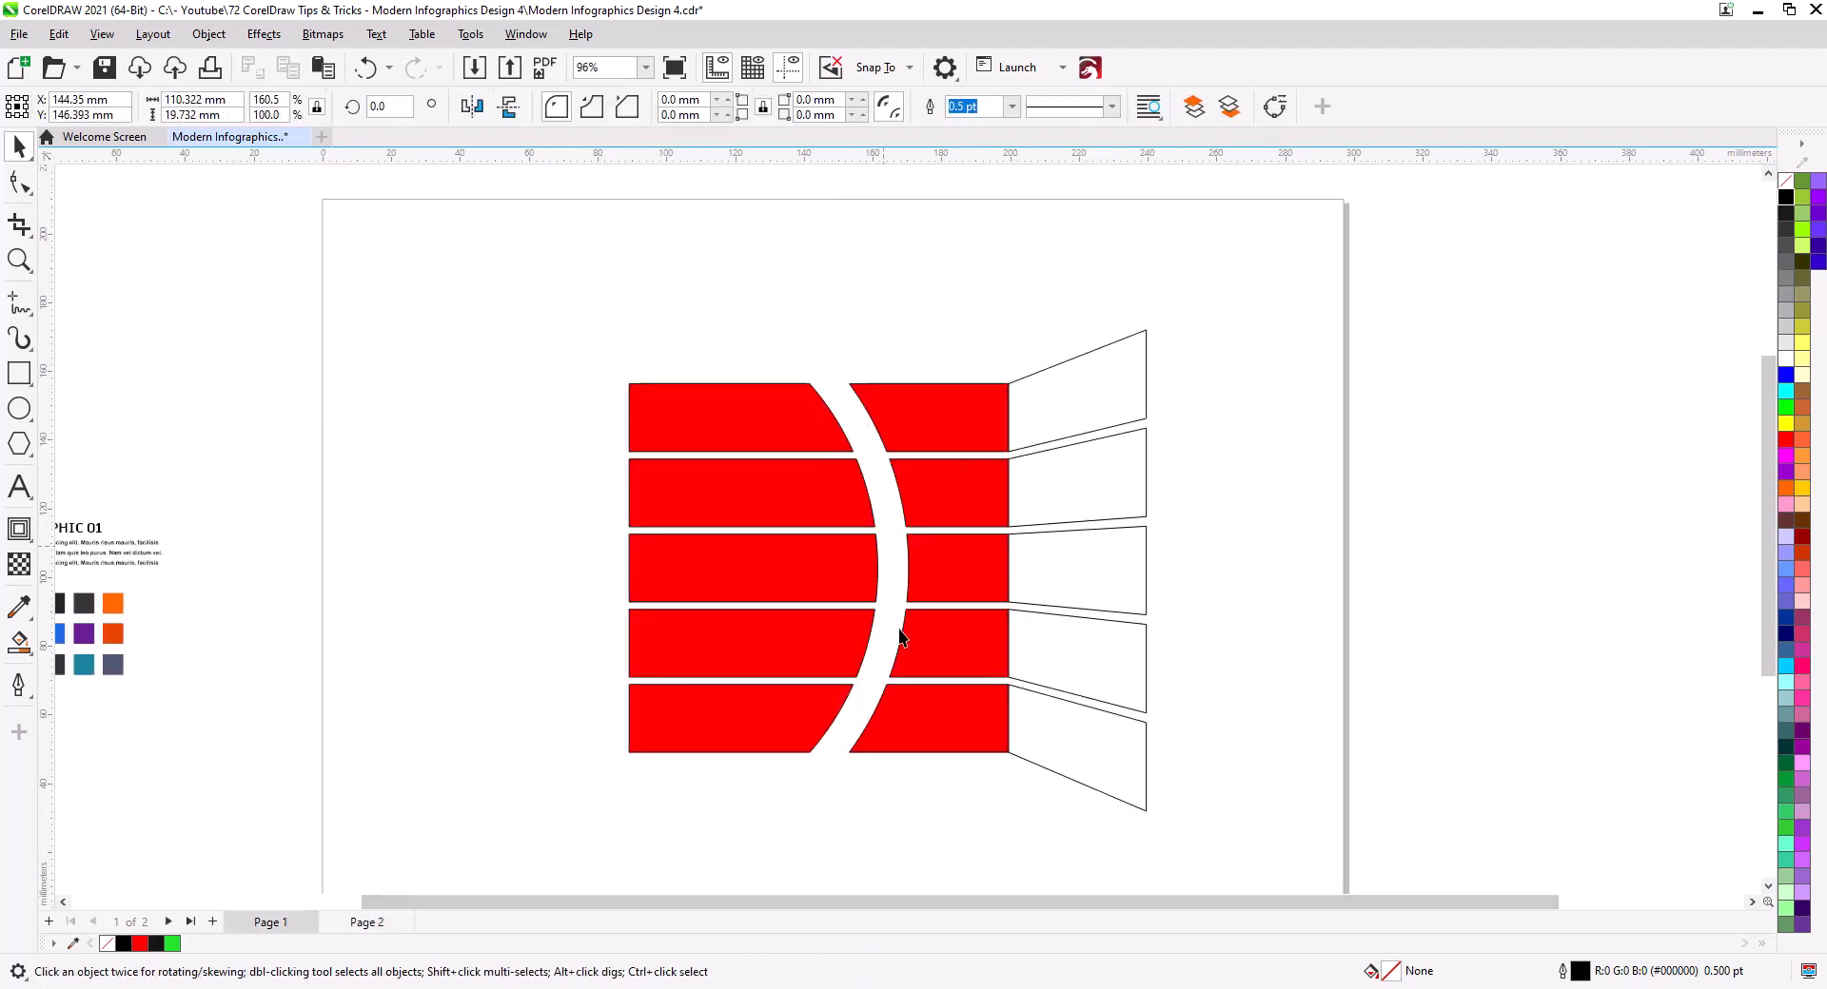
key("ctrl+v")
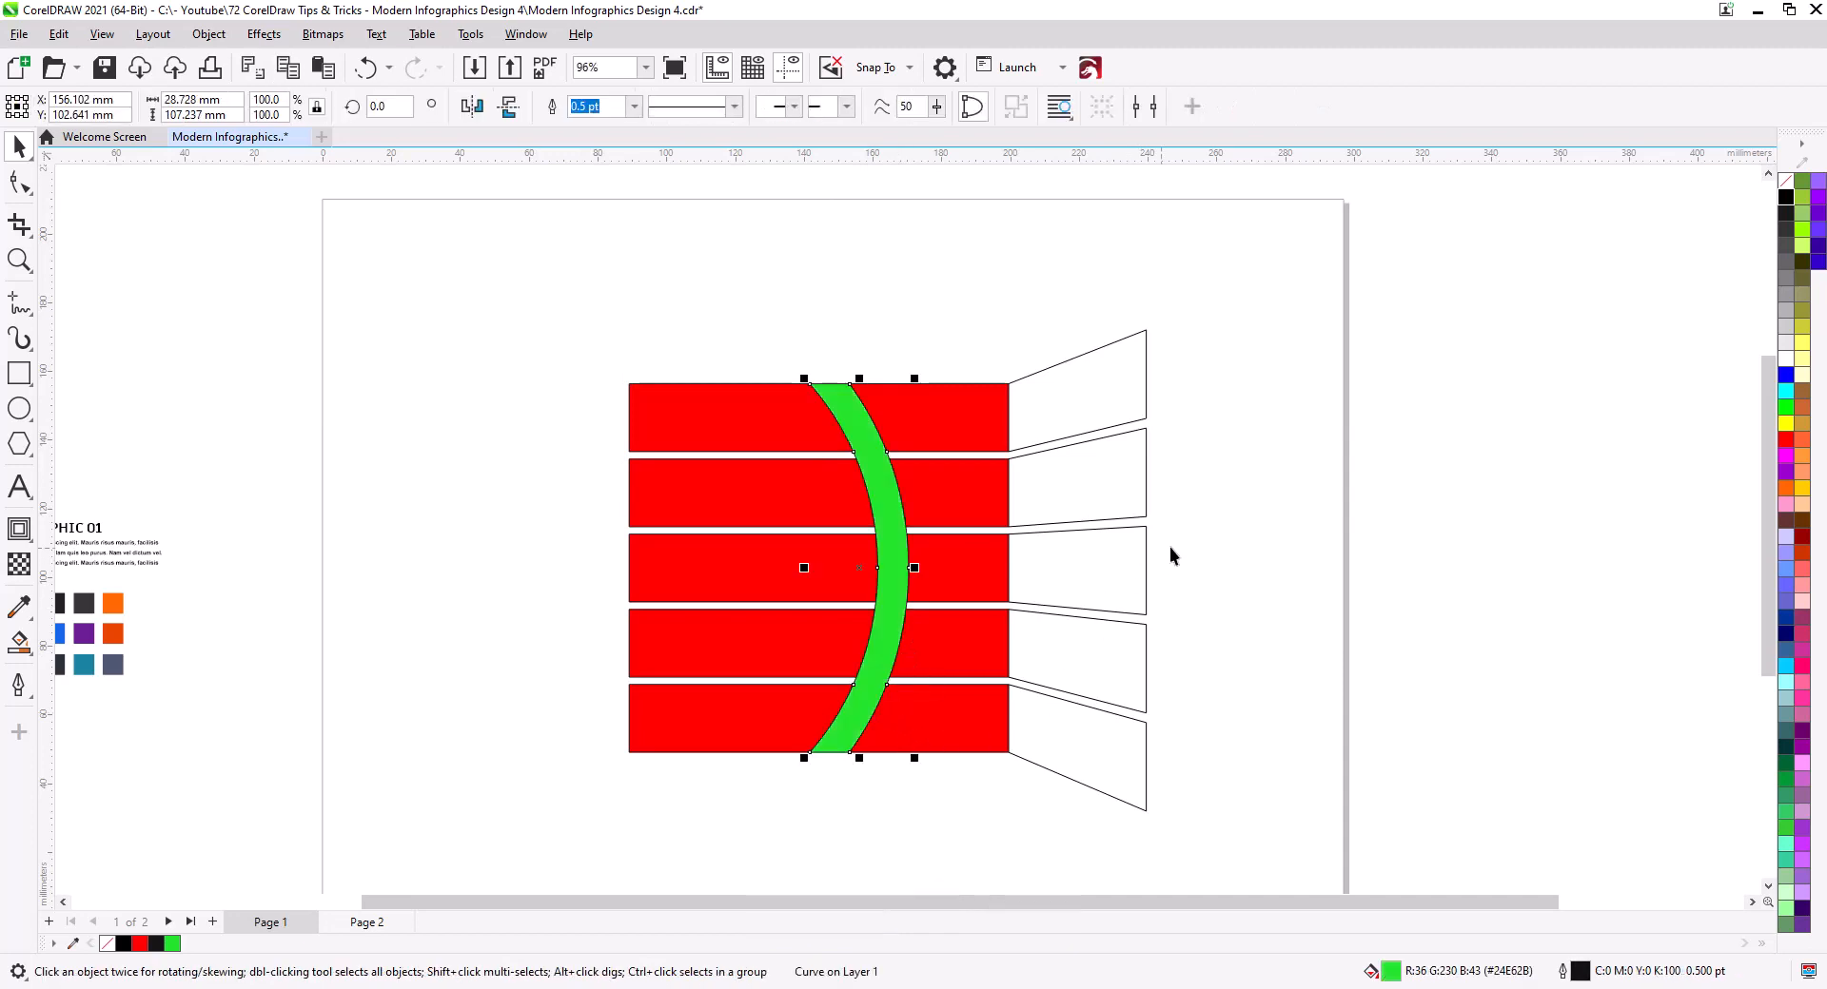
left_click(1168, 546)
Place the yellow, pink, blue, purple and light orange swatches from the colour palette above the bars
left_click_drag(583, 567, 859, 601)
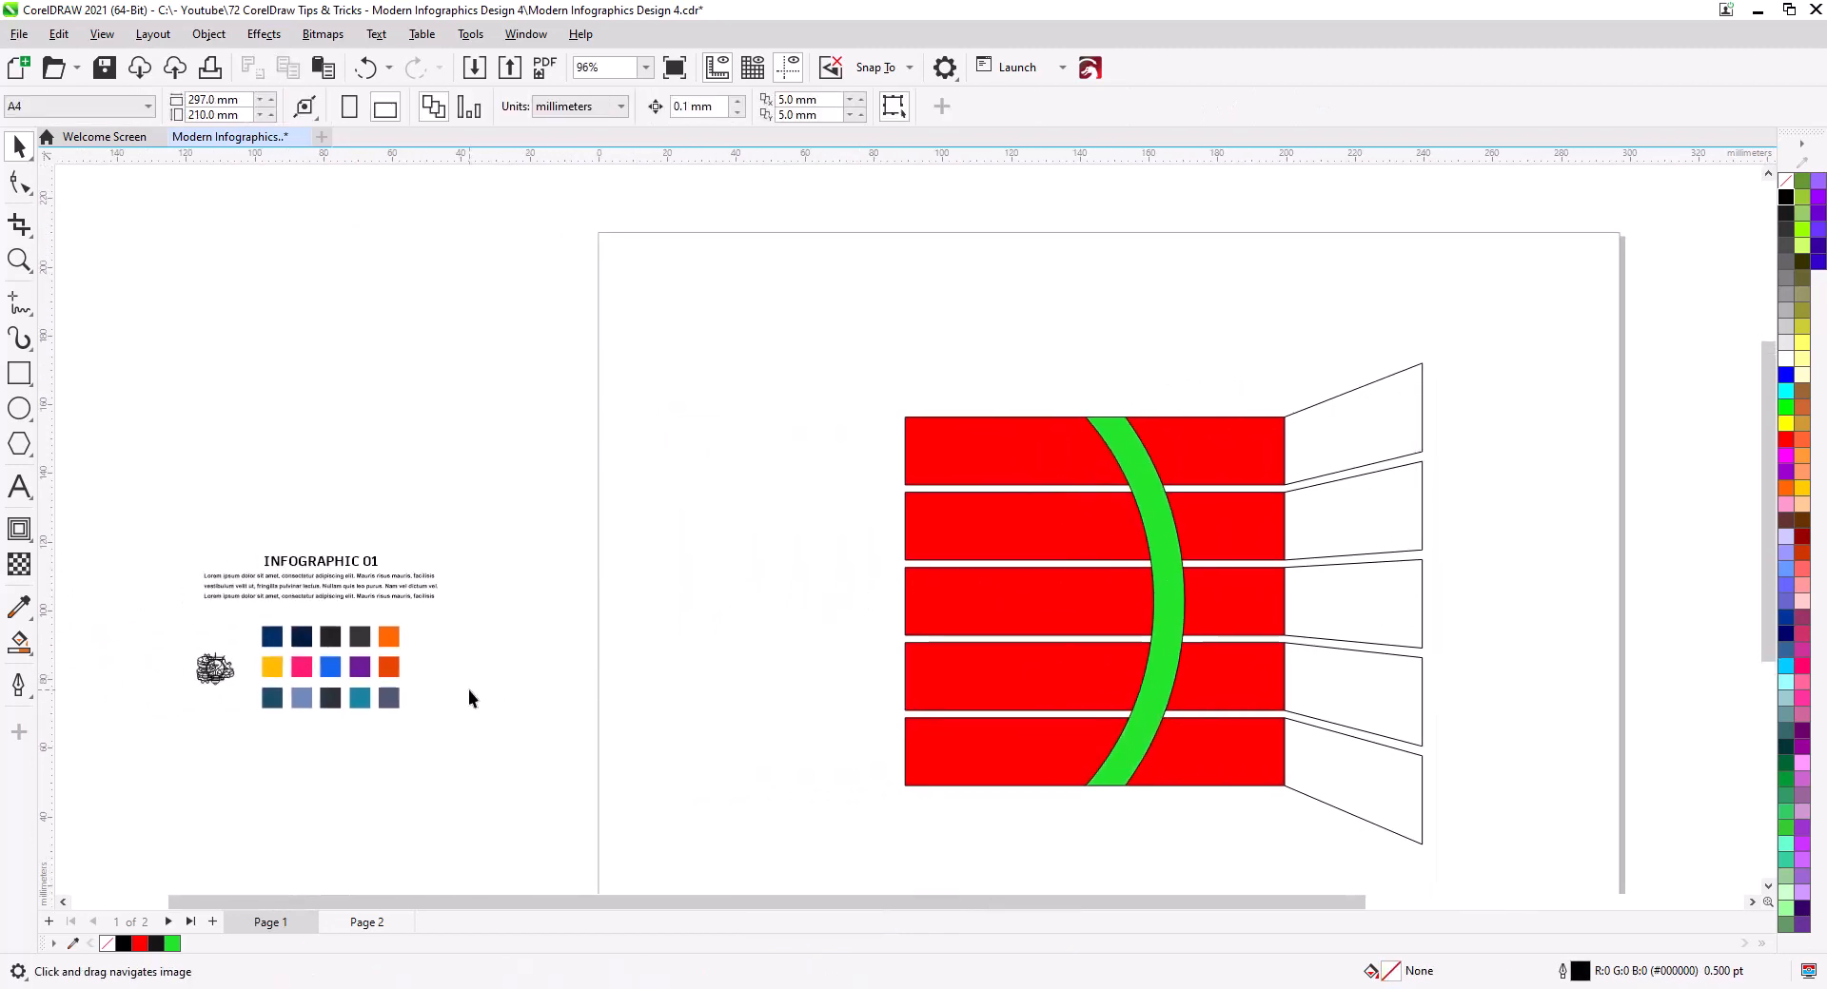
left_click(272, 666)
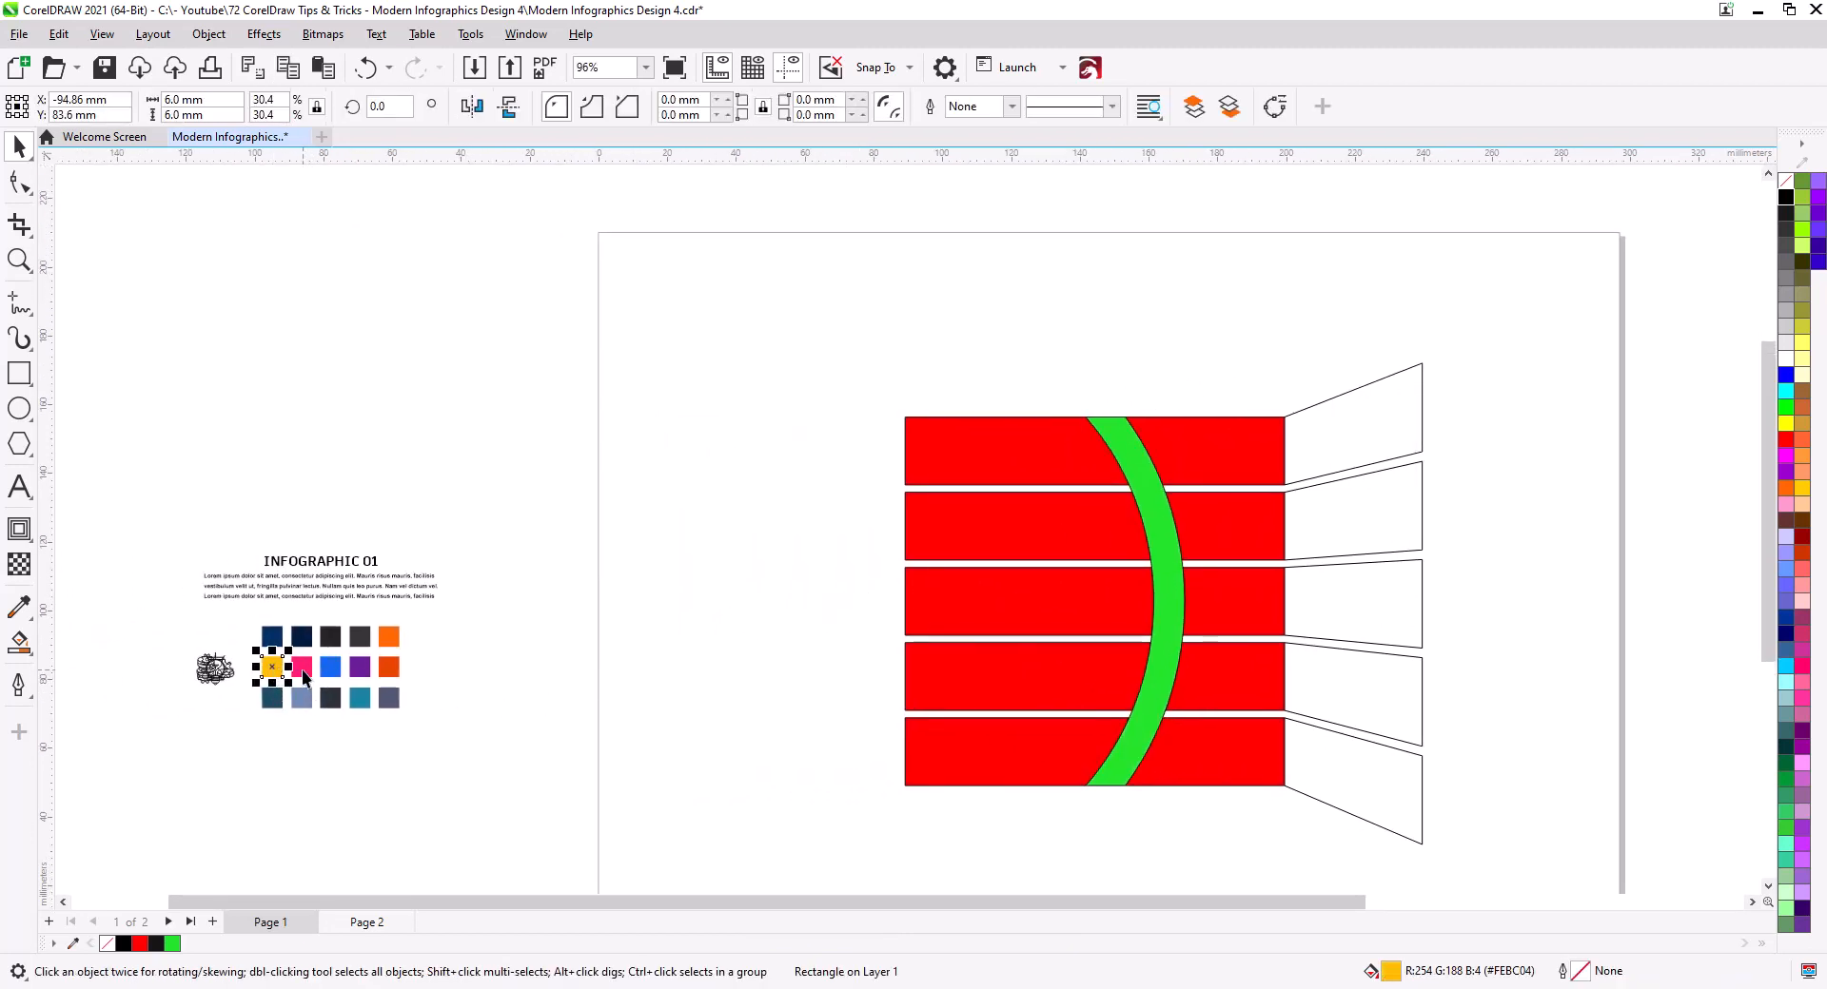
left_click(303, 672, "shift")
left_click(359, 674, "shift")
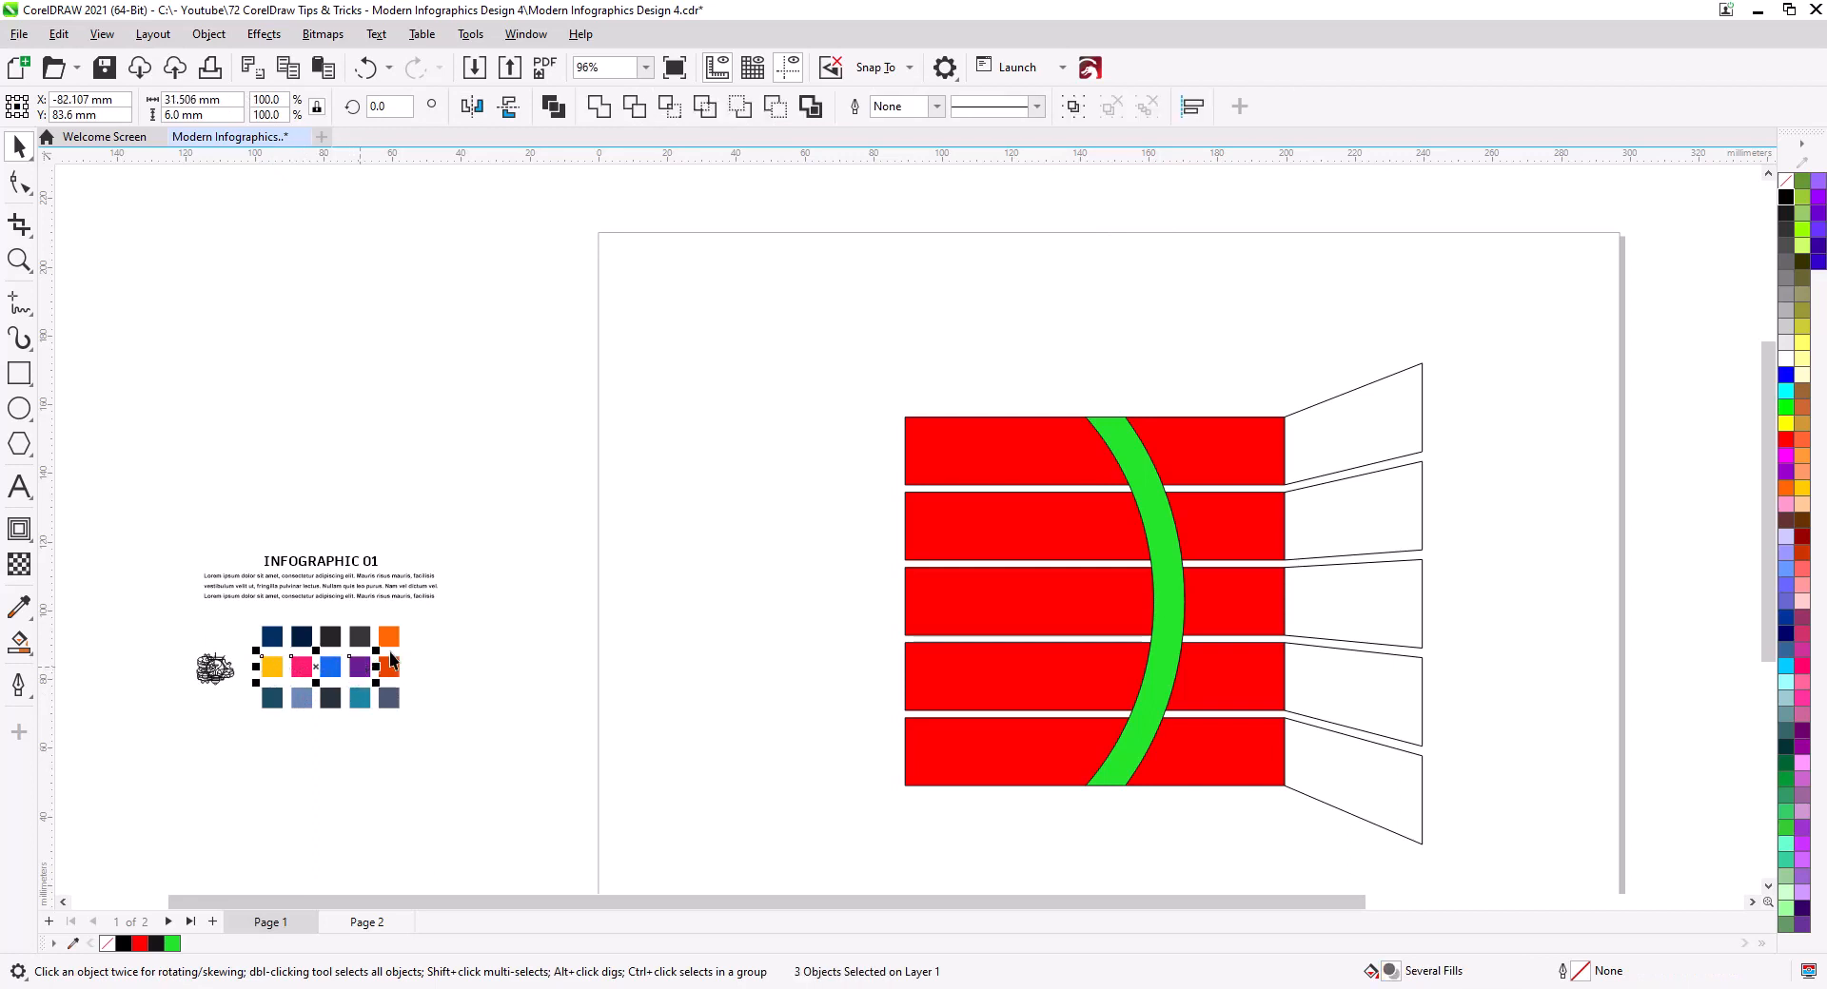
left_click(394, 639, "shift")
left_click(333, 674, "shift")
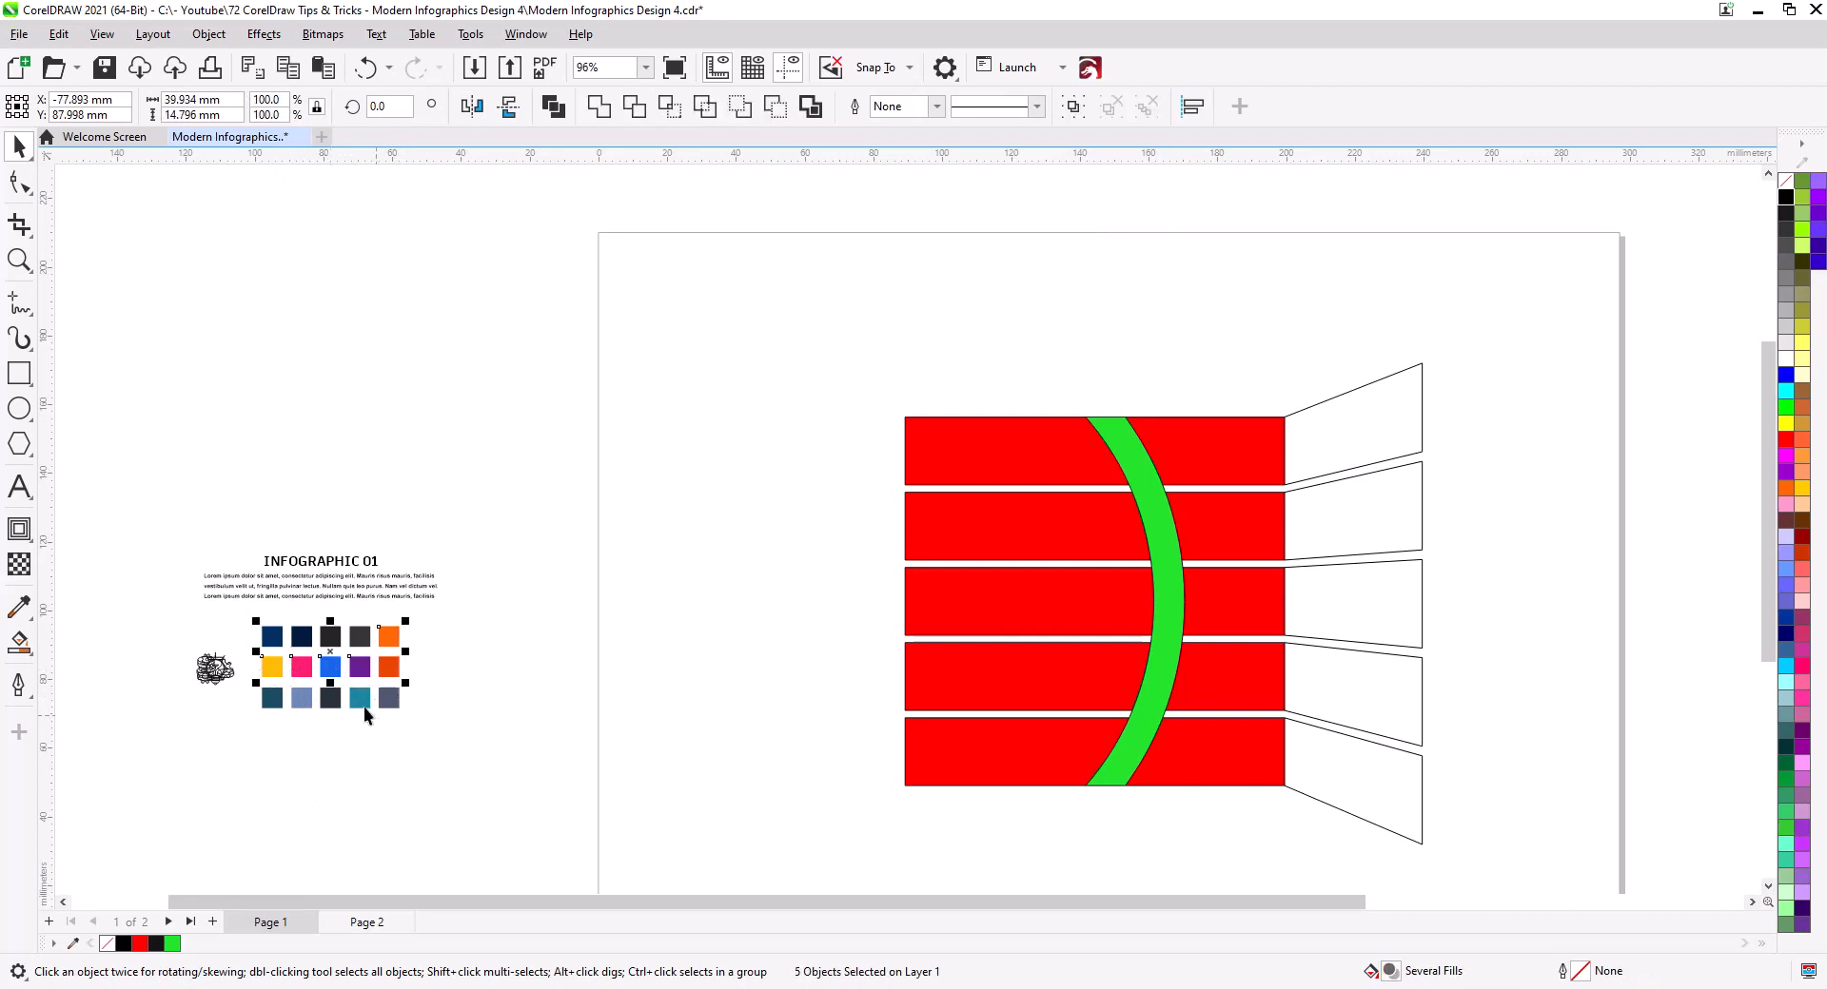
left_click_drag(333, 674, 1190, 359)
left_click(1235, 403)
left_click_drag(1286, 455, 952, 436)
scroll(931, 481, "up", 2)
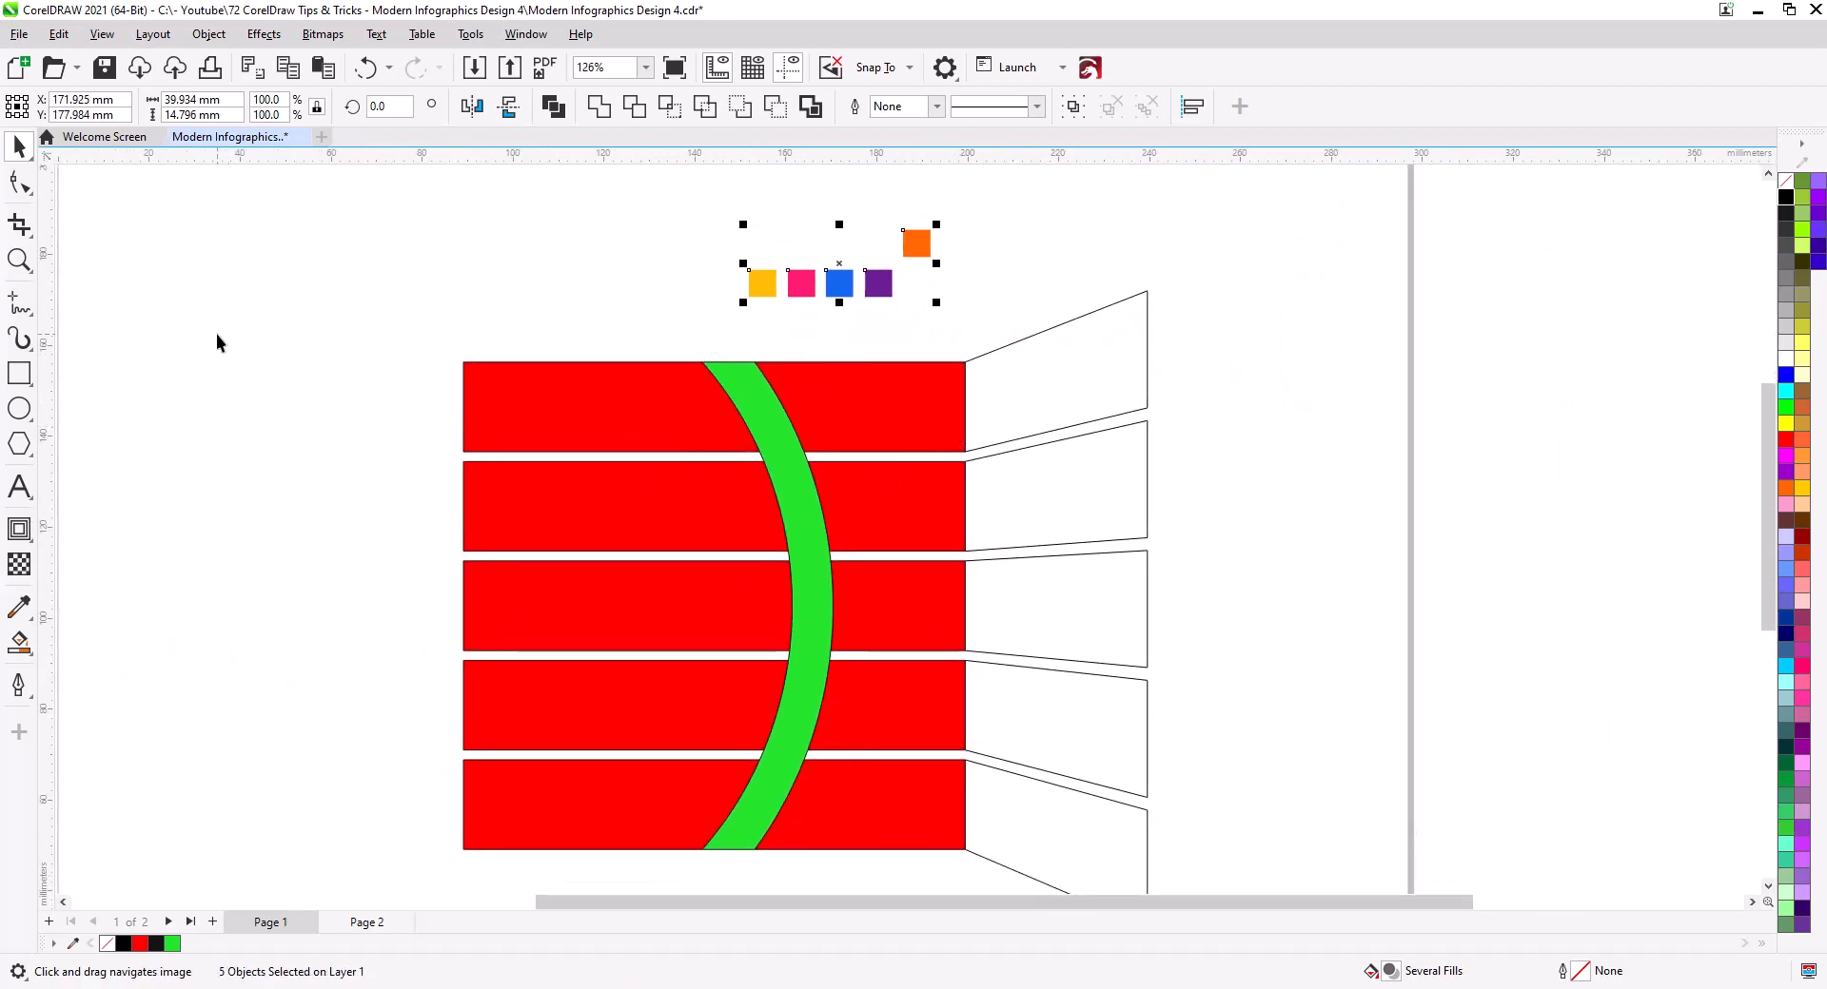
Colour the uppermost bar's outer segment and flared end with the pink swatch, and the second bar's with the yellow swatch
left_click(19, 606)
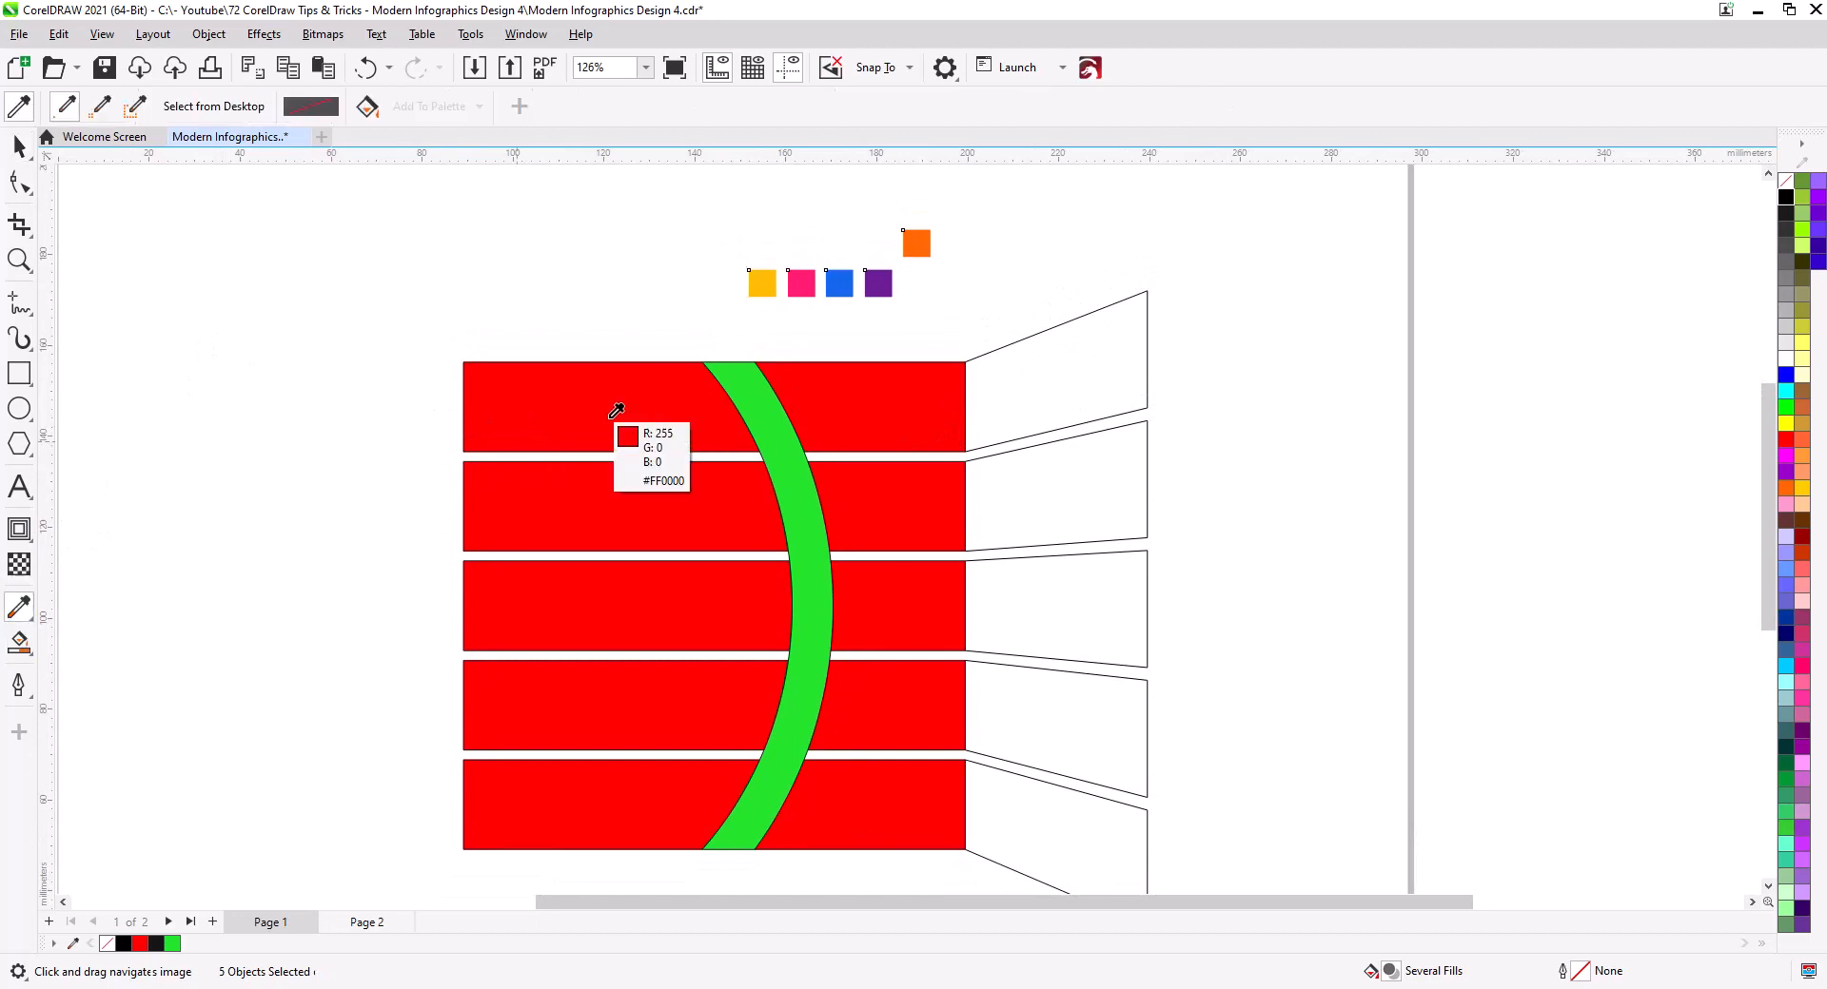
left_click(801, 283)
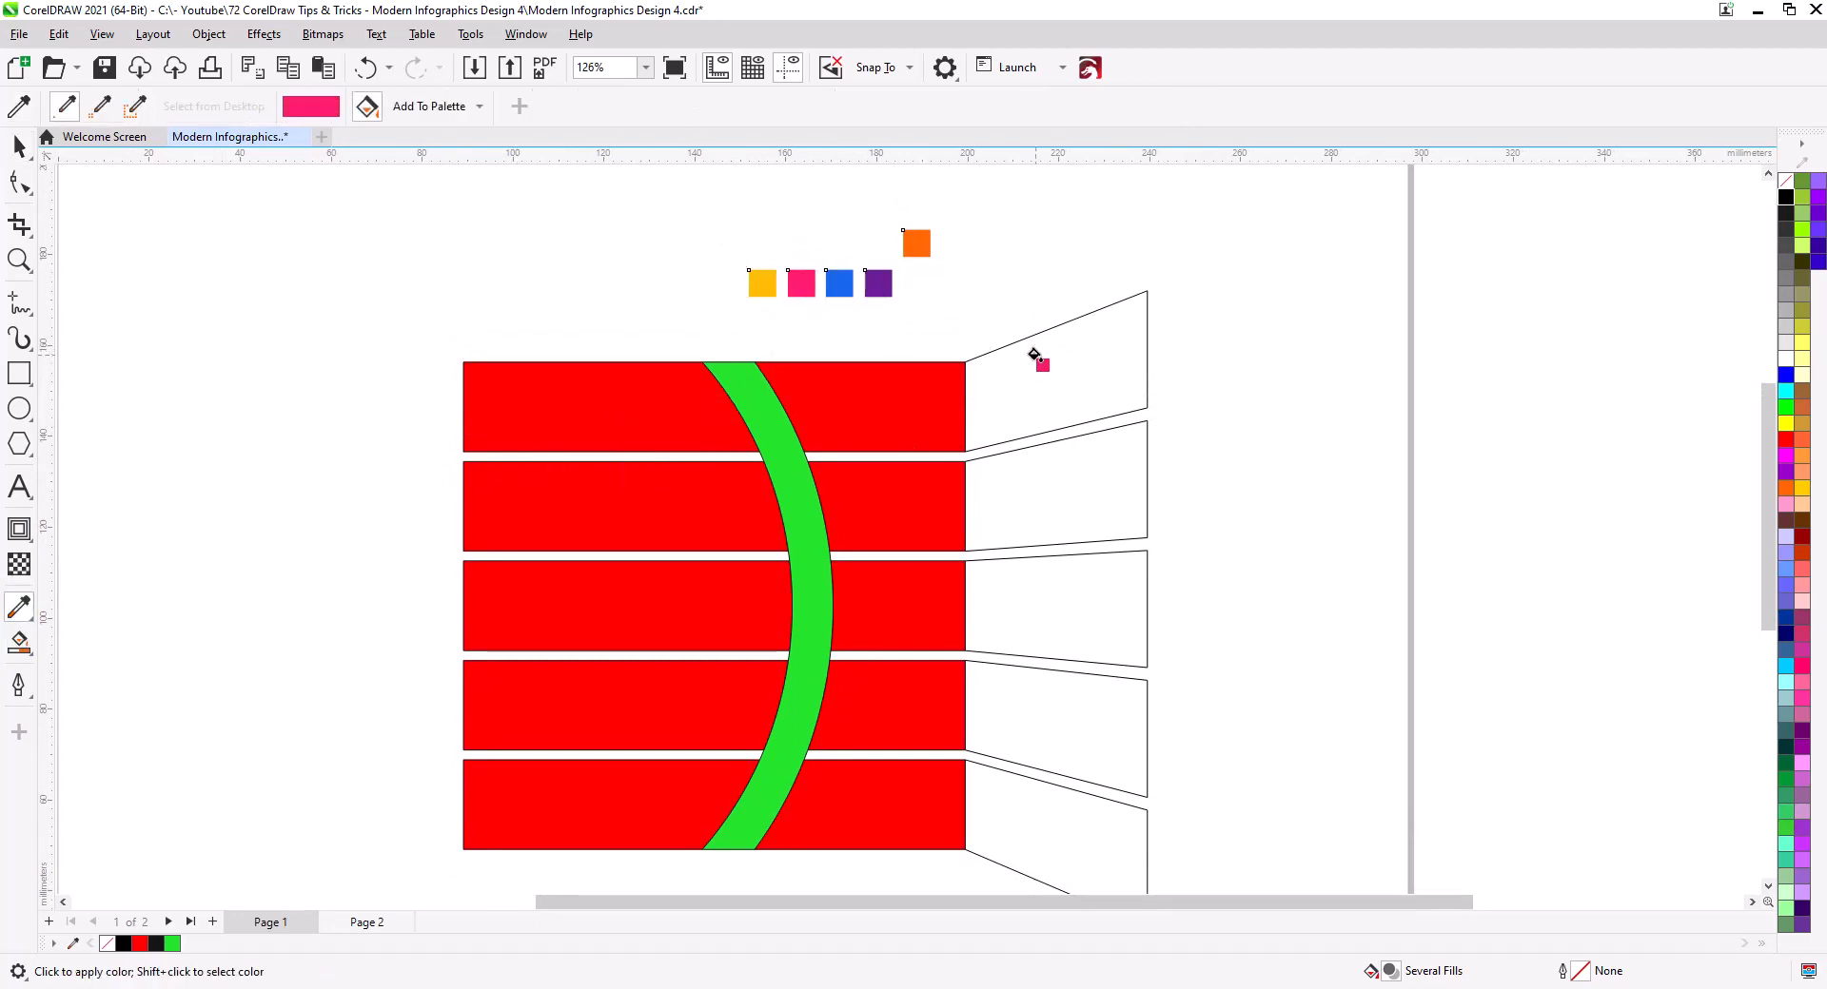
left_click(1035, 358)
left_click(857, 390)
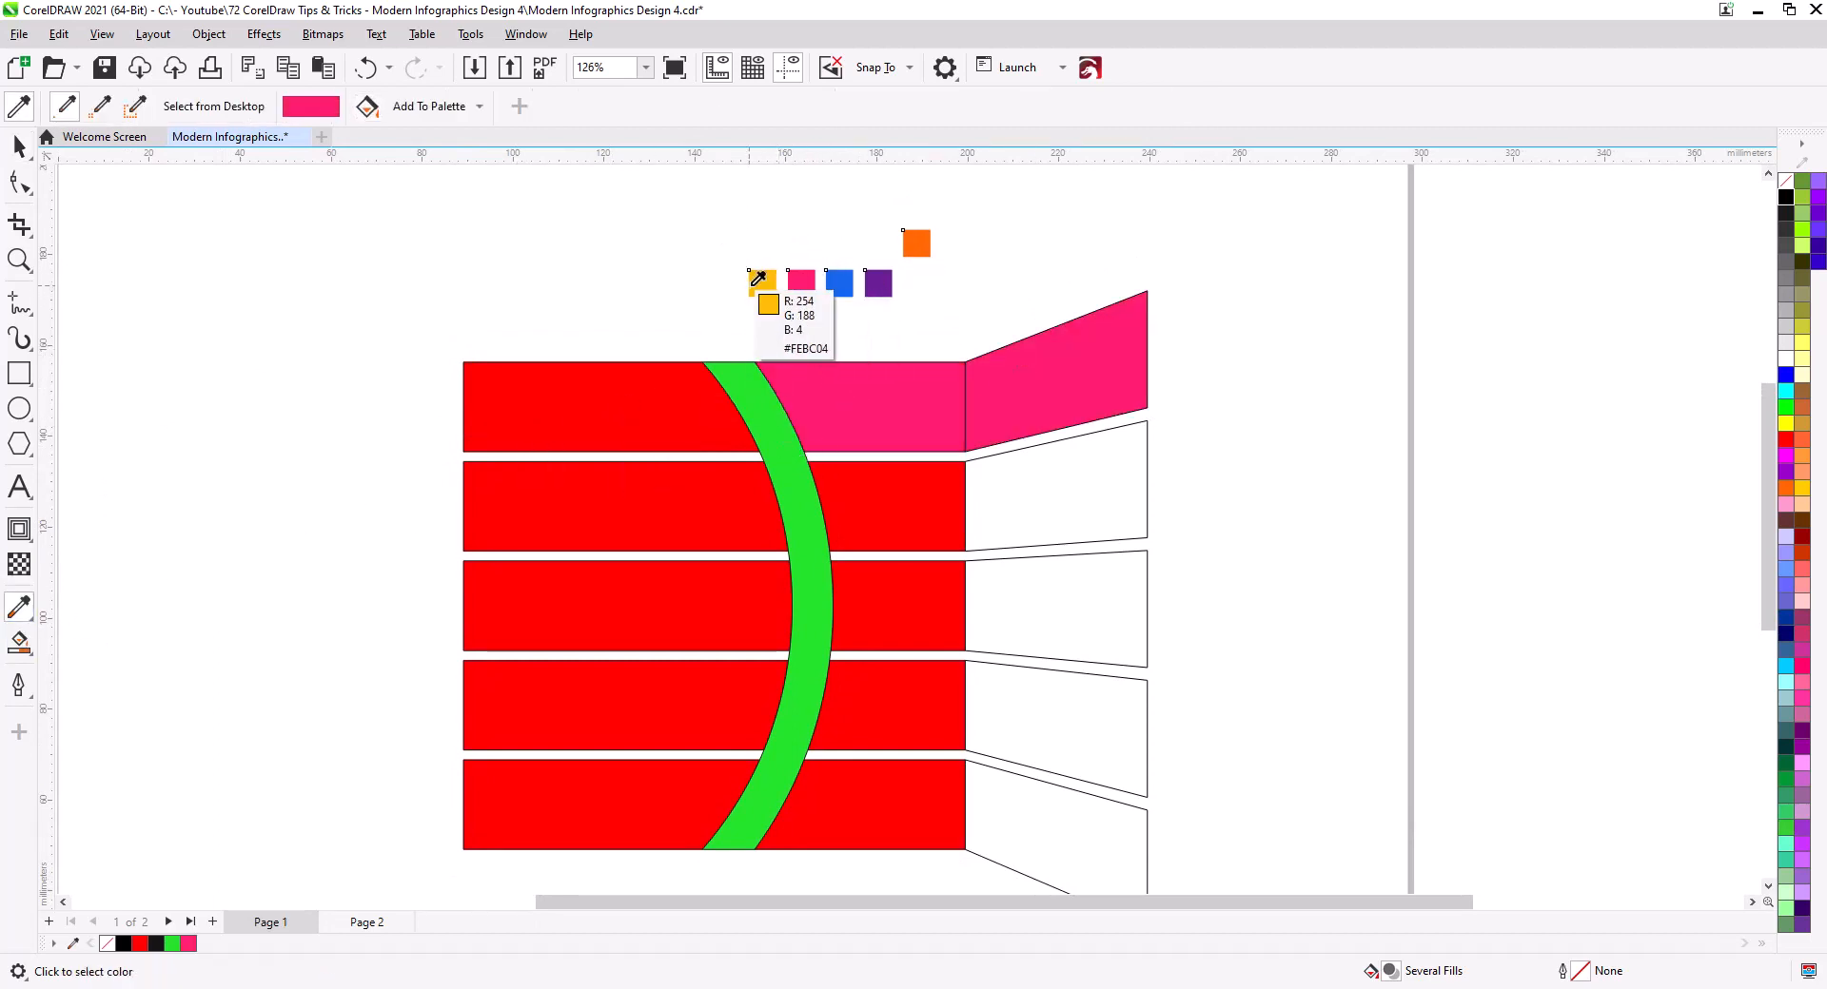
left_click(764, 279)
left_click(984, 485)
left_click(904, 500)
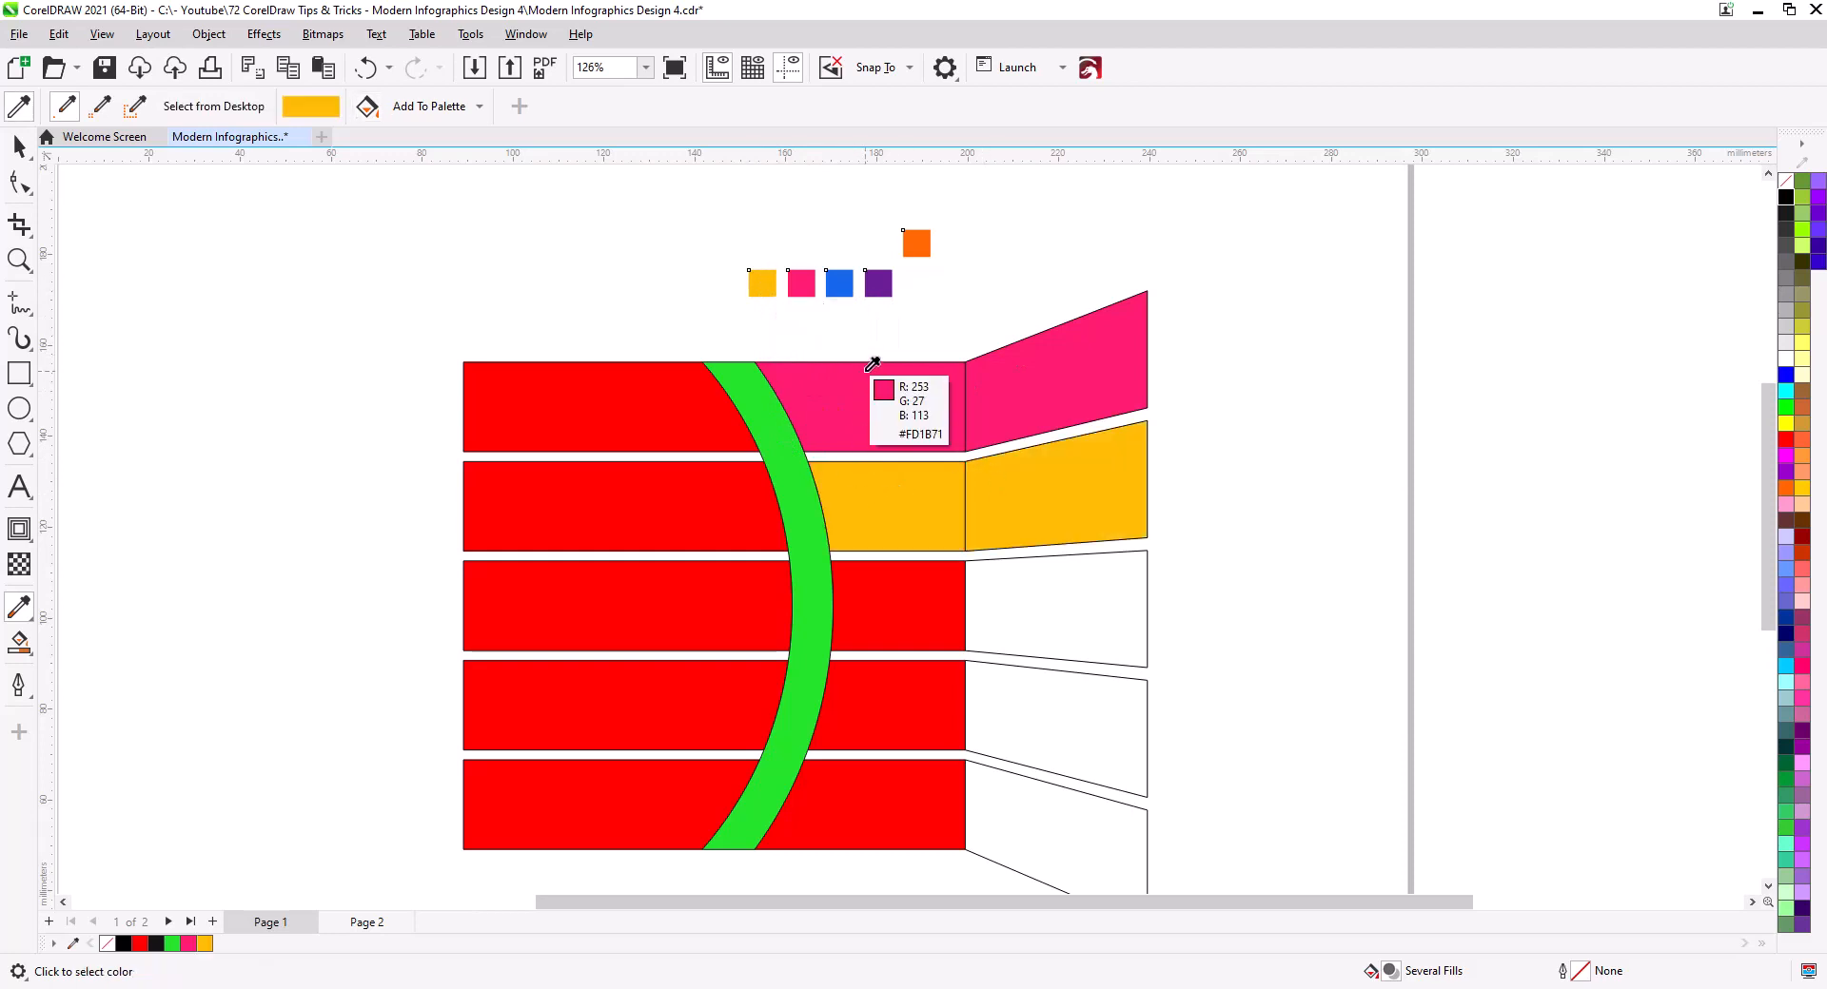
Colour the middle bar's outer segment and flared end with the blue swatch, and the lowest bar's with the orange swatch
left_click(839, 281)
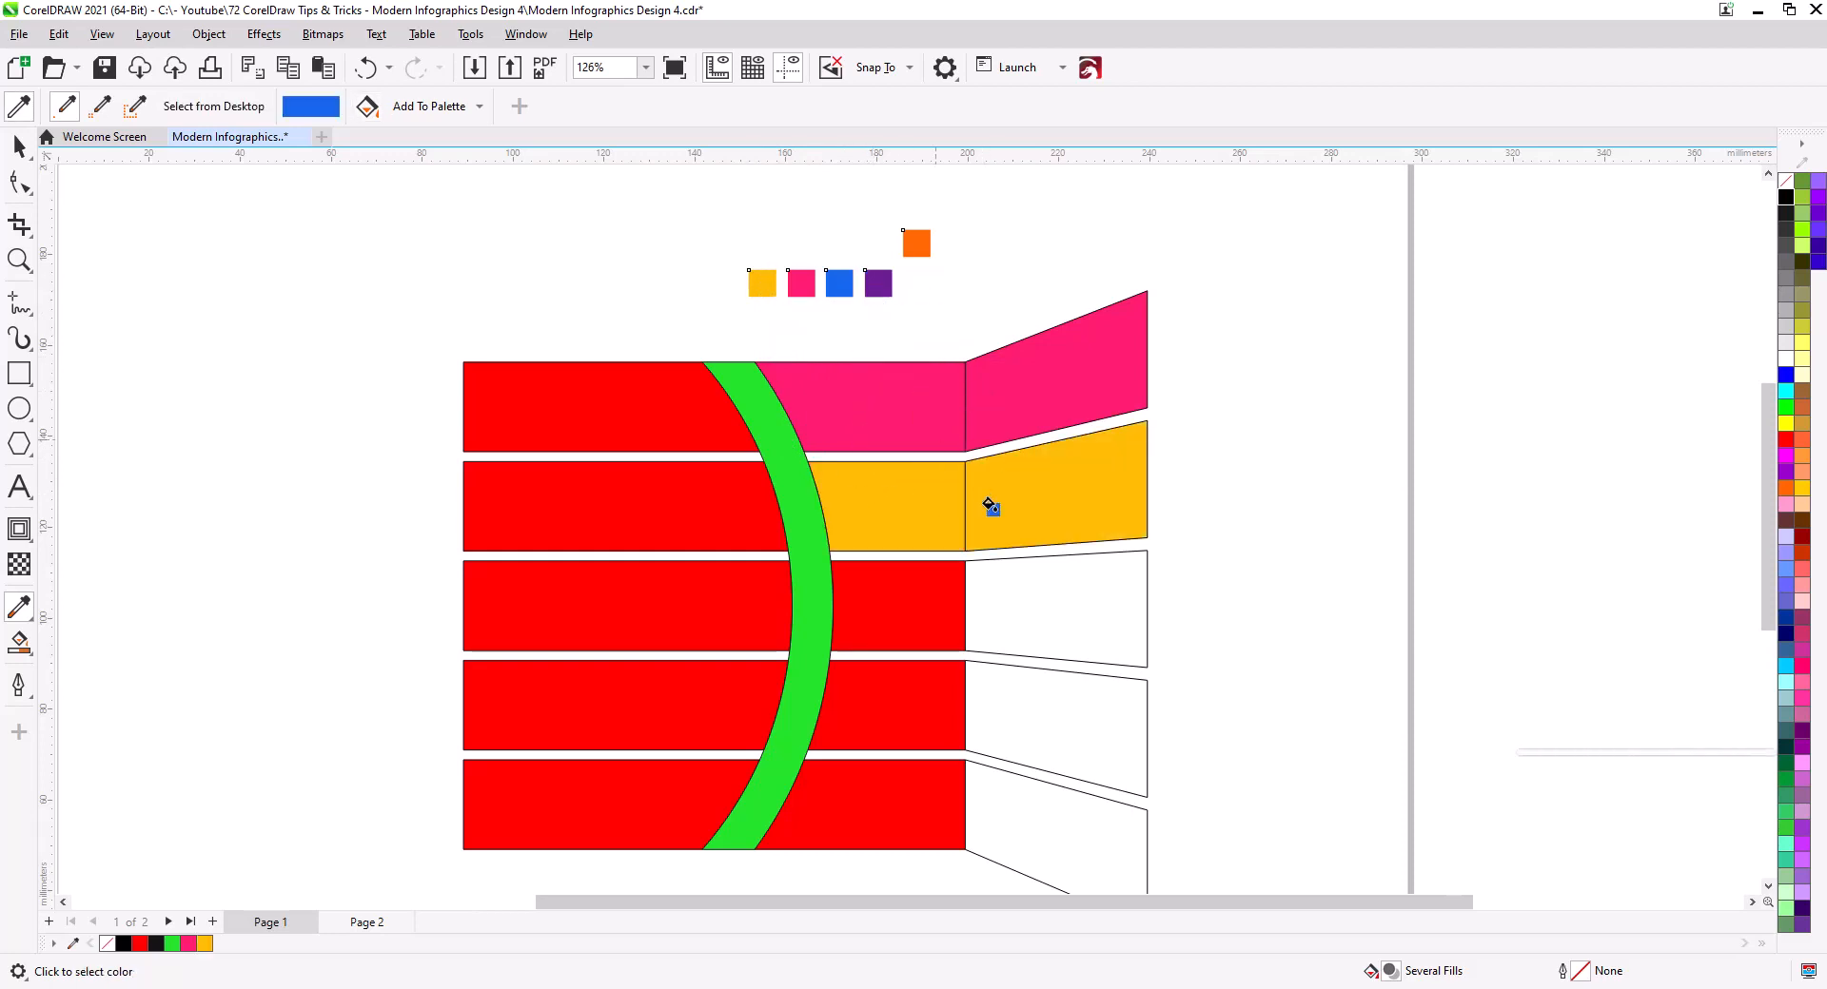
left_click(1029, 607)
left_click(919, 598)
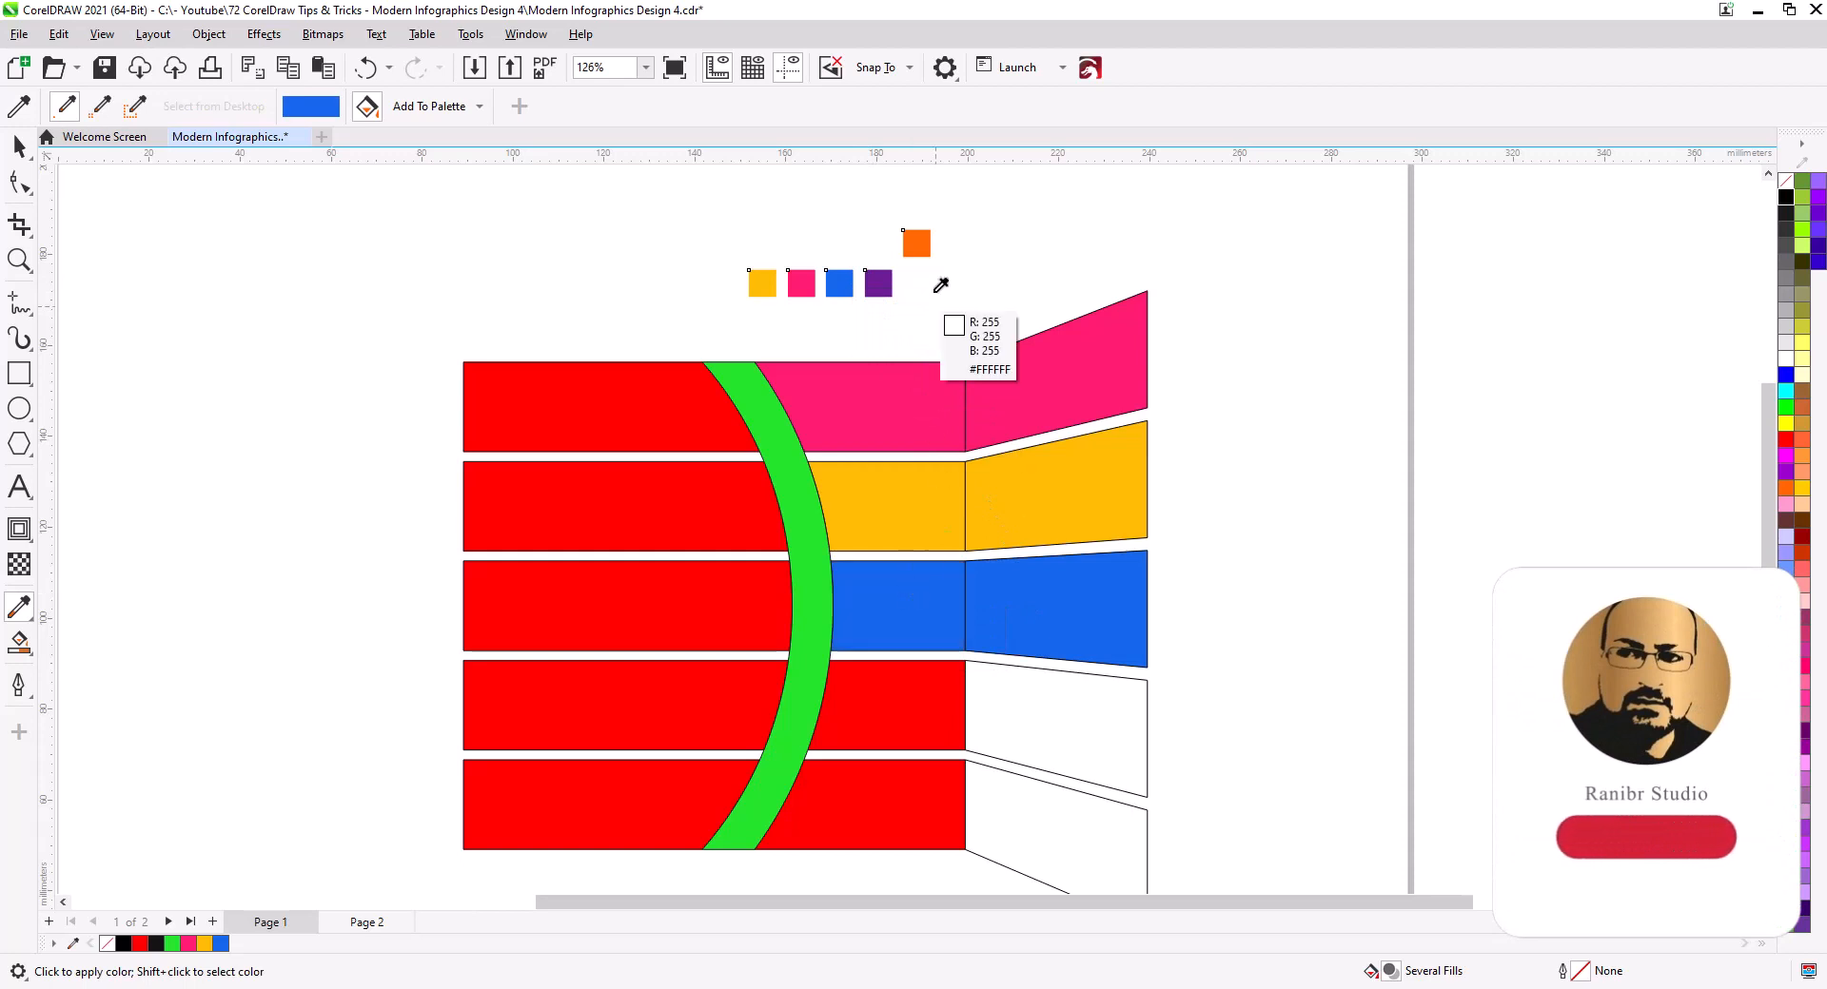
left_click(916, 233)
left_click(1011, 842)
left_click(901, 801)
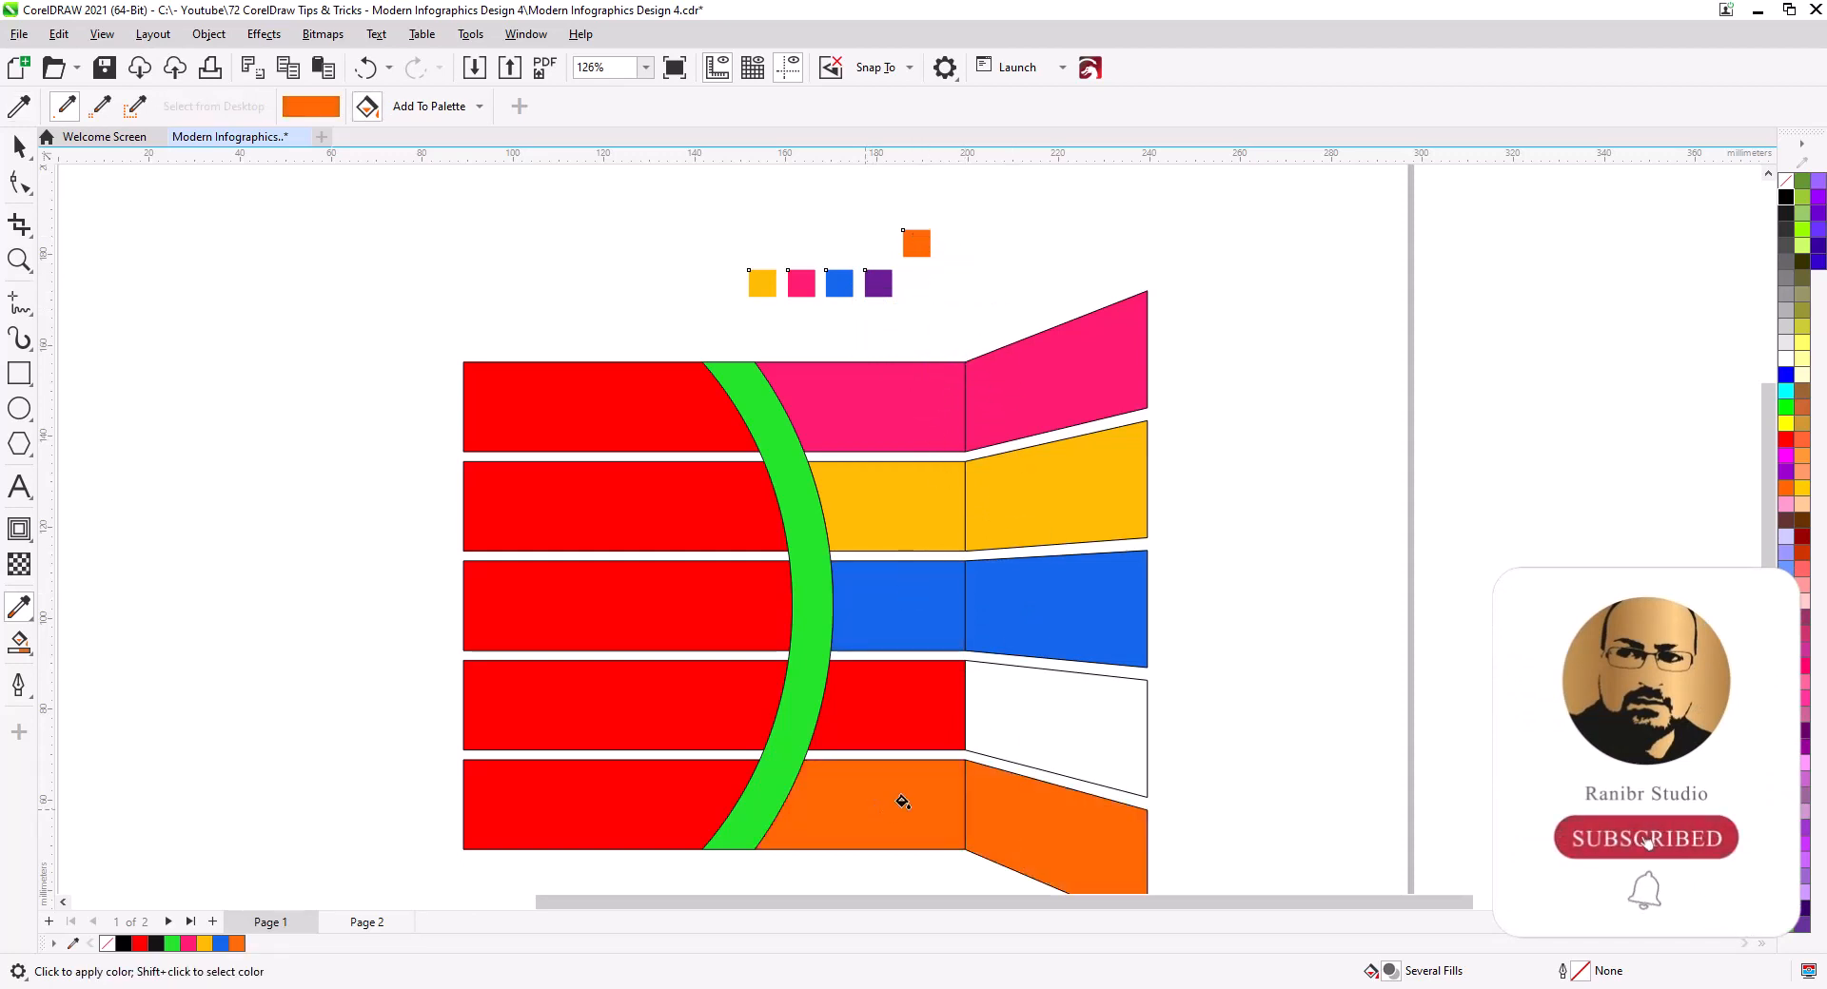
Colour the fourth bar's outer segment and flared end with the purple swatch
left_click(878, 283)
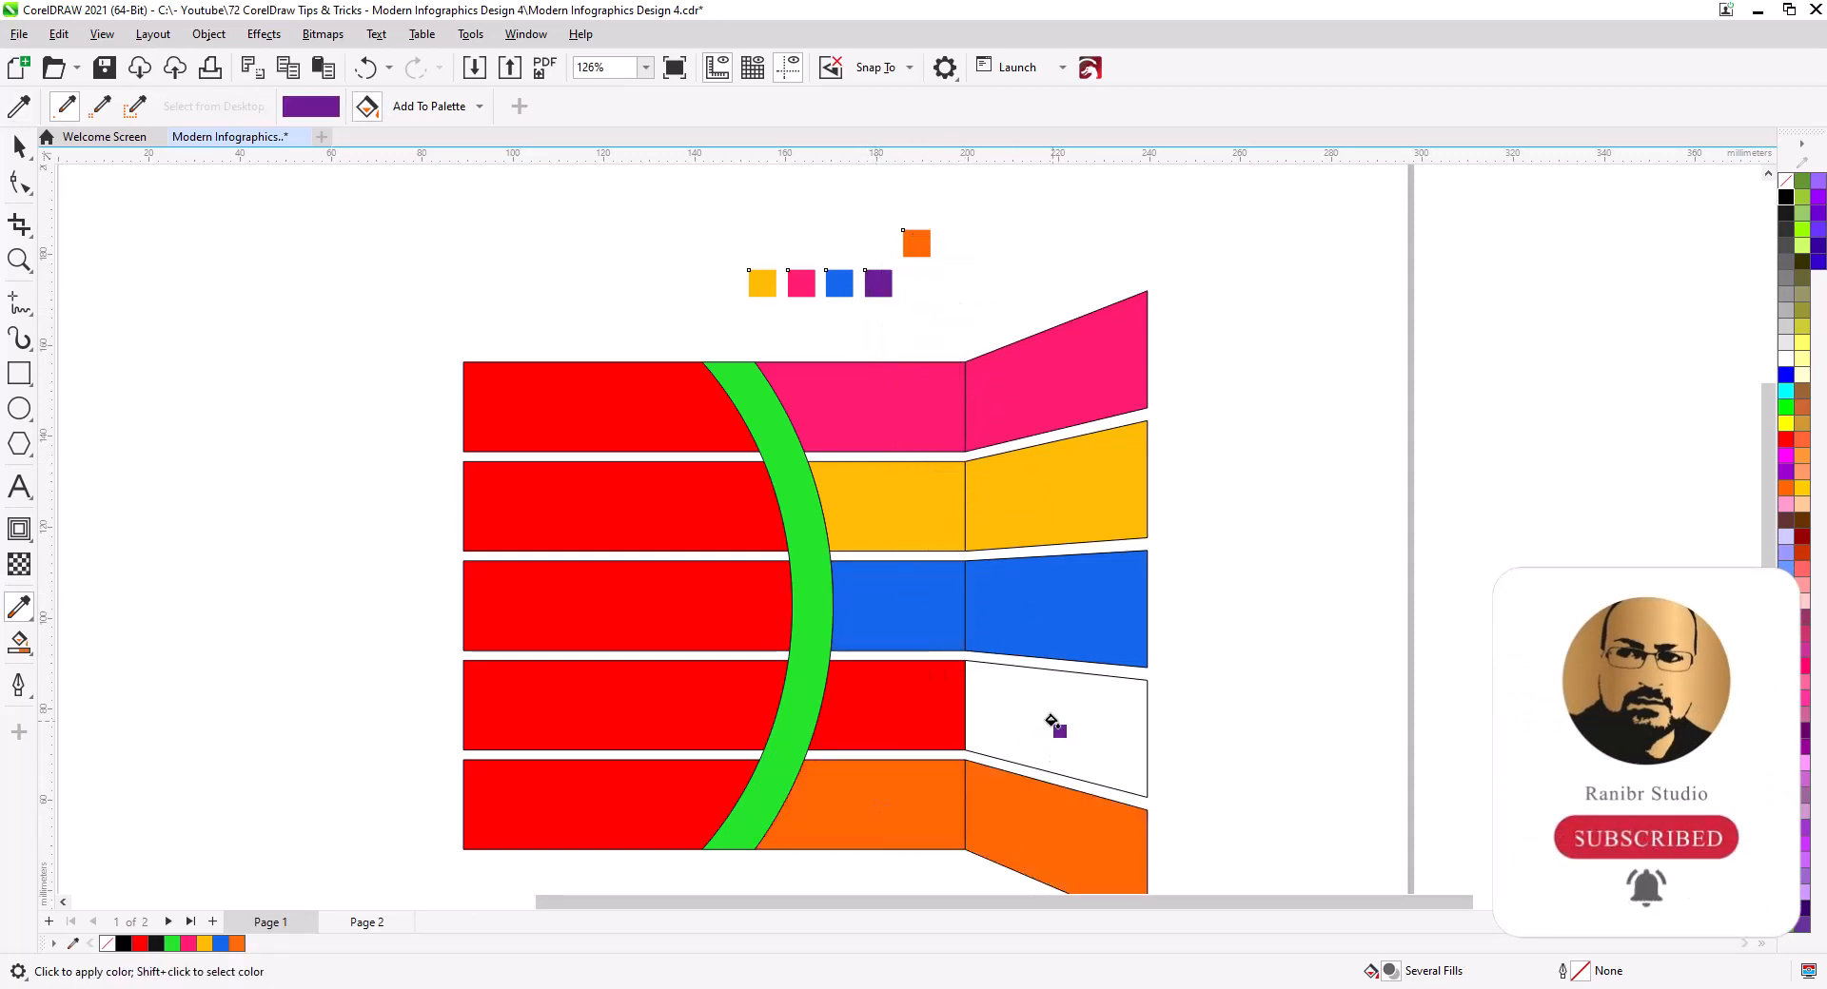
left_click(1053, 727)
left_click(919, 706)
Delete the five colour swatches placed above the bars
scroll(709, 528, "down", 2)
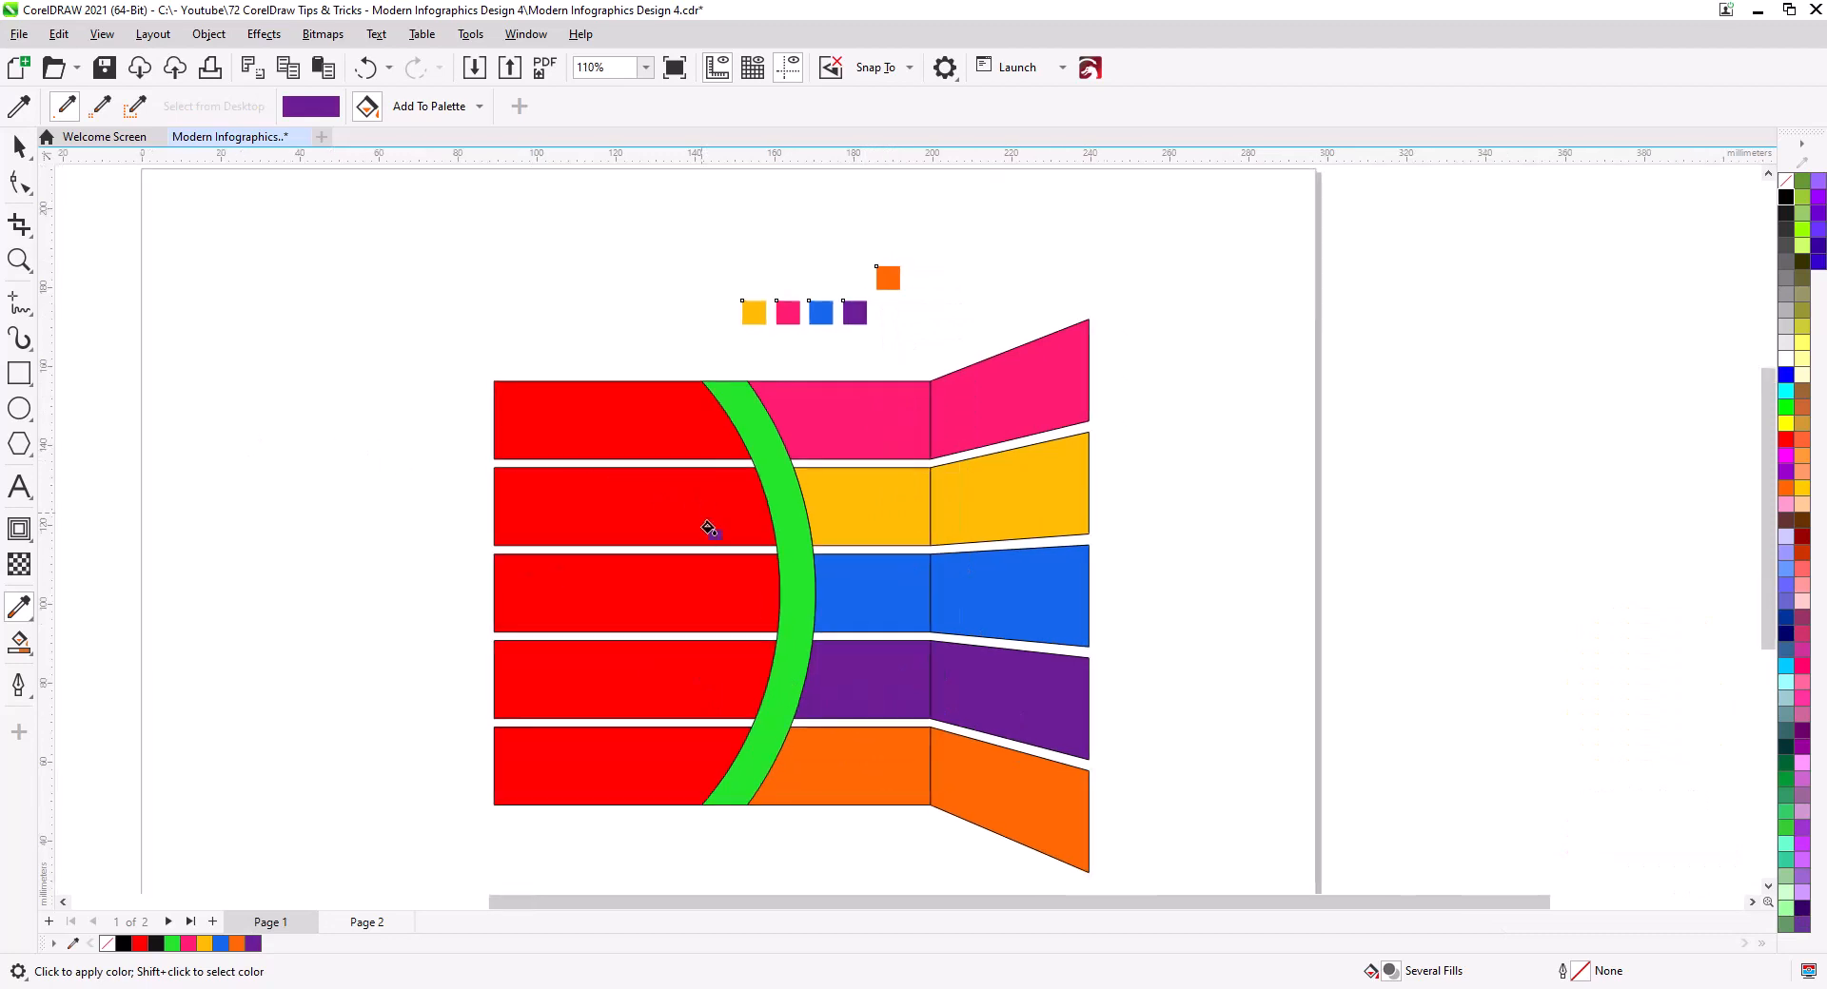
left_click(21, 145)
left_click(677, 211)
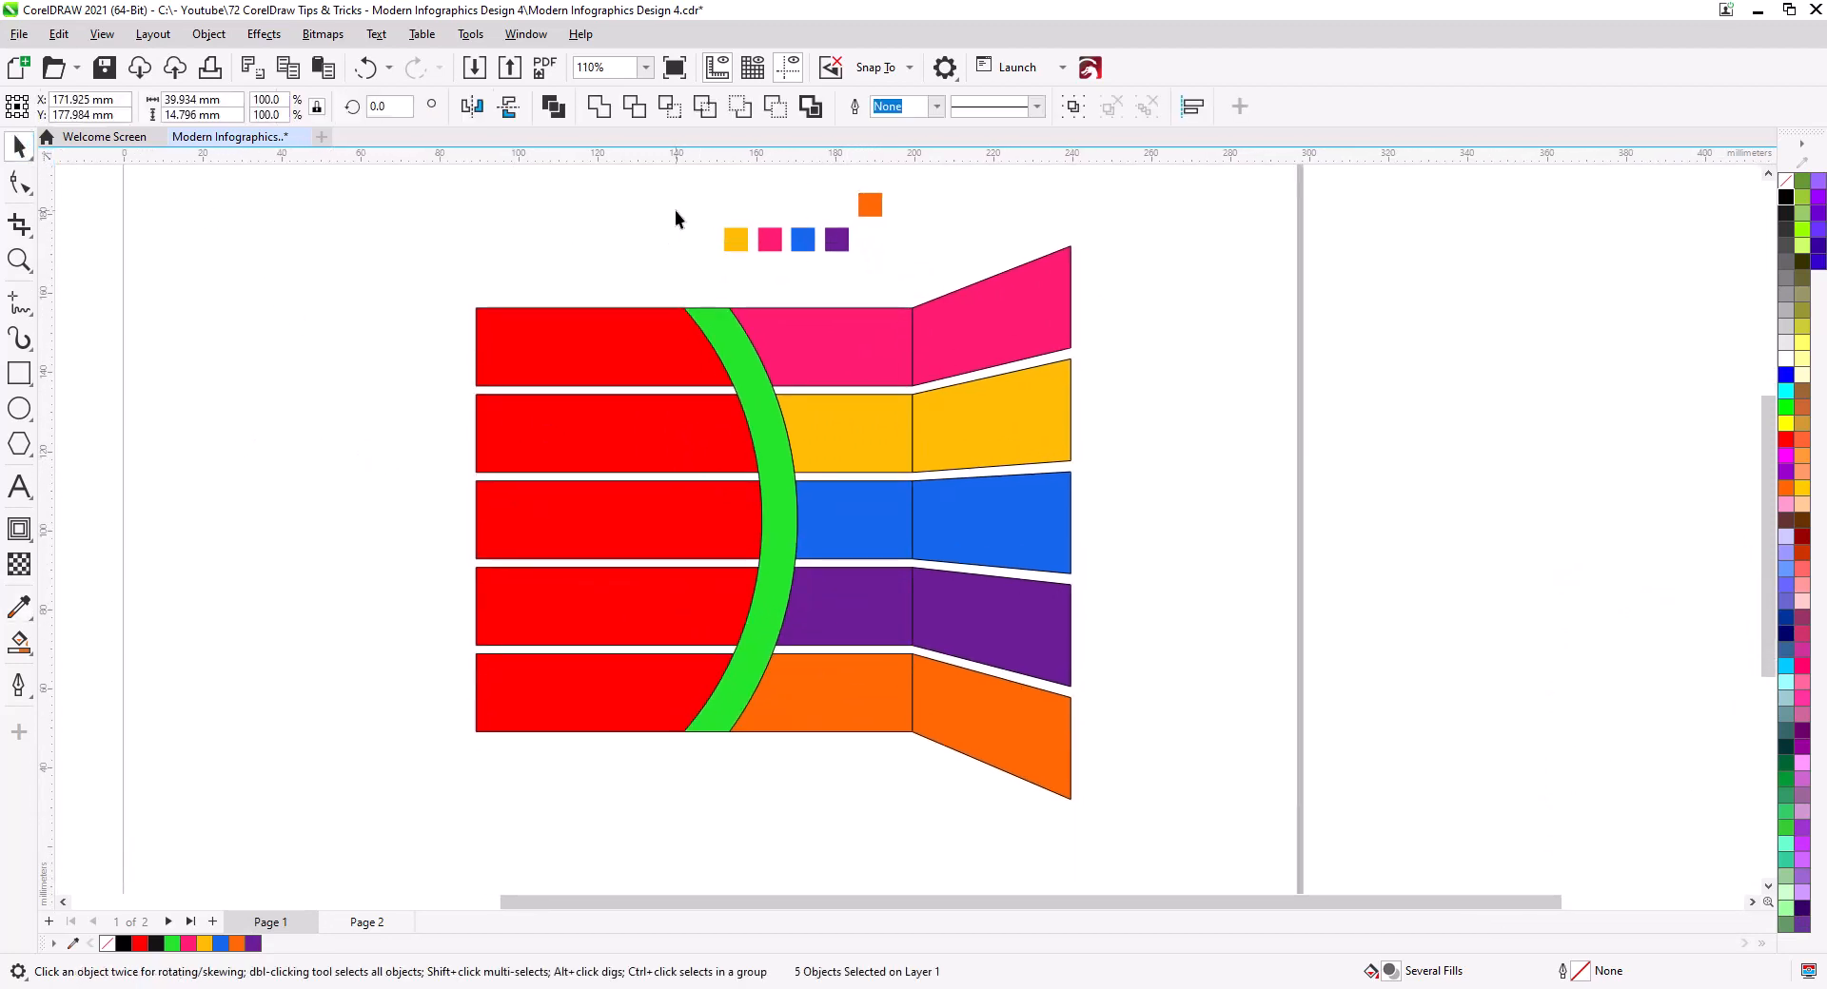
left_click_drag(693, 172, 917, 267)
key("Delete")
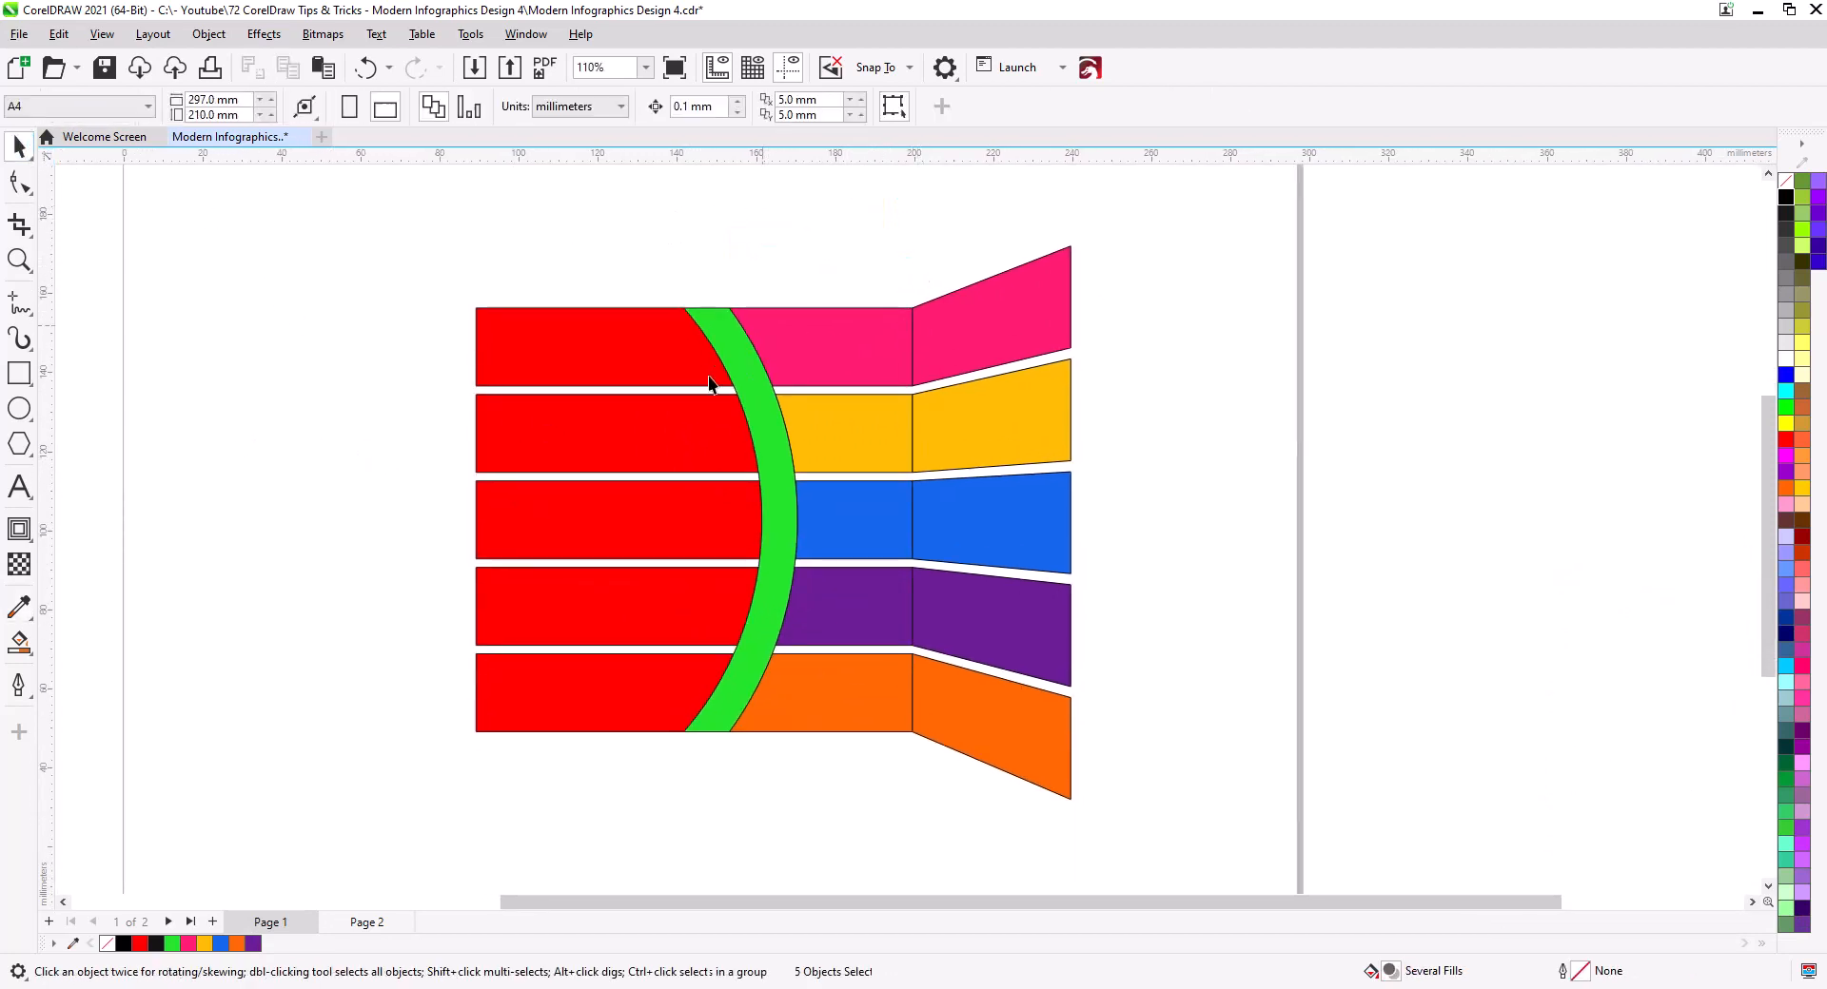
Fill the green curved arc and the five red bar segments inside it with white
left_click(764, 397)
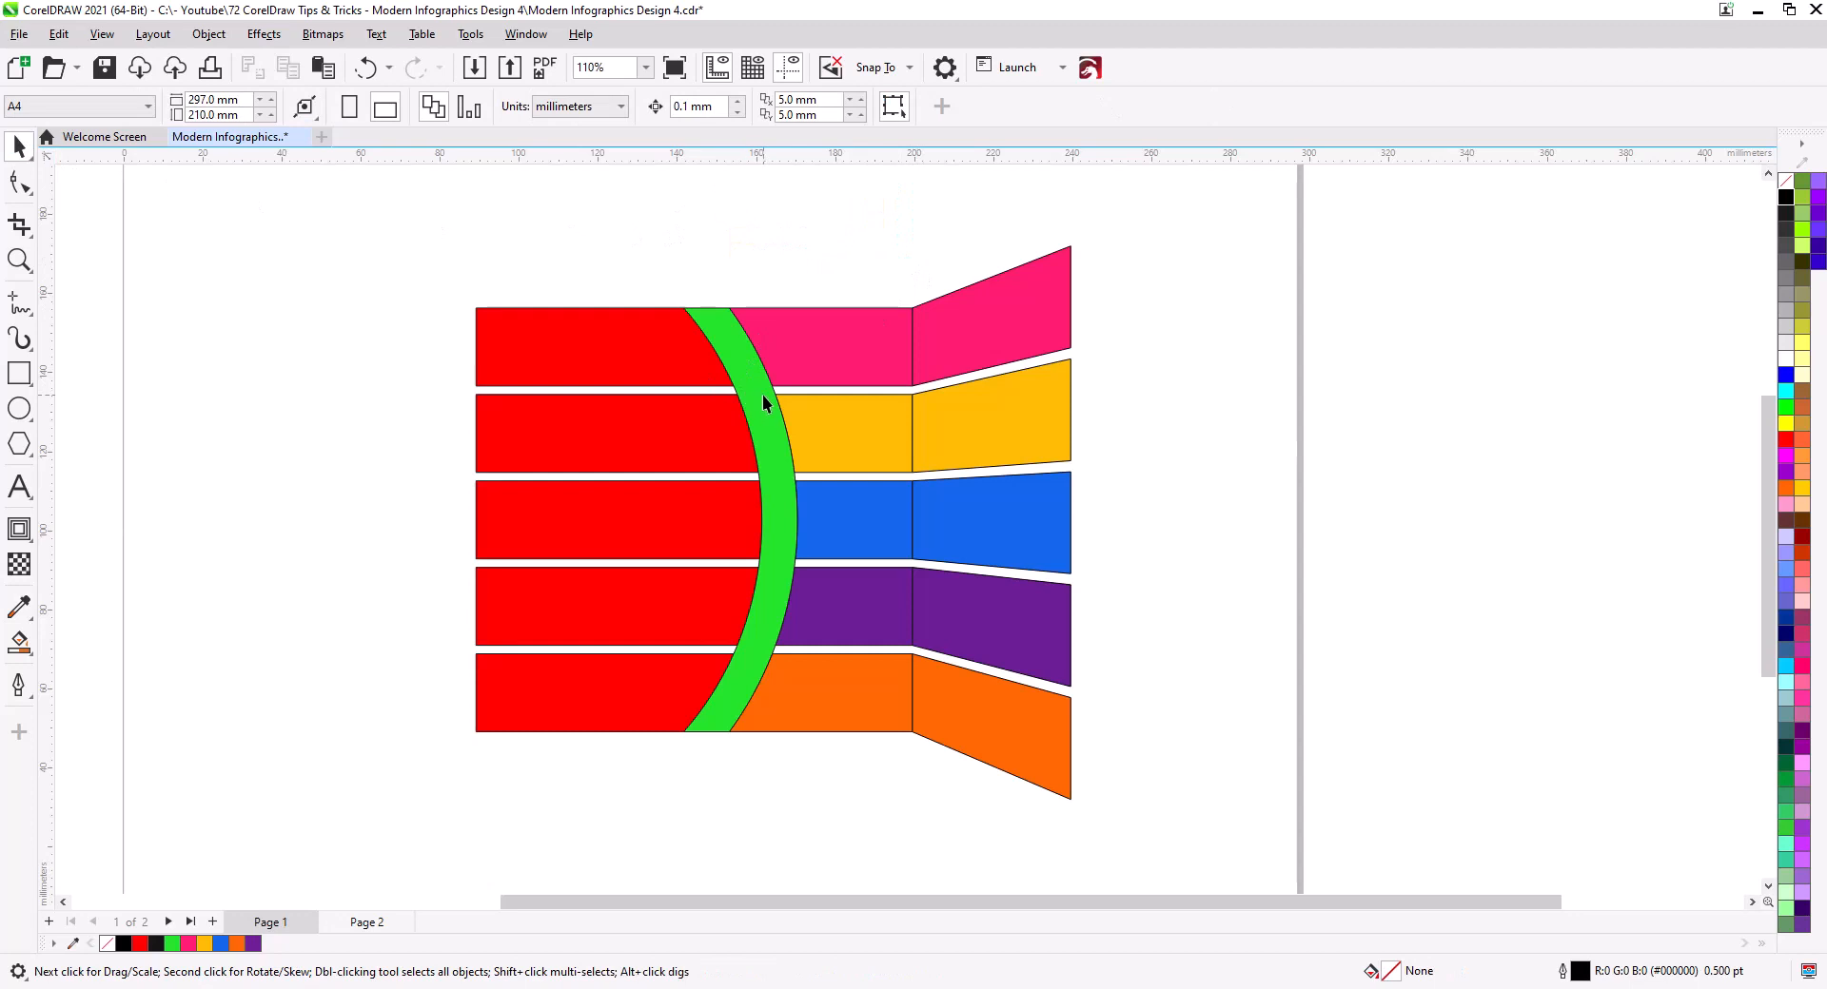
left_click(1787, 360)
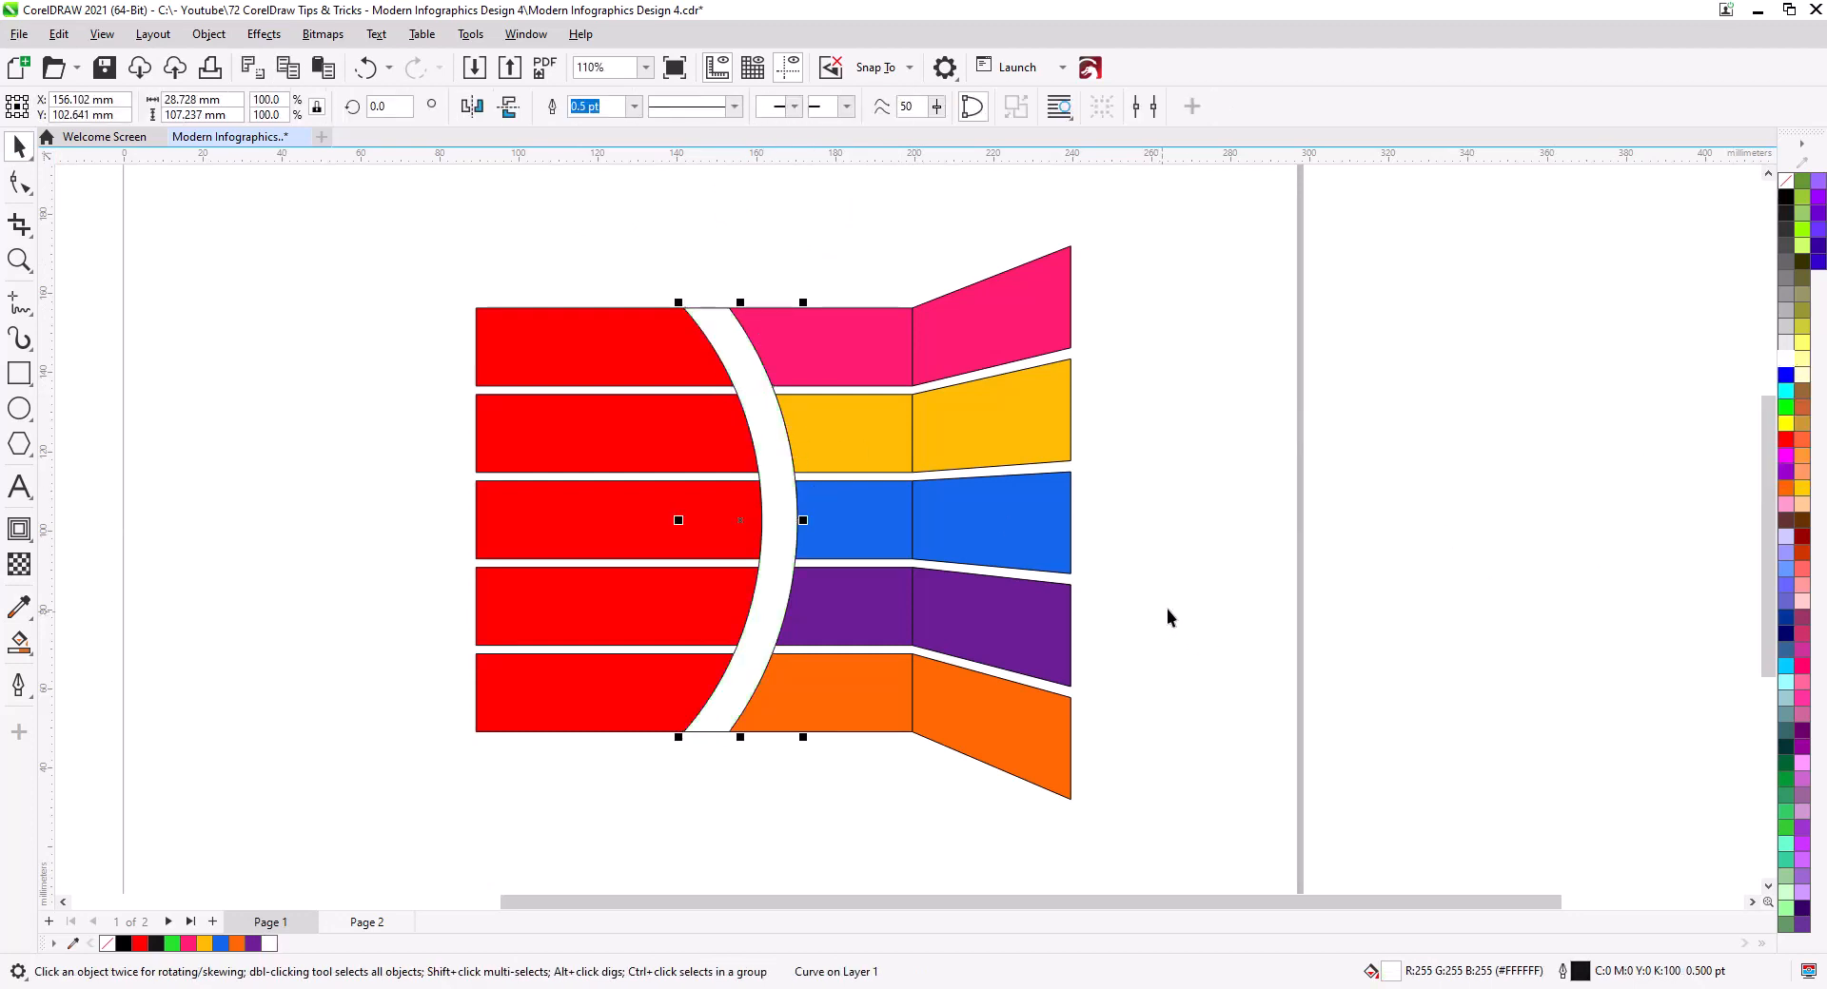
left_click(548, 350)
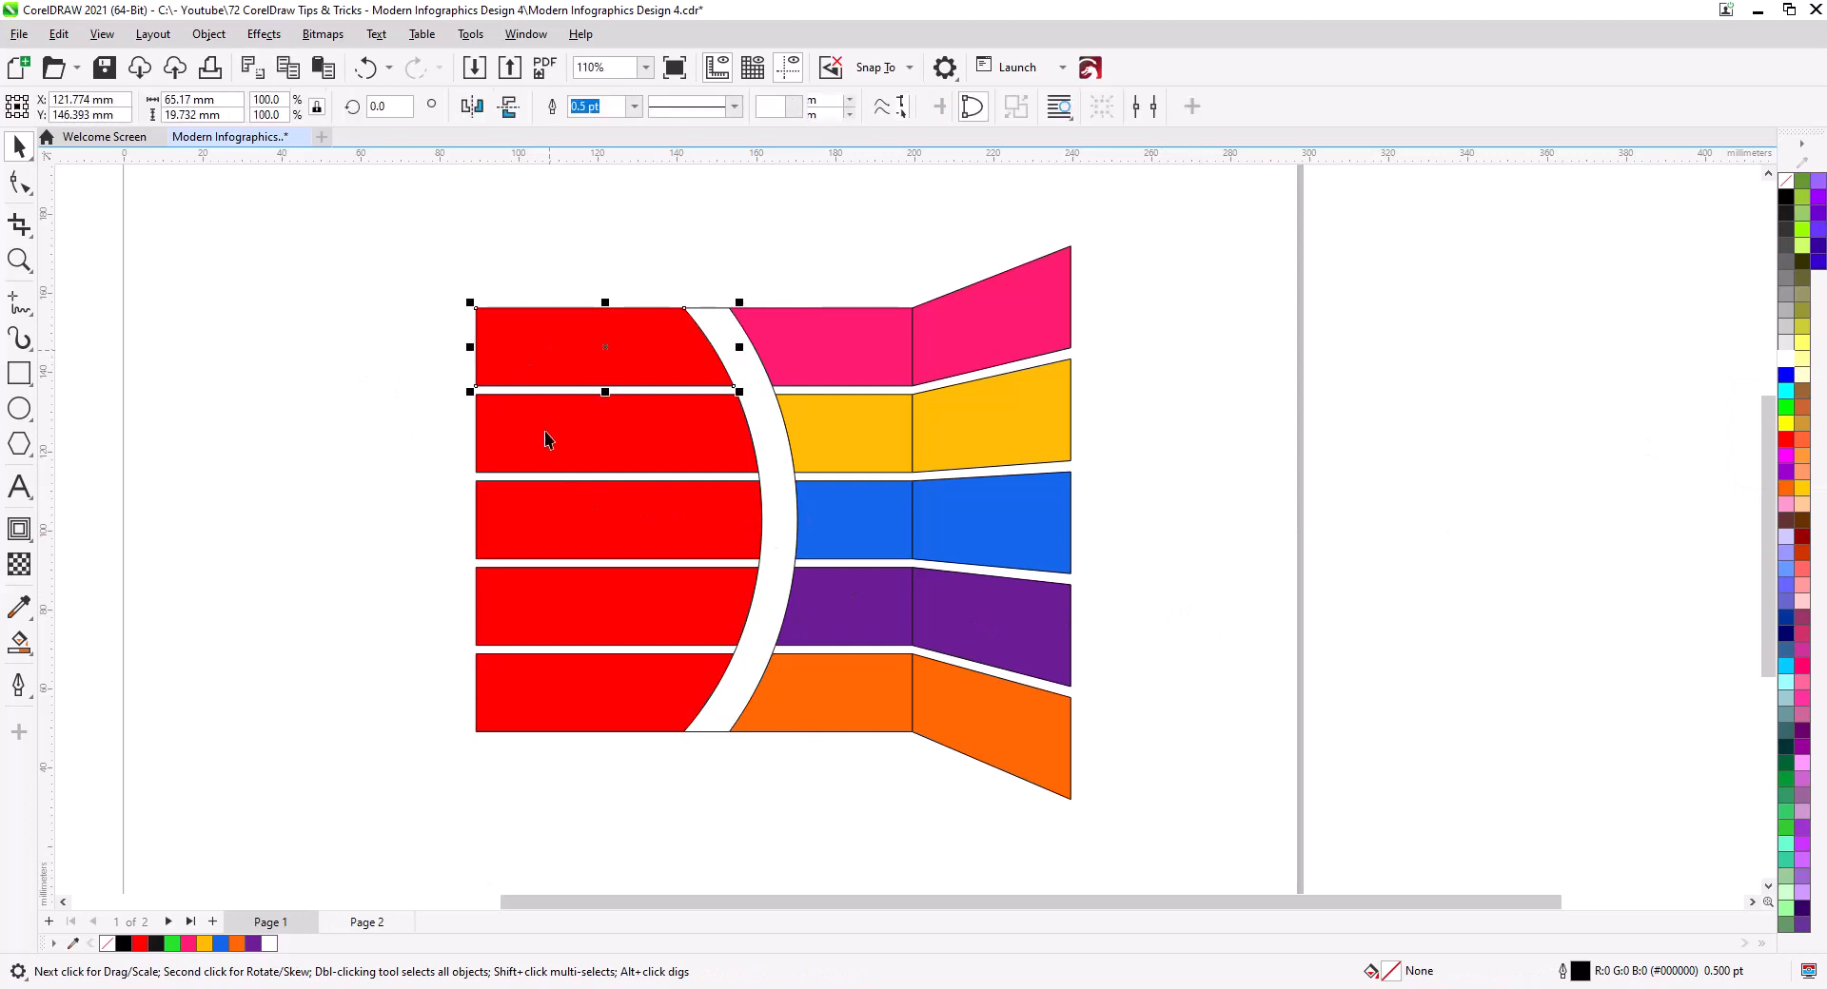
left_click(543, 503, "shift")
left_click(534, 605, "shift")
left_click(535, 610, "shift")
left_click(536, 687, "shift")
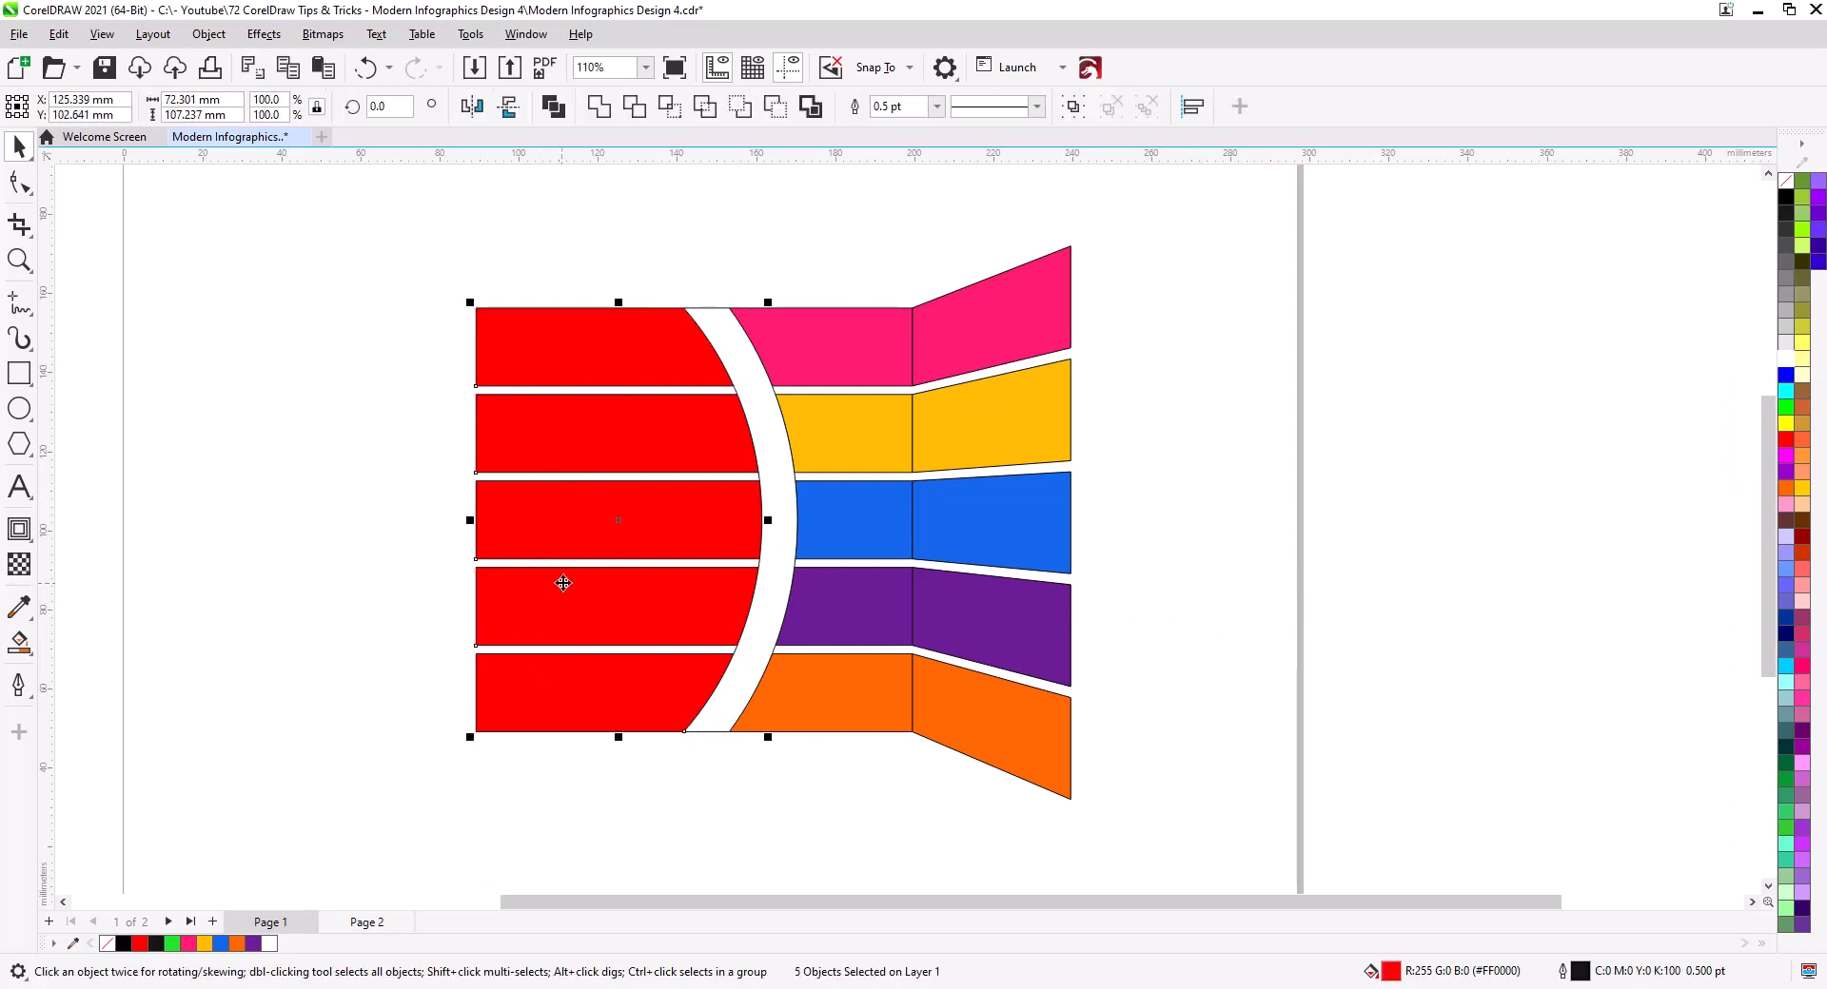
scroll(563, 583, "up", 3)
scroll(1152, 603, "down", 1)
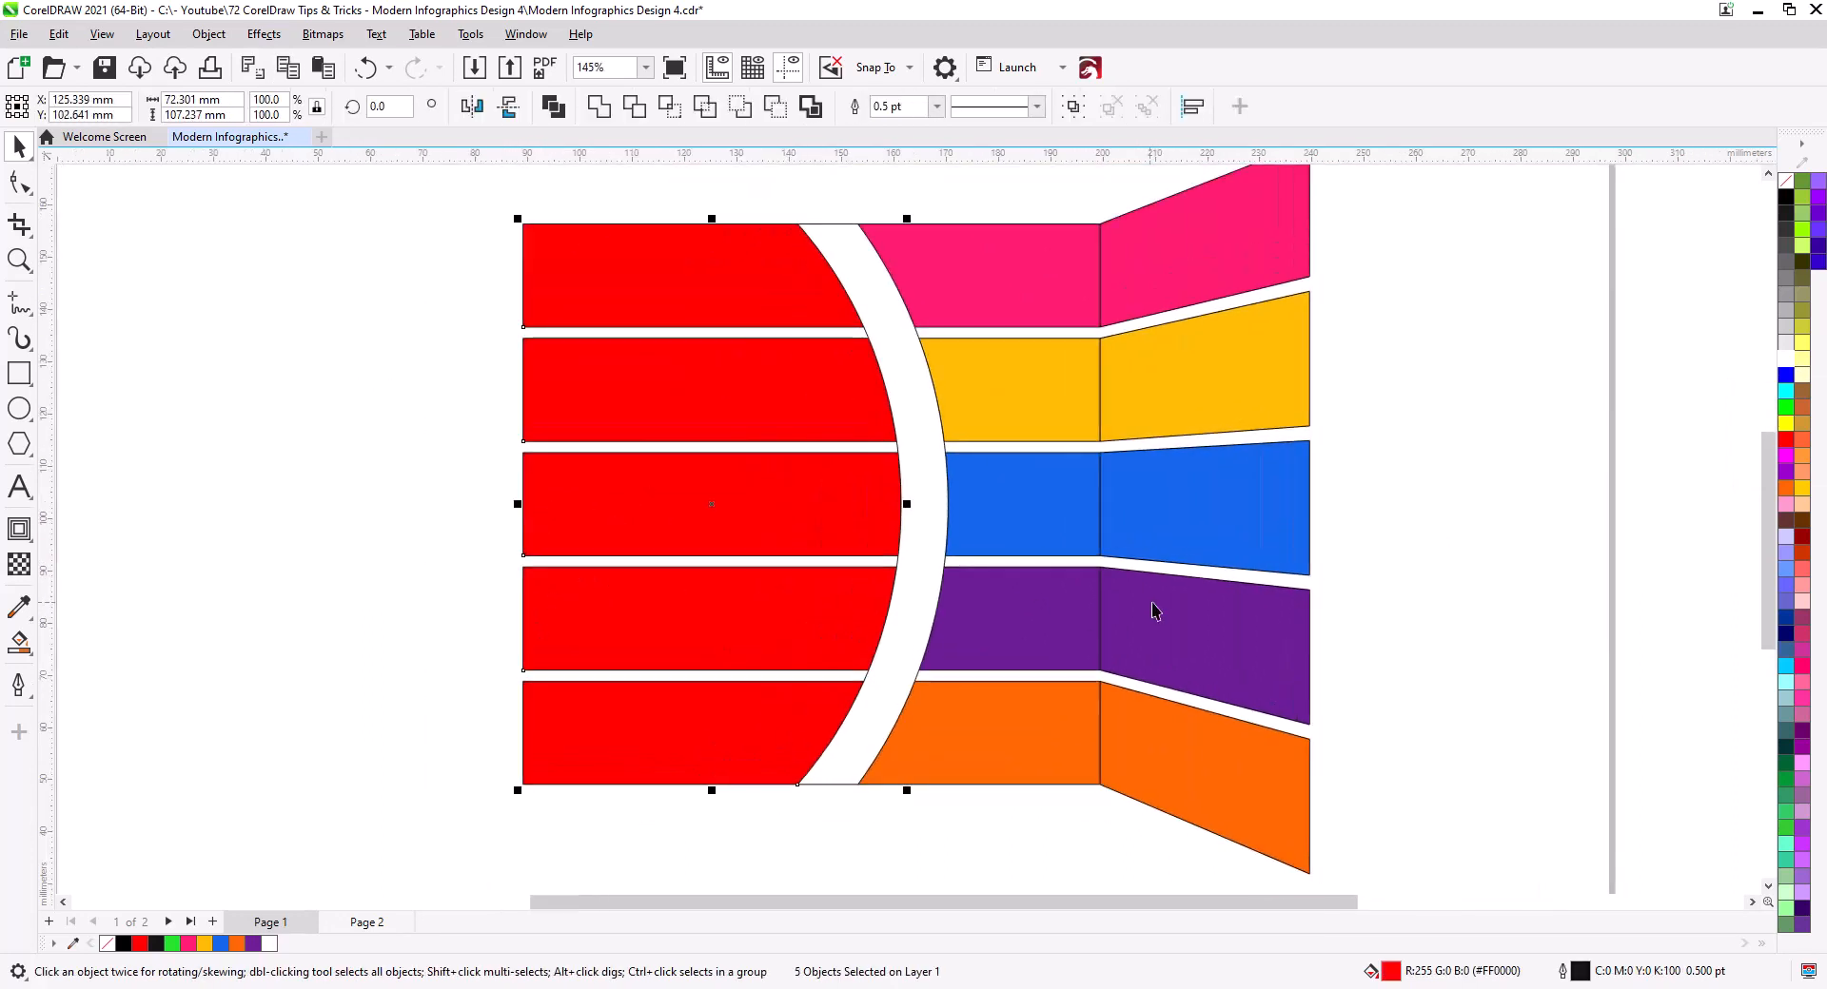
left_click(1786, 345)
left_click(1786, 360)
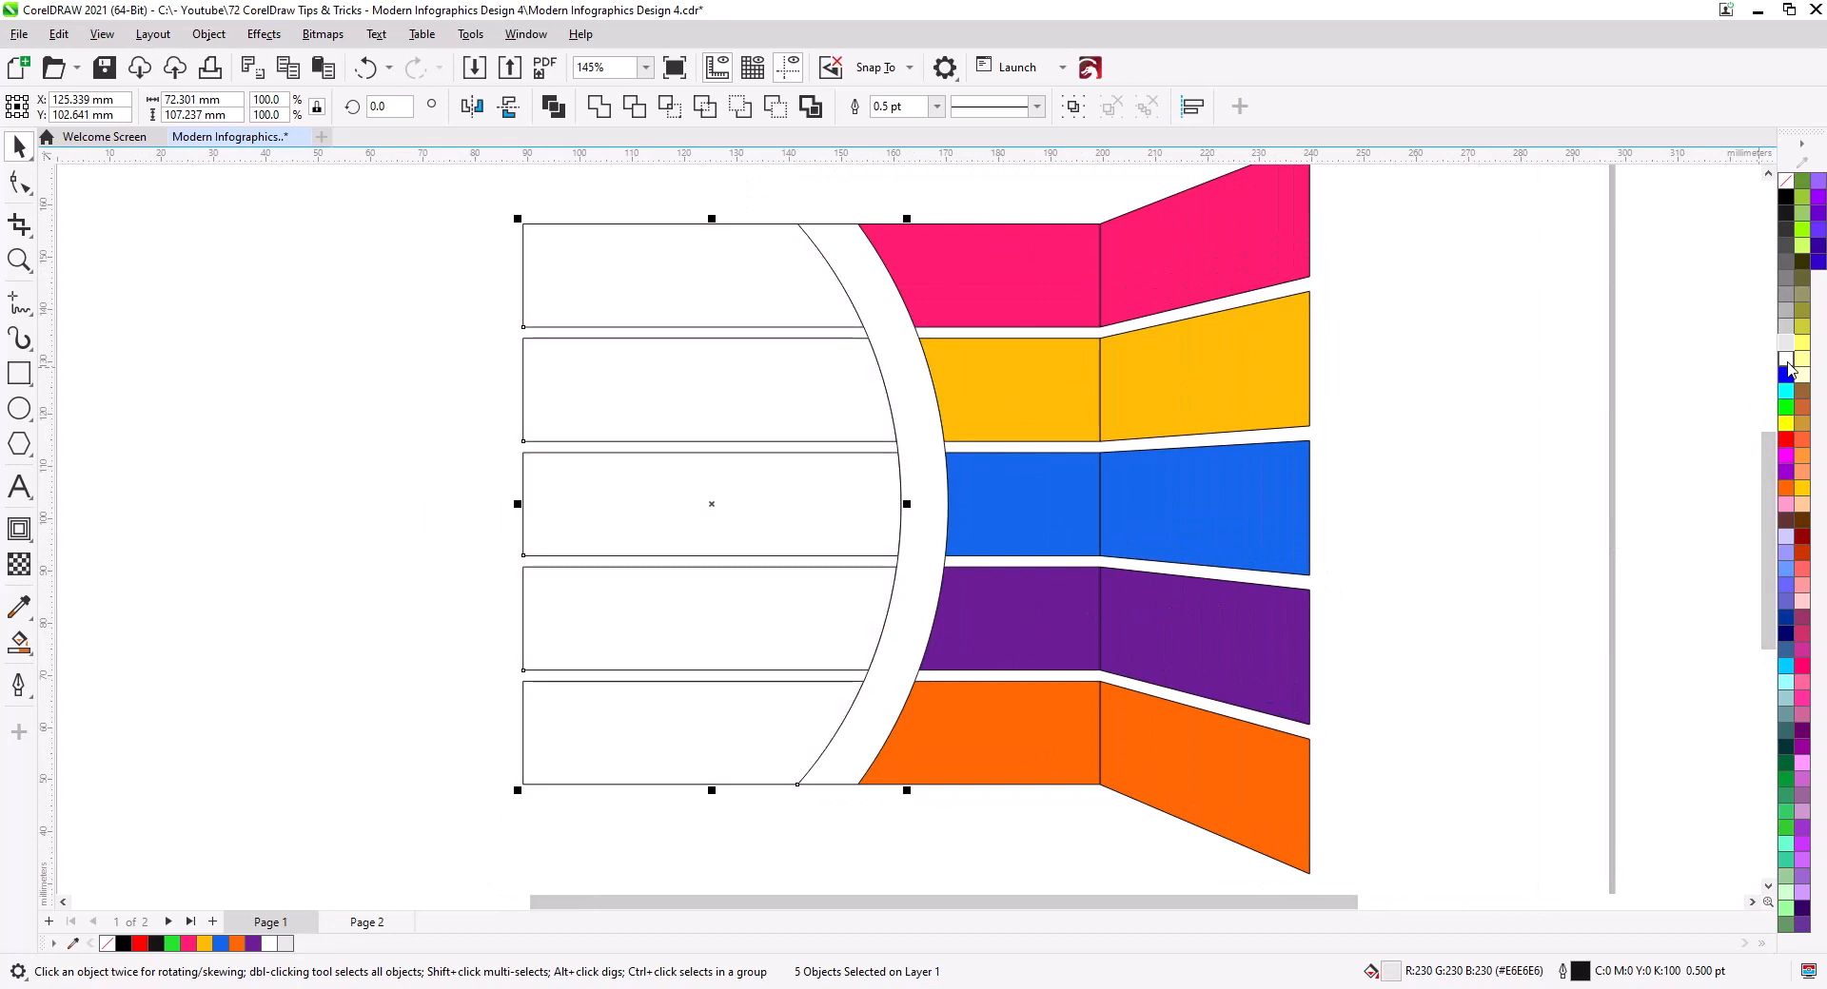
left_click(1600, 482)
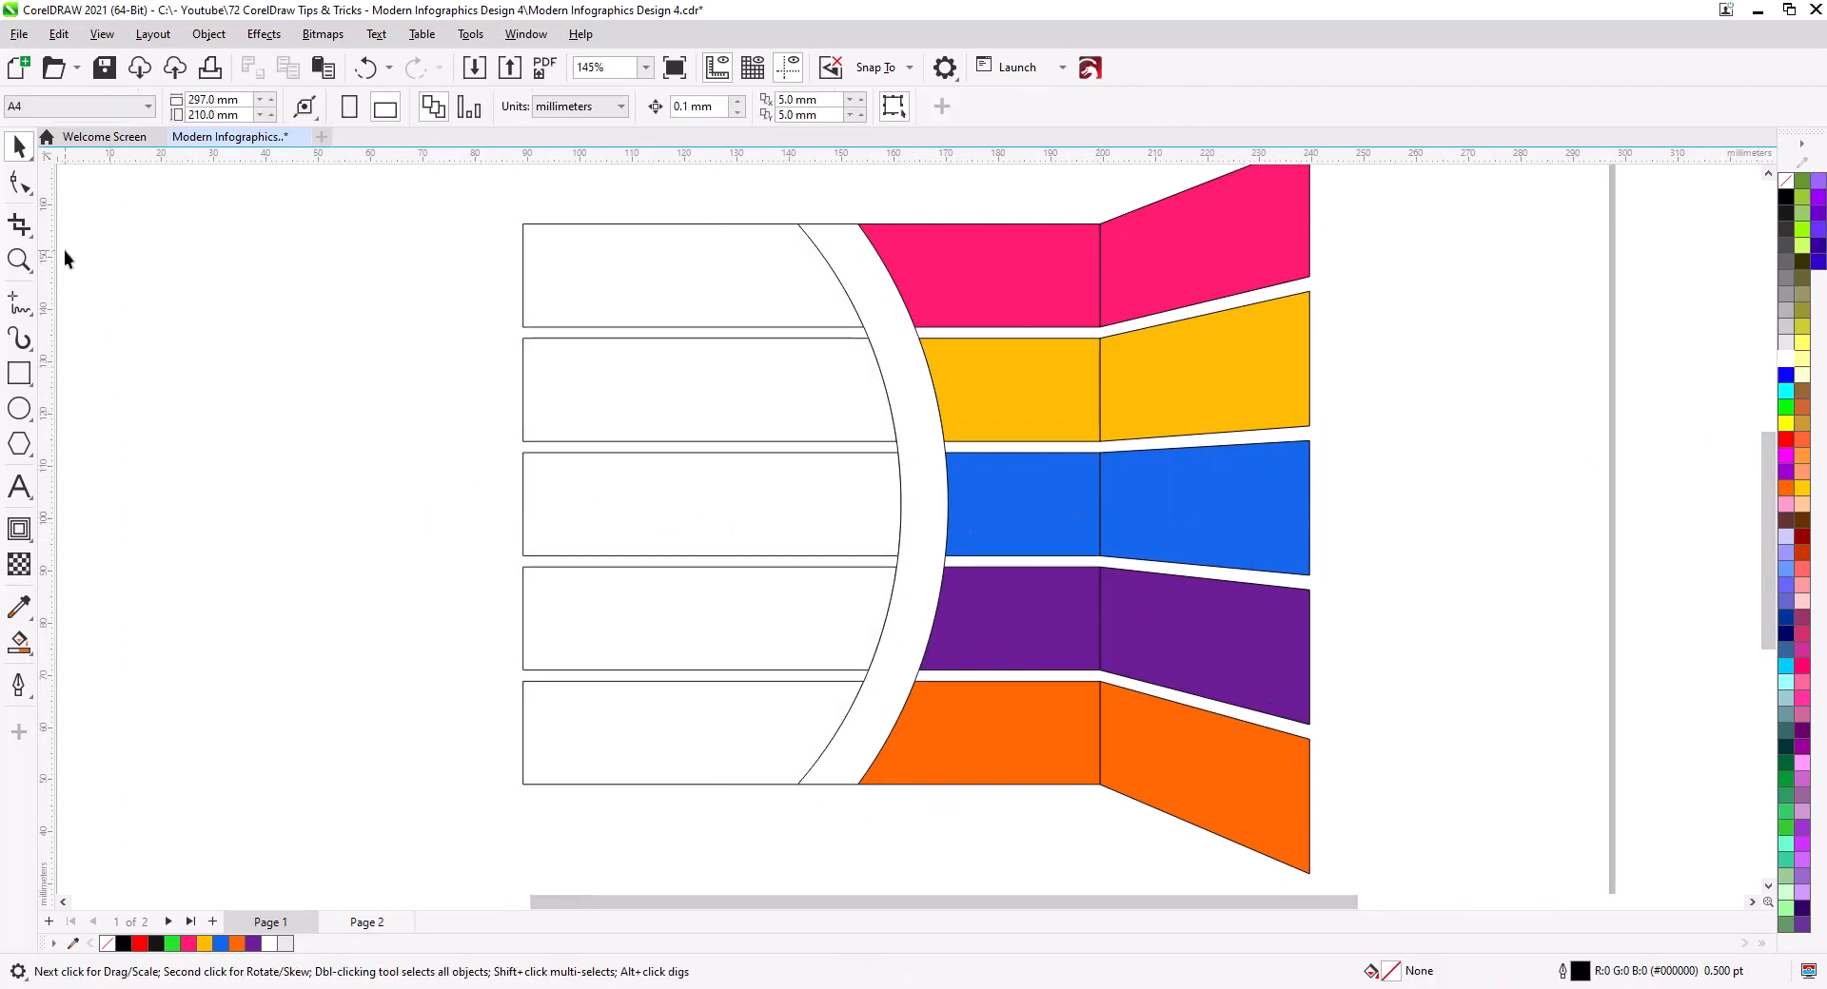
Add a page-sized rectangle of 297 × 210 mm behind the infographic and fill it with light grey
scroll(268, 364, "down", 3)
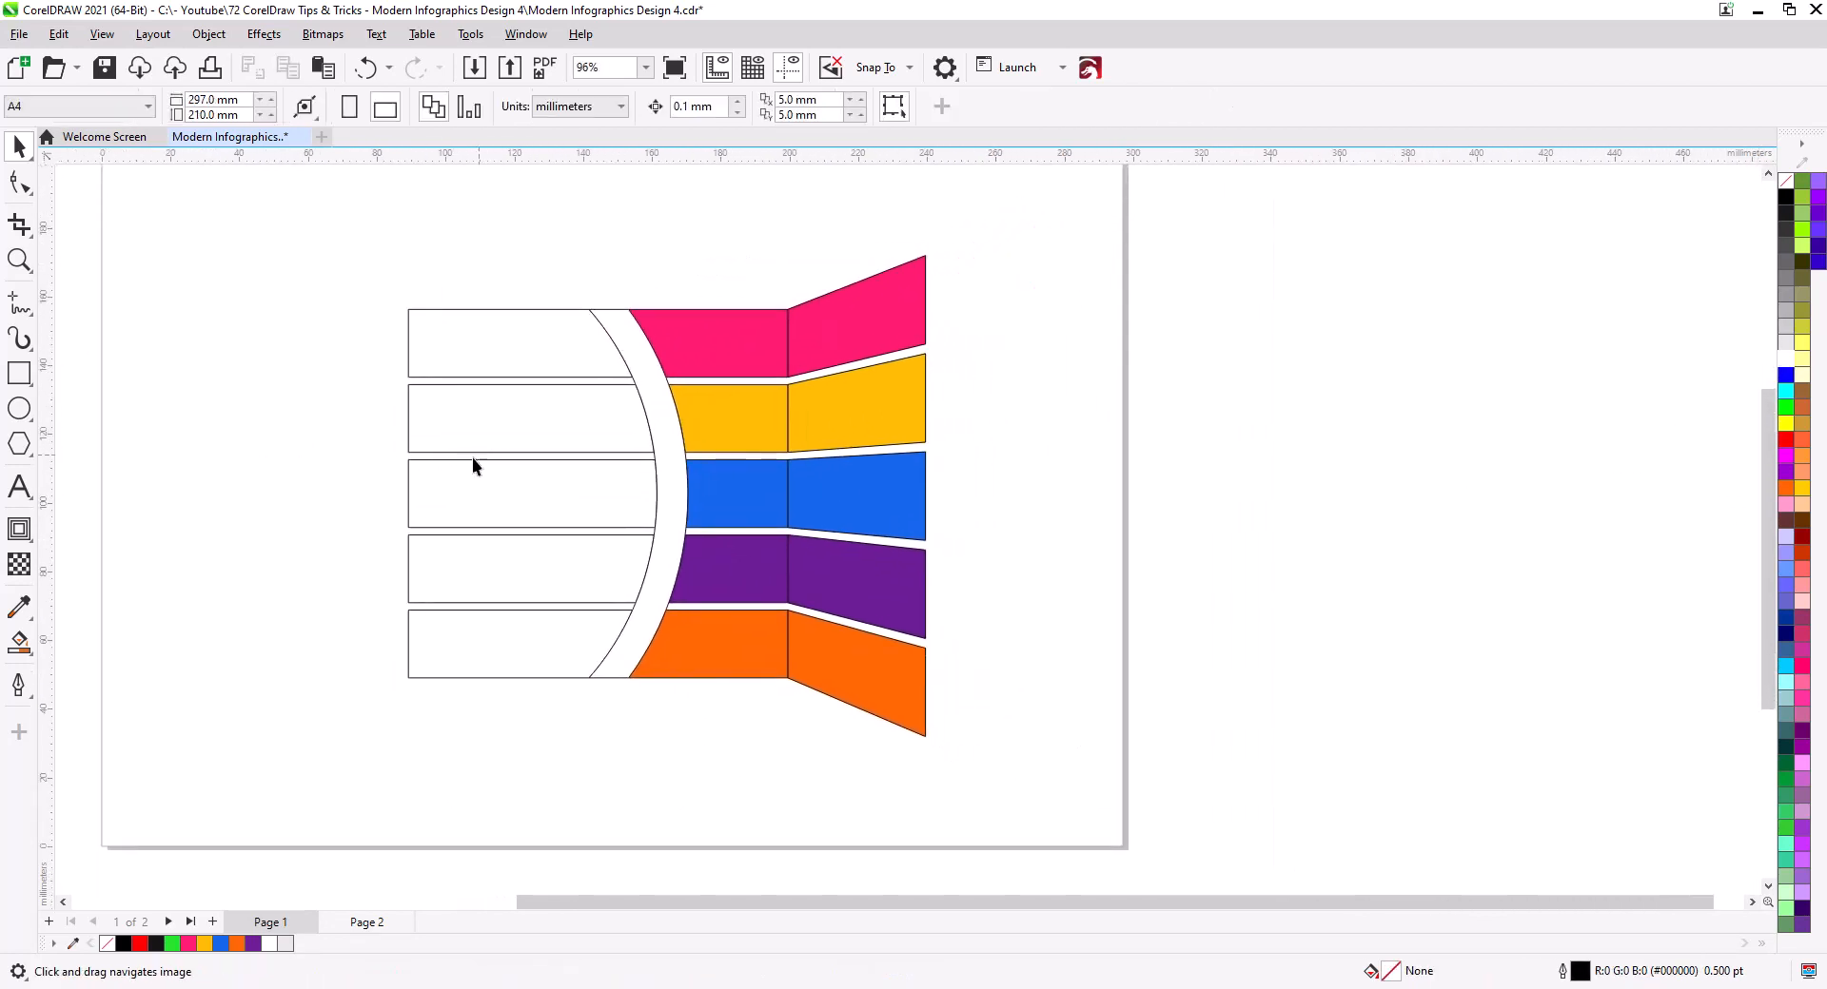
left_click(19, 371)
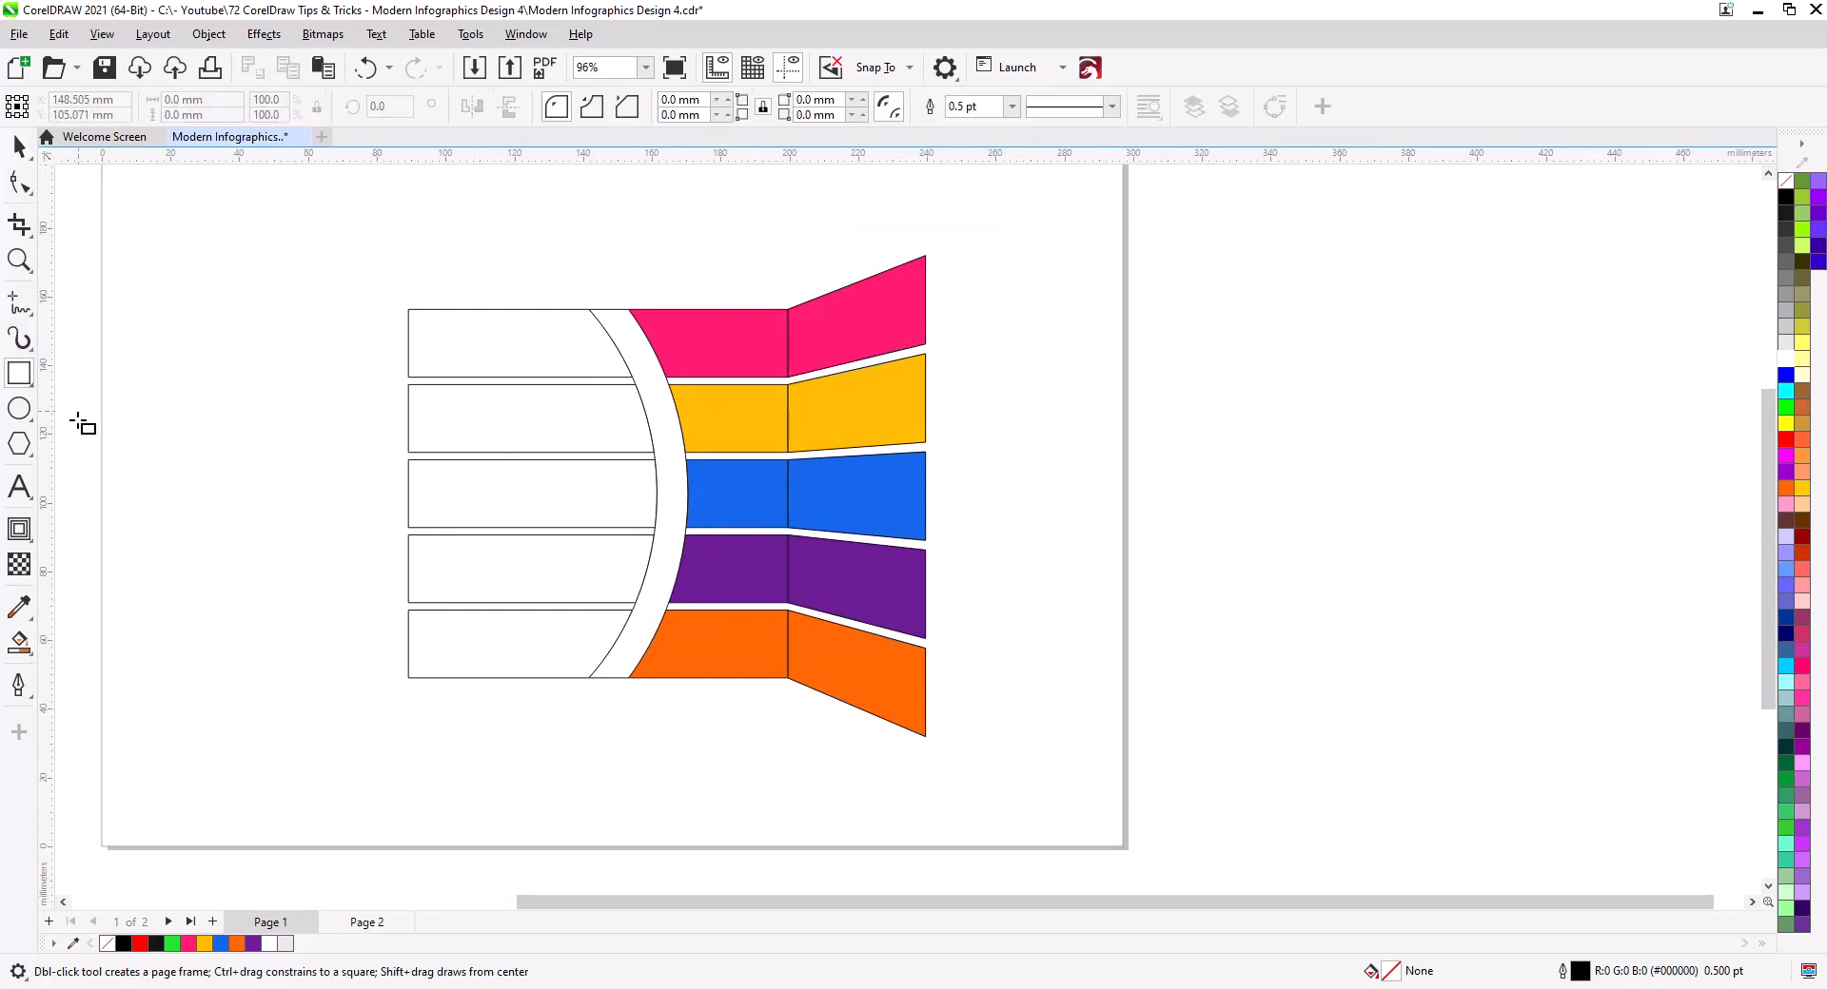
double_click(19, 373)
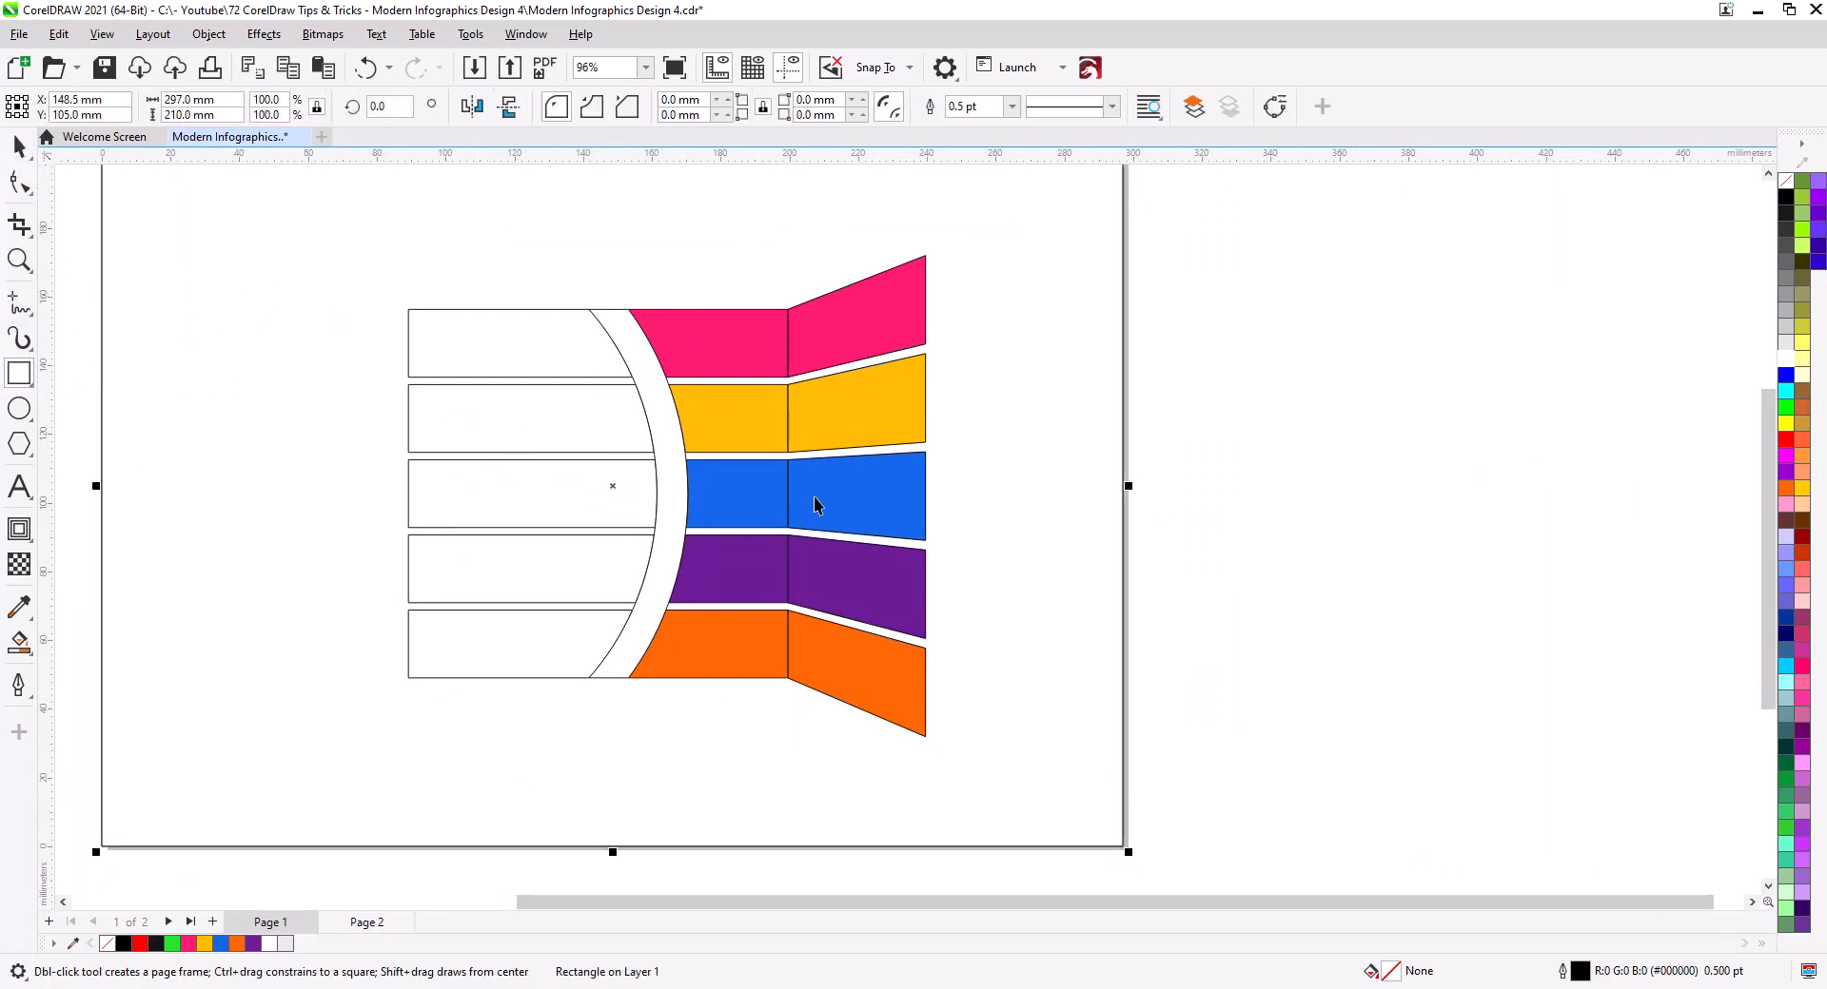
key("space")
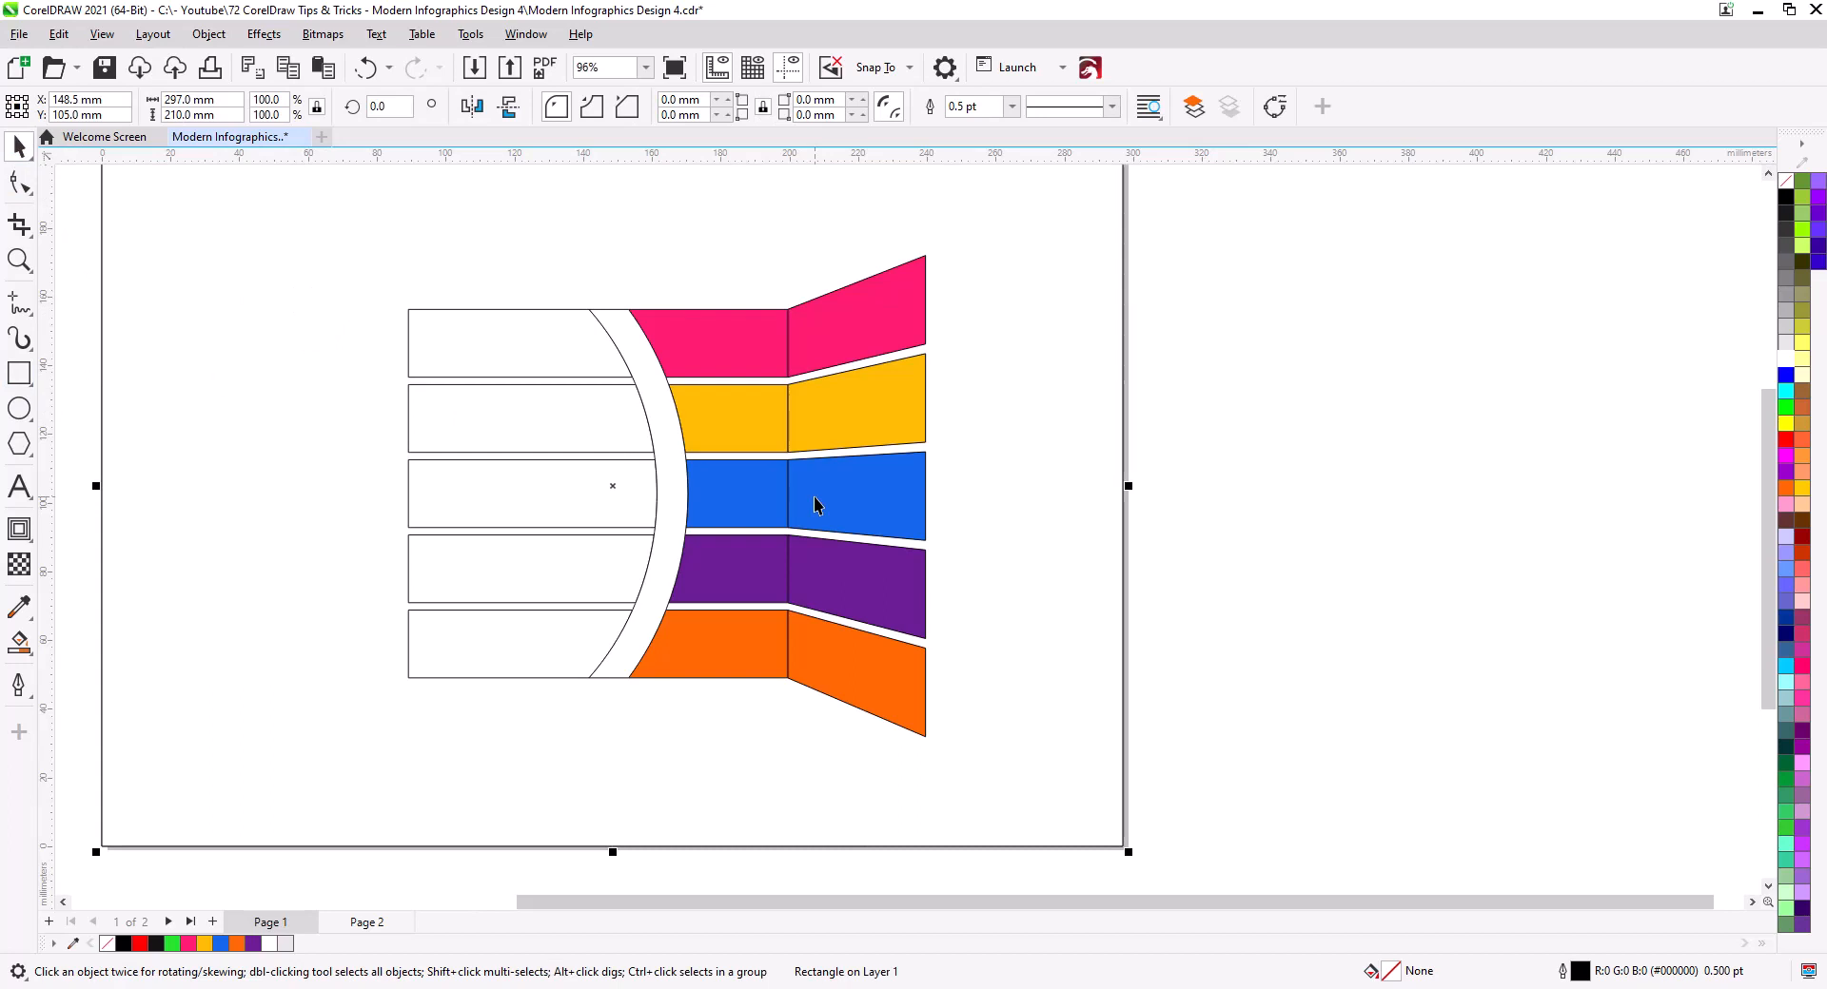
left_click(1786, 328)
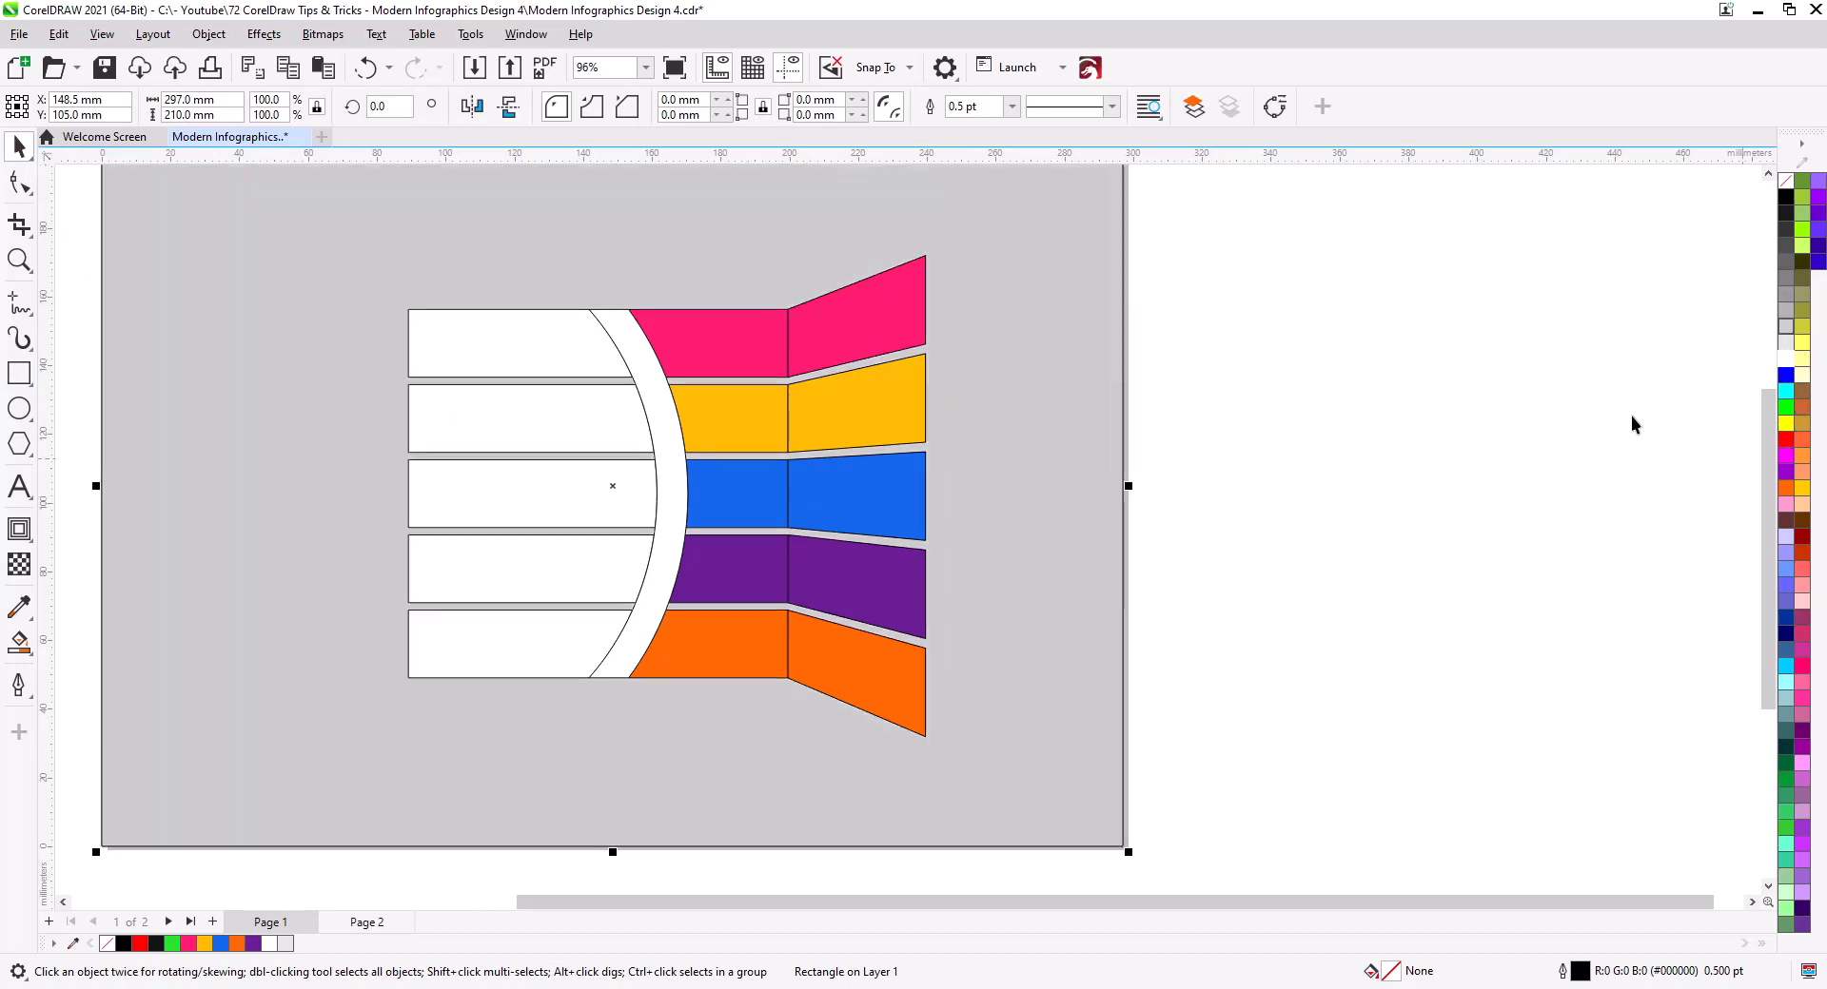
key("Escape")
Move the whole infographic about 14 mm to the left so it sits roughly centred on the page
left_click_drag(1040, 567, 1264, 578)
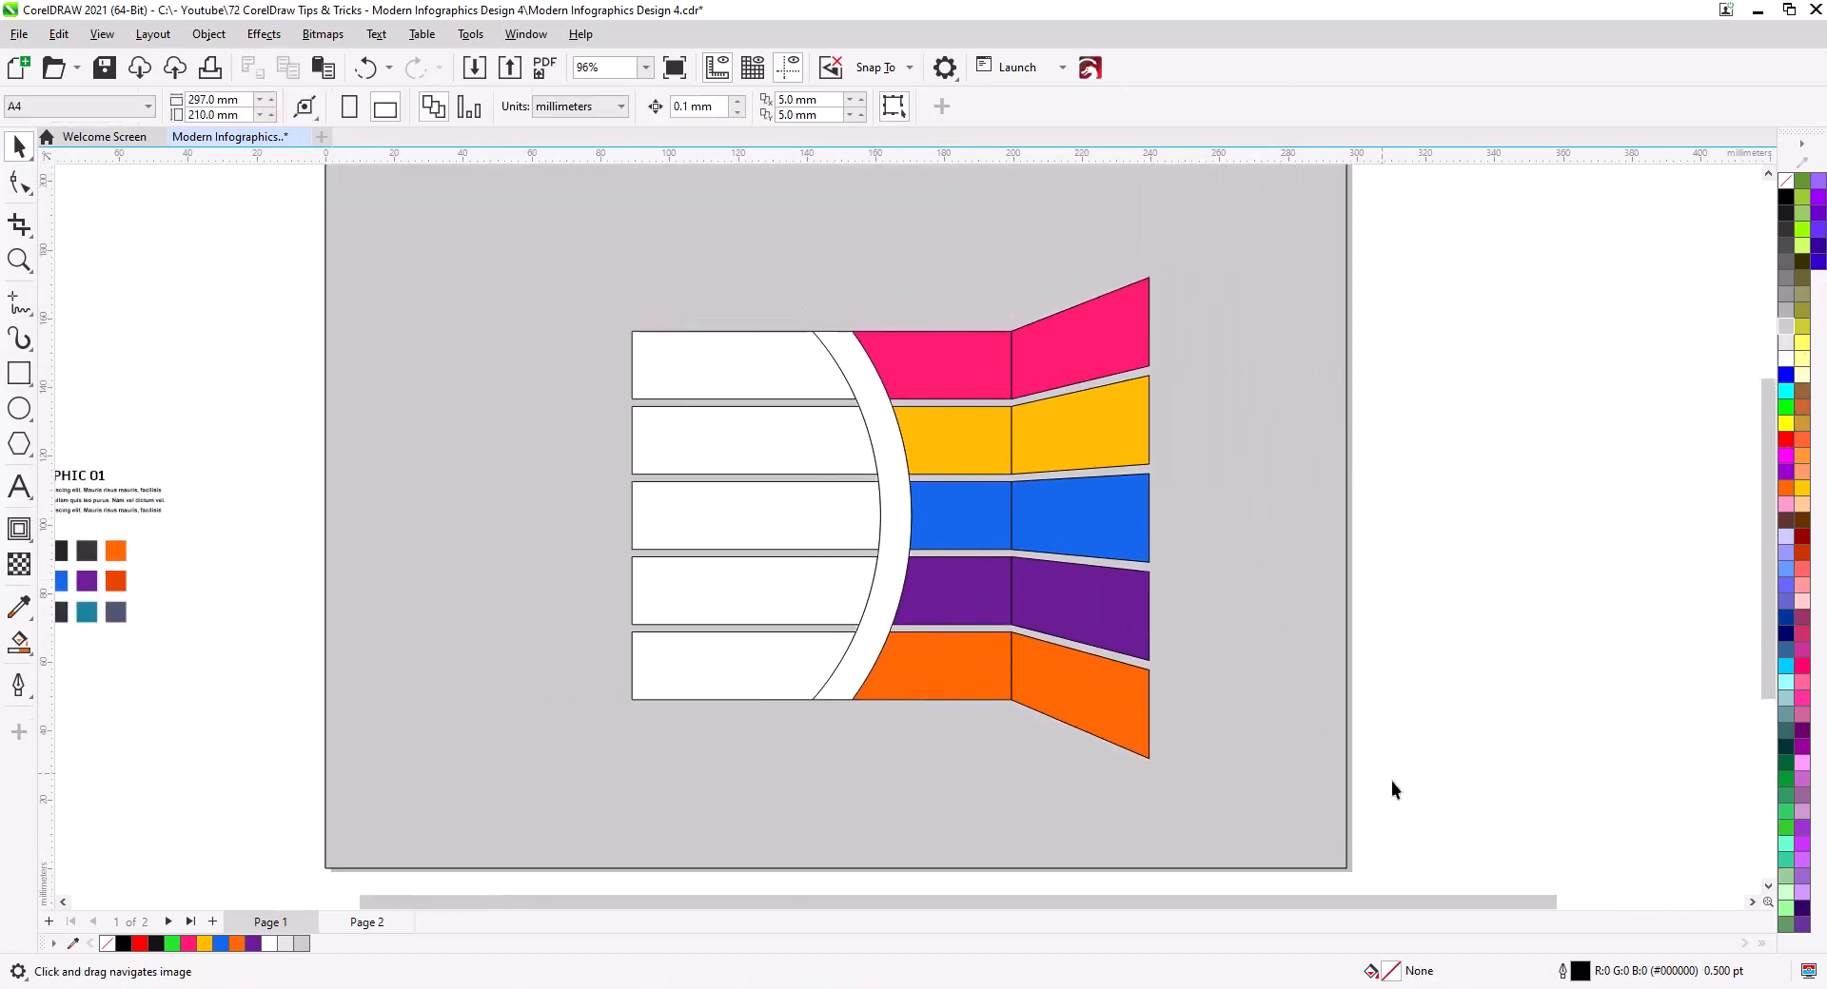
left_click_drag(1398, 790, 585, 284)
left_click_drag(925, 454, 891, 457)
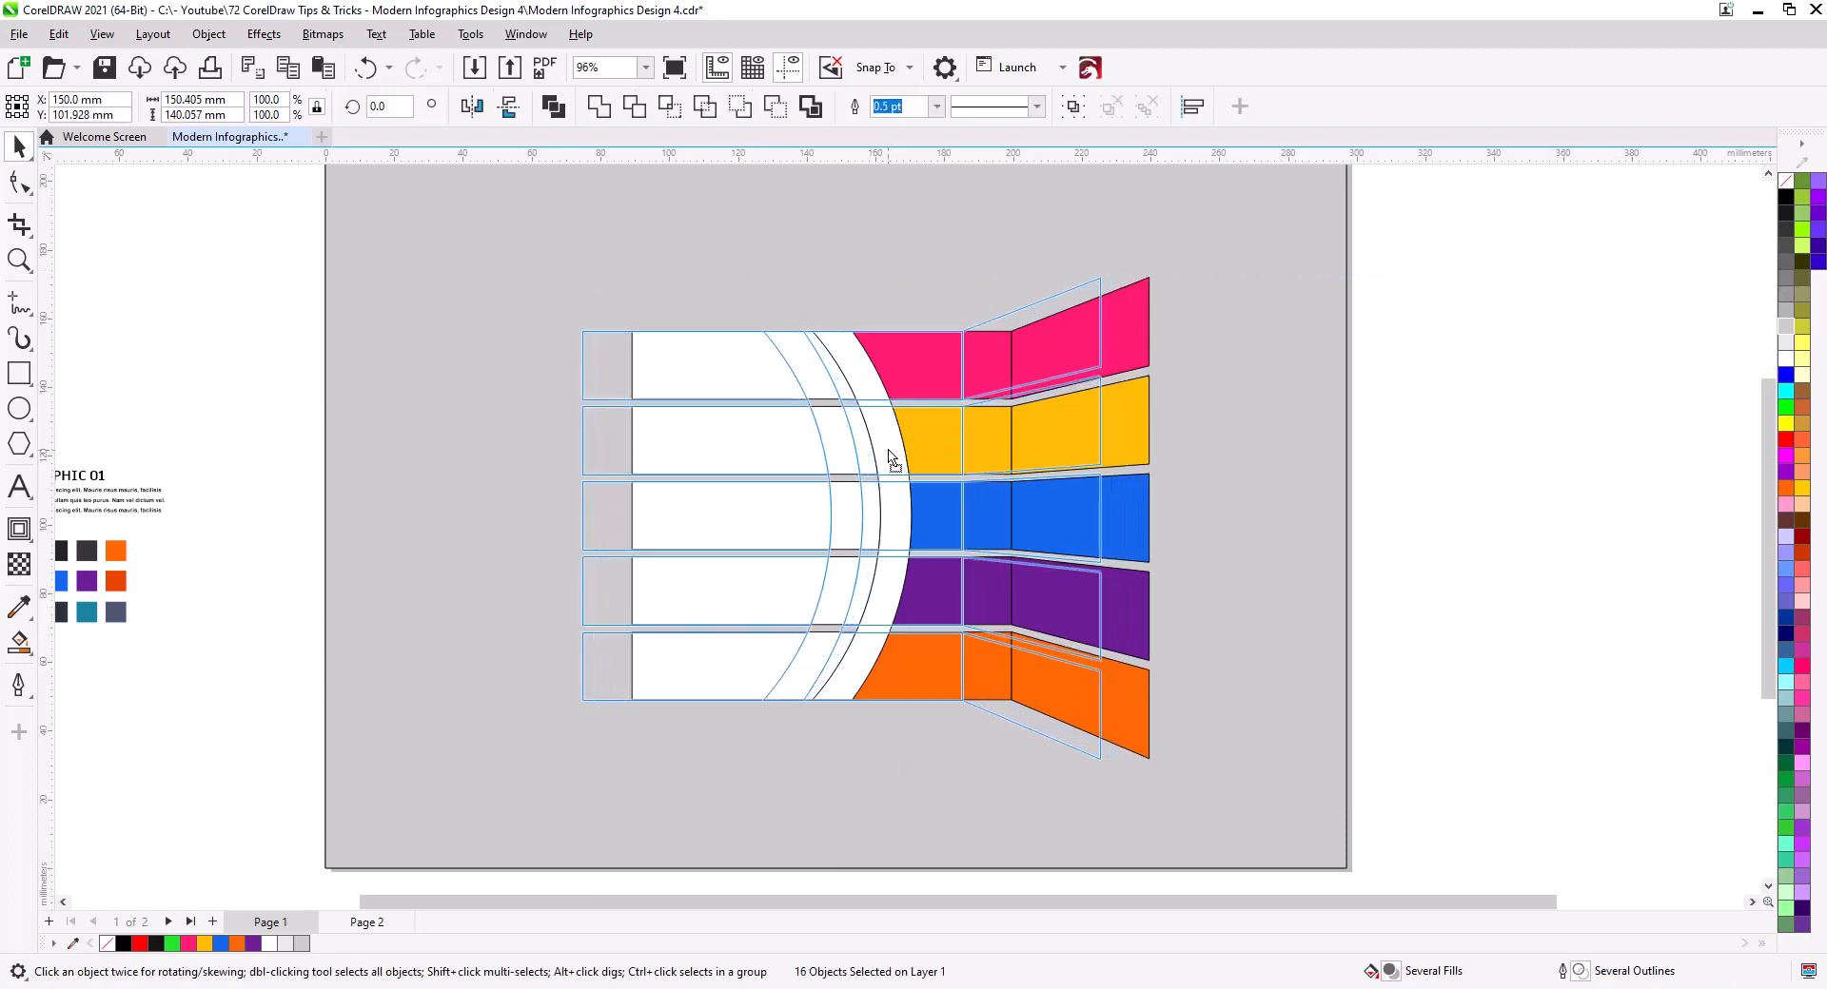
left_click(228, 379)
Shorten the white inner segments of the second and third bars from their left ends, by about 24 mm and 16 mm
scroll(773, 487, "up", 1)
scroll(837, 525, "up", 1)
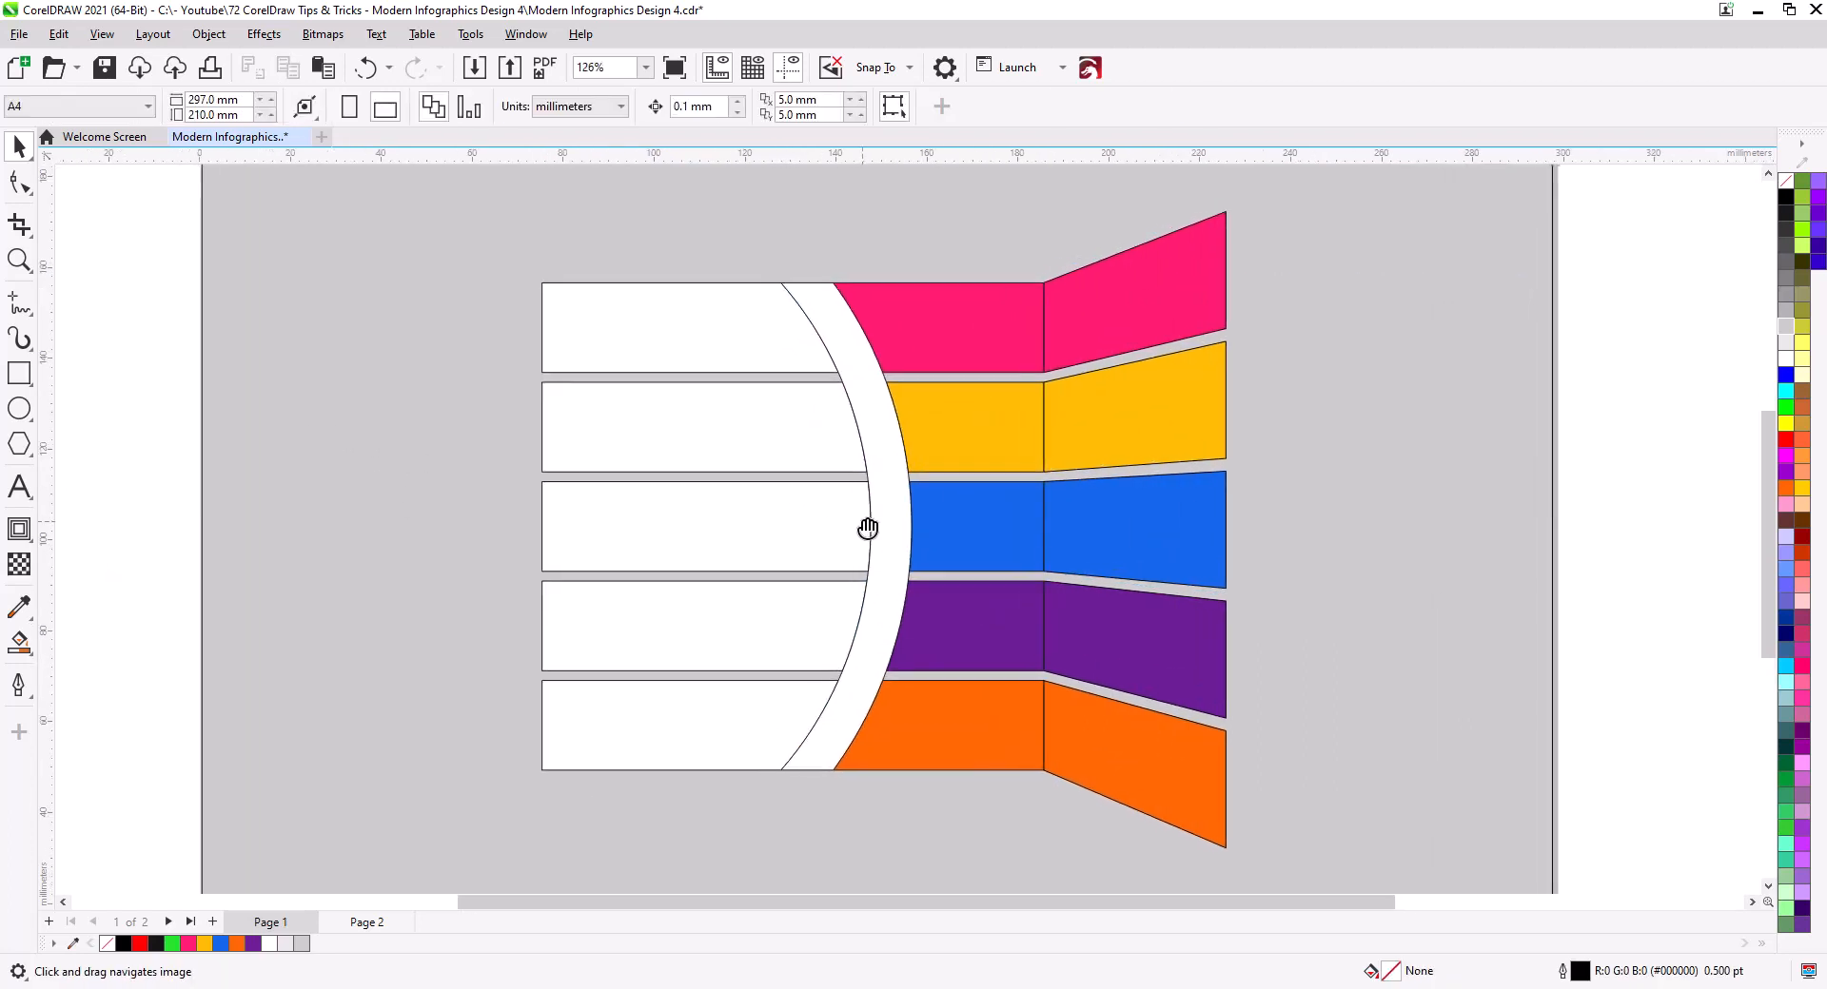
left_click(700, 425)
left_click(19, 182)
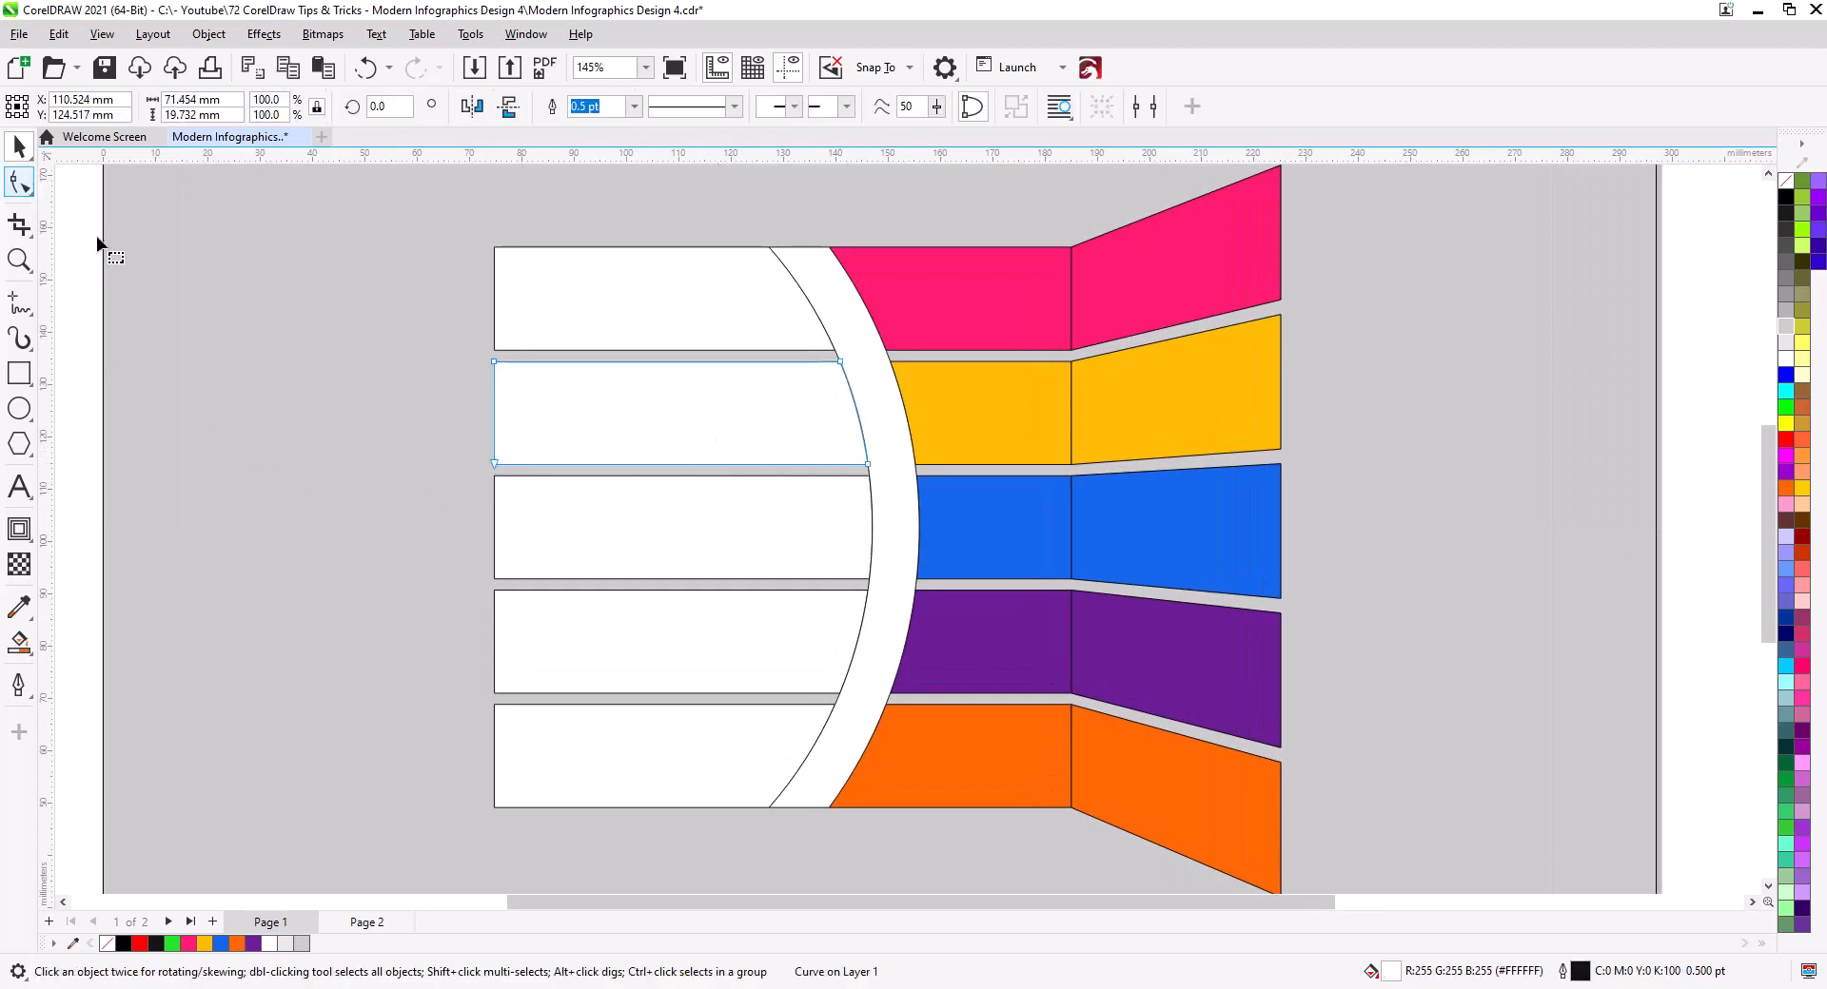
left_click_drag(496, 464, 623, 466)
left_click(490, 516)
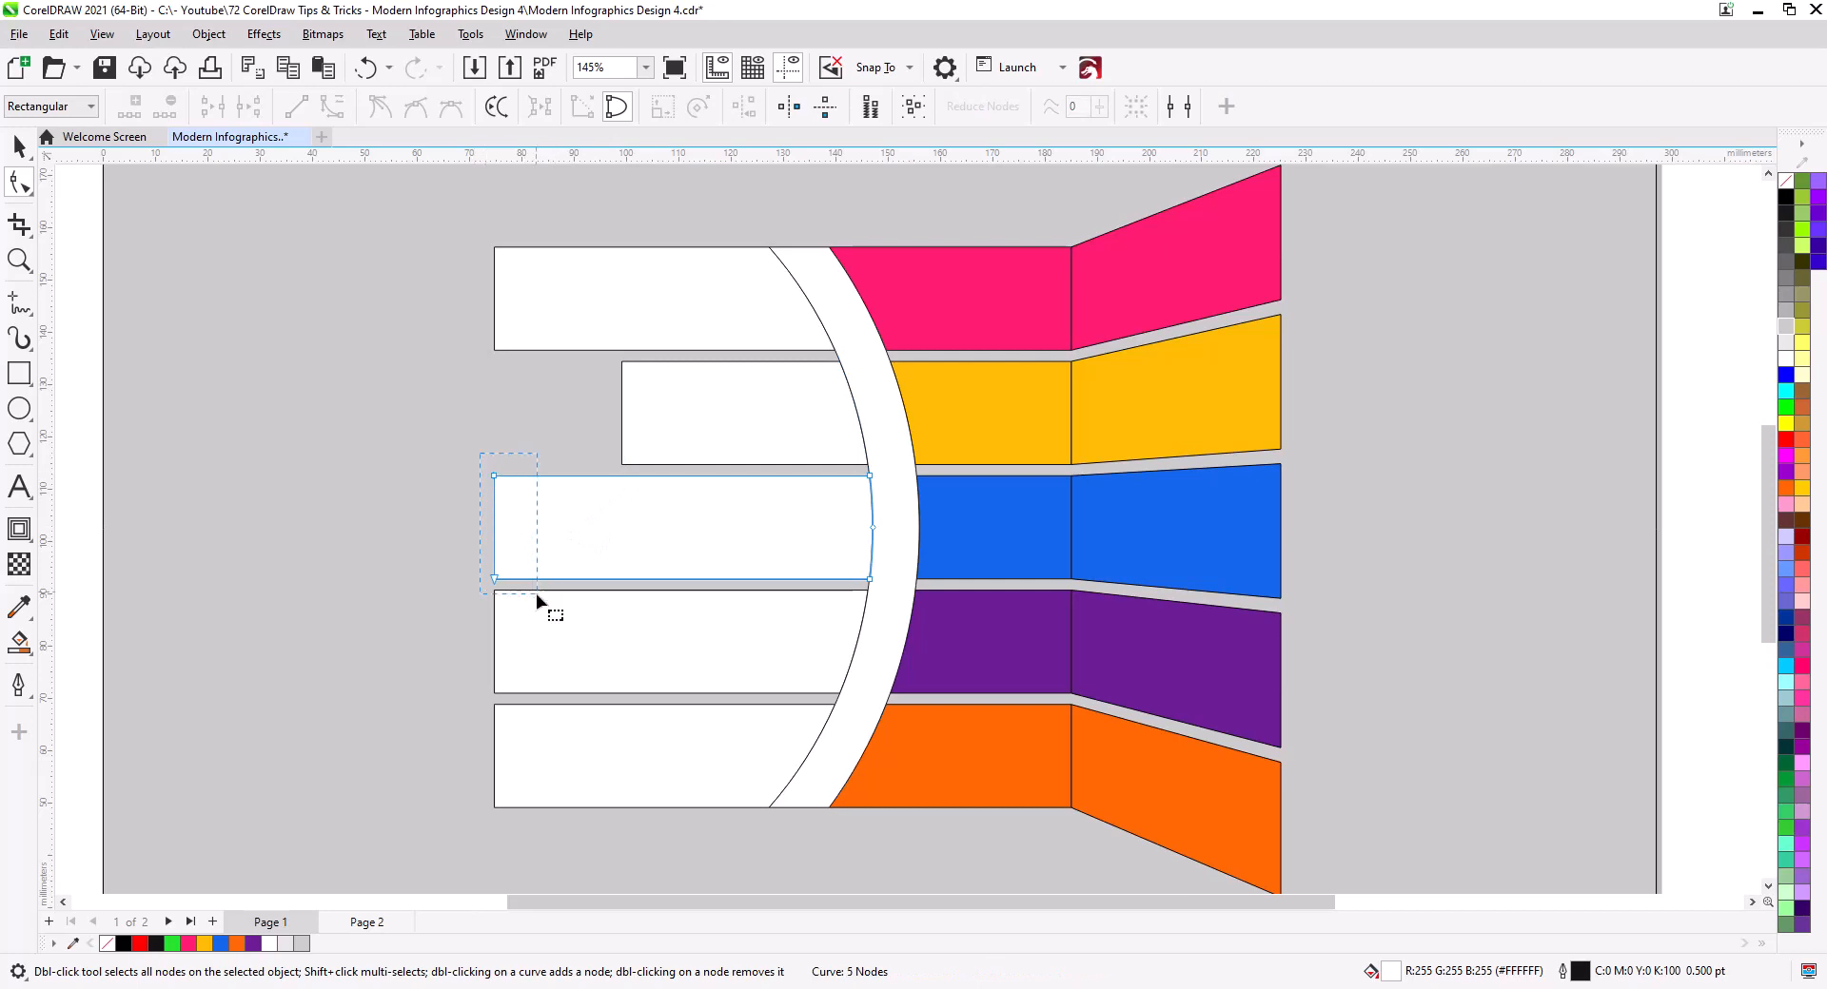
left_click_drag(535, 593, 579, 585)
Shorten the left ends of the fourth, fifth and top white segments by about 19 mm, 9 mm and 8 mm
left_click(504, 637)
left_click_drag(464, 614, 596, 697)
left_click(571, 766)
left_click_drag(455, 666, 543, 809)
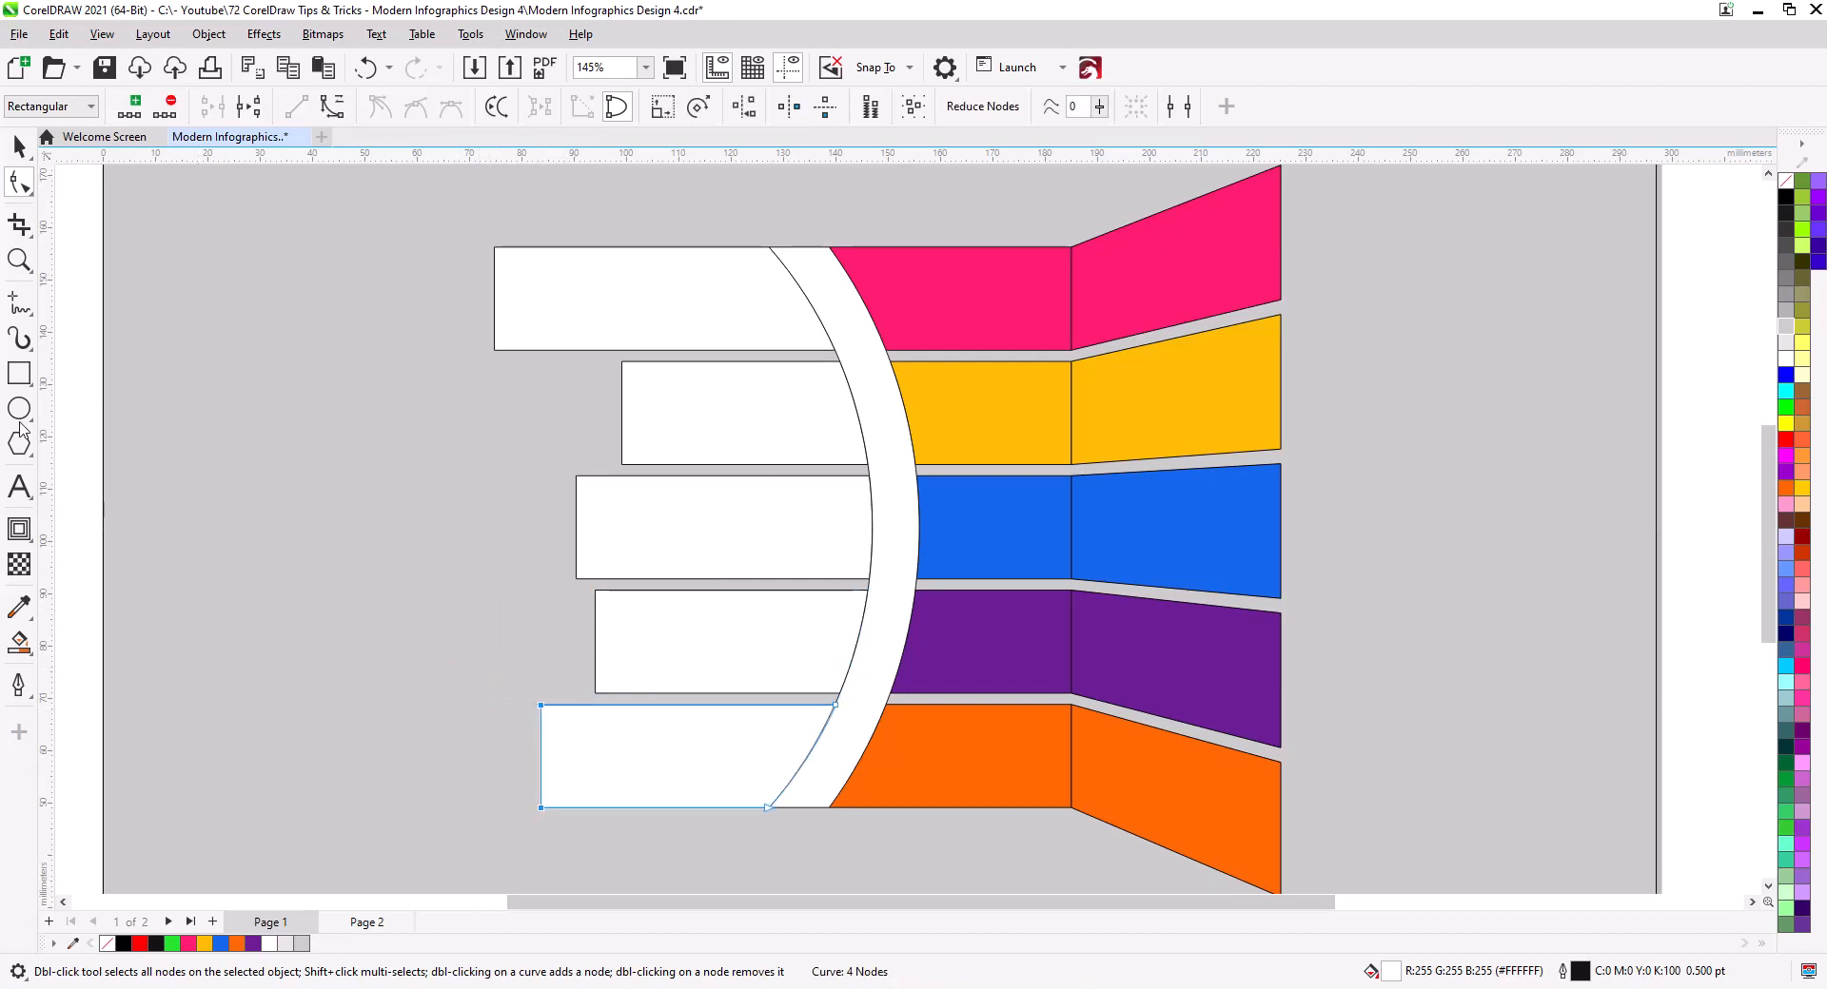
left_click(528, 321)
left_click_drag(443, 193, 538, 357)
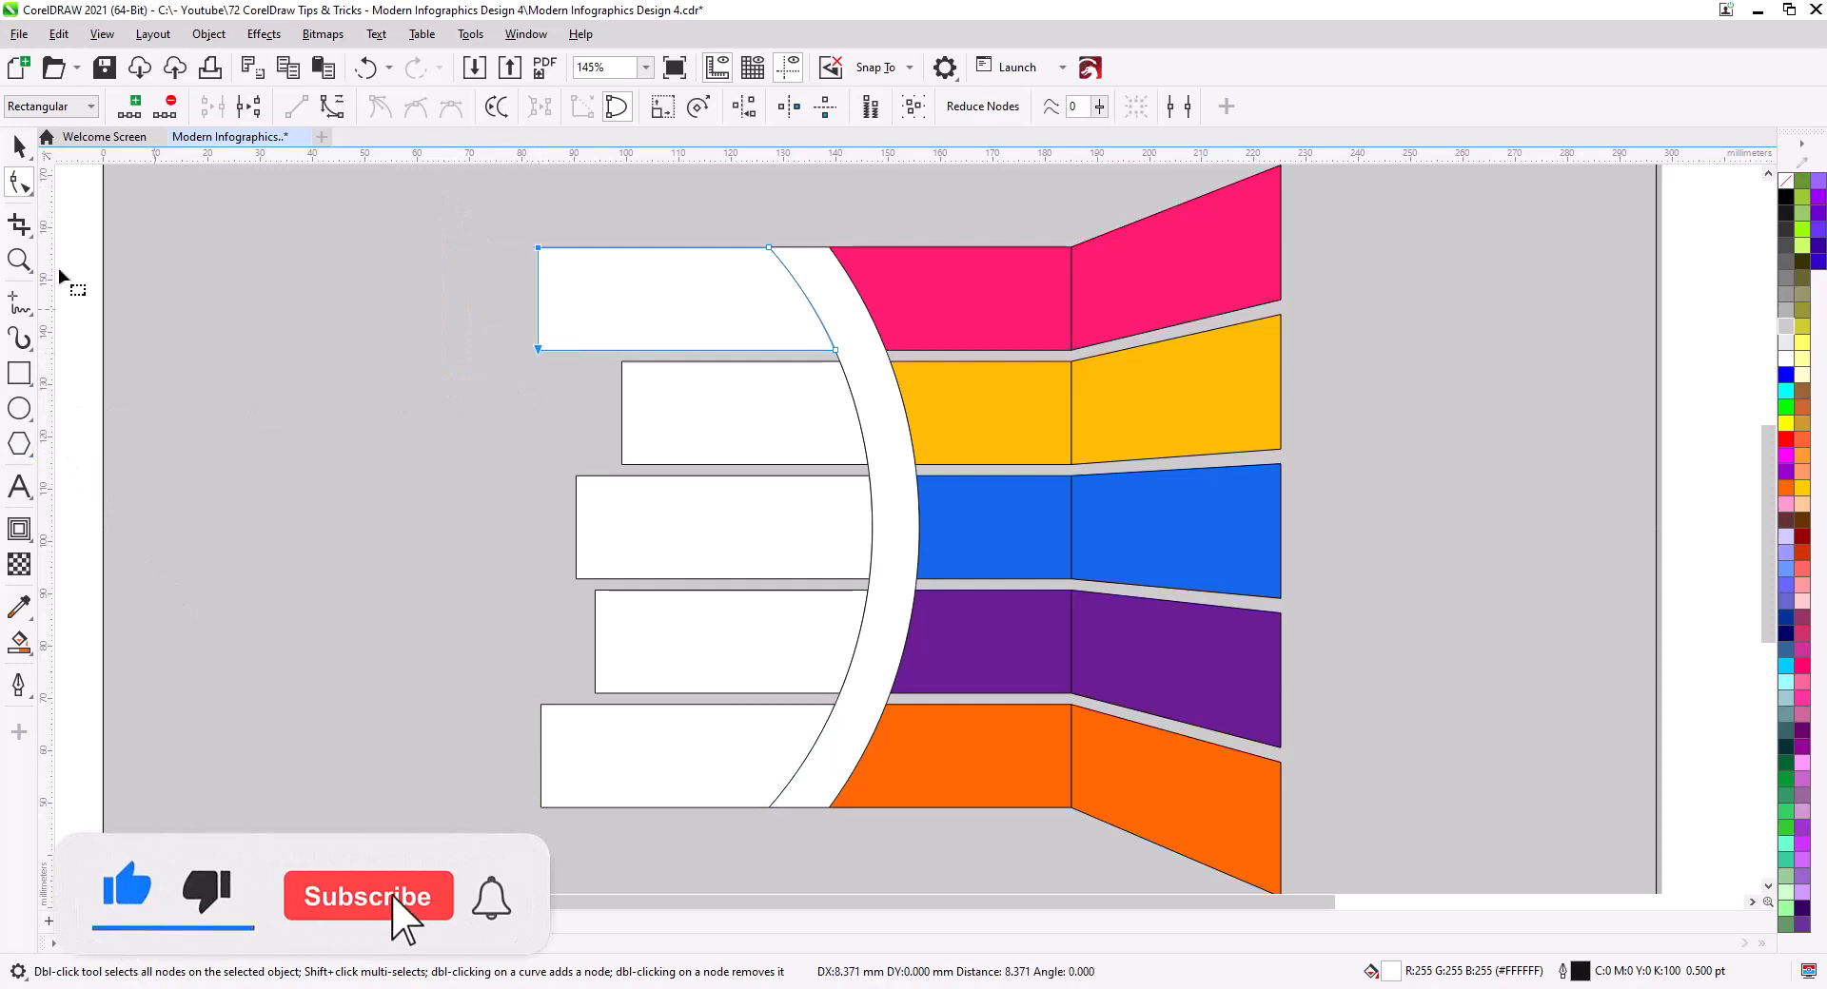
key("space")
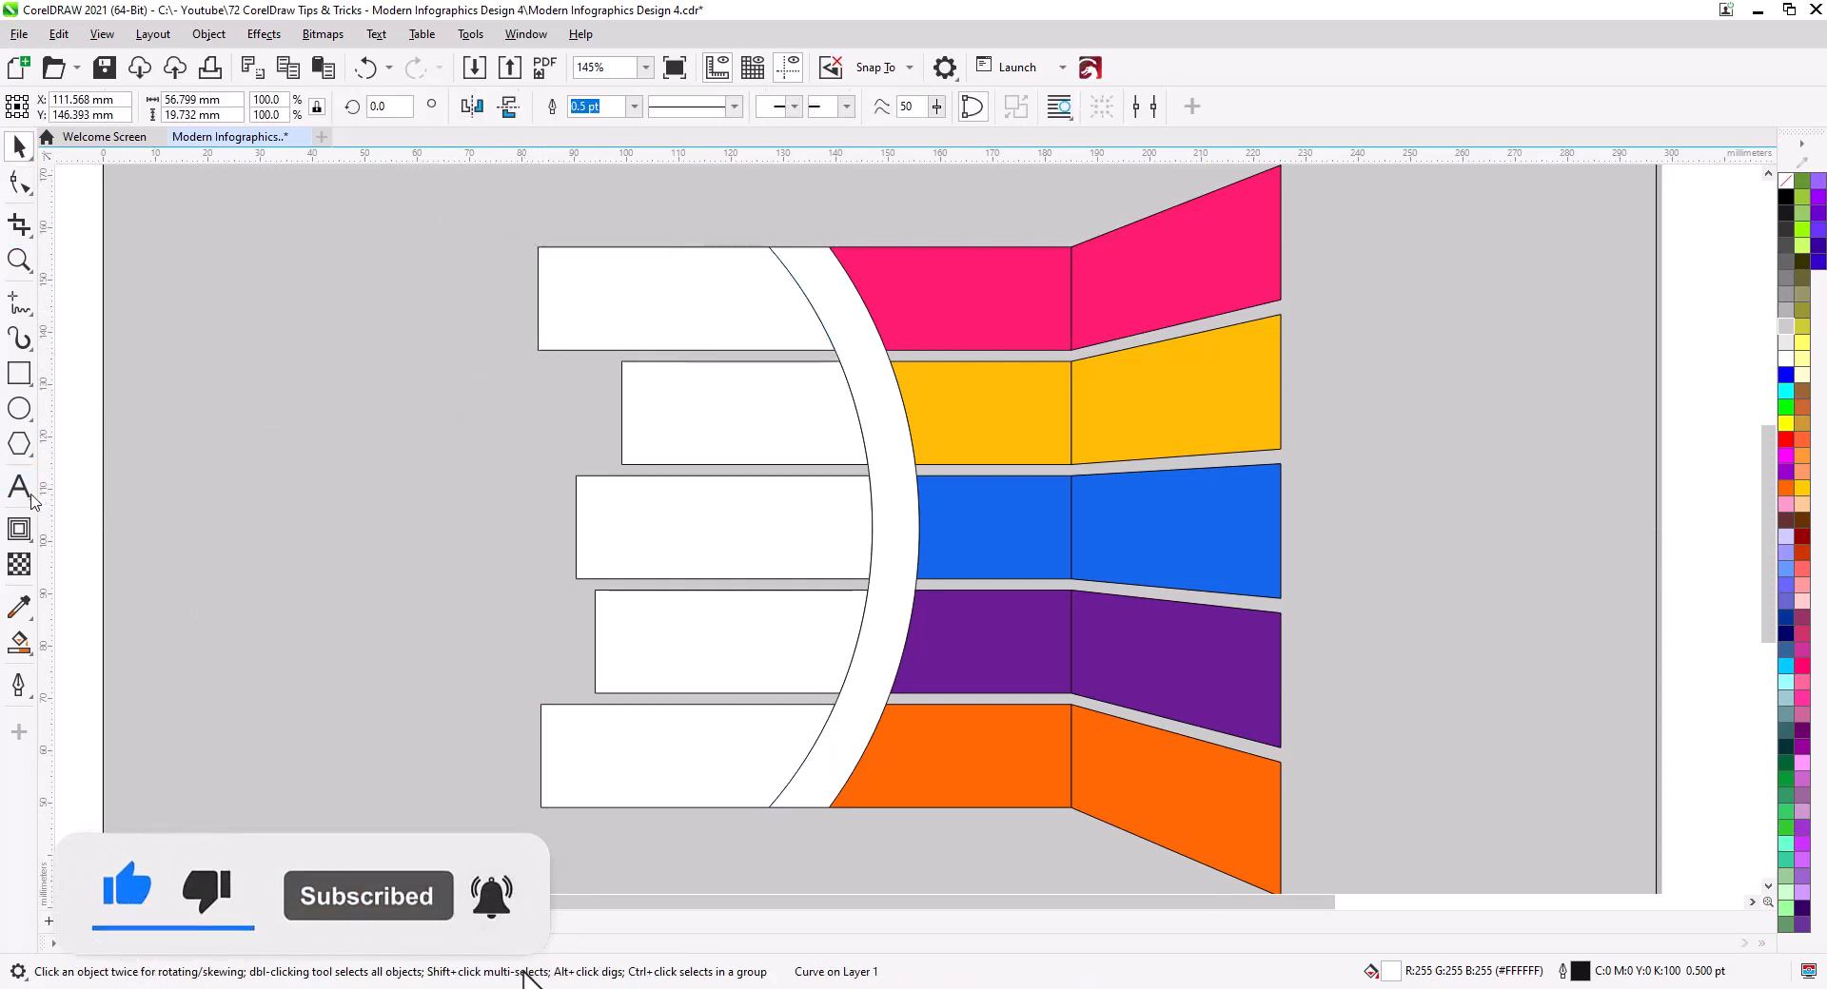
Add the number 1 as bold 24 pt Arial text on the grey background beside the bars
left_click(19, 486)
left_click(332, 369)
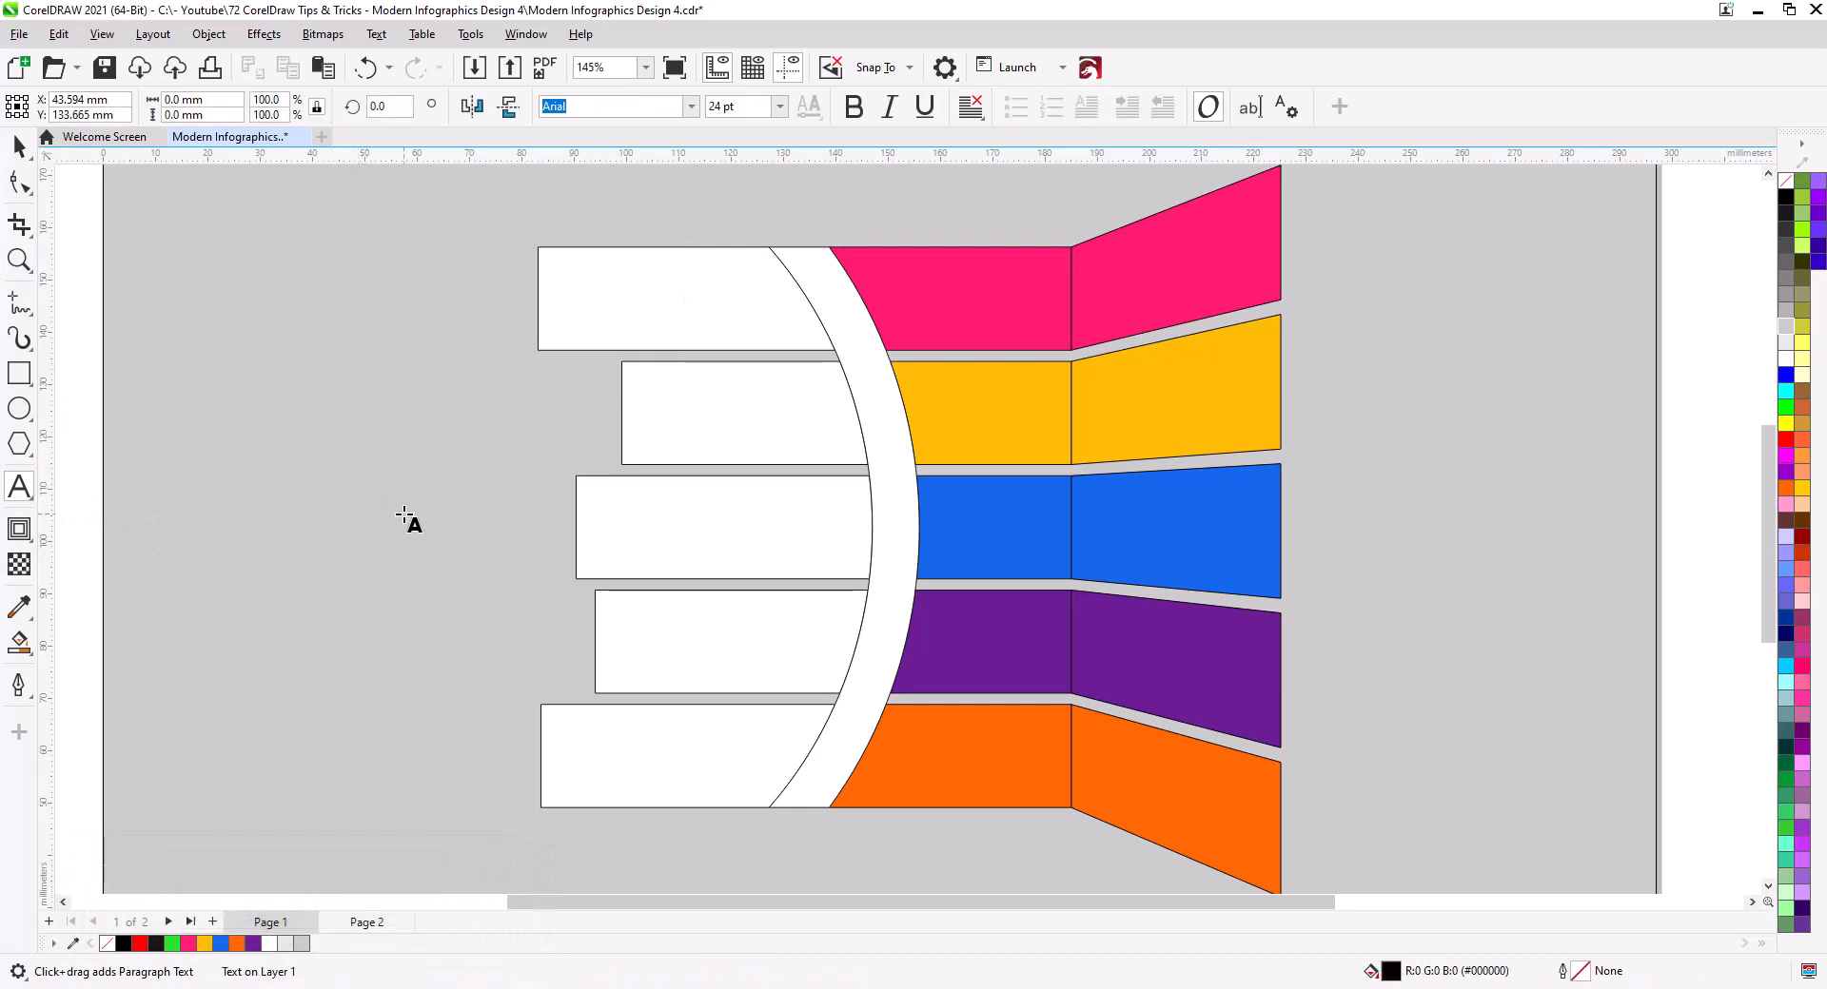
type("1")
key("Escape")
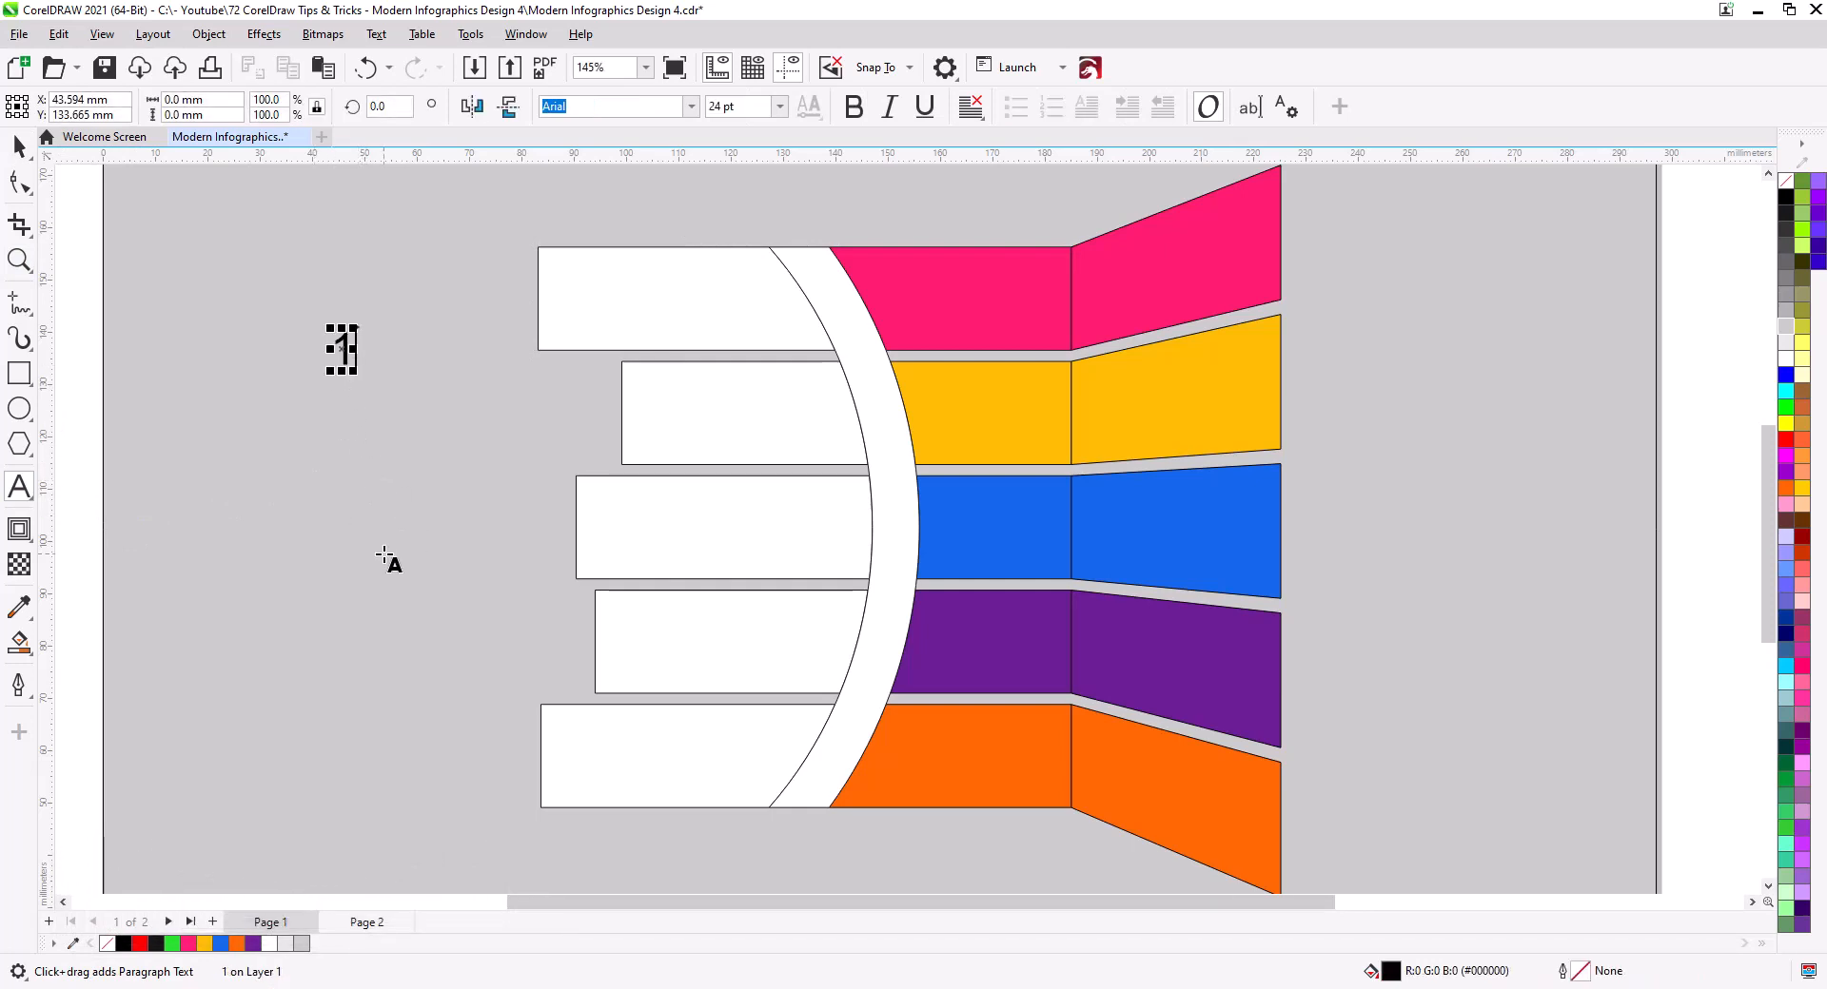
left_click(19, 145)
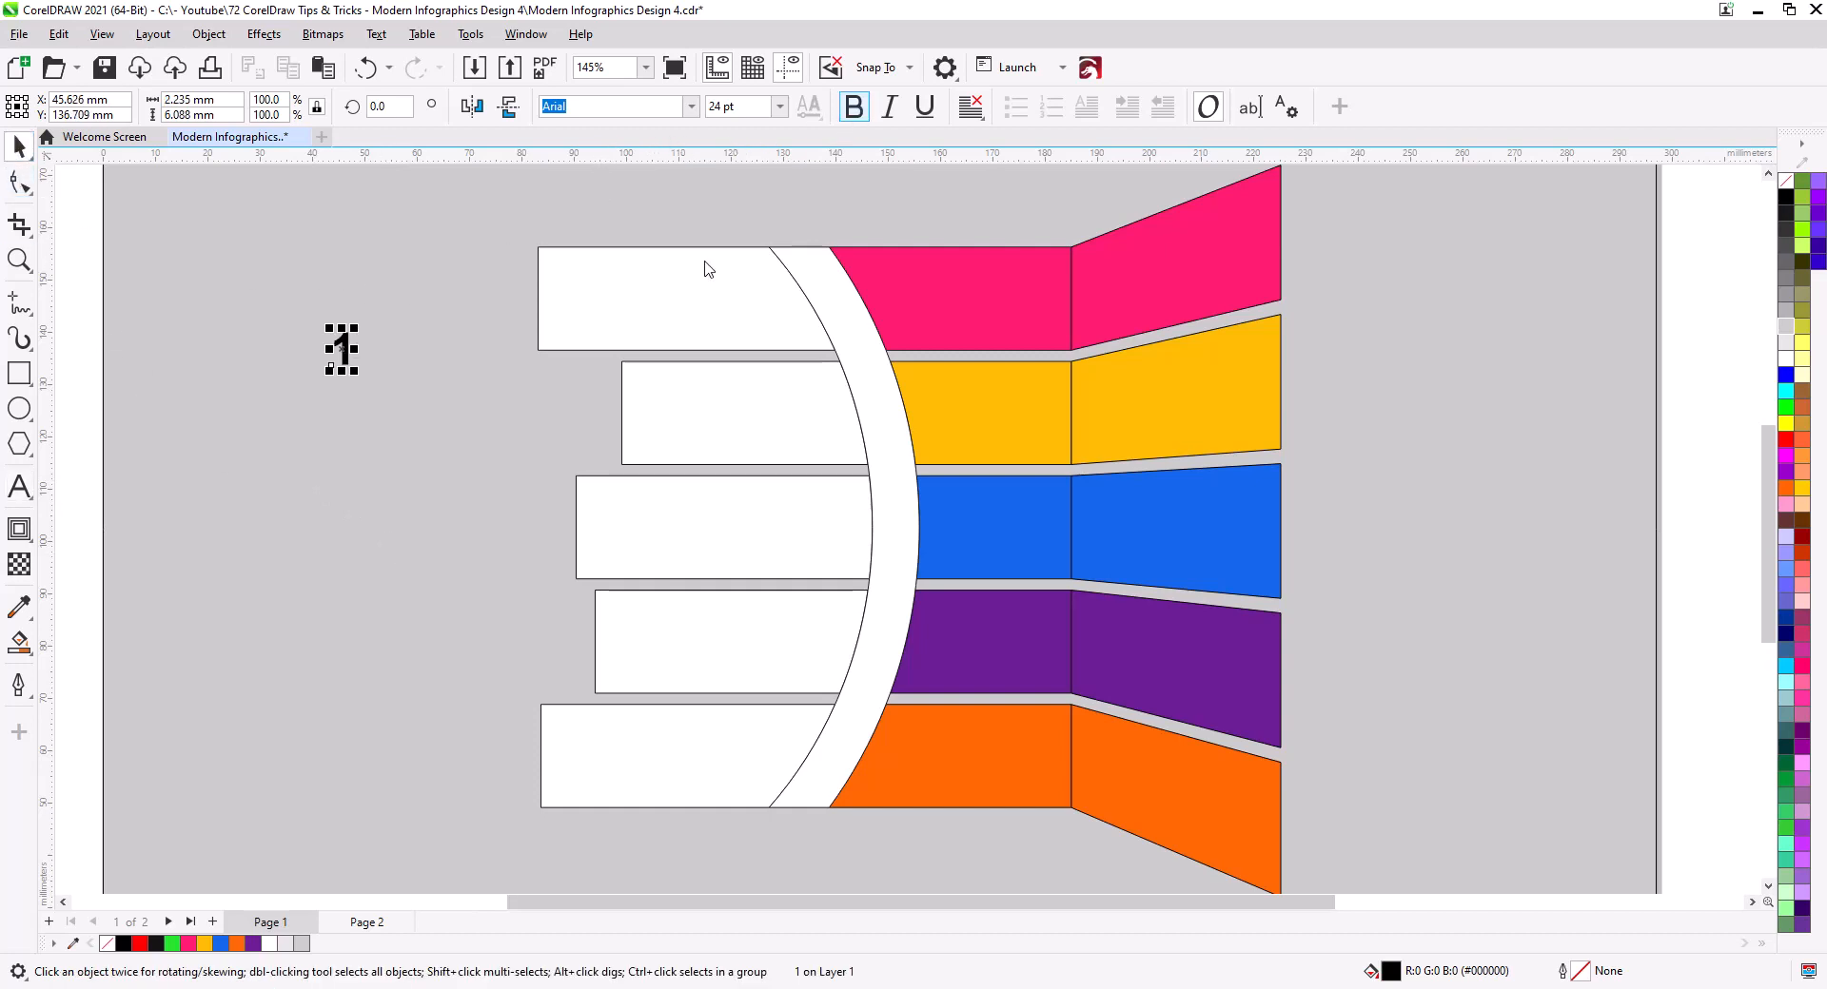
Enlarge the number 1 to about 77 pt and place it against the left end of the top bar
left_click_drag(354, 372, 502, 490)
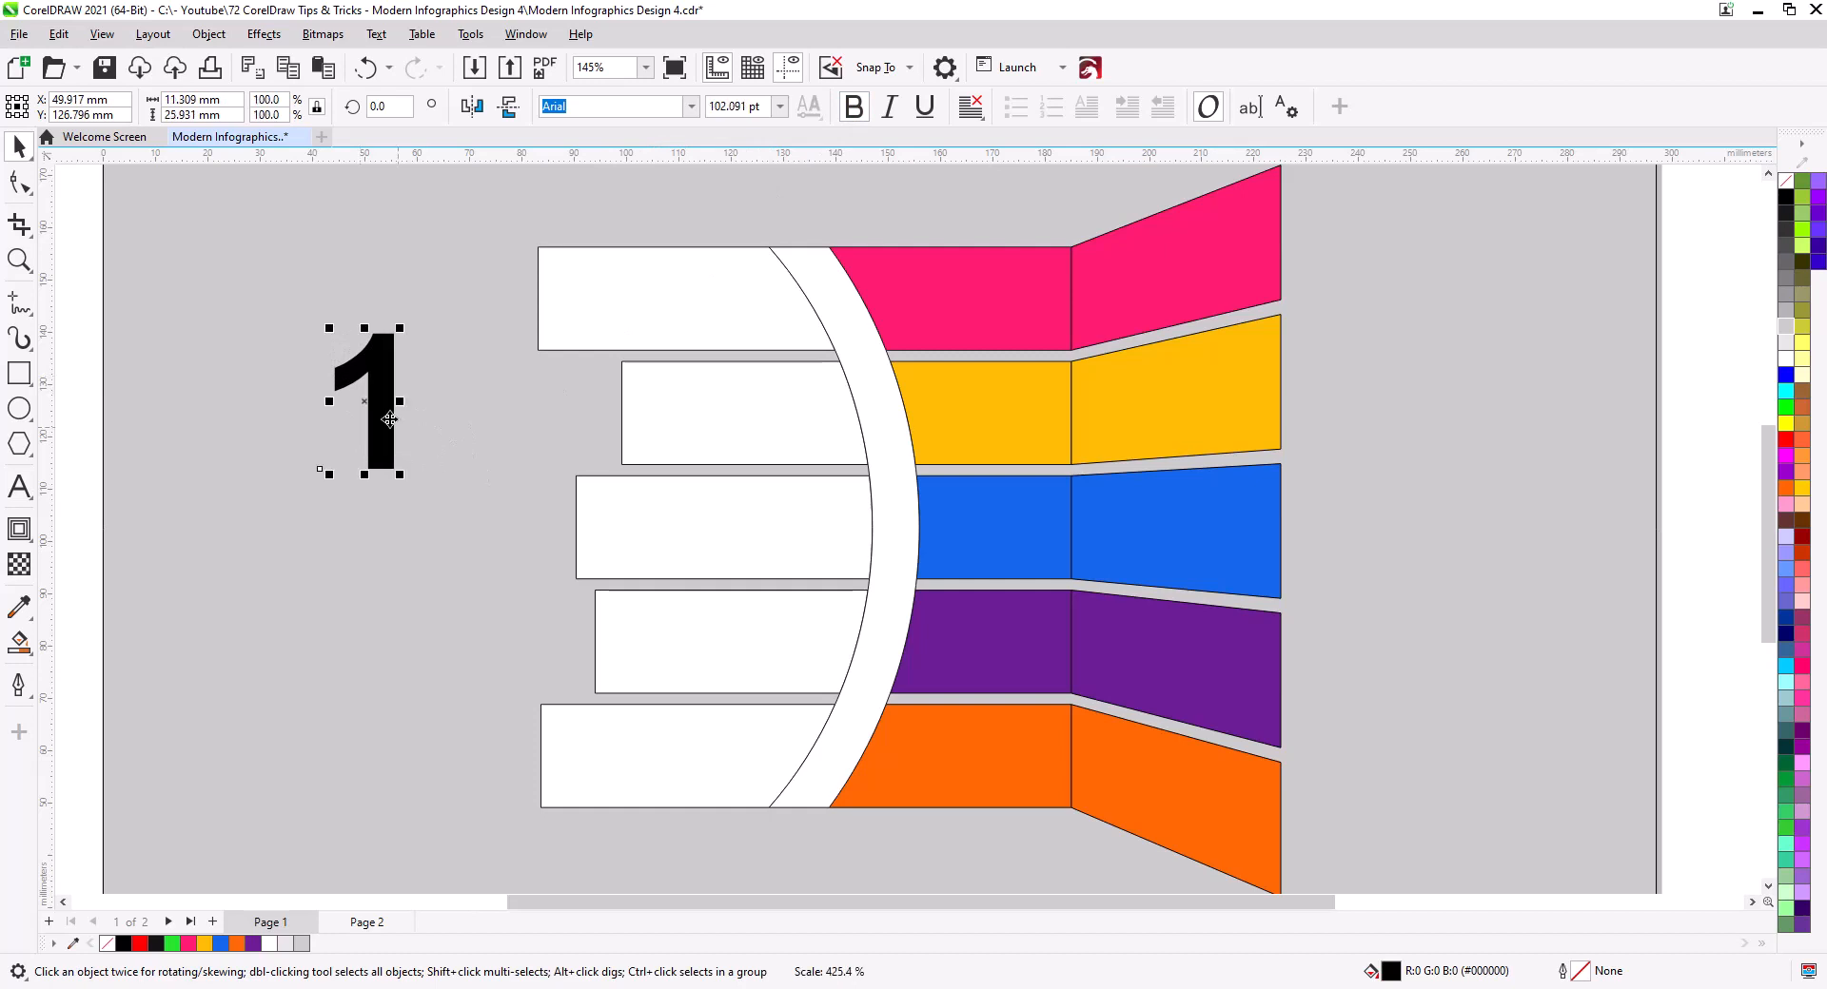
left_click_drag(374, 418, 515, 328)
mouse_move(468, 390)
left_mouse_down()
mouse_move(477, 379)
mouse_move(476, 400)
left_mouse_up()
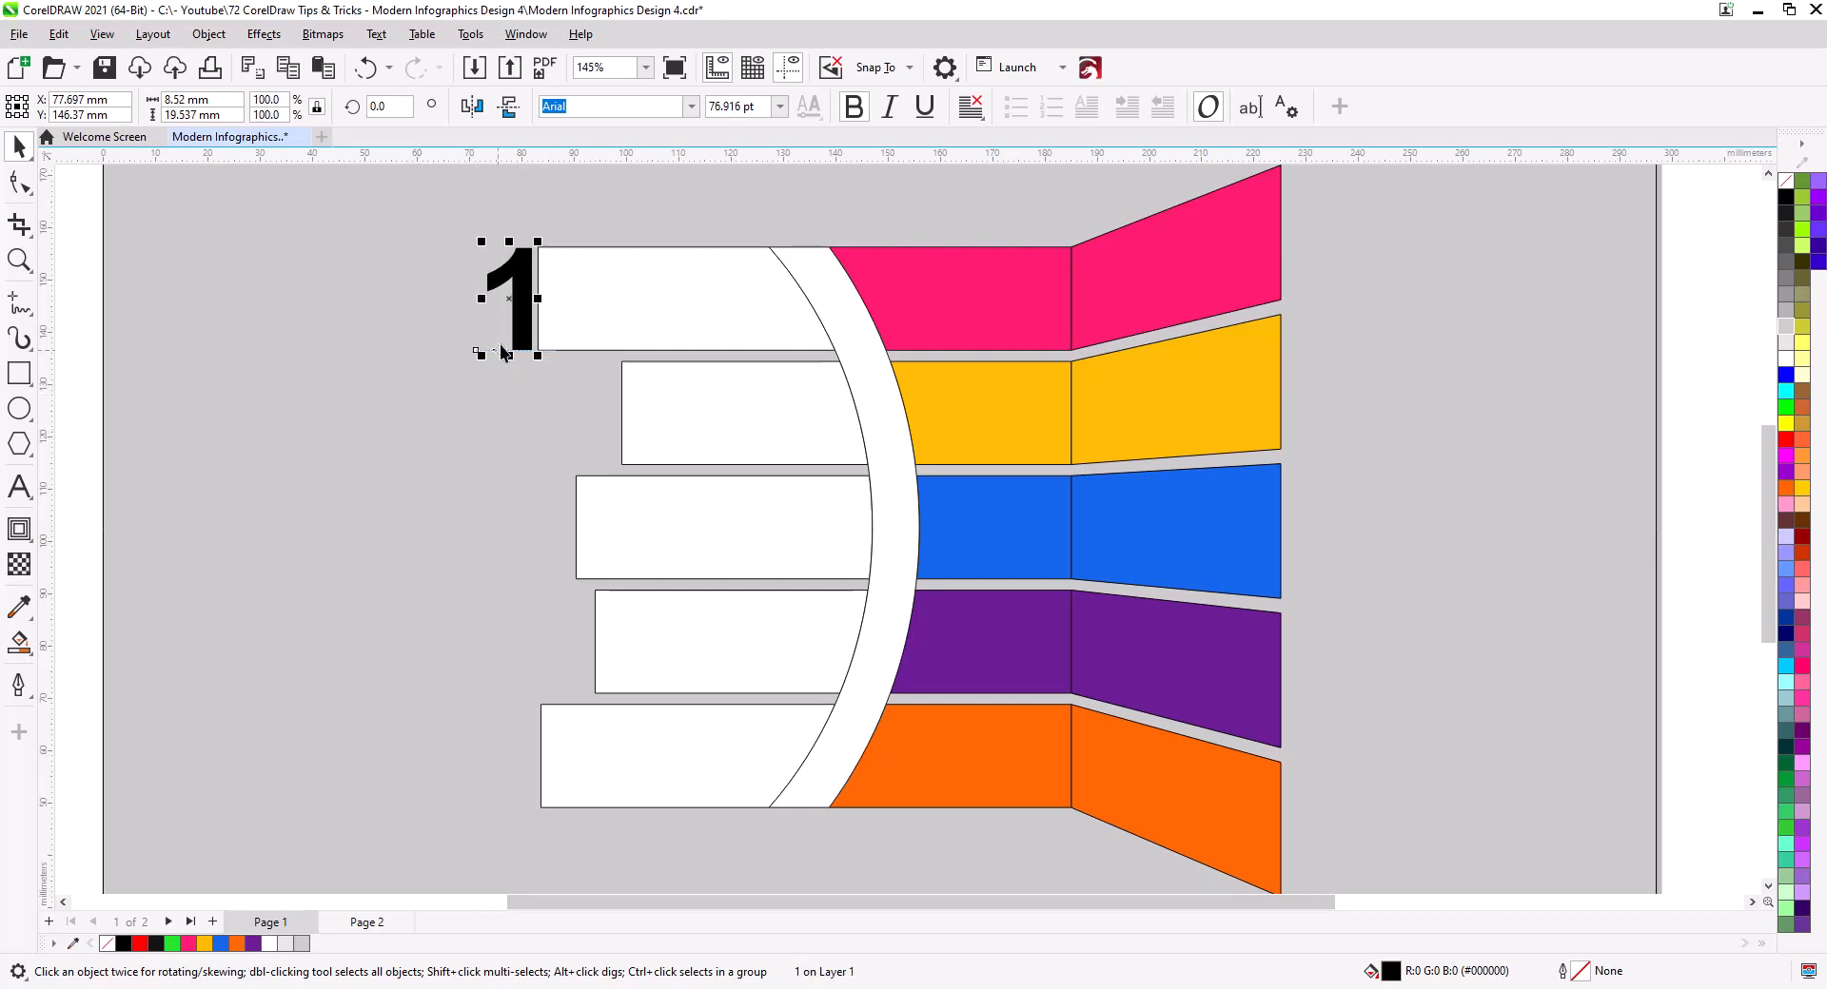
Duplicate the number 1 straight down beside the second bar and change the copy to 2
left_click_drag(529, 336, 524, 437)
left_click(577, 479)
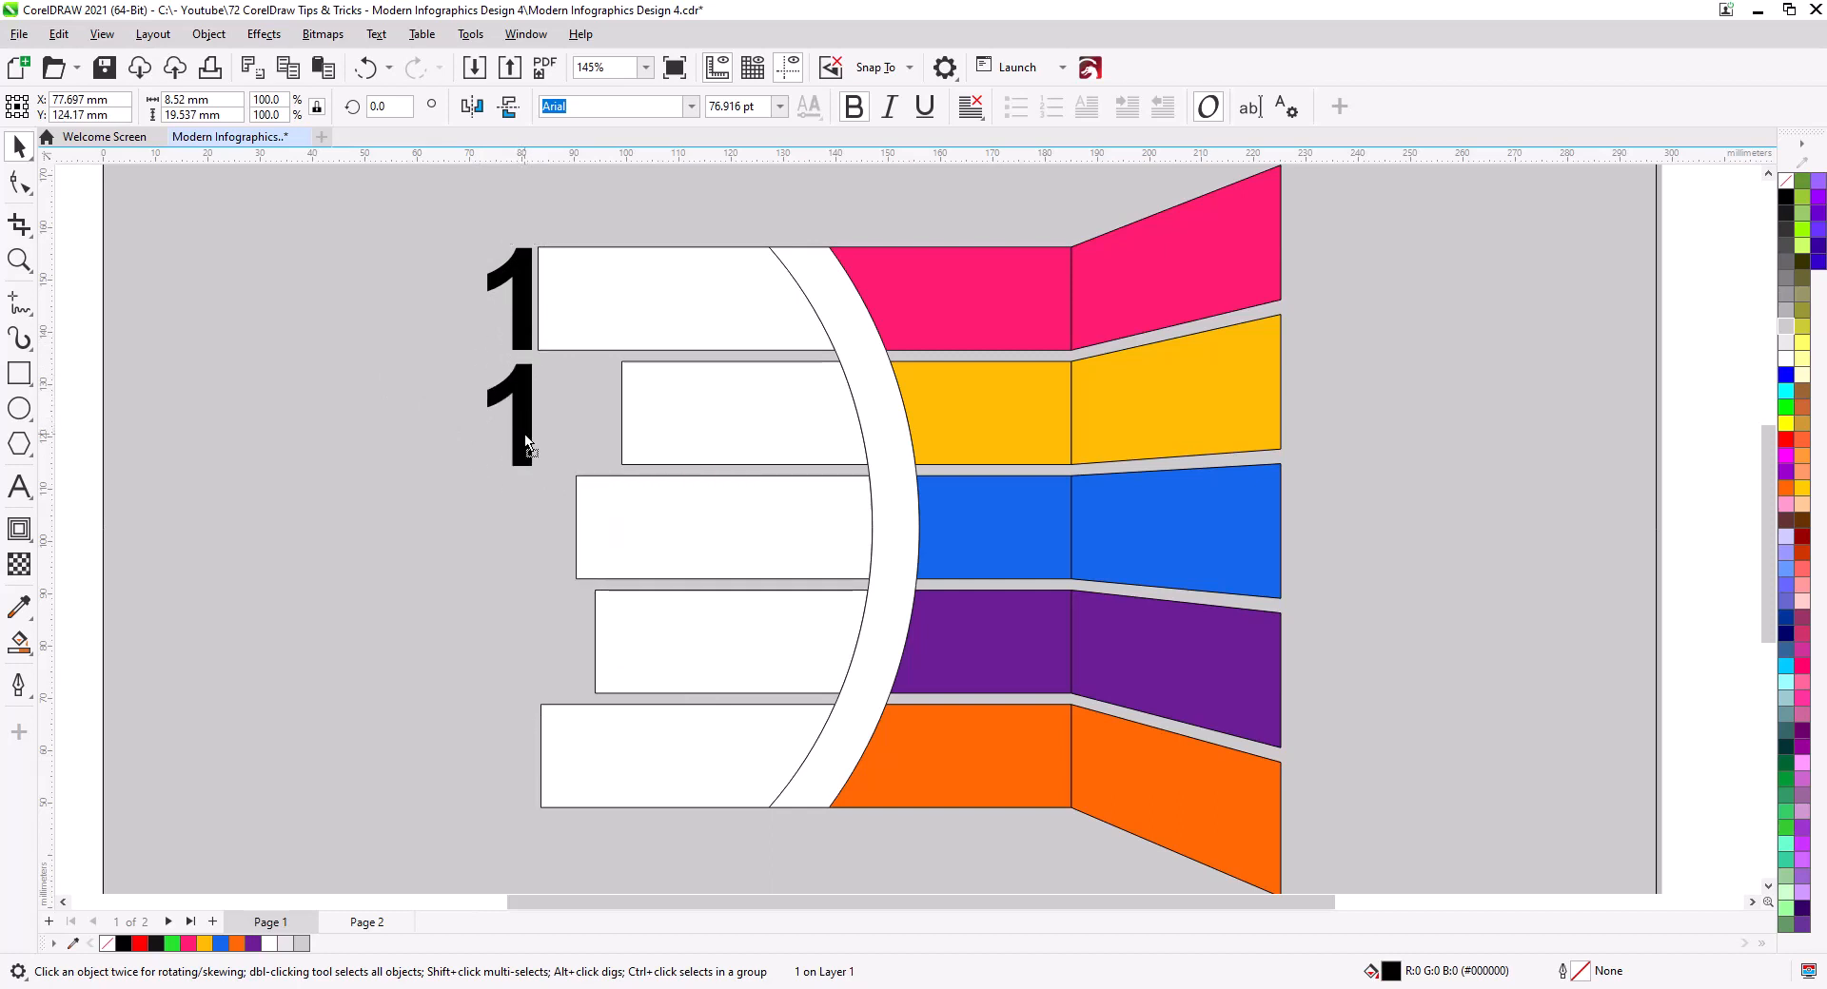
double_click(524, 437)
key("ctrl+a")
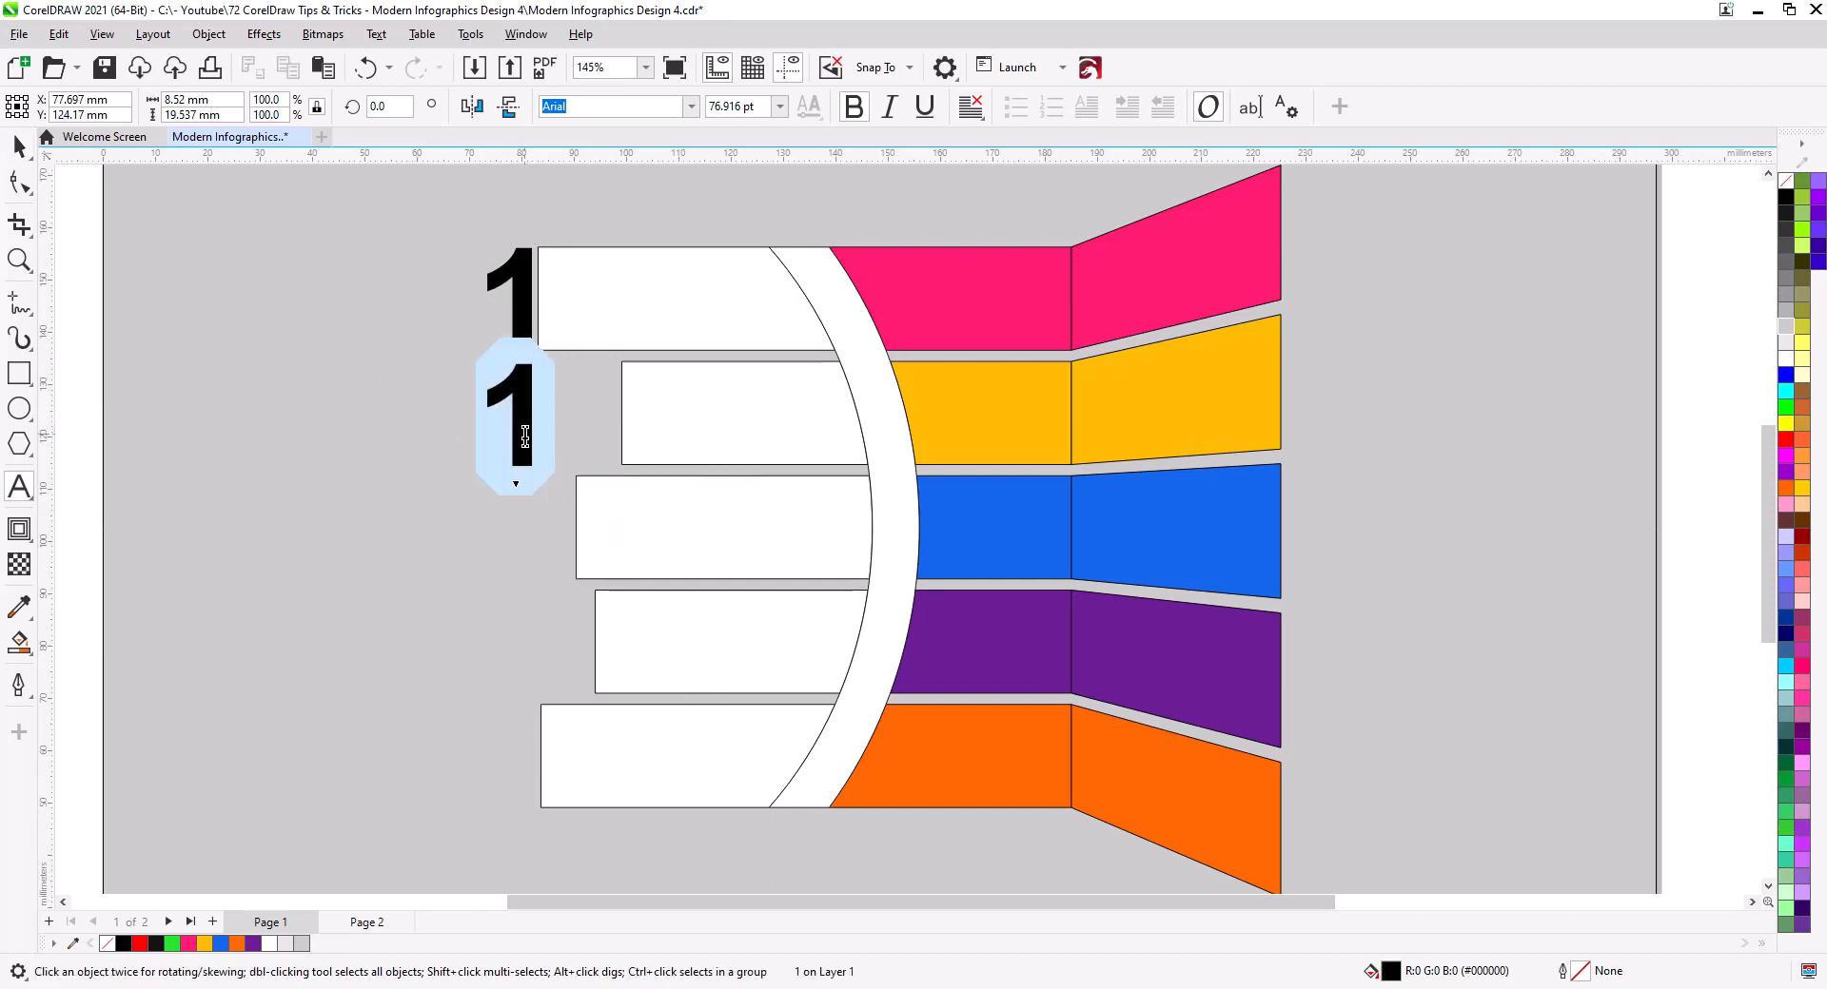
type("2")
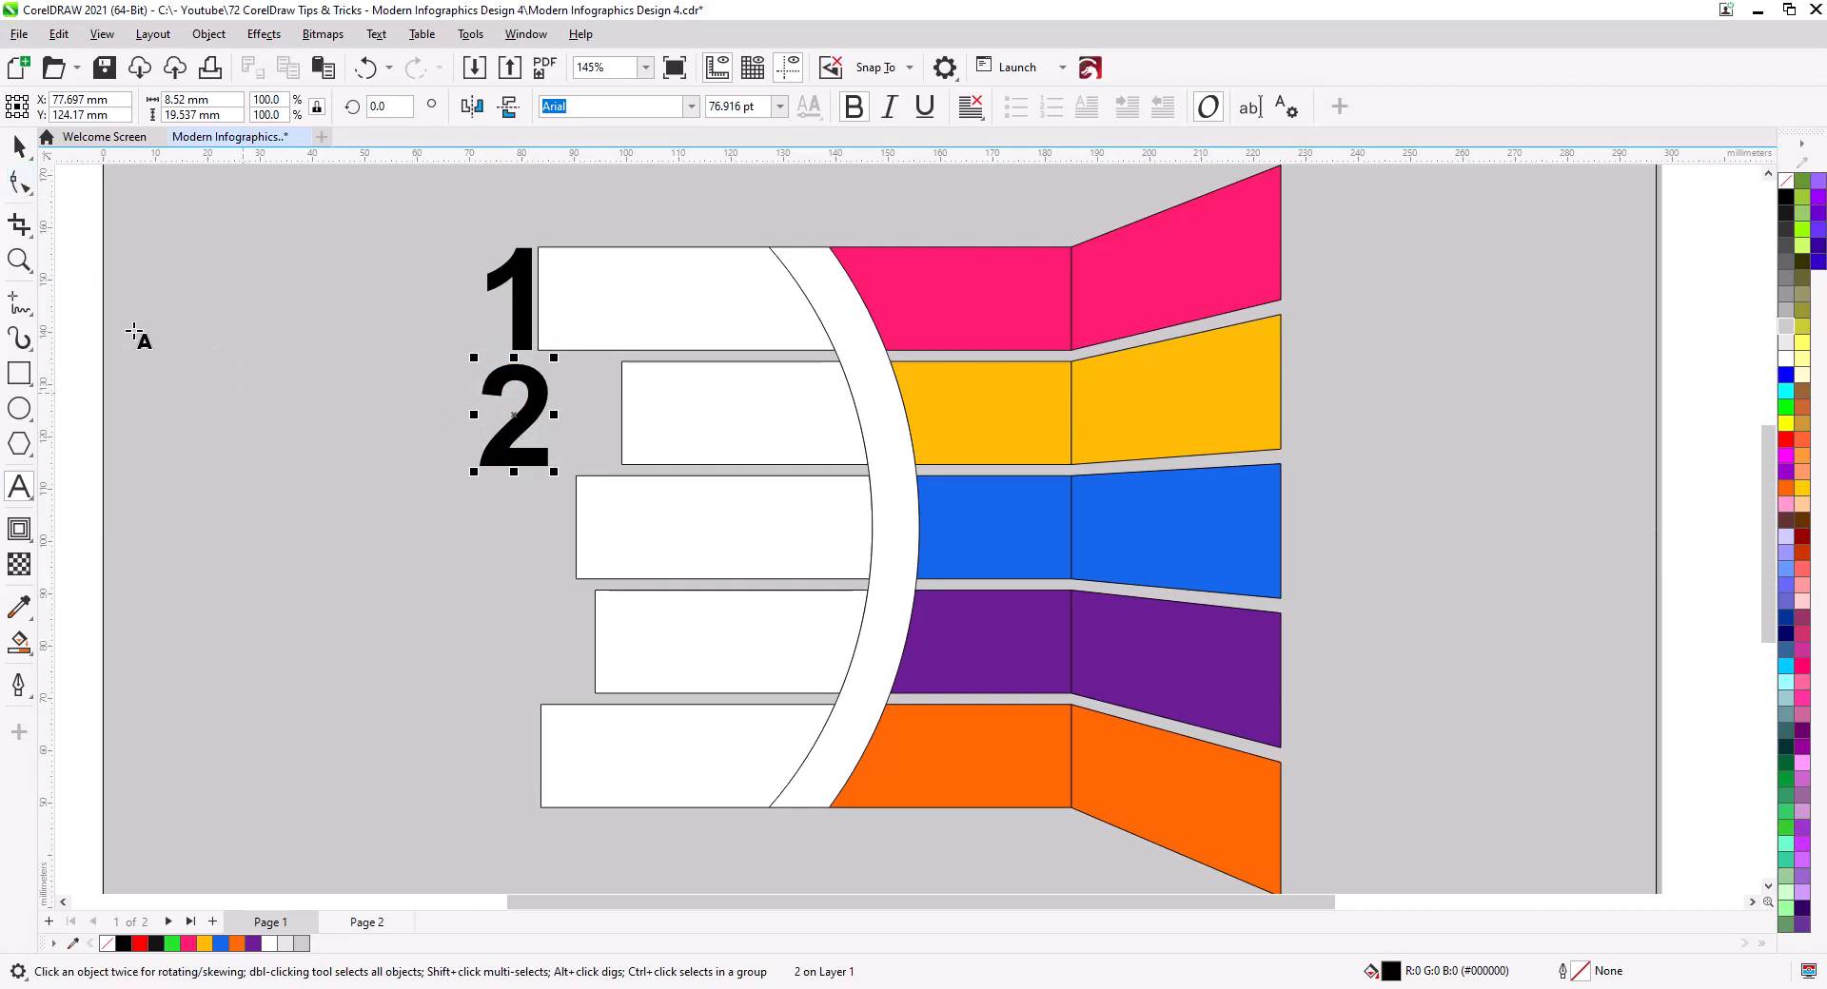
Add the numbers 3, 4 and 5 on separate lines below the 2 in the same text object
key("Return")
type("3")
key("Return")
type("4")
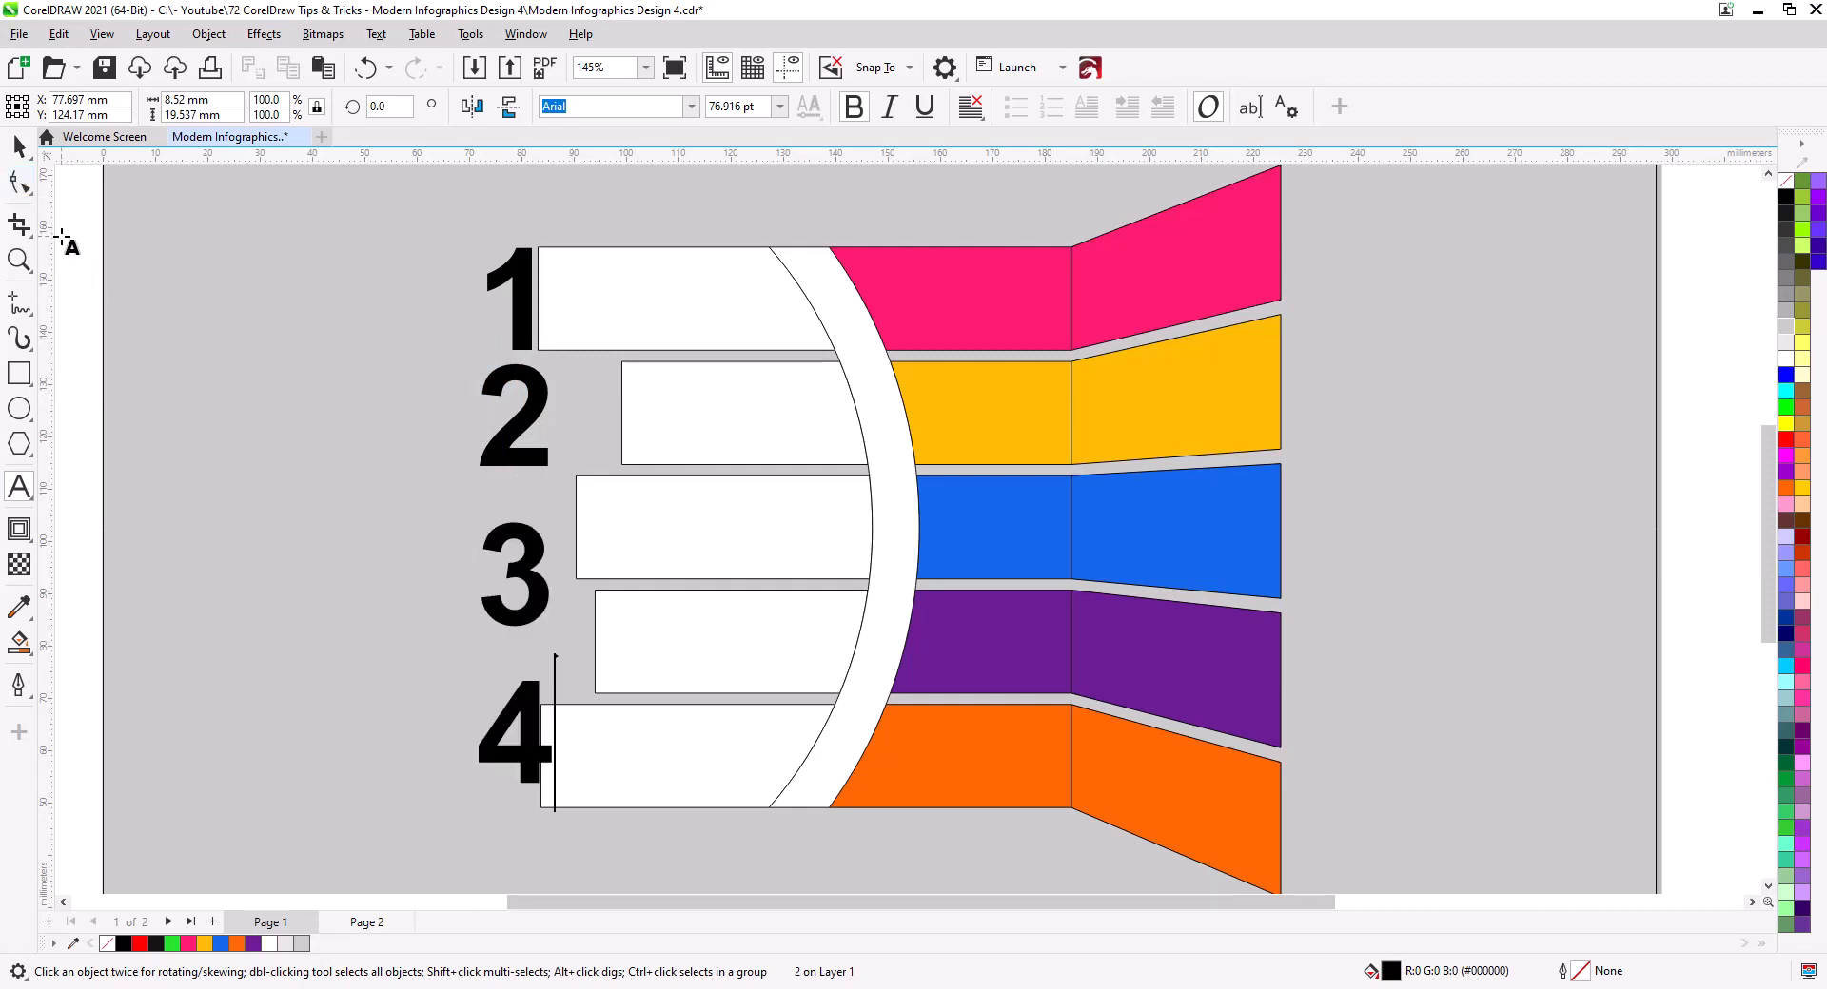
key("Return")
type("5")
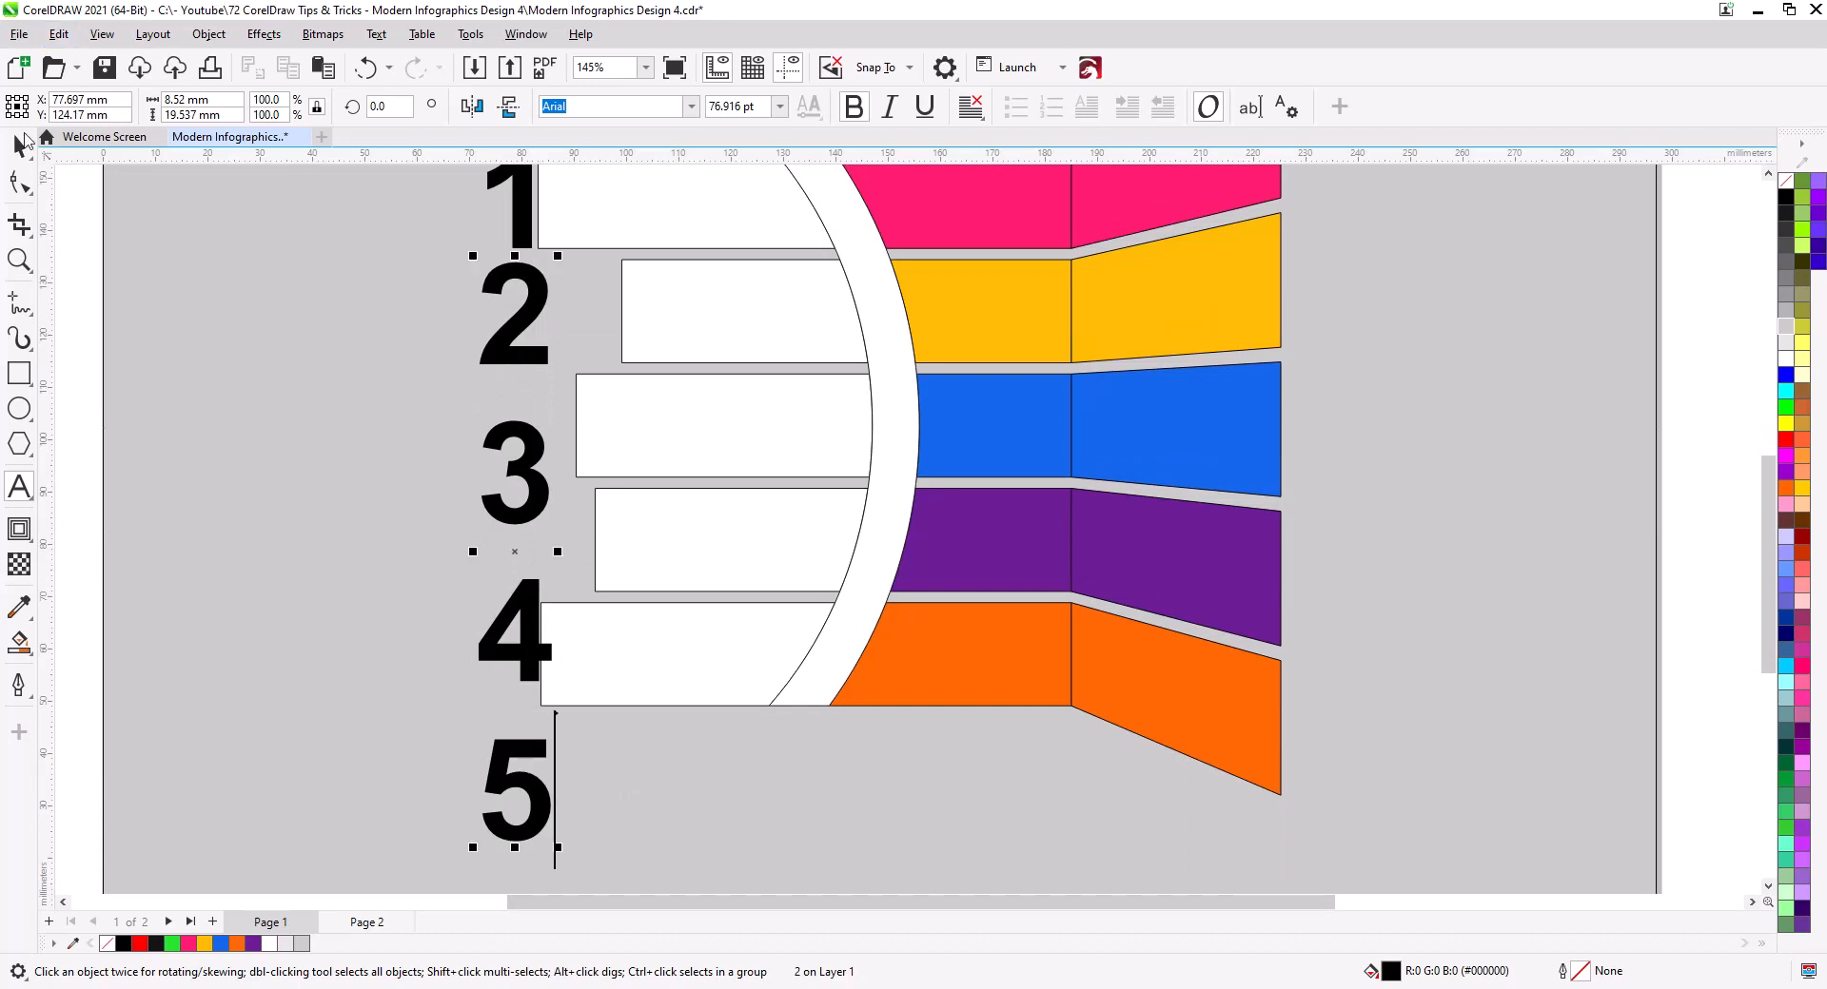
left_click(19, 146)
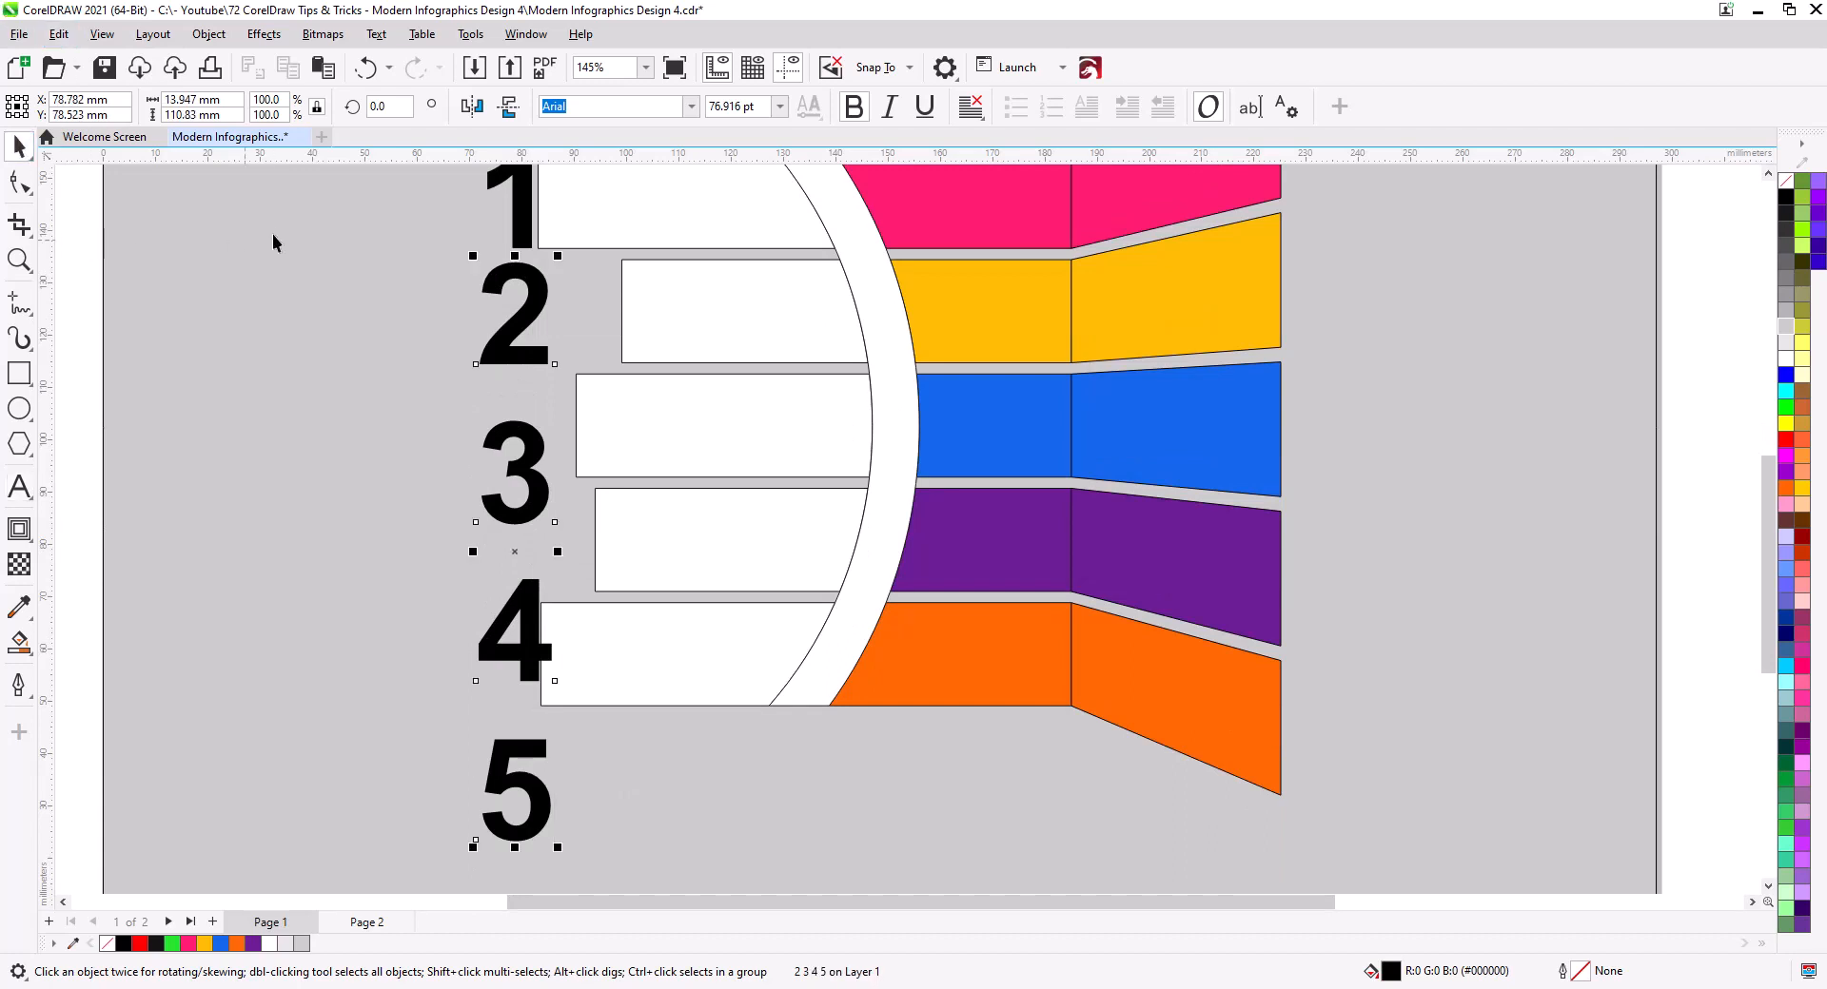
Break the 2–5 text apart into single numbers and centre the 2 vertically on the second bar's white segment
left_click(376, 37)
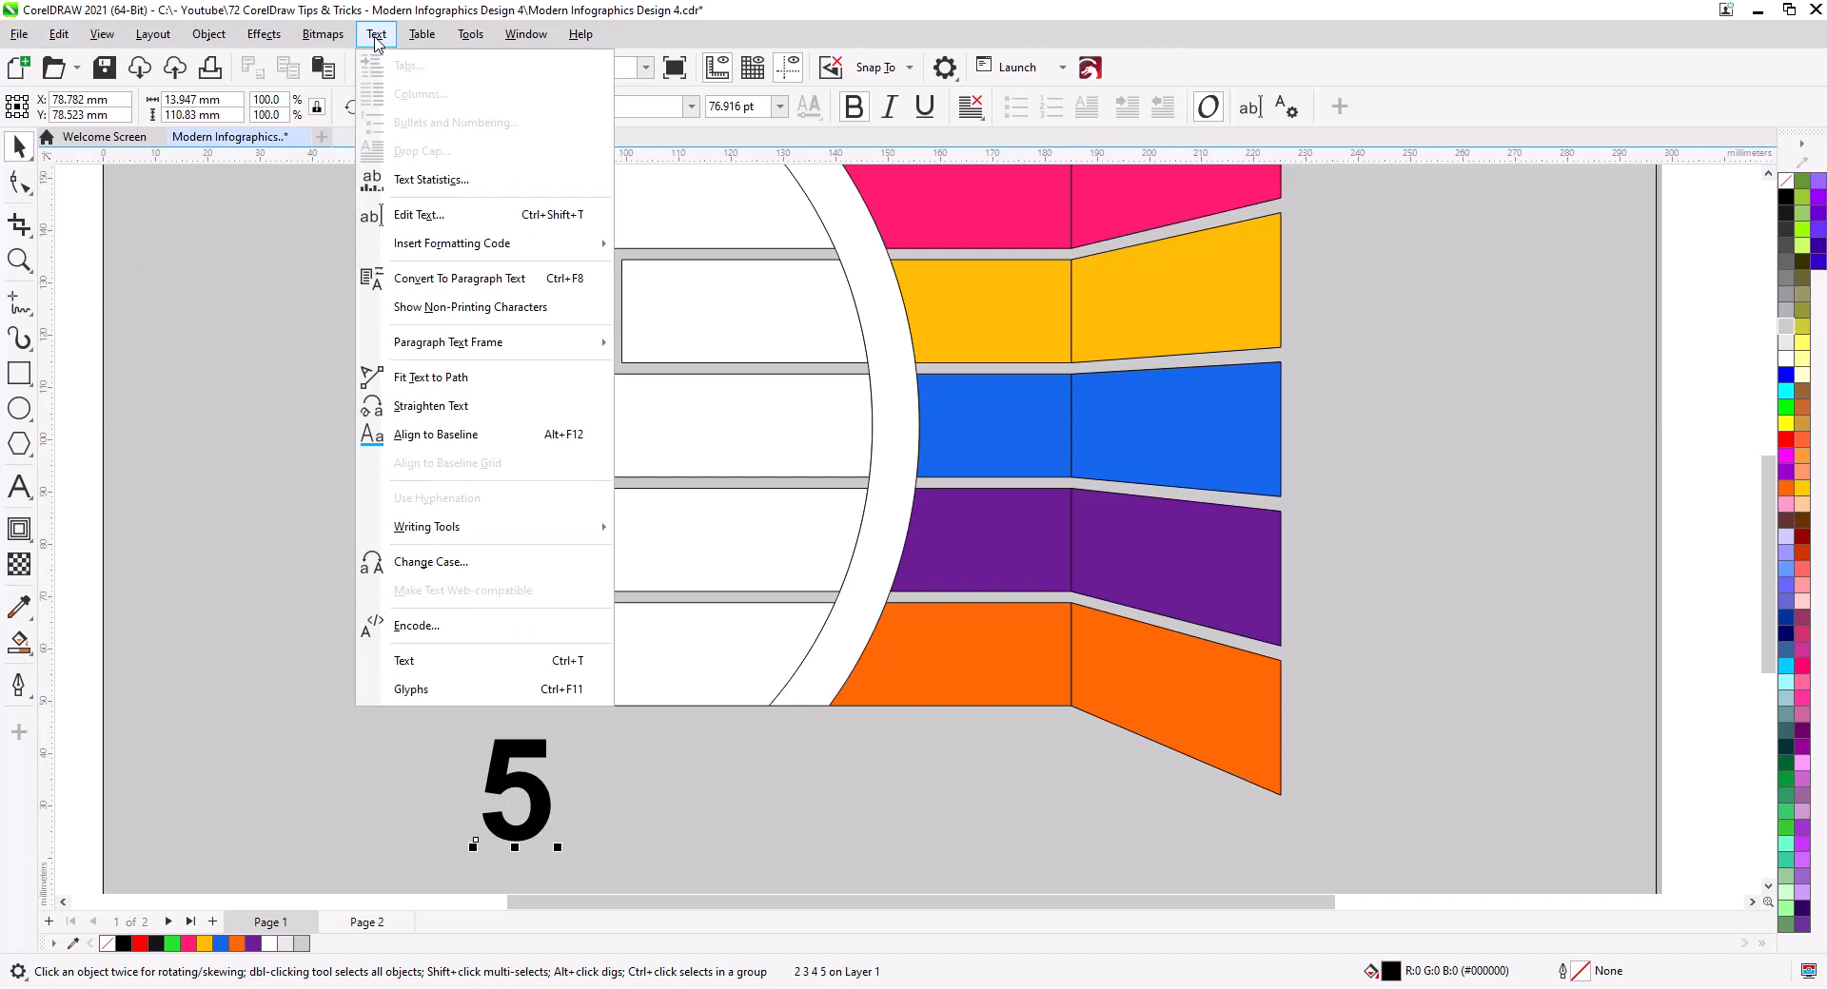
left_click(1331, 102)
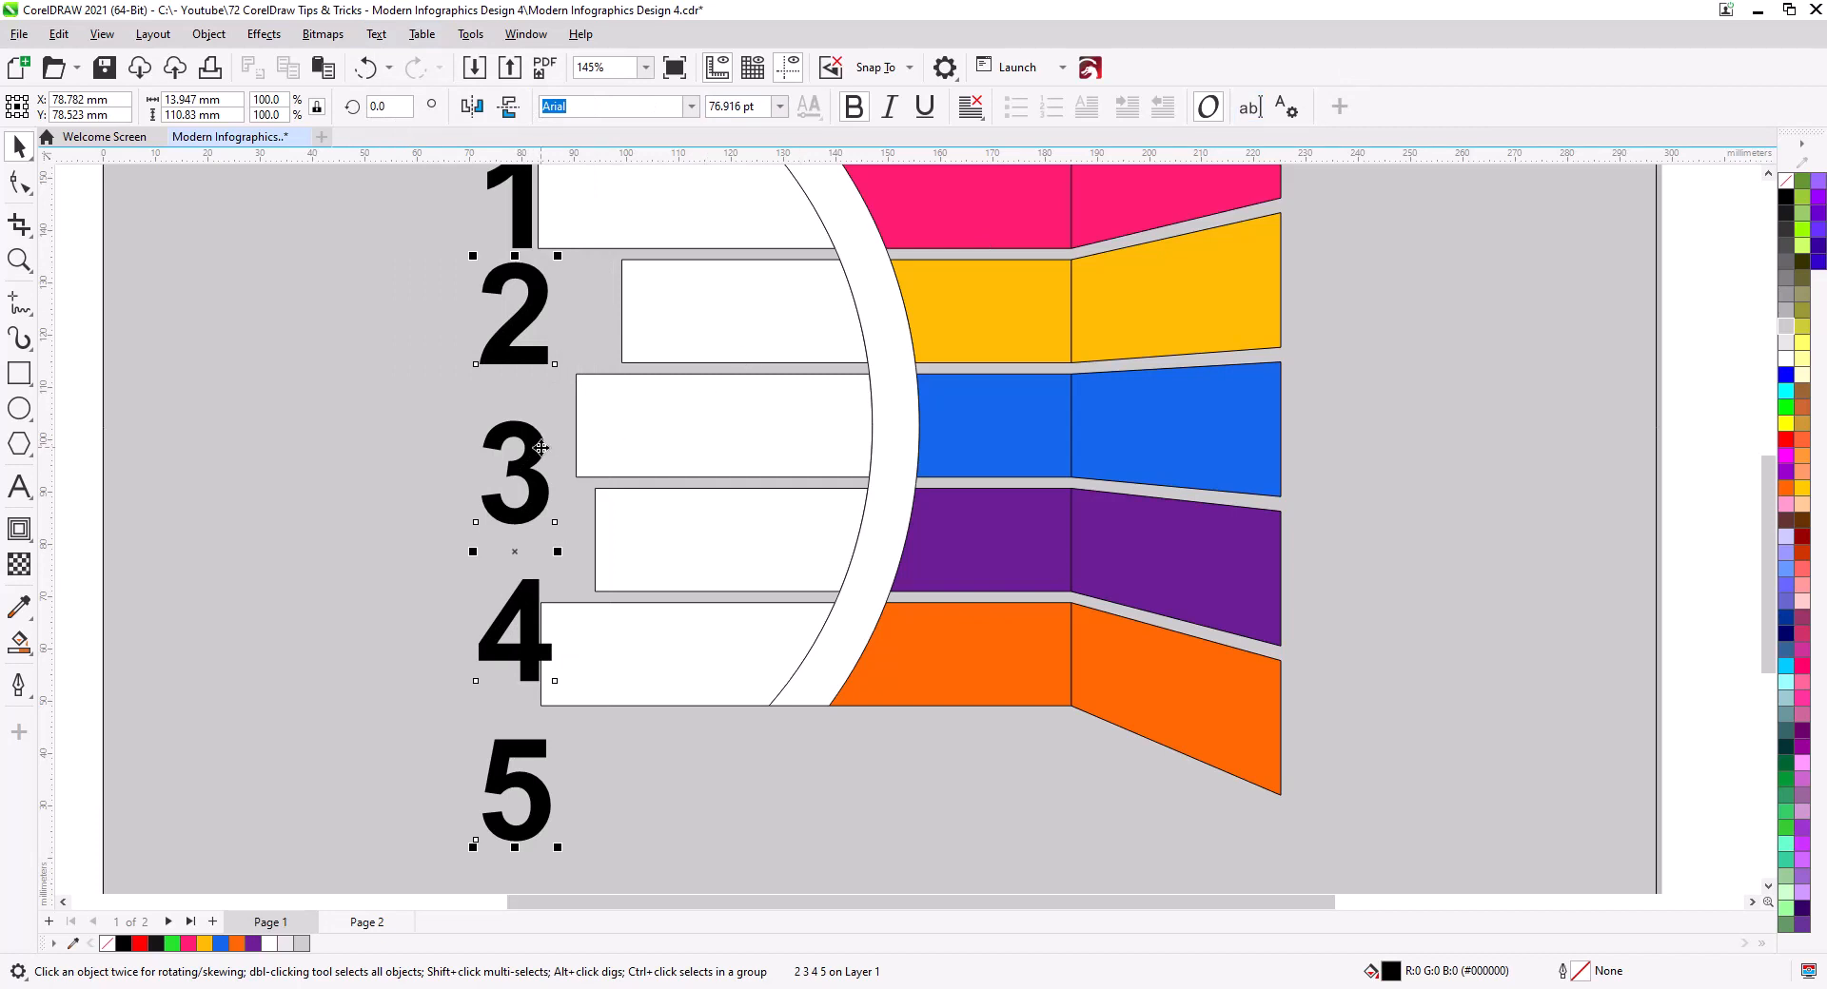
key("ctrl+k")
left_click(695, 342, "shift")
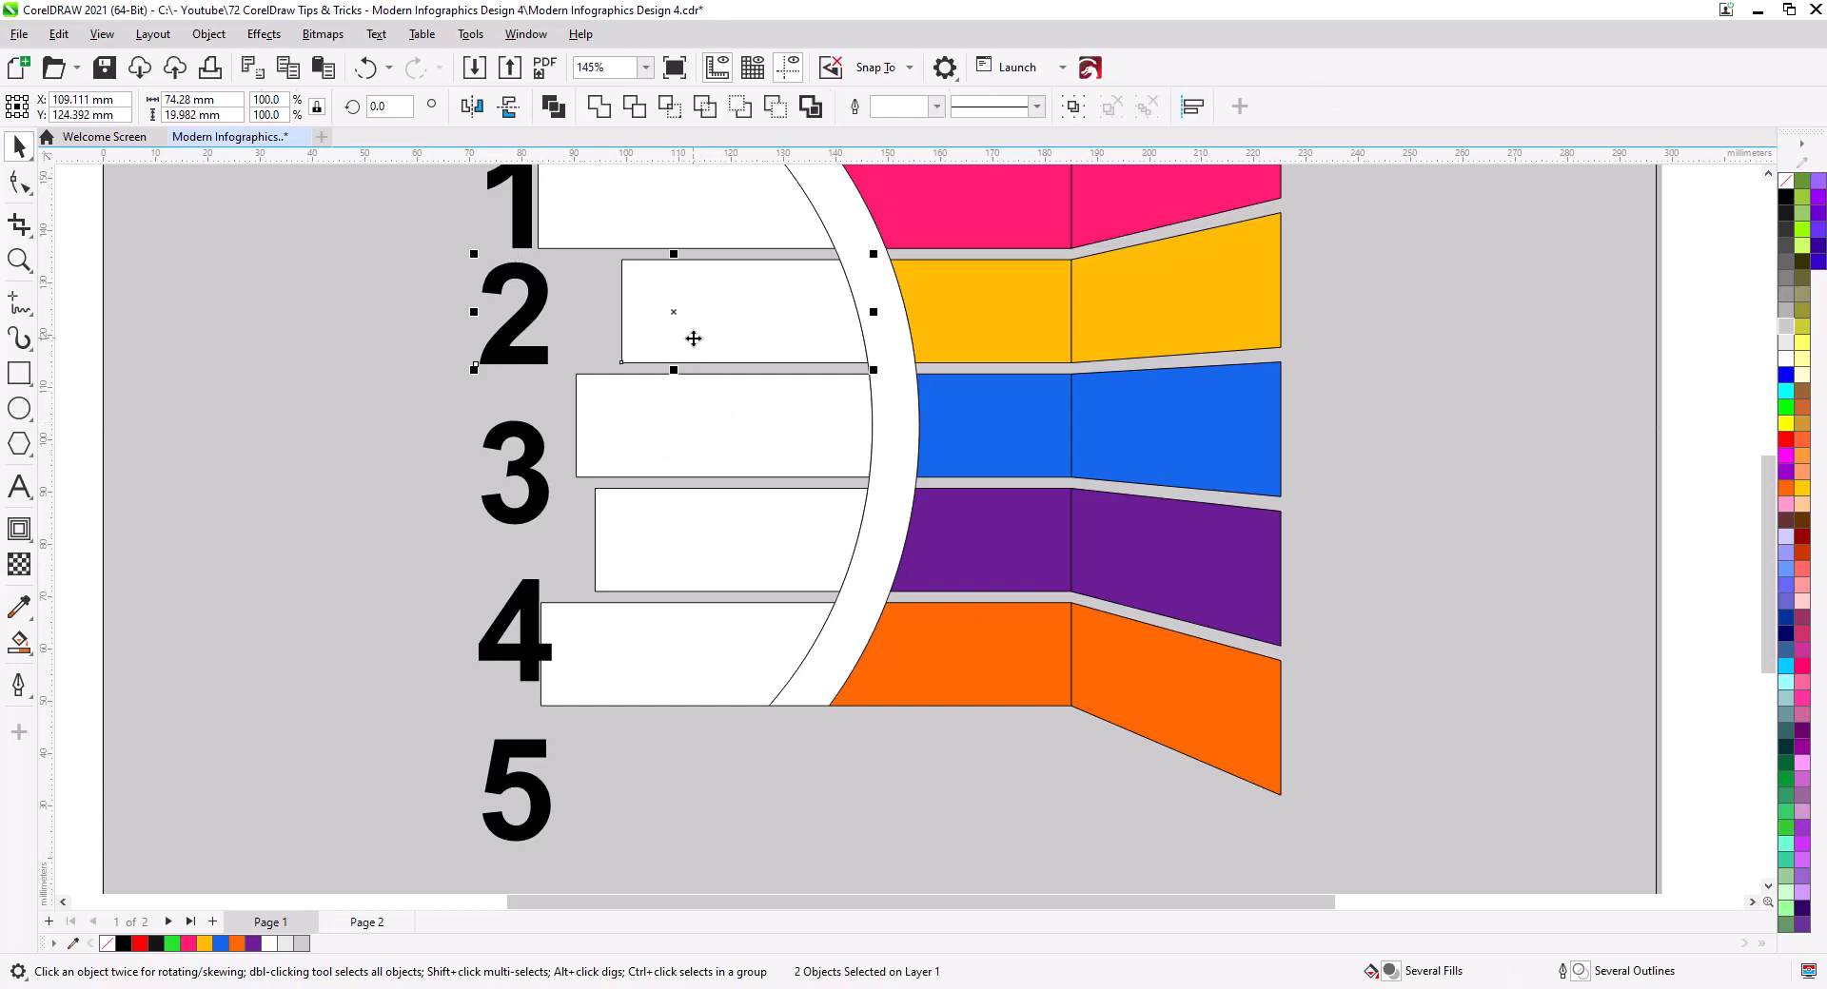
key("e")
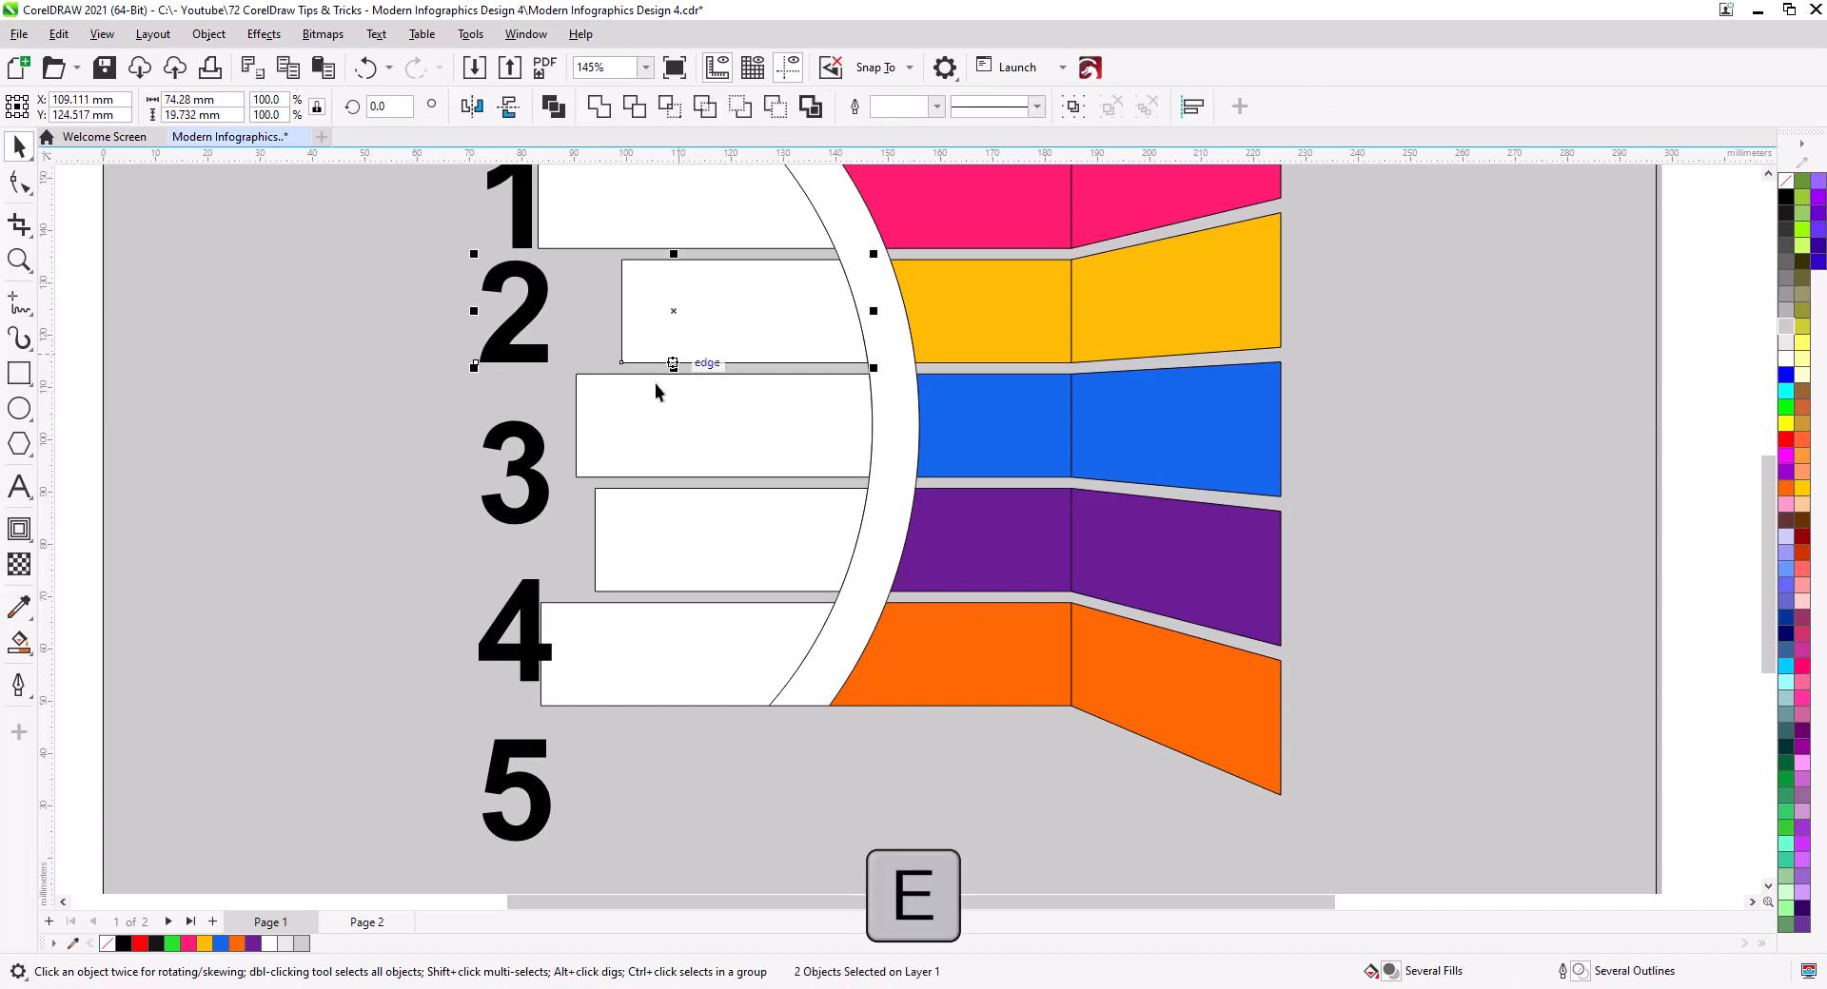
Centre the numbers 3, 4 and 5 vertically on the white segments of the third, fourth and fifth bars
left_click(525, 457)
left_click(623, 427, "shift")
key("e")
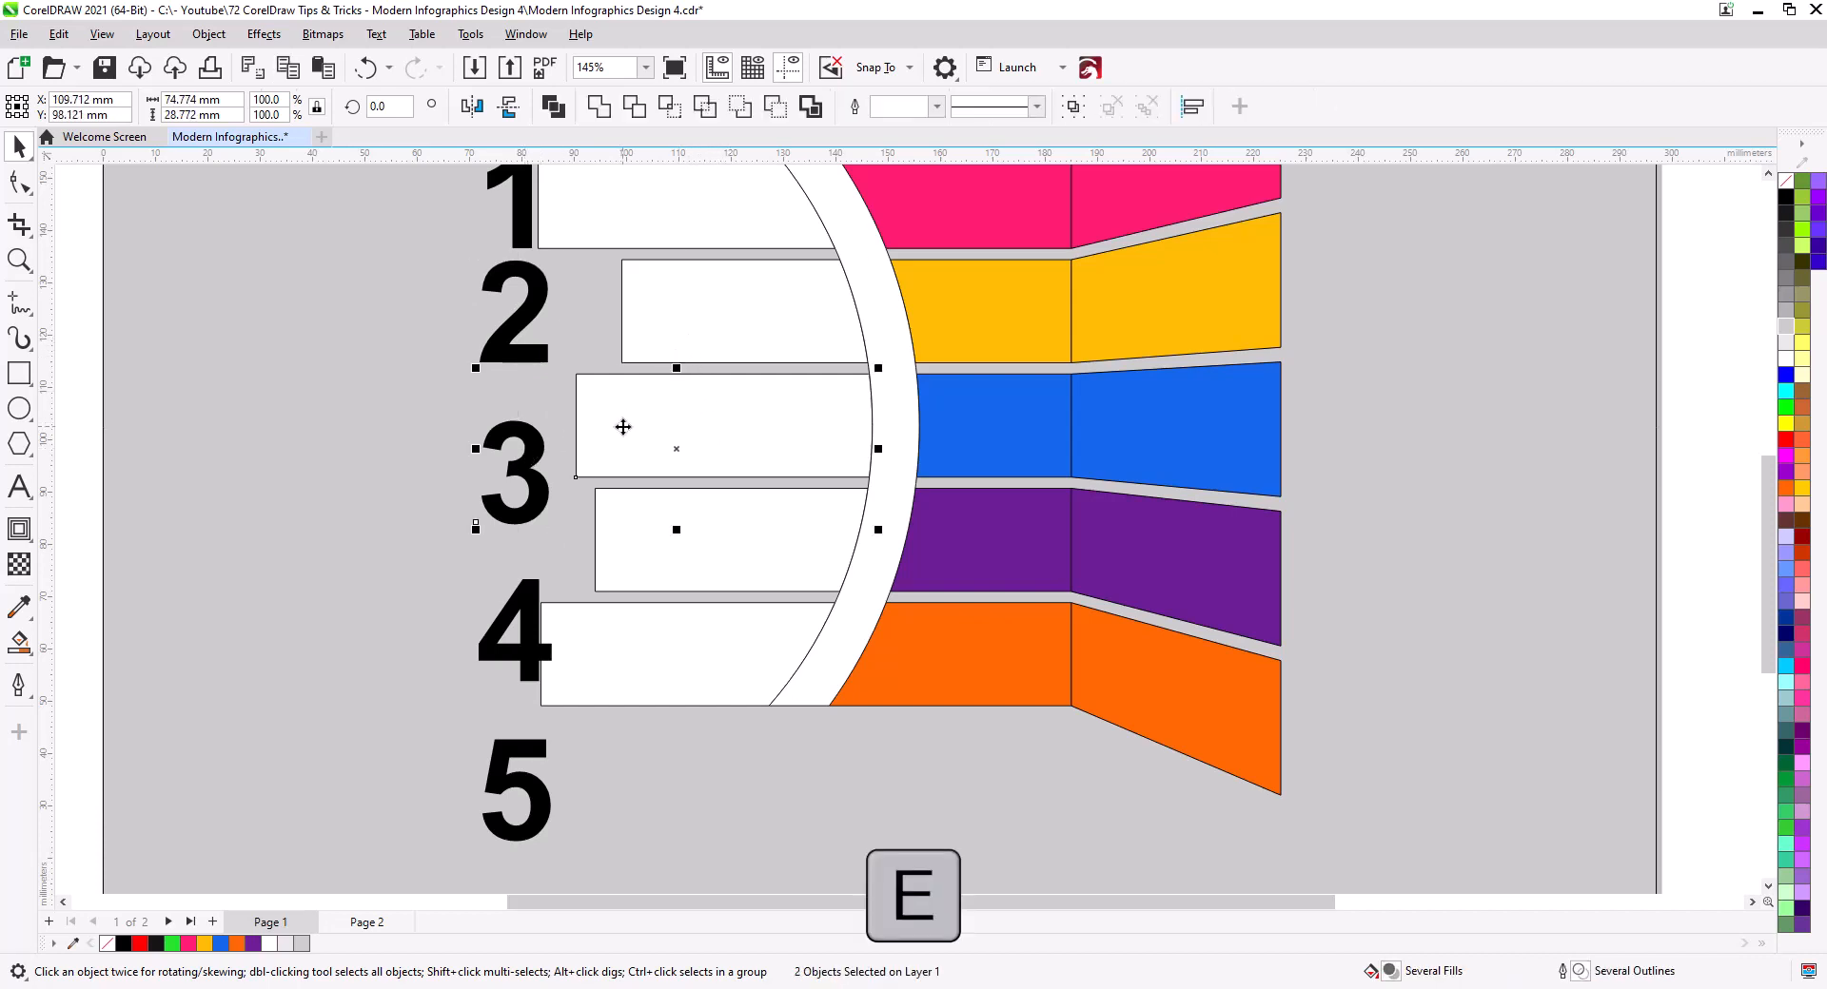
left_click(529, 595)
left_click(669, 540, "shift")
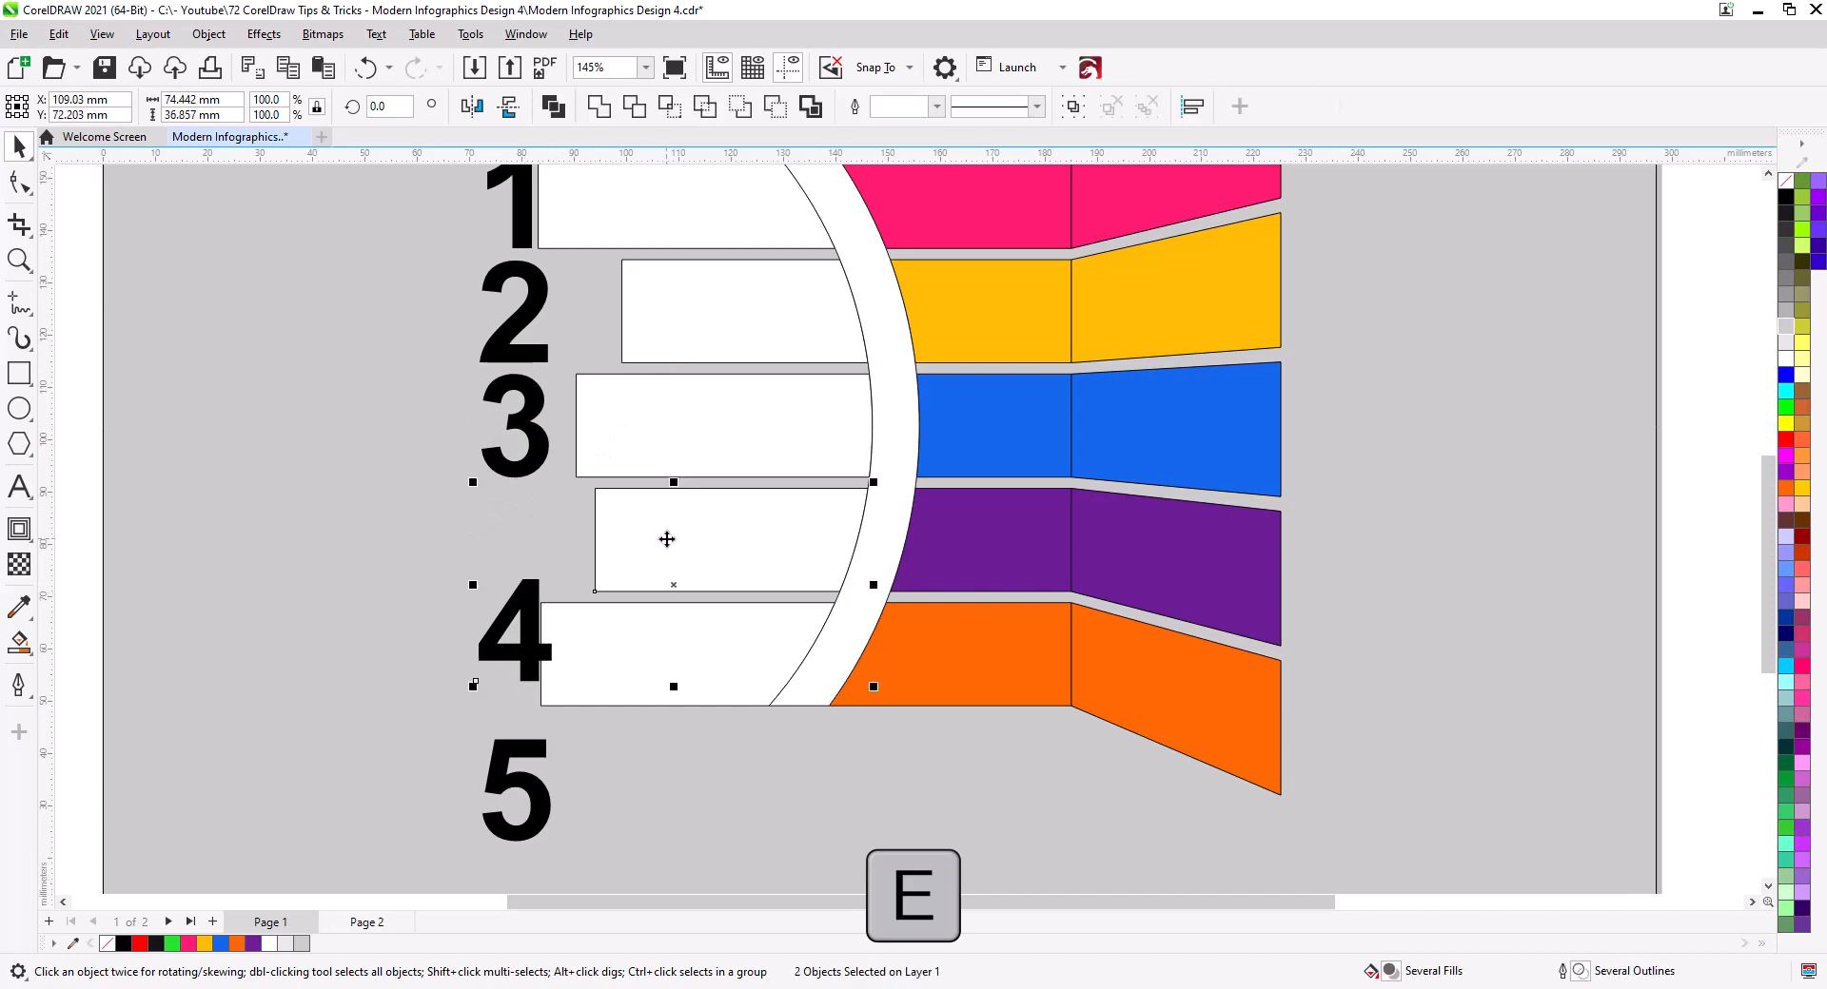
key("e")
left_click(521, 750)
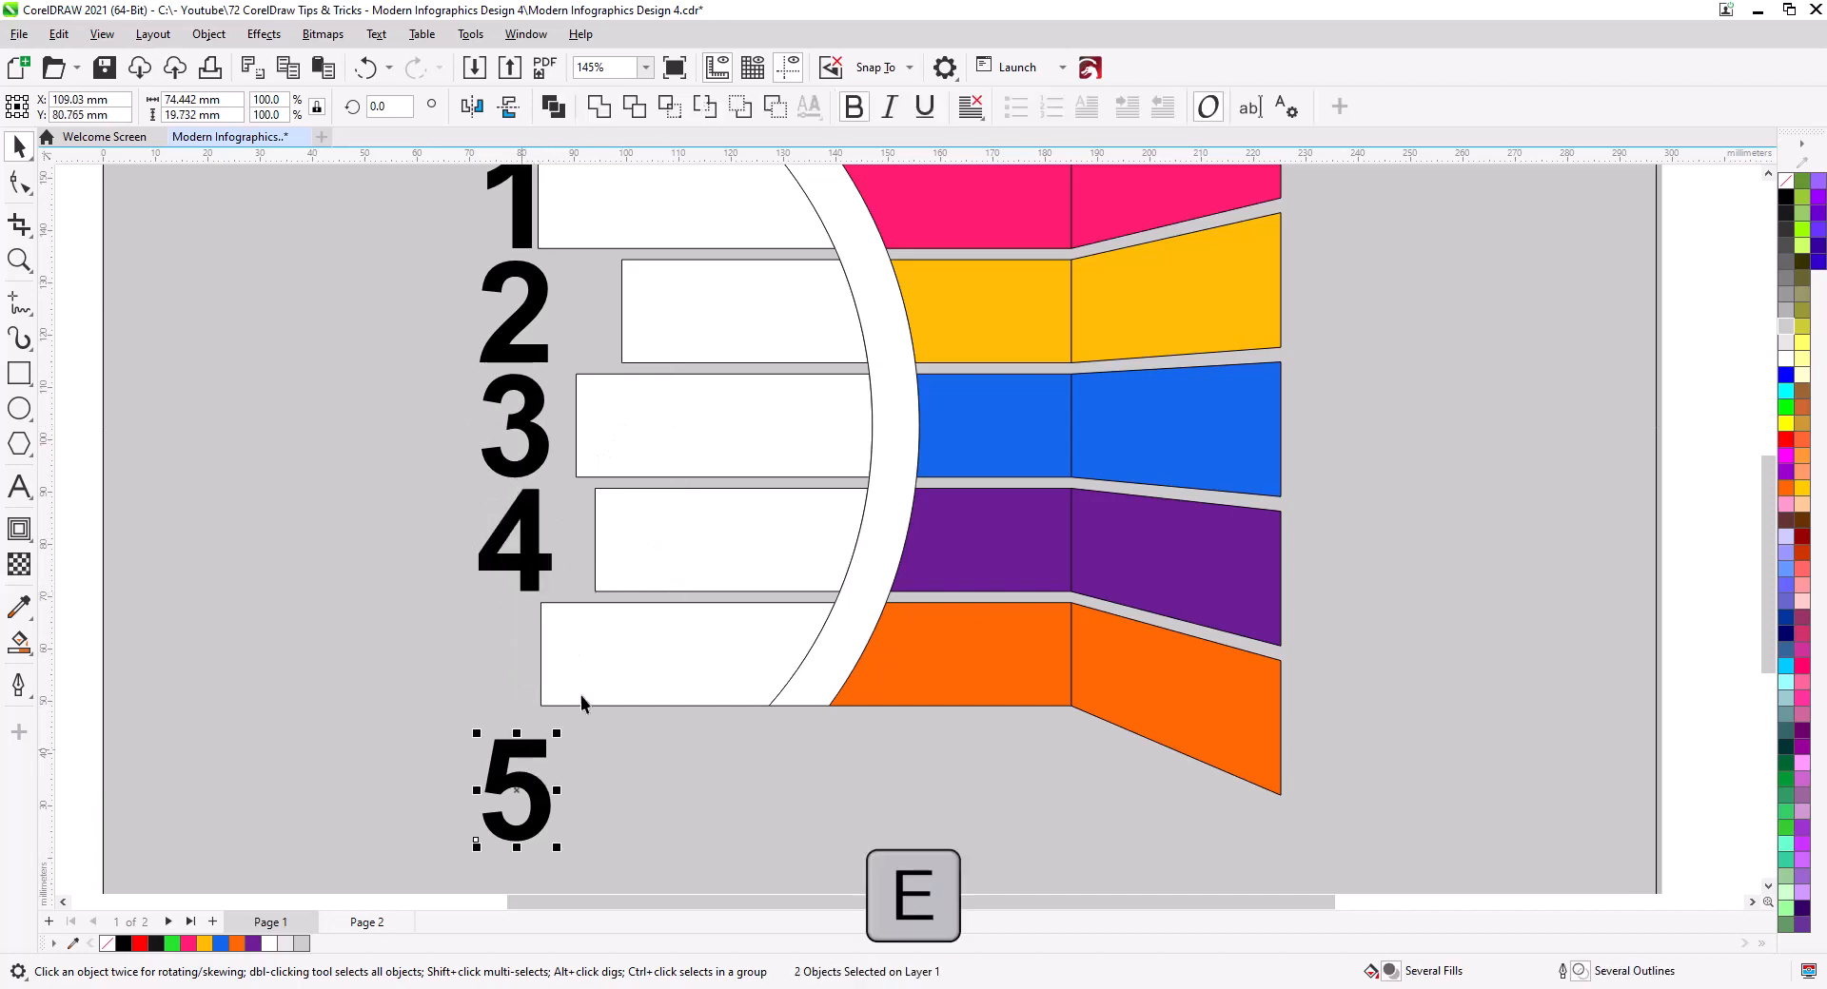
left_click(581, 694, "shift")
key("e")
Align the 5 with the bottom edge of the fifth bar's white segment
left_click(585, 752)
scroll(562, 697, "up", 1)
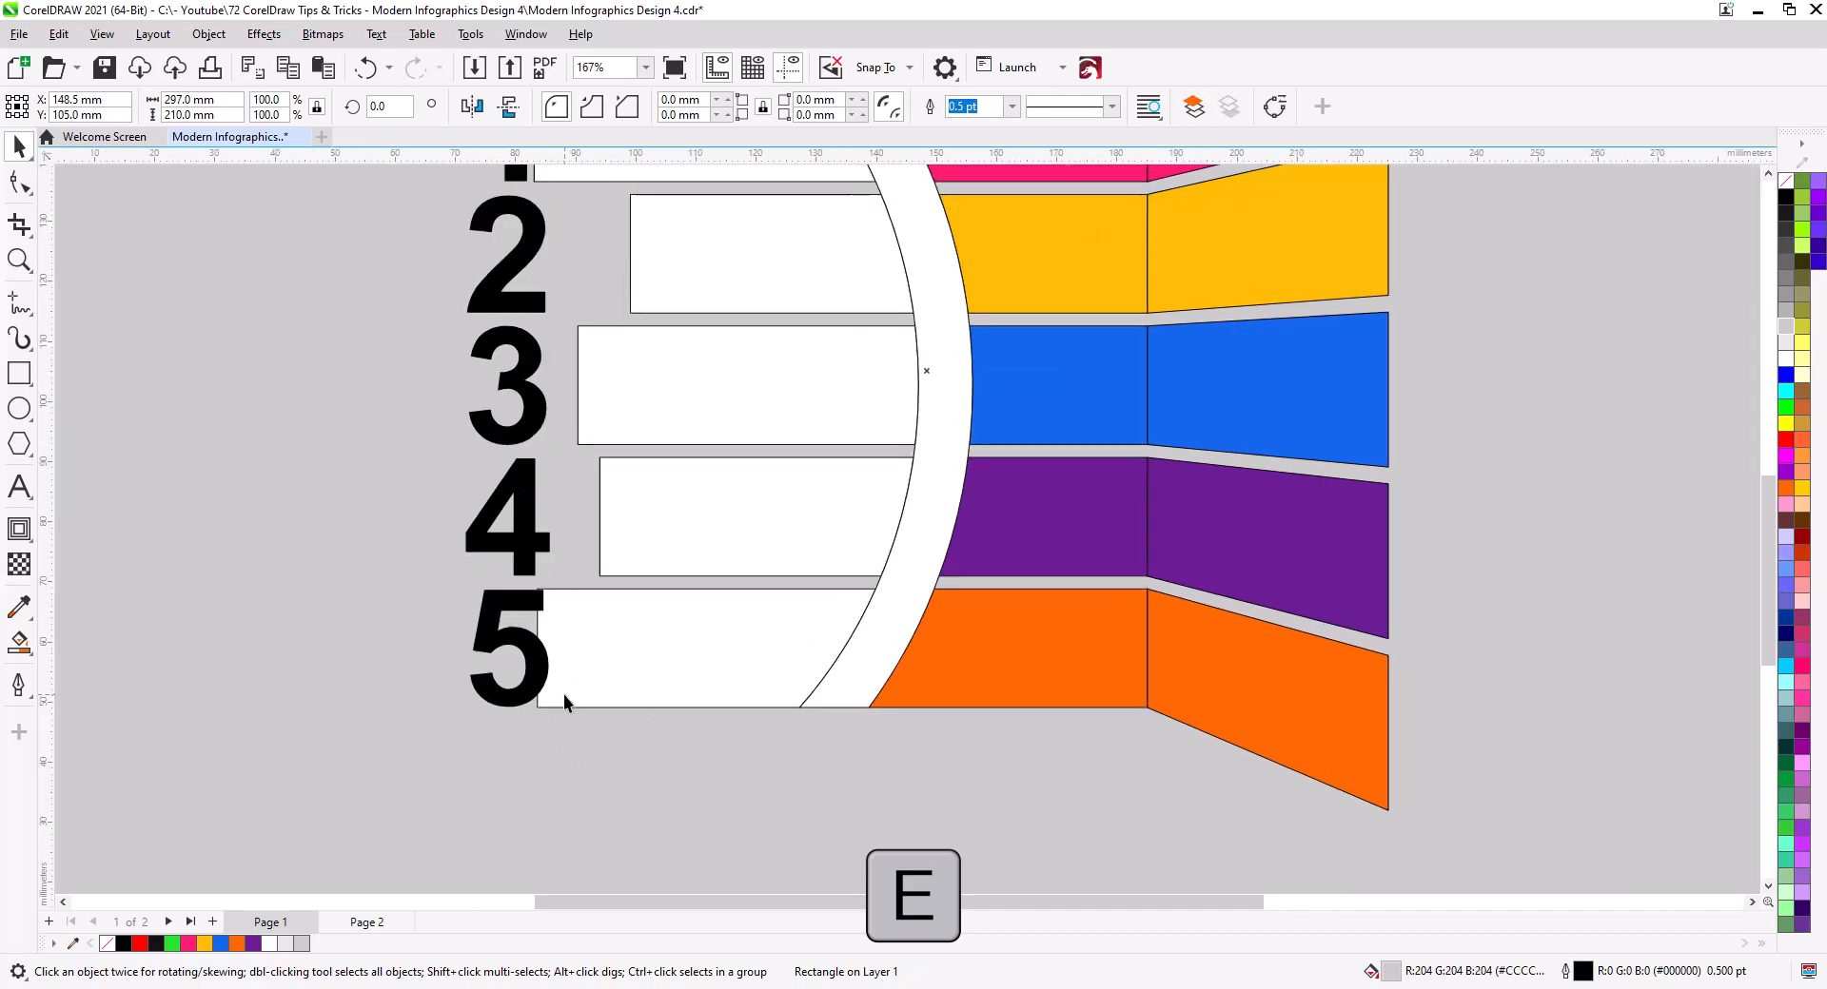
scroll(563, 694, "up", 3)
left_click_drag(565, 684, 579, 749)
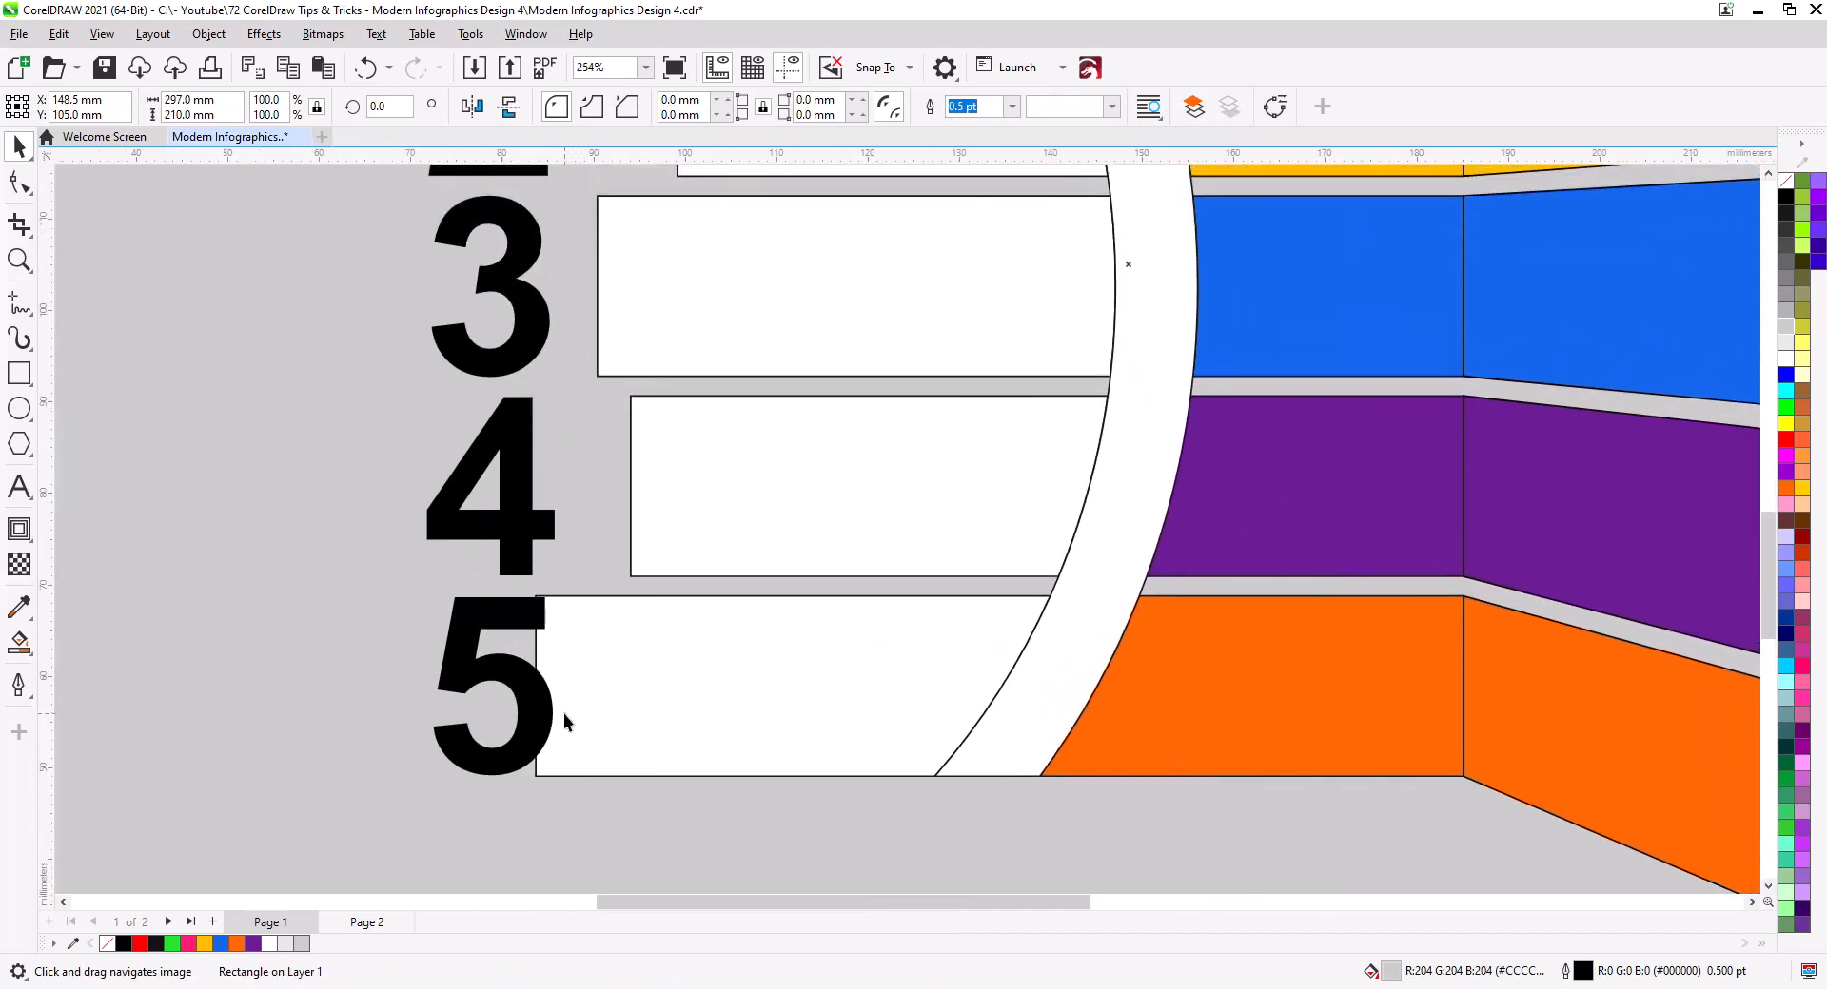
left_click(541, 723)
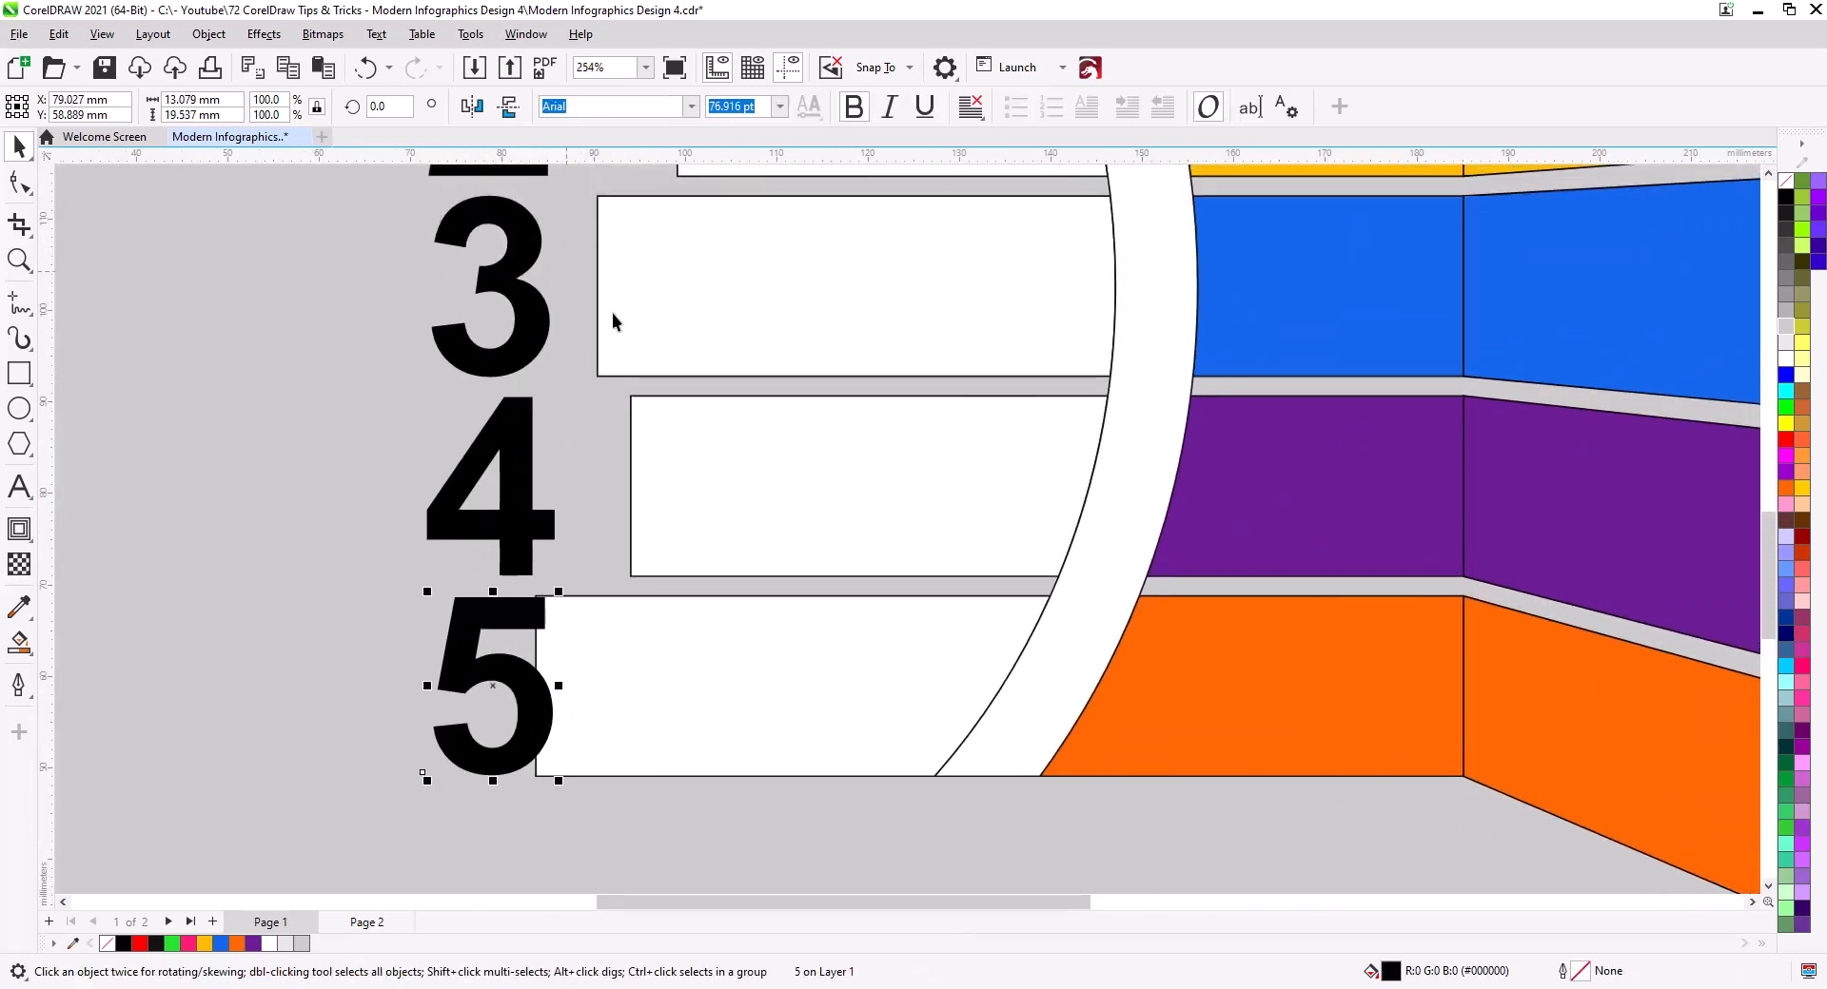
left_click_drag(619, 359, 620, 379)
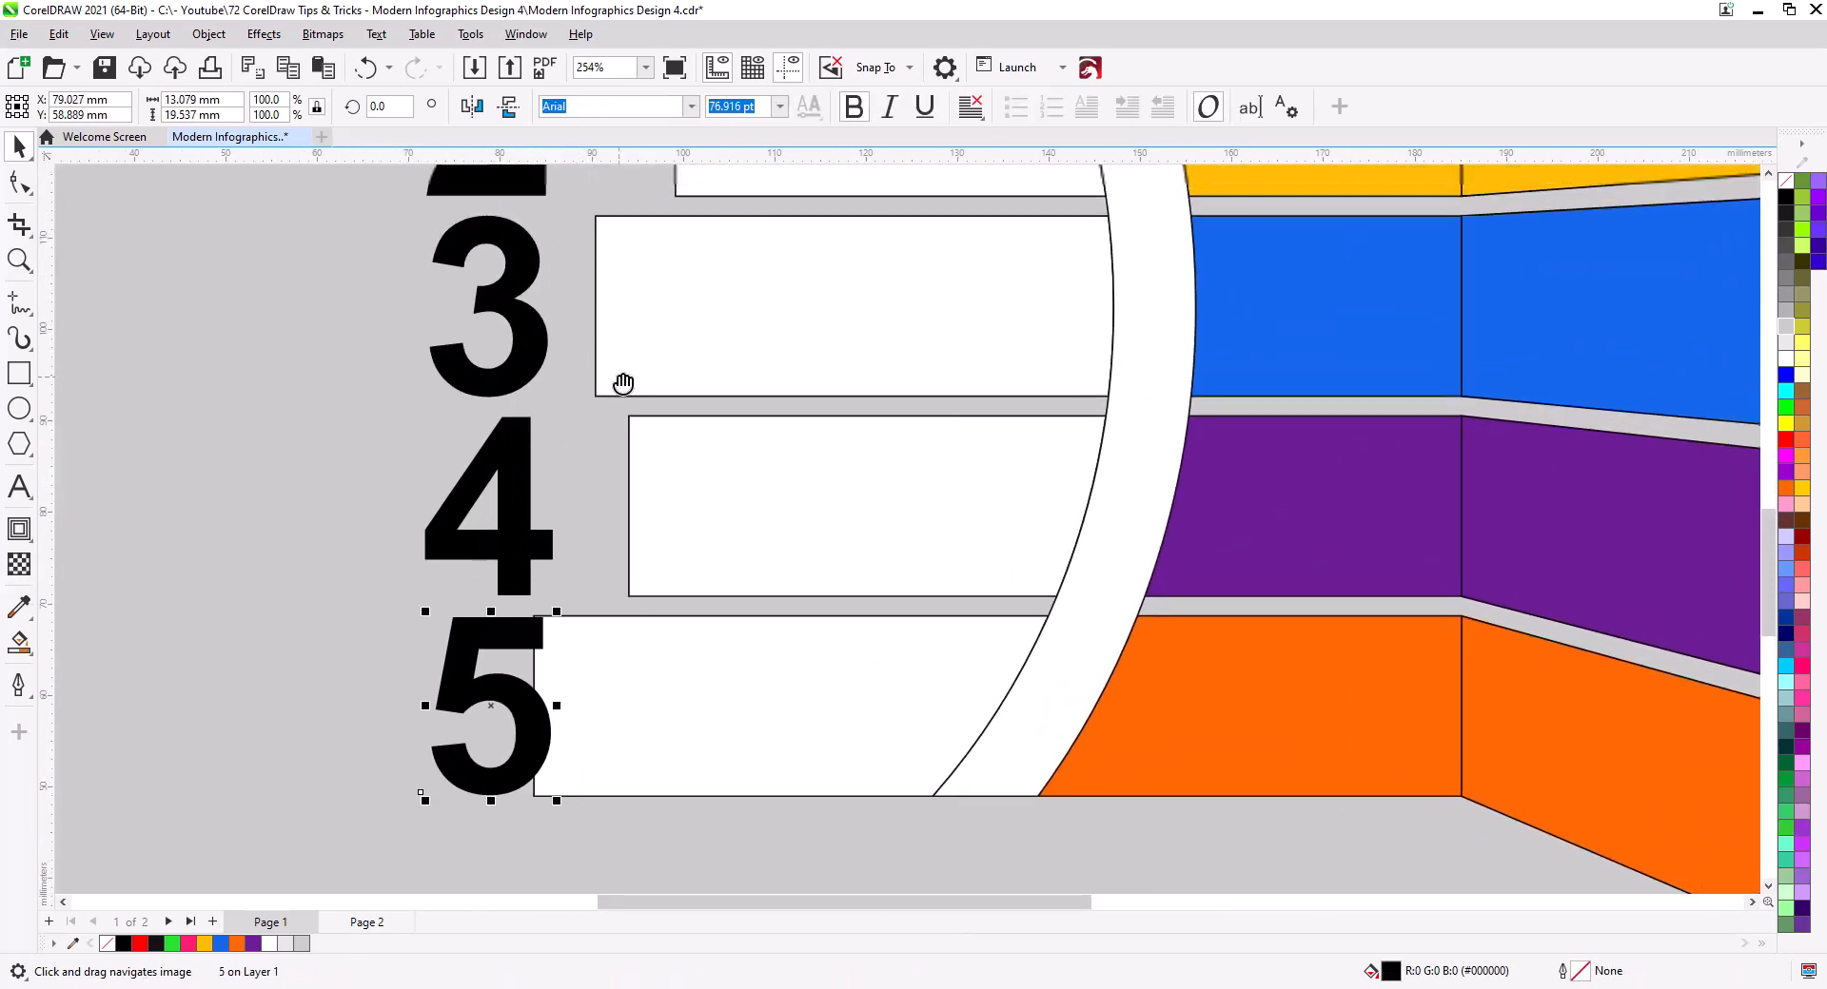
left_click(640, 711, "shift")
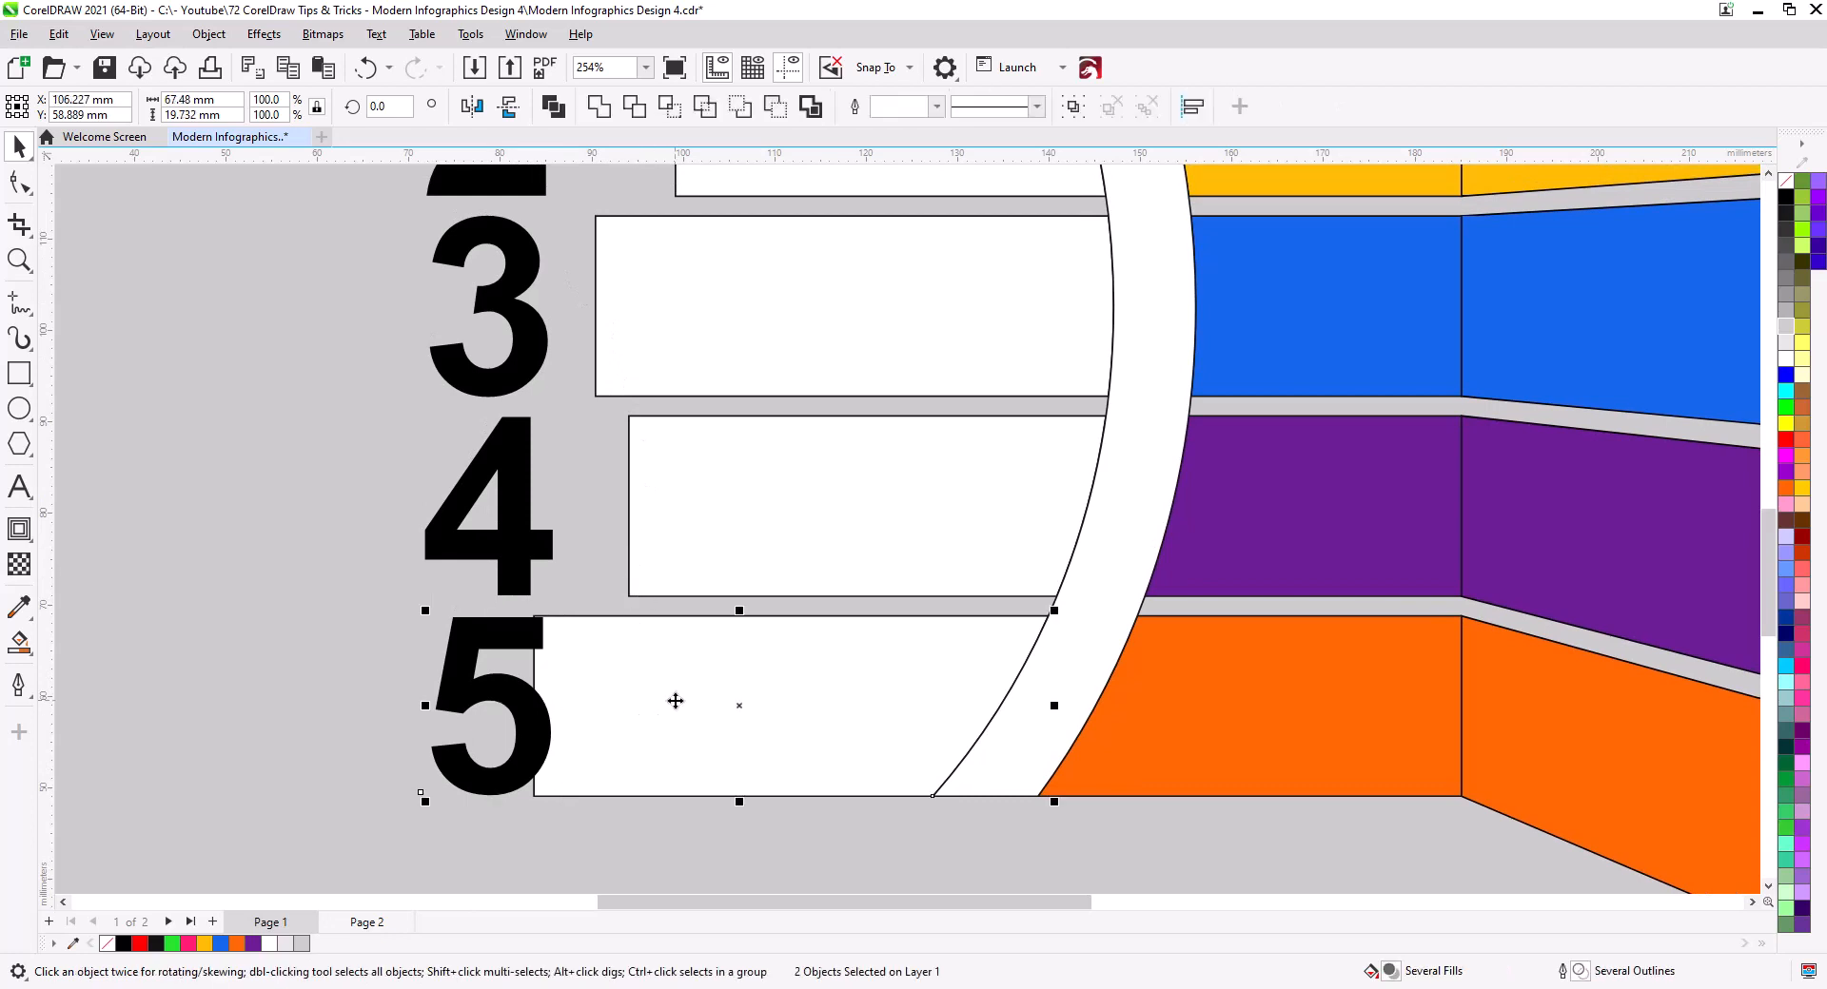
Align the 4 with the bottom edge of the fourth white segment and slide it sideways until it slightly overlaps the segment's end
left_click(504, 547)
left_click(689, 556, "shift")
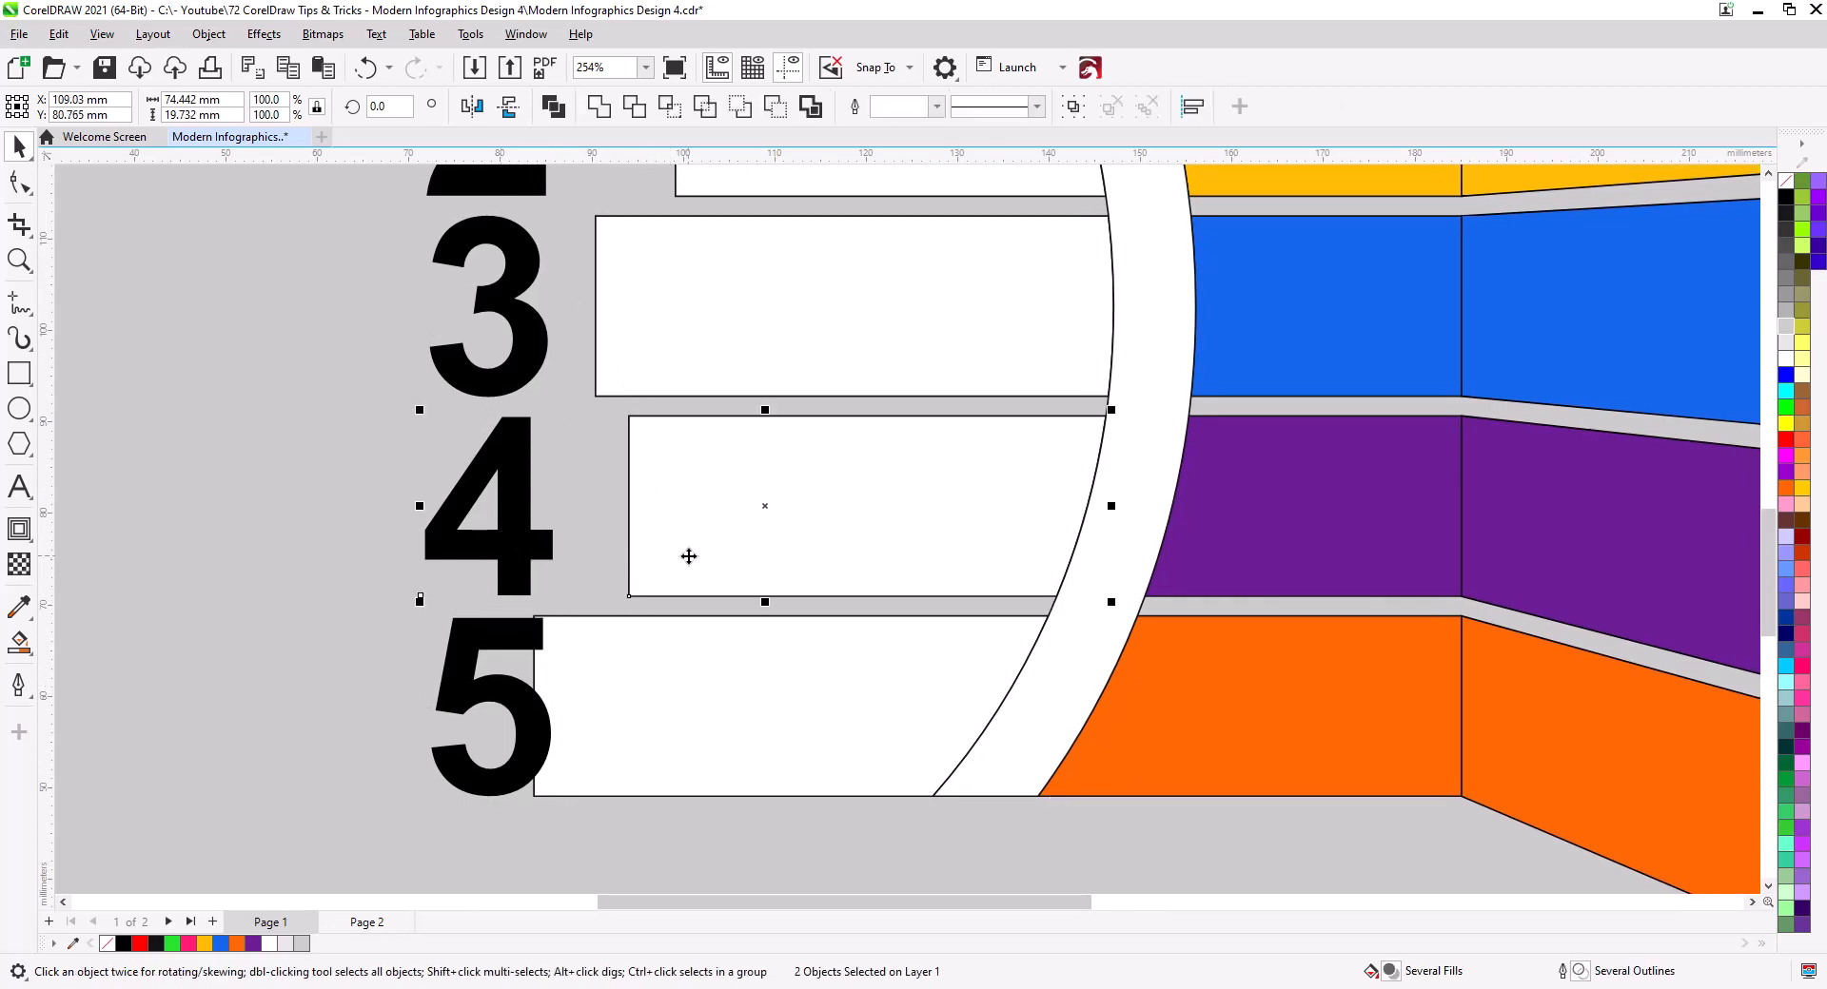
left_click(514, 580)
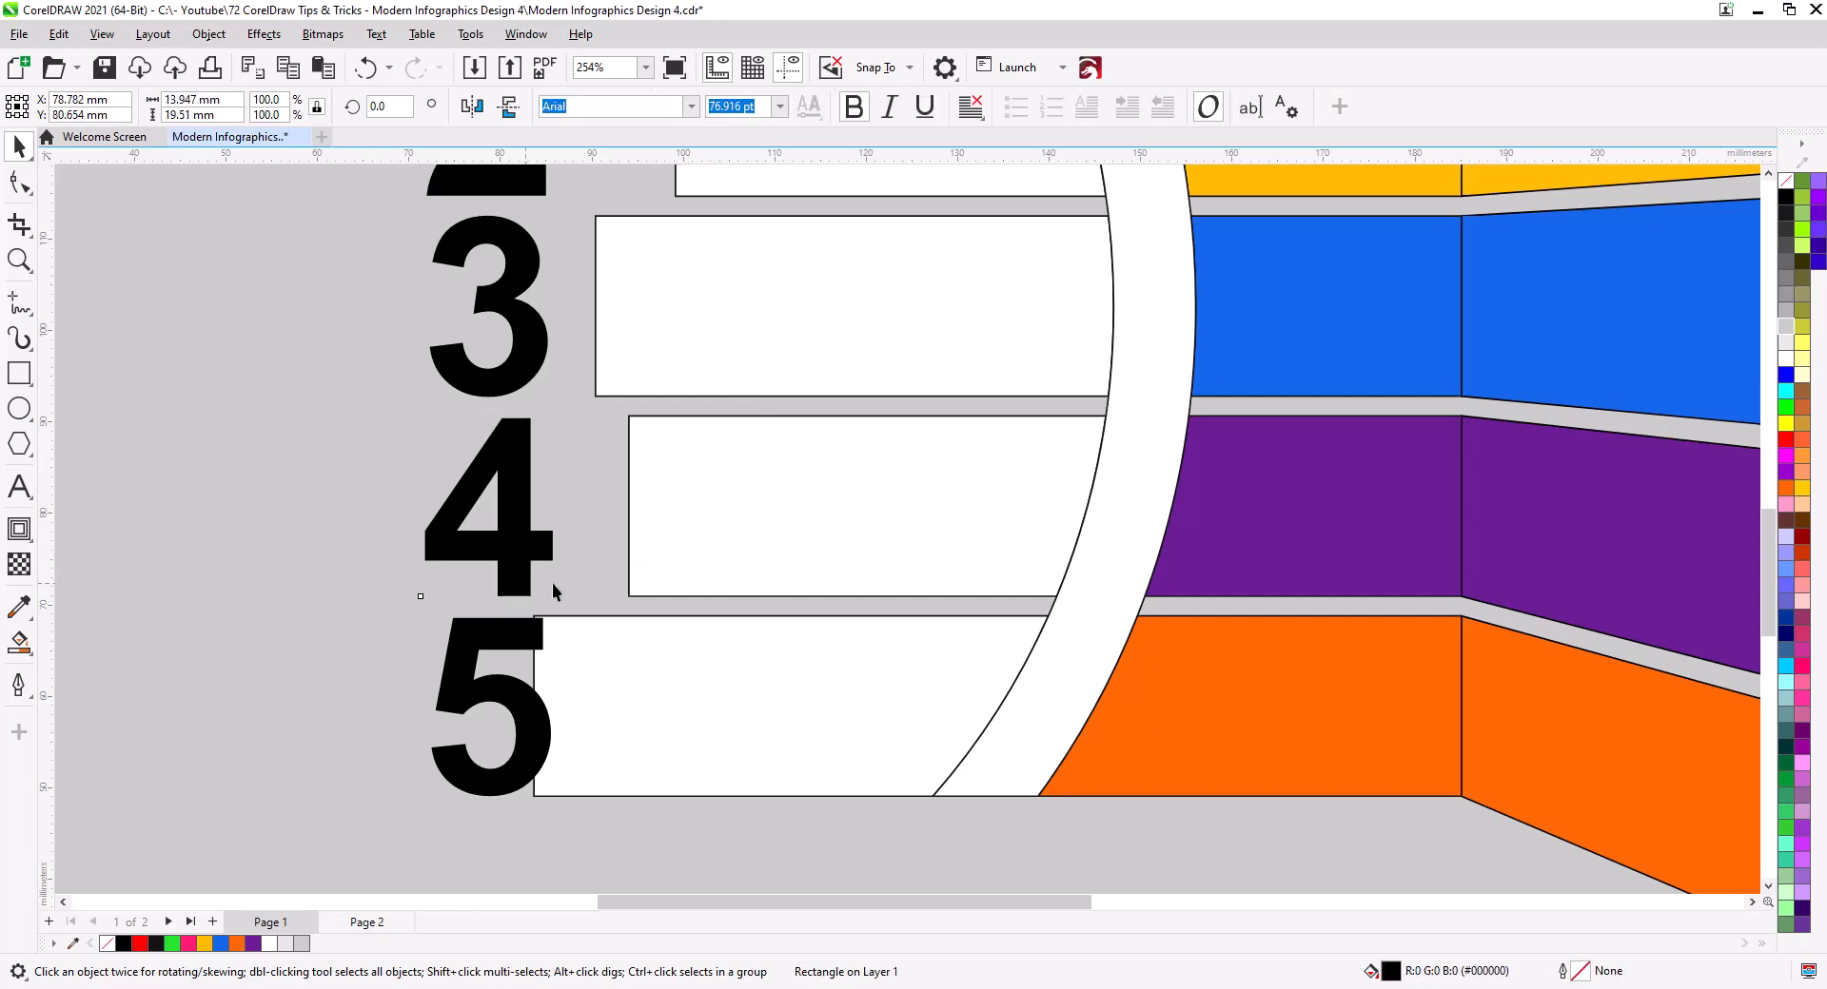
left_click_drag(523, 590, 610, 595)
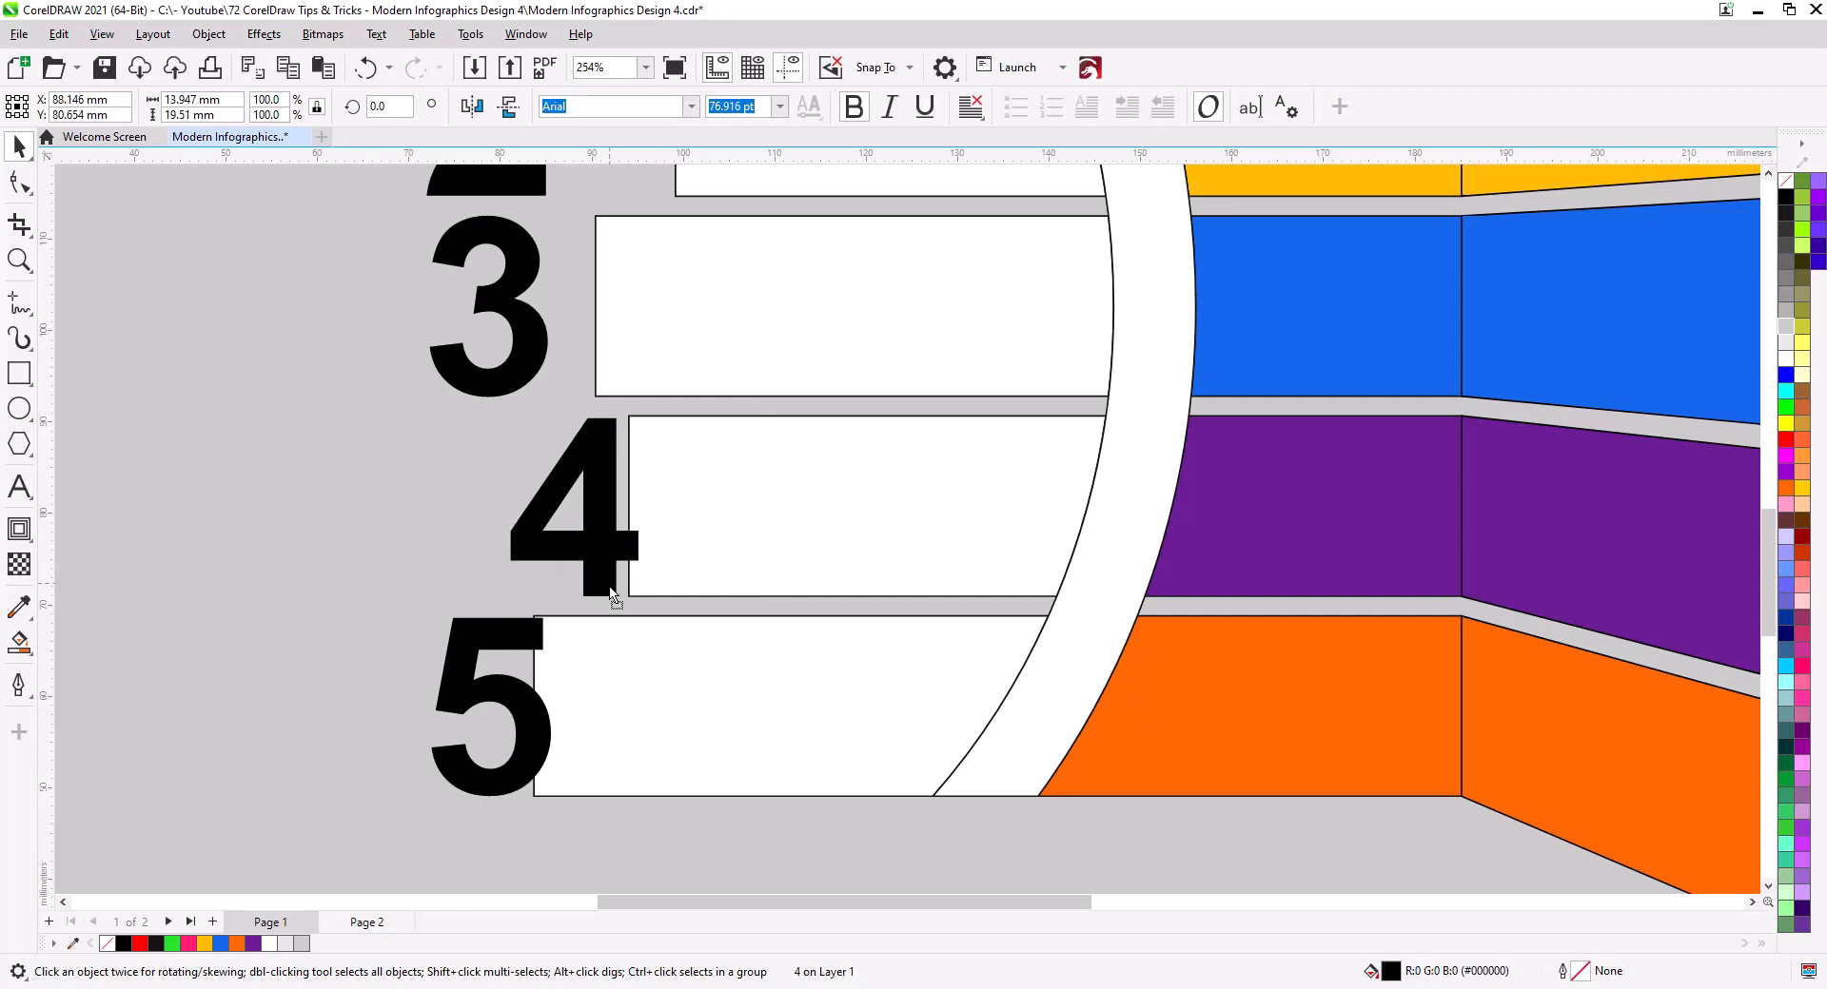
Align the 3 with the bottom edge of the third white segment and slide it sideways to overlap the segment's end
left_click(519, 376)
left_click(682, 361, "shift")
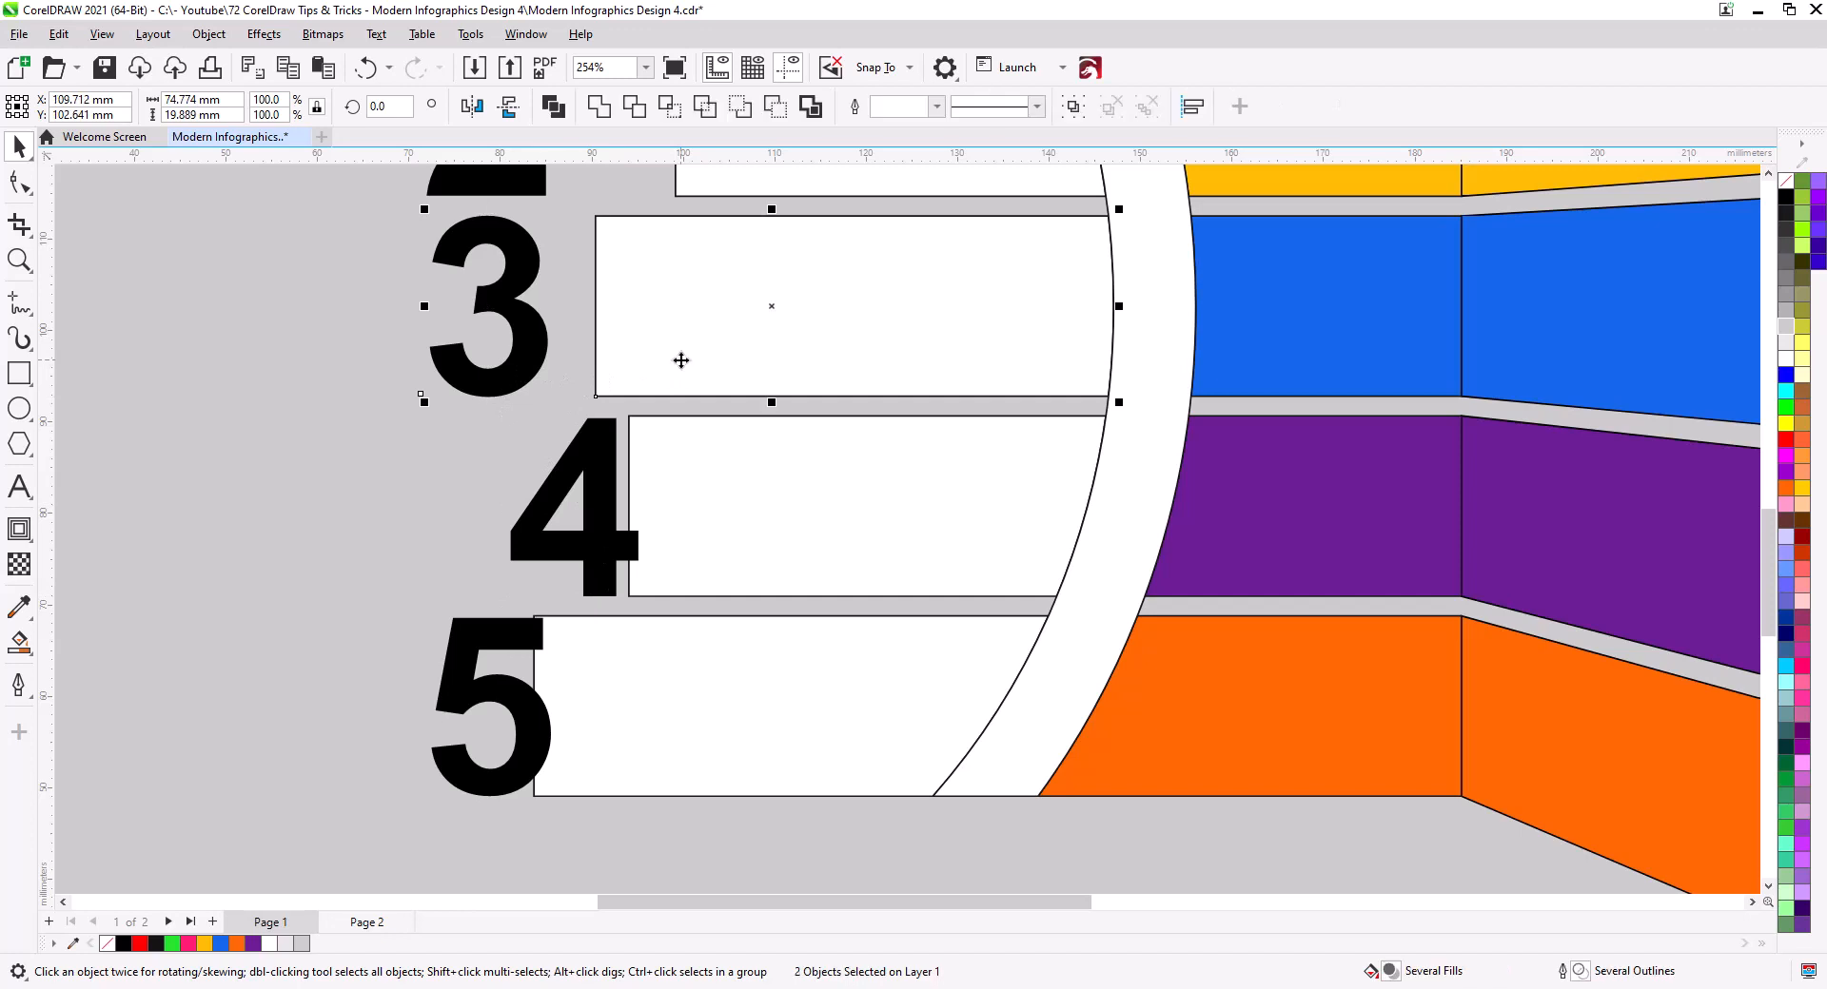
key("Up")
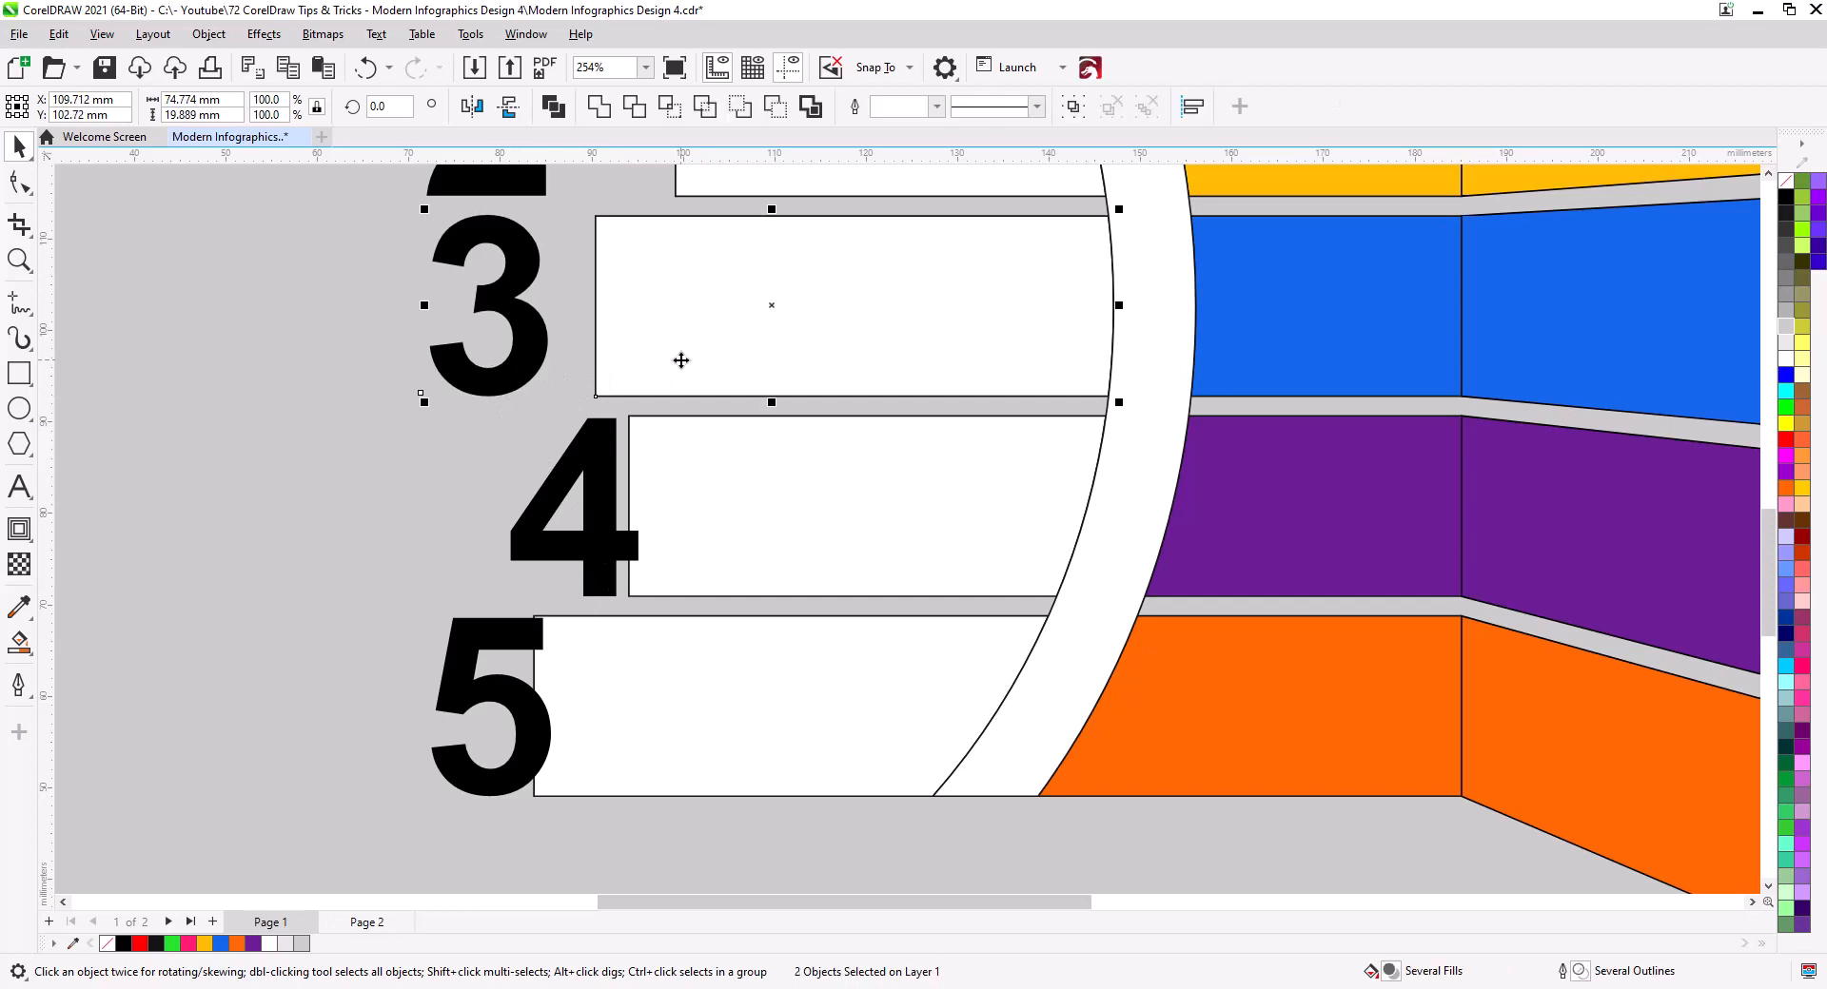
left_click(421, 395)
left_click(483, 441)
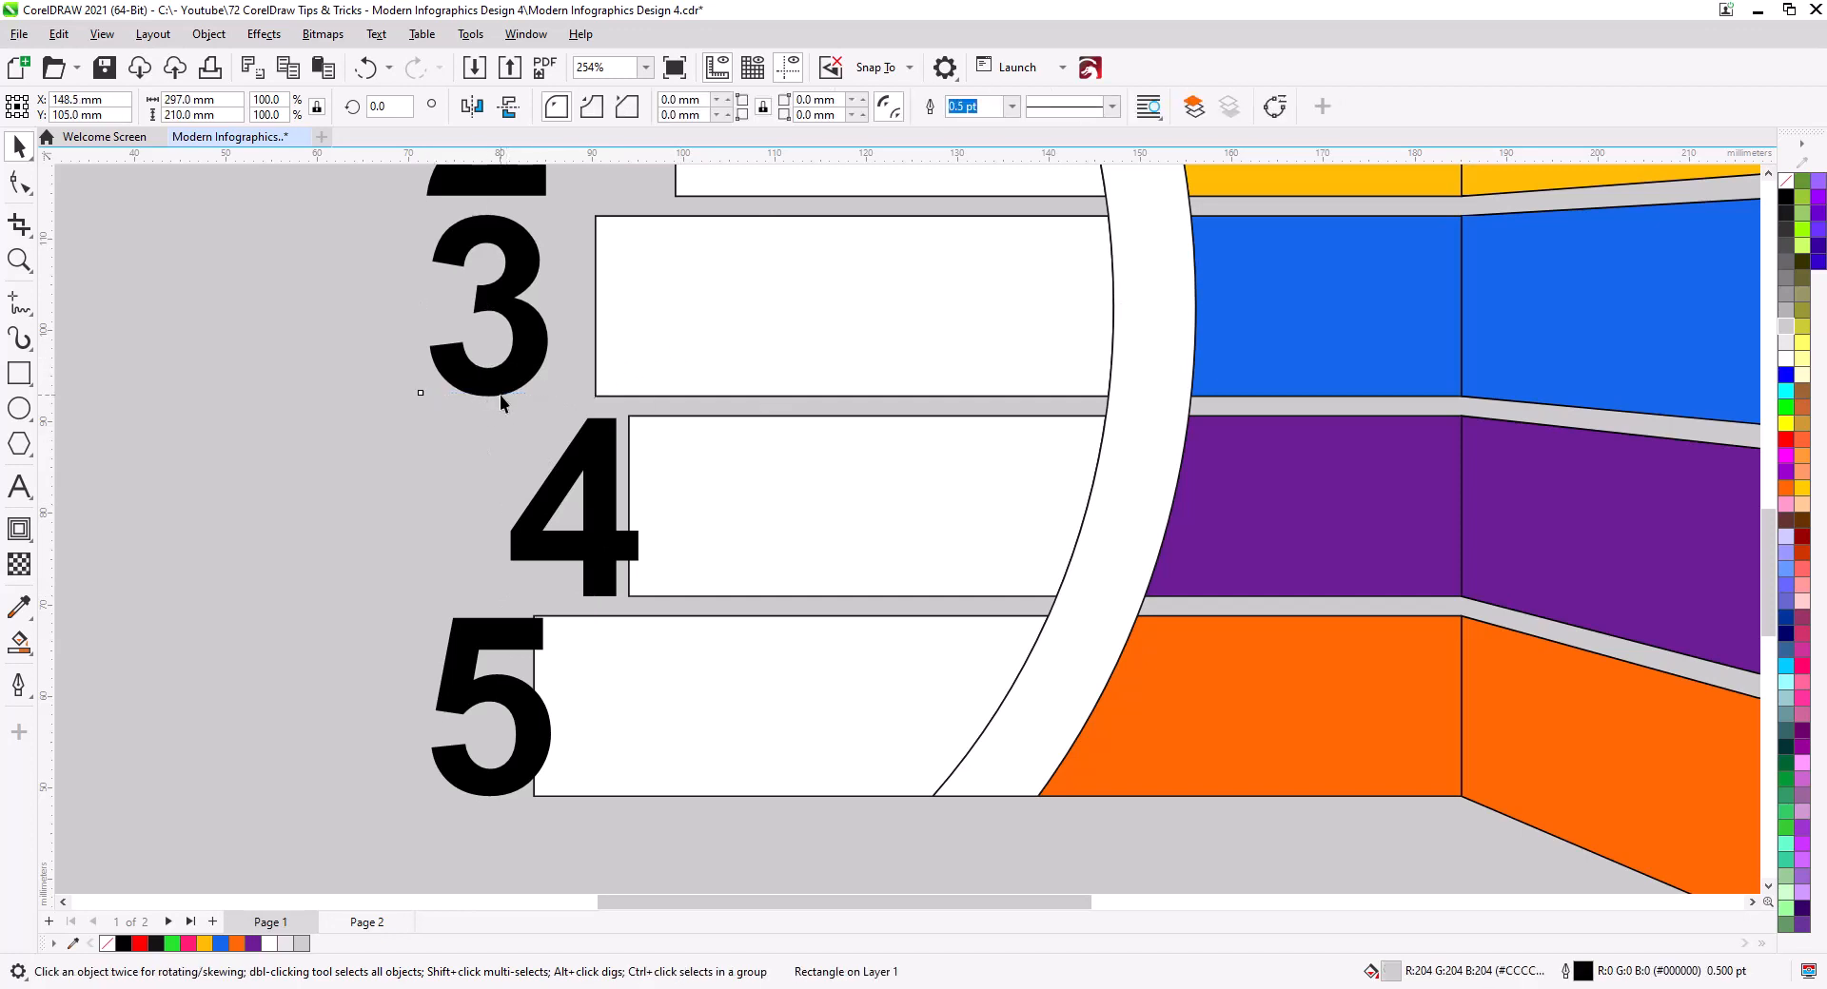
left_click_drag(500, 394, 561, 398)
Slide the 2 sideways to overlap the end of the second white segment and align it with the segment's bottom edge
left_click_drag(670, 337, 610, 690)
left_click(453, 552)
left_click_drag(484, 555, 631, 557)
left_click(725, 512, "shift")
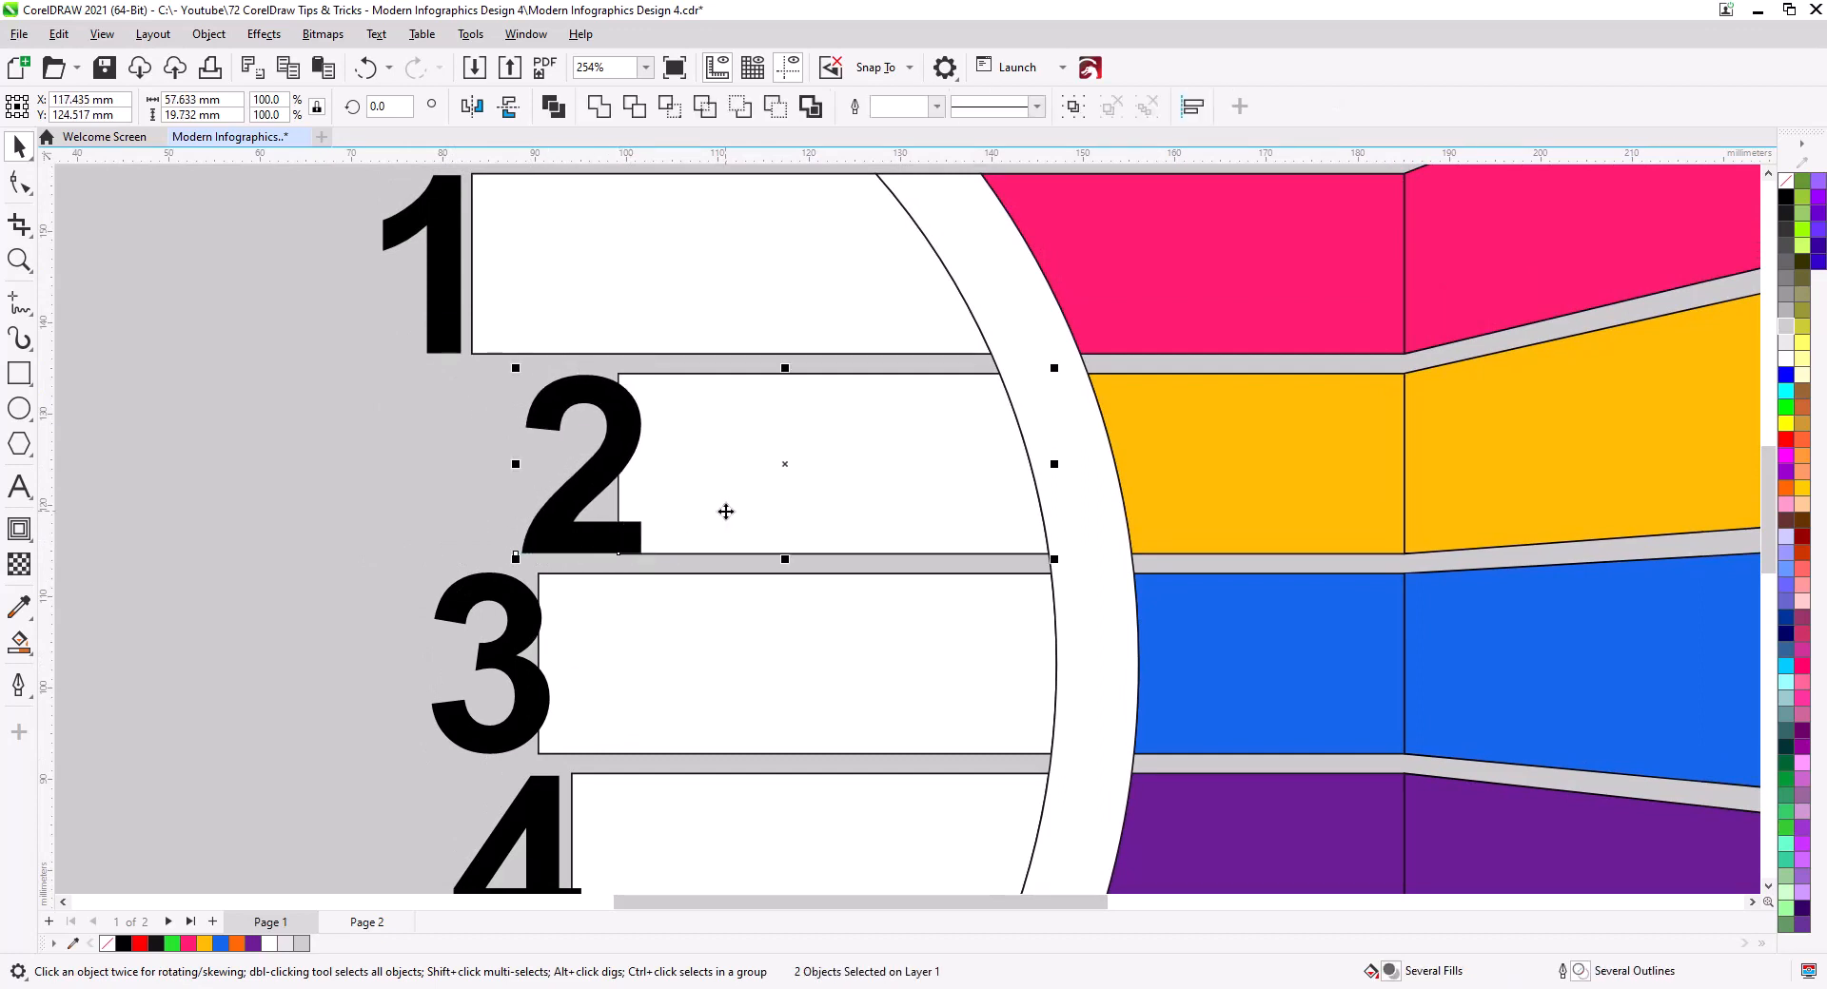
Align the 1 with the bottom edge of the first white segment and move it sideways until it touches the segment's end
left_click(457, 343)
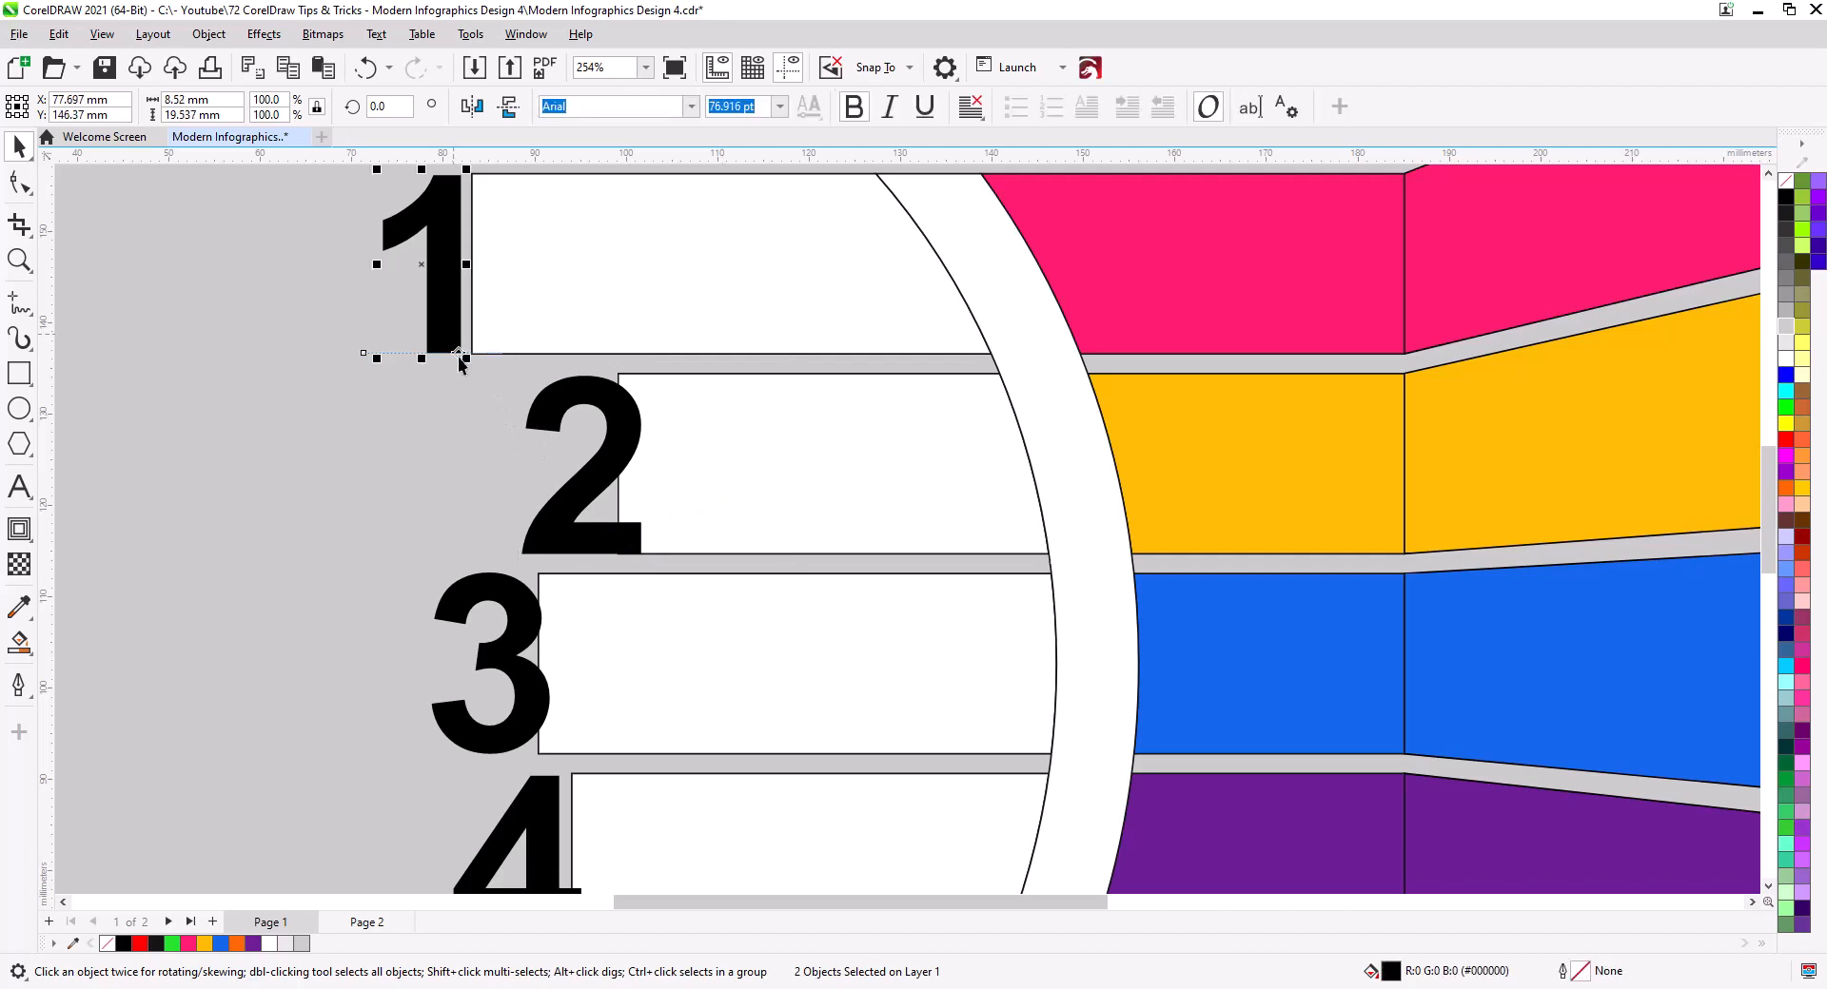
left_click(532, 328, "shift")
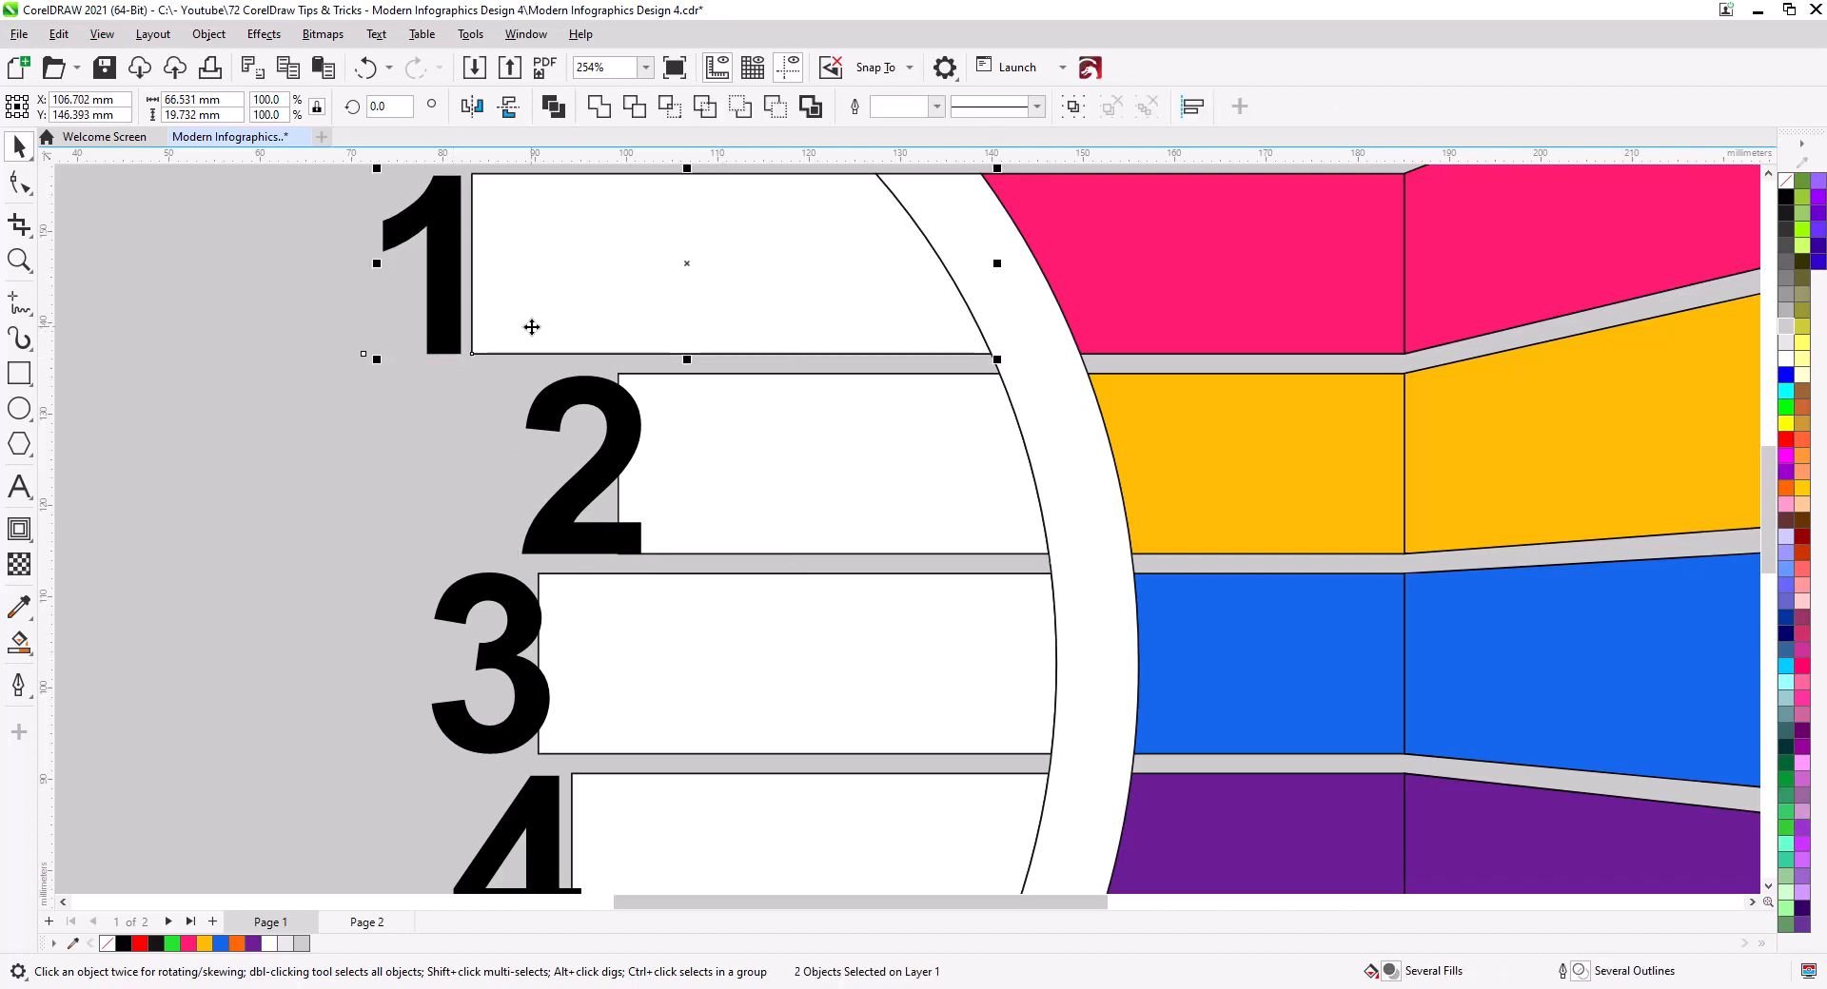
left_click(383, 363)
left_click_drag(440, 349, 455, 349)
left_click_drag(510, 457, 439, 586)
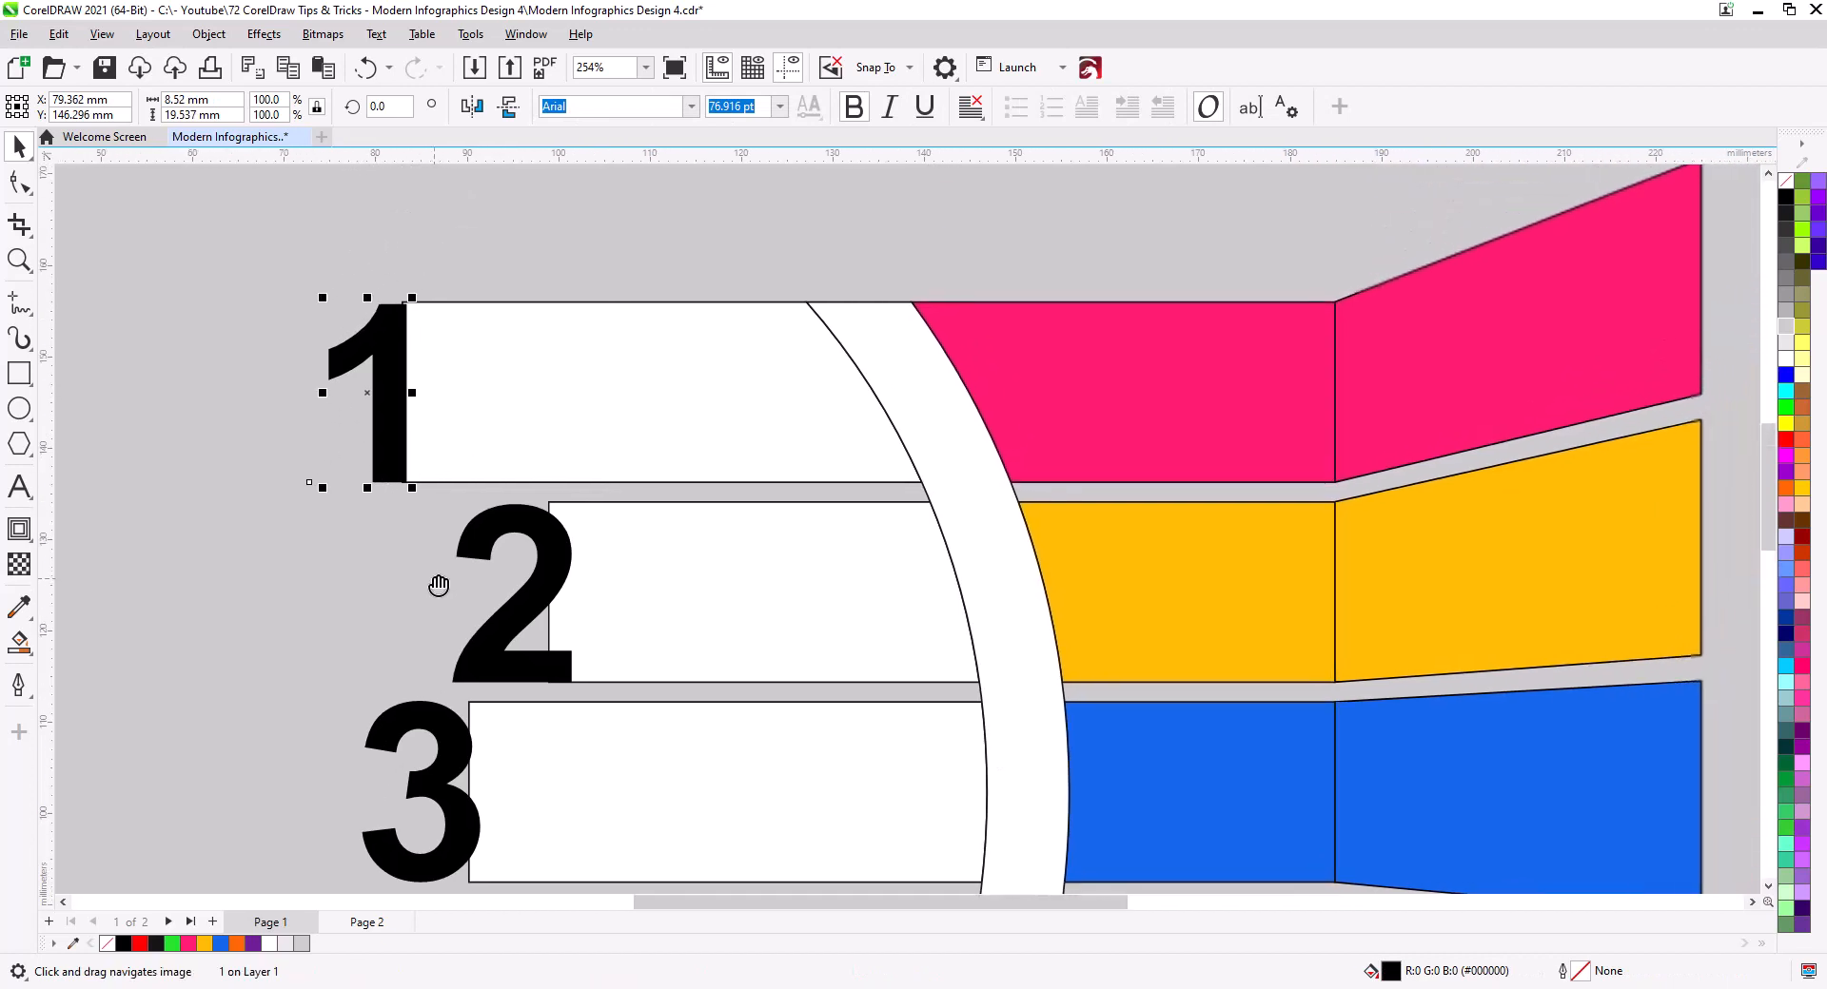
Weld the numbers 1, 2 and 3 each to the white segment of their own bar
left_click(531, 409, "shift")
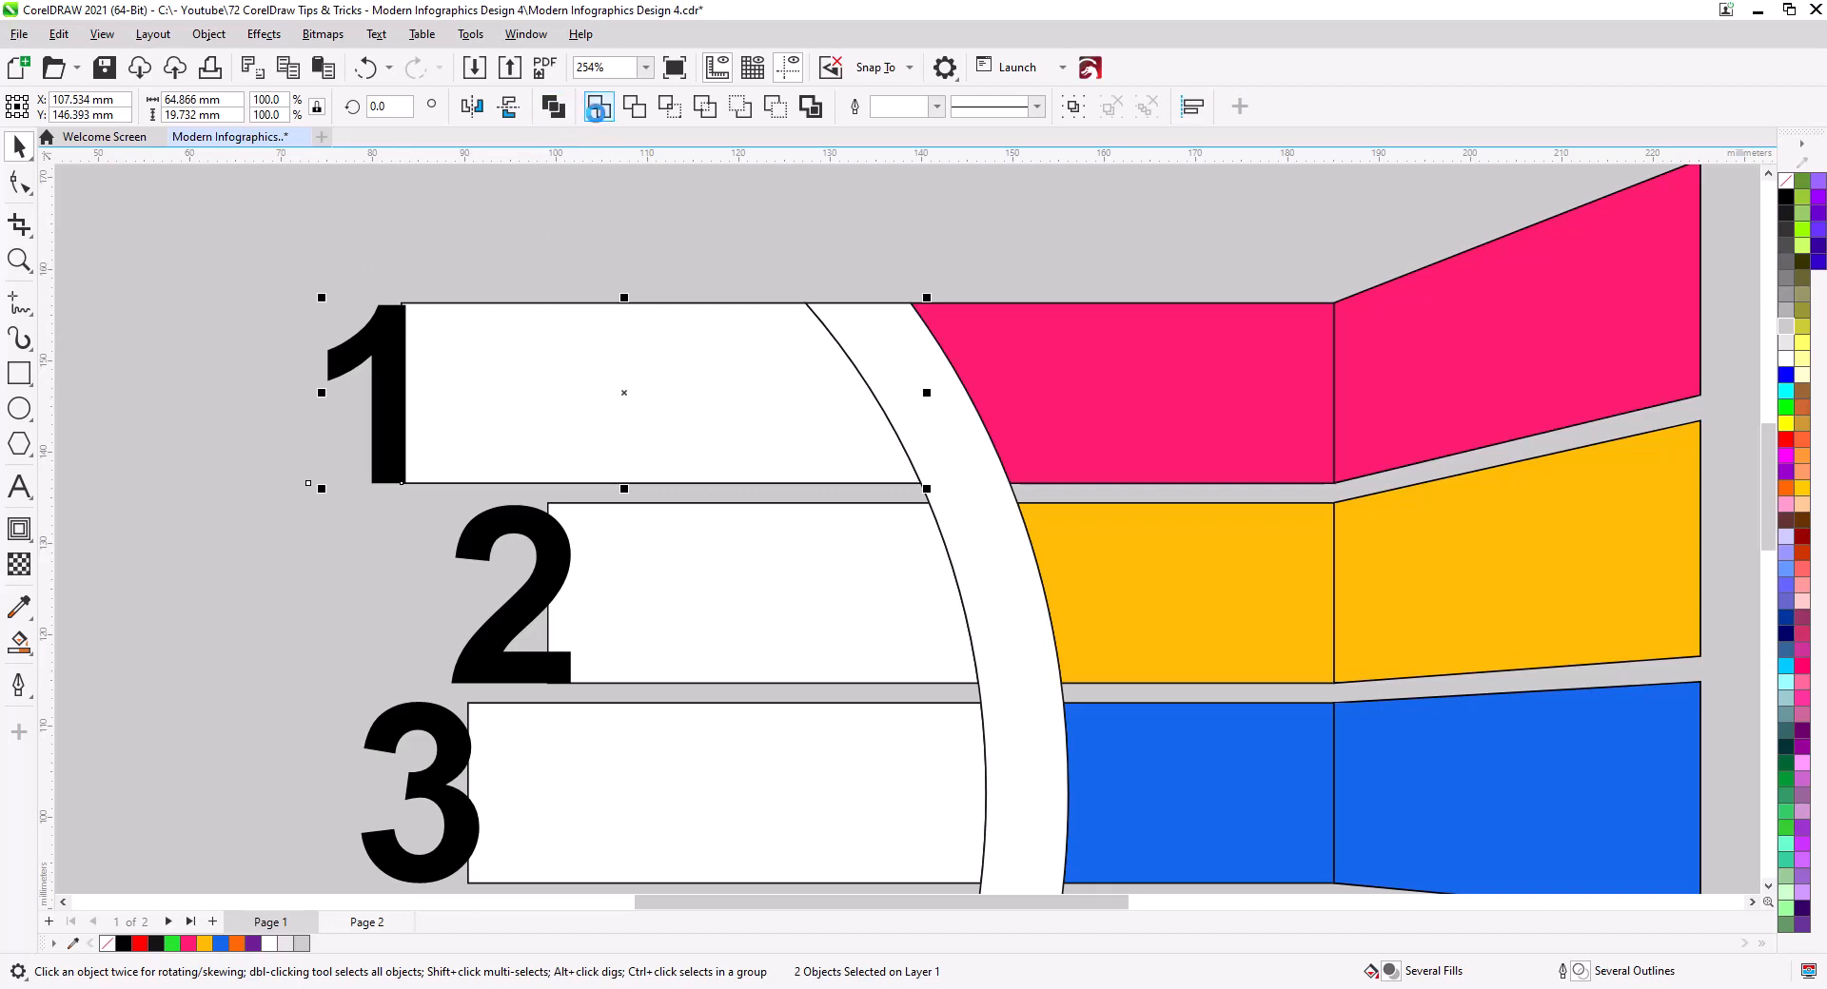
left_click(597, 107)
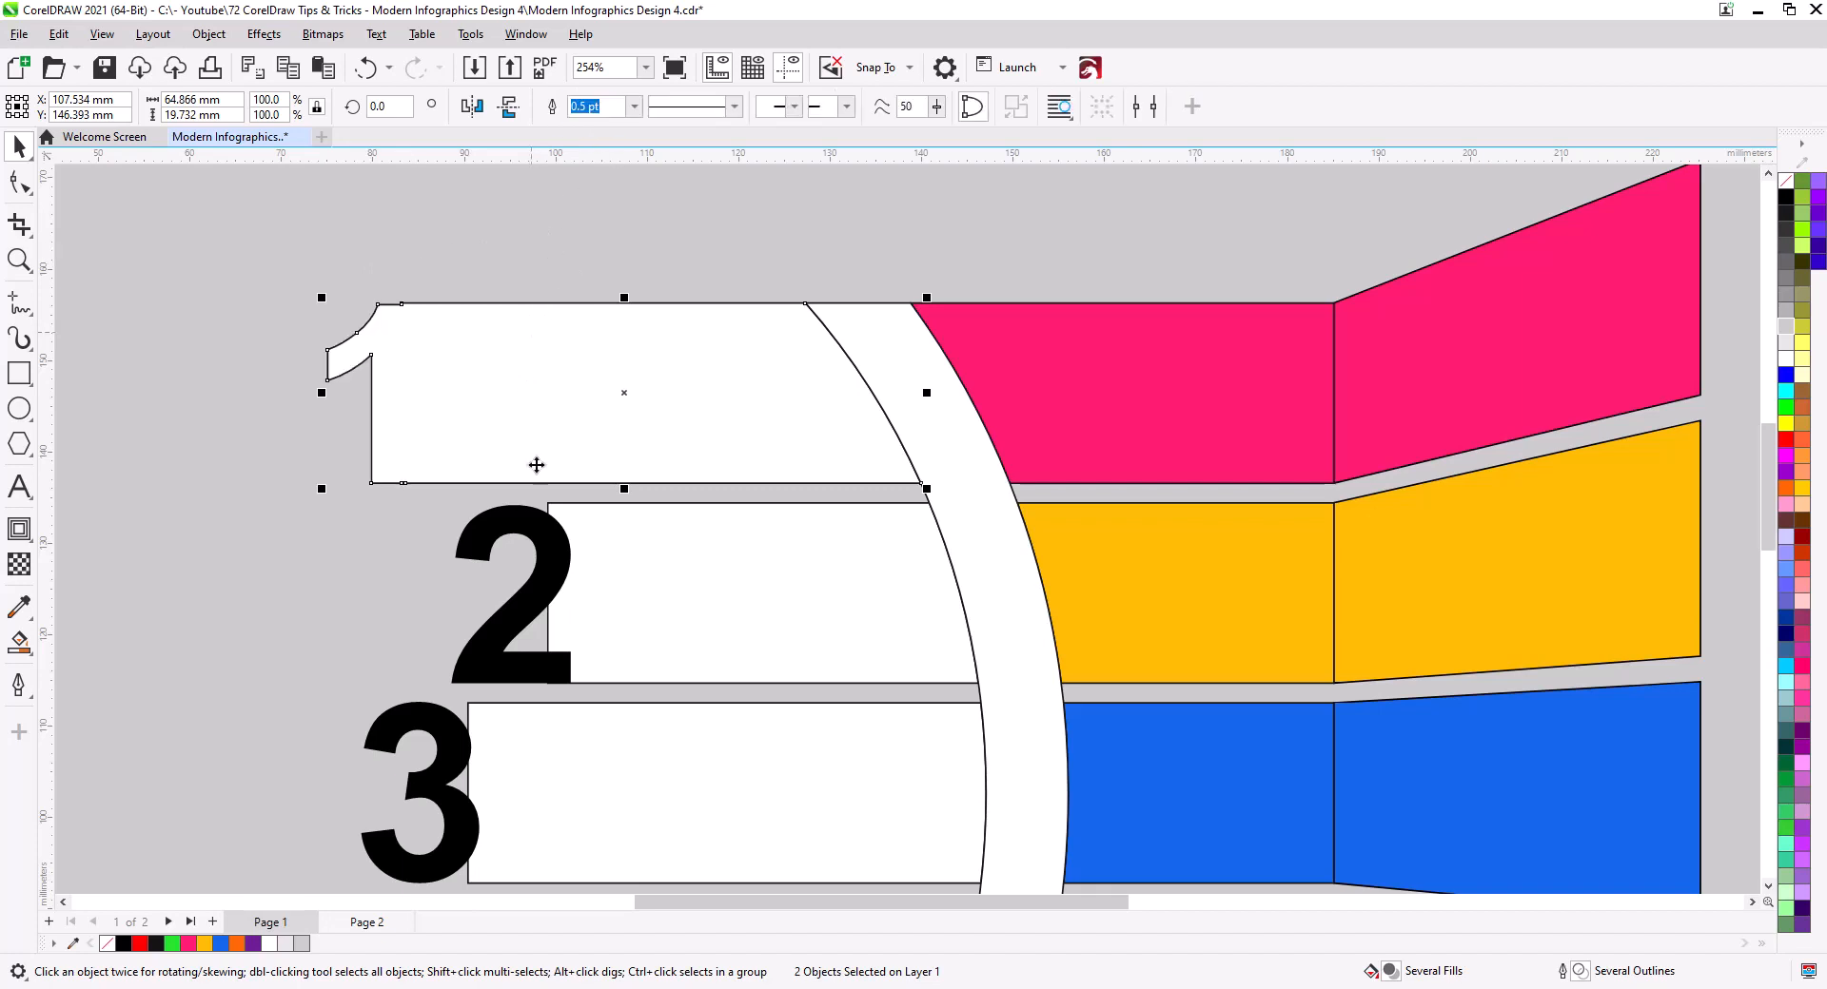
left_click(561, 559)
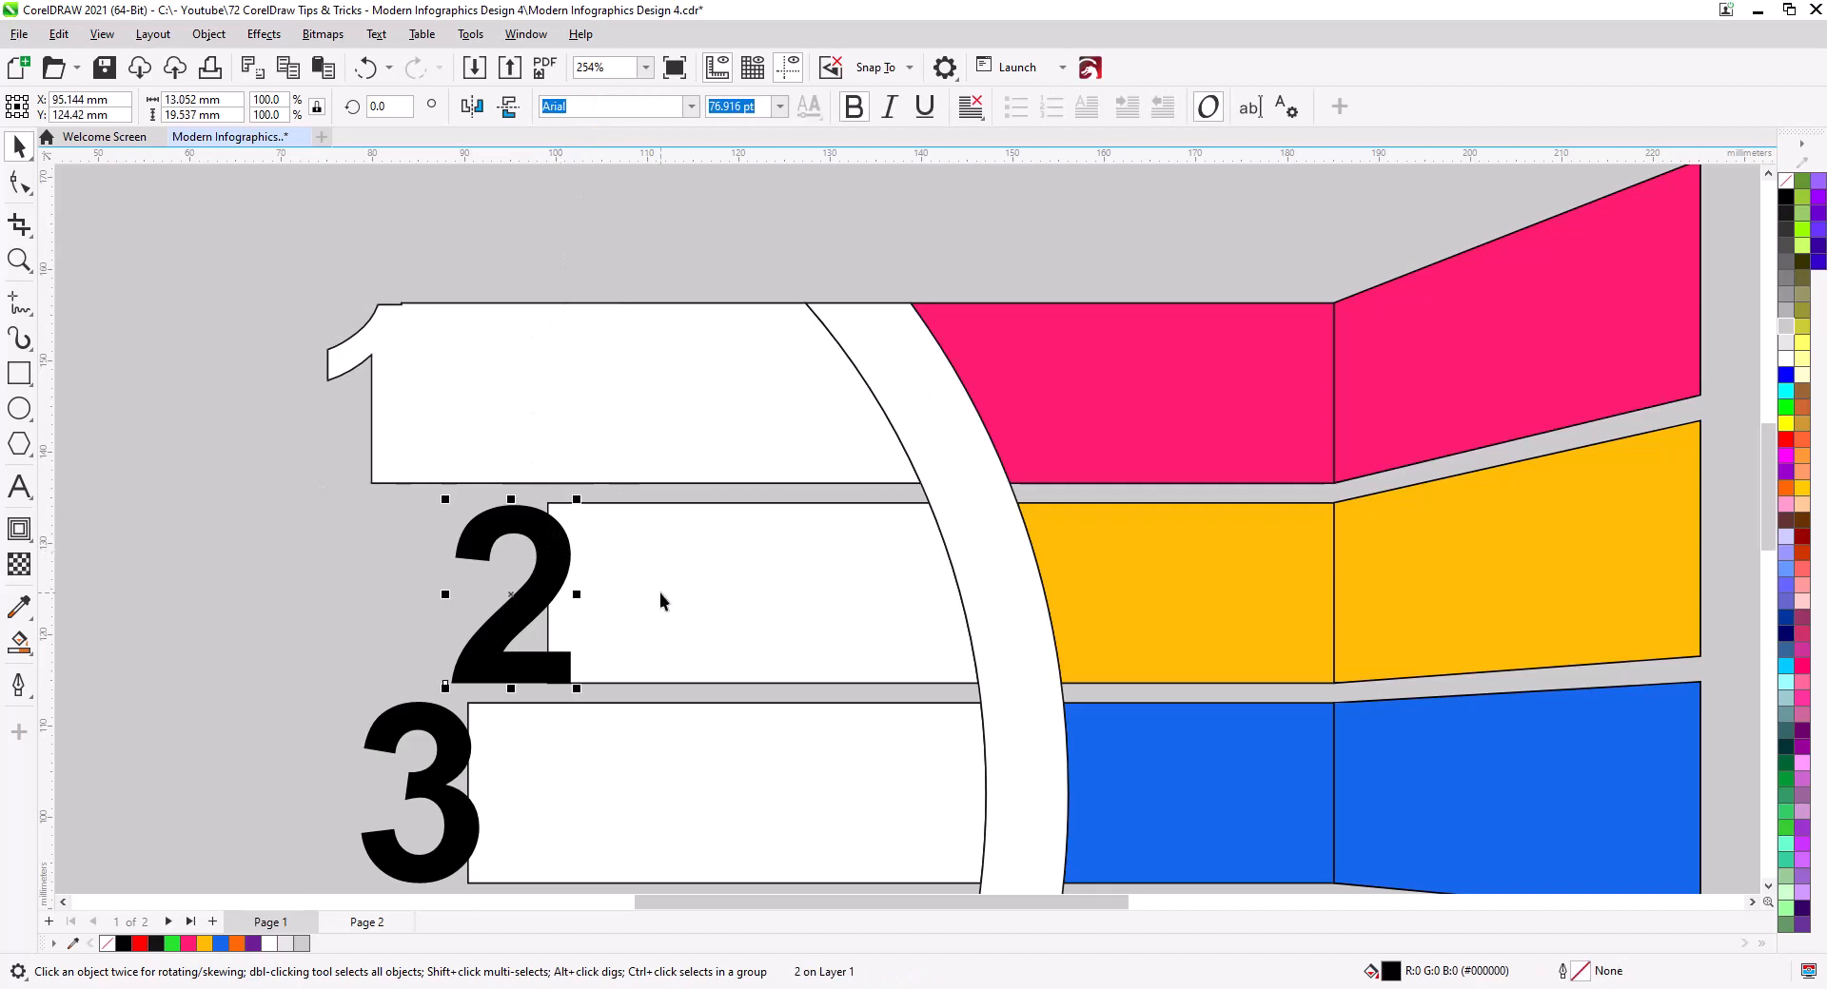
left_click(660, 599, "shift")
left_click(597, 108)
scroll(684, 624, "down", 3)
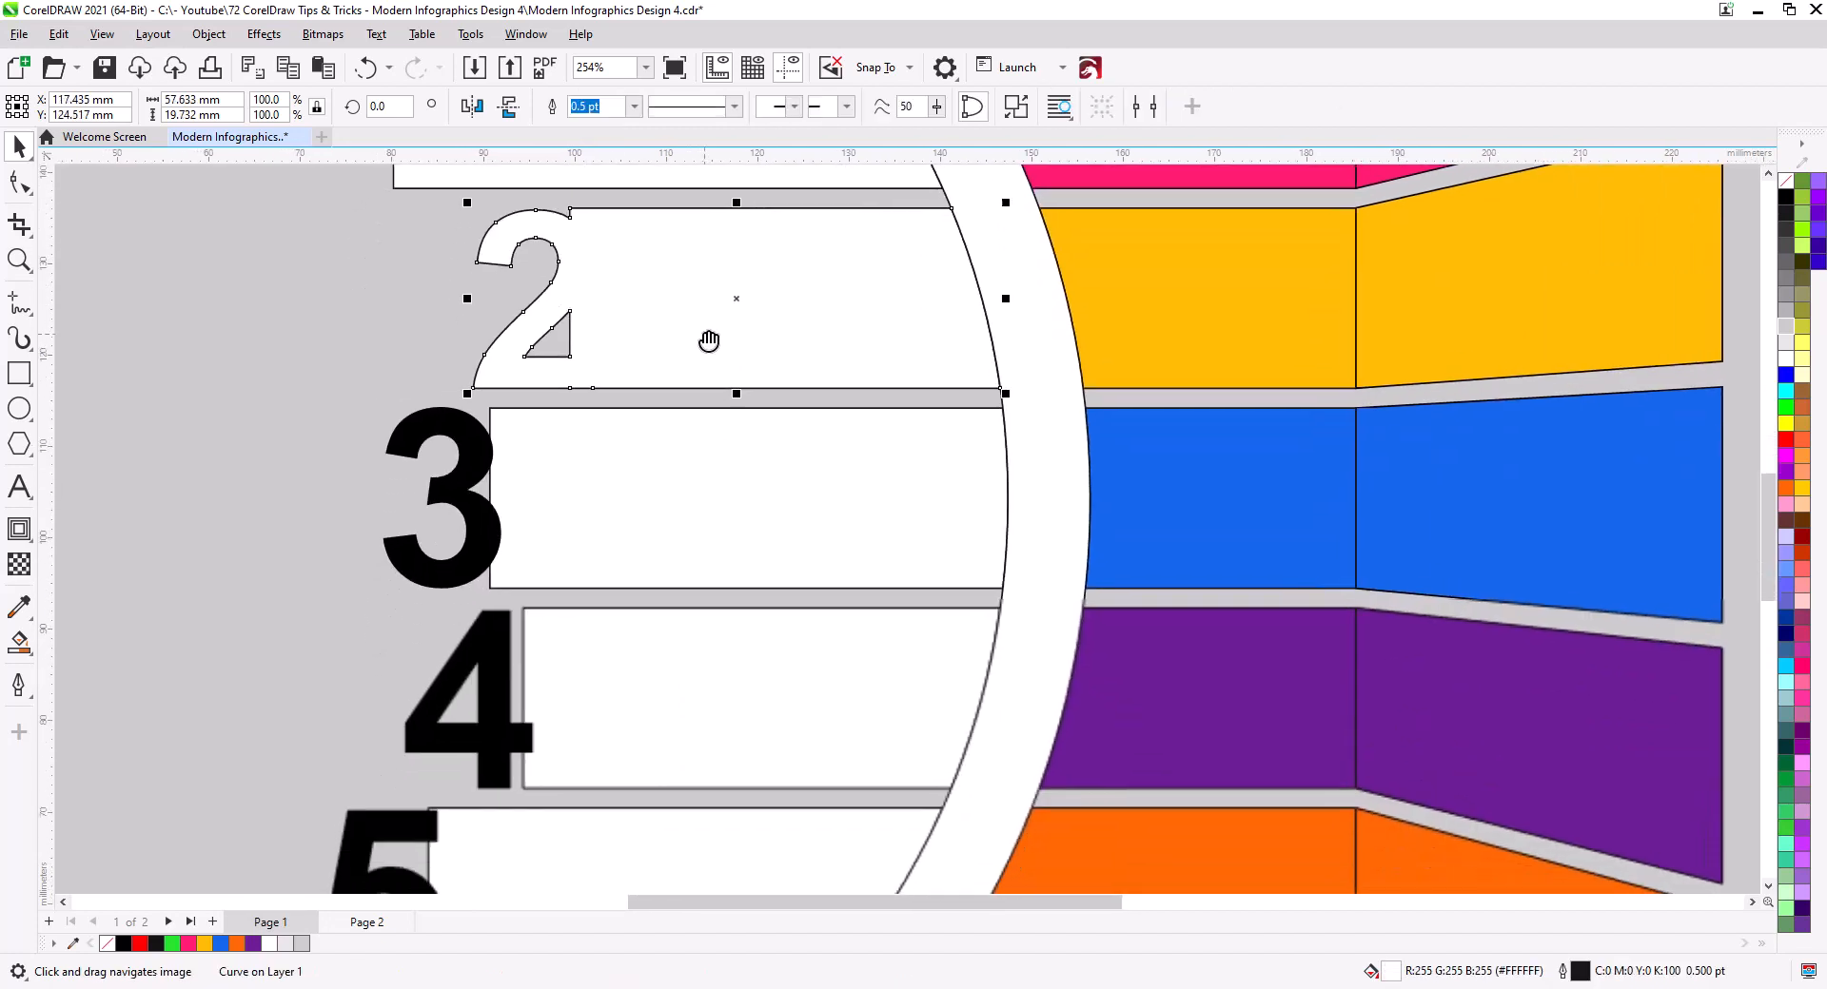
left_click(480, 447)
left_click(609, 476, "shift")
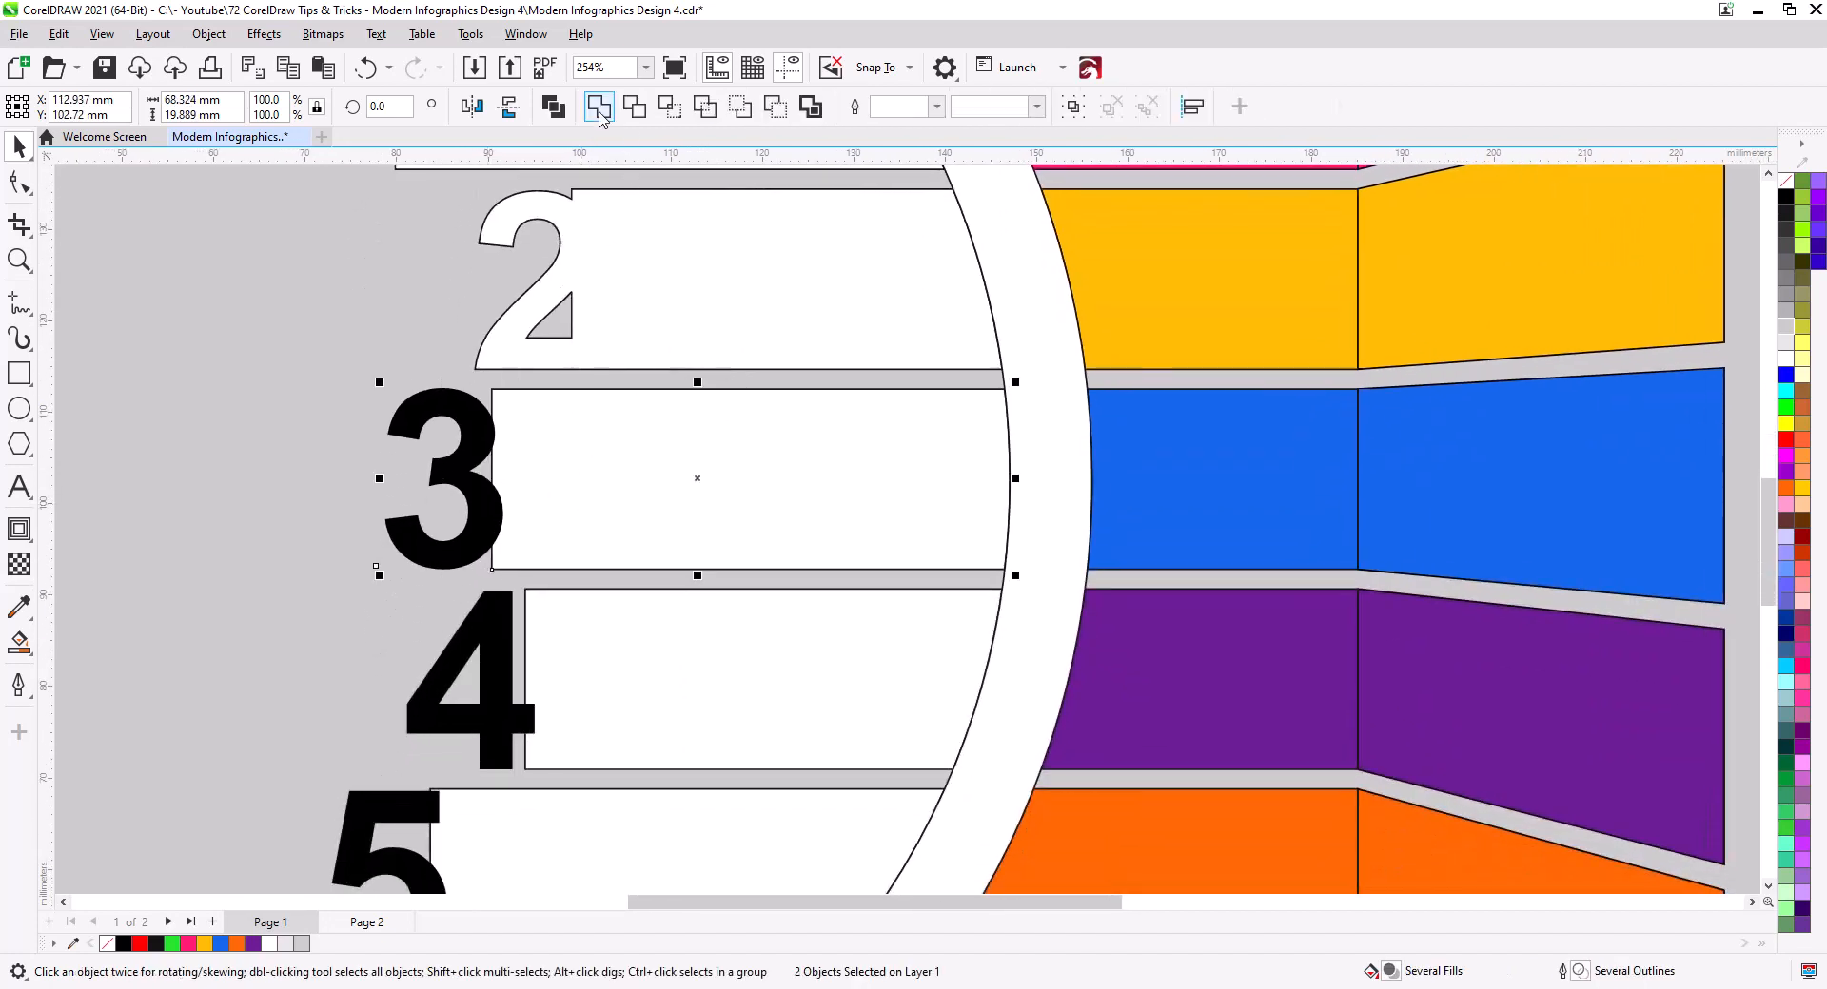
left_click(599, 108)
Weld the 4 to the fourth white segment and the 5 to the fifth white segment
scroll(590, 495, "down", 3)
left_click(529, 447)
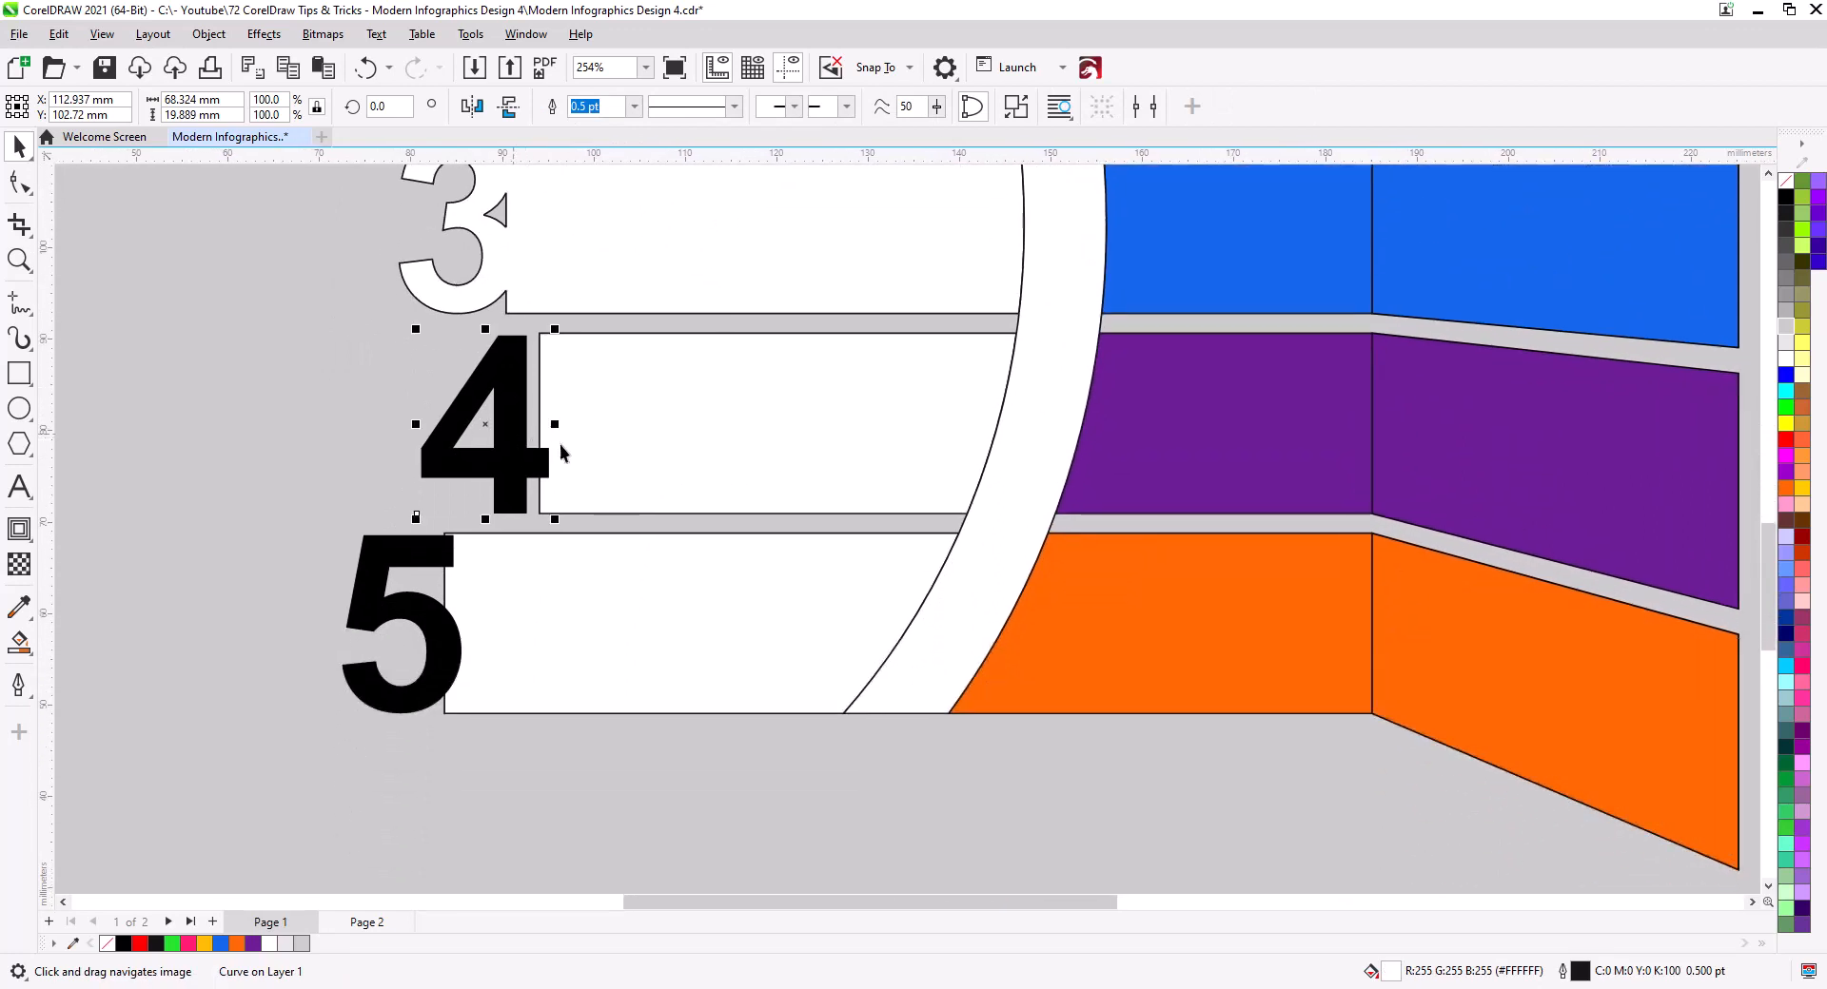
left_click(567, 452, "shift")
left_click(599, 107)
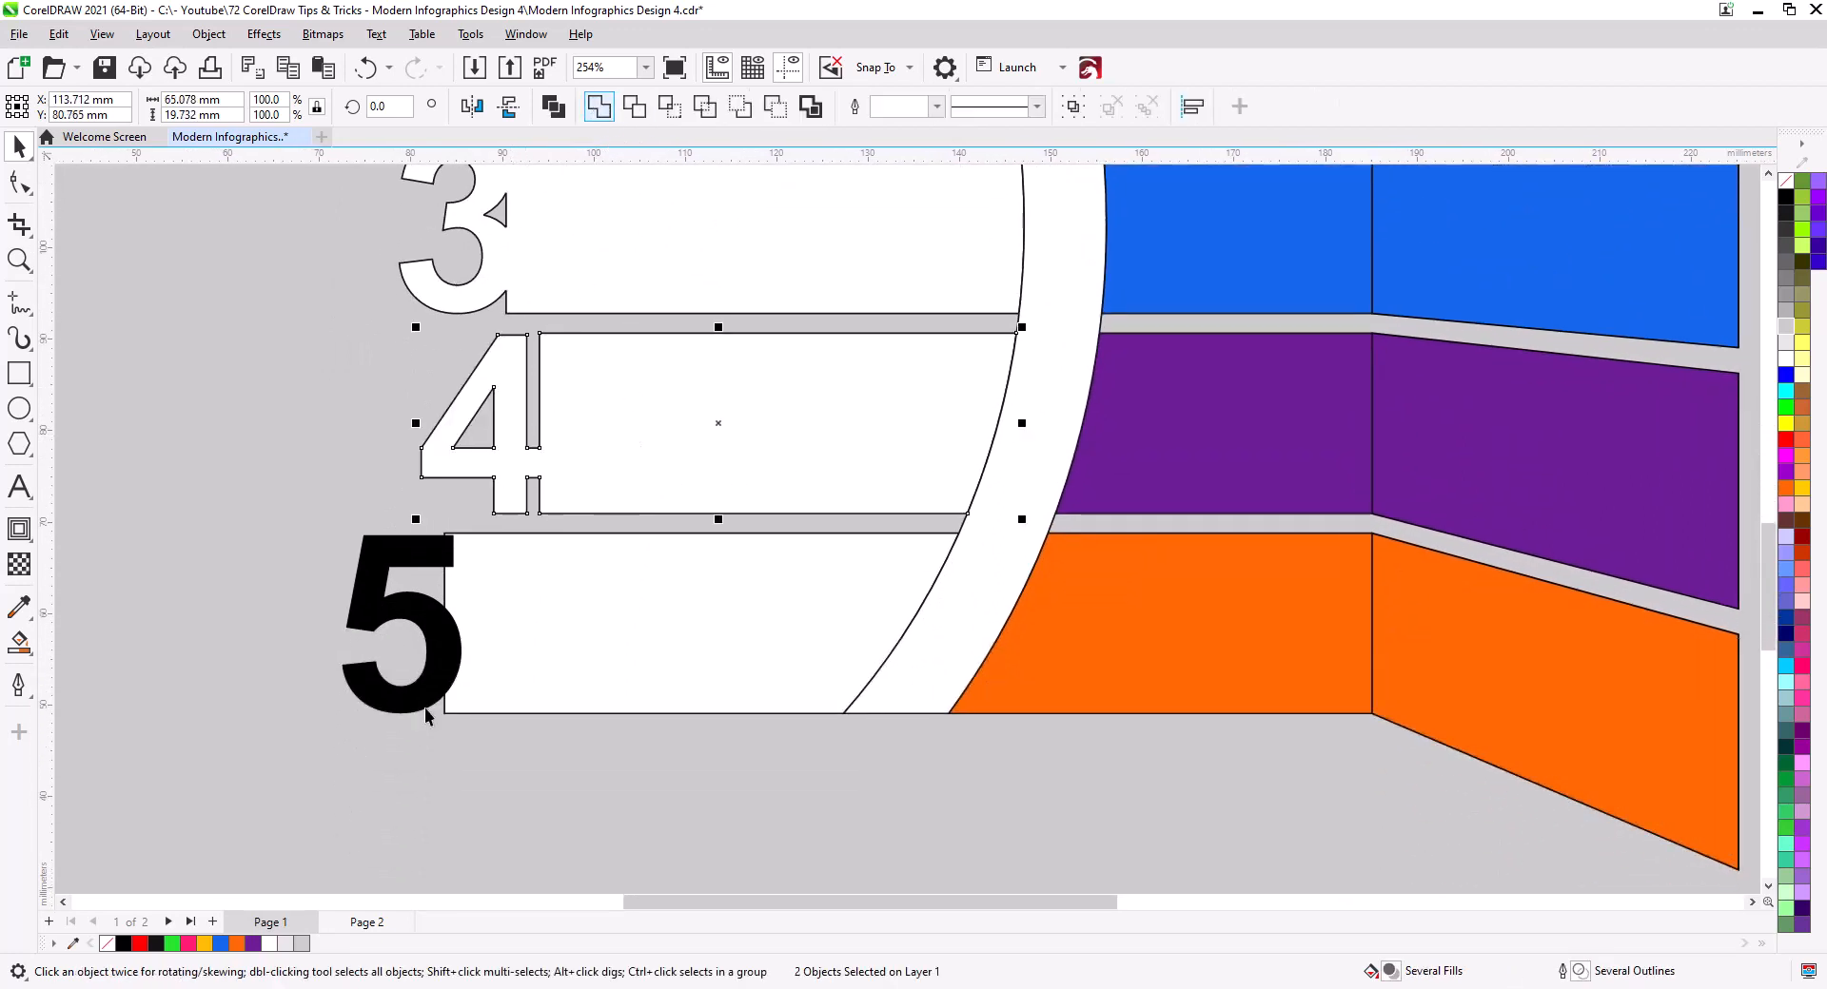
left_click(424, 699)
left_click(570, 619, "shift")
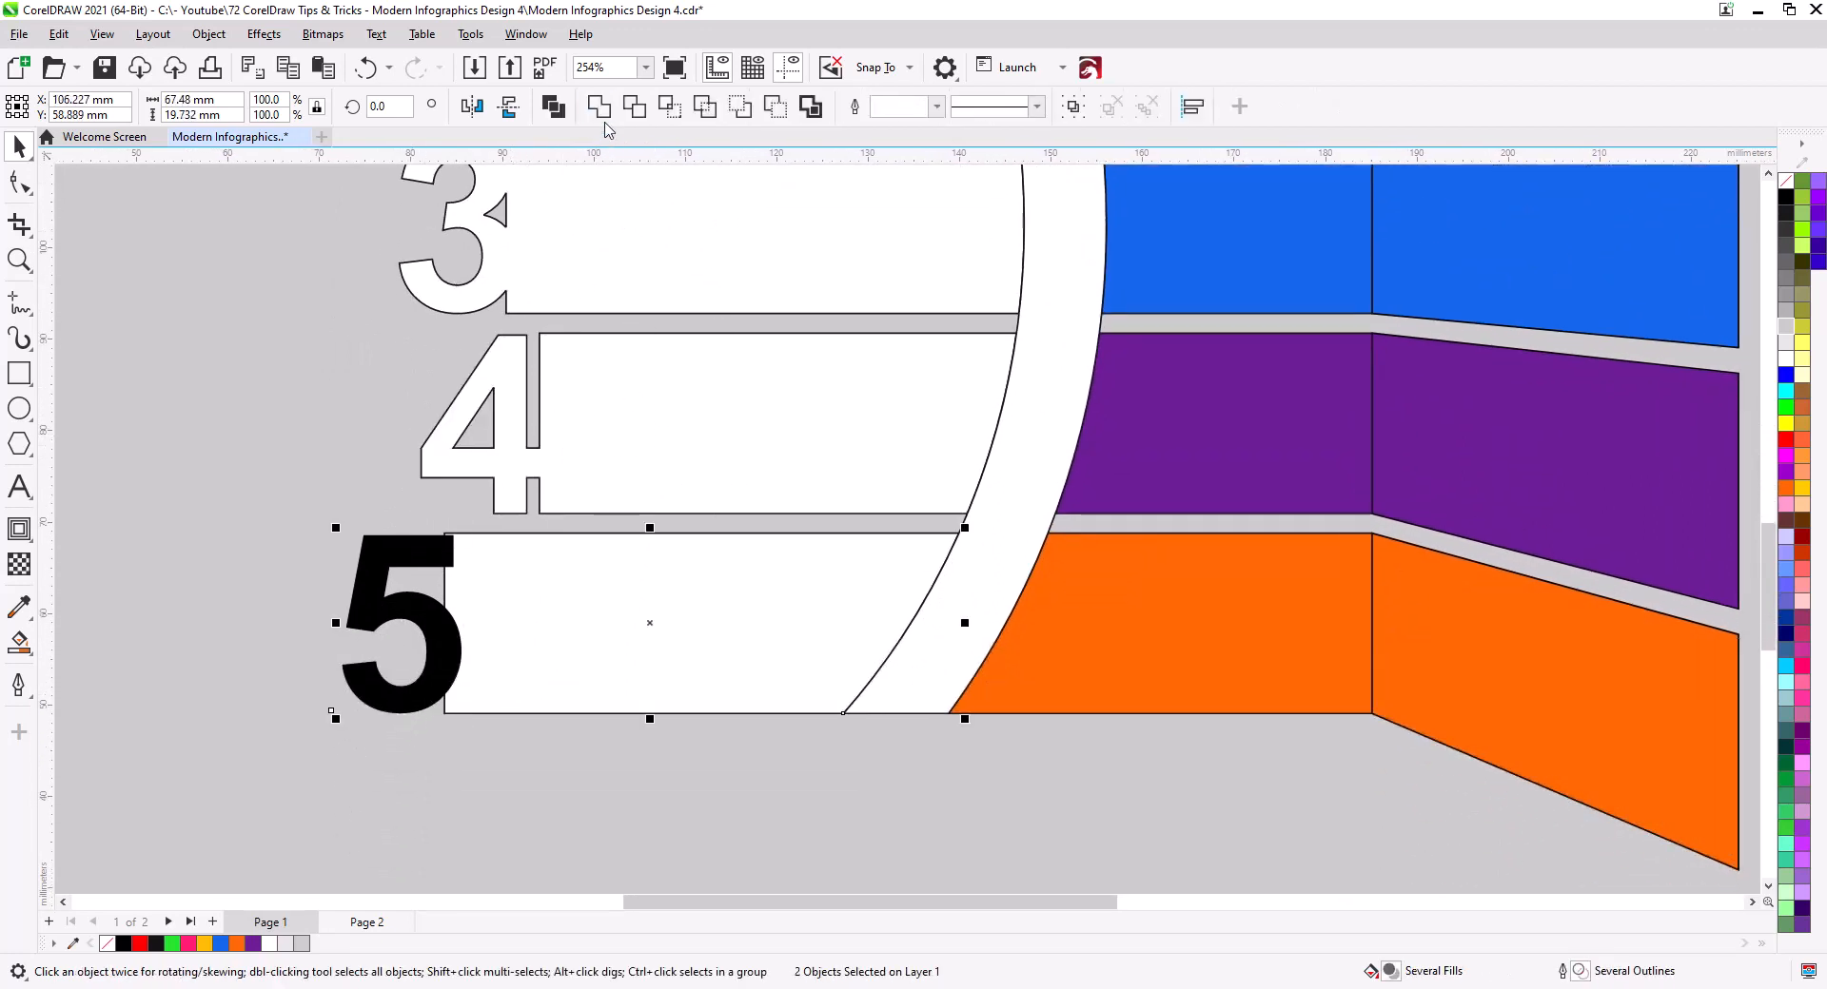
left_click(598, 108)
left_click(460, 521)
Align the stepped nodes on the top edge of the welded 5 shape horizontally only, and delete the surplus nodes there
scroll(548, 593, "down", 1)
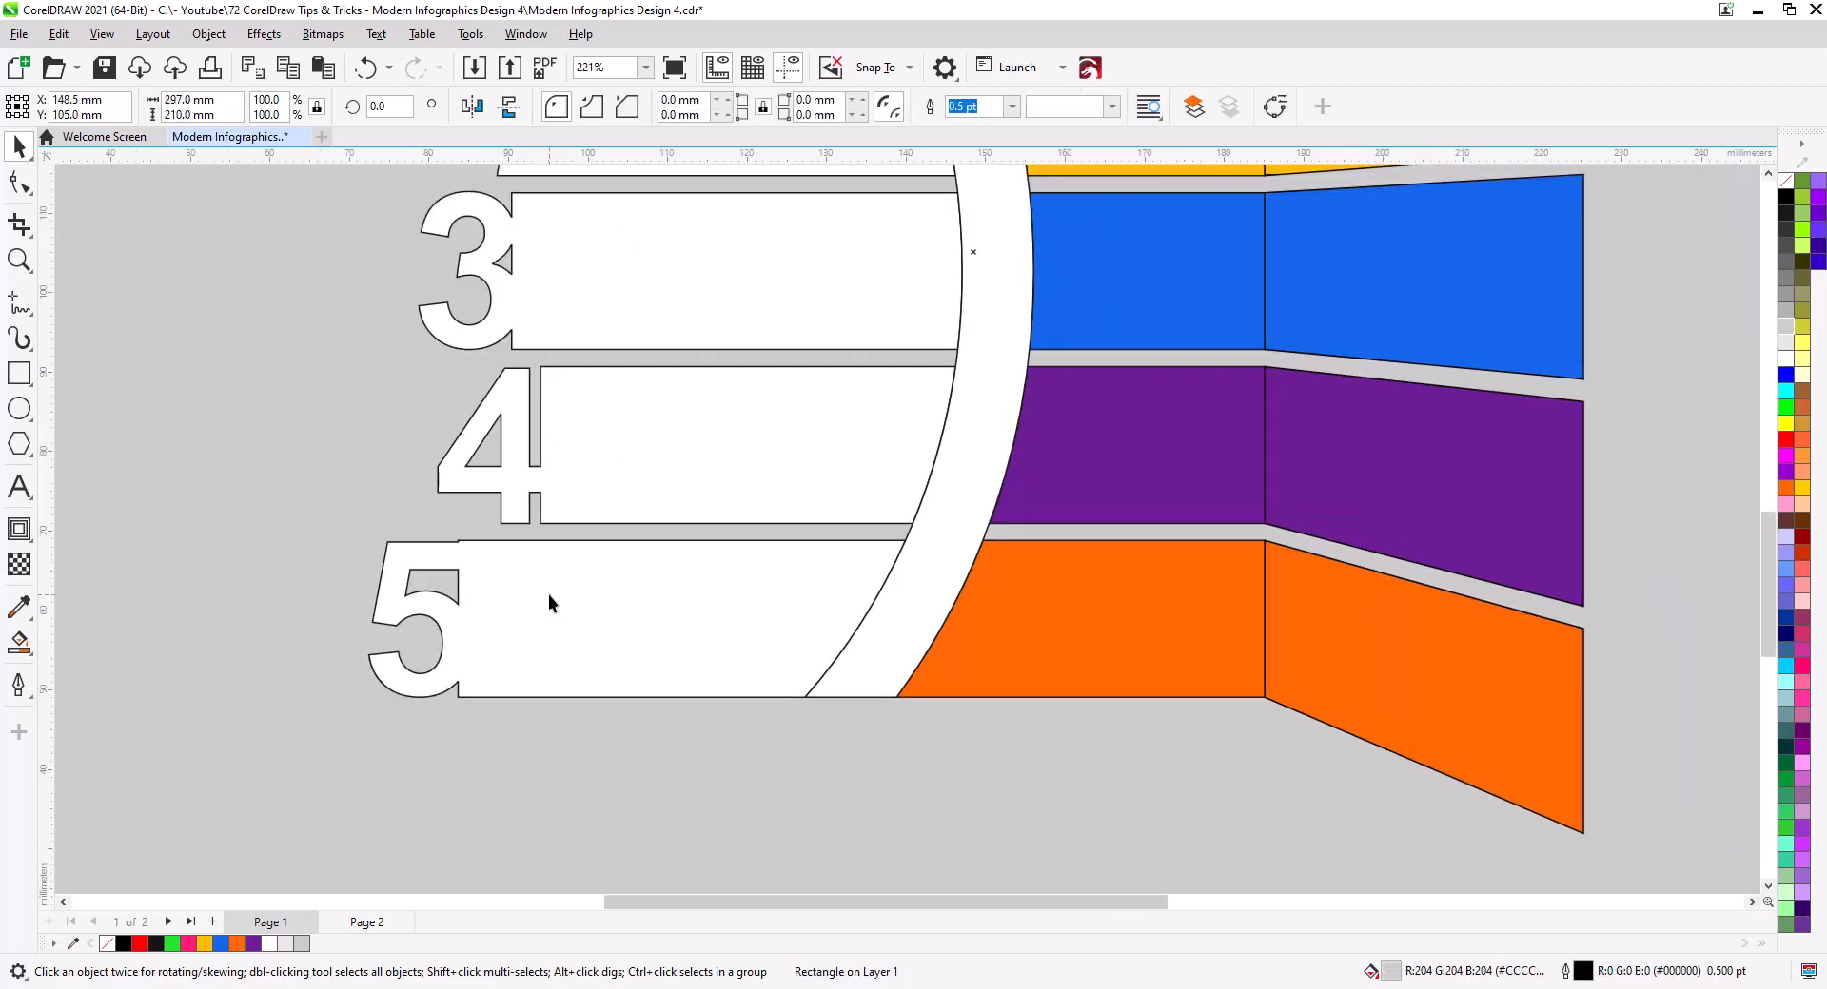
scroll(478, 580, "up", 6)
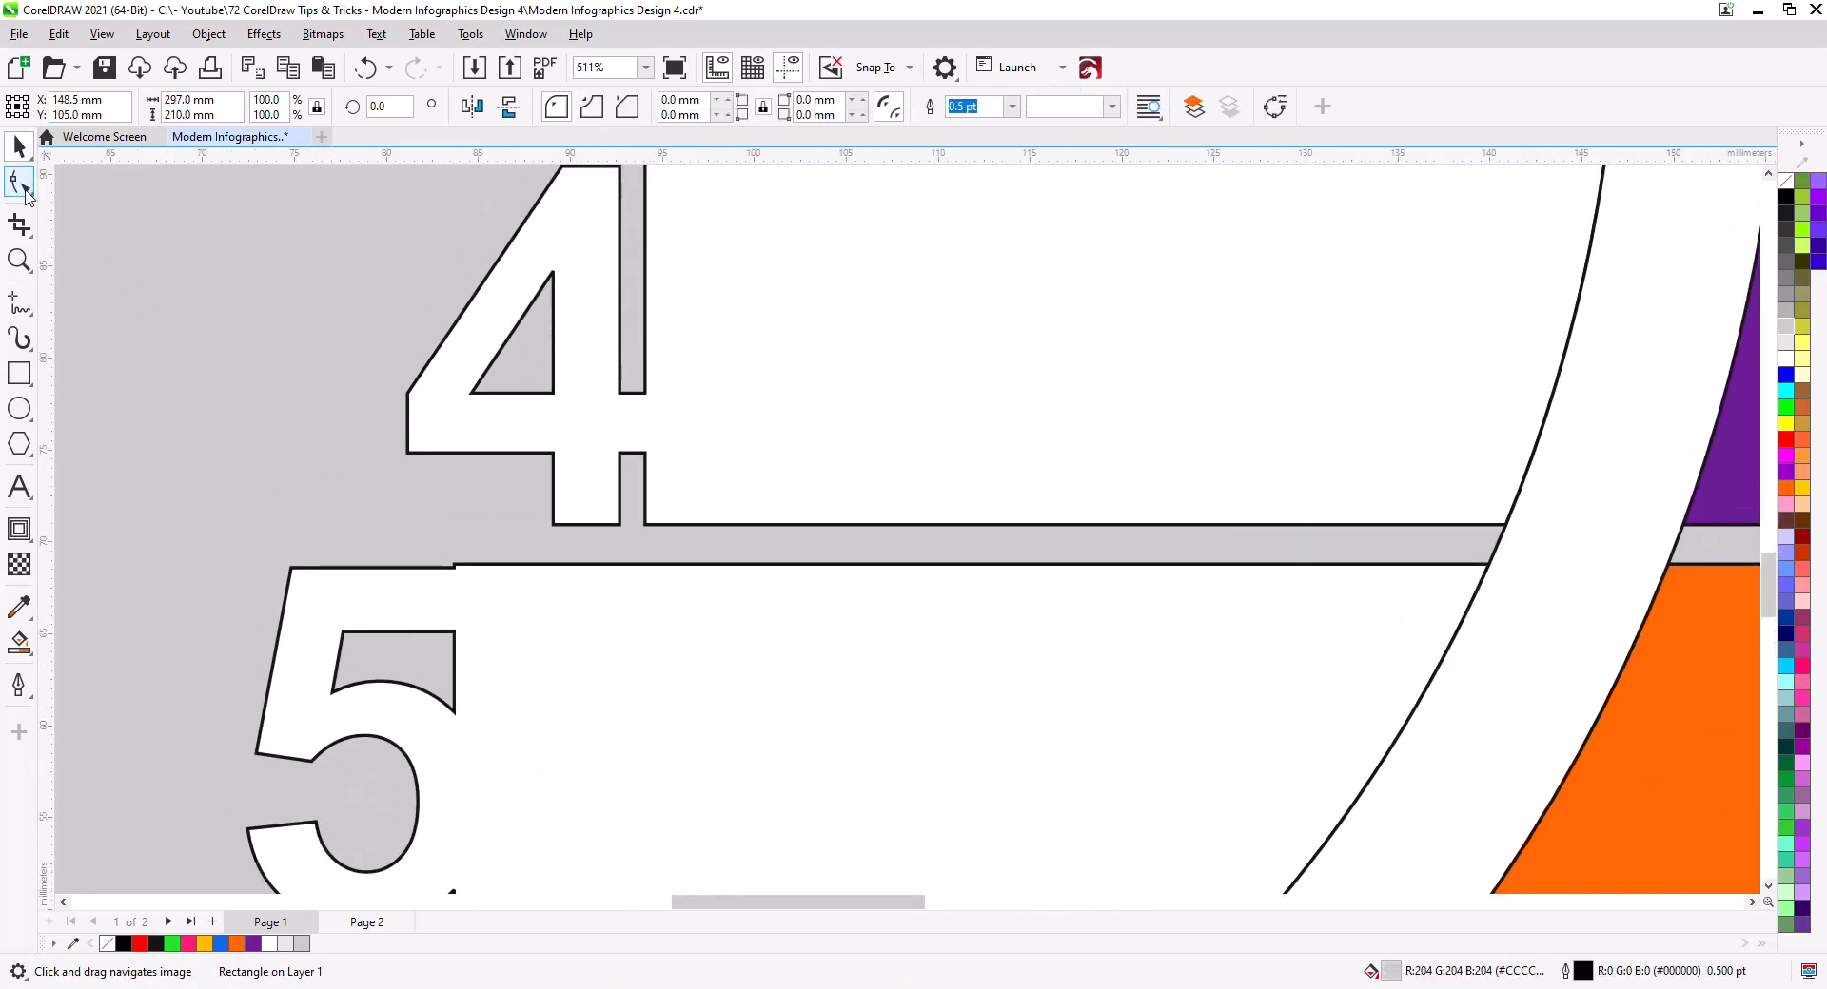
left_click(21, 182)
left_click(295, 571)
scroll(300, 576, "up", 1)
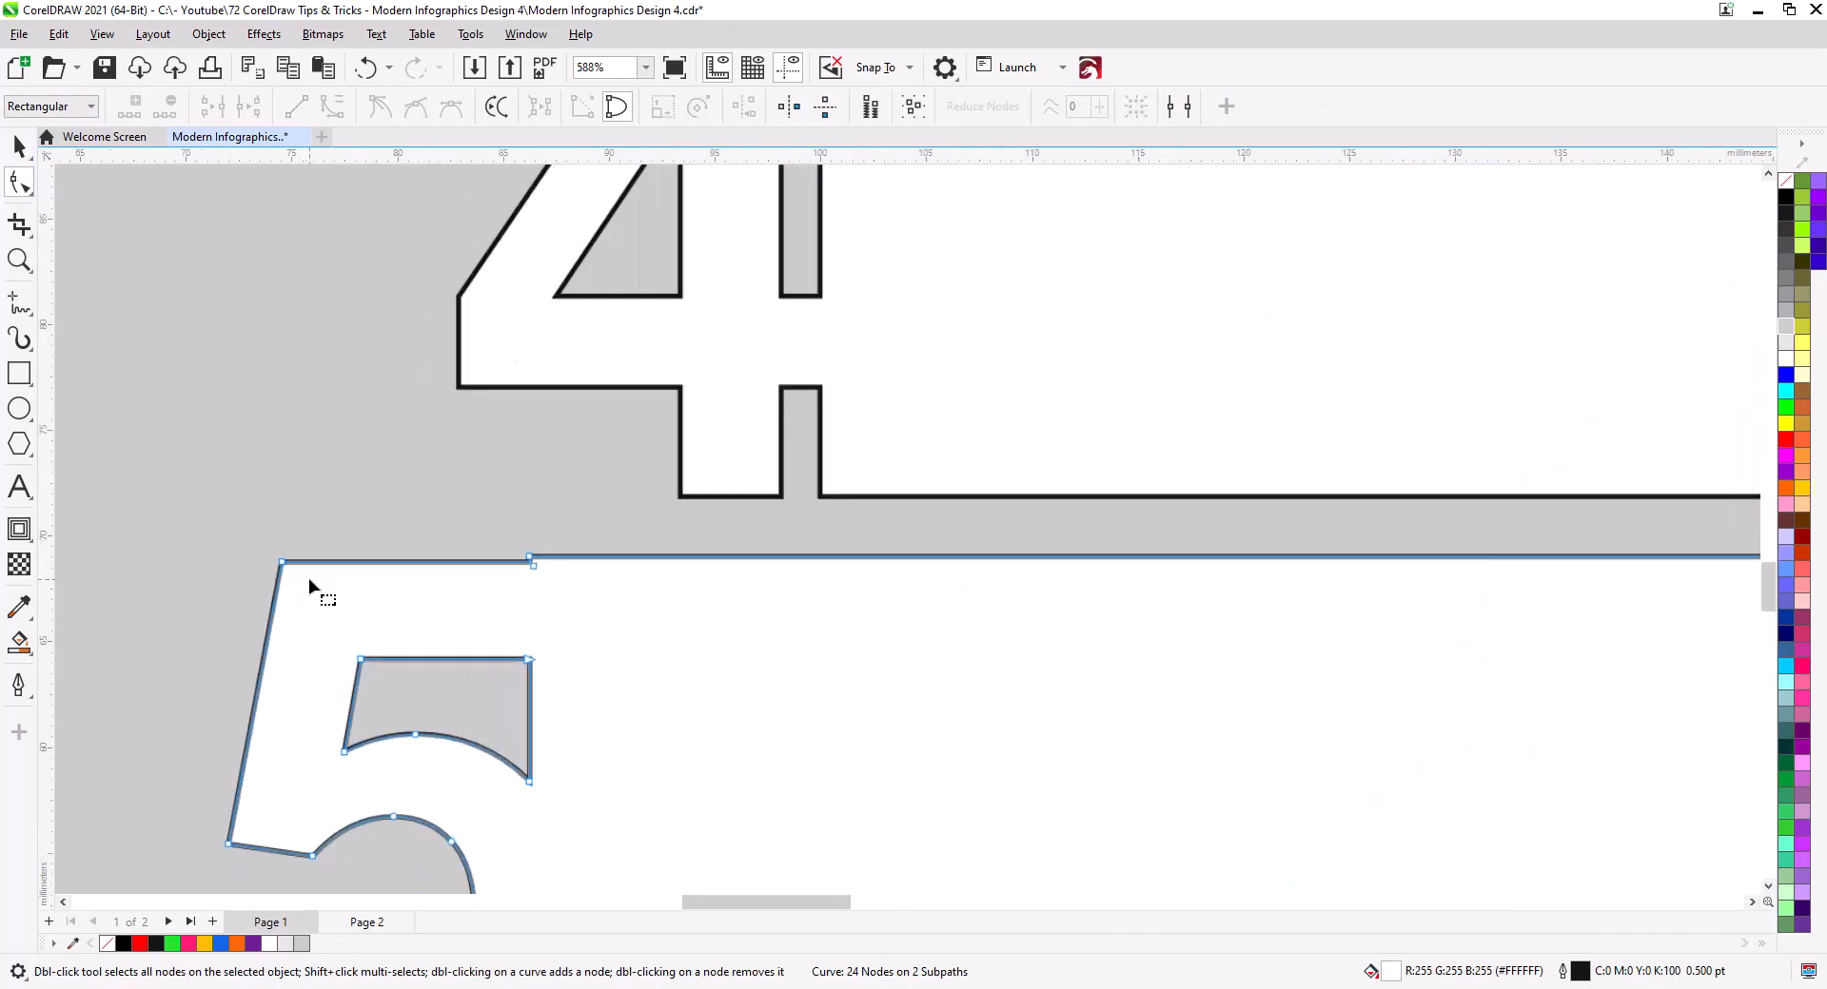
scroll(285, 565, "up", 3)
left_click_drag(316, 585, 318, 586)
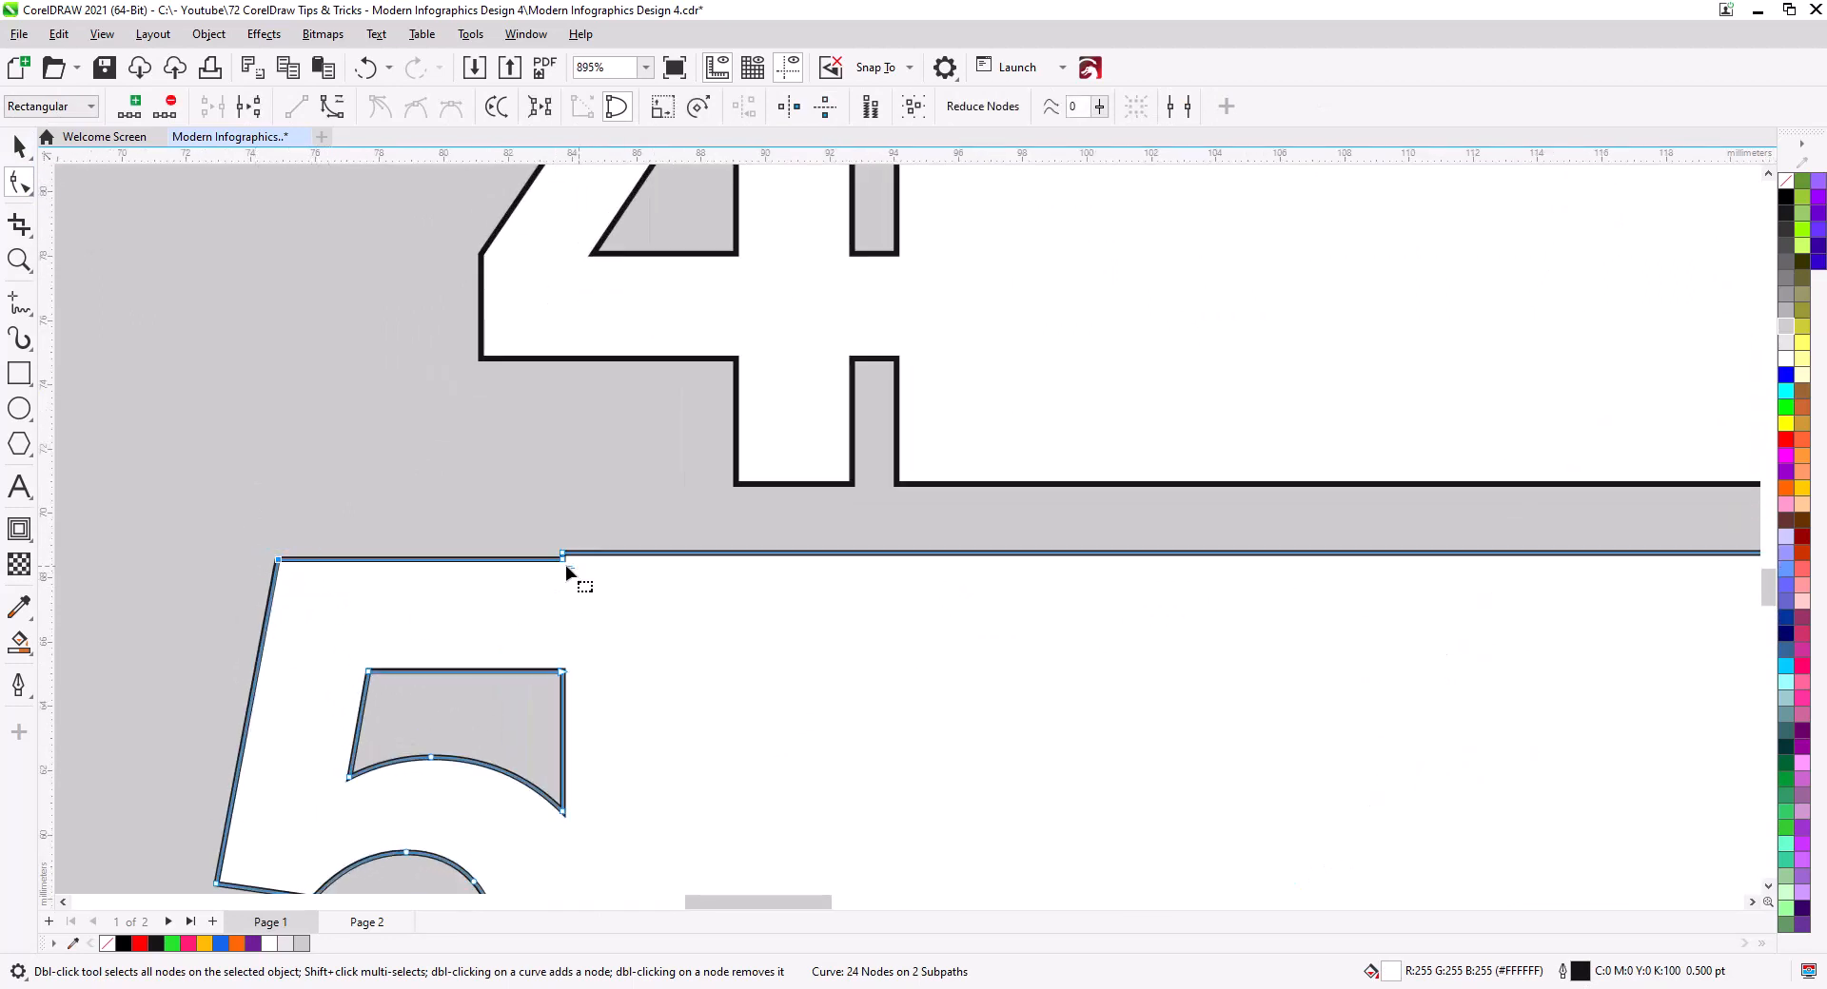
left_click(562, 557, "shift")
left_click(744, 106)
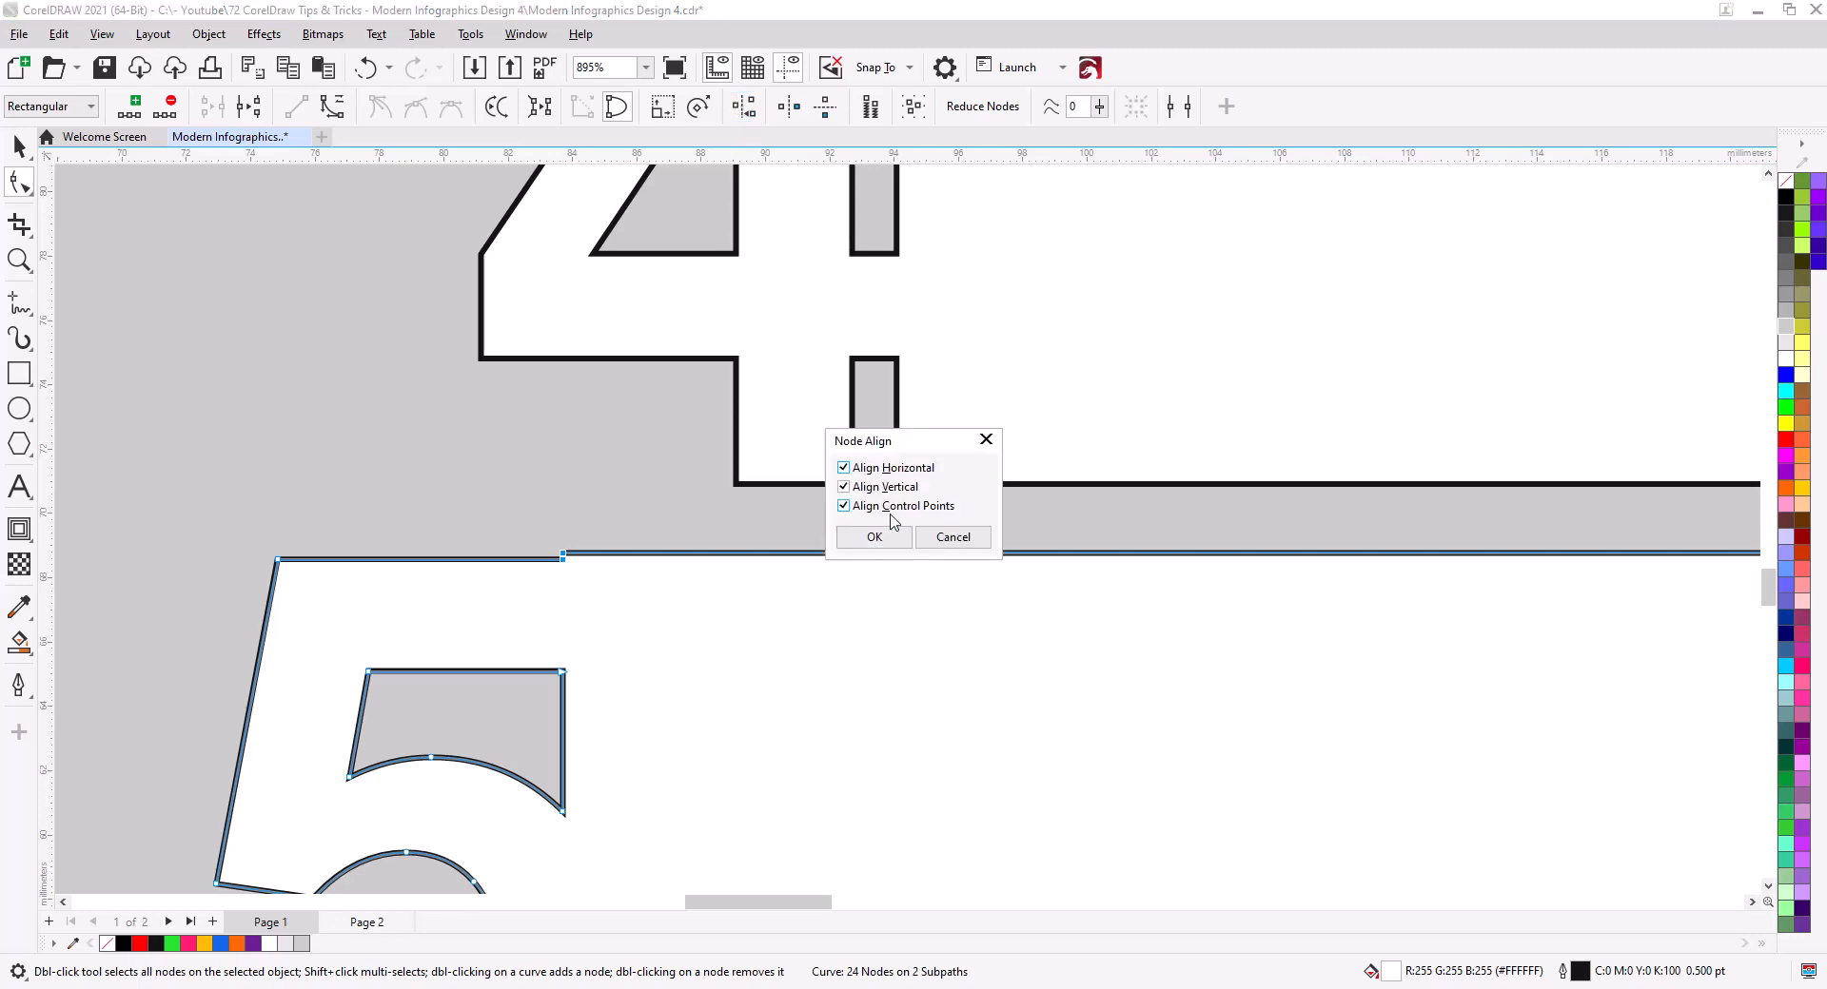
left_click(844, 488)
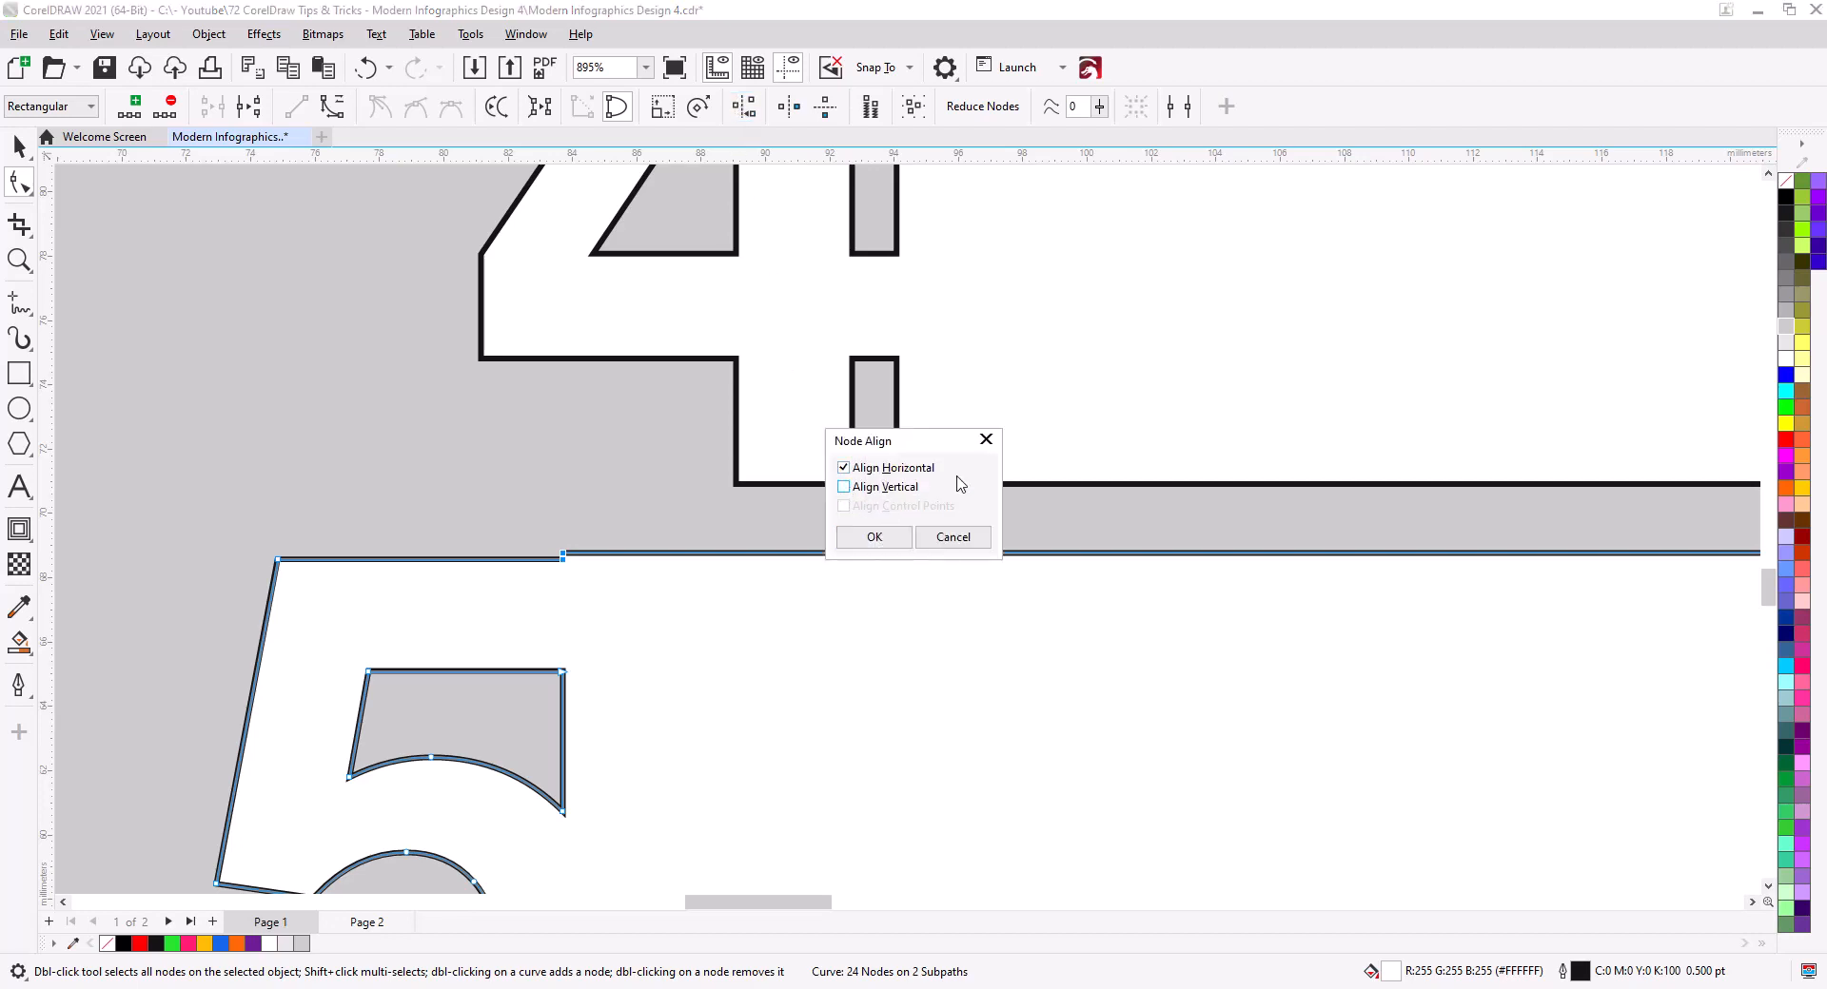
left_click(887, 536)
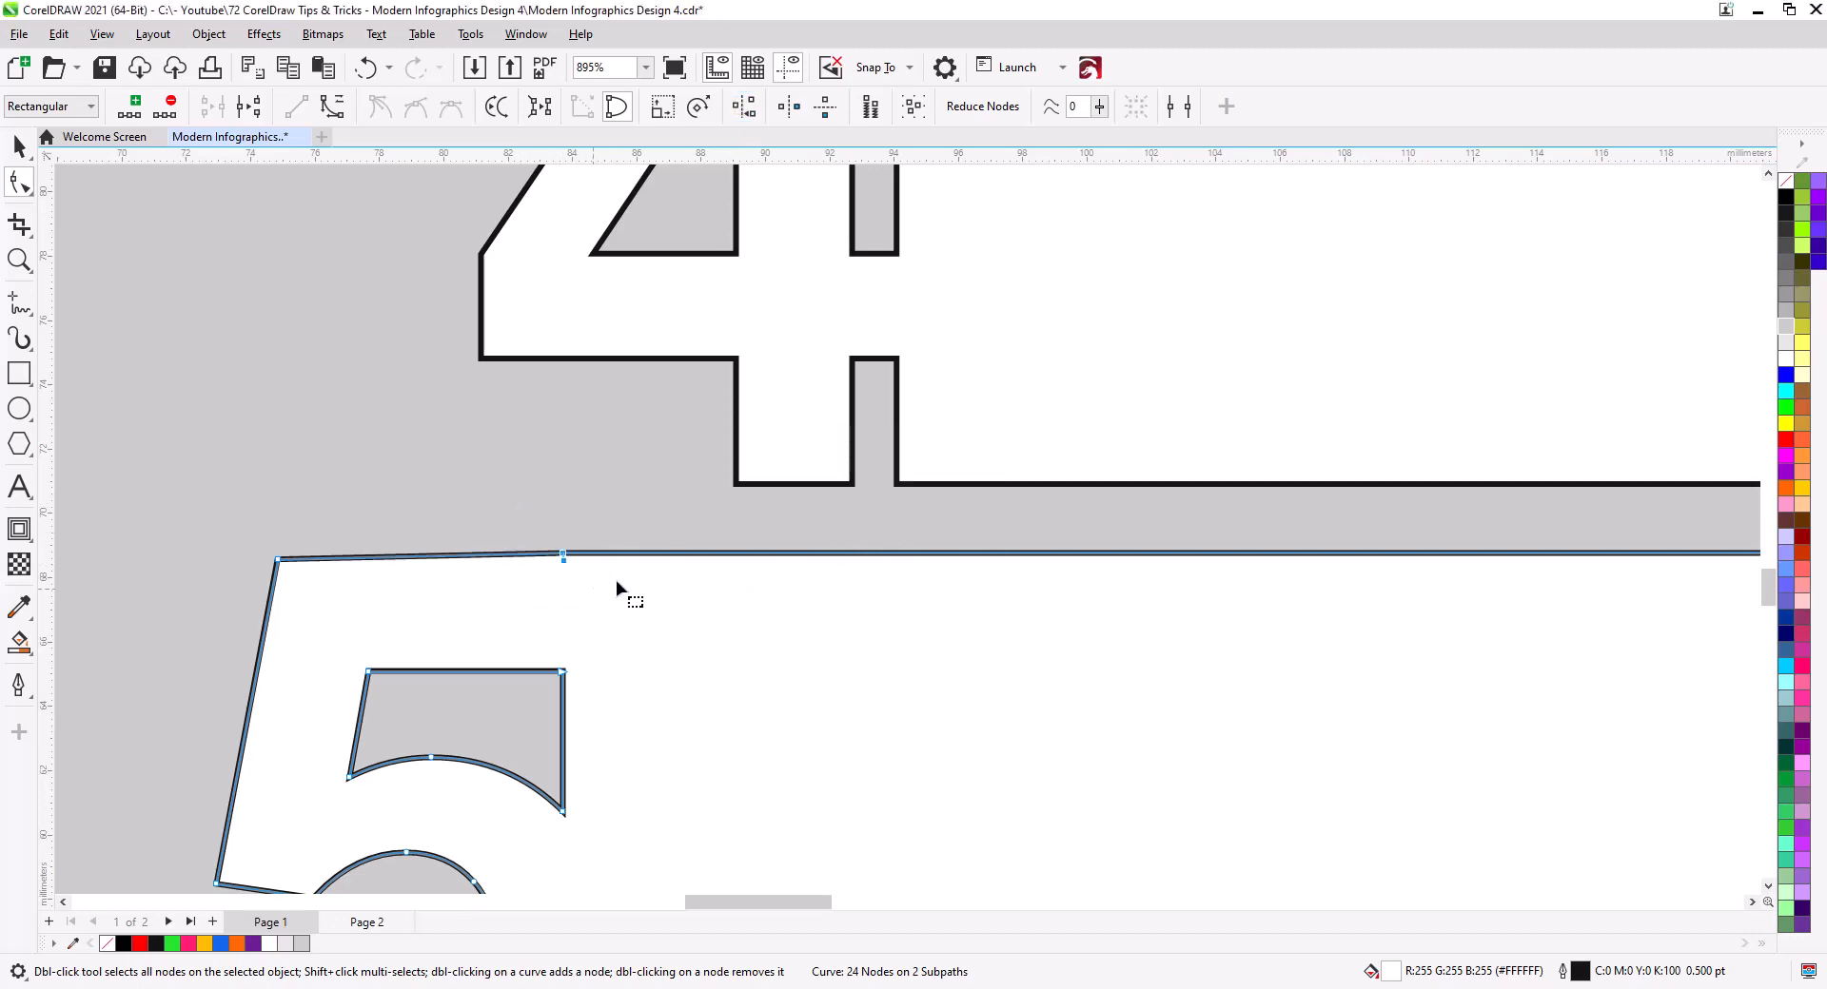
key("Delete")
Align the top nodes of the welded 4 horizontally with the top corner node of its white segment
left_click_drag(799, 346, 773, 772)
left_click_drag(785, 442, 774, 682)
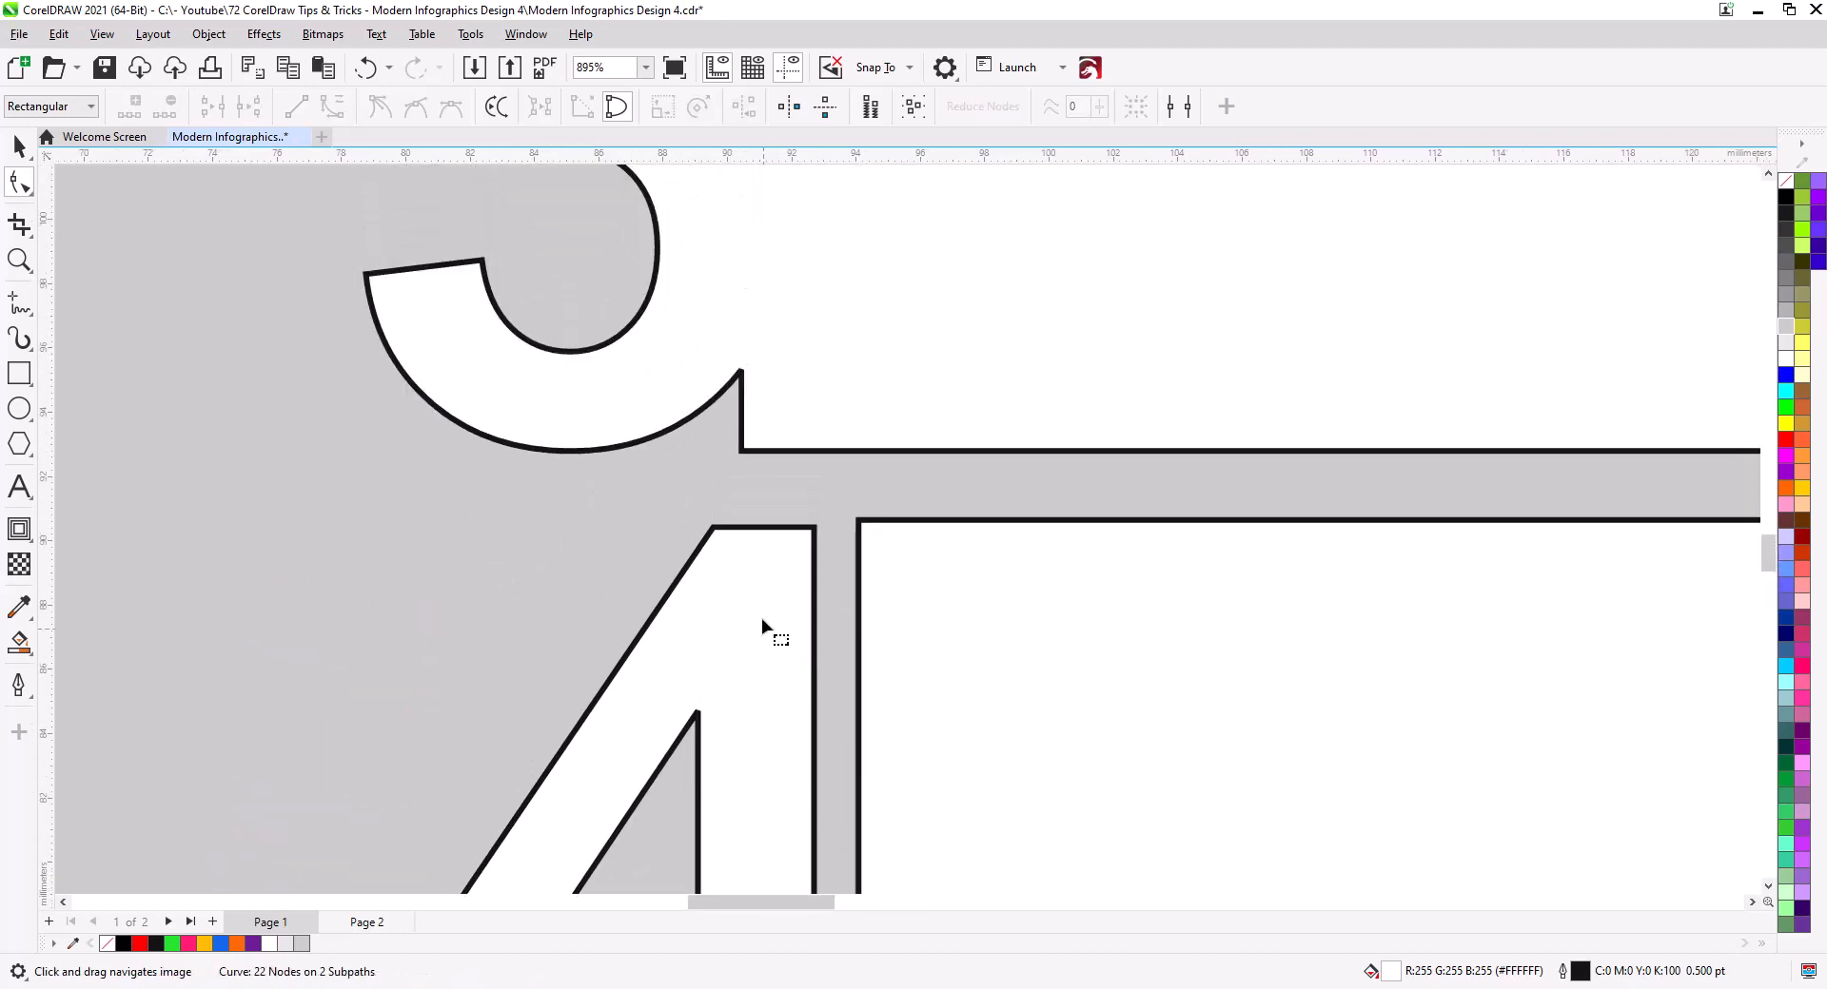
left_click(778, 591)
left_click_drag(831, 555, 834, 553)
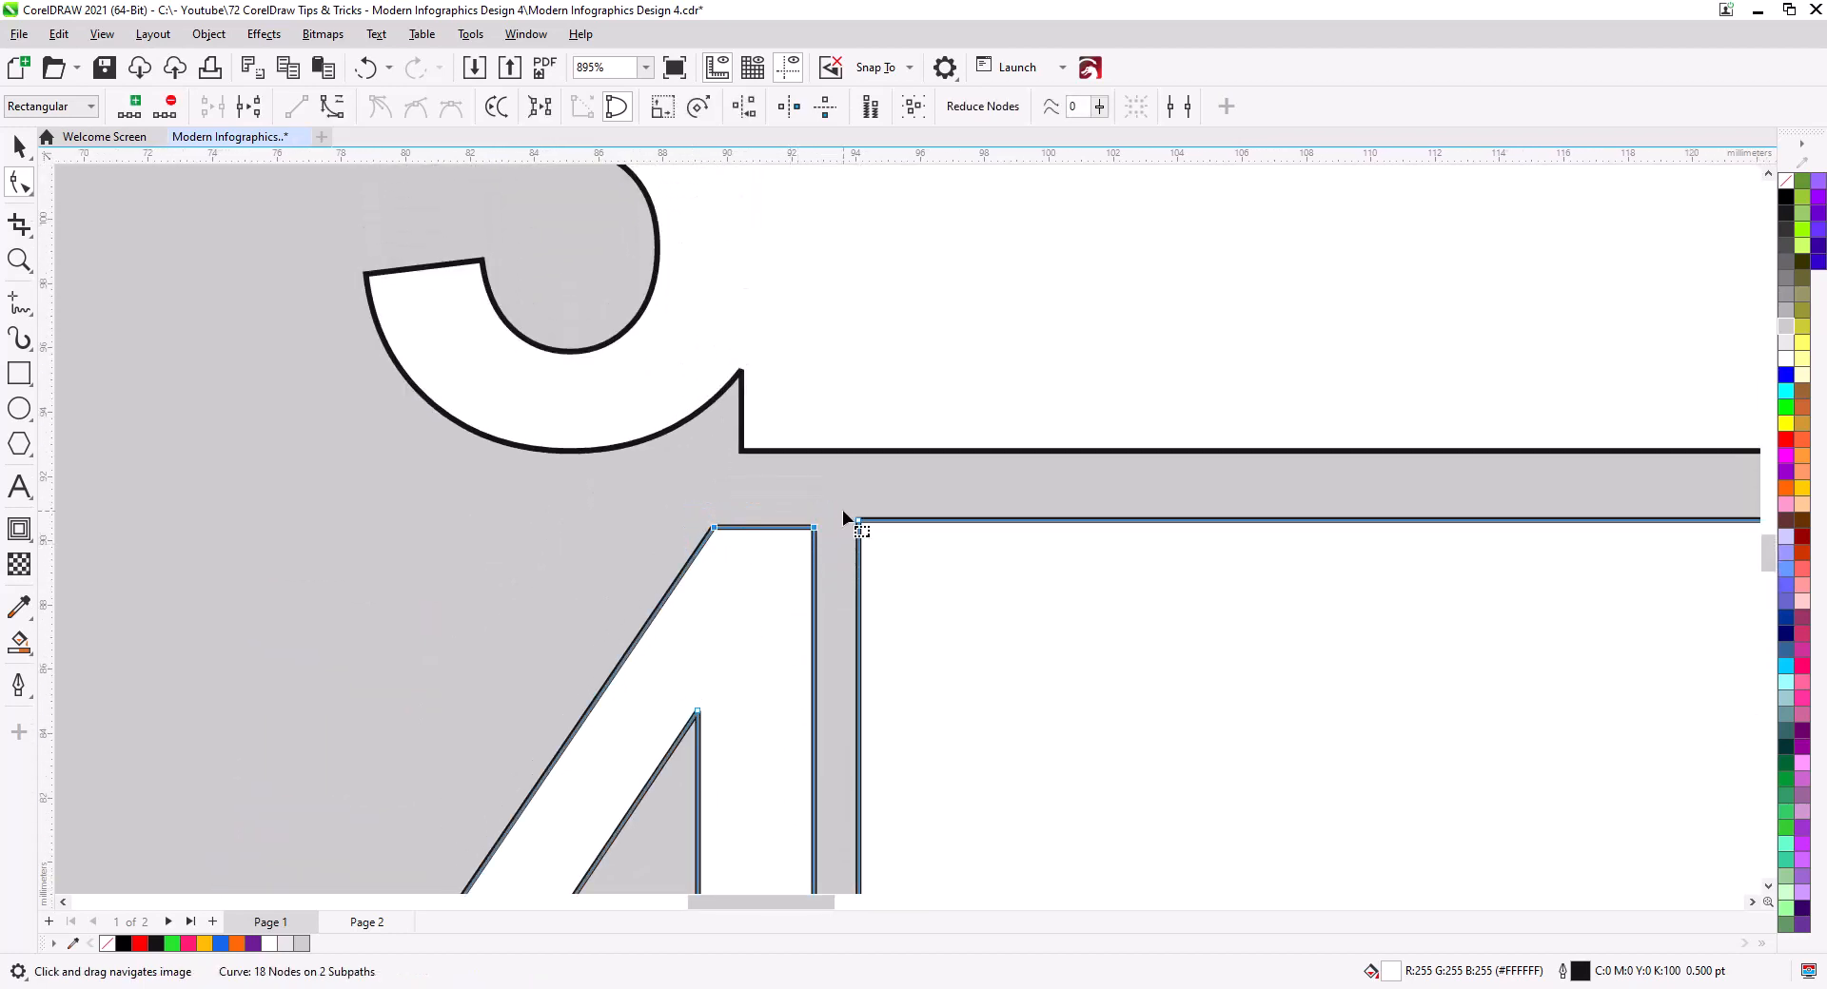
left_click(744, 106)
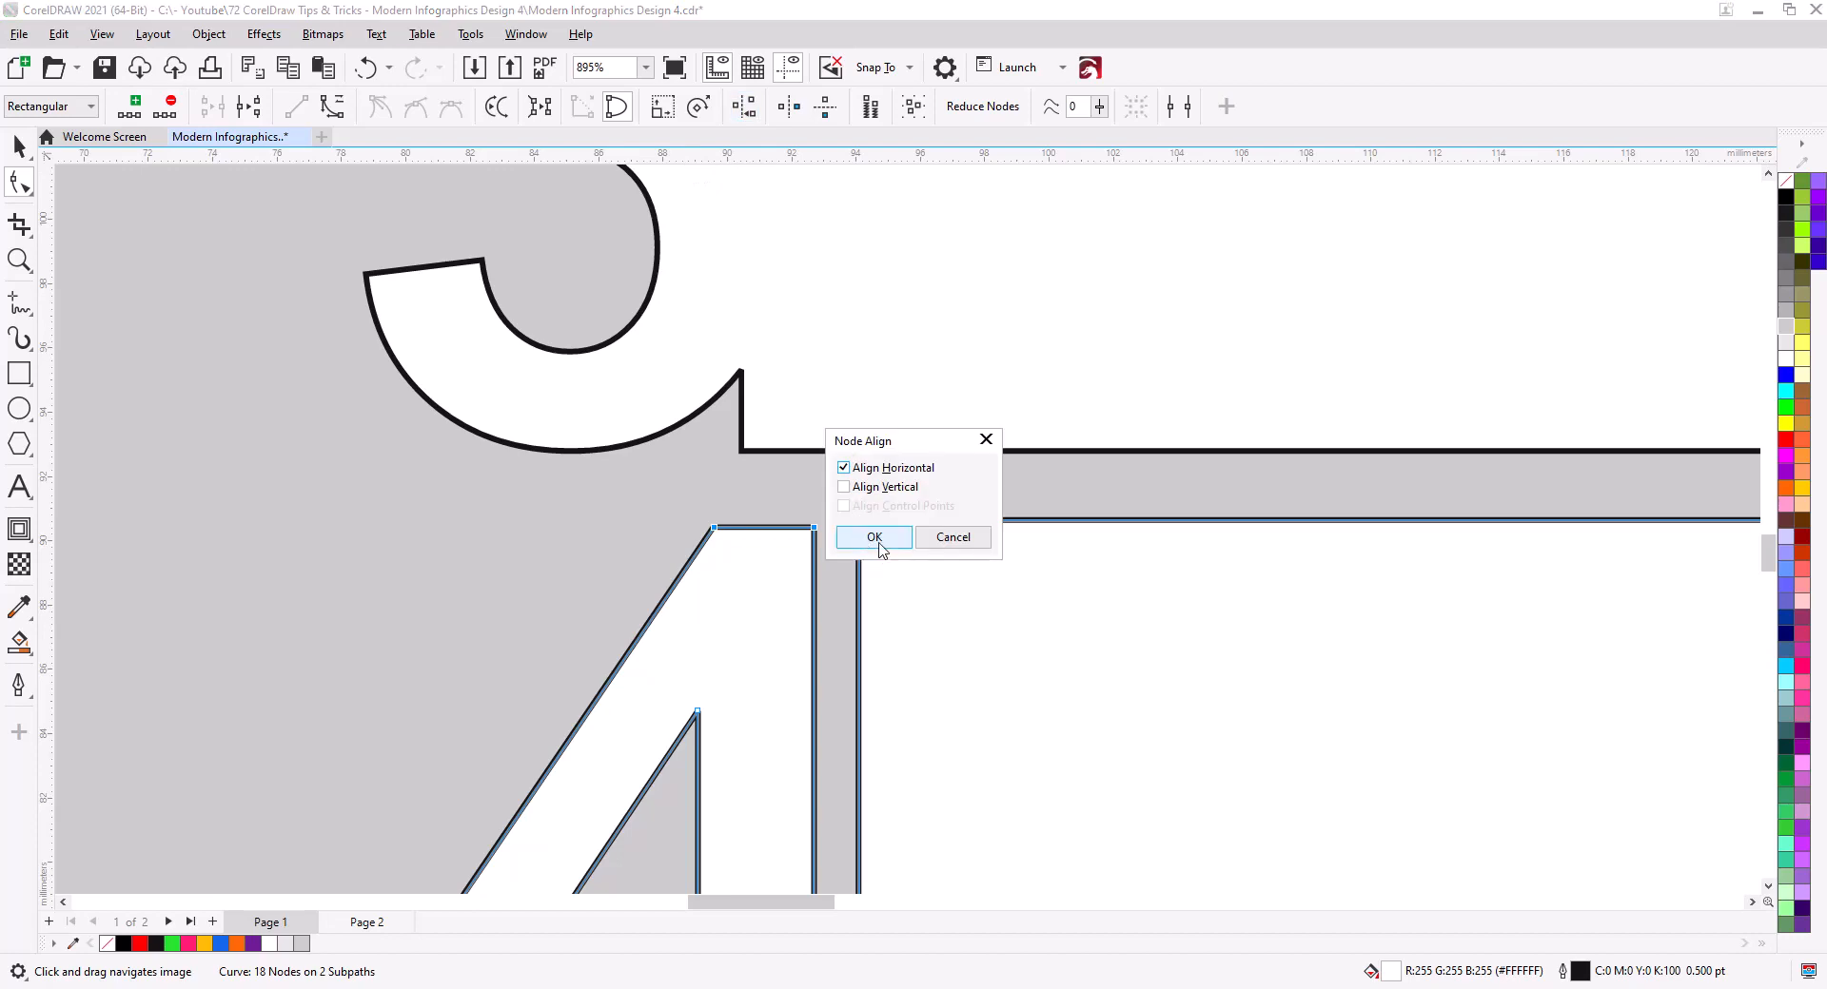
left_click(869, 534)
left_click_drag(813, 325, 818, 385)
scroll(799, 437, "up", 6)
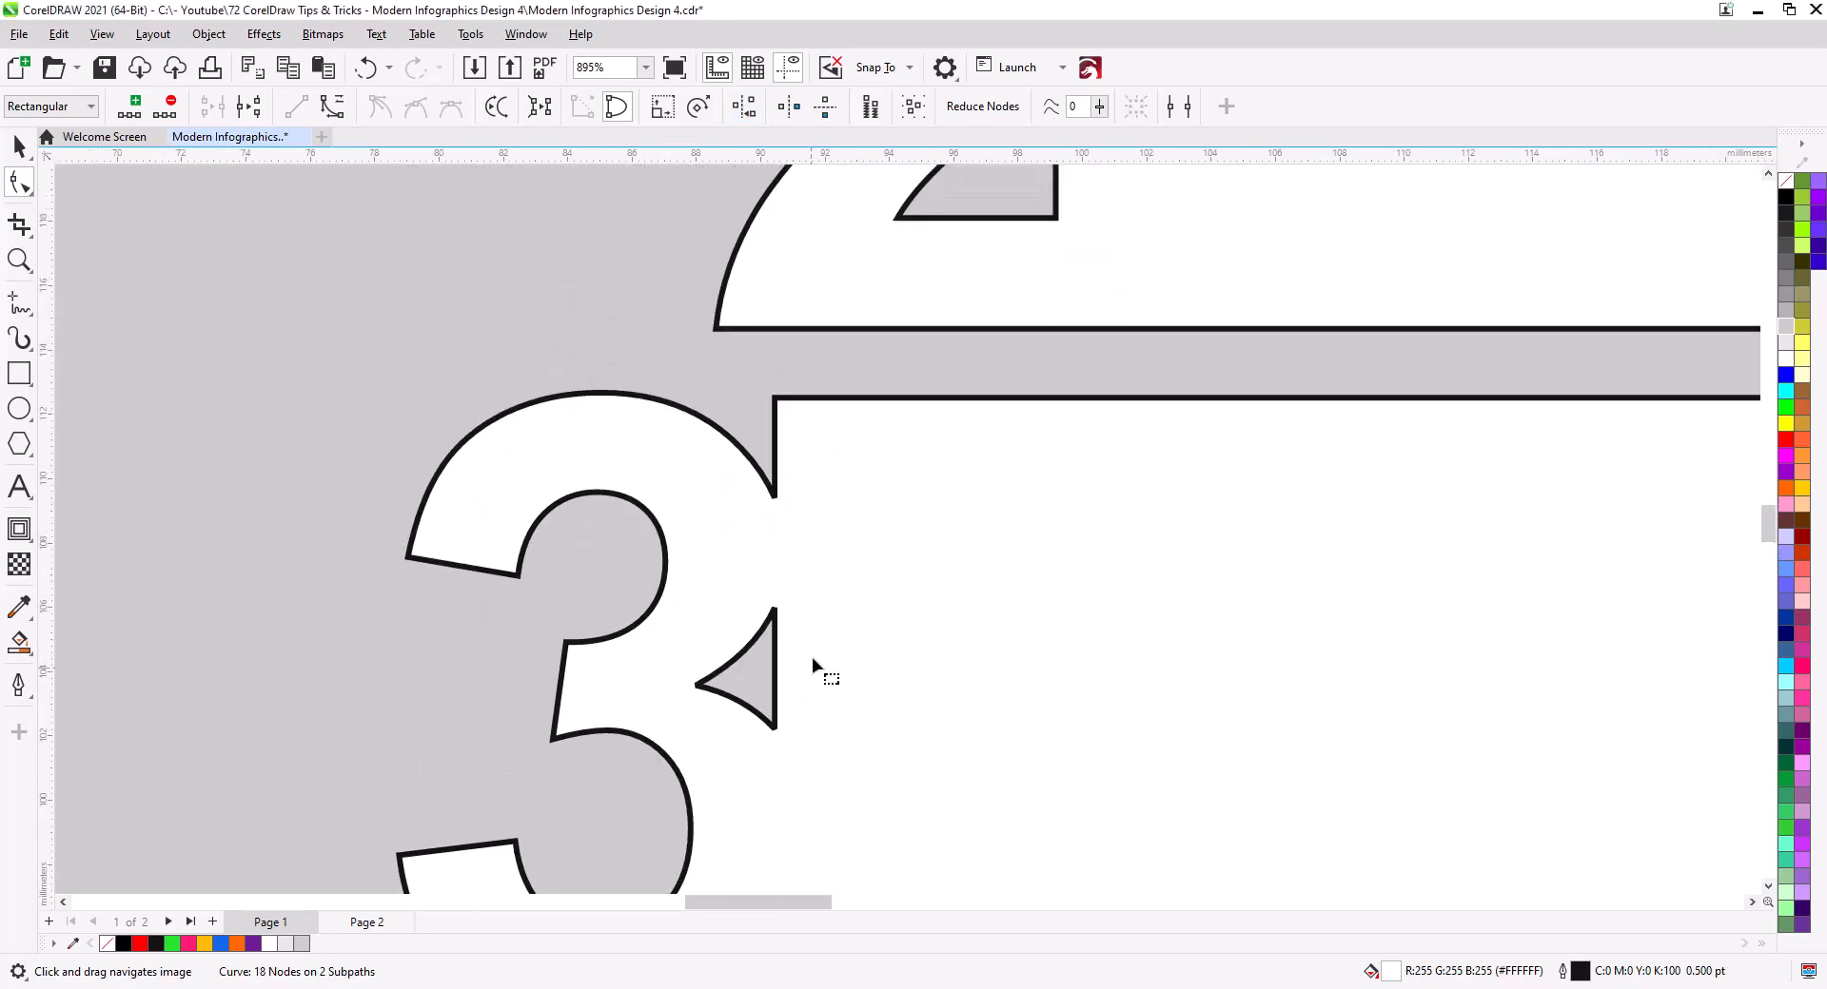
scroll(808, 571, "up", 10)
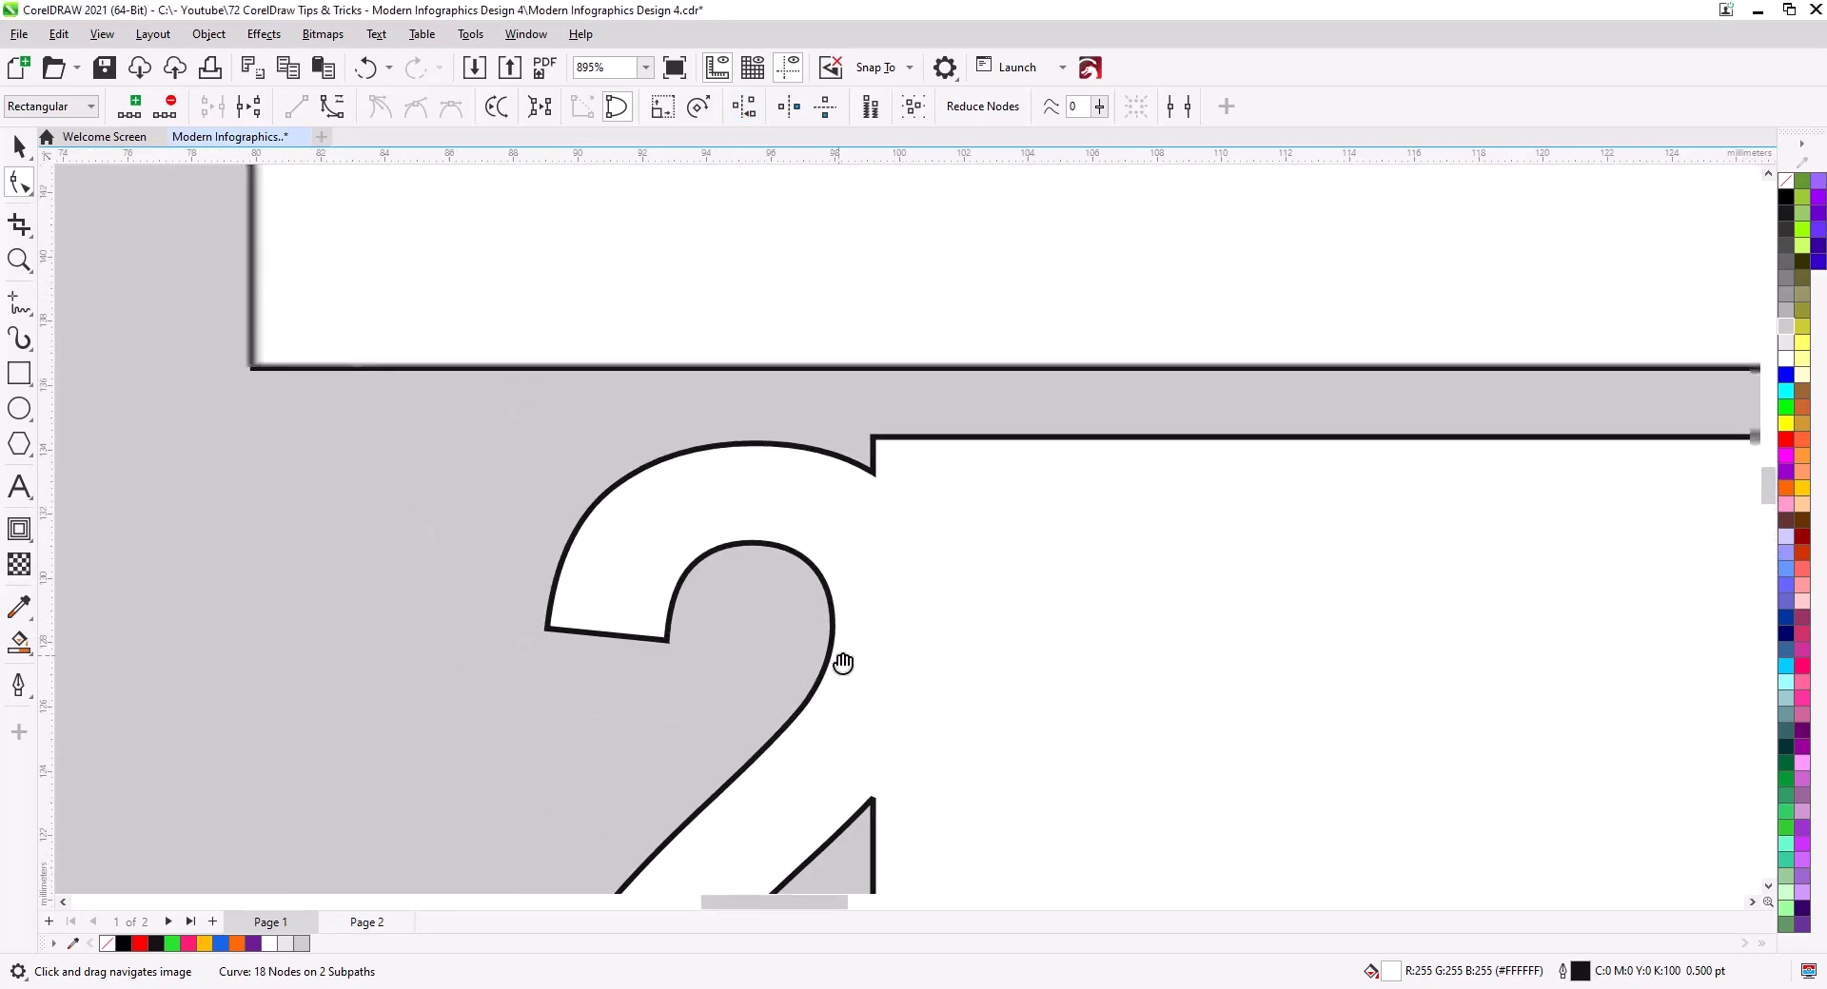
Align the stepped top-edge nodes of the welded 1 horizontally and delete the surplus nodes there
scroll(780, 666, "up", 4)
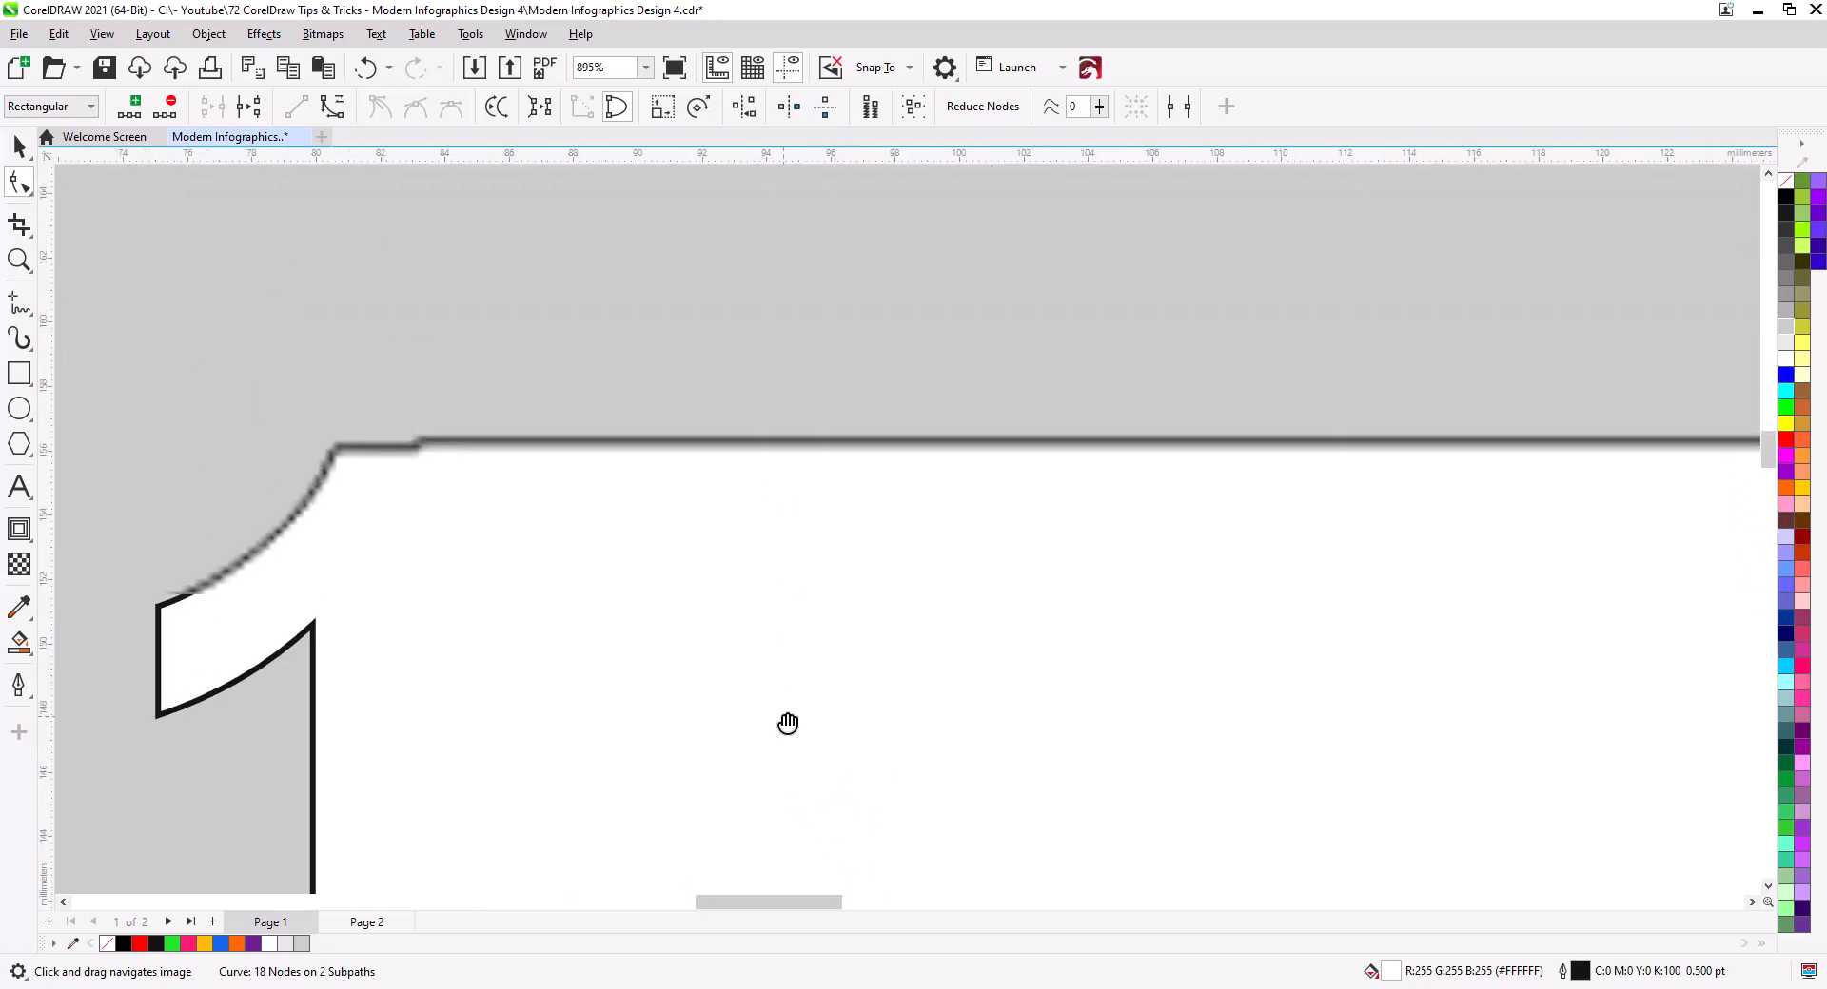
left_click(362, 475)
left_click(330, 451)
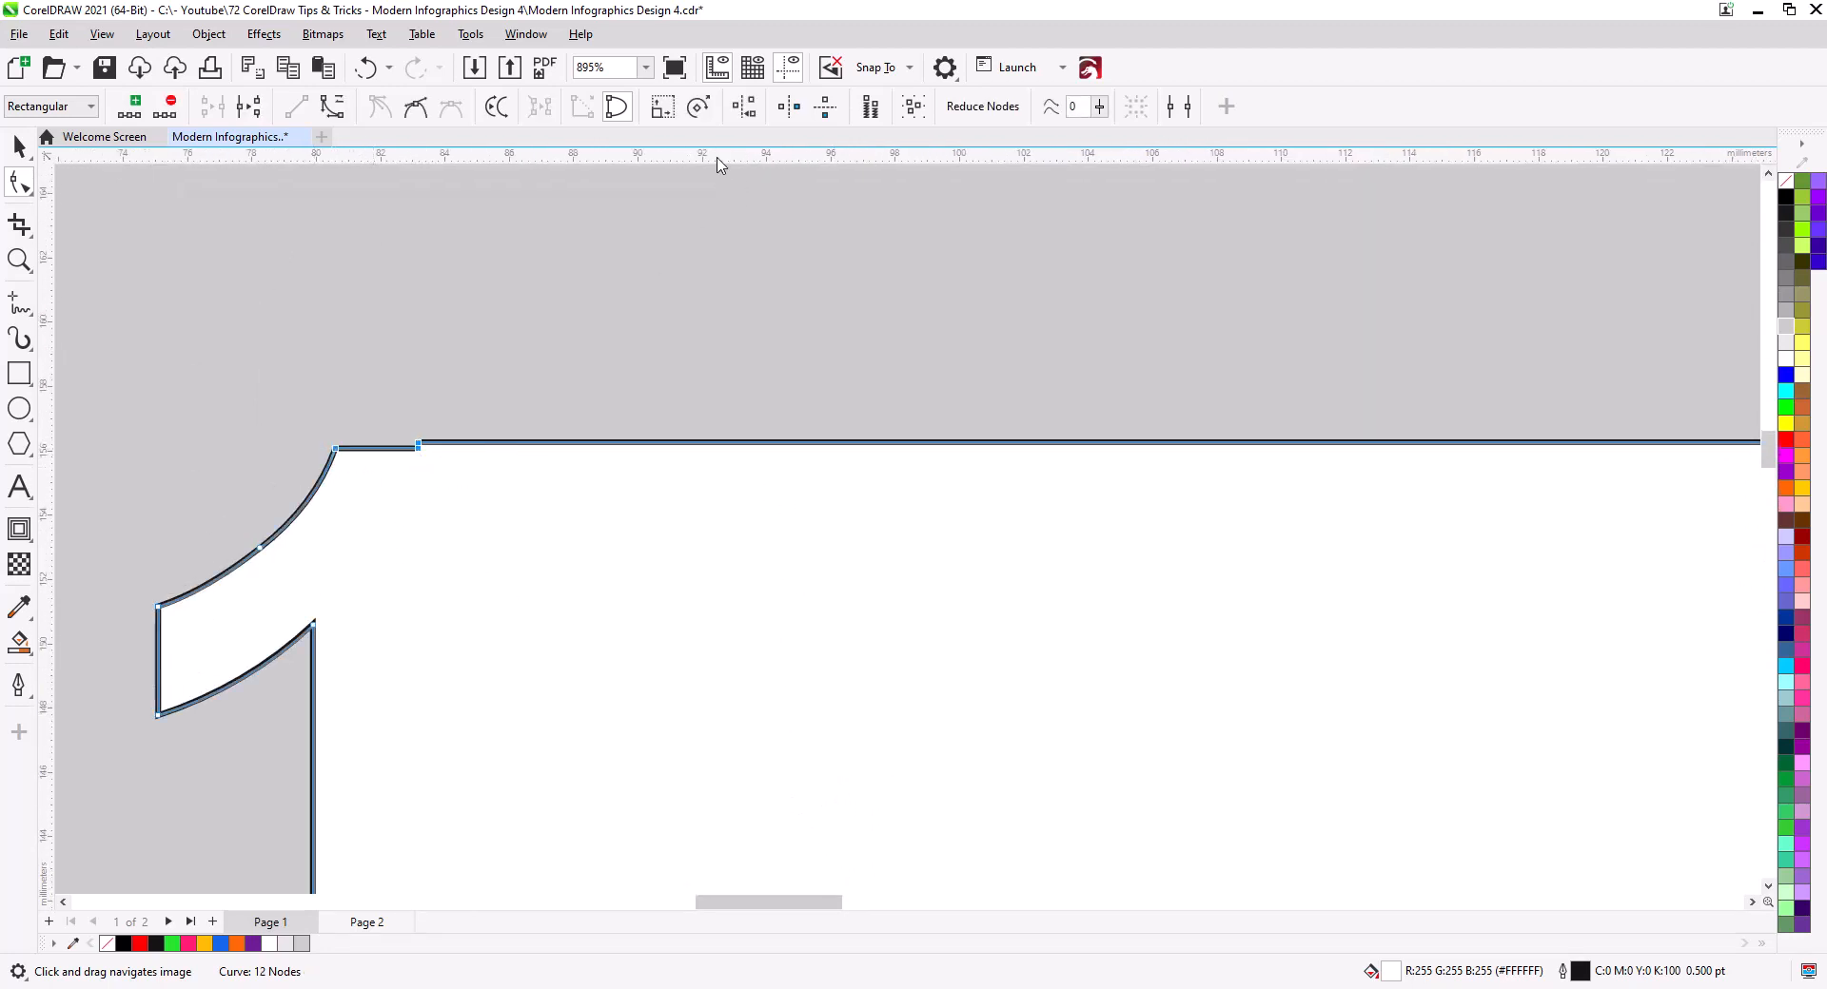
left_click(744, 105)
left_click(860, 498)
left_click(873, 537)
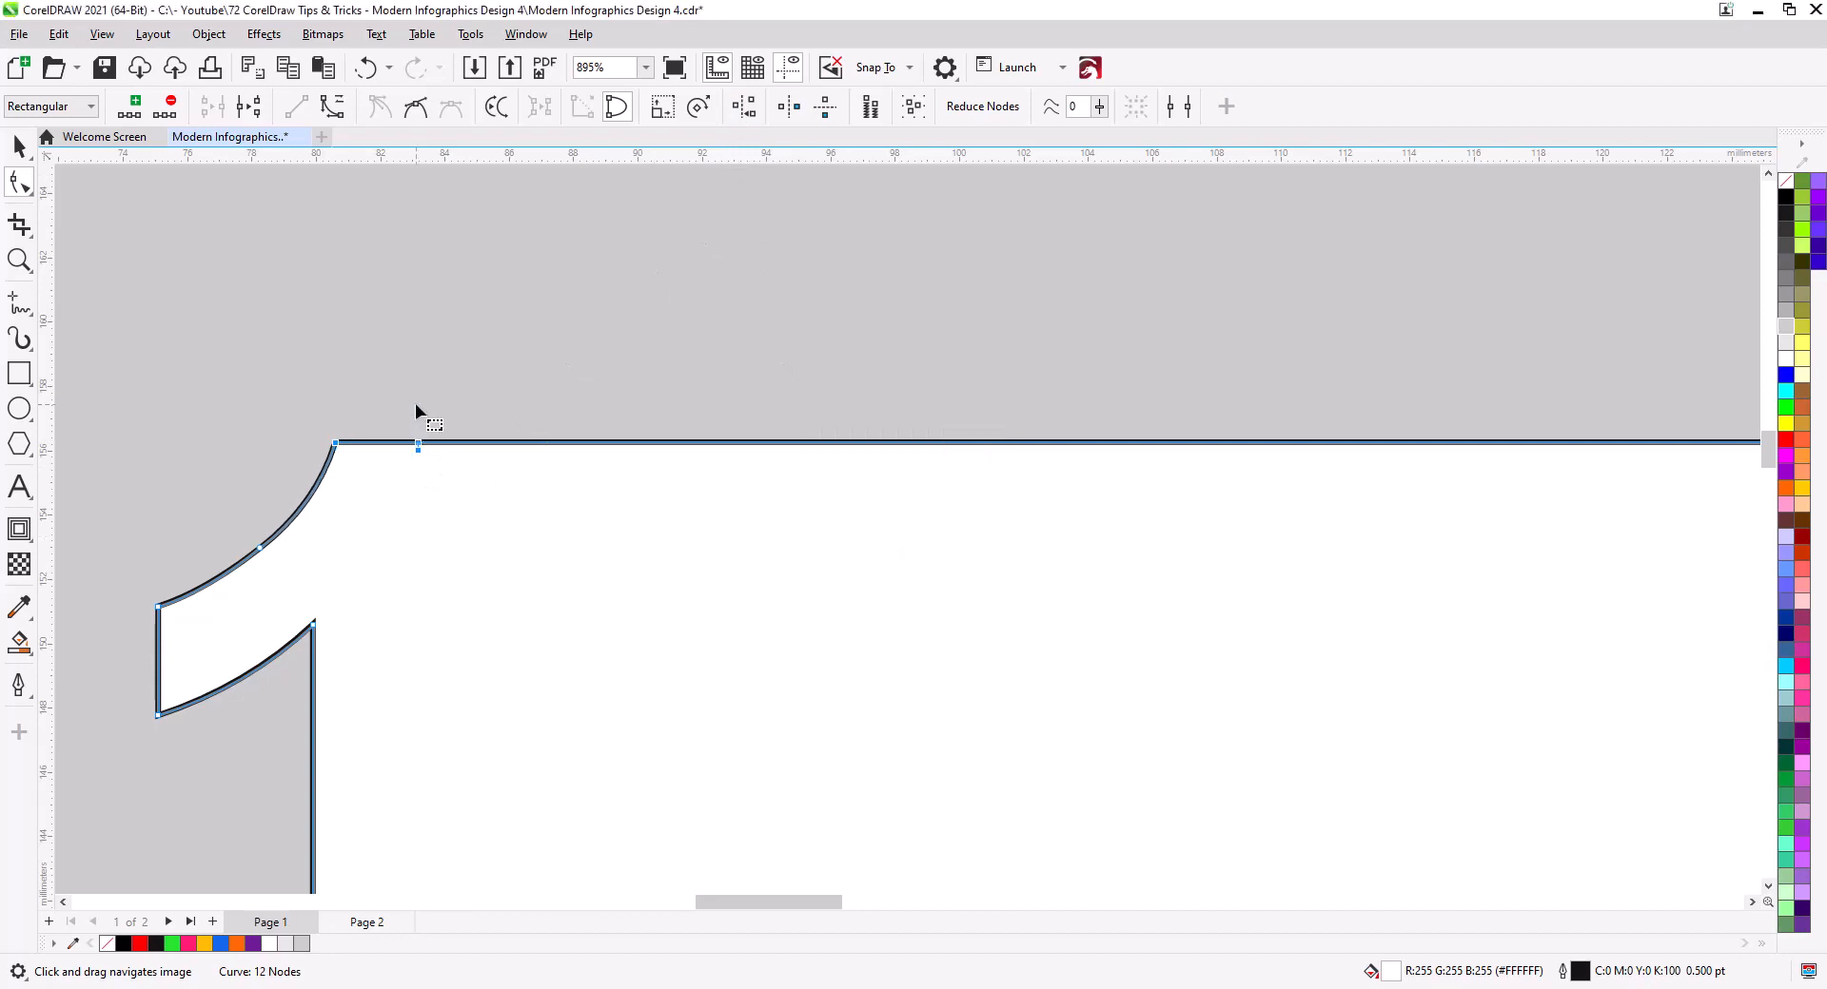
key("Delete")
scroll(613, 371, "down", 3)
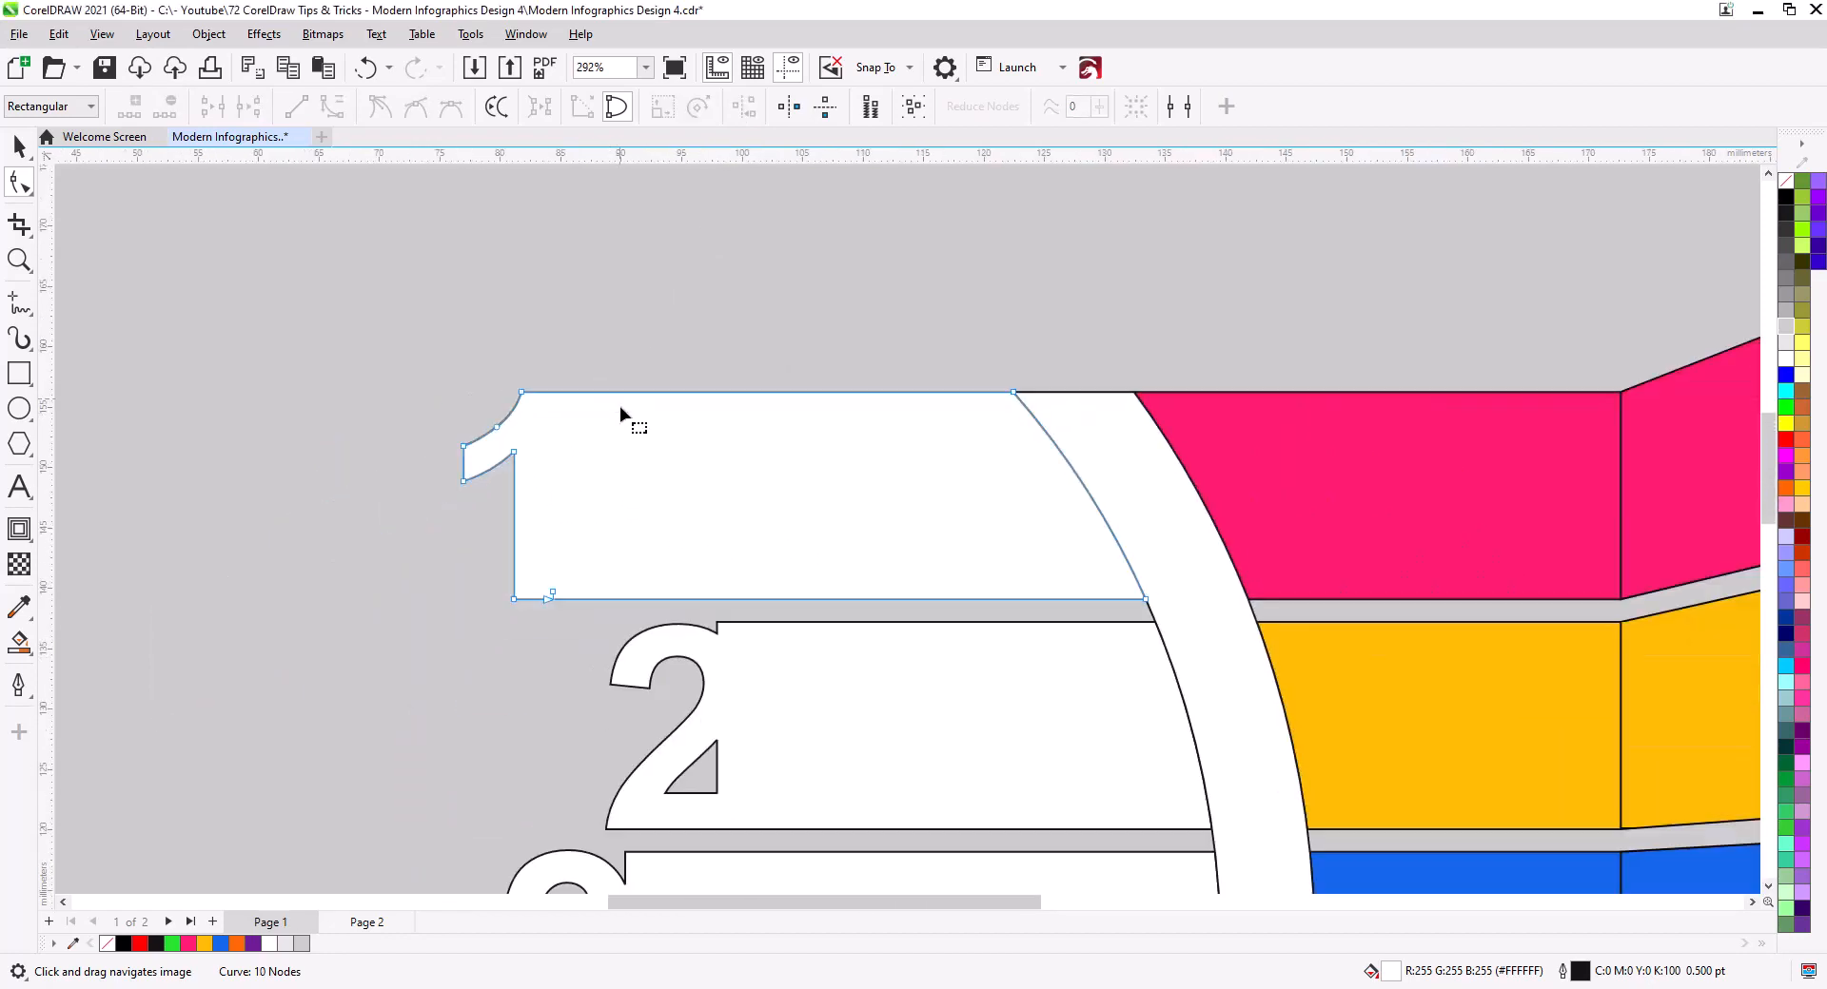
Delete the surplus nodes on the bottom edge of the welded 1 shape
scroll(651, 476, "down", 2)
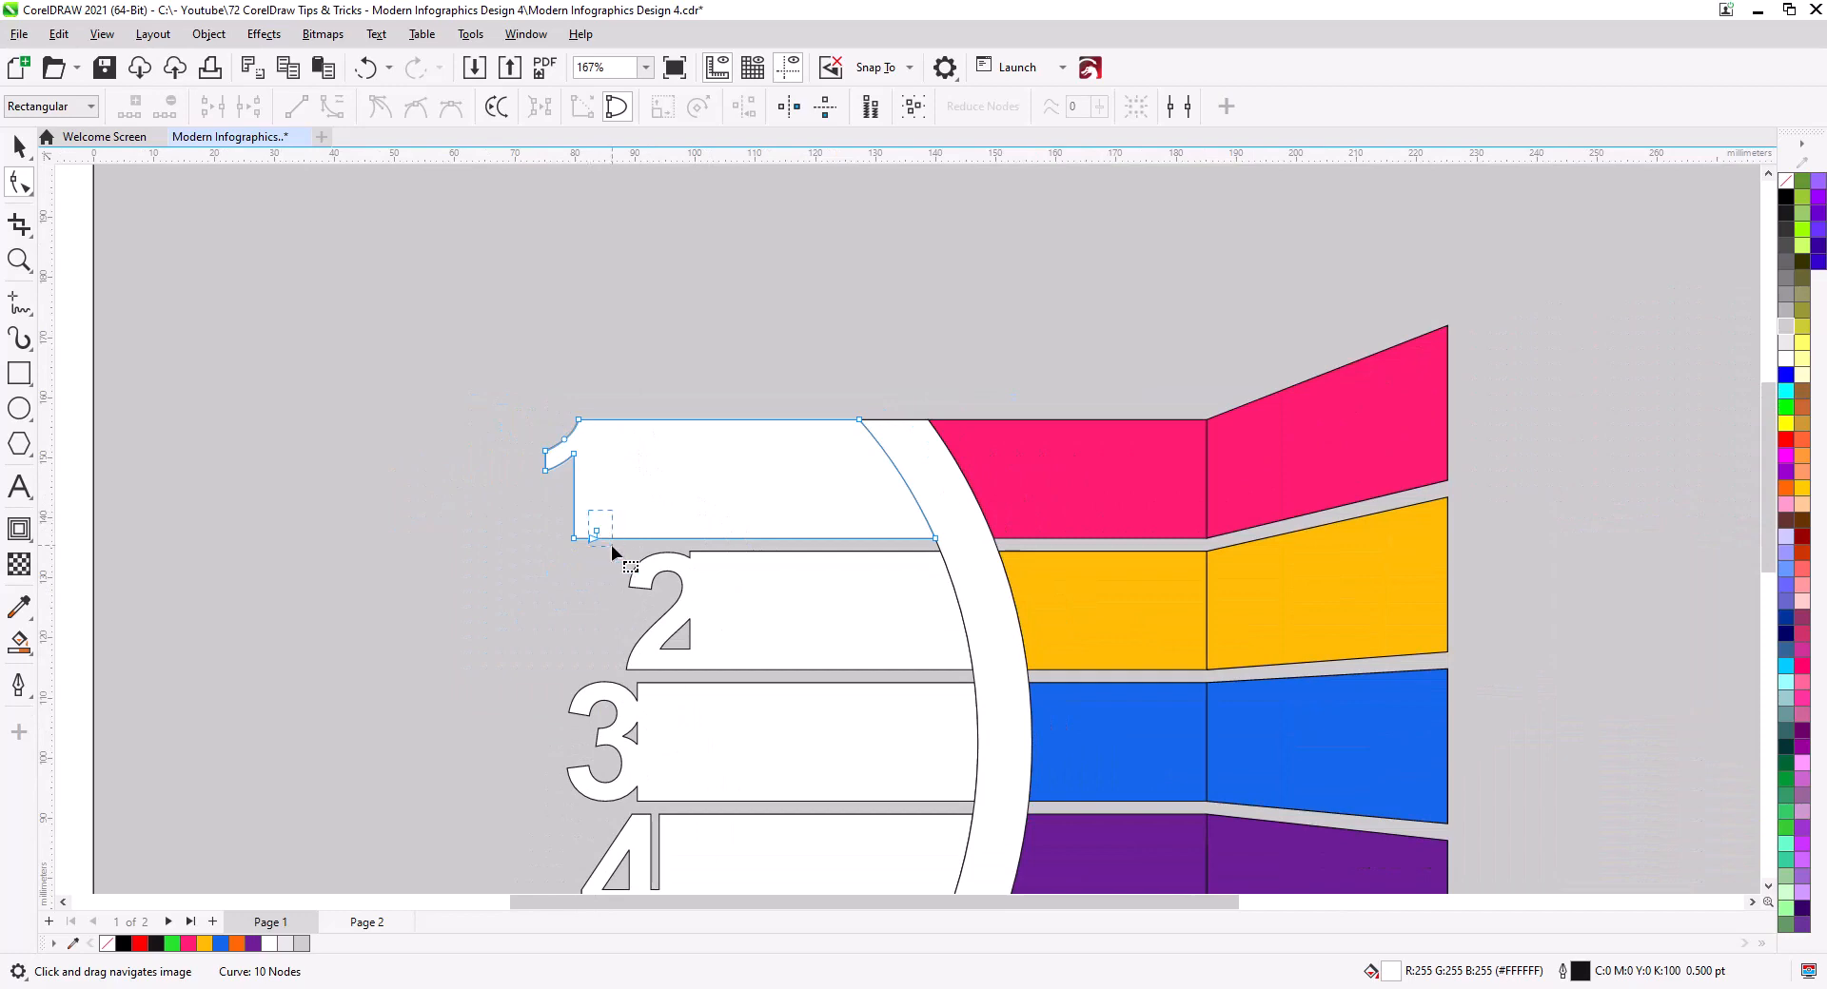
left_click_drag(610, 545, 614, 540)
key("Delete")
Remove the outline from all five white number shapes together
left_click(19, 145)
scroll(574, 488, "down", 1)
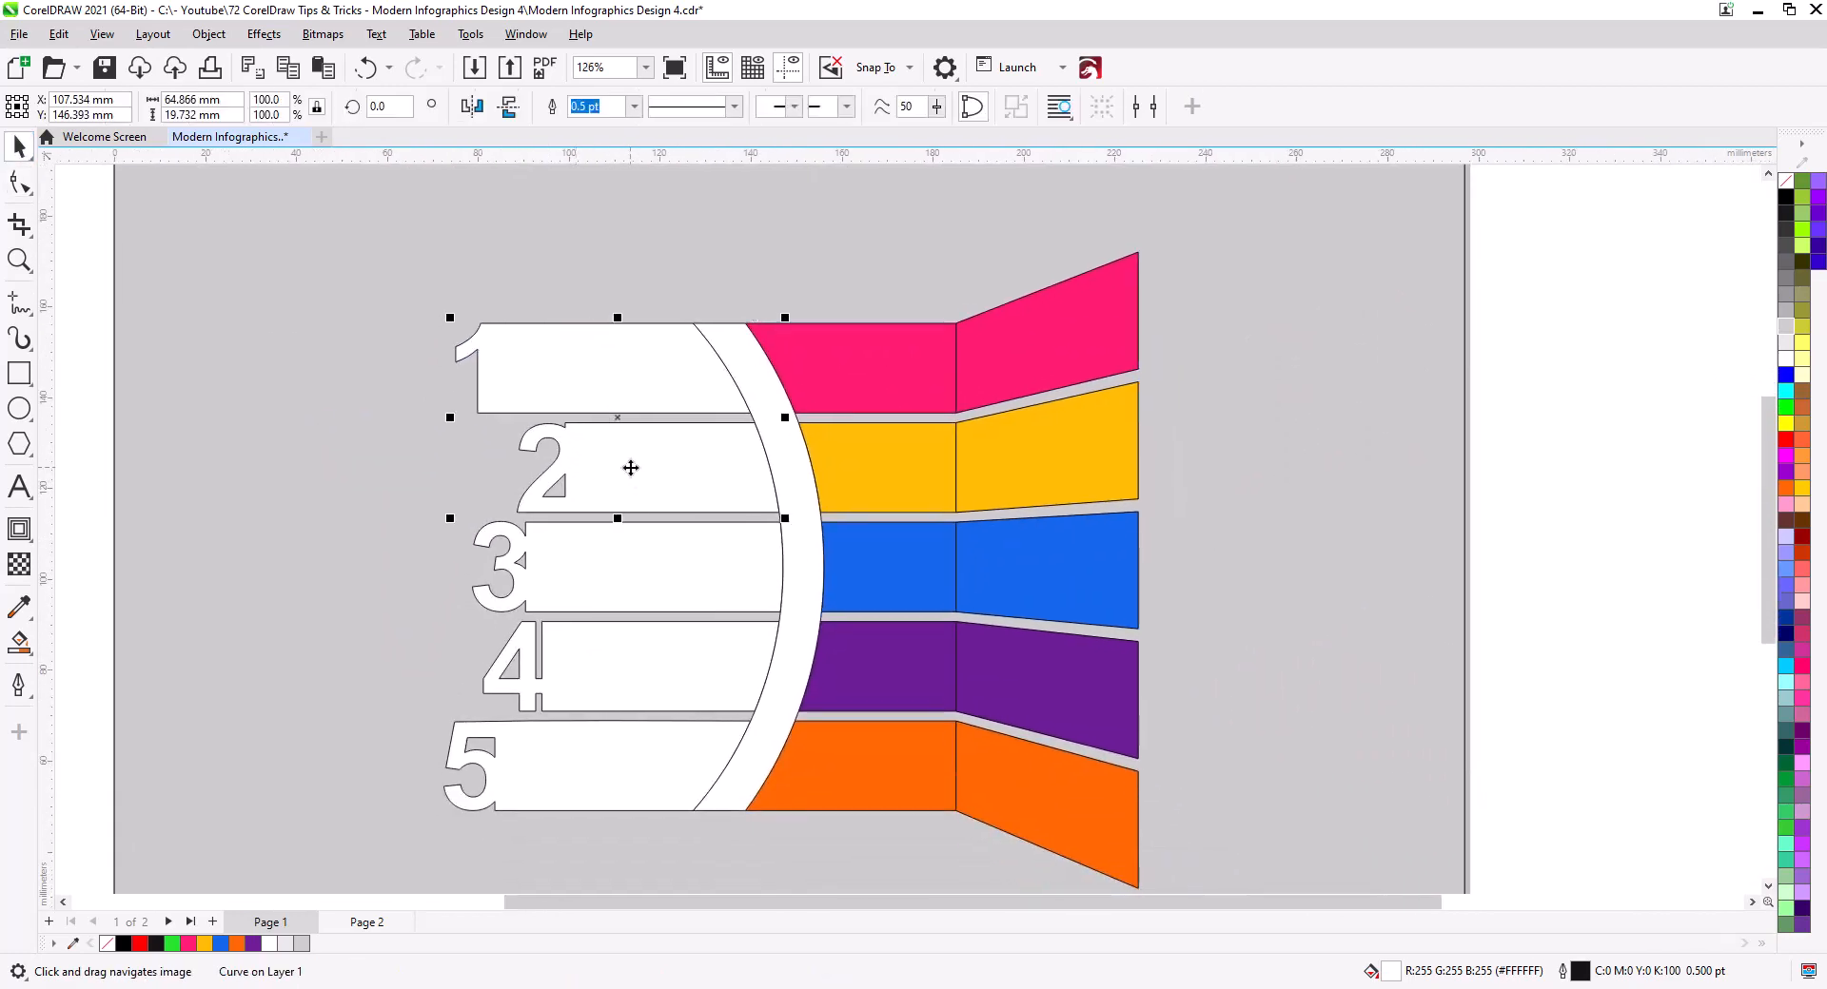
left_click(607, 573, "shift")
left_click(576, 691, "shift")
left_click(588, 739, "shift")
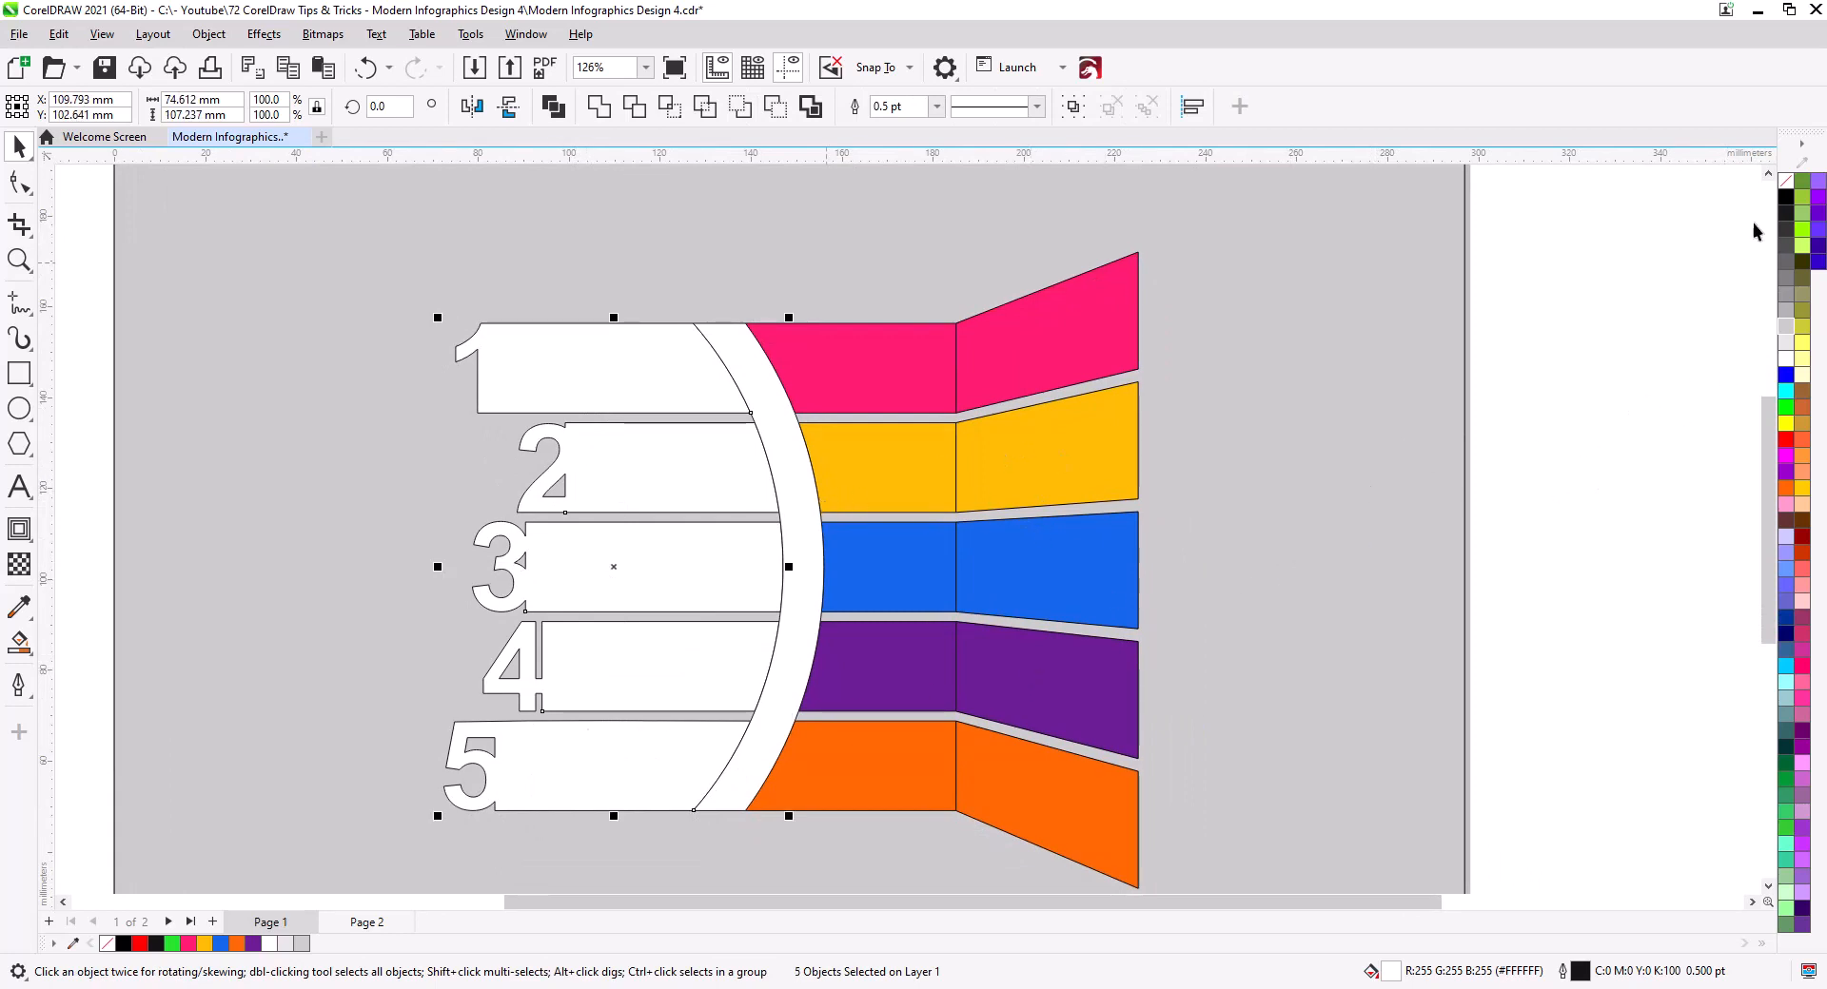
right_click(1785, 181)
left_click(390, 411)
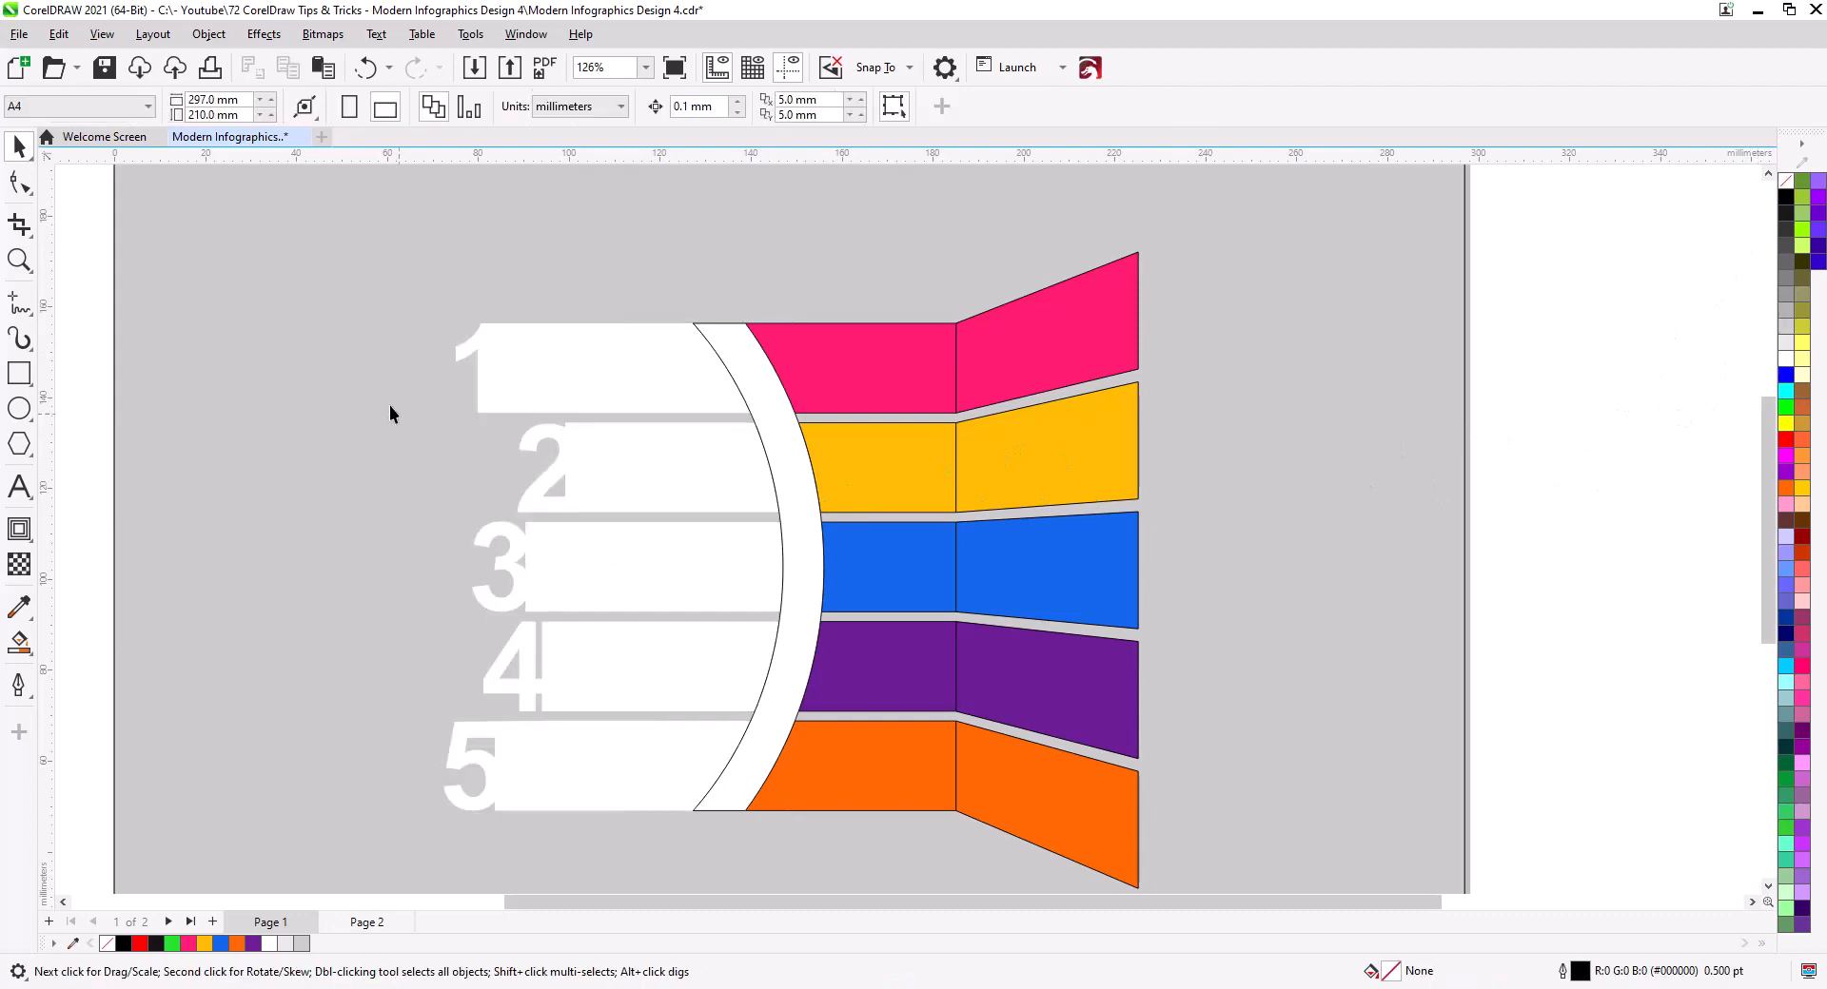
Draw a rectangle about 3.6 x 3.6 mm over the lower stem of the 4, matching the stem's width
scroll(494, 385, "up", 6)
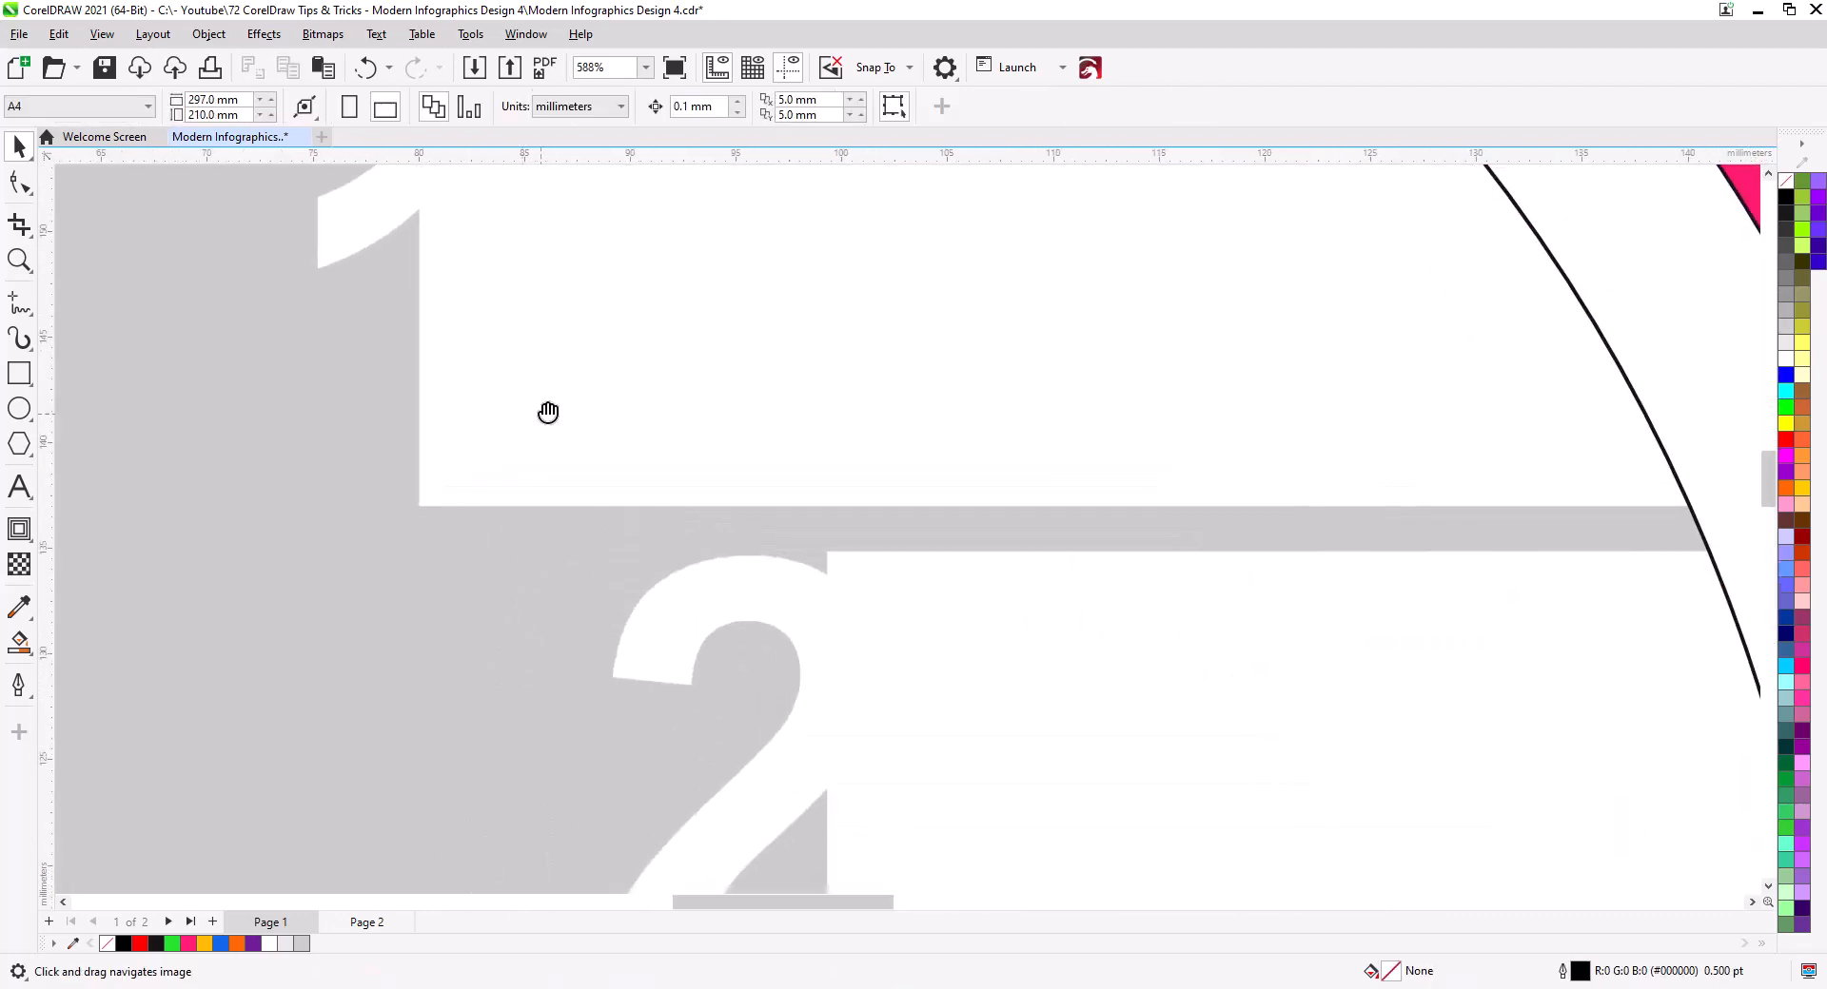
left_click_drag(548, 412, 597, 232)
left_click_drag(619, 635, 624, 203)
left_click_drag(629, 293, 608, 170)
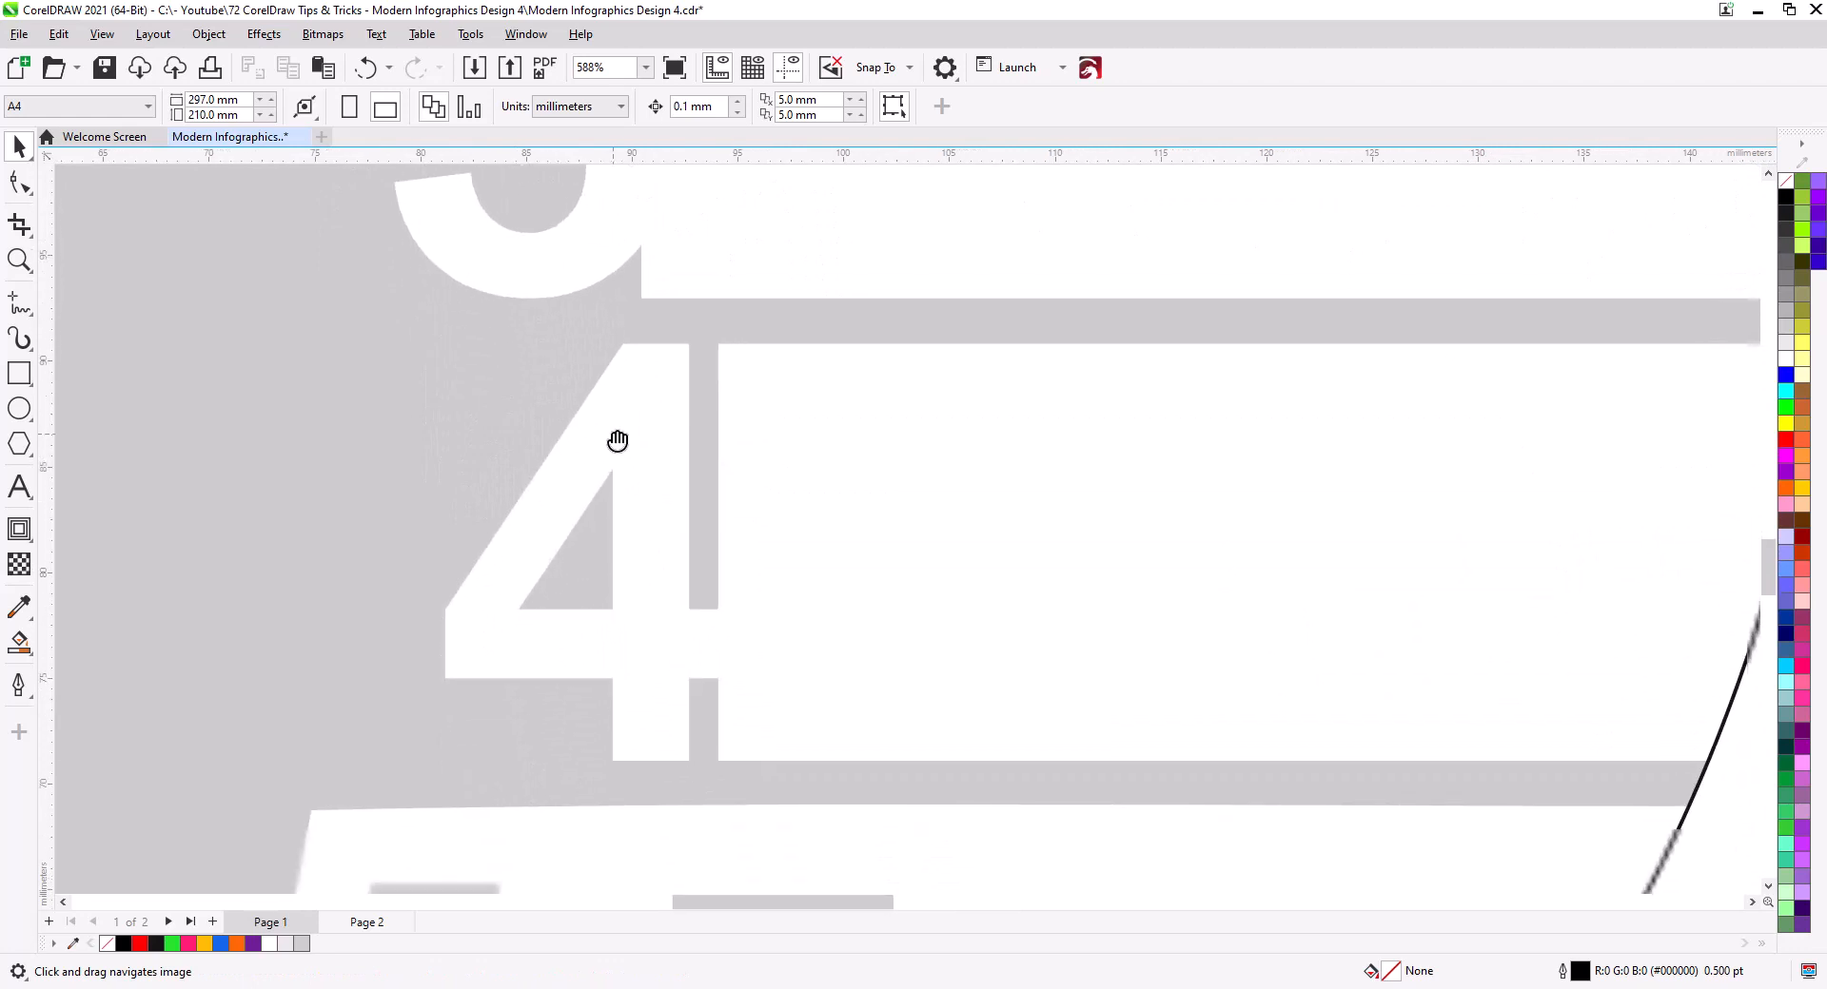
left_click(19, 373)
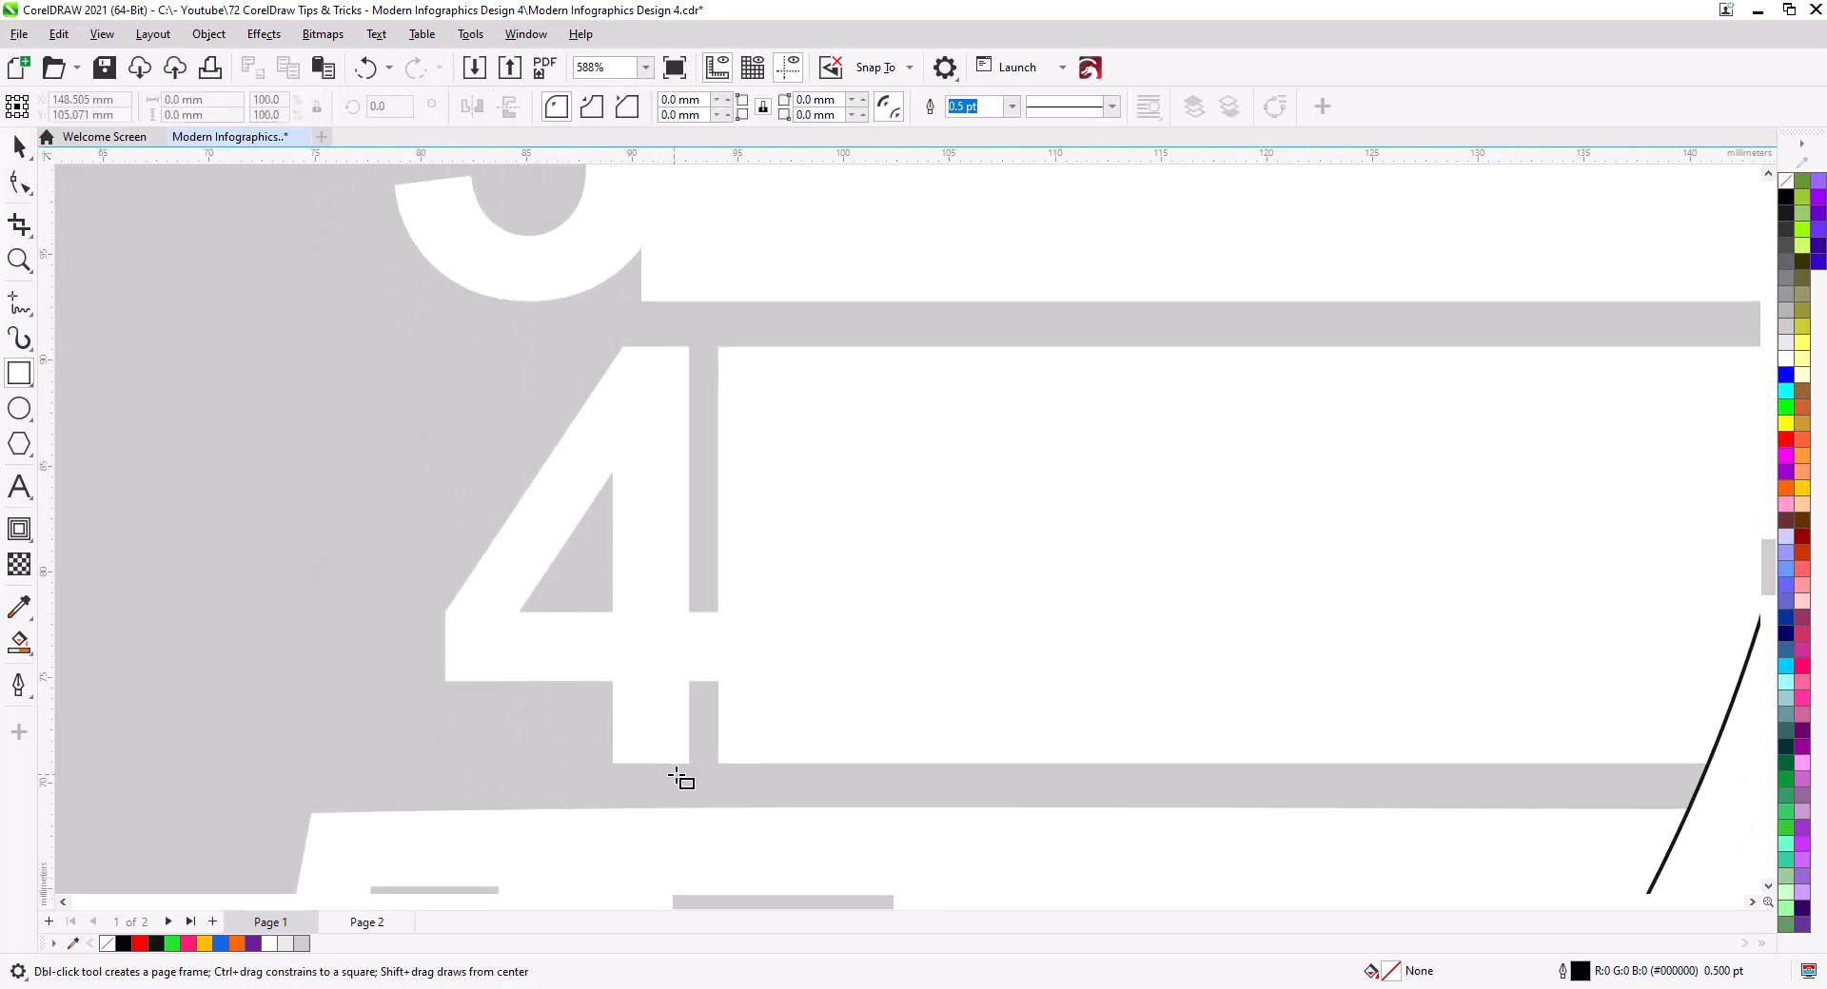
mouse_move(690, 764)
left_mouse_down()
mouse_move(619, 751)
mouse_move(611, 686)
left_mouse_up()
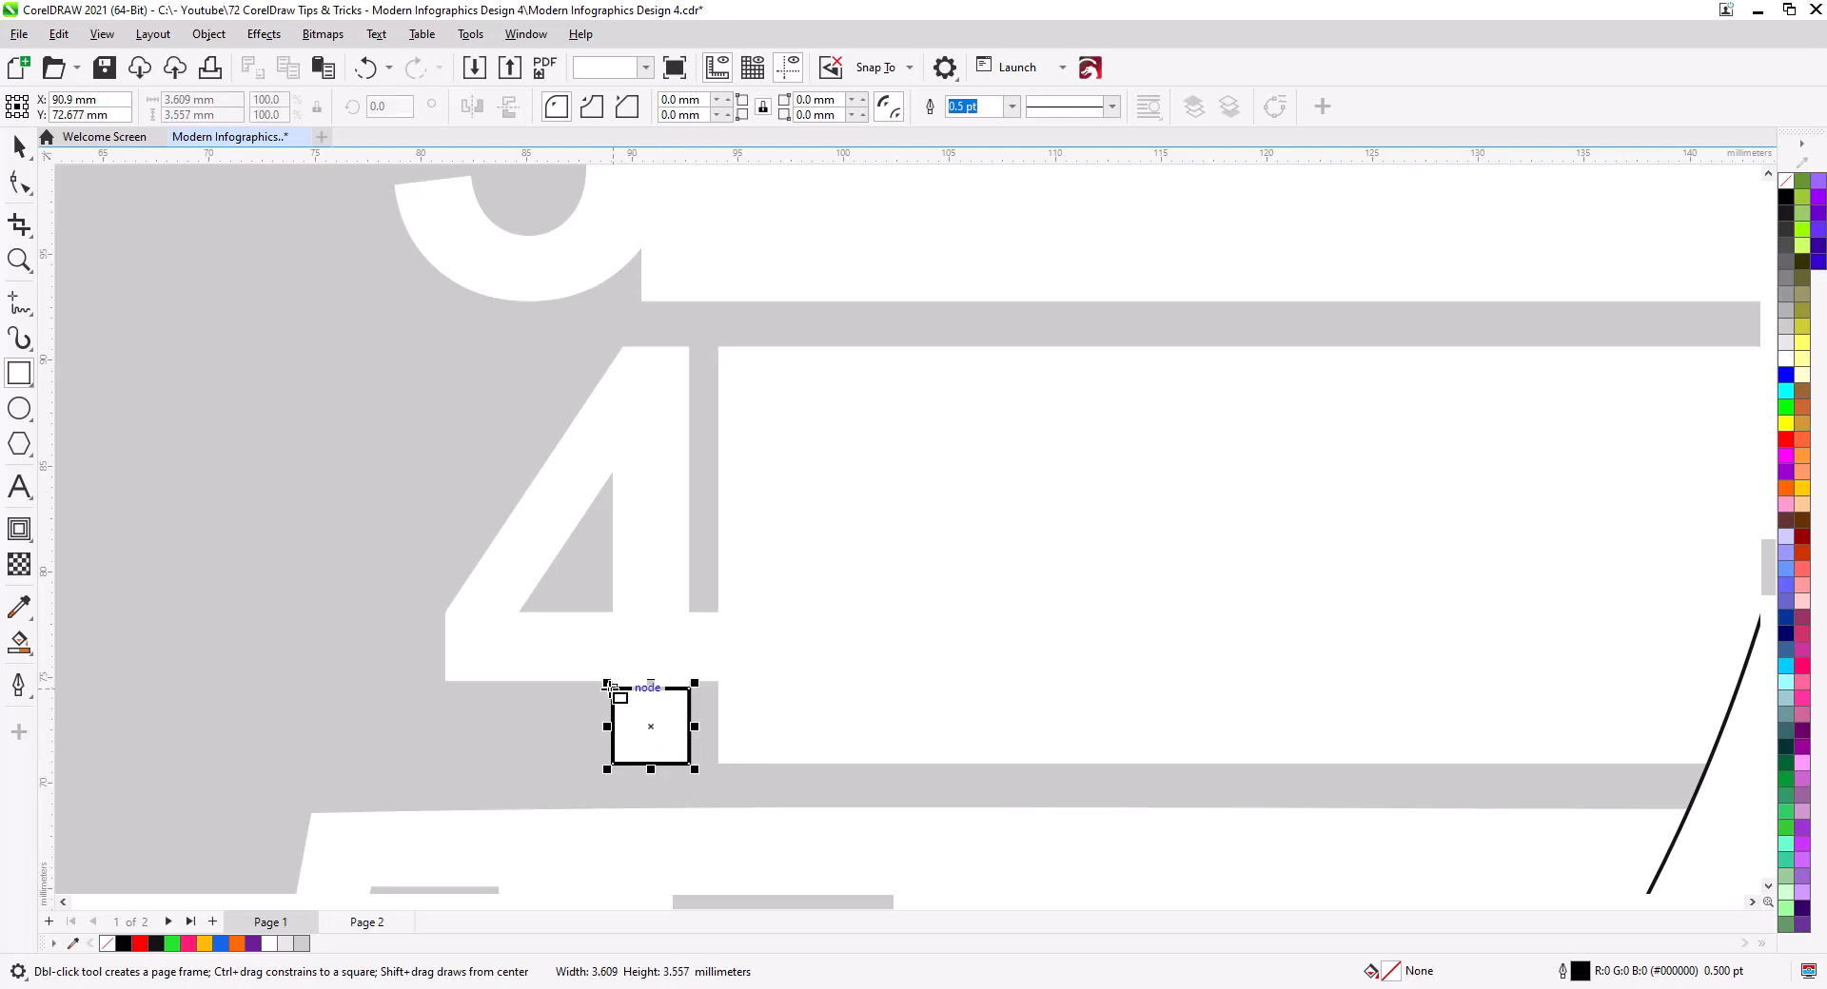
Move the small rectangle up to the 1, snapping it into the lower outer corner of its stem
scroll(666, 608, "down", 2)
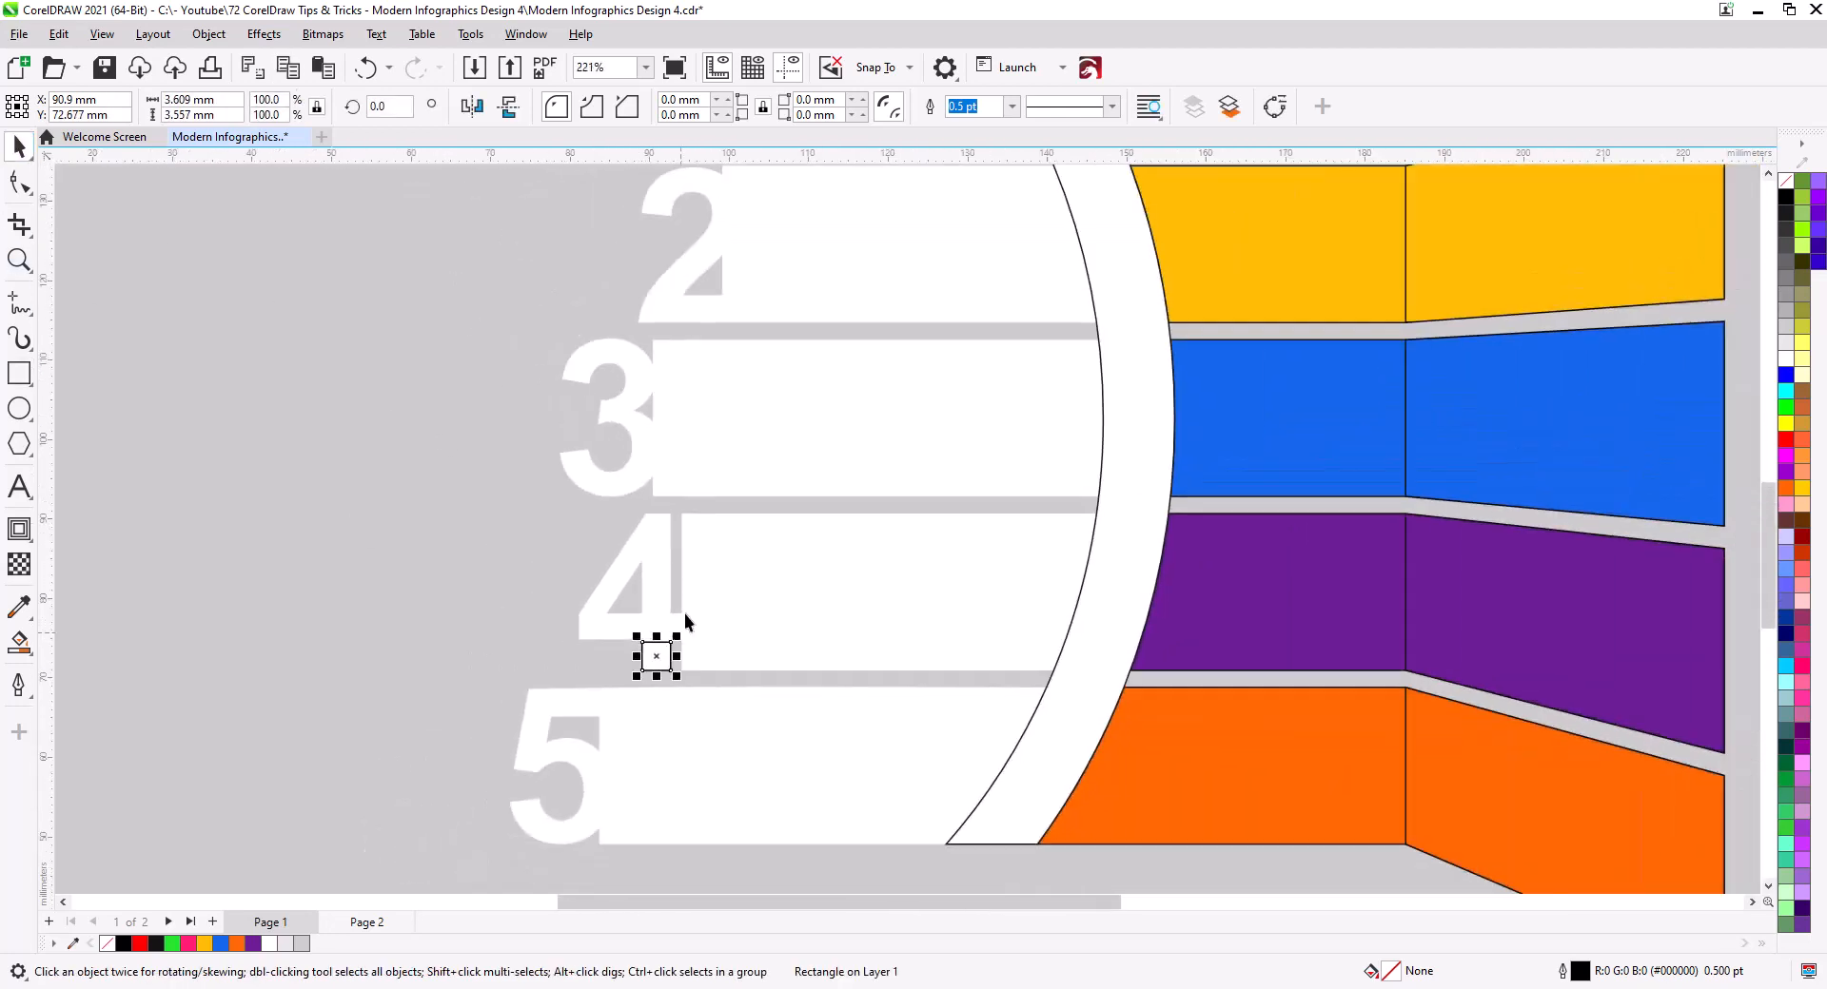
left_click_drag(699, 582, 690, 719)
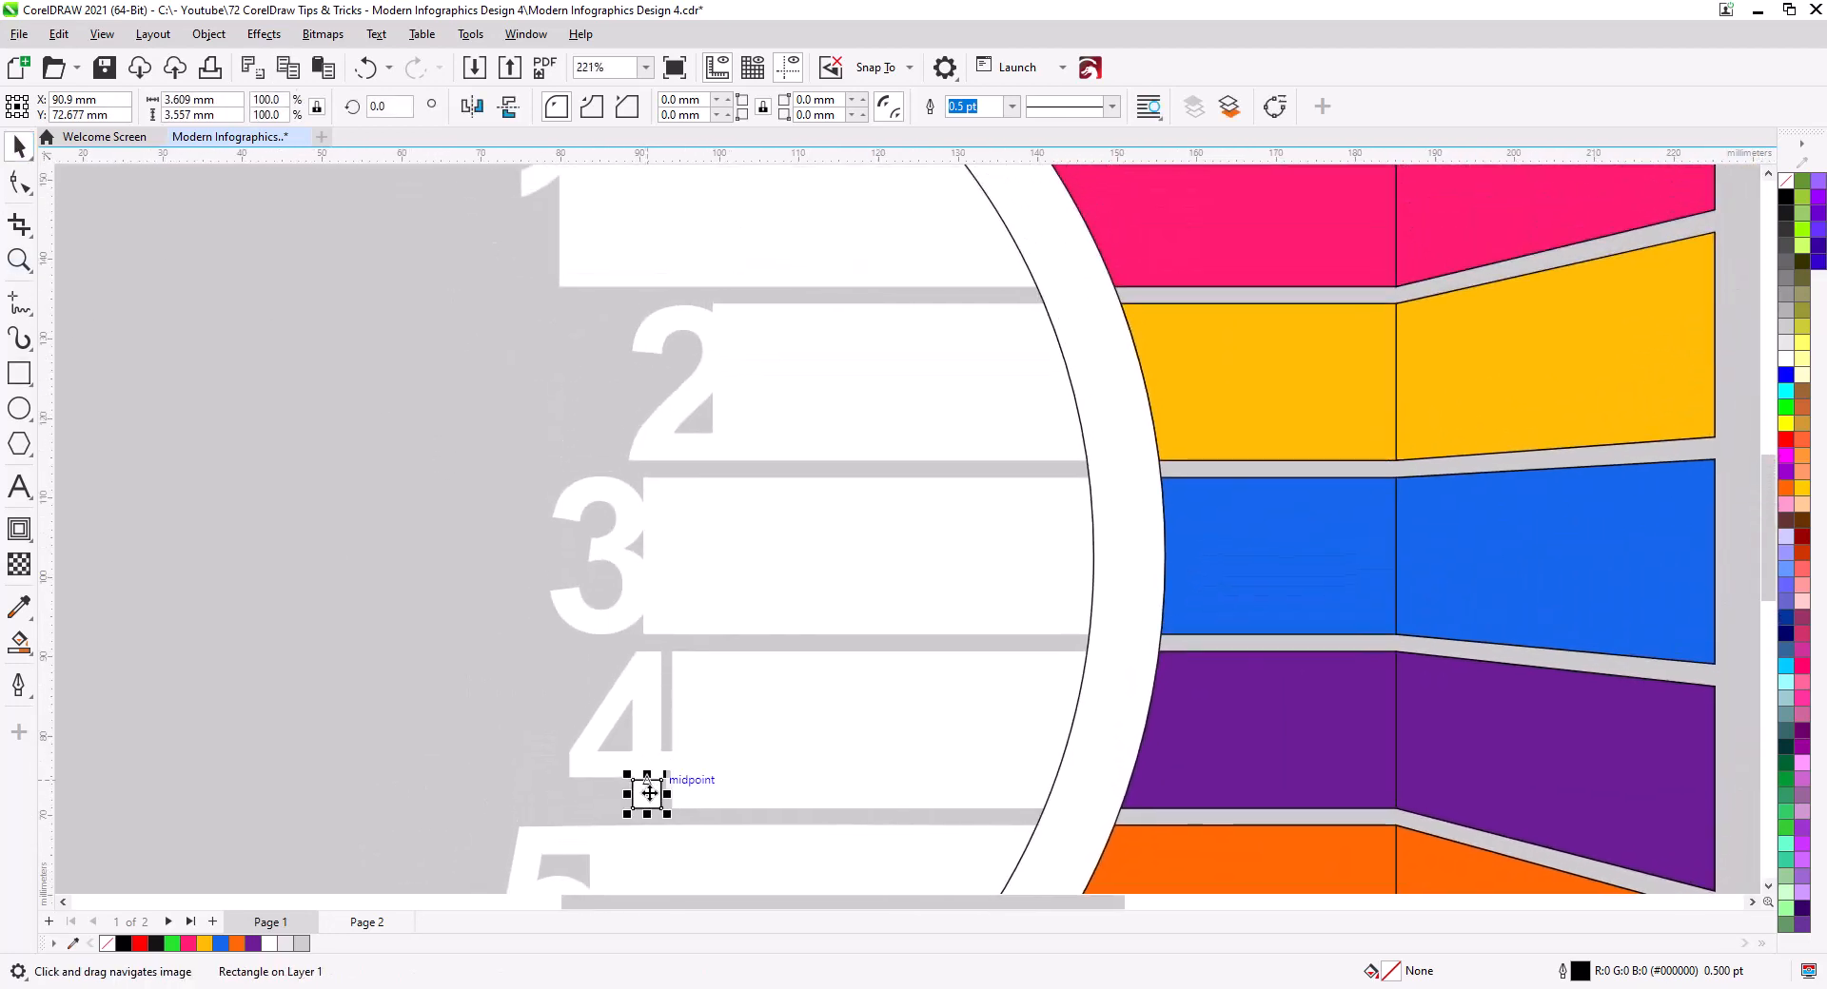
left_click_drag(649, 793, 591, 737)
scroll(575, 254, "up", 4)
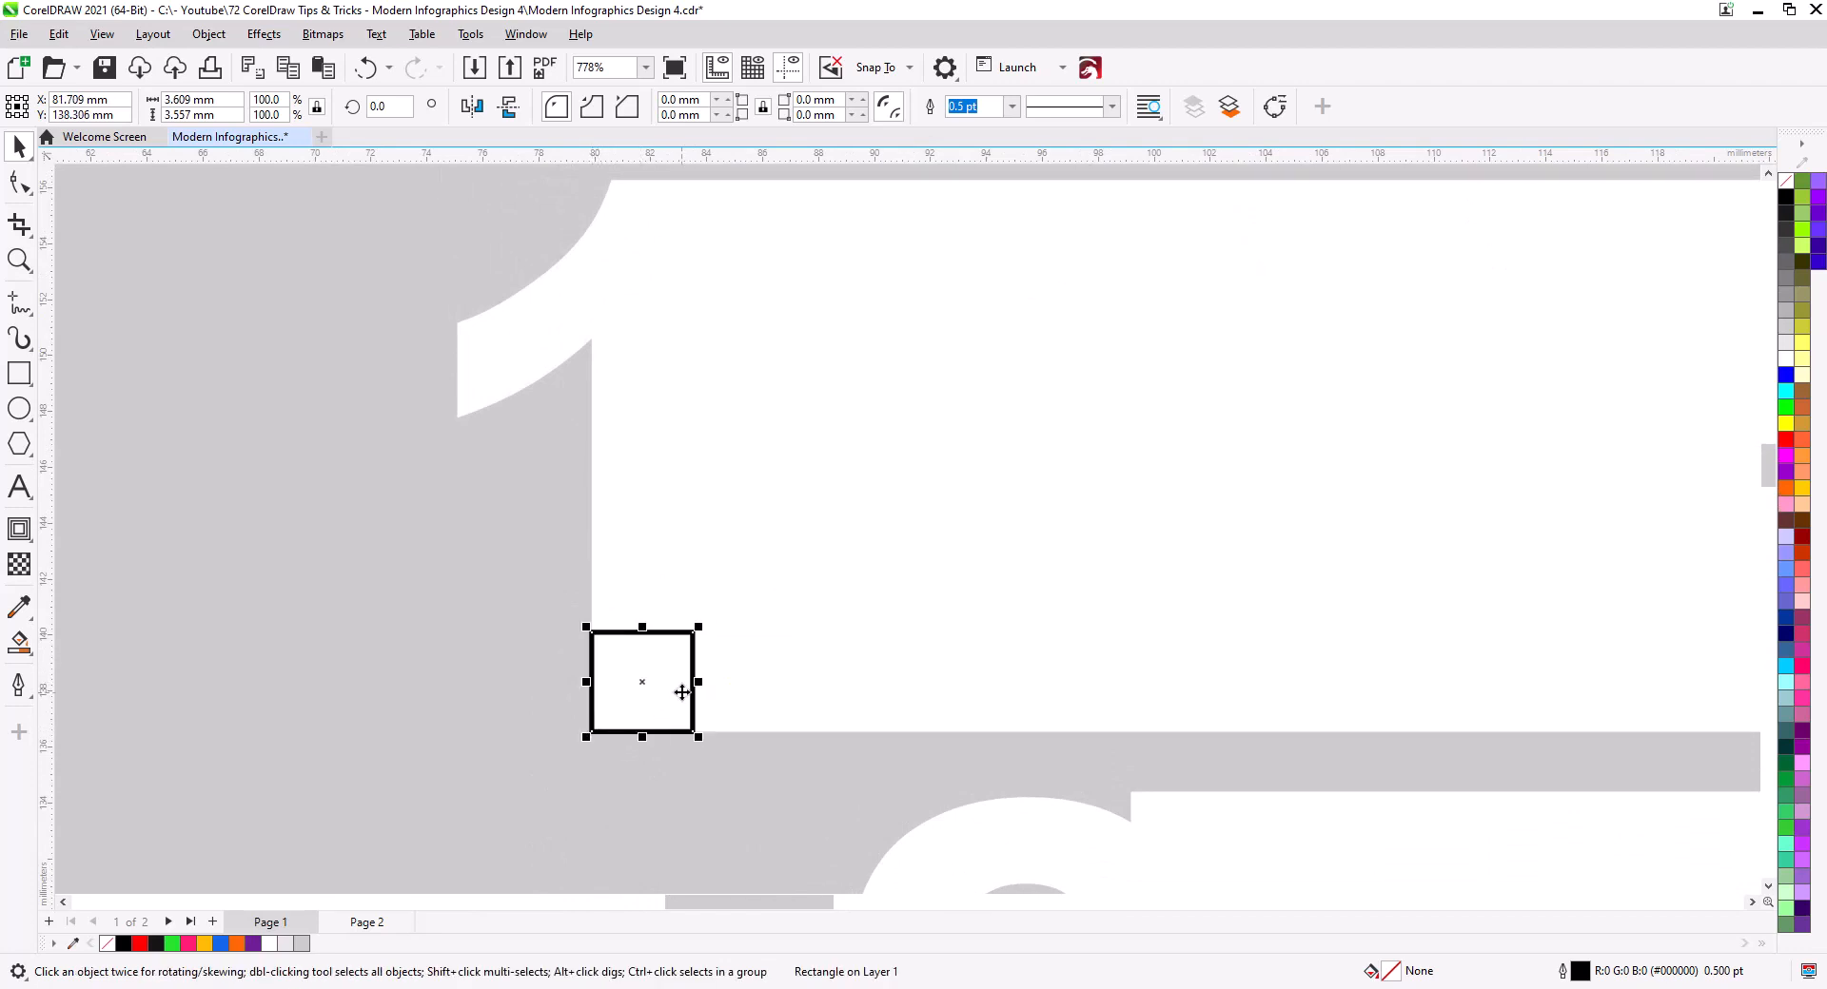
Stretch the rectangle to the full height of the 1 and make a mirrored copy beside it, narrowed to about 0.7 mm
left_click_drag(643, 628, 649, 180)
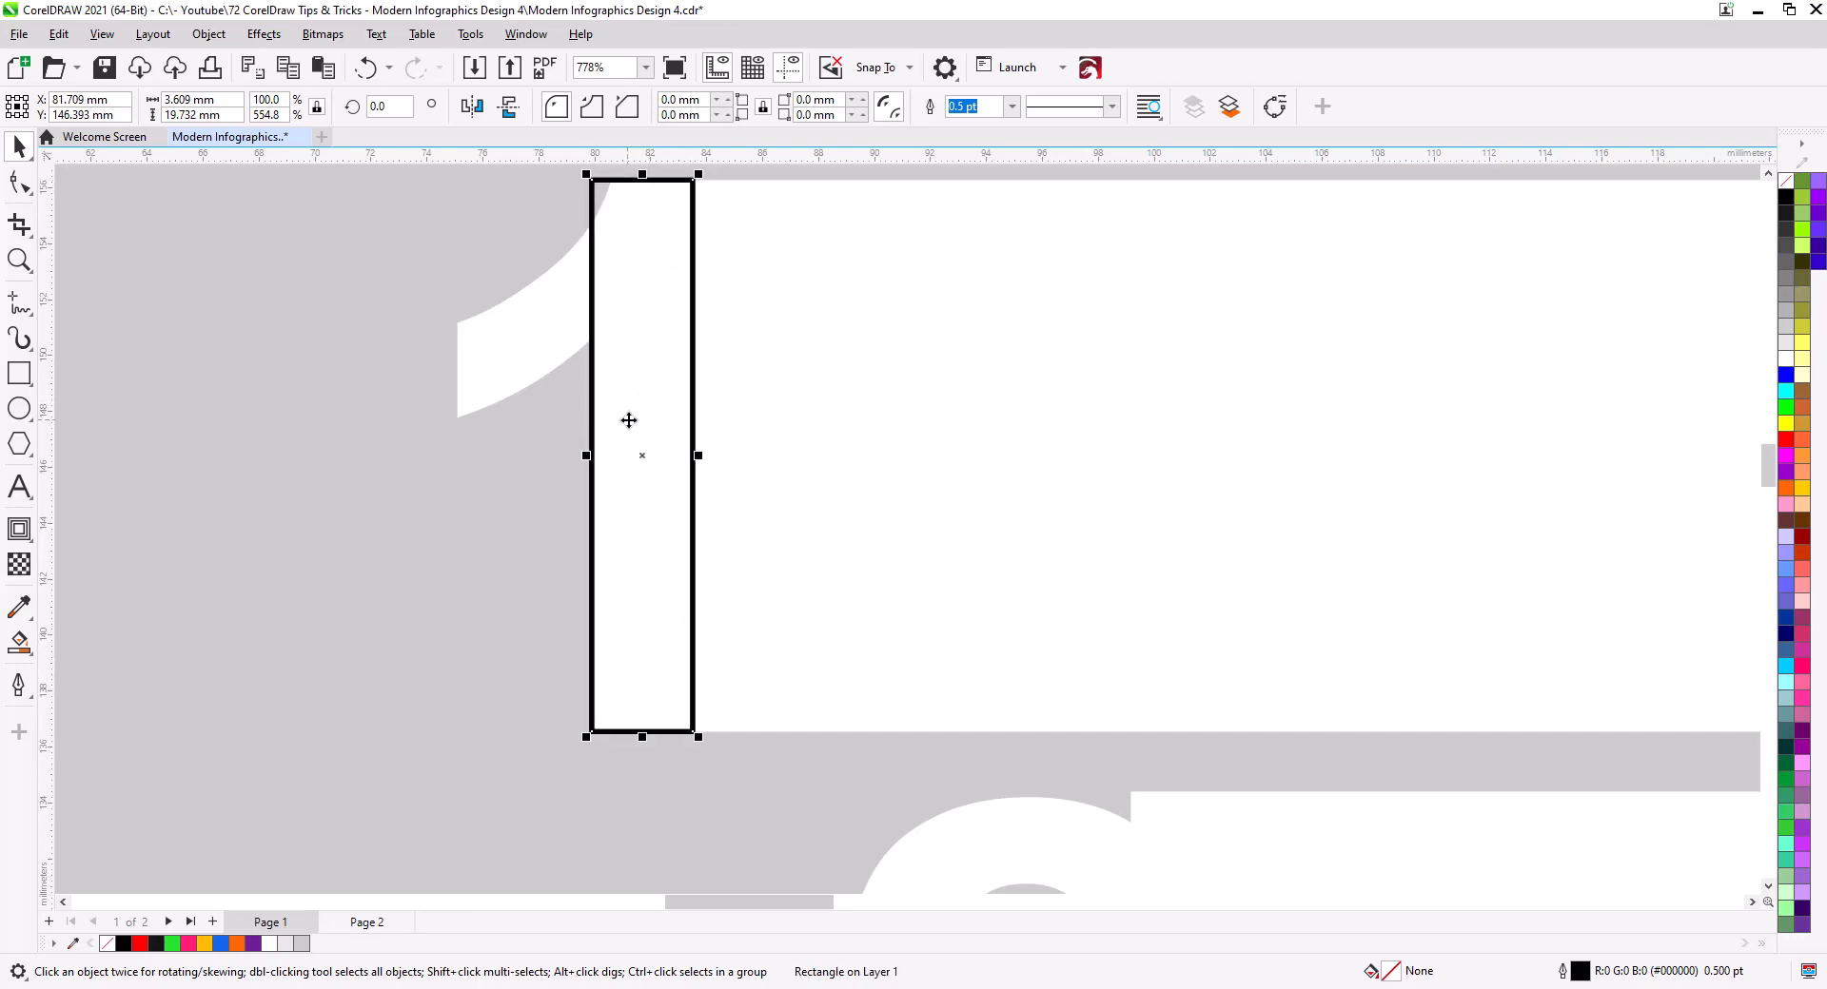
left_click_drag(586, 456, 706, 468)
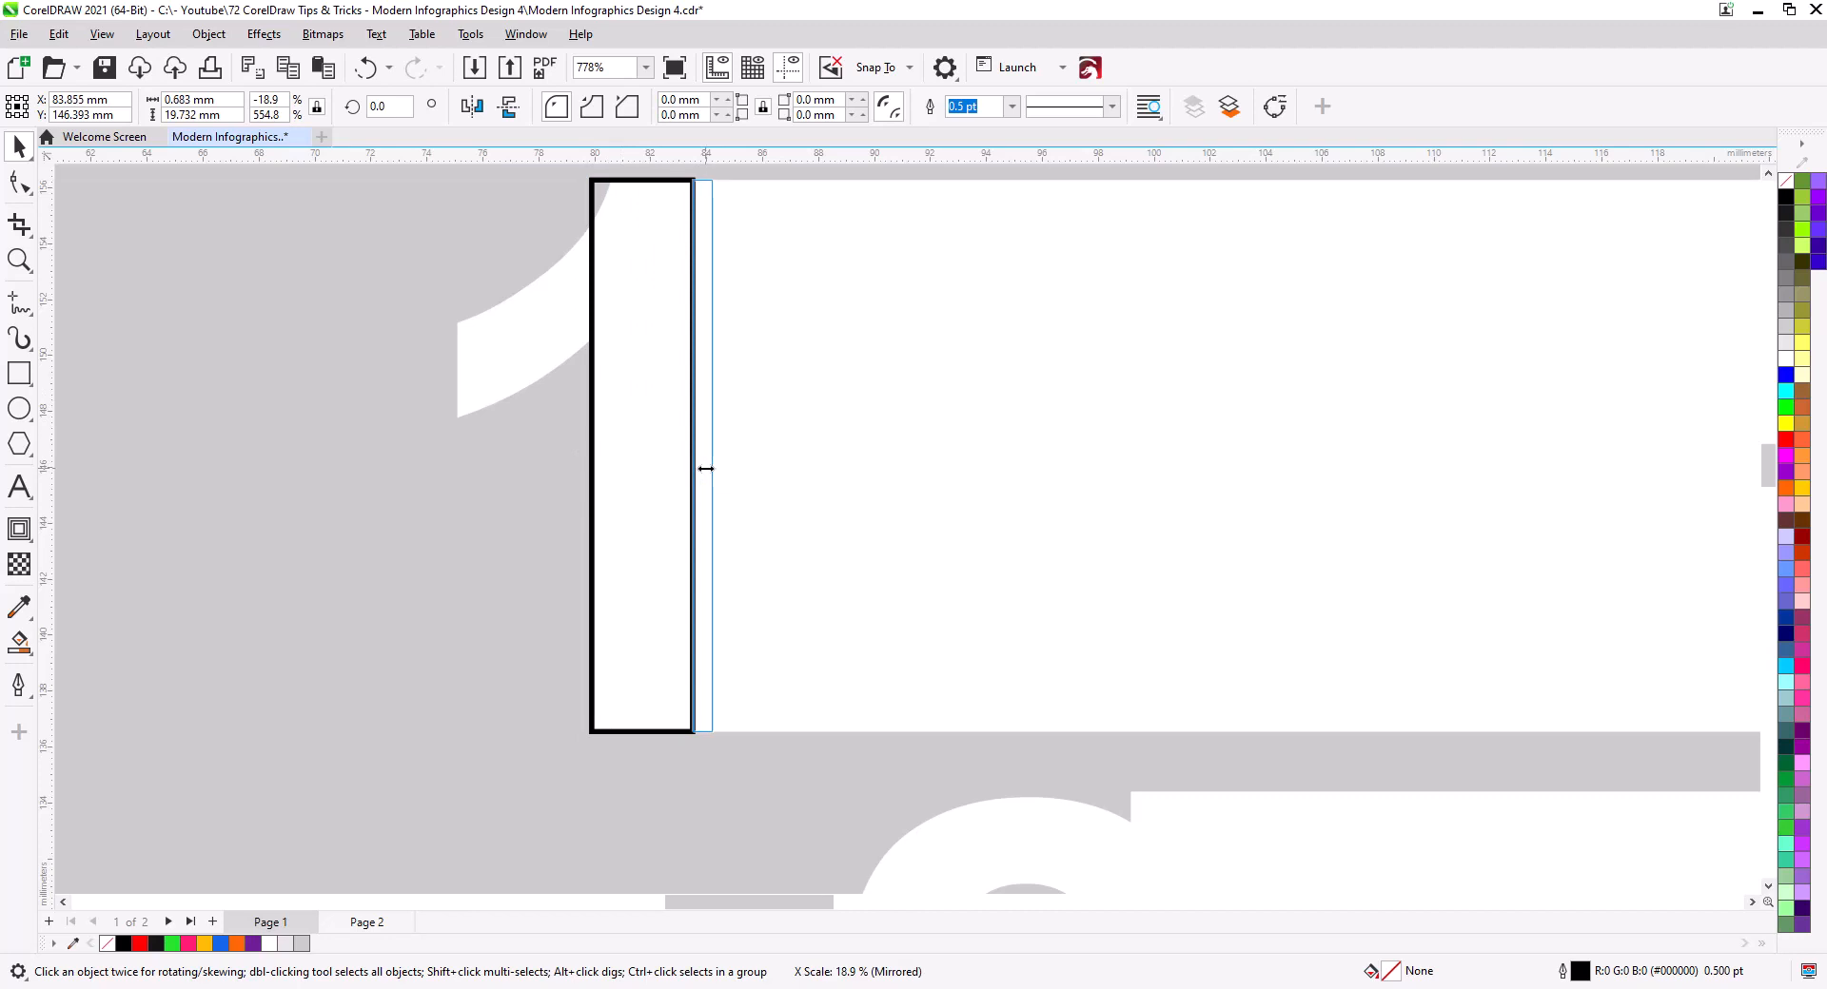
left_click_drag(705, 469, 705, 468)
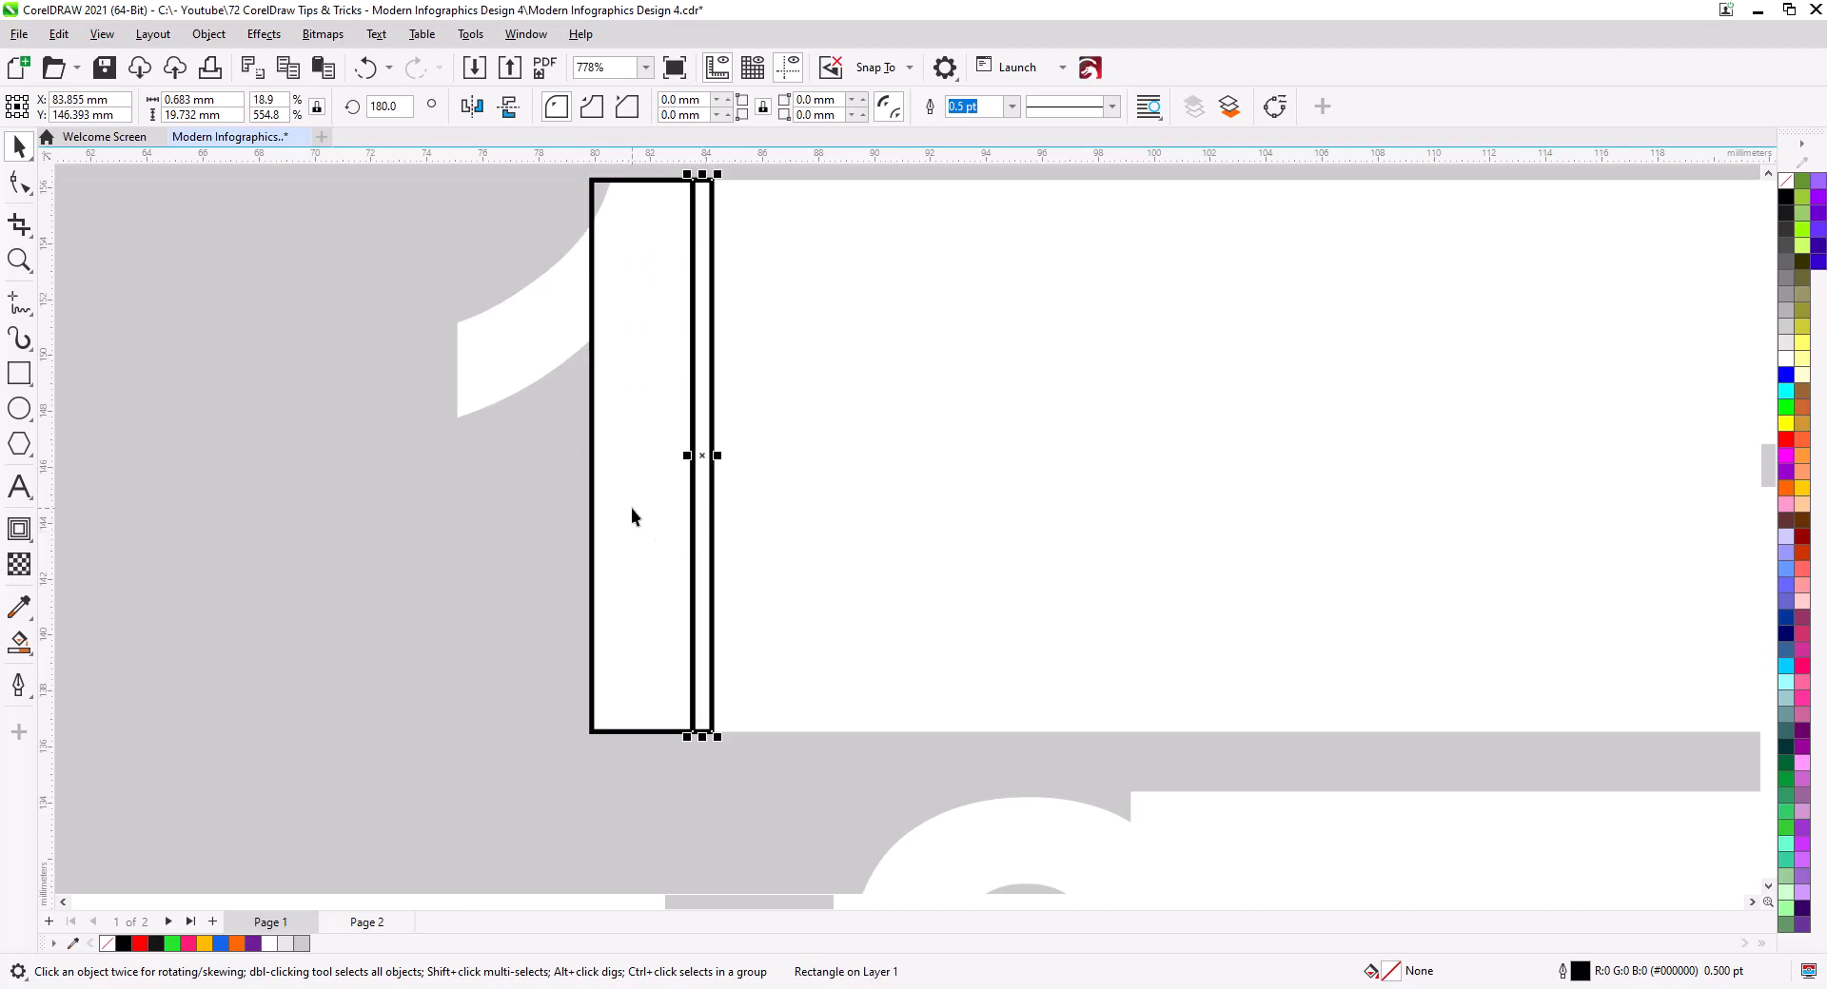
Resize the wider rectangle into a base for the 1, about 6 mm wide and 2 mm high, overhanging both sides of the stem
left_click(631, 508)
left_click_drag(642, 175, 734, 706)
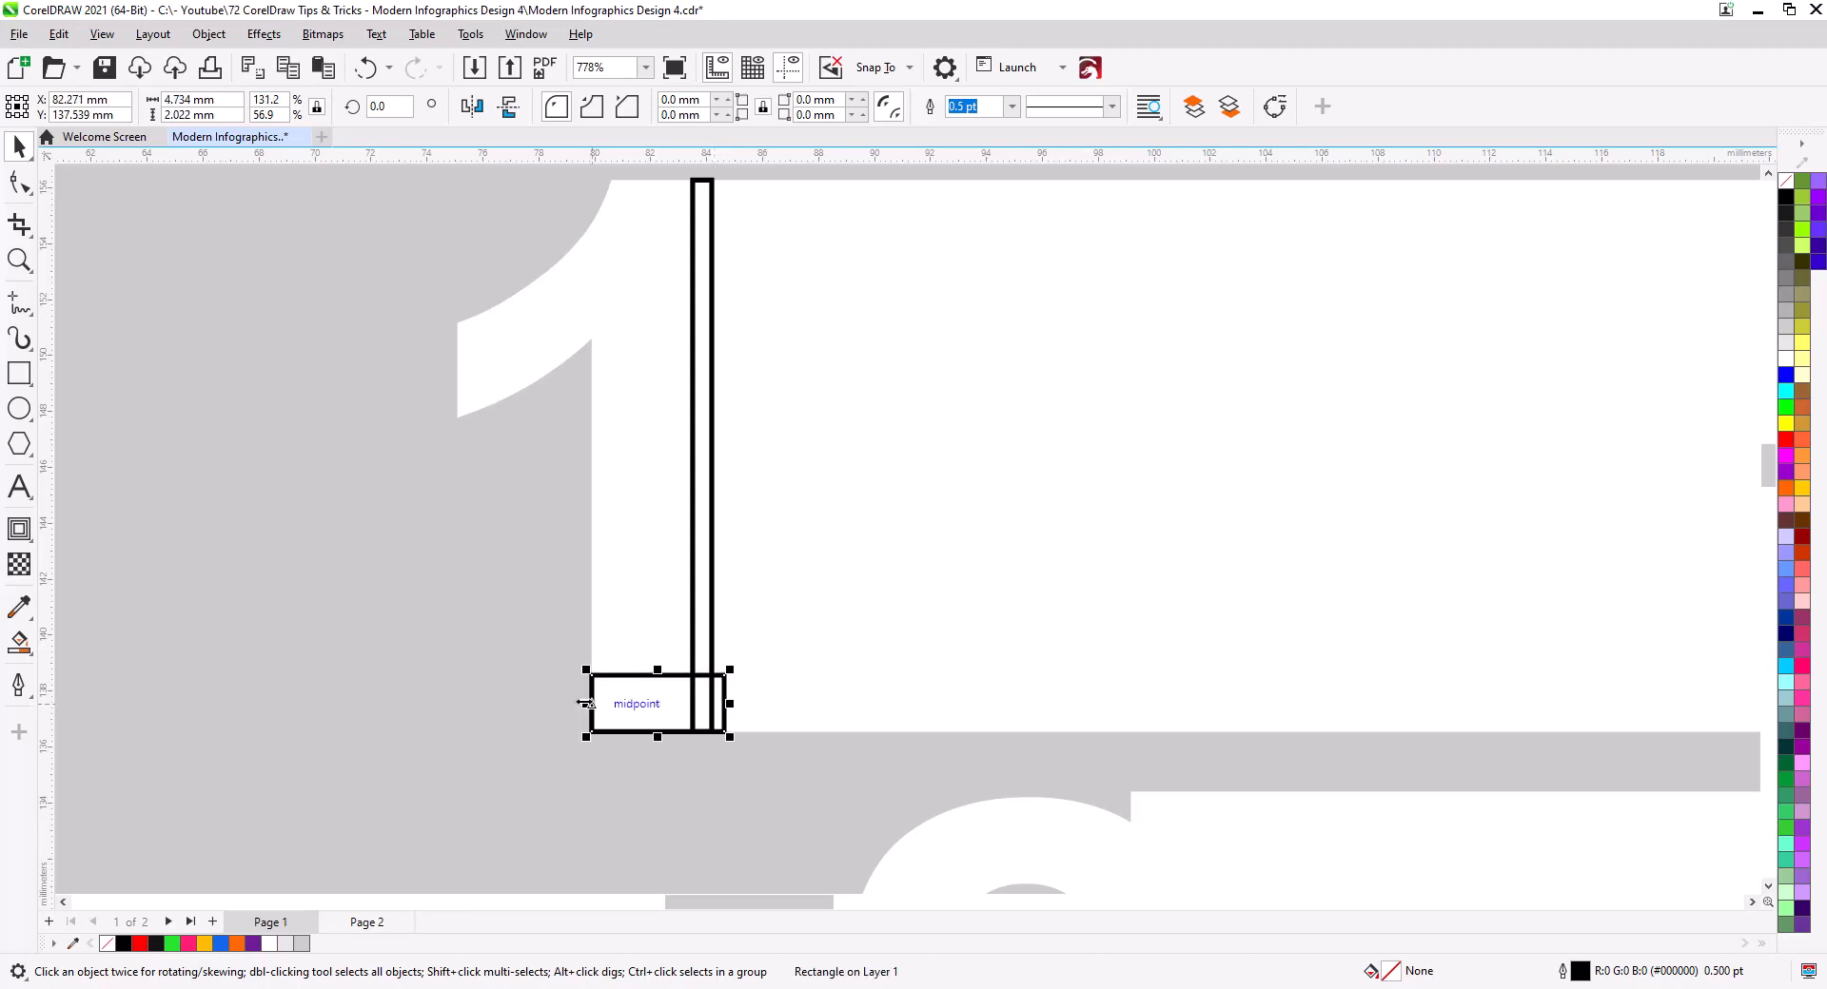
left_click_drag(583, 703, 552, 705)
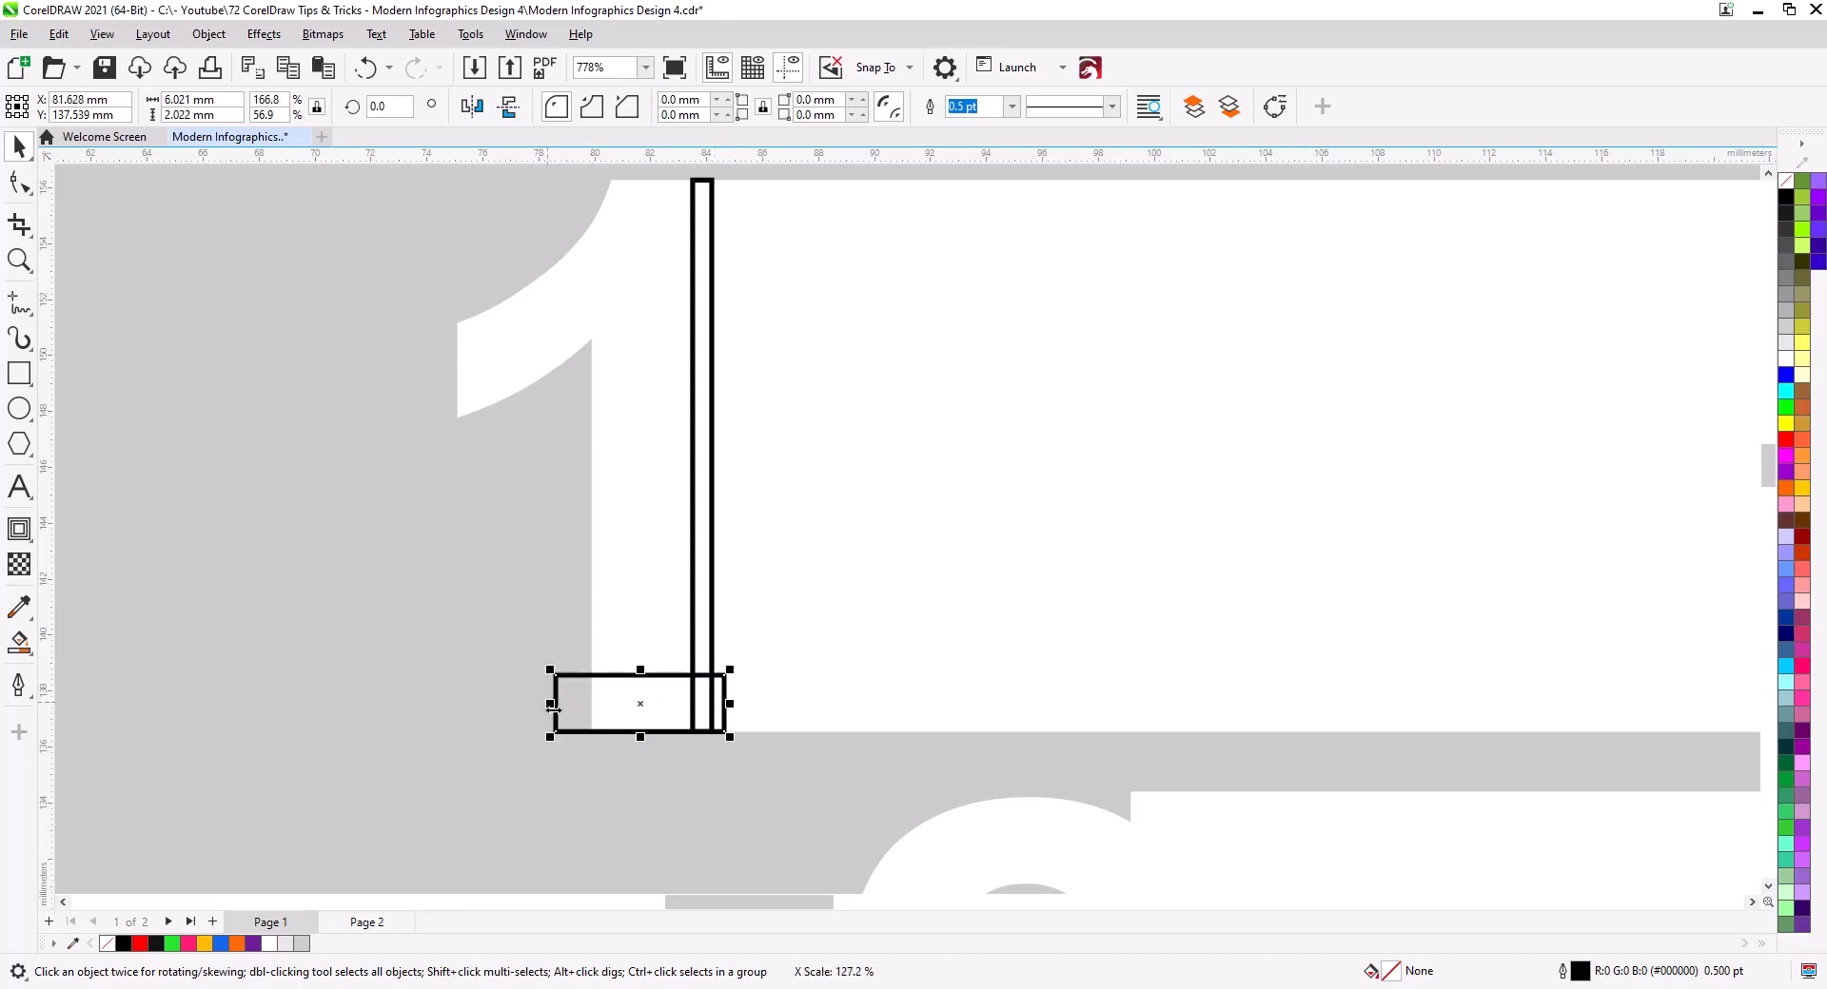
Shorten the narrow strip to end on the base rectangle and extend its upper end past the 1's top edge, about 20 mm tall overall
left_click(702, 735)
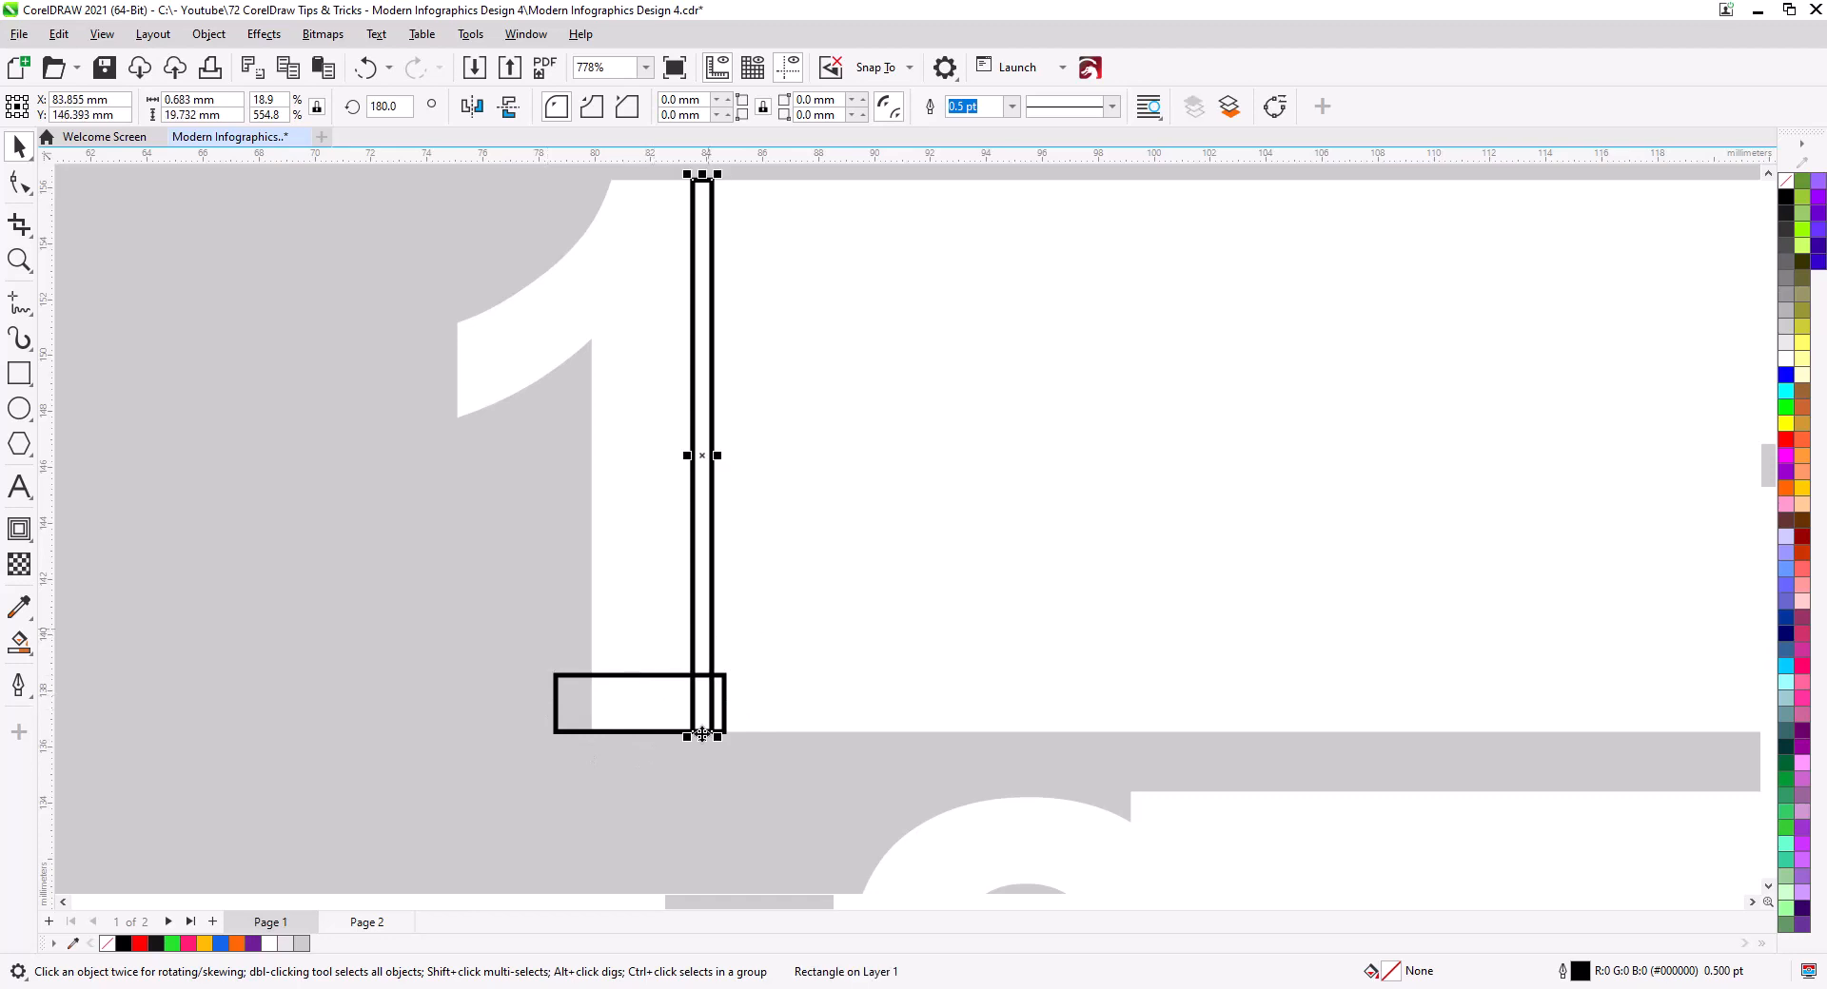
left_click_drag(700, 741, 702, 680)
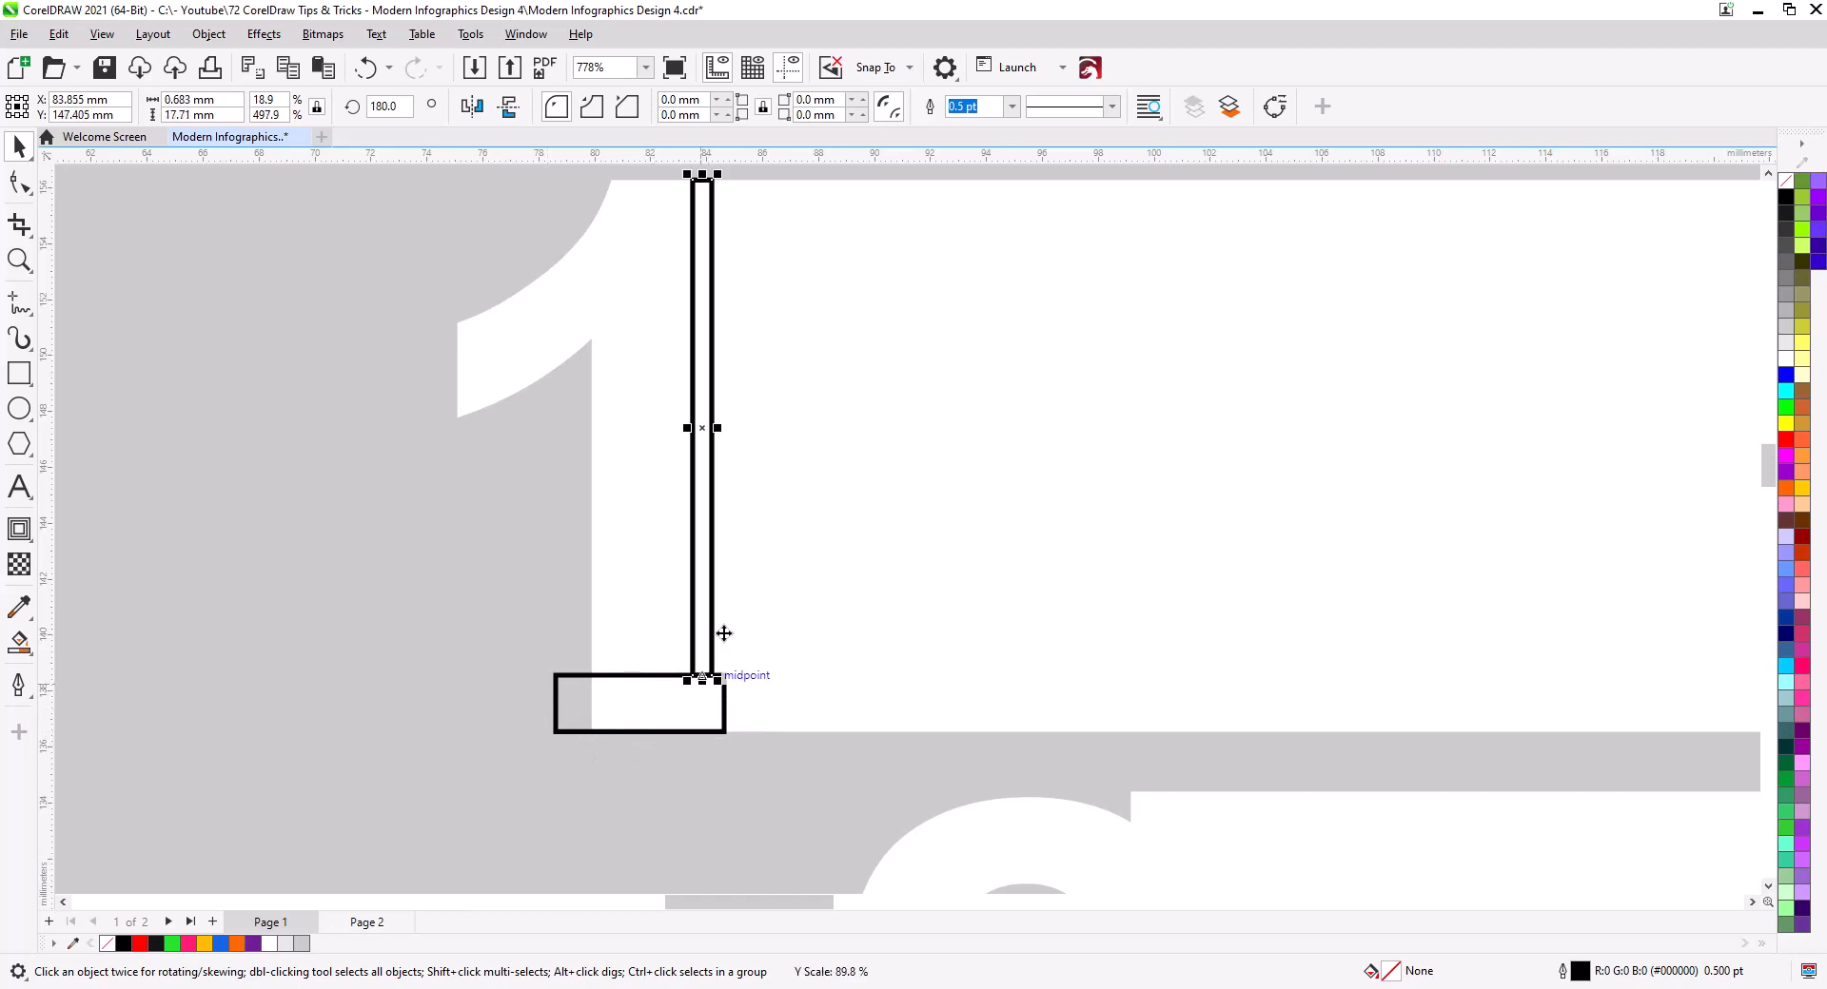
scroll(728, 634, "up", 2)
left_click_drag(679, 358, 679, 298)
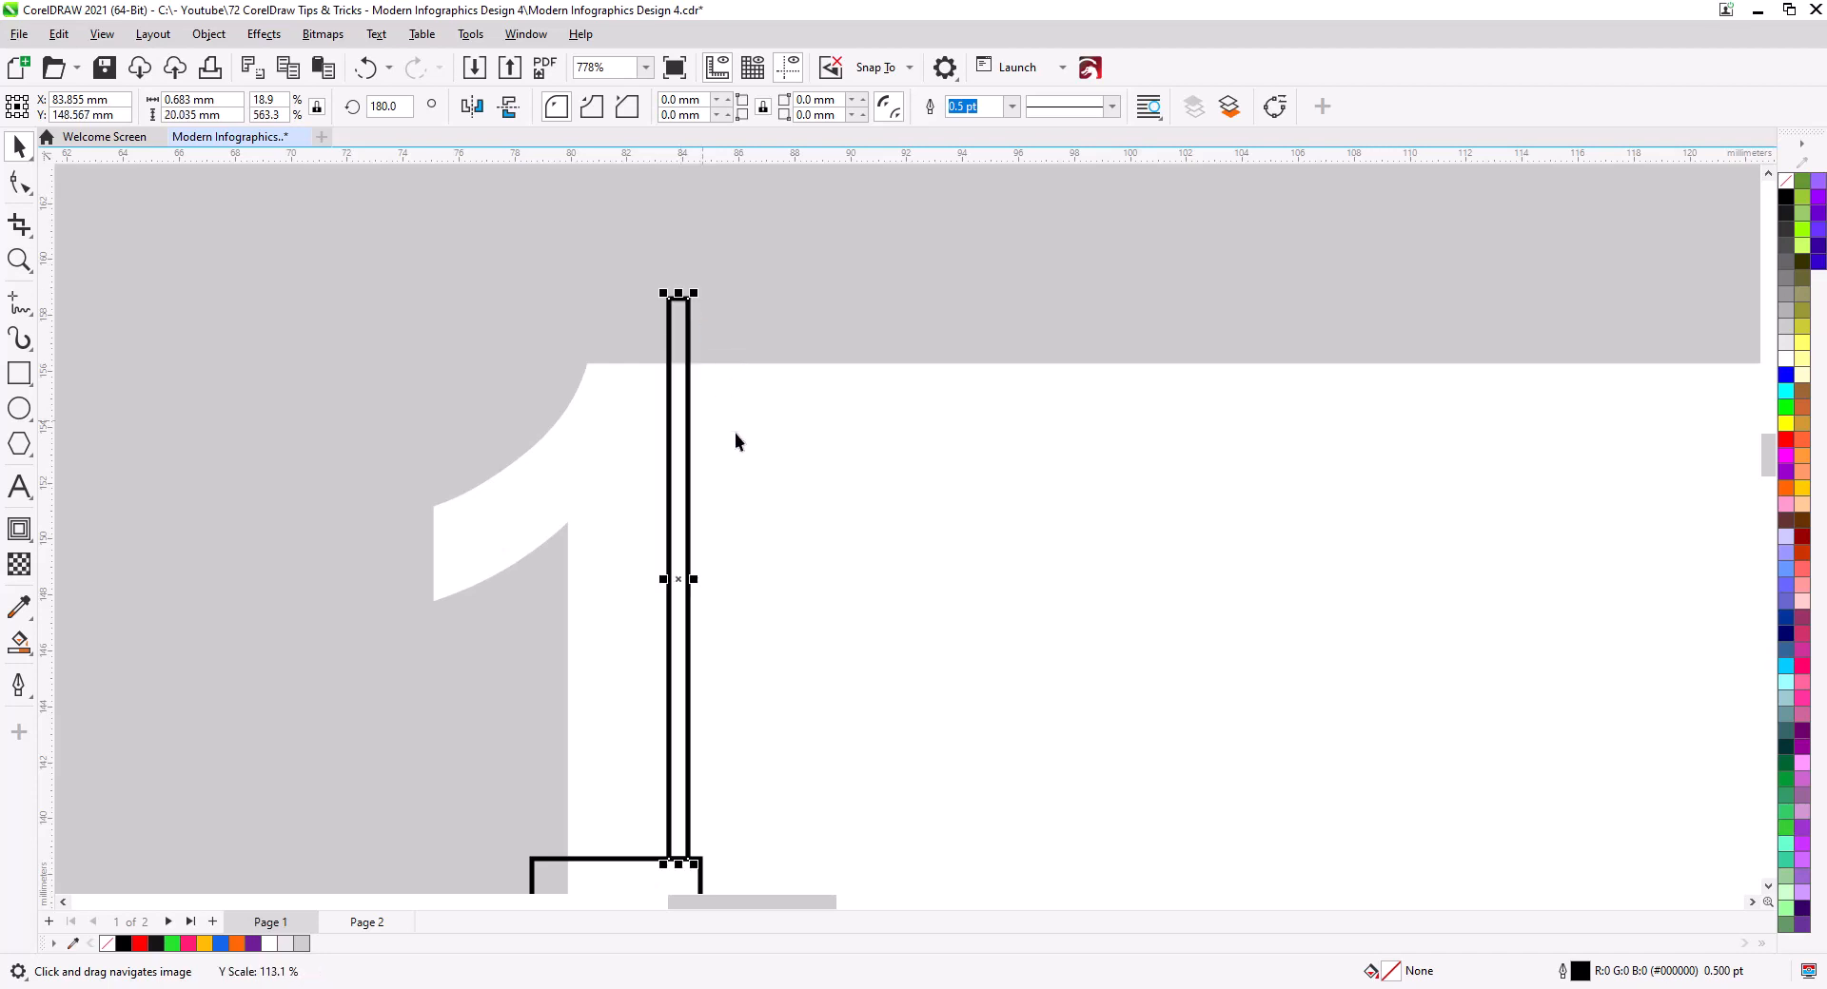
Trim the welded 1 shape with the narrow strip and delete the strip to leave a gap beside the stem
left_click(790, 527, "shift")
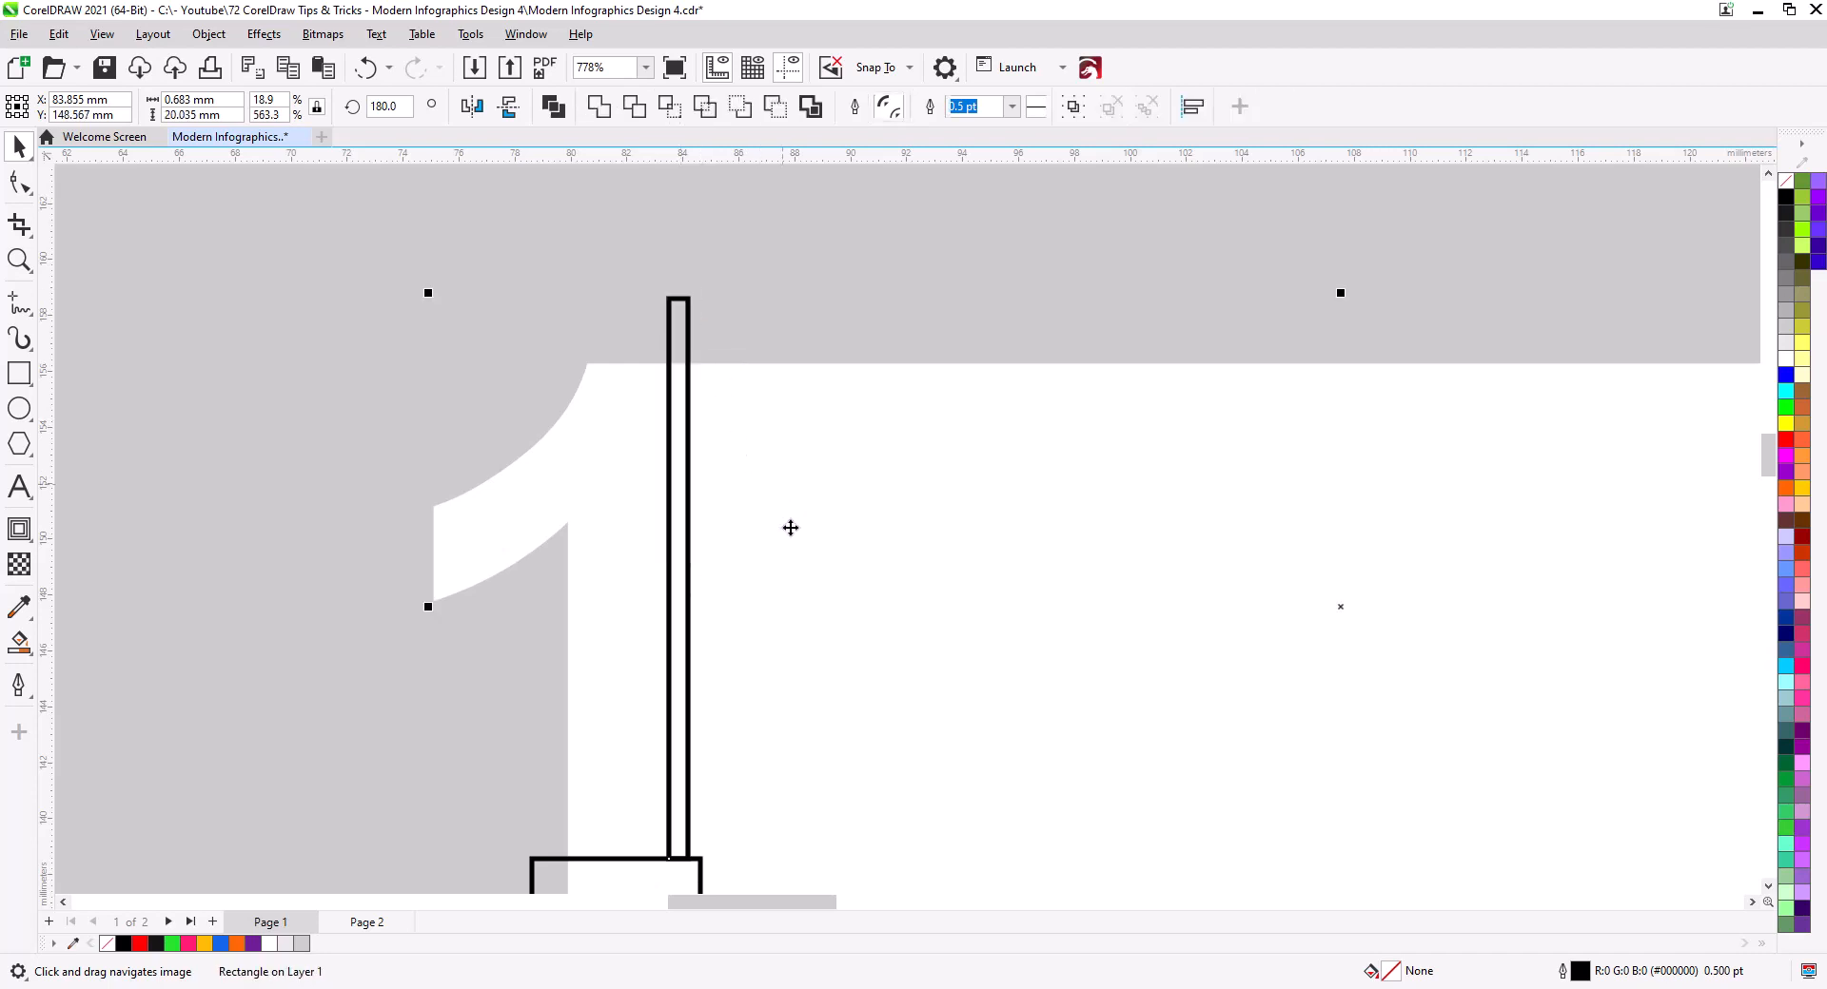
left_click(214, 35)
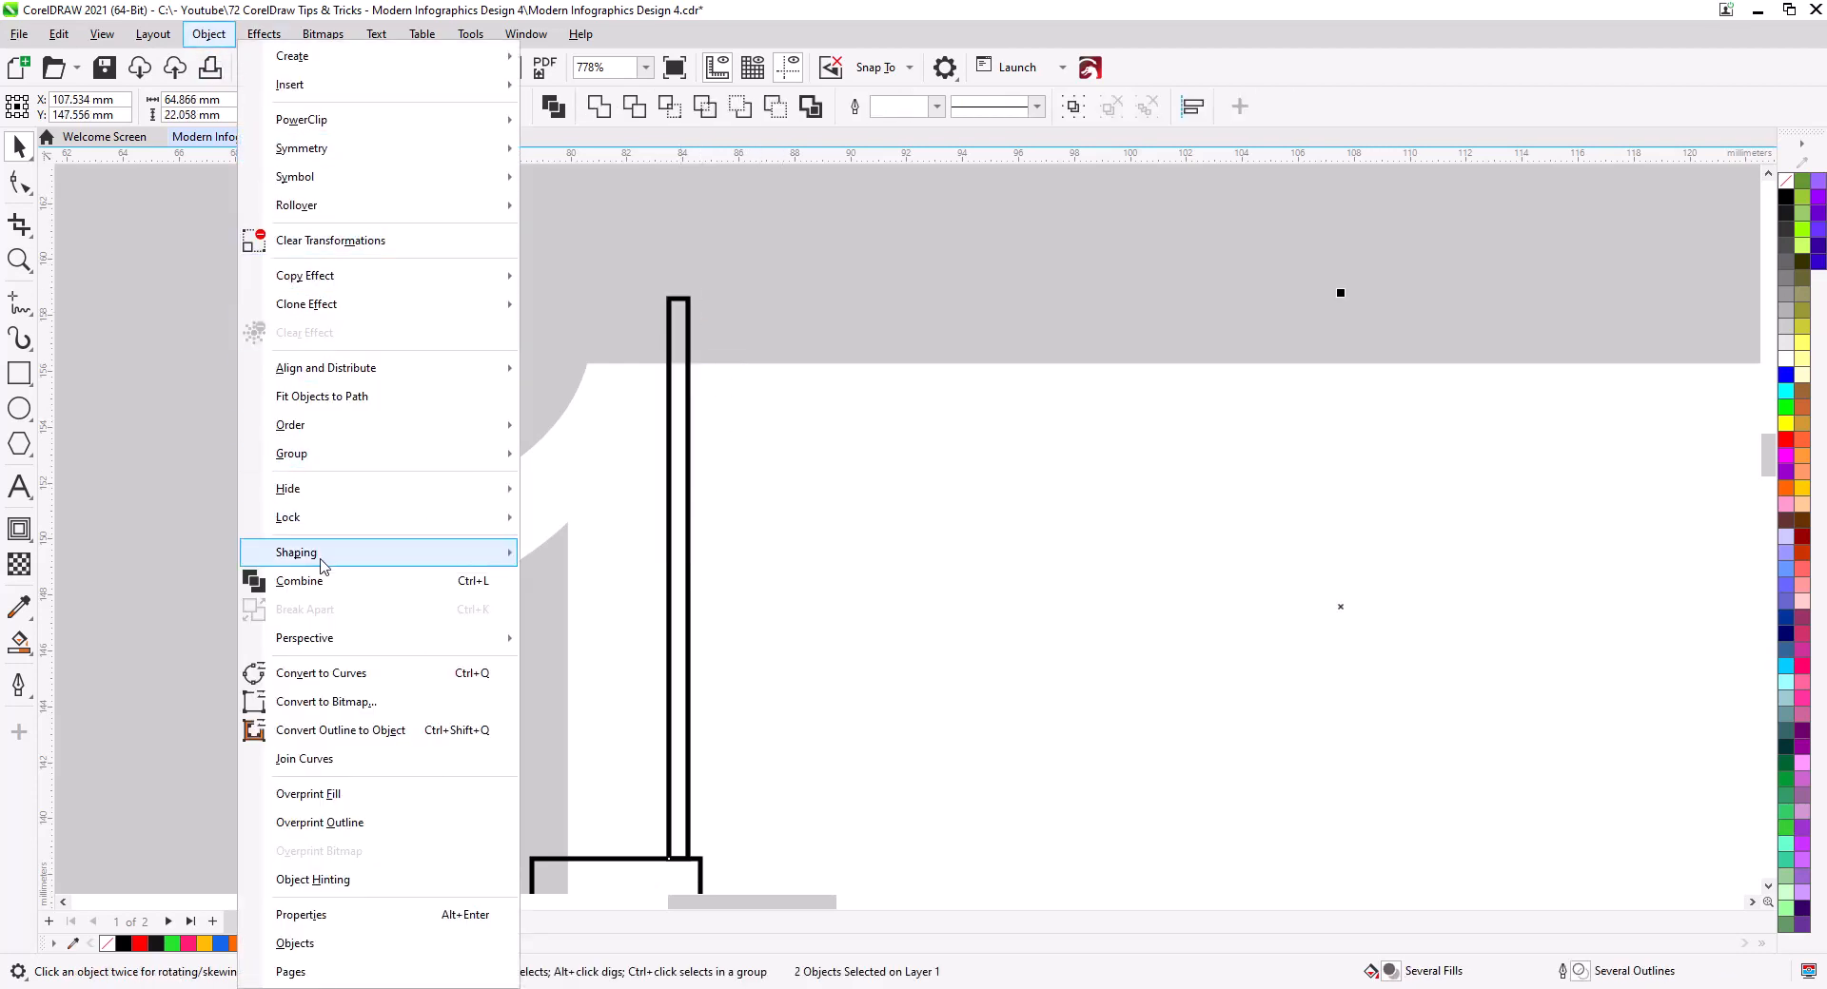
mouse_move(323, 561)
left_click(575, 583)
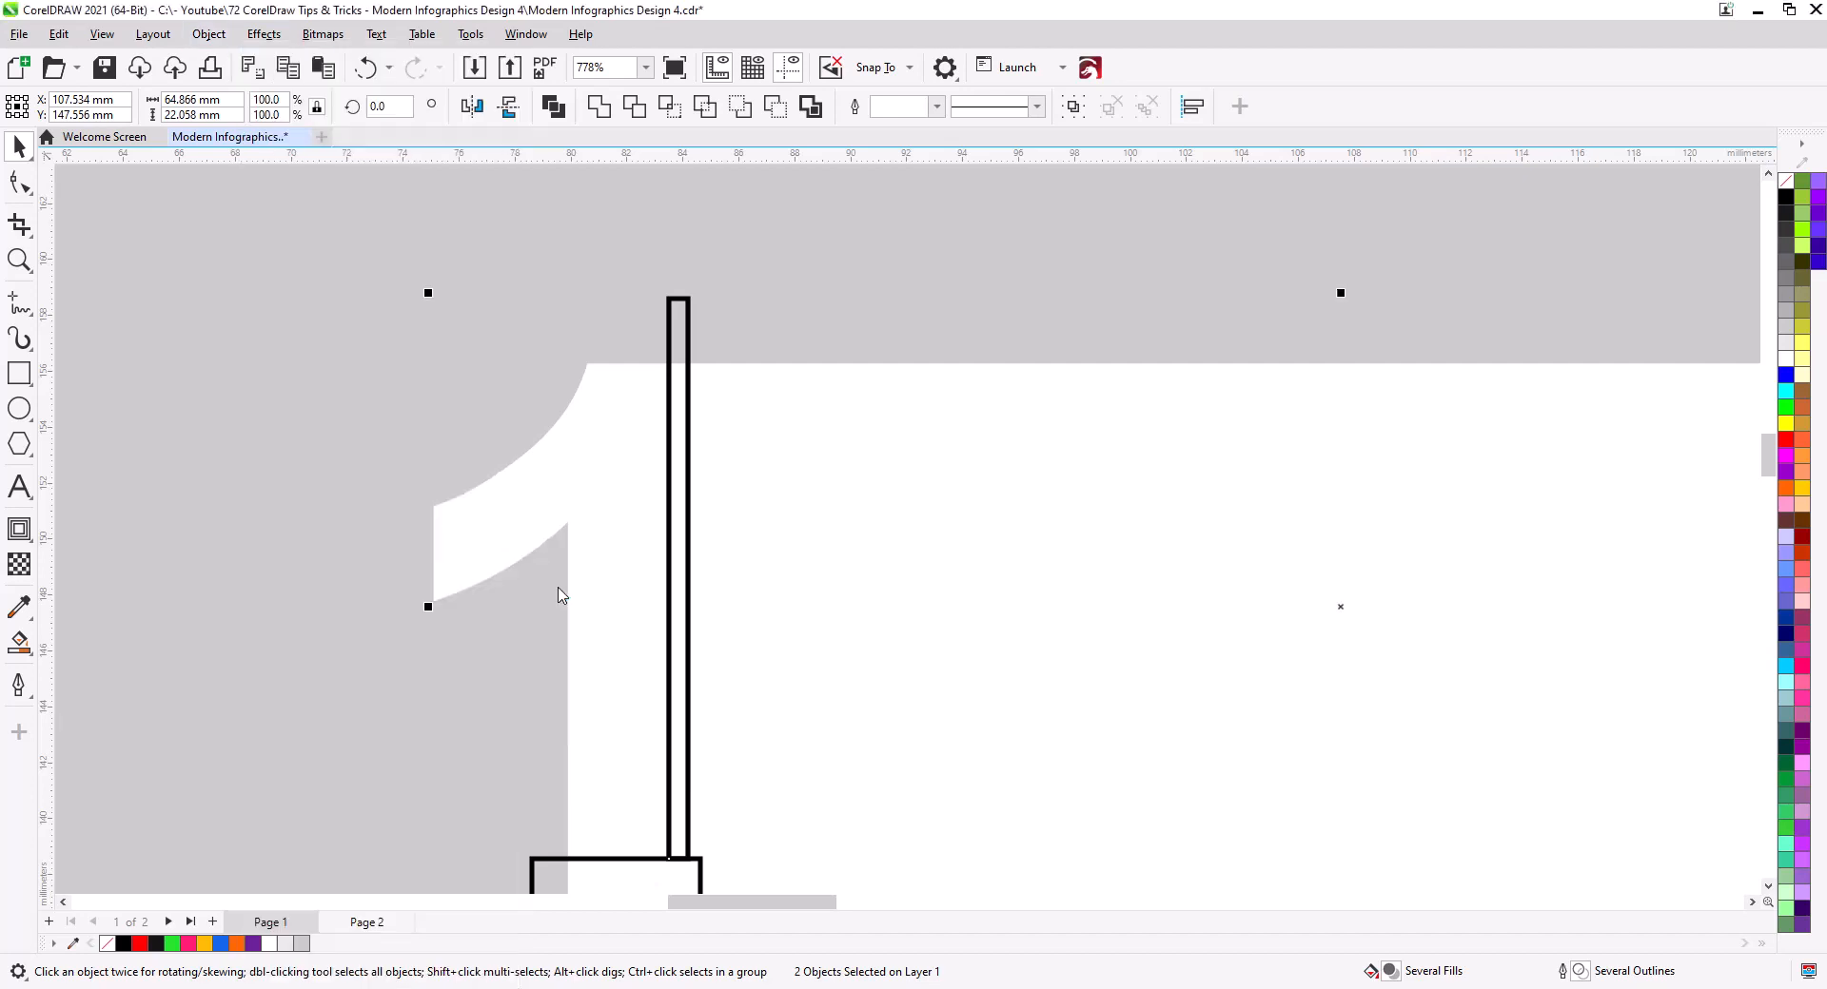
left_click(681, 344)
key("Delete")
Weld the base rectangle to the welded 1 shape
left_click_drag(688, 562, 728, 257)
left_click(663, 513)
left_click(656, 437, "shift")
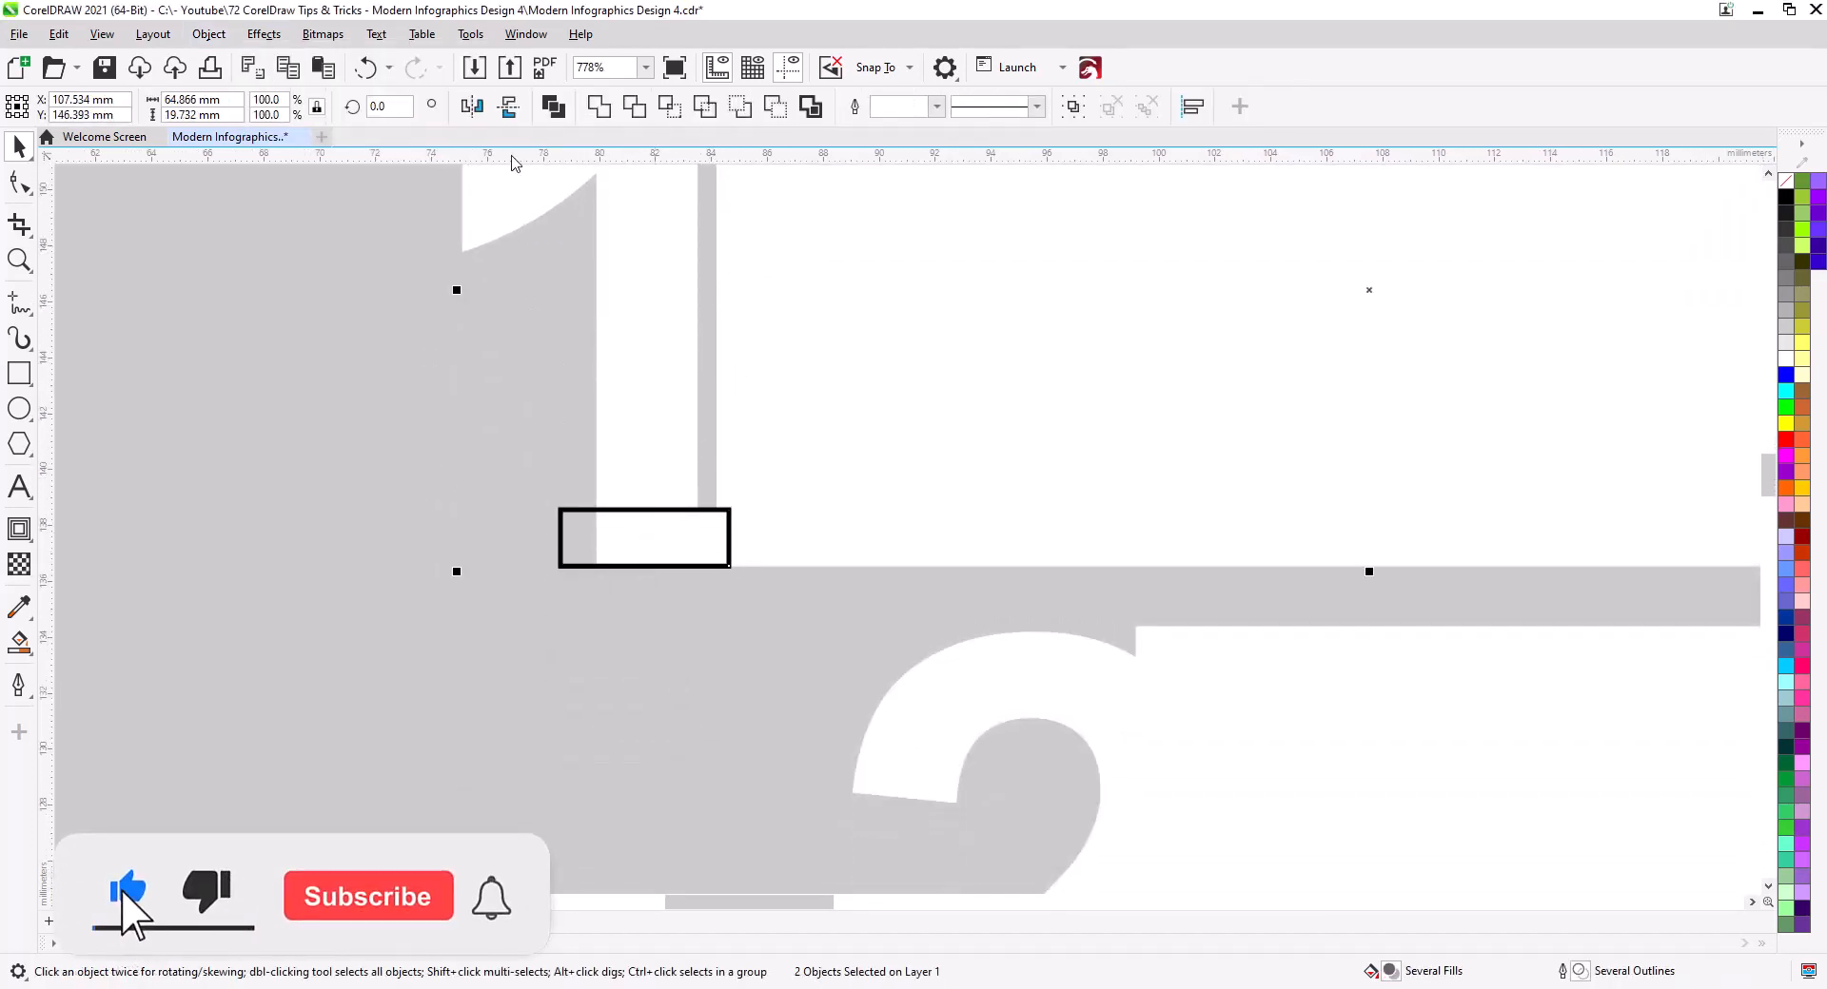
left_click(599, 106)
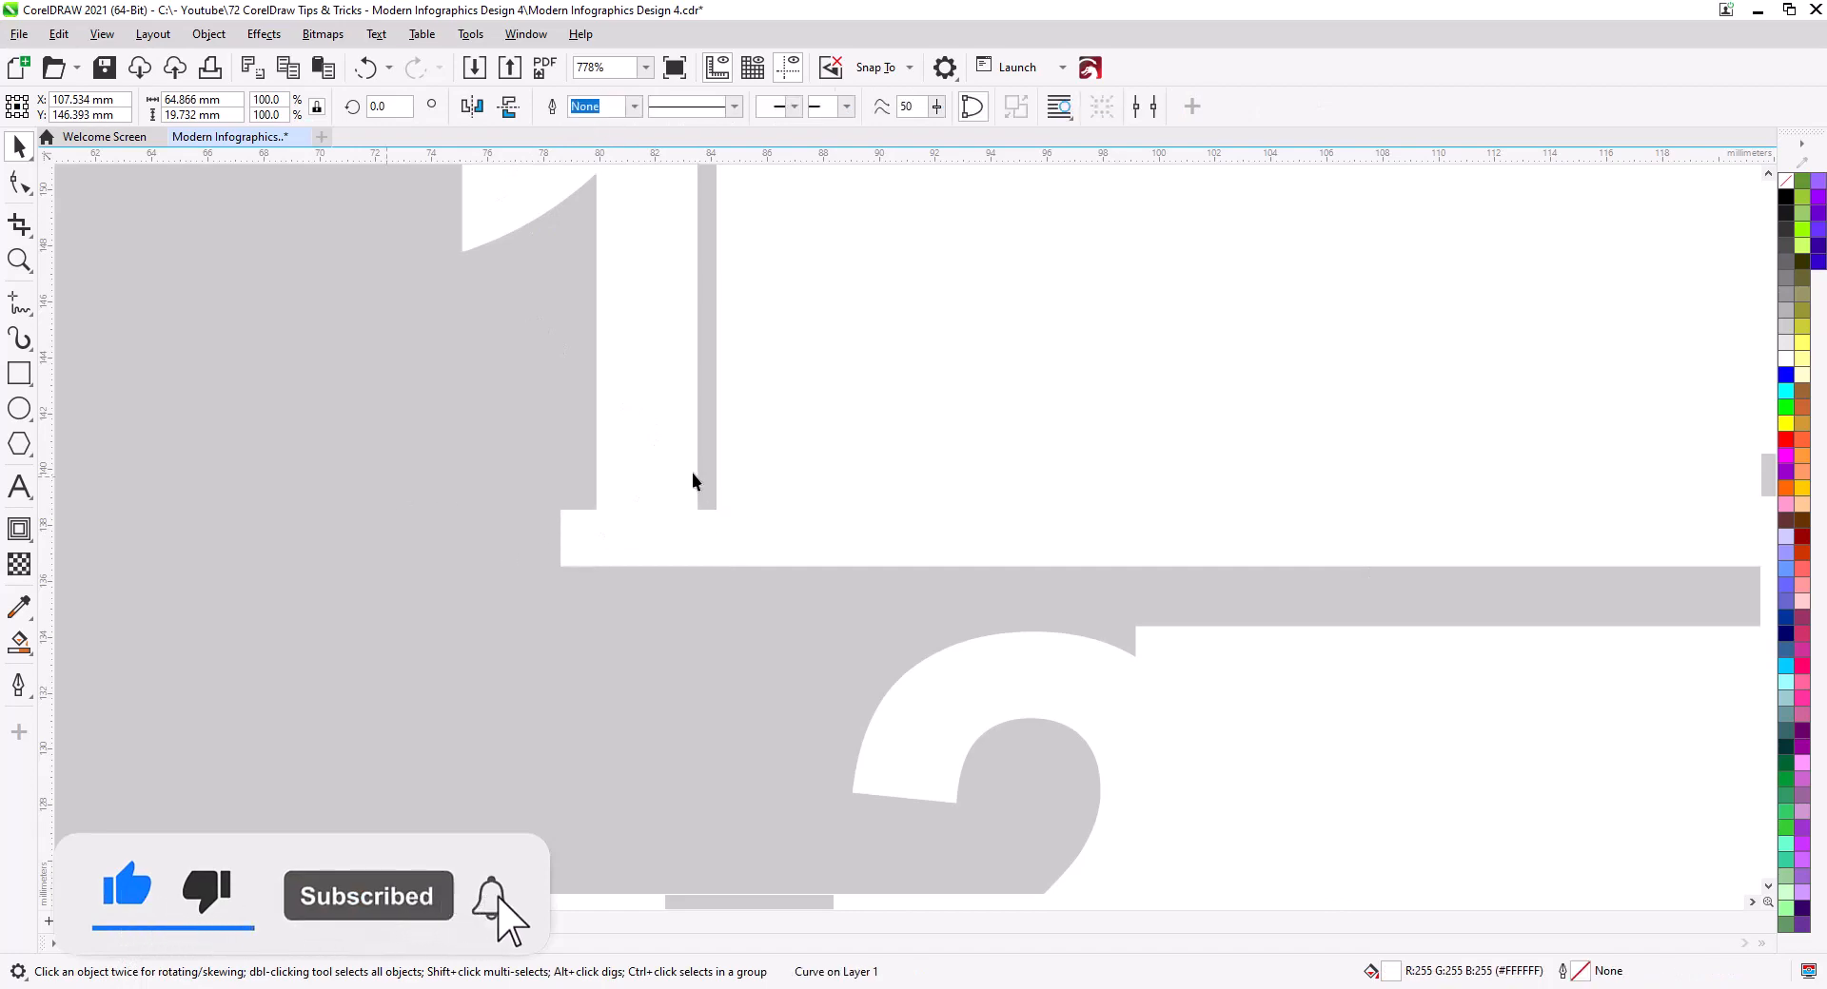
Move the number nodes of the welded 1 and 2 horizontally toward the curved divider, shortening their white segments
scroll(693, 481, "down", 6)
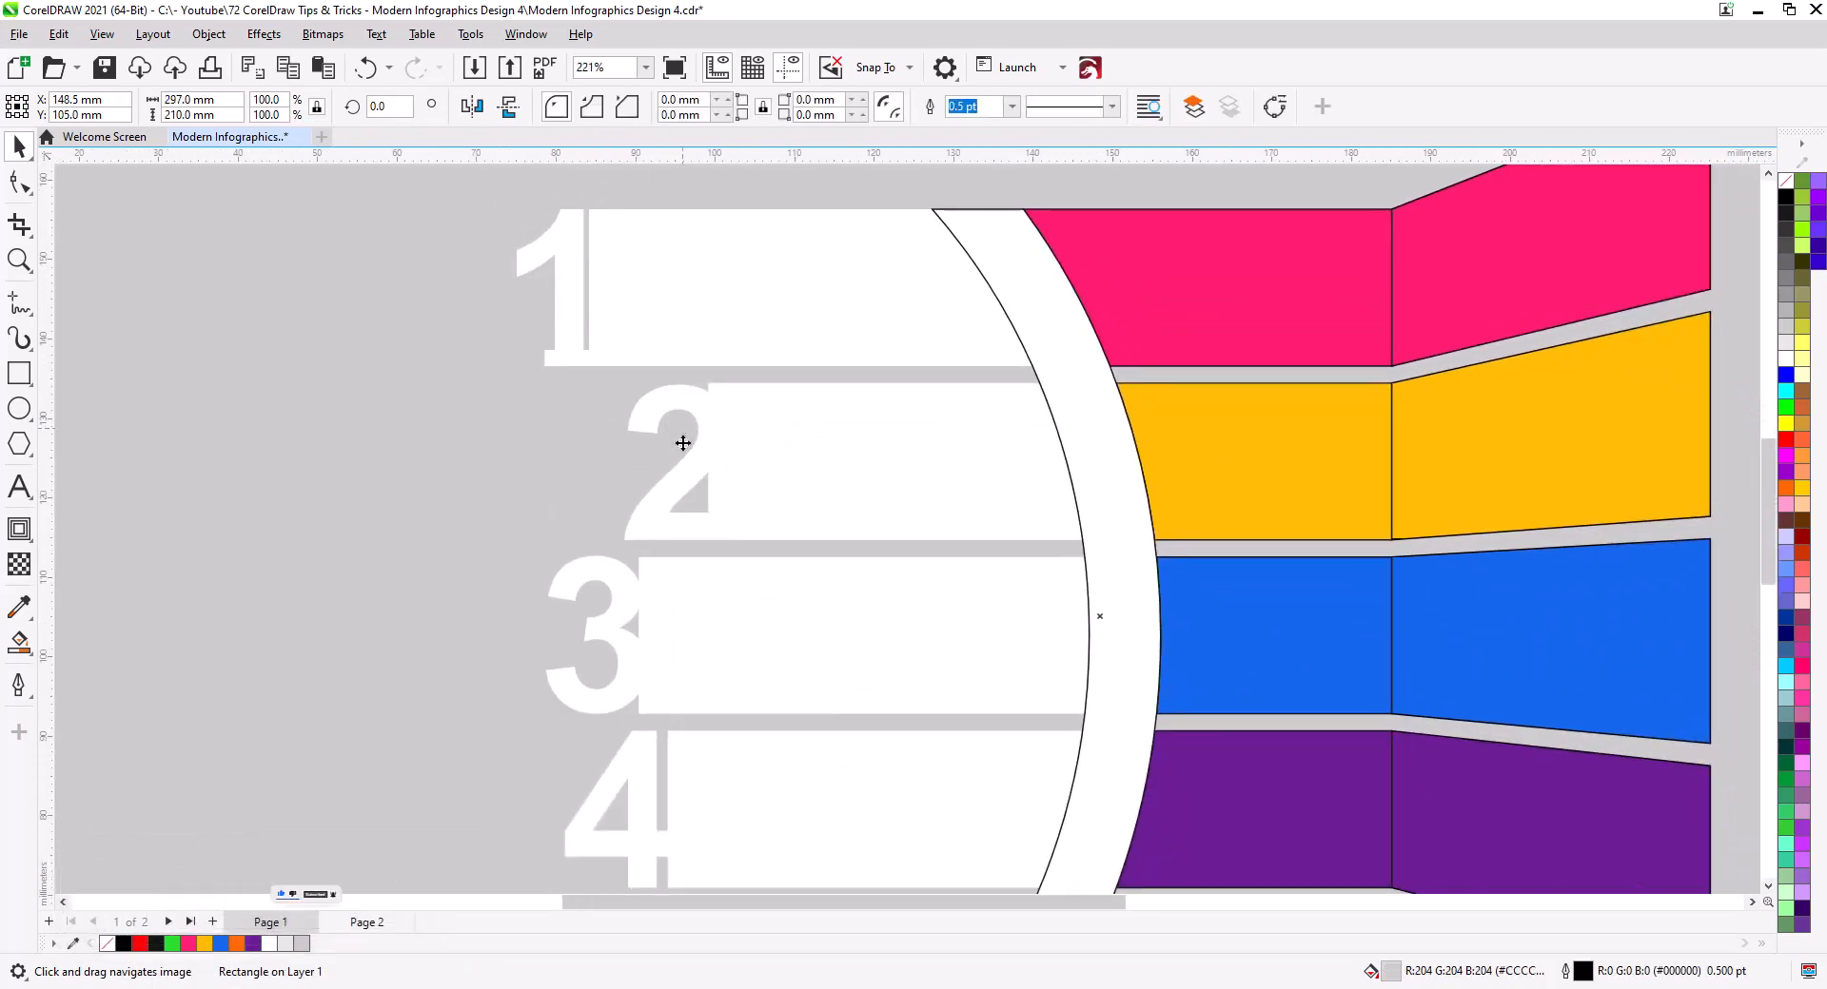
scroll(683, 442, "down", 2)
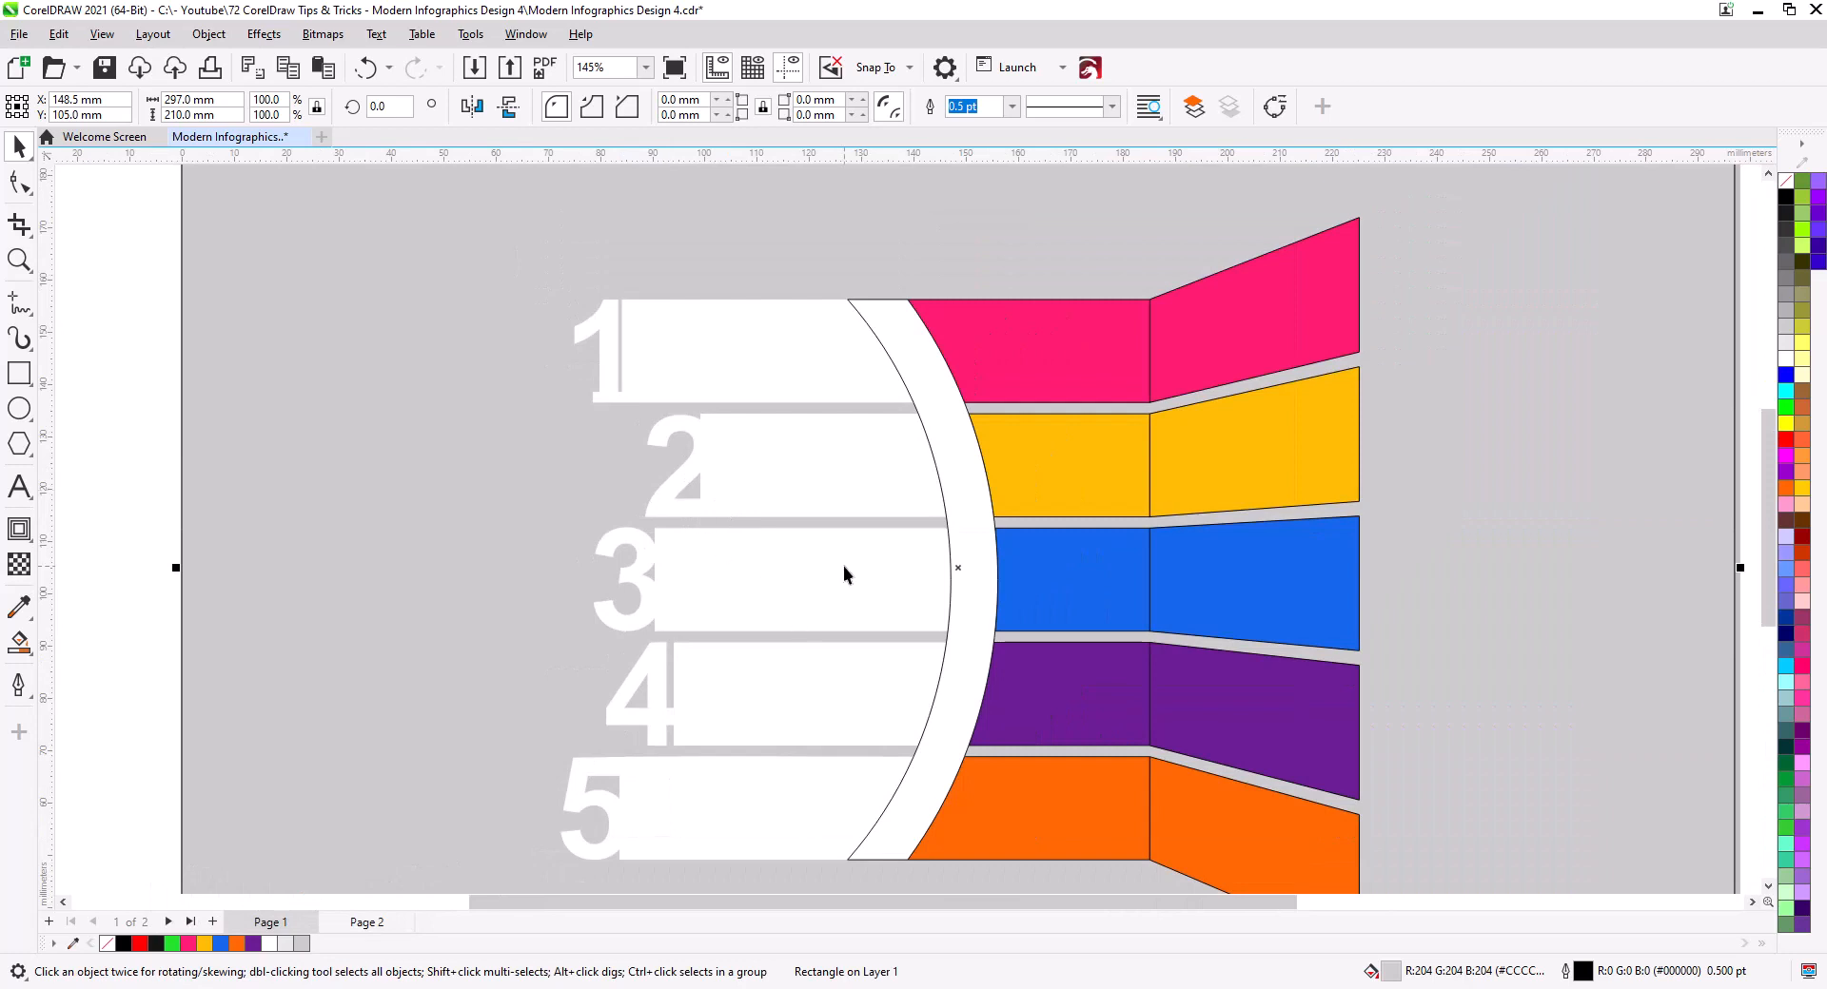
left_click_drag(887, 699, 813, 657)
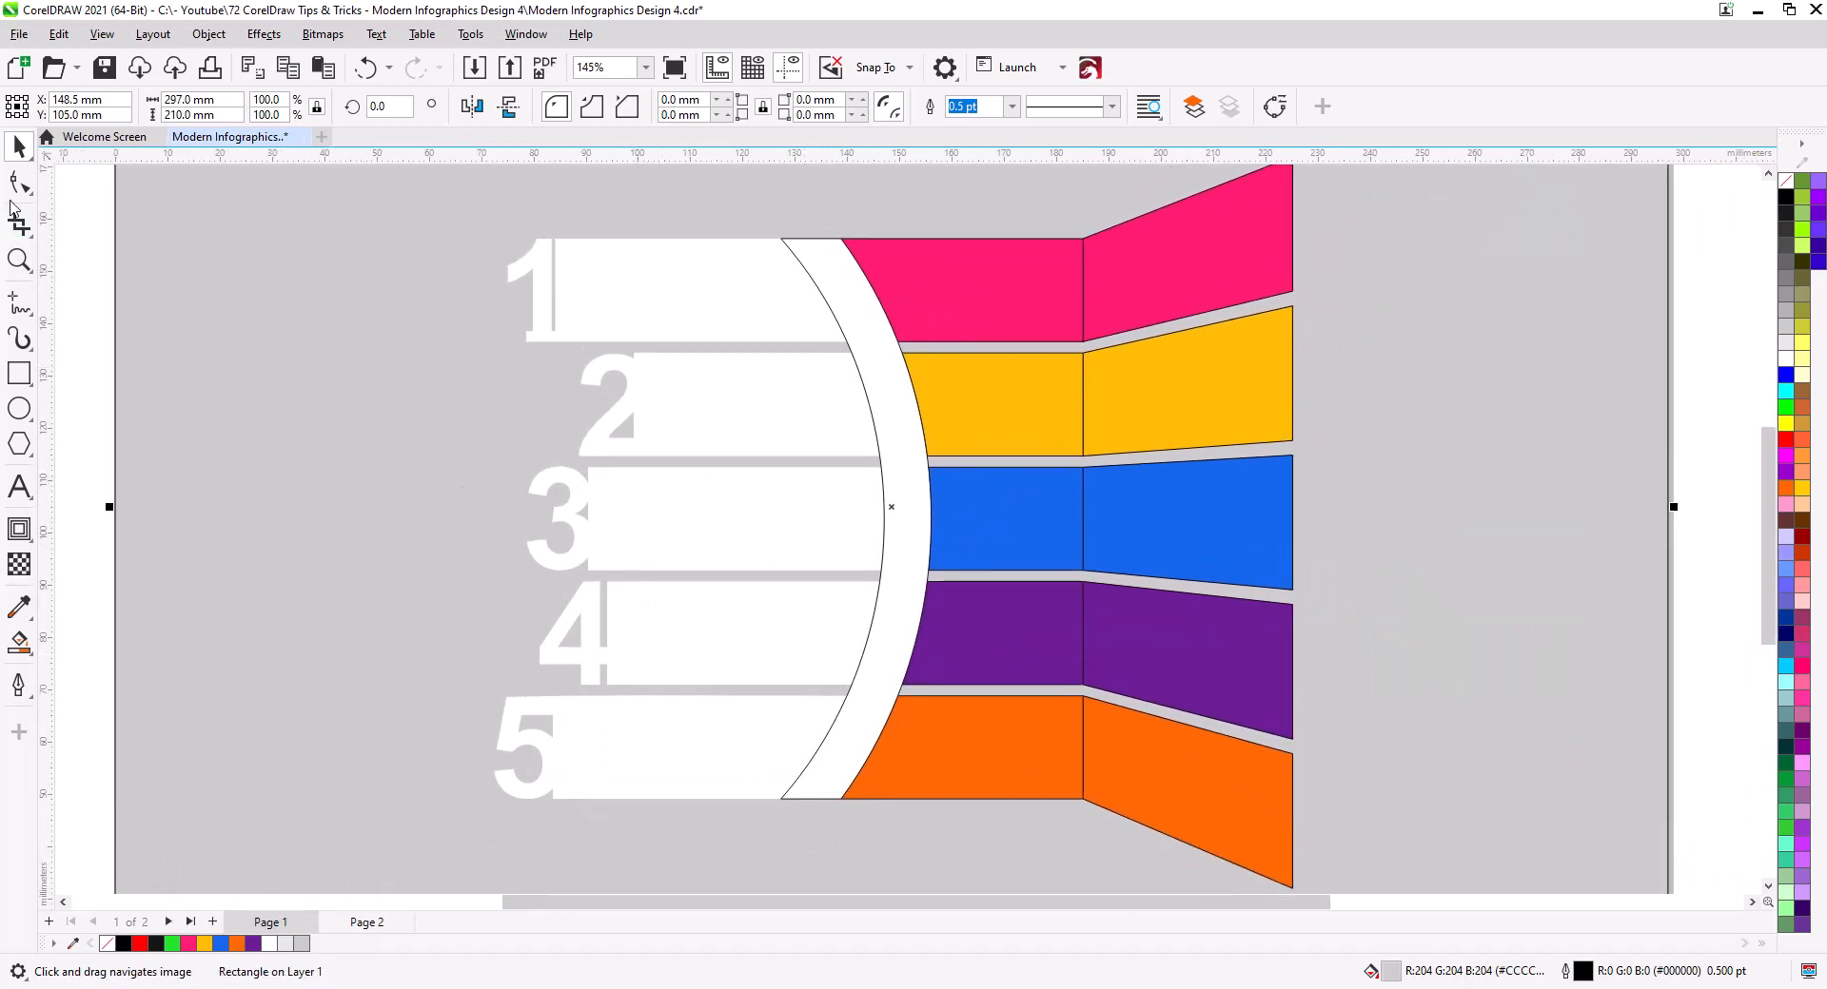
left_click(538, 289)
left_click_drag(457, 214, 602, 339)
left_click(603, 386)
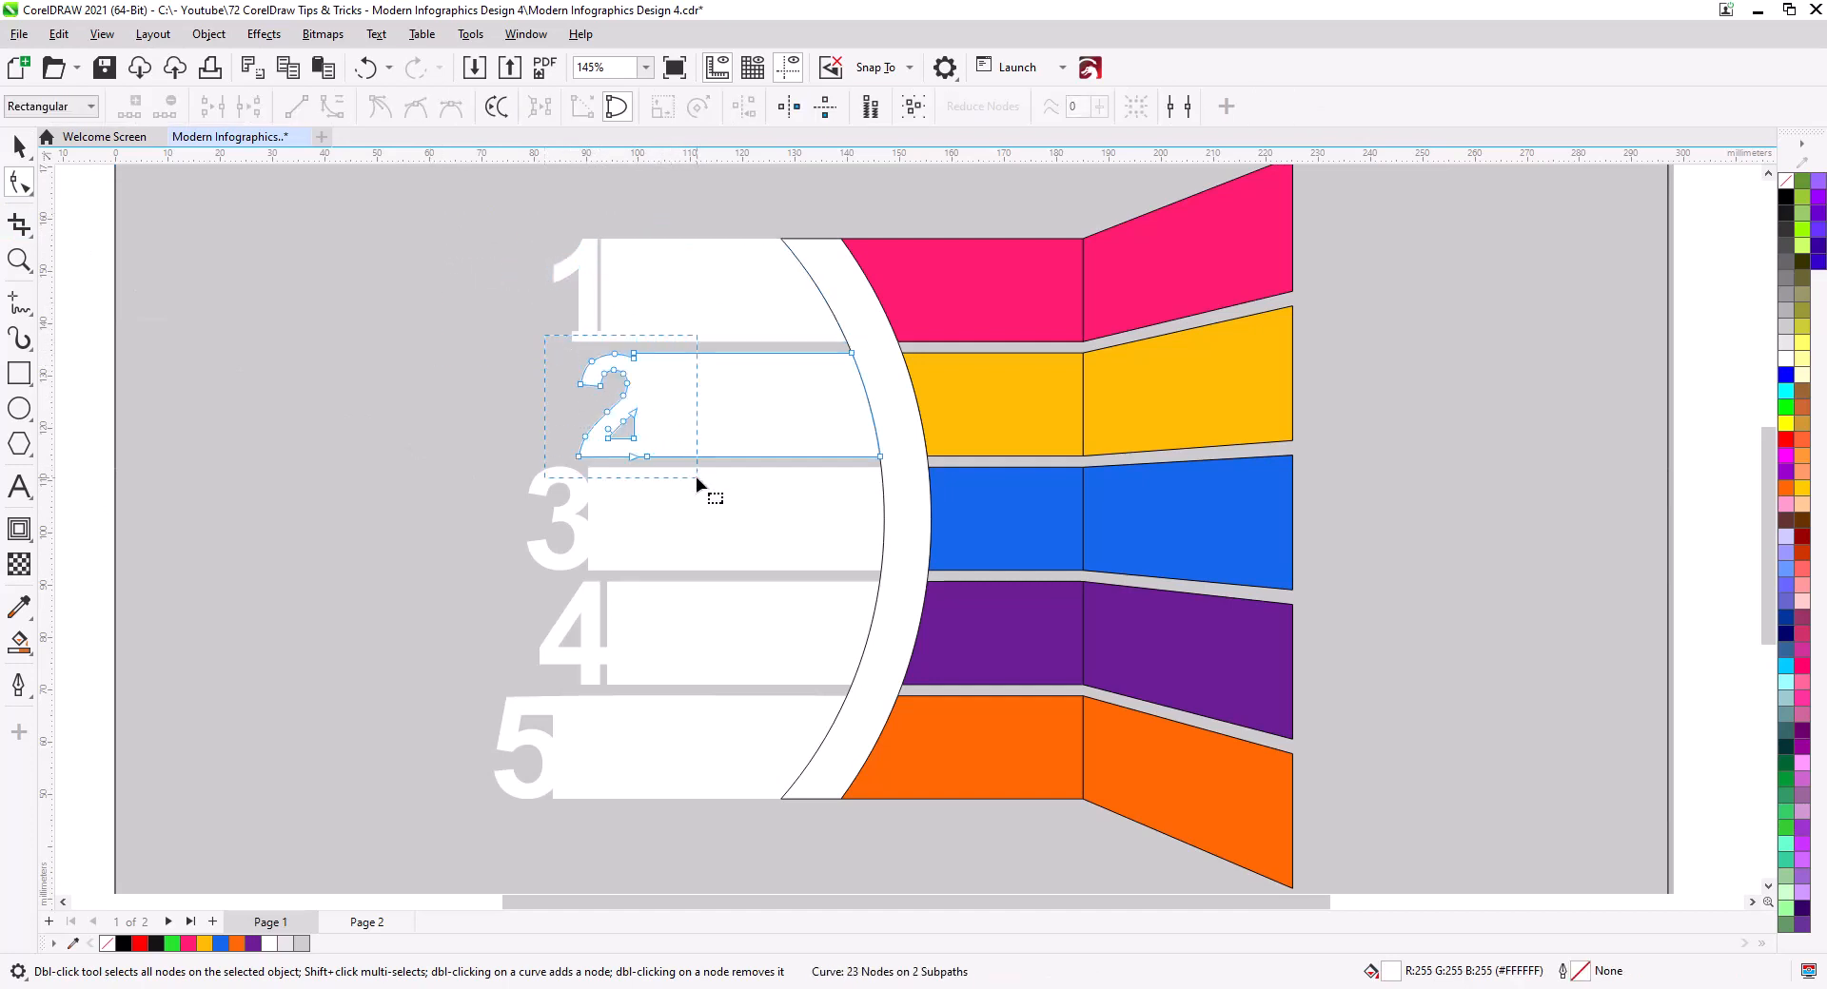
mouse_move(697, 483)
left_mouse_down()
mouse_move(672, 458)
mouse_move(704, 458)
left_mouse_up()
Move the number nodes of the 3 about 13 mm toward the curved divider, and shift those of the 4 and 5 the same way
left_click(640, 526)
left_click_drag(499, 440, 657, 571)
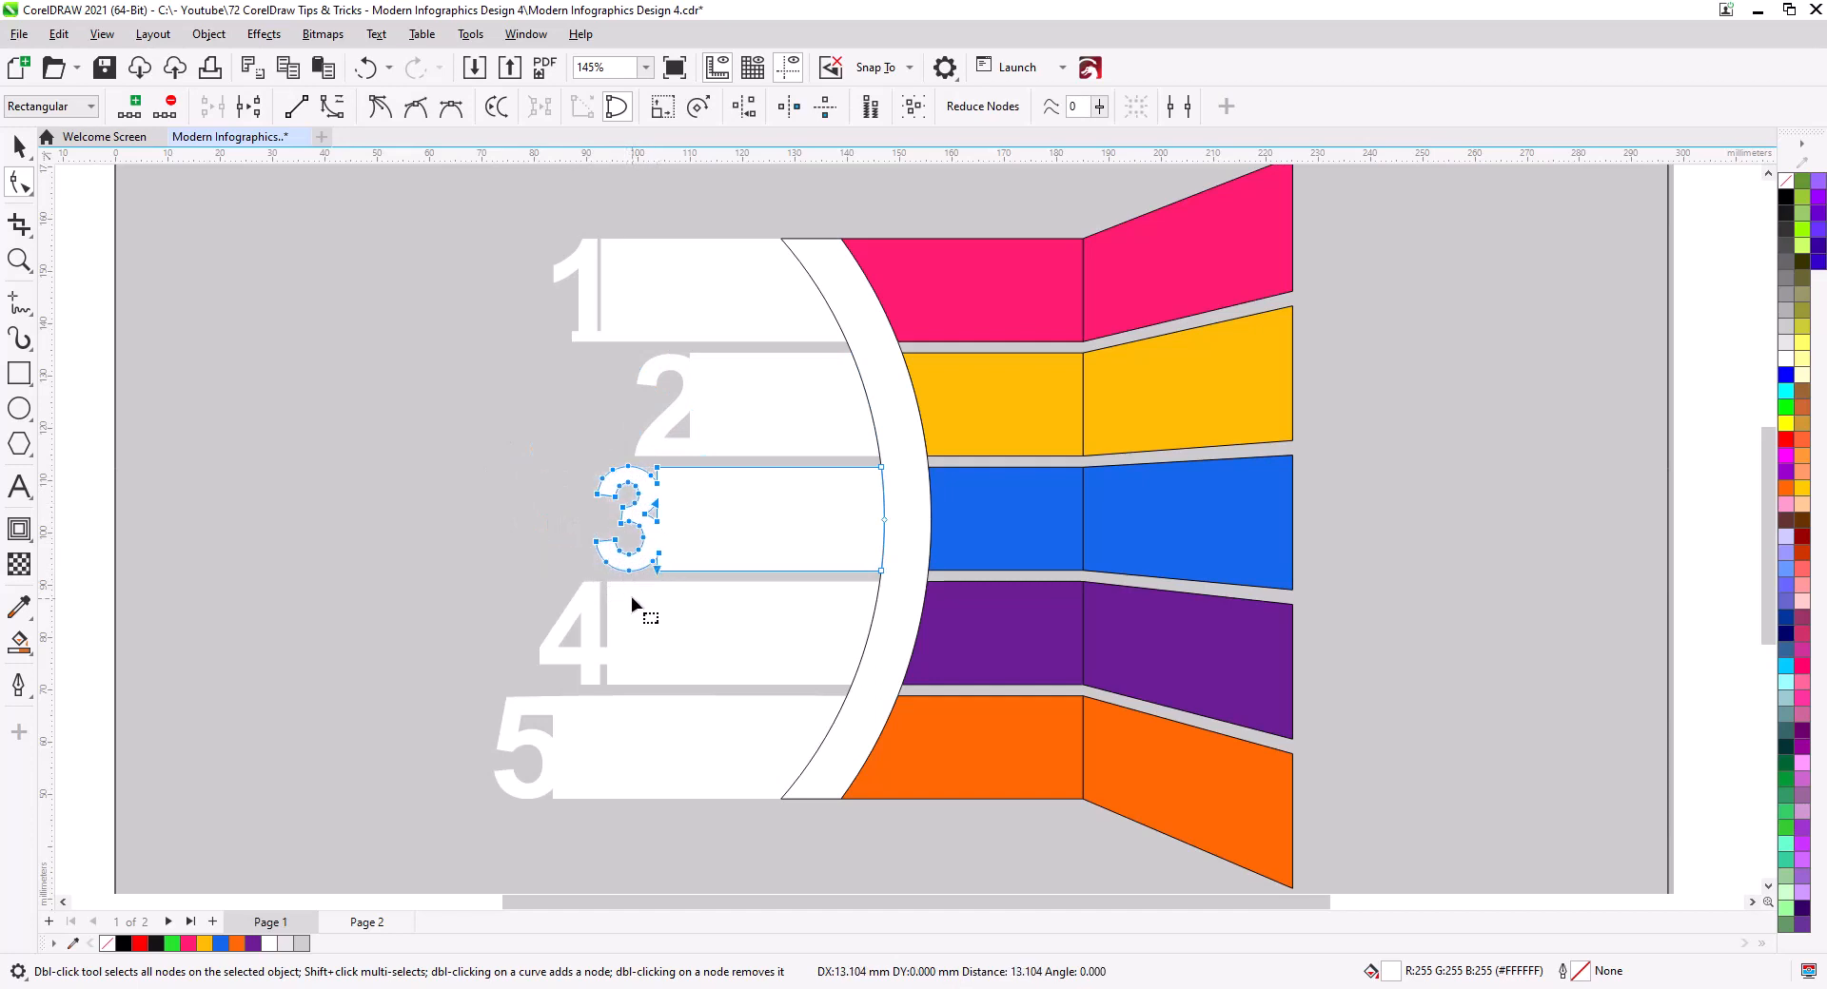
left_click(629, 648)
left_click_drag(499, 553, 639, 686)
left_click(533, 743)
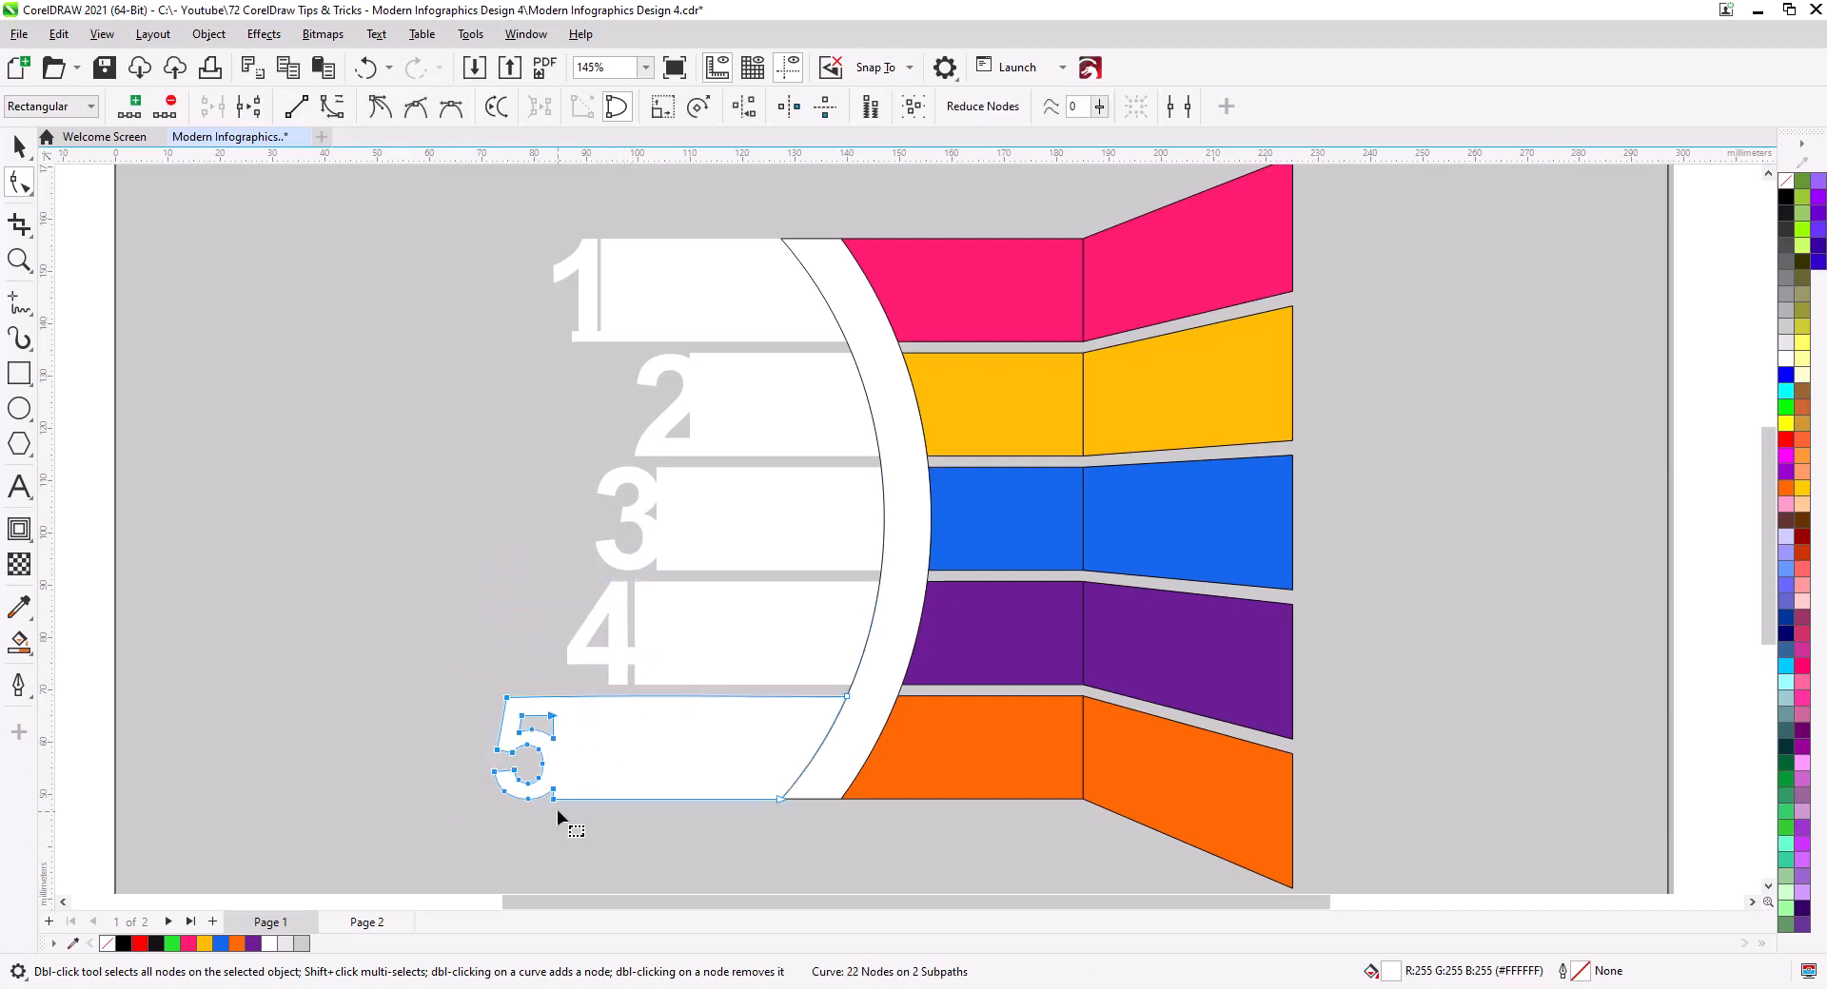
left_click_drag(554, 803, 612, 802)
left_click(19, 148)
left_click(443, 546)
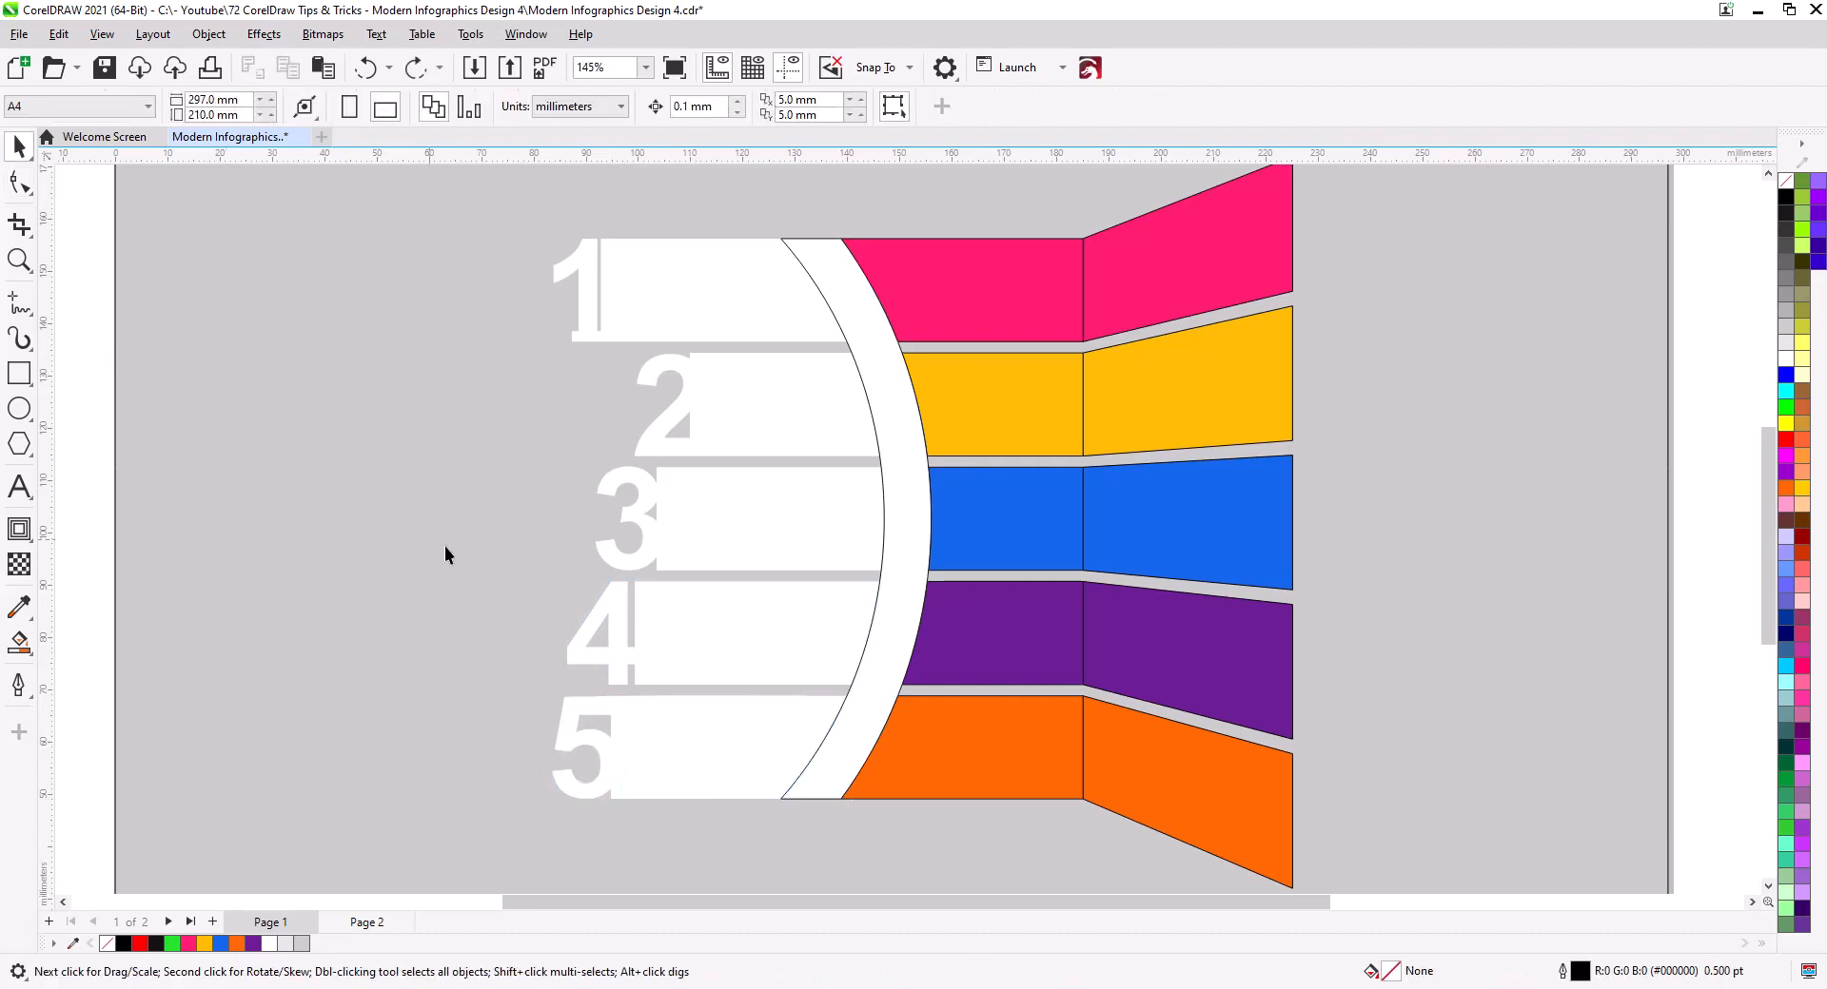
Remove the outline from the white curved divider
scroll(705, 586, "down", 2)
left_click(754, 554)
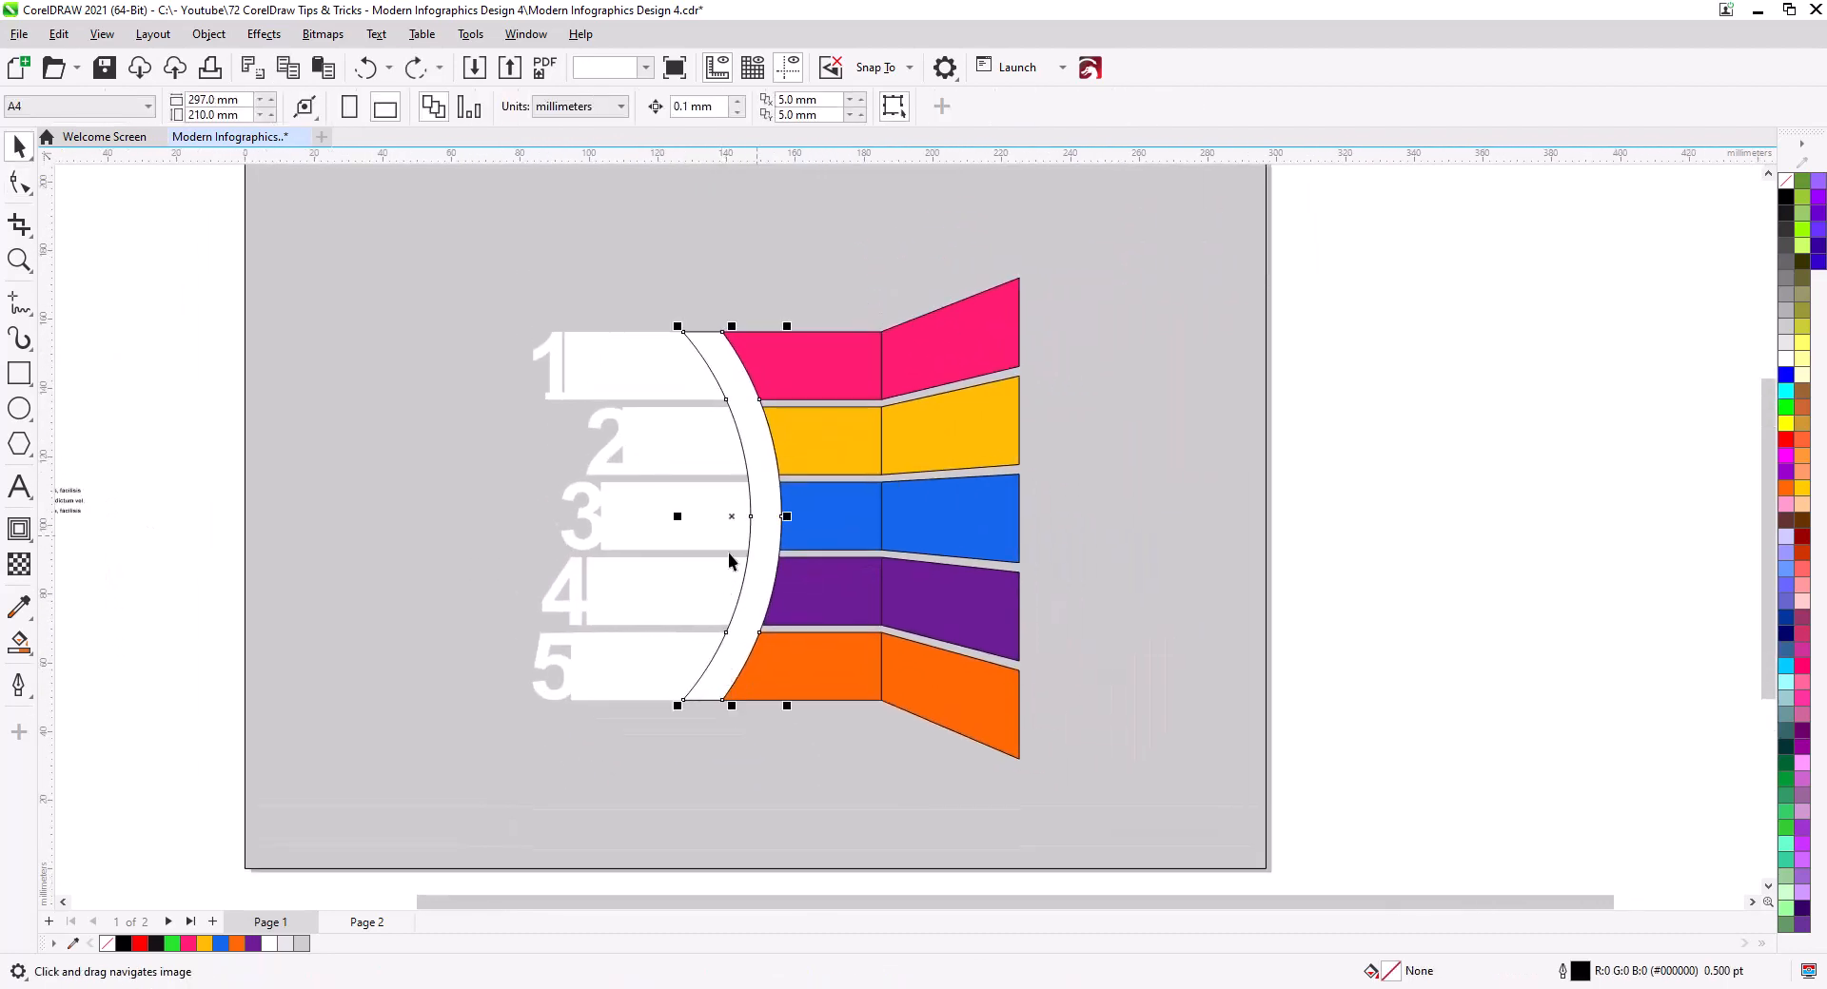
scroll(752, 551, "up", 1)
scroll(752, 555, "up", 2)
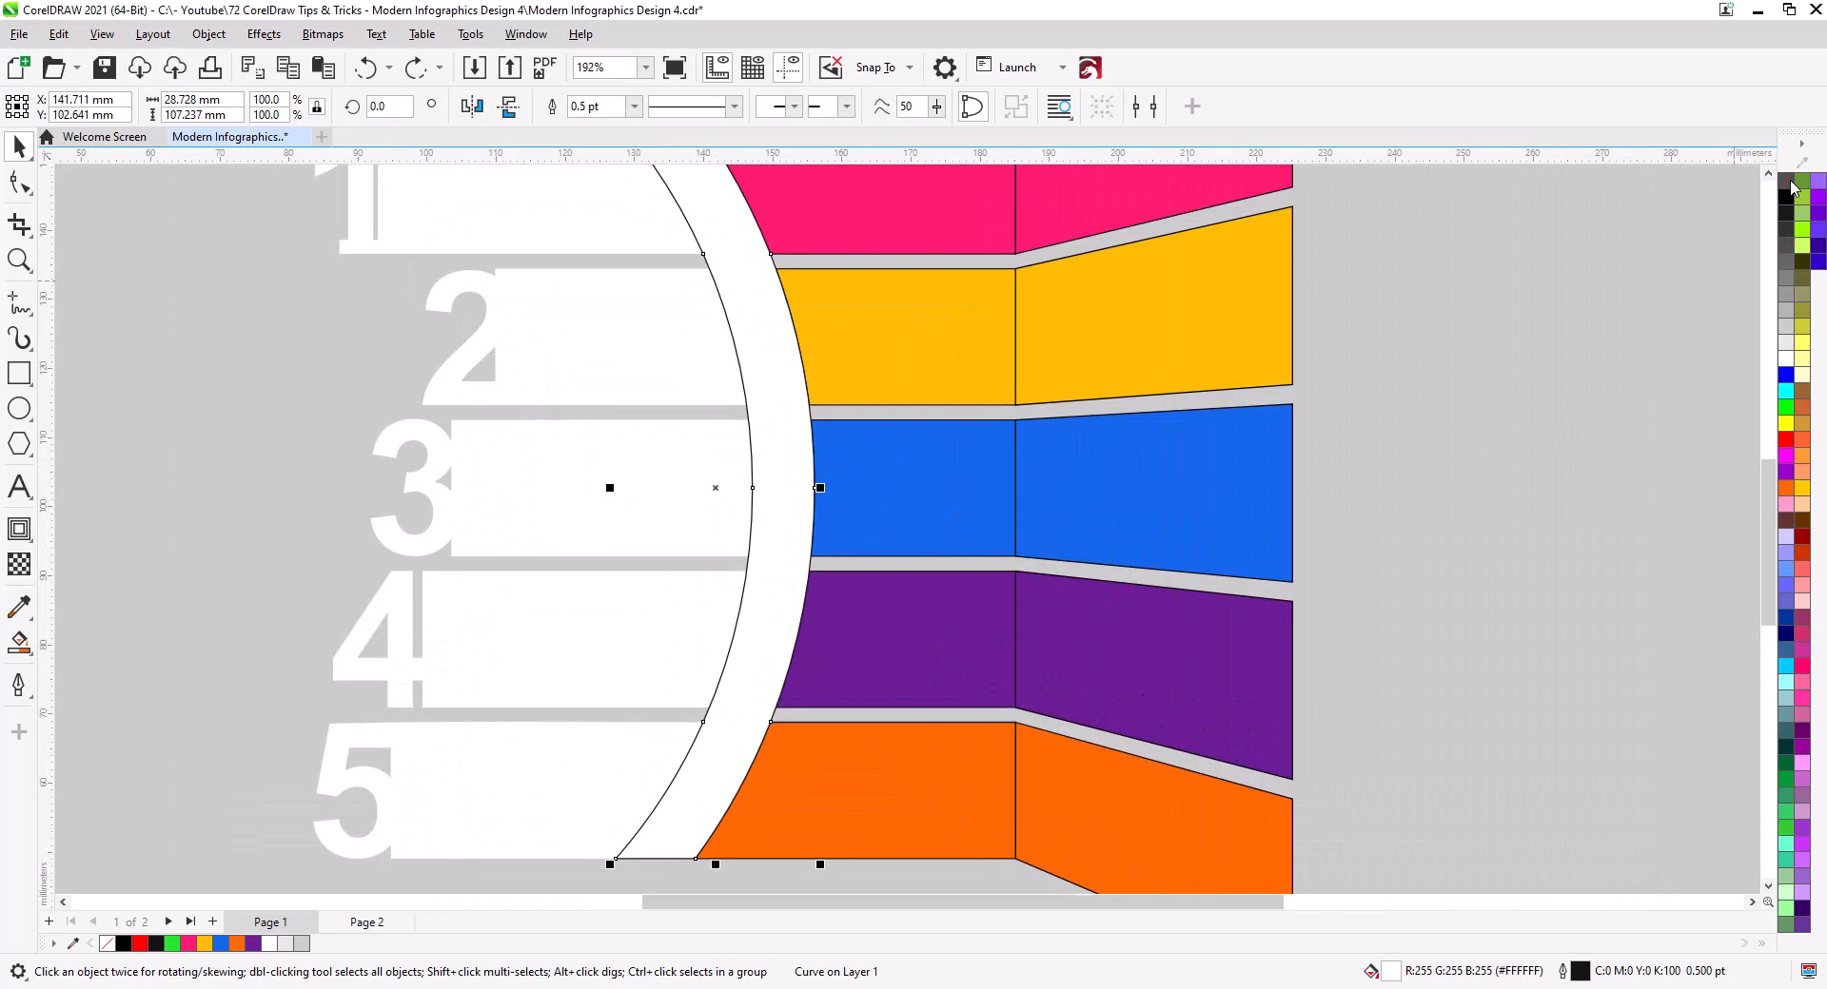
right_click(1786, 182)
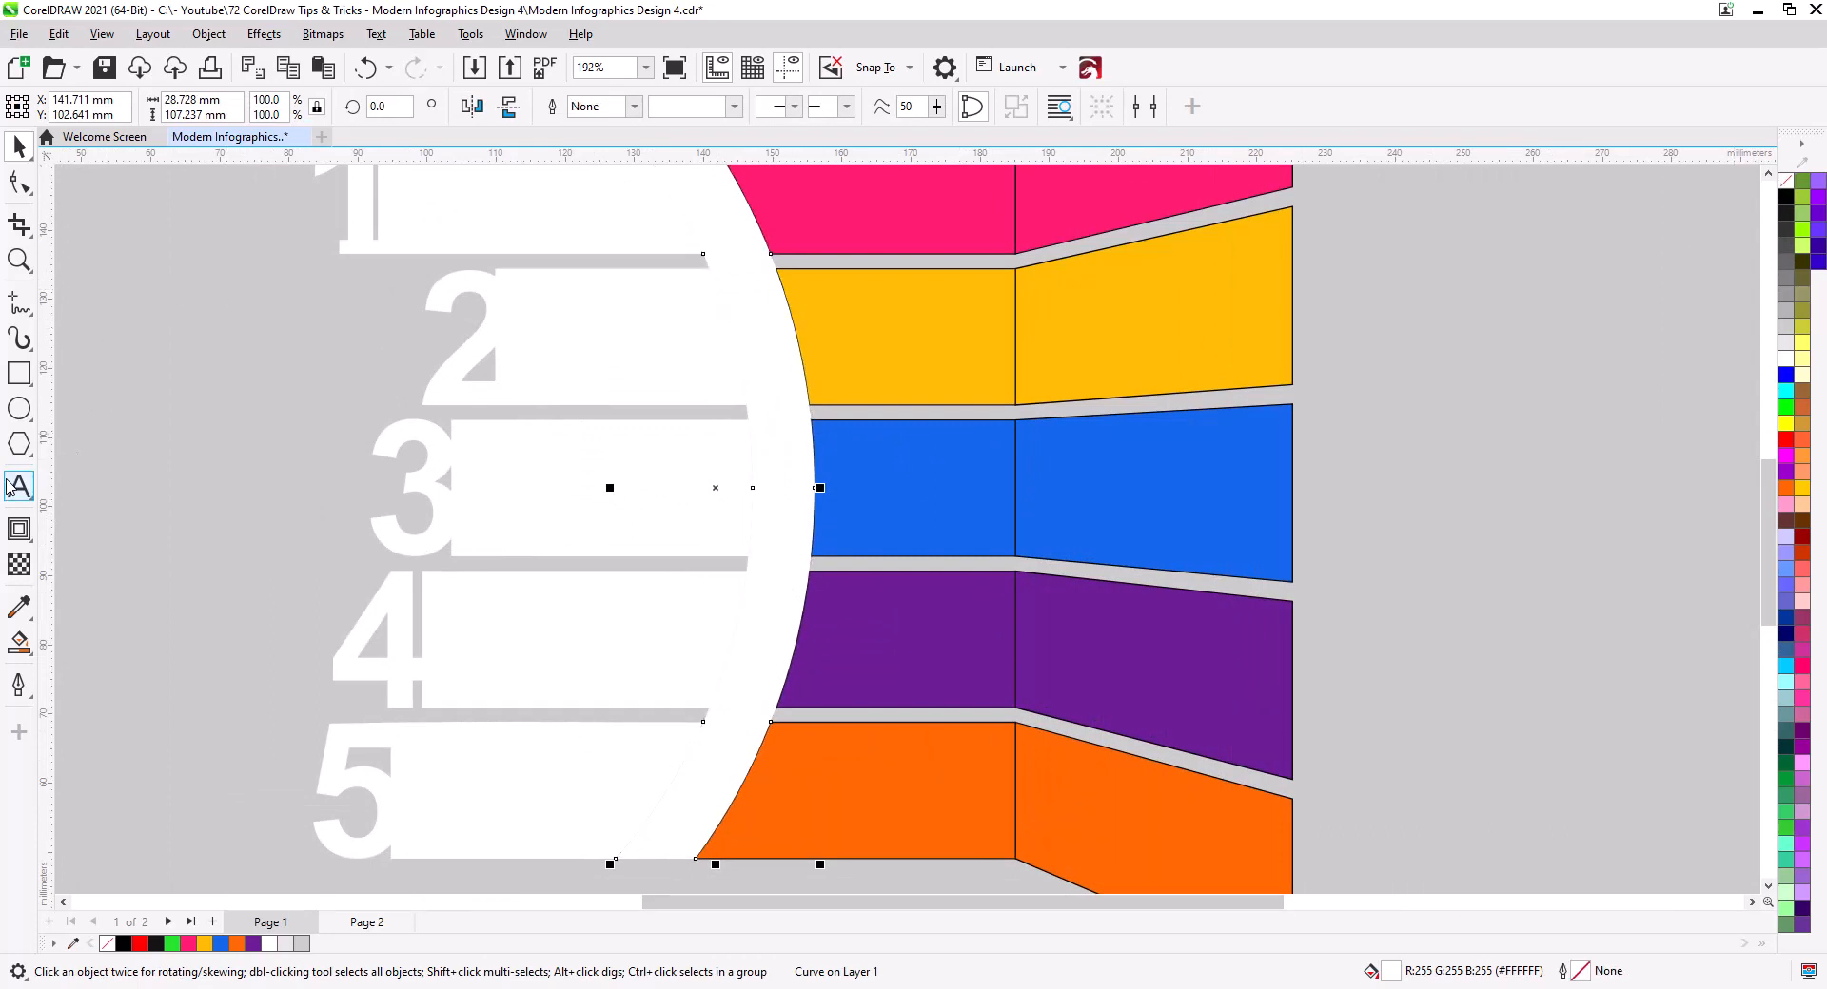
Add a drop shadow to the curved divider, cast horizontally toward the numbers, with 50 opacity and 31 feathering
left_click(17, 534)
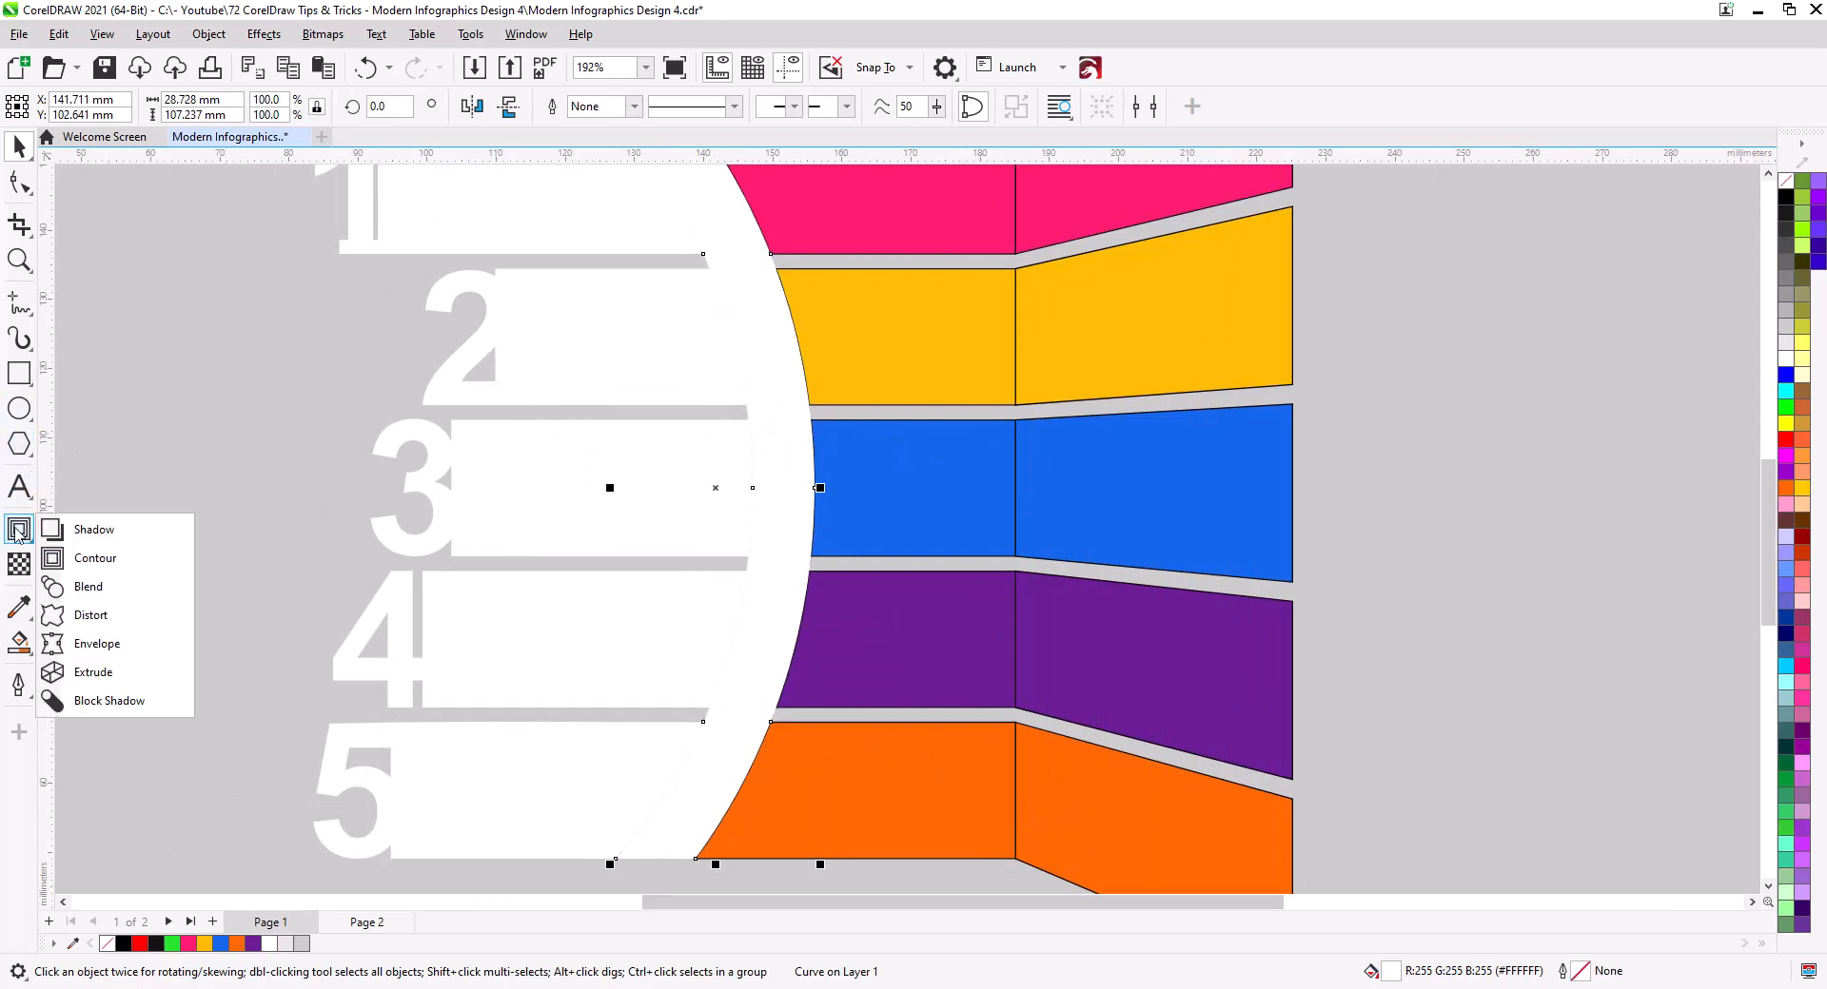
left_click(86, 528)
left_click_drag(772, 466, 614, 491)
scroll(710, 542, "down", 2)
left_click_drag(738, 533, 627, 527)
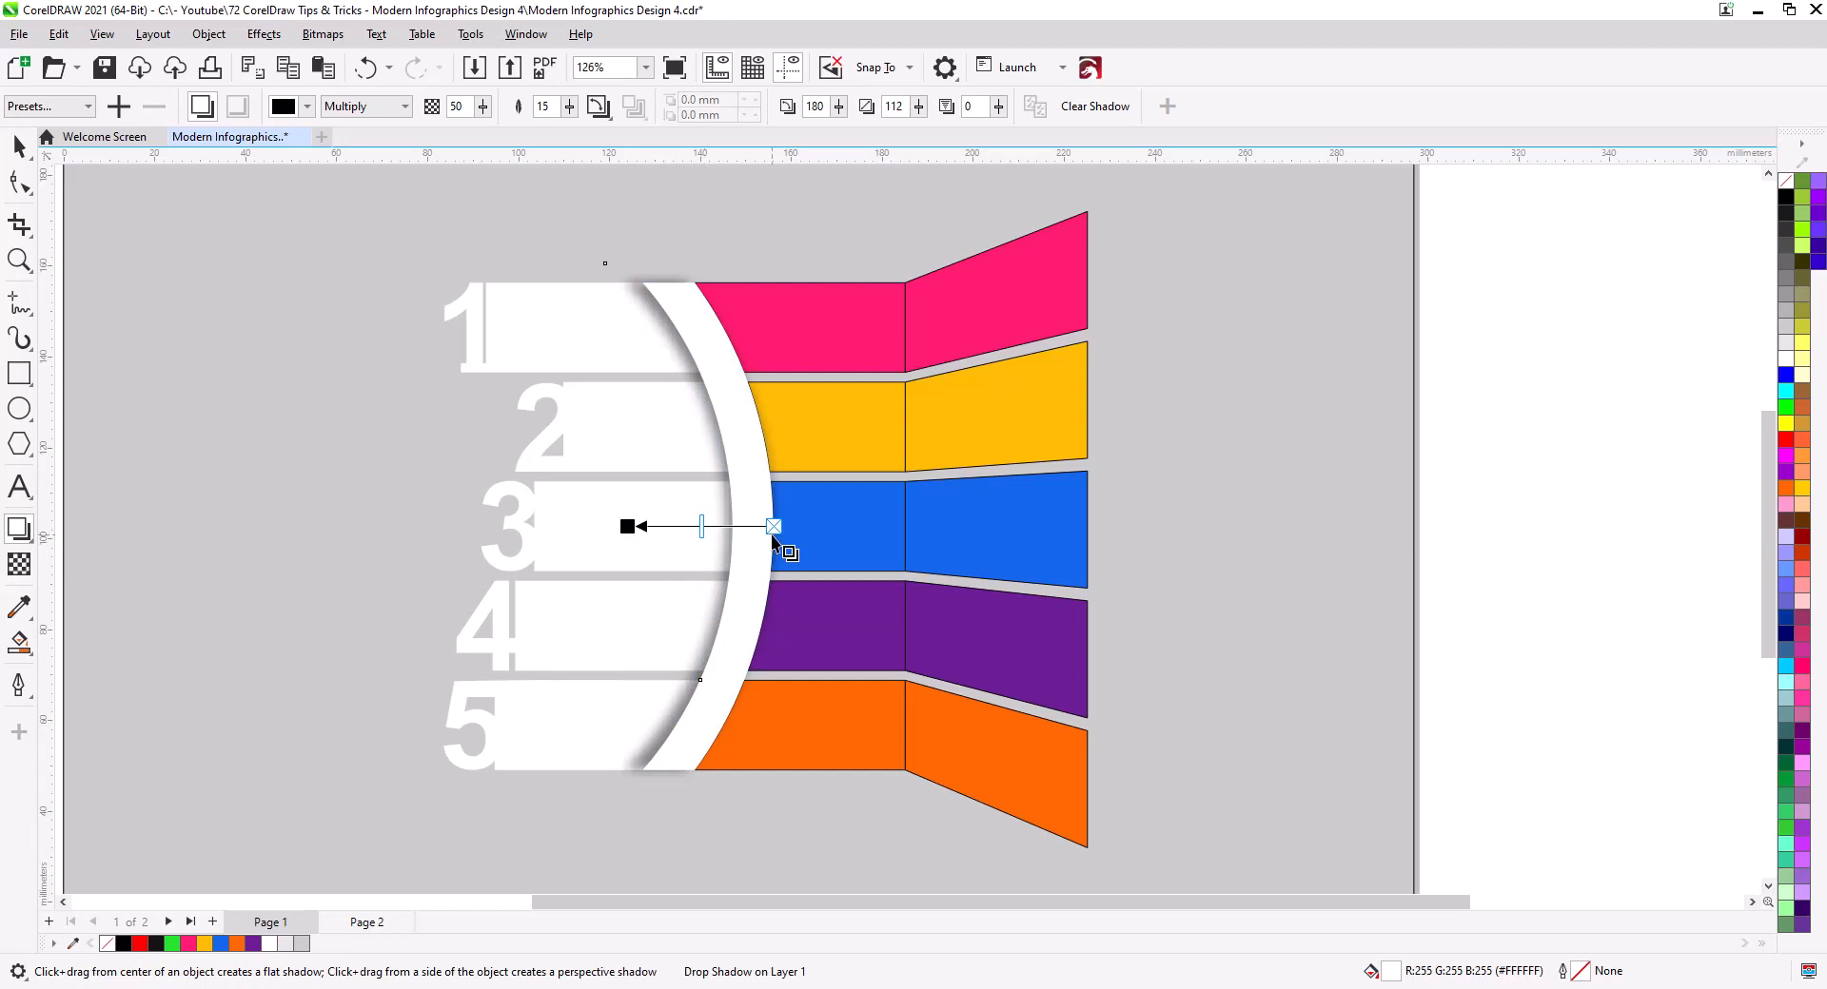
left_click_drag(628, 527, 642, 527)
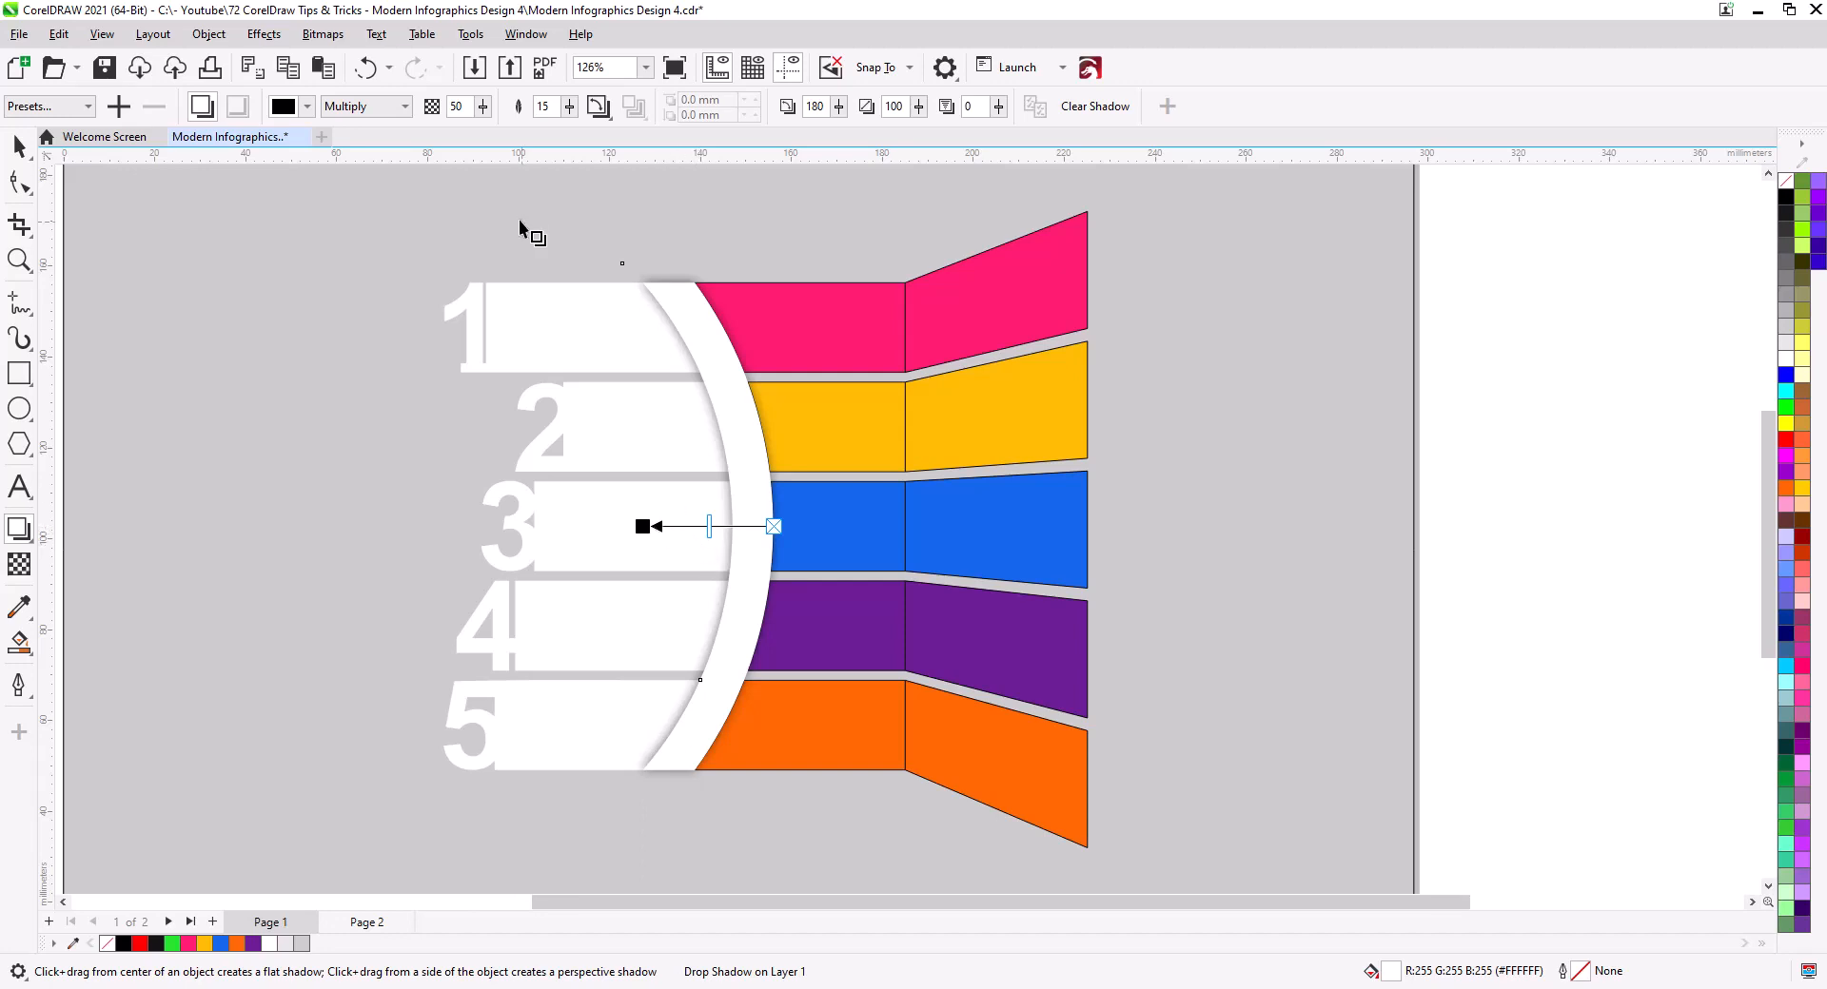
left_click_drag(569, 108, 574, 139)
left_click(570, 108)
left_click_drag(581, 136, 583, 138)
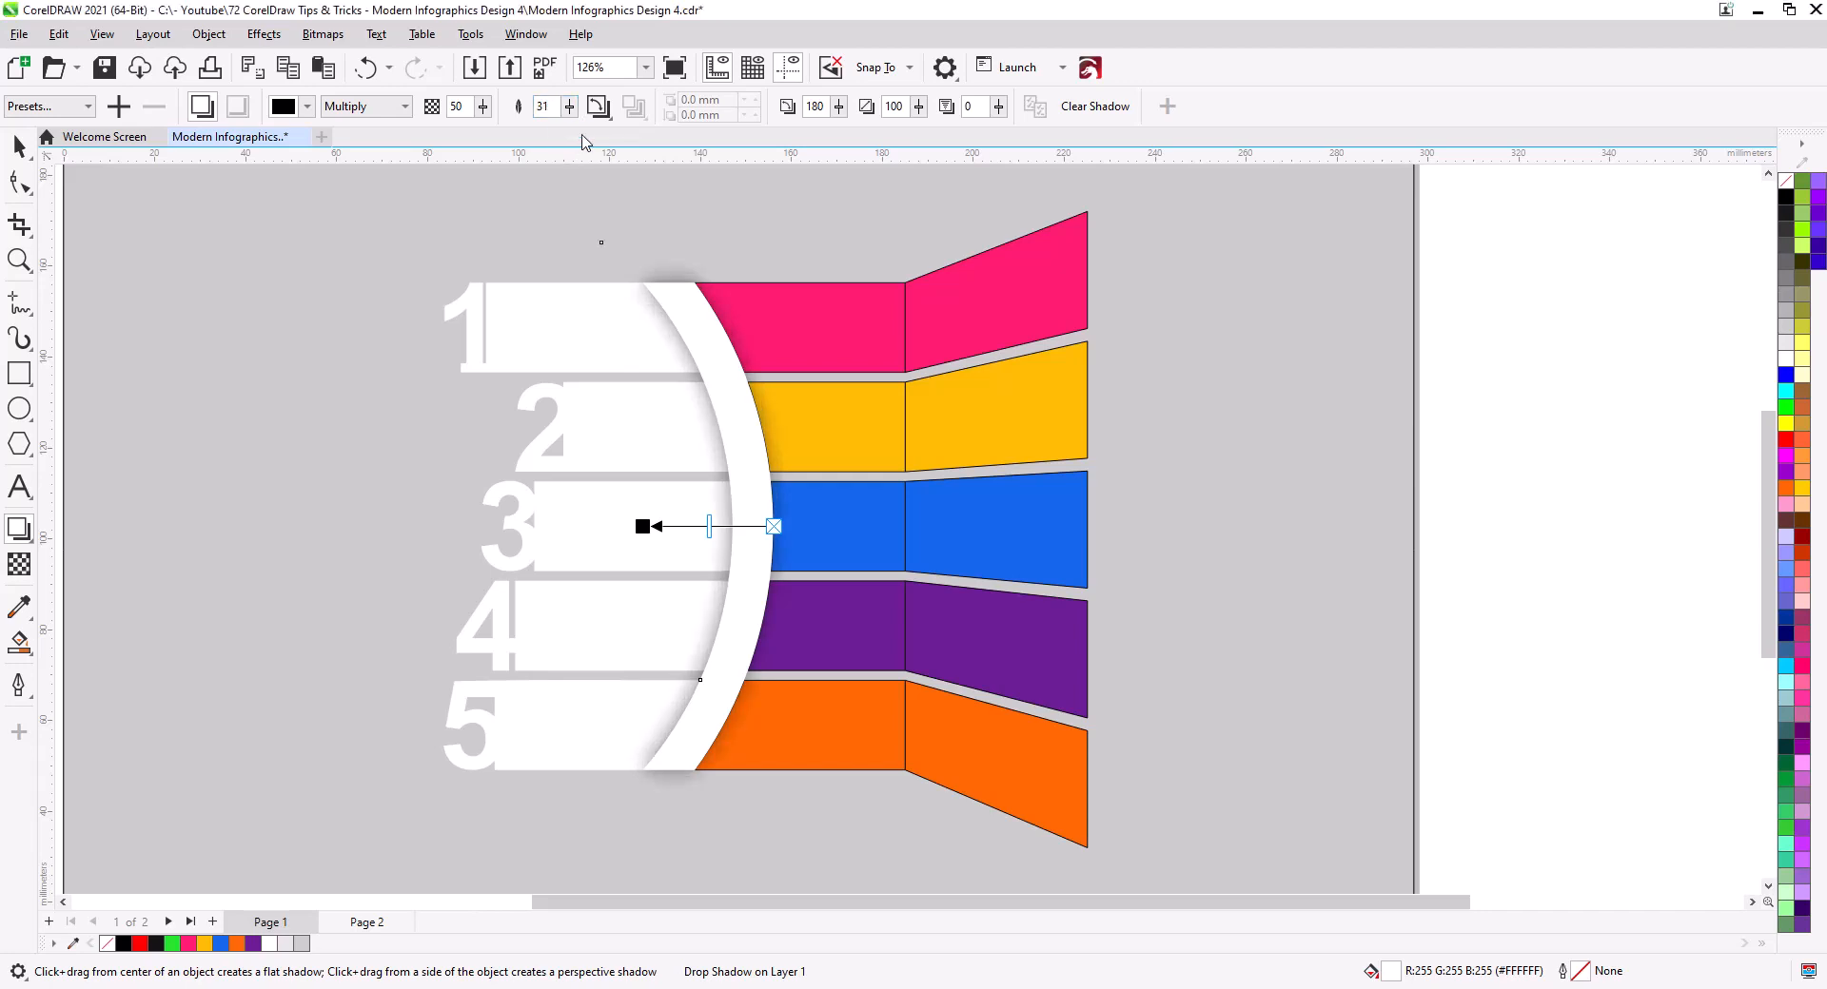
Break the drop shadow apart from the curved divider
left_click(19, 146)
scroll(688, 587, "up", 4)
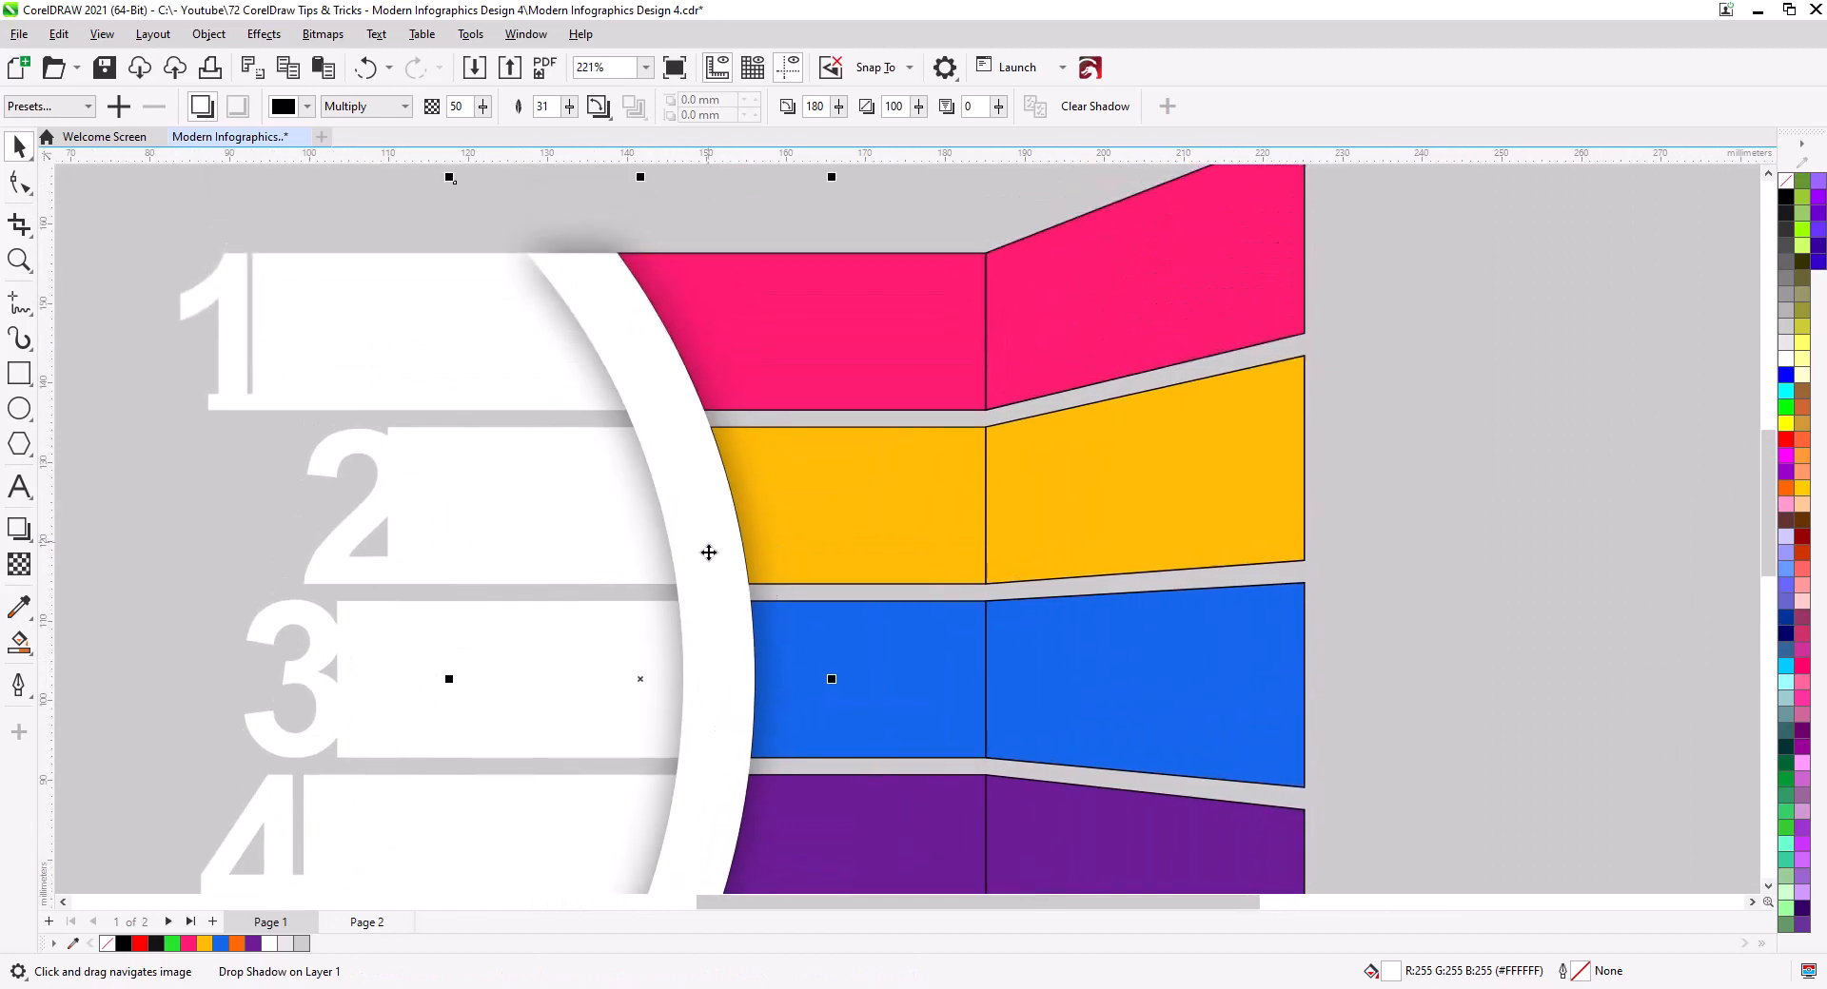
left_click_drag(712, 577, 719, 499)
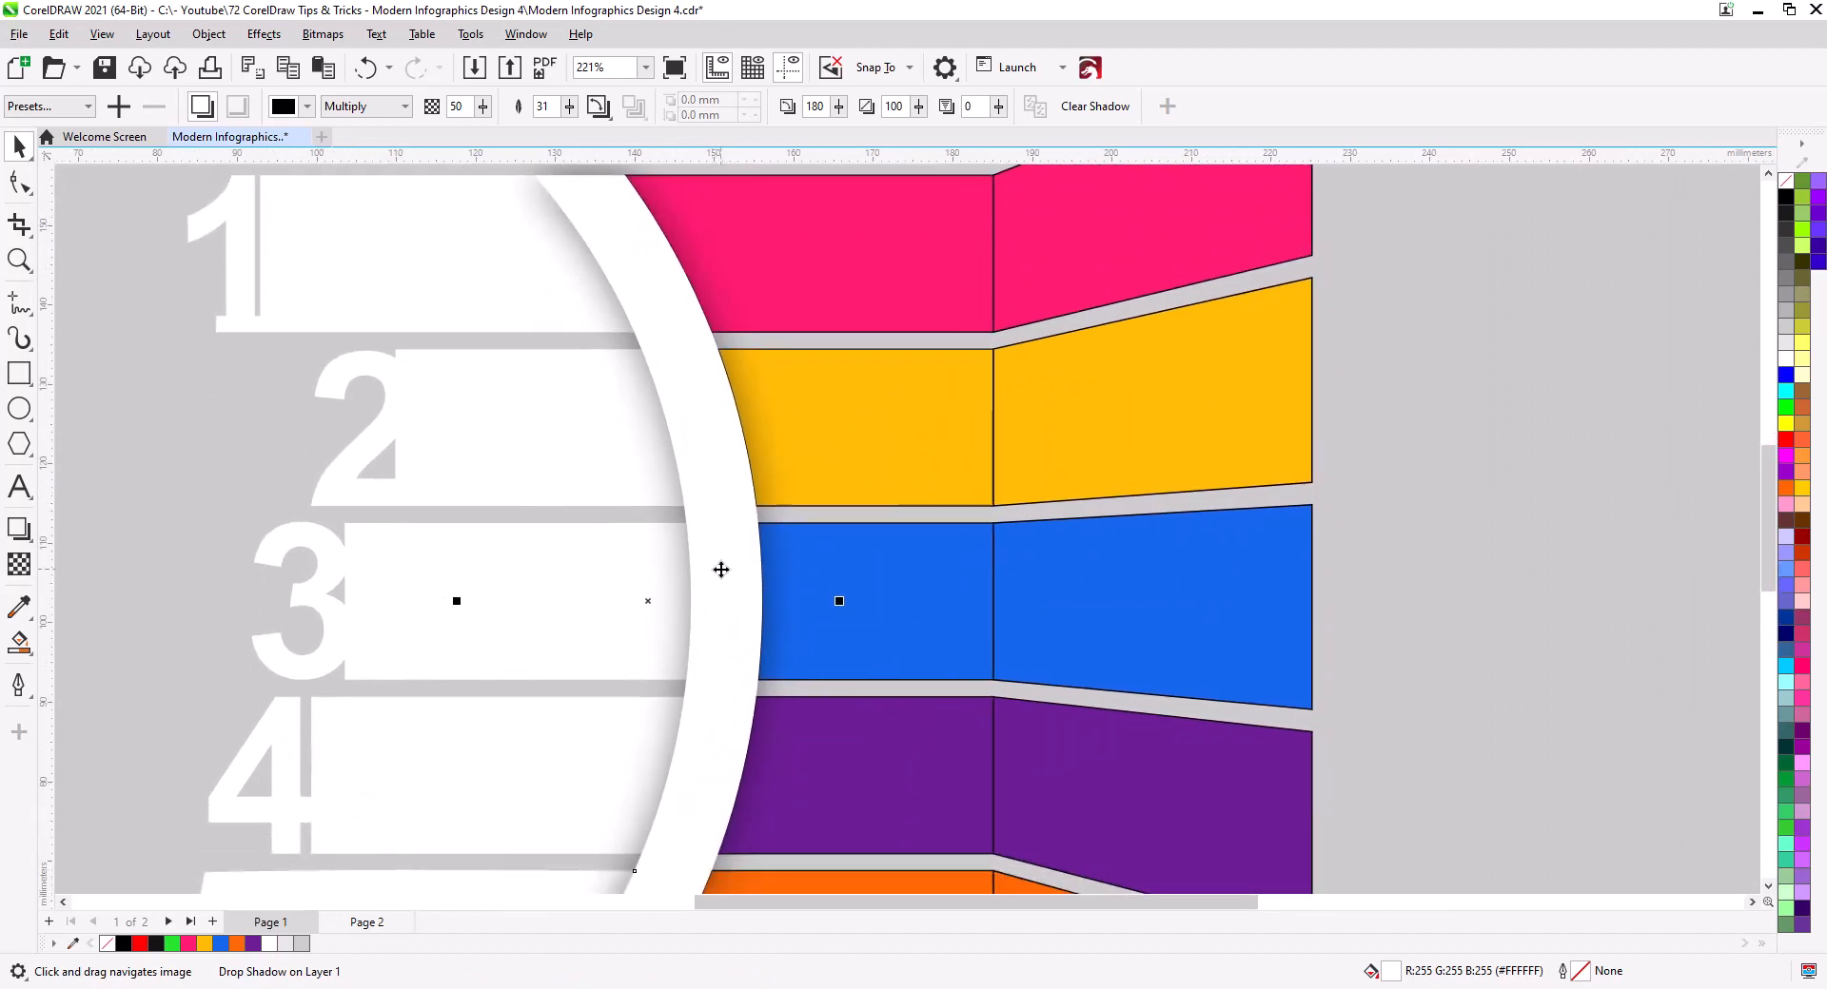
right_click(676, 594)
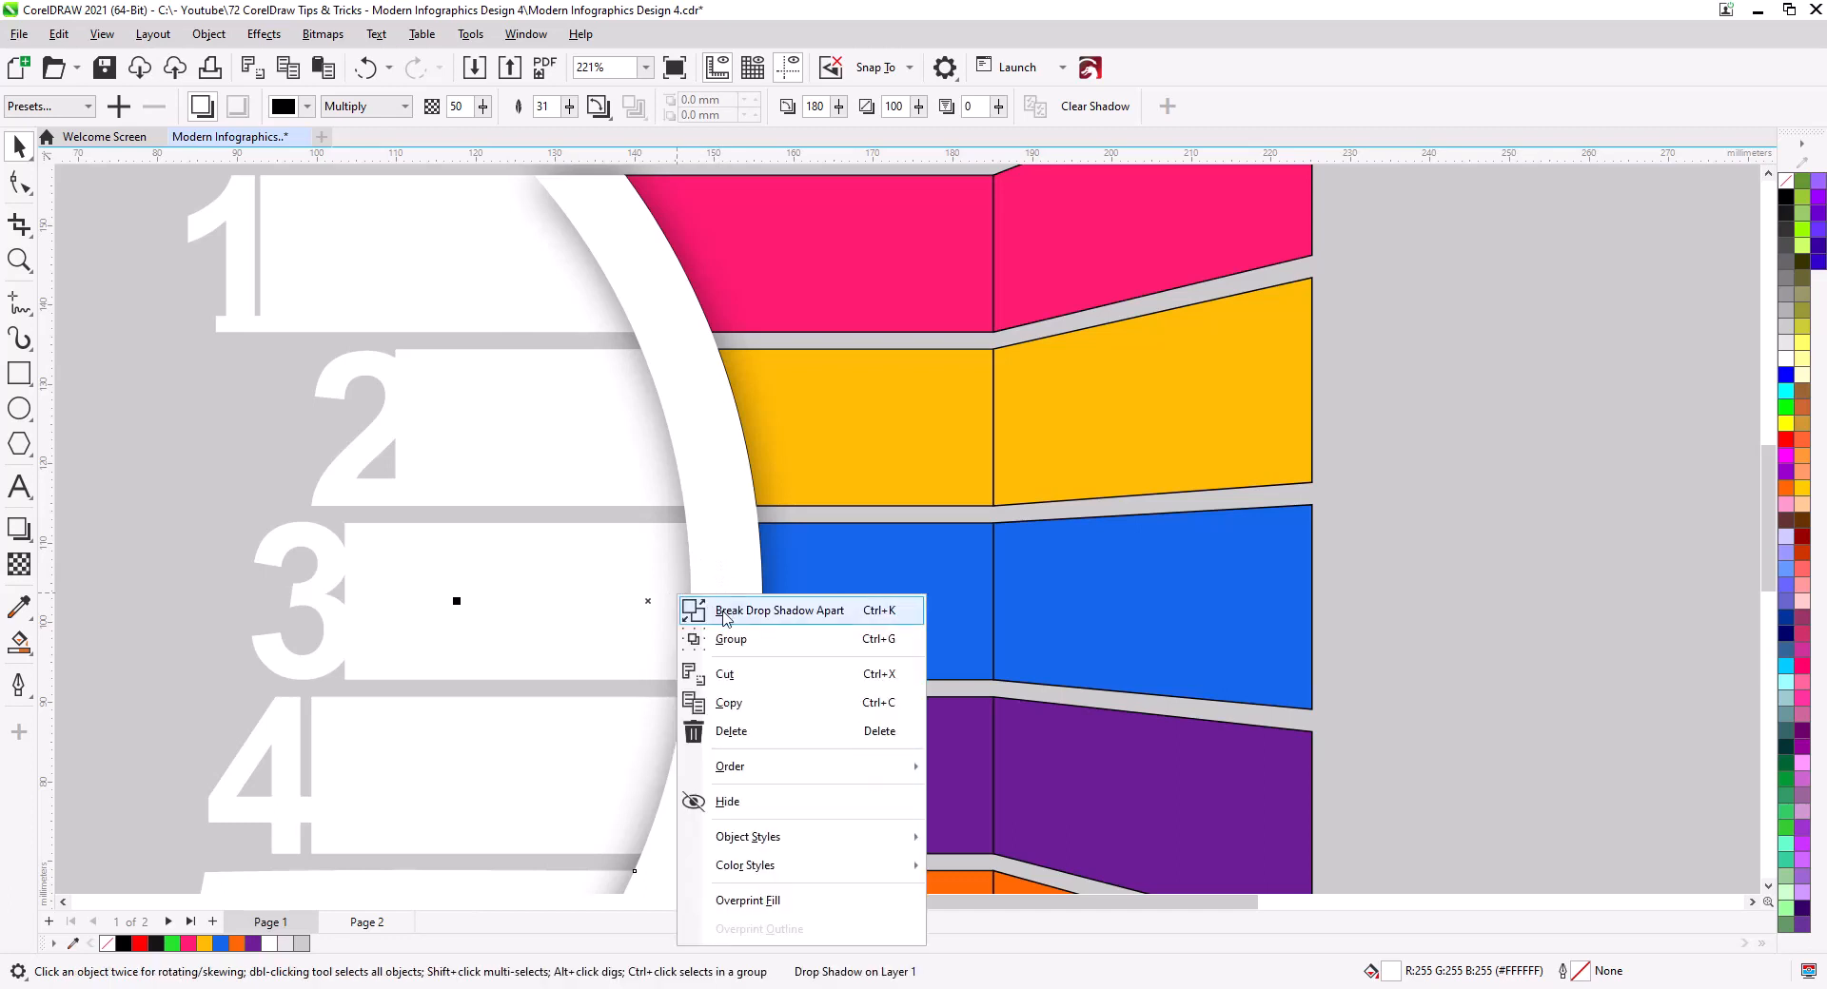
left_click(557, 579)
key("ctrl+k")
left_click(660, 573)
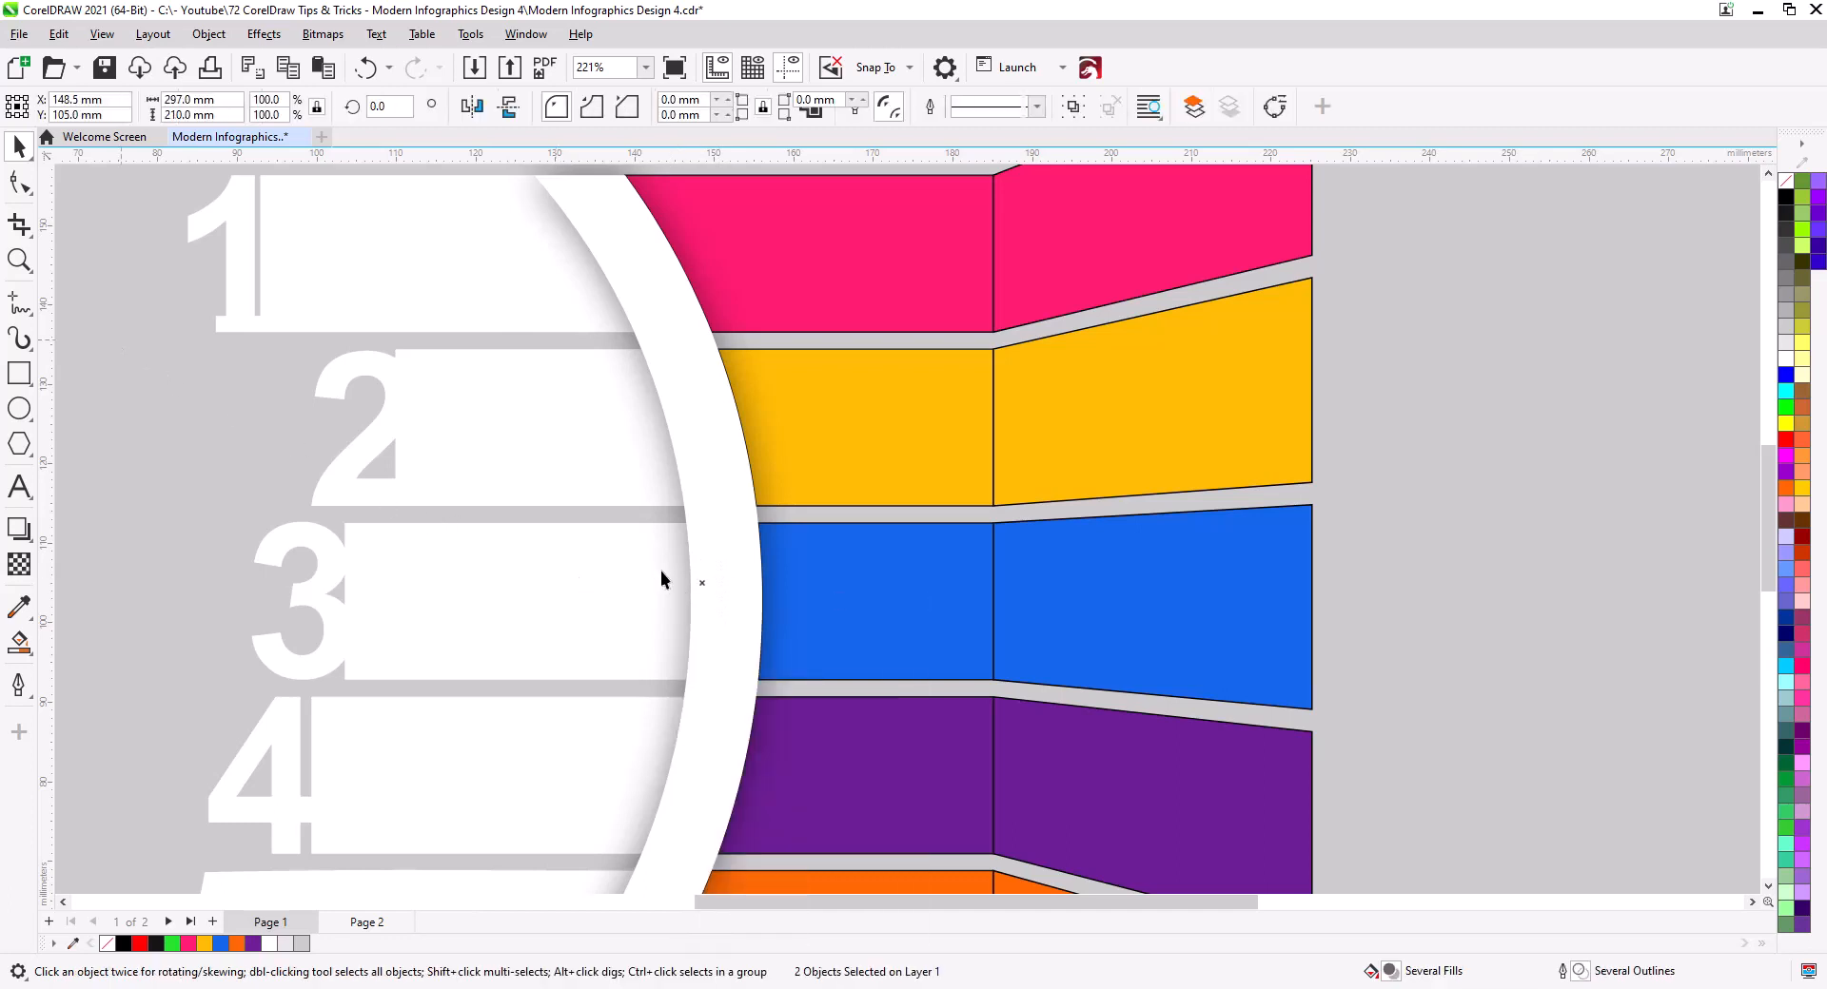
Try to combine the white numbered segments into one object
scroll(669, 627, "down", 2)
scroll(678, 633, "down", 3)
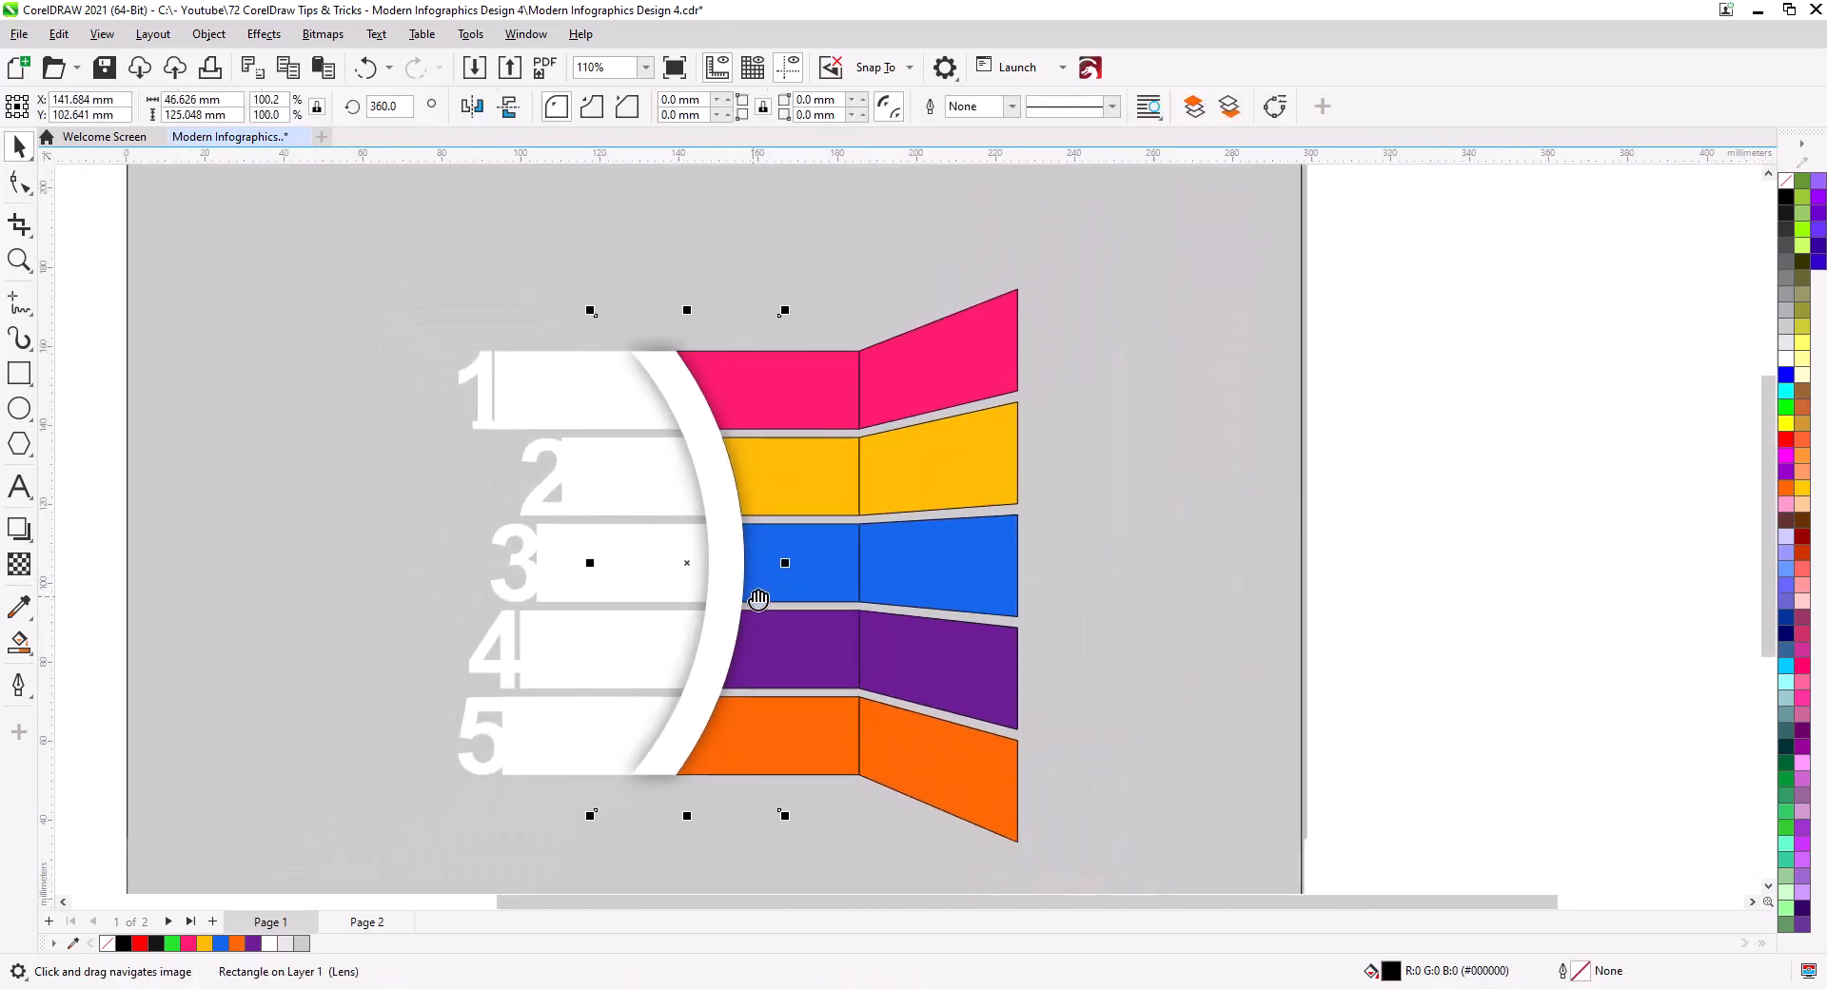
left_click(585, 382)
left_click(607, 479, "shift")
left_click(585, 547, "shift")
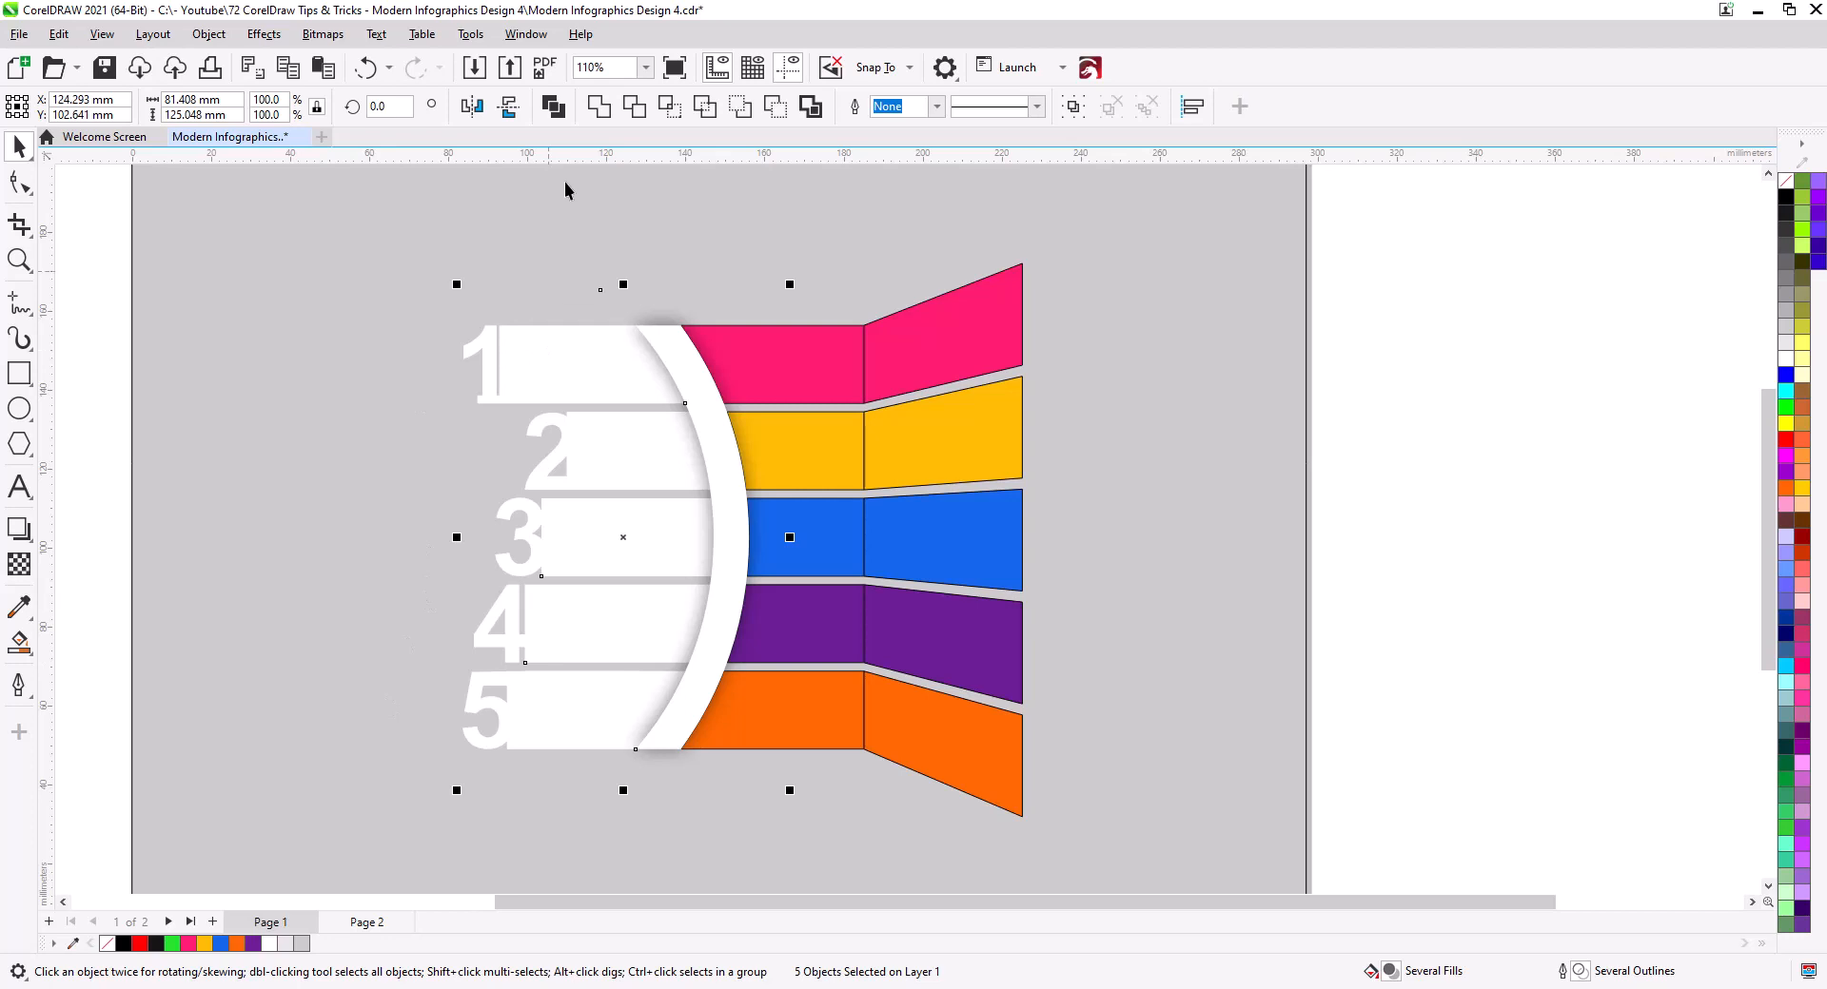
left_click(554, 108)
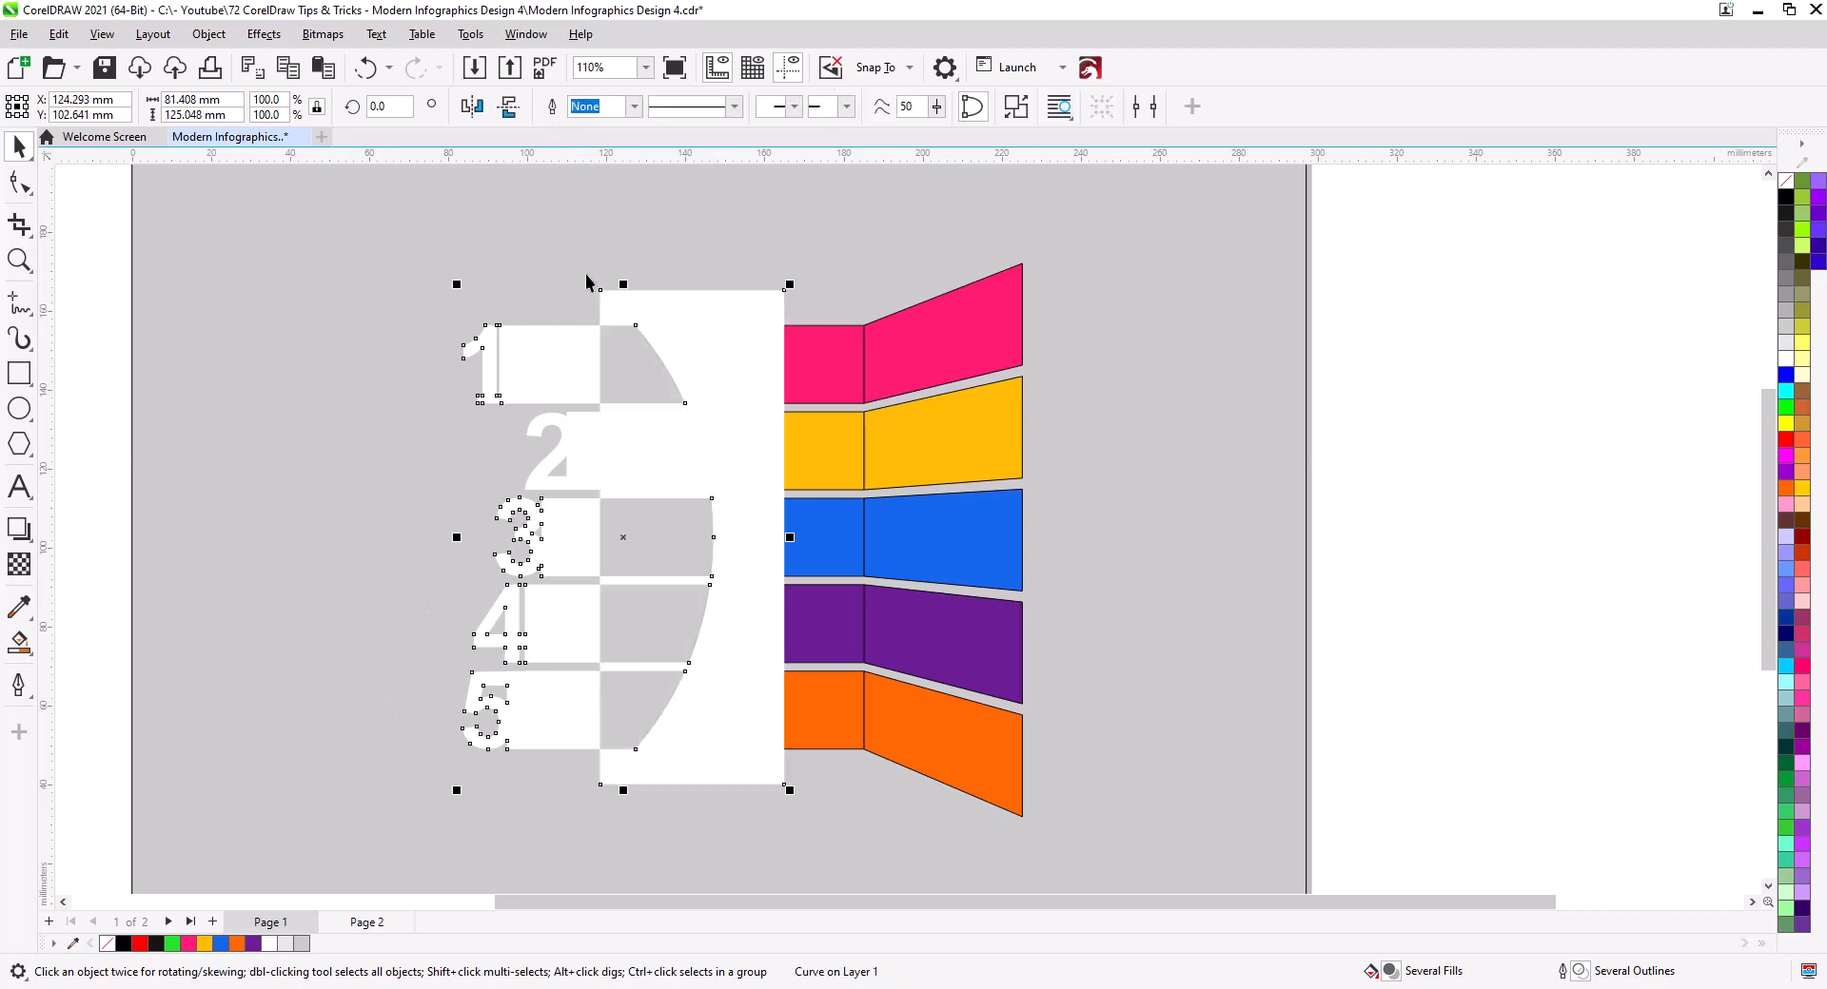
scroll(491, 504, "up", 1)
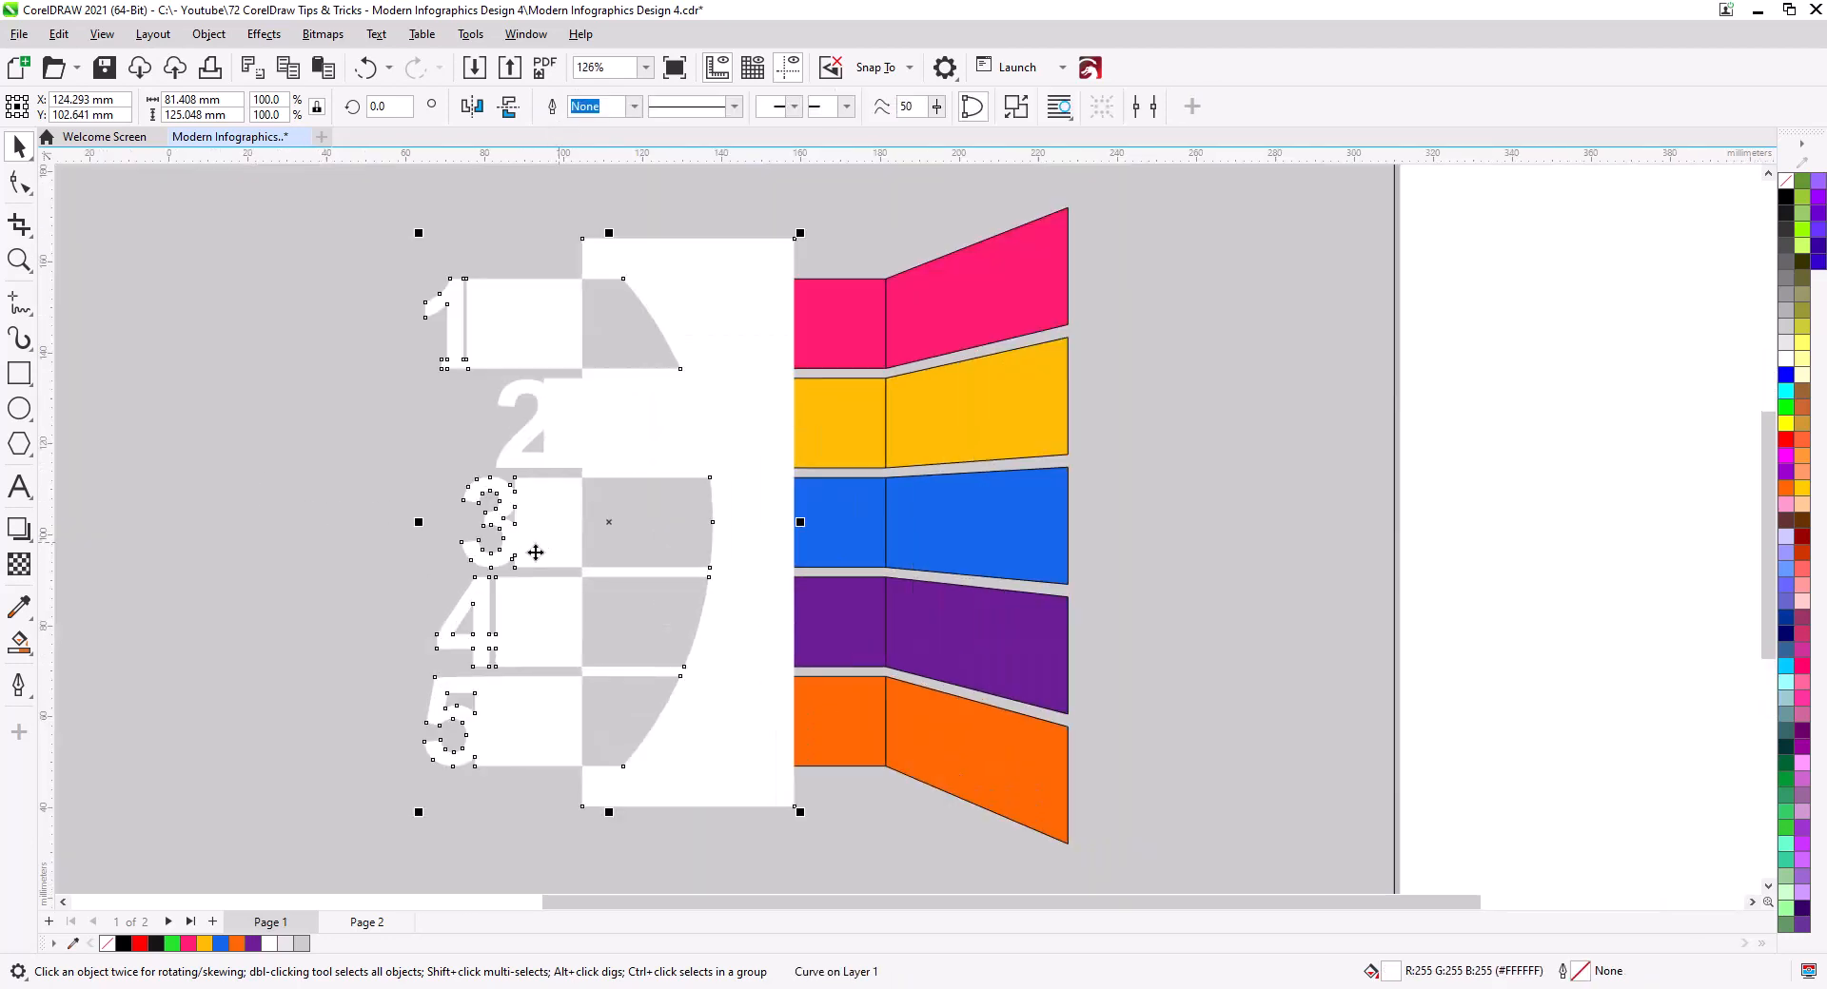
key("ctrl+z")
left_click(1458, 533)
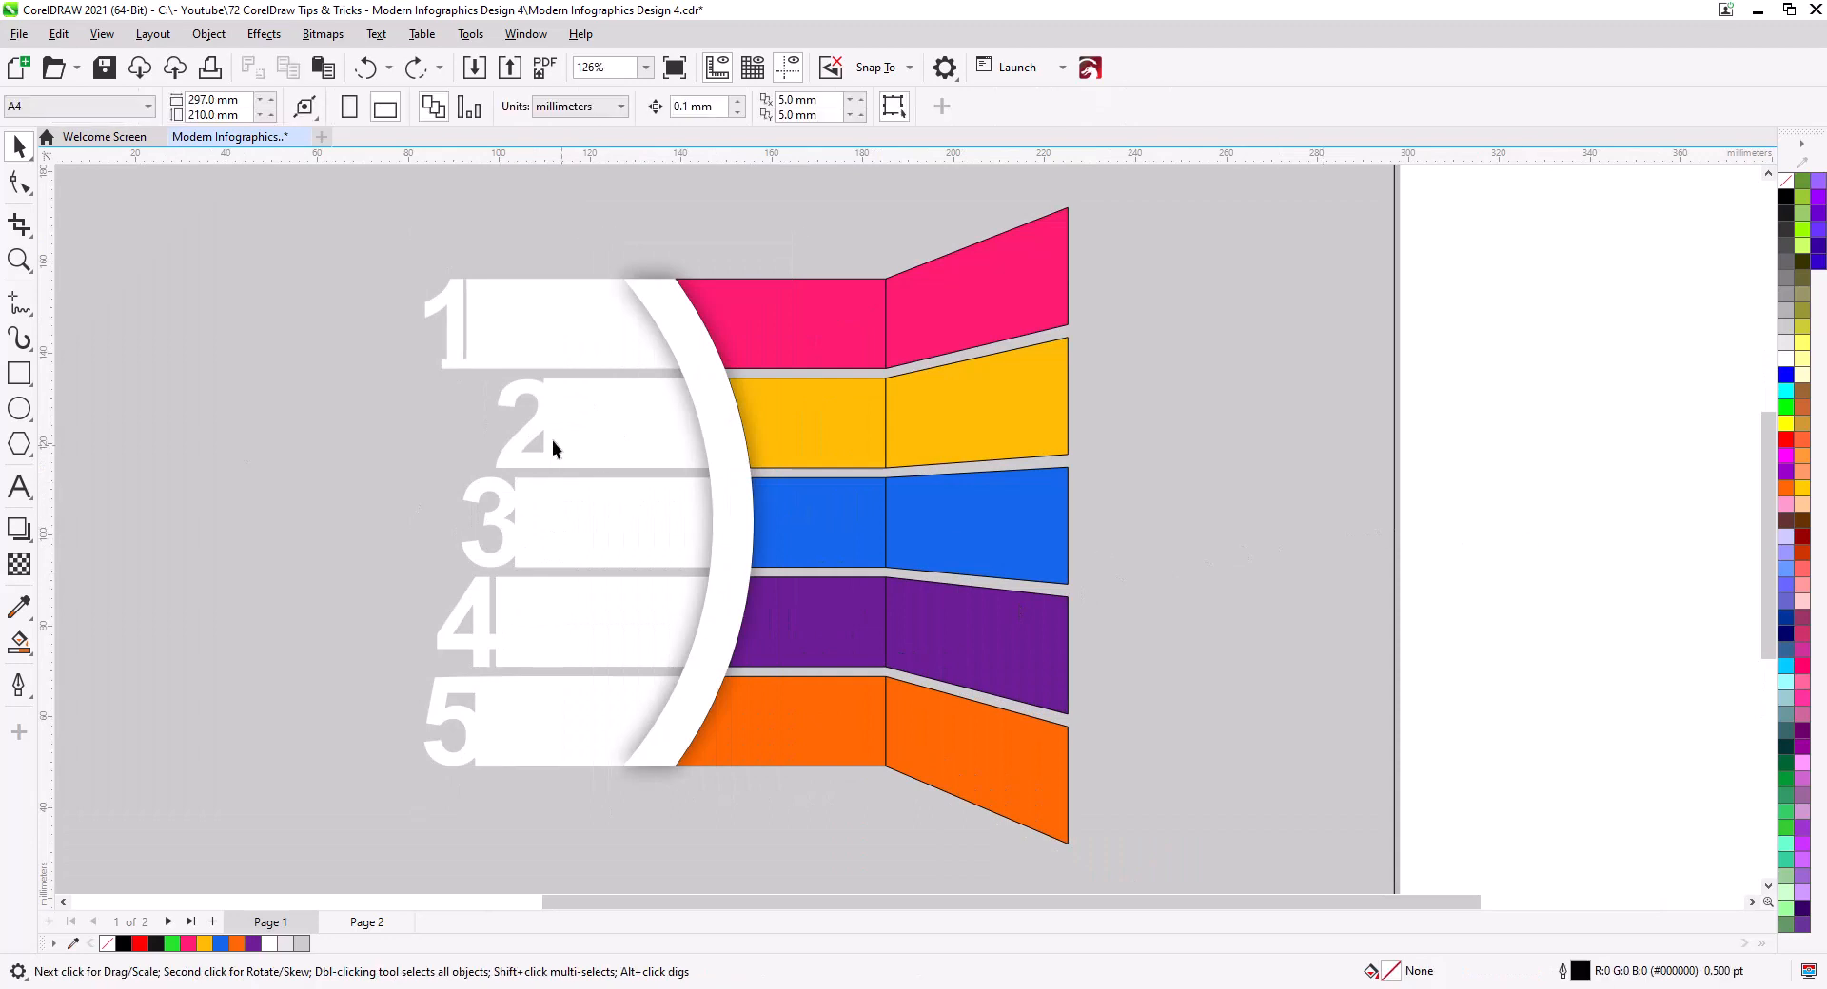
Combine only the five white numbered segments, 1 to 5, into a single curve
left_click(449, 350)
left_click(500, 466, "shift")
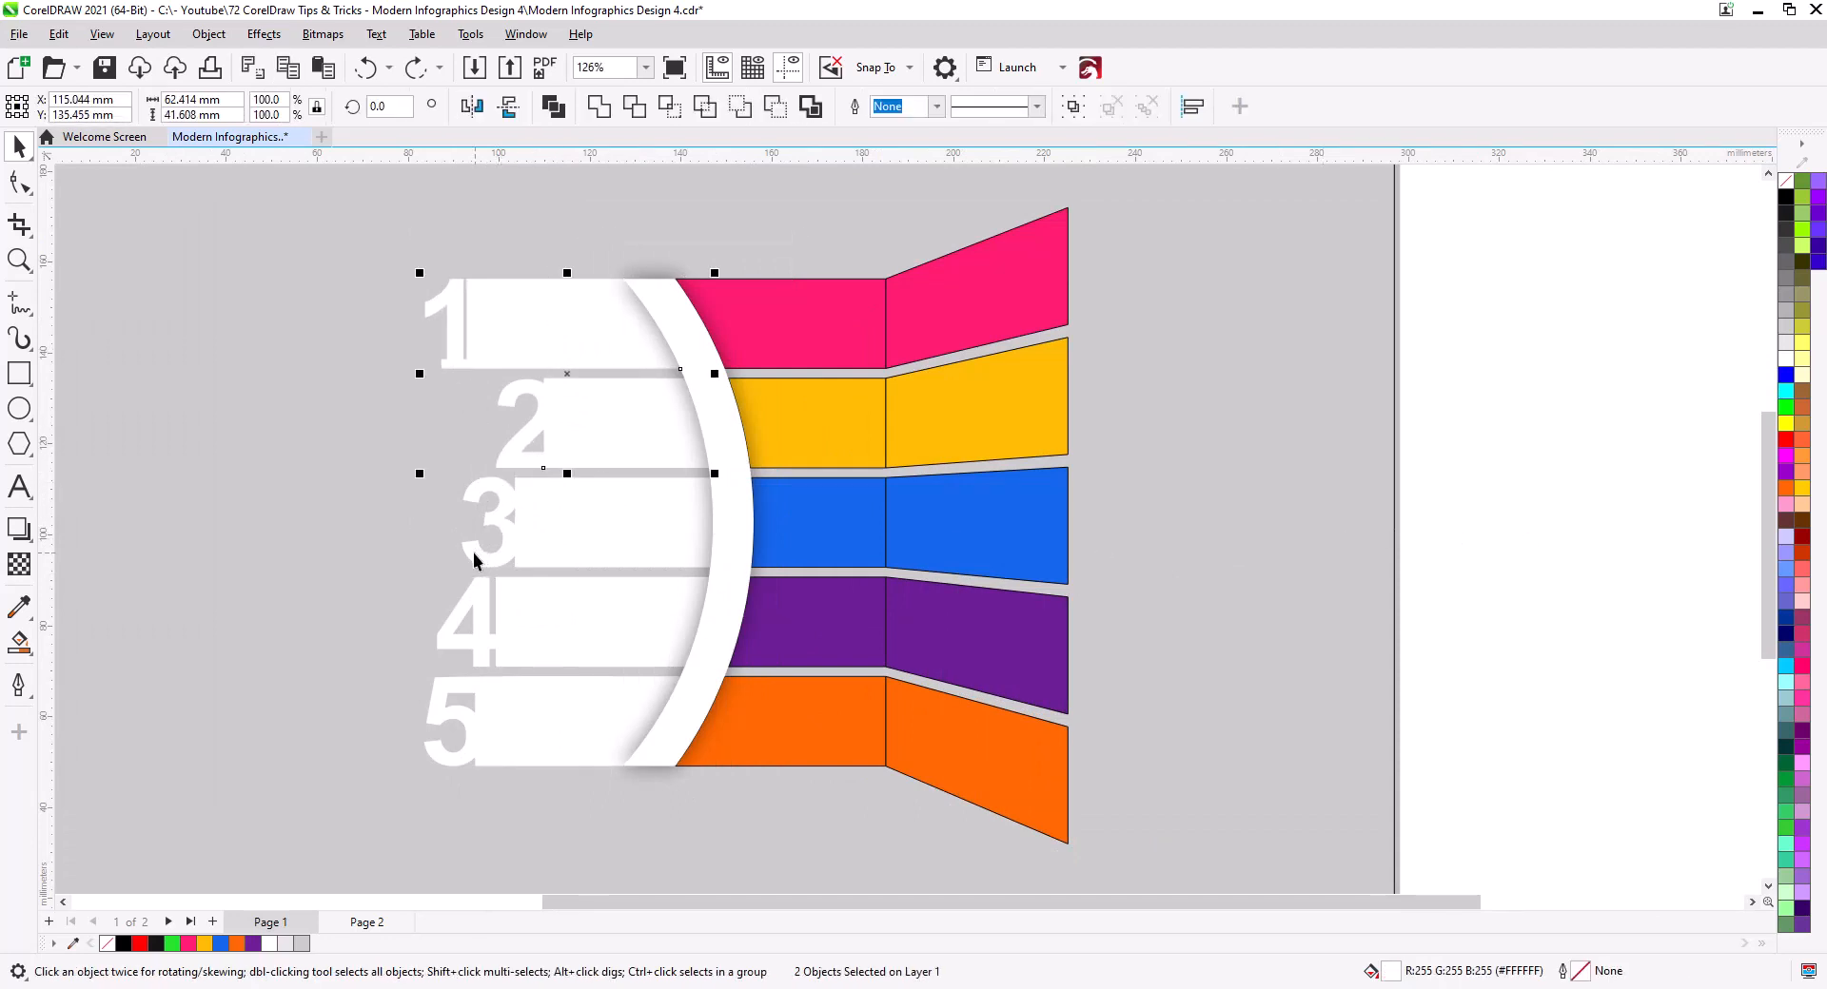
left_click(464, 550, "shift")
left_click(437, 645, "shift")
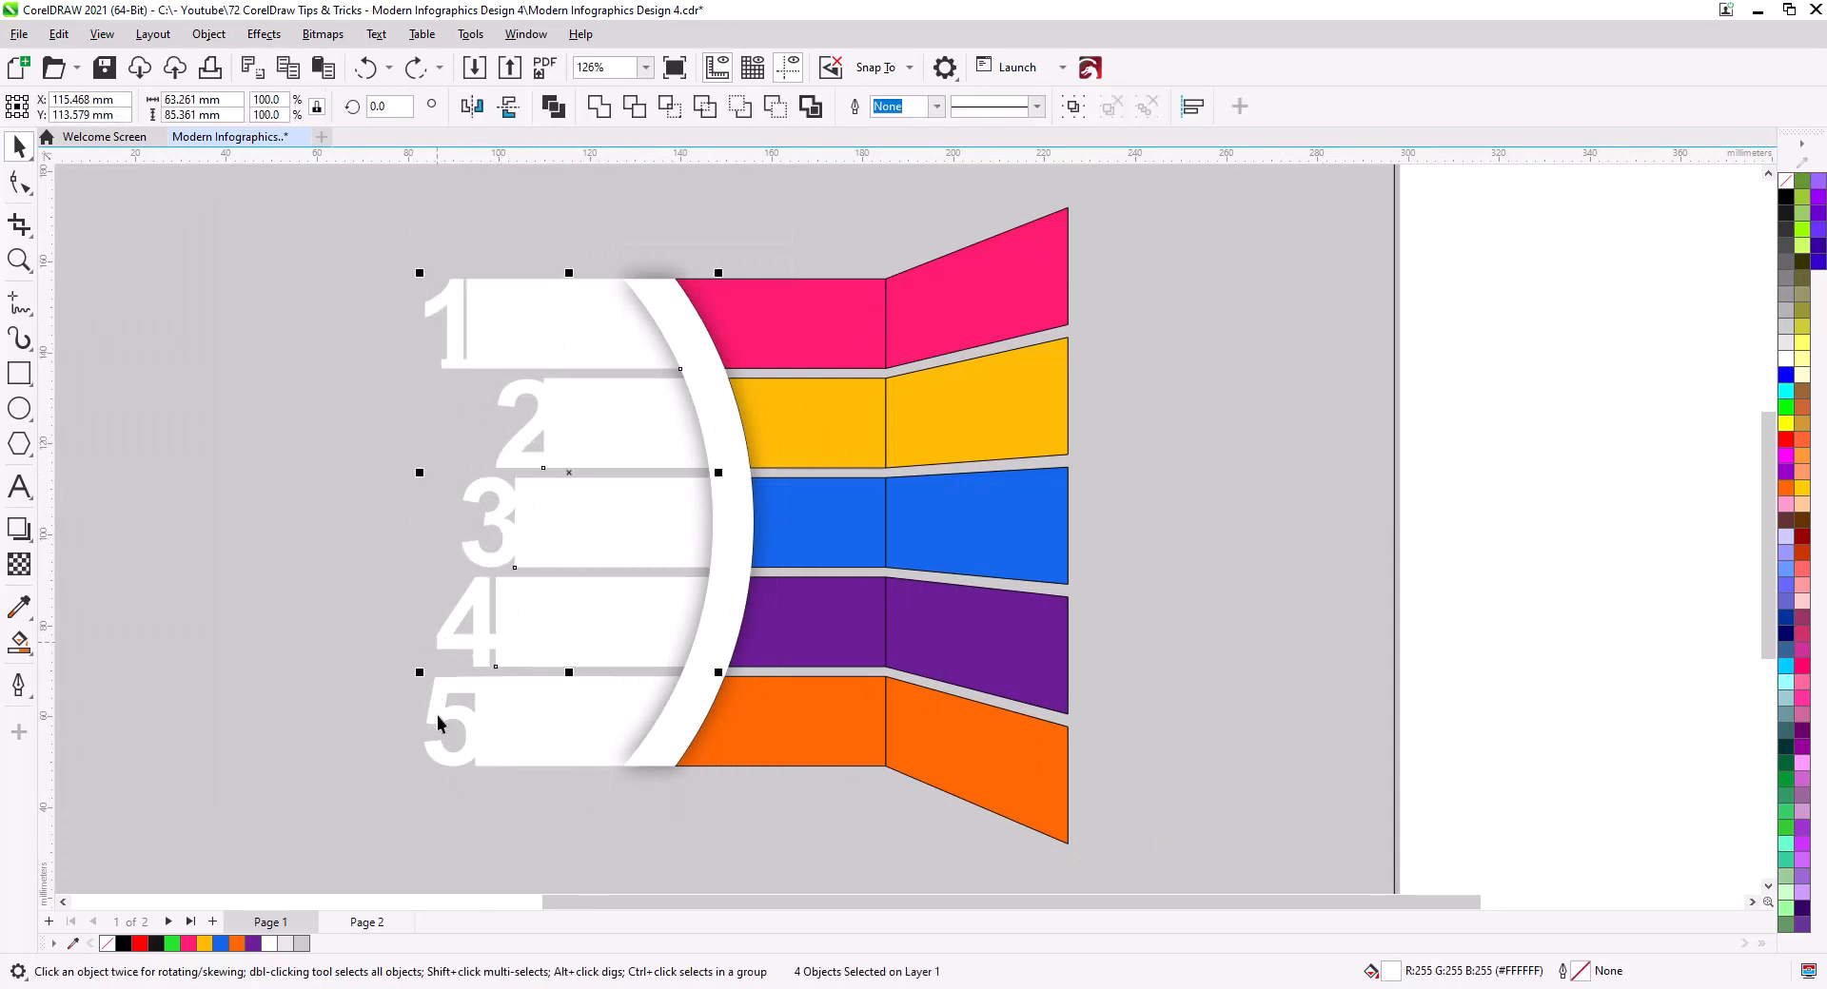
left_click(430, 719, "shift")
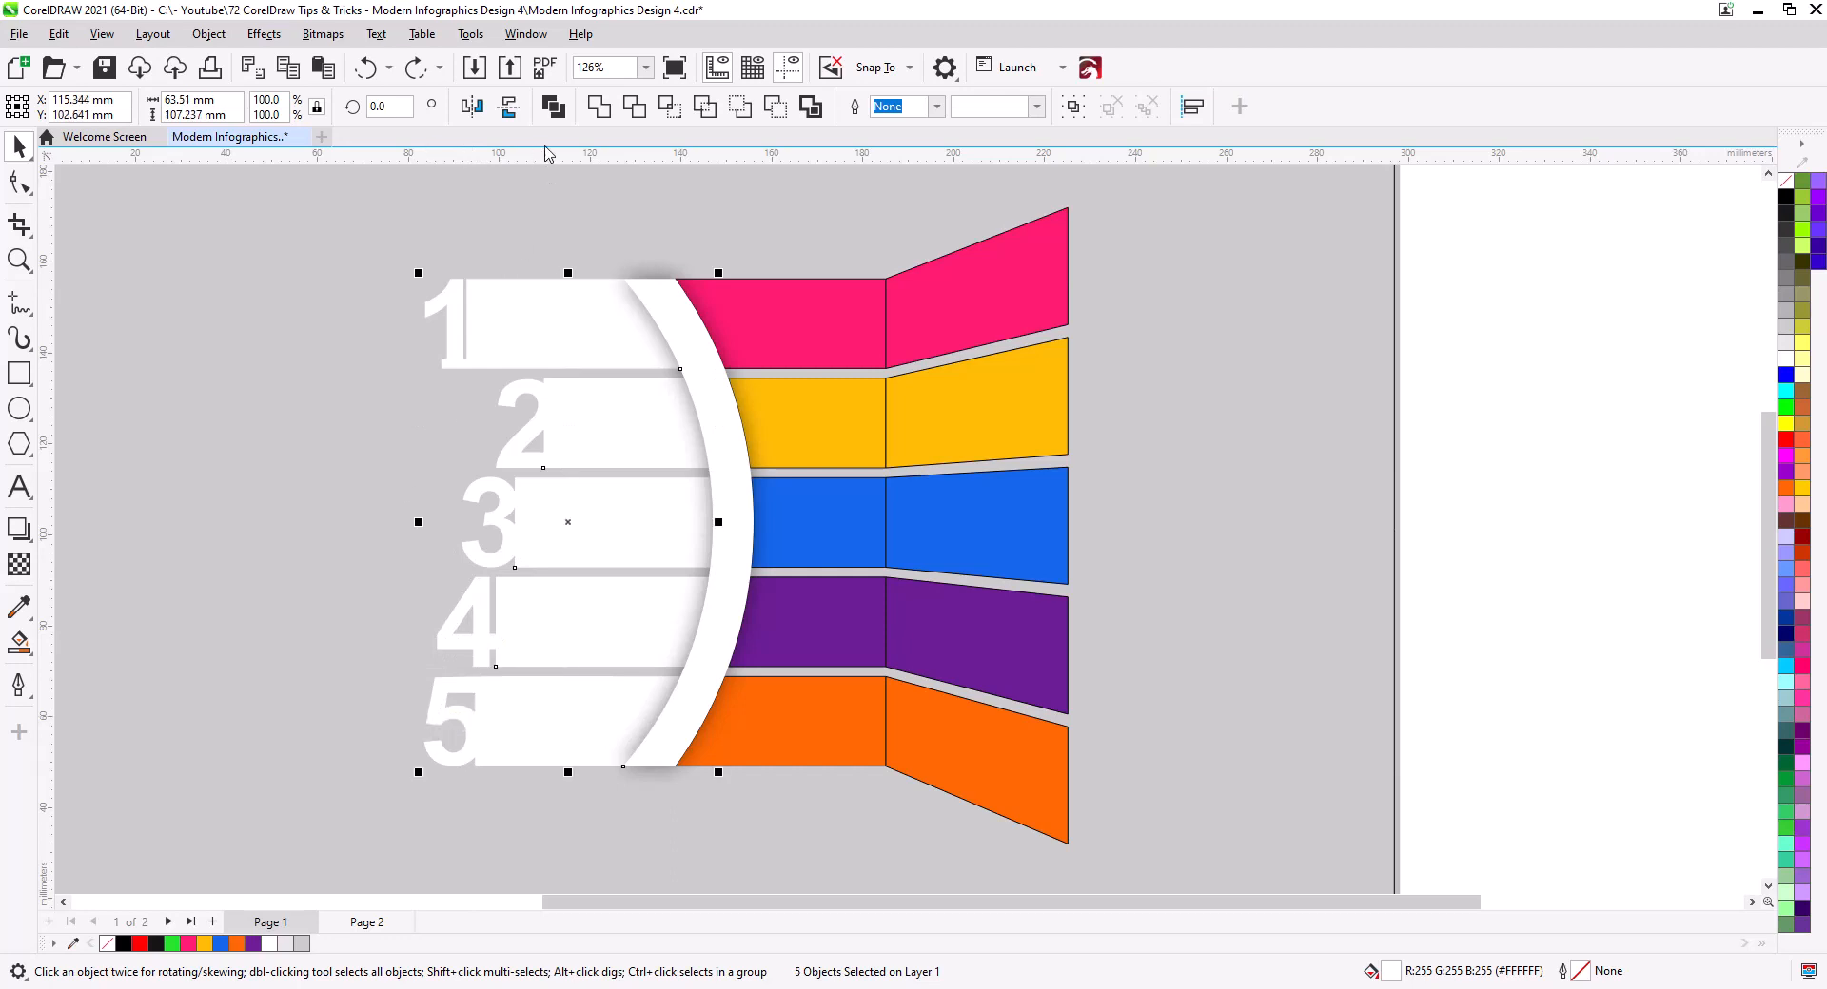
left_click(553, 107)
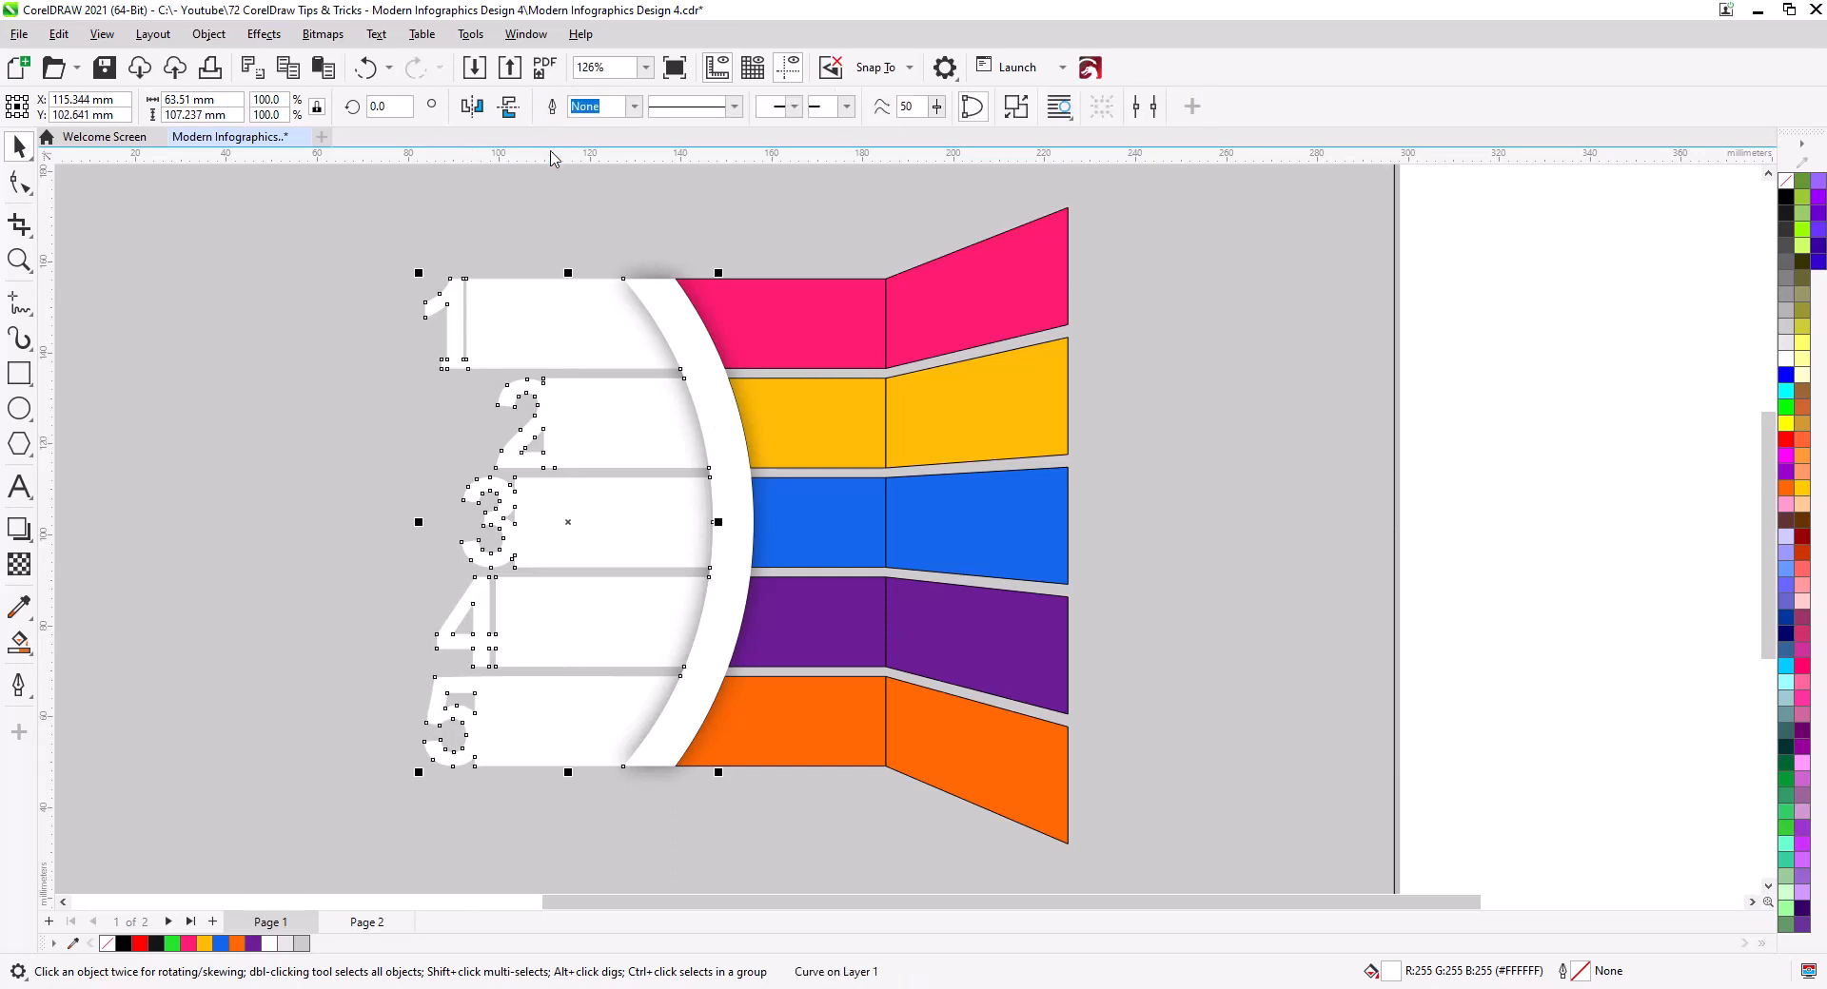
PowerClip the separated shadow inside the combined white numbered segments
left_click(687, 443)
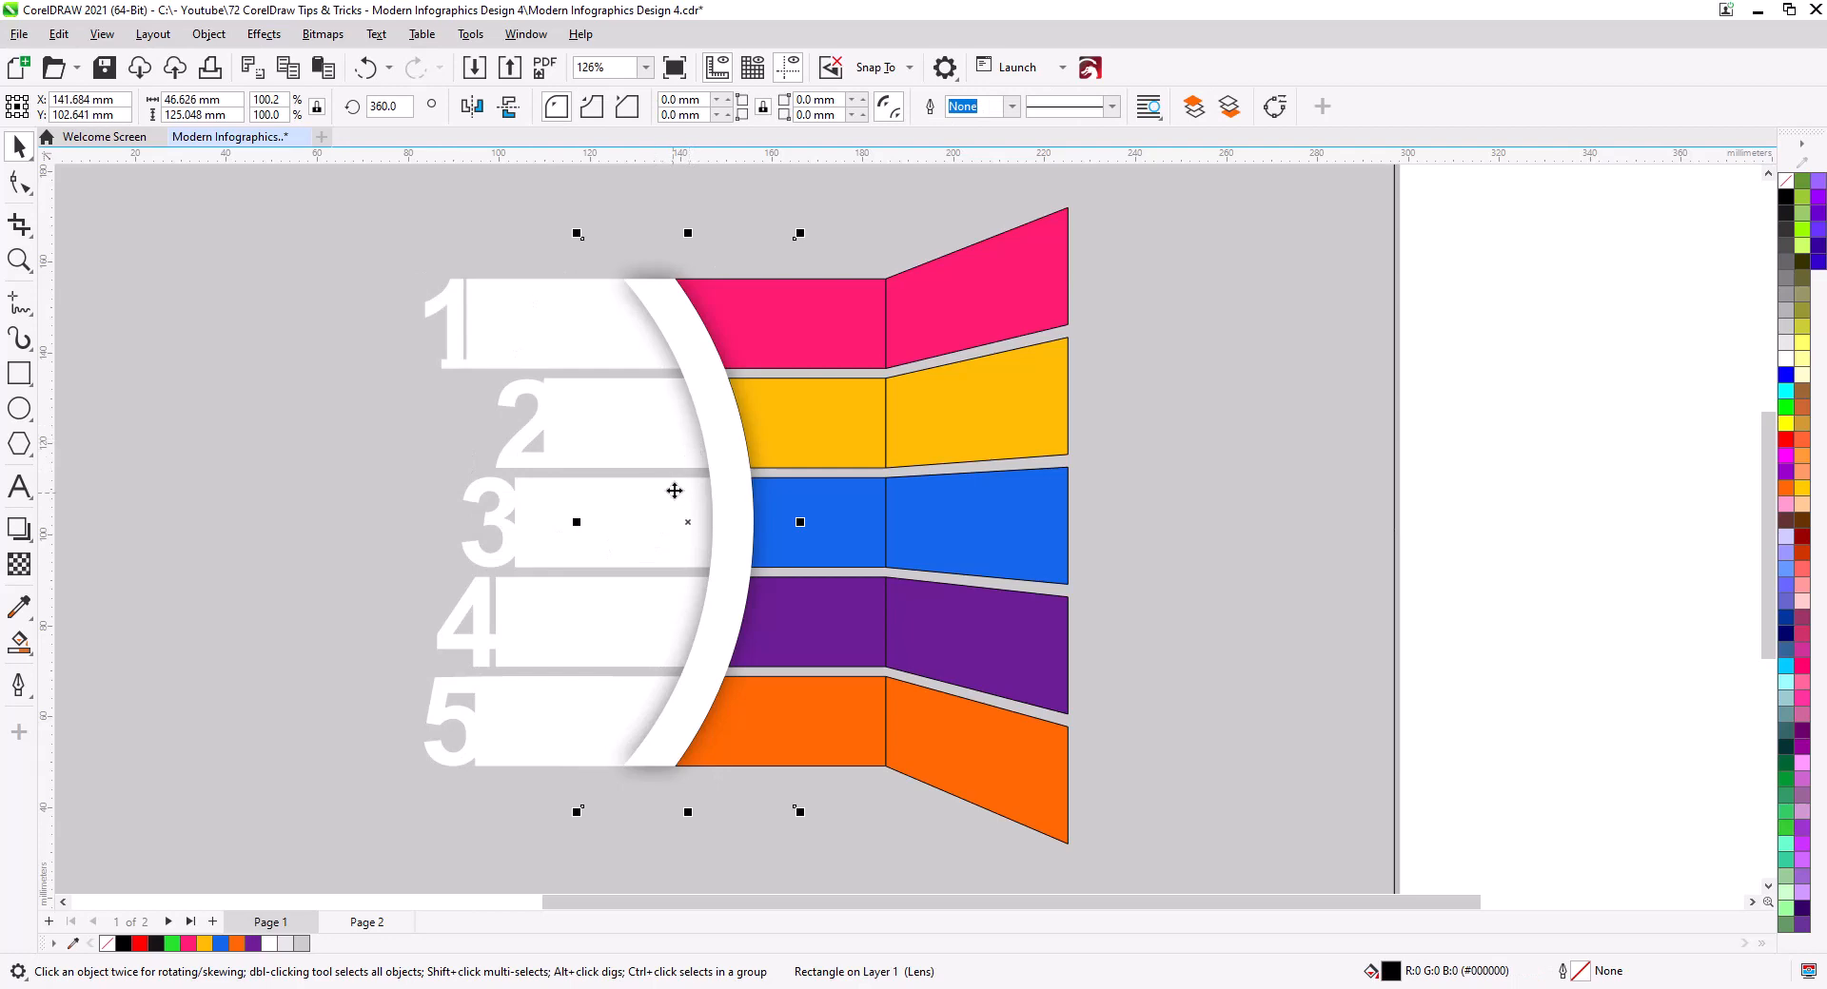
left_click(208, 34)
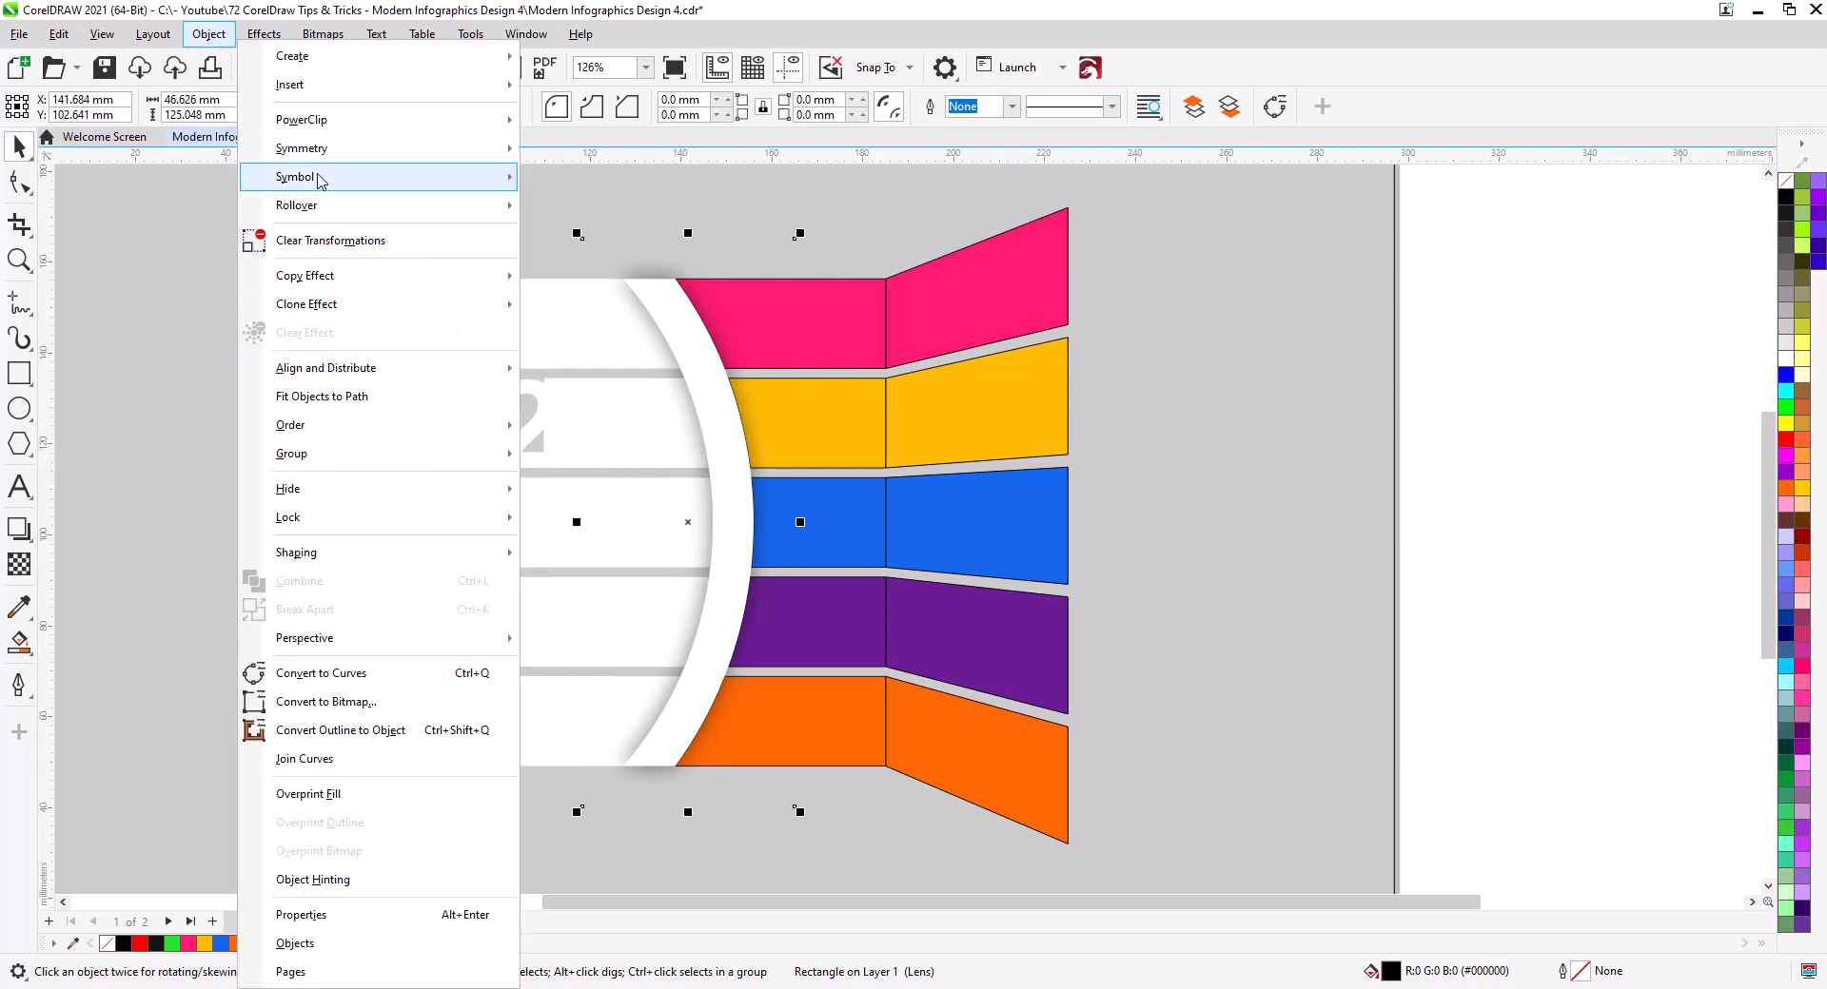
mouse_move(323, 122)
left_click(533, 122)
left_click(514, 349)
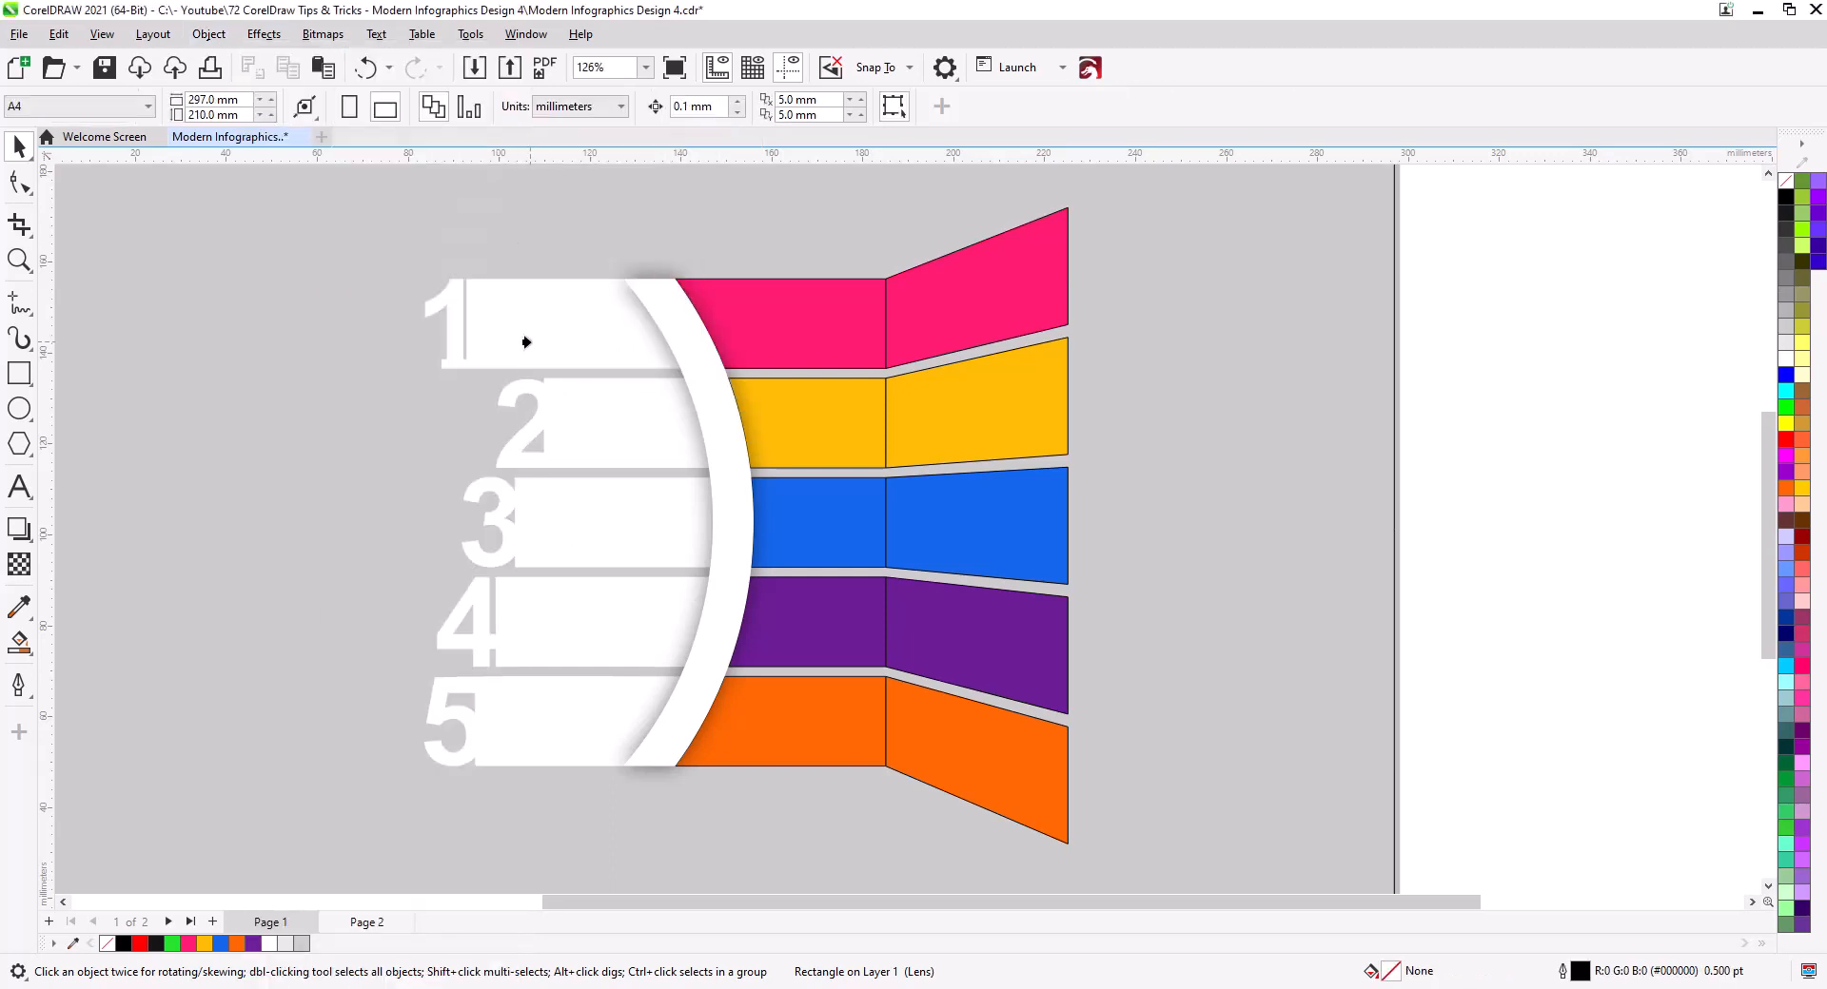
left_click(334, 445)
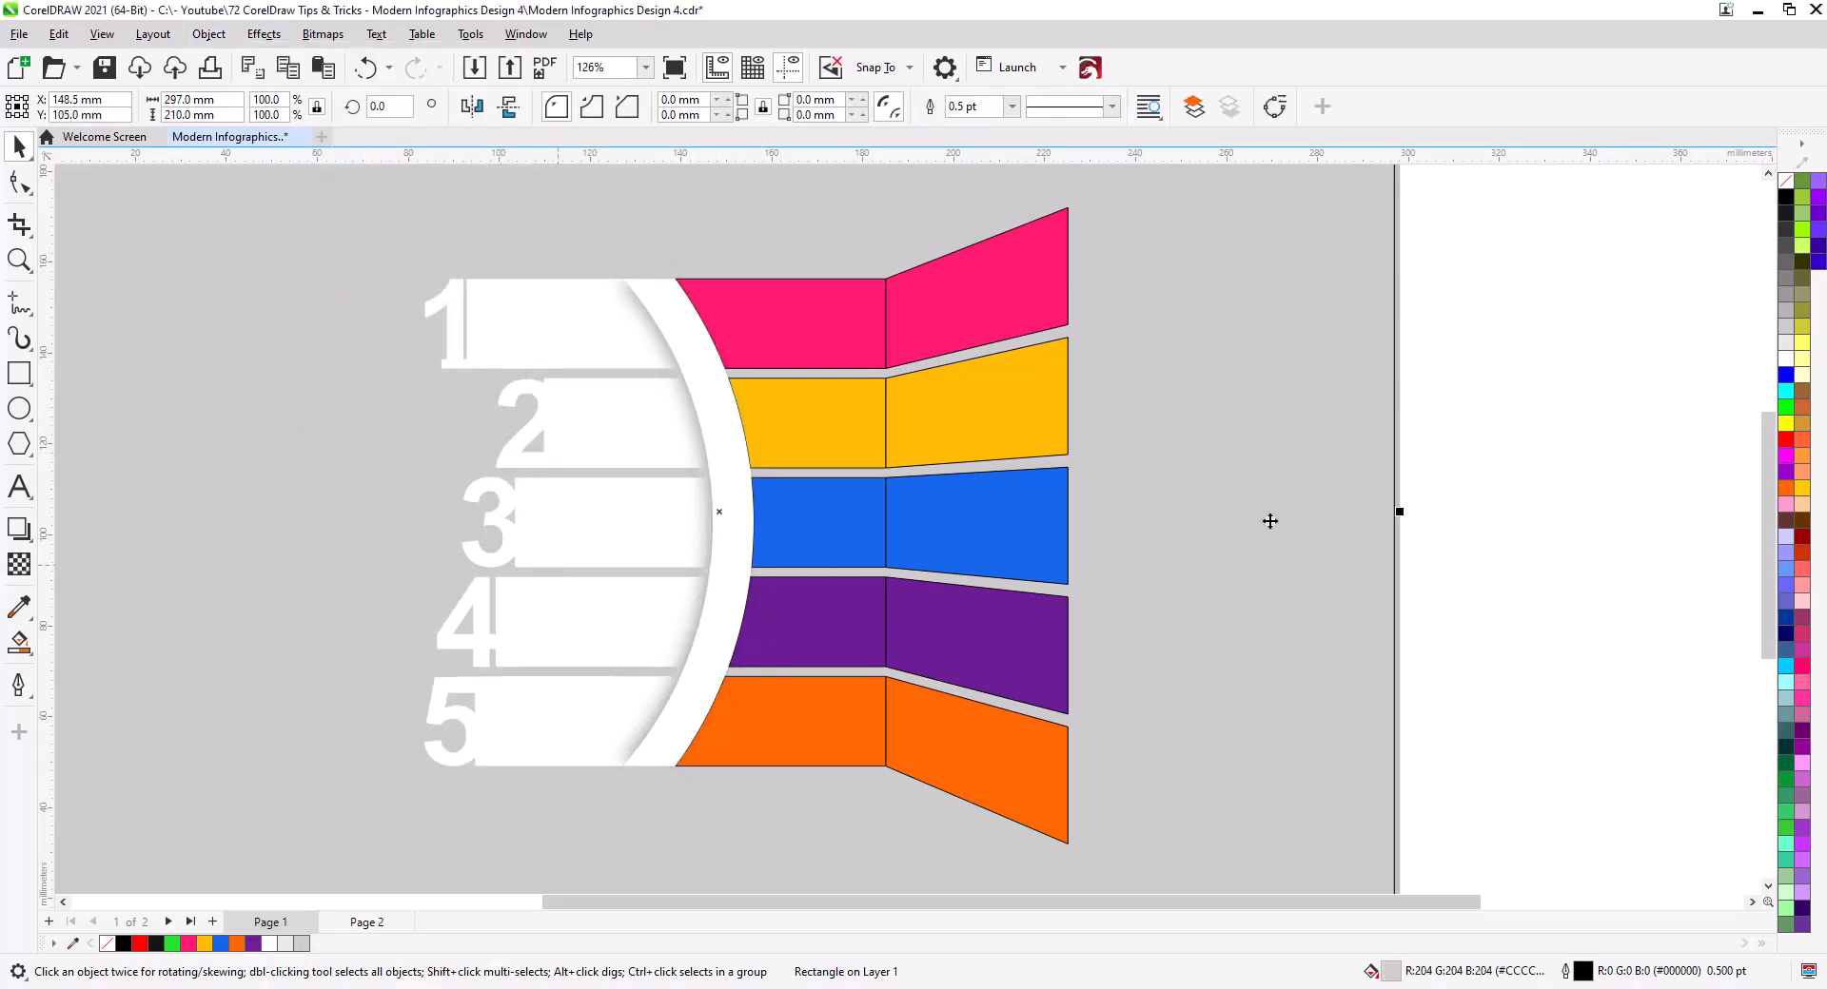
key("Escape")
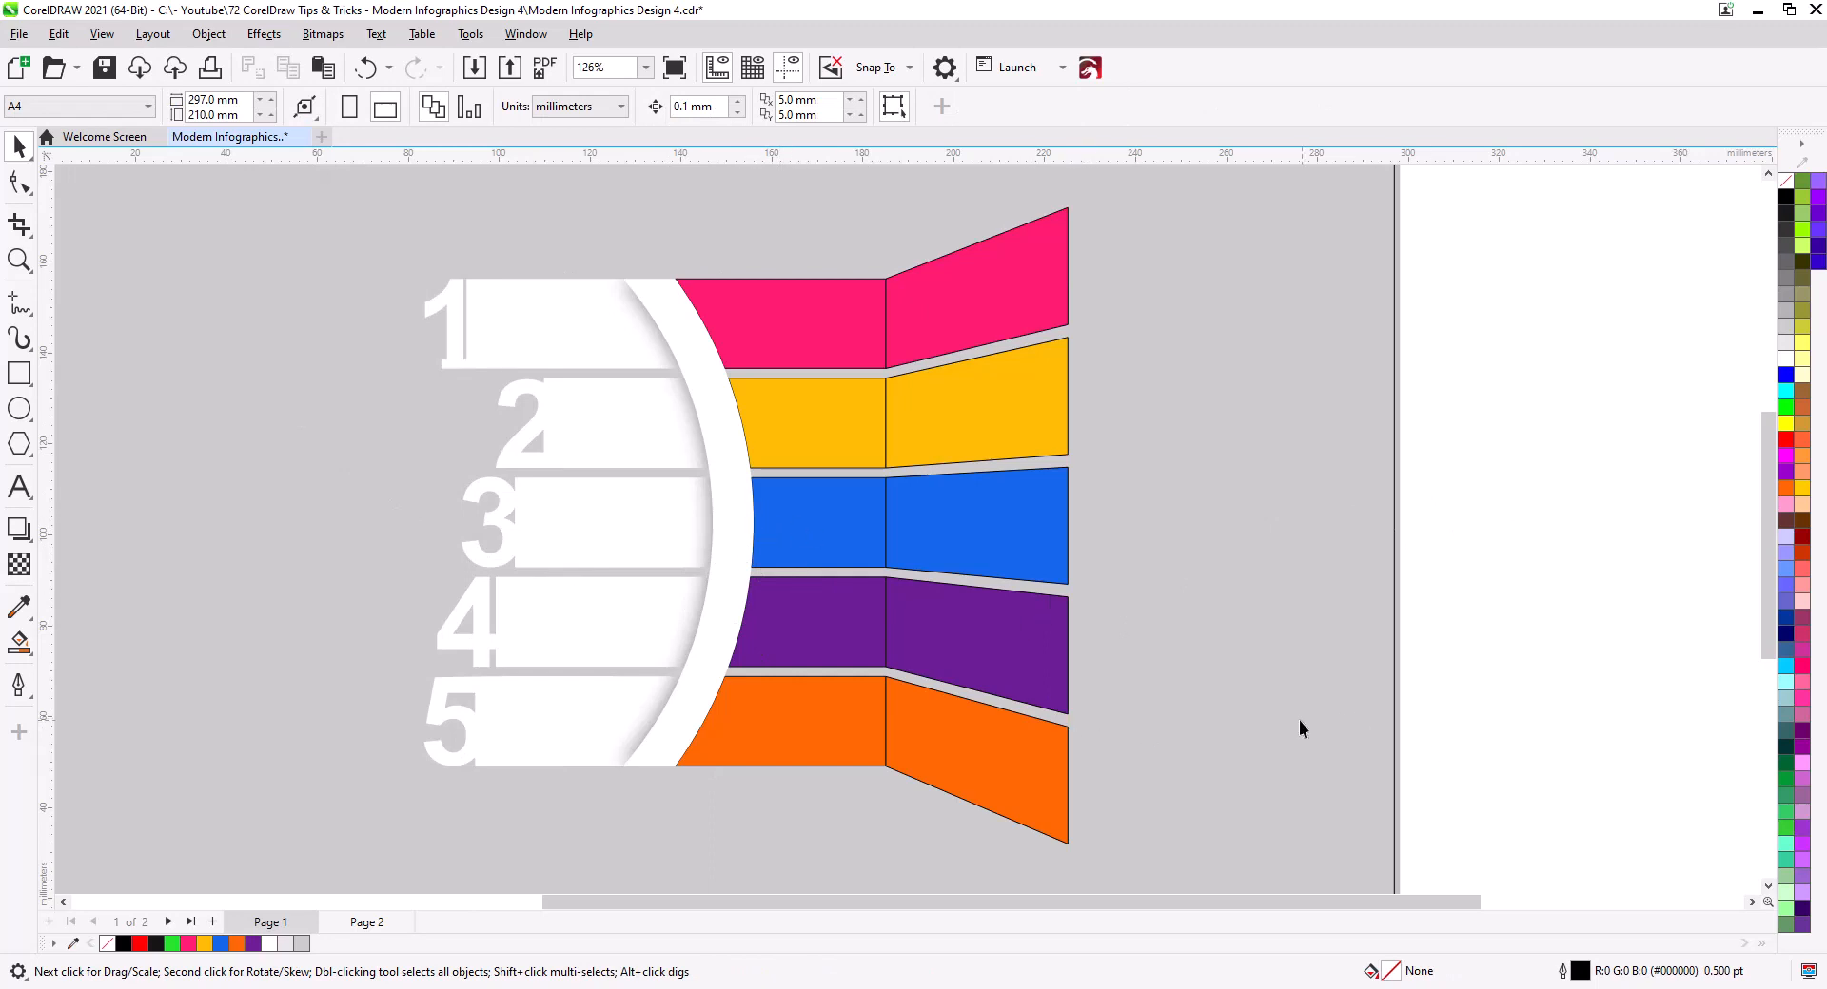
Remove the outlines from all the coloured bars and their flared ends
scroll(1492, 786, "down", 1)
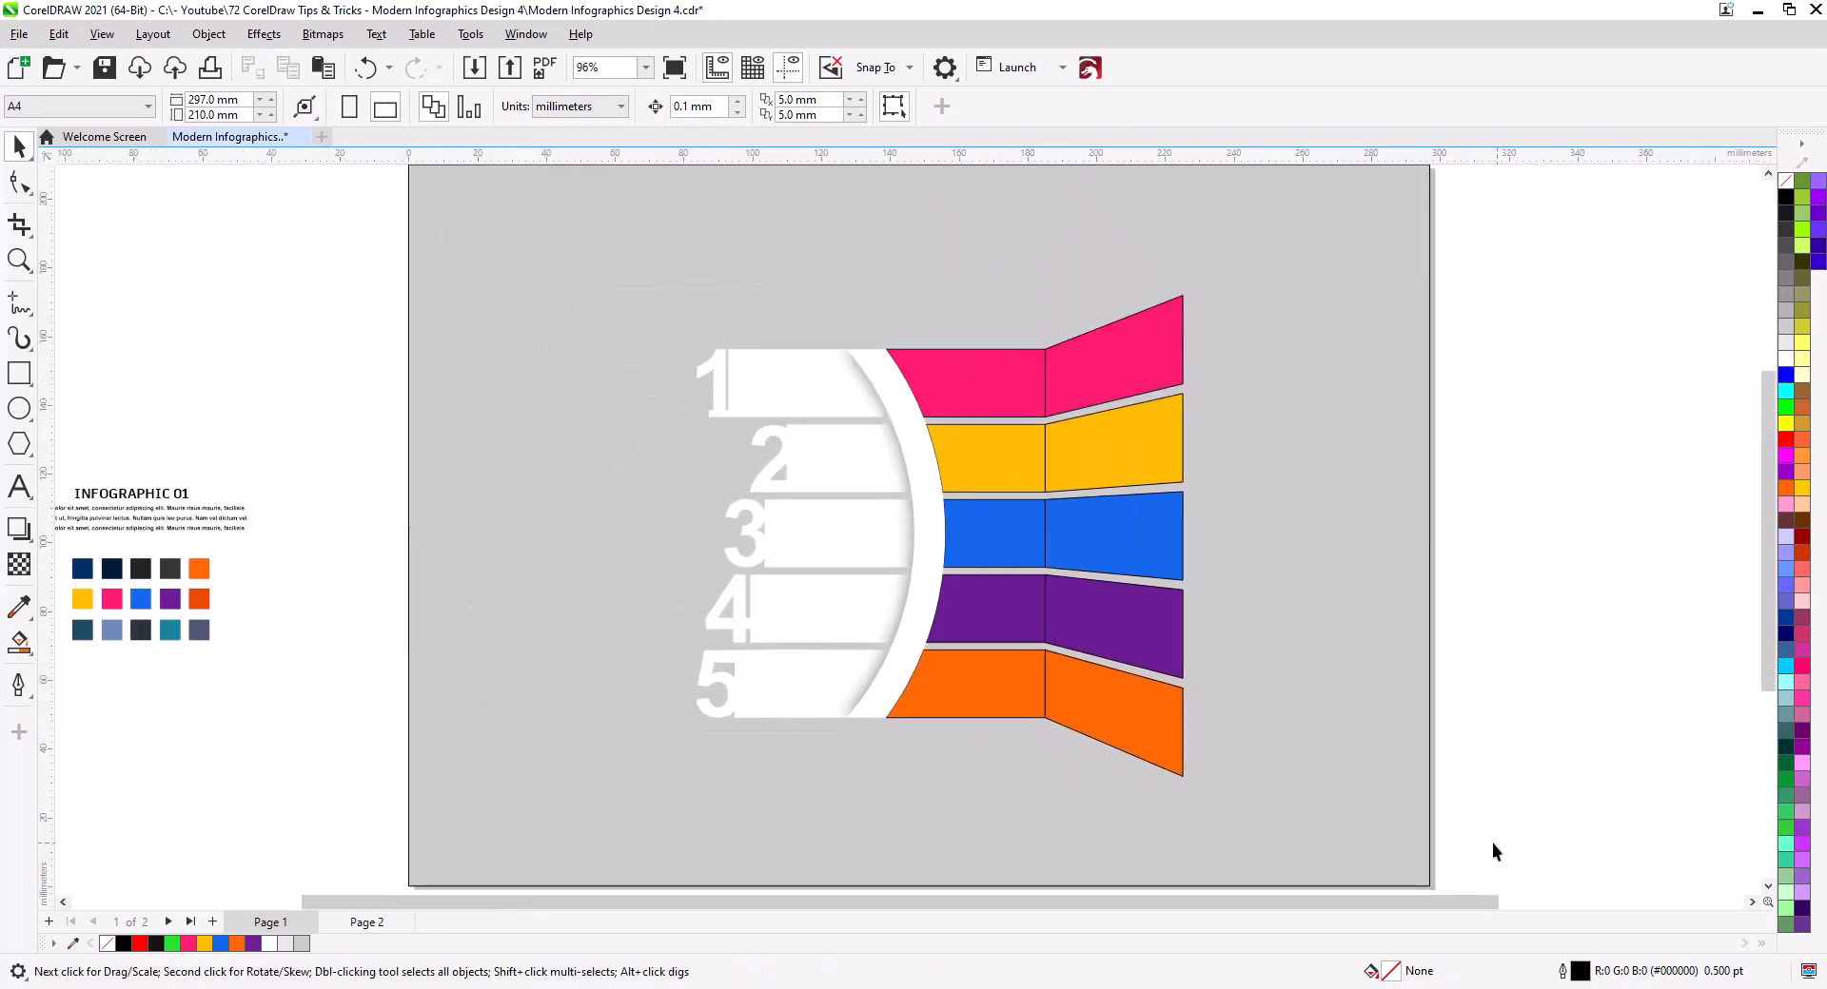
left_click_drag(1492, 844, 836, 283)
left_click(1627, 411)
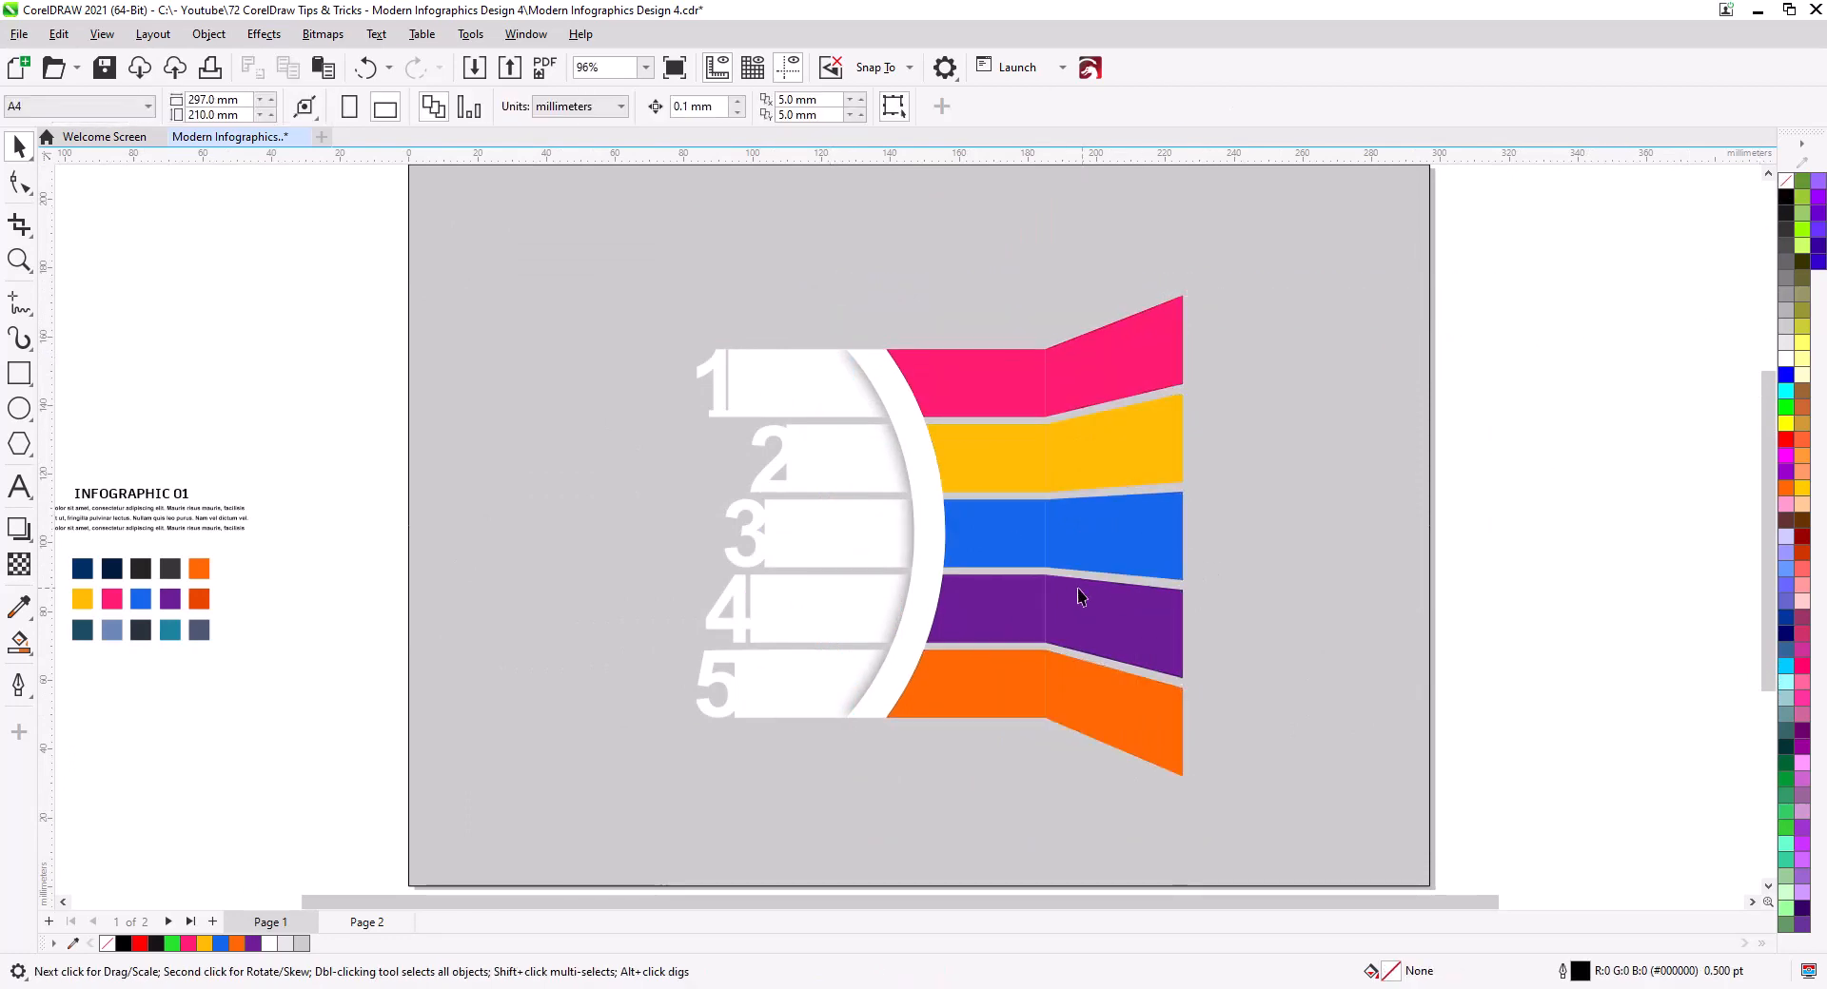
Draw a black outline-free rectangle about 14.8 mm wide and 107.2 mm tall across the straight bars, ending where the flared ends begin
scroll(1081, 602, "up", 2)
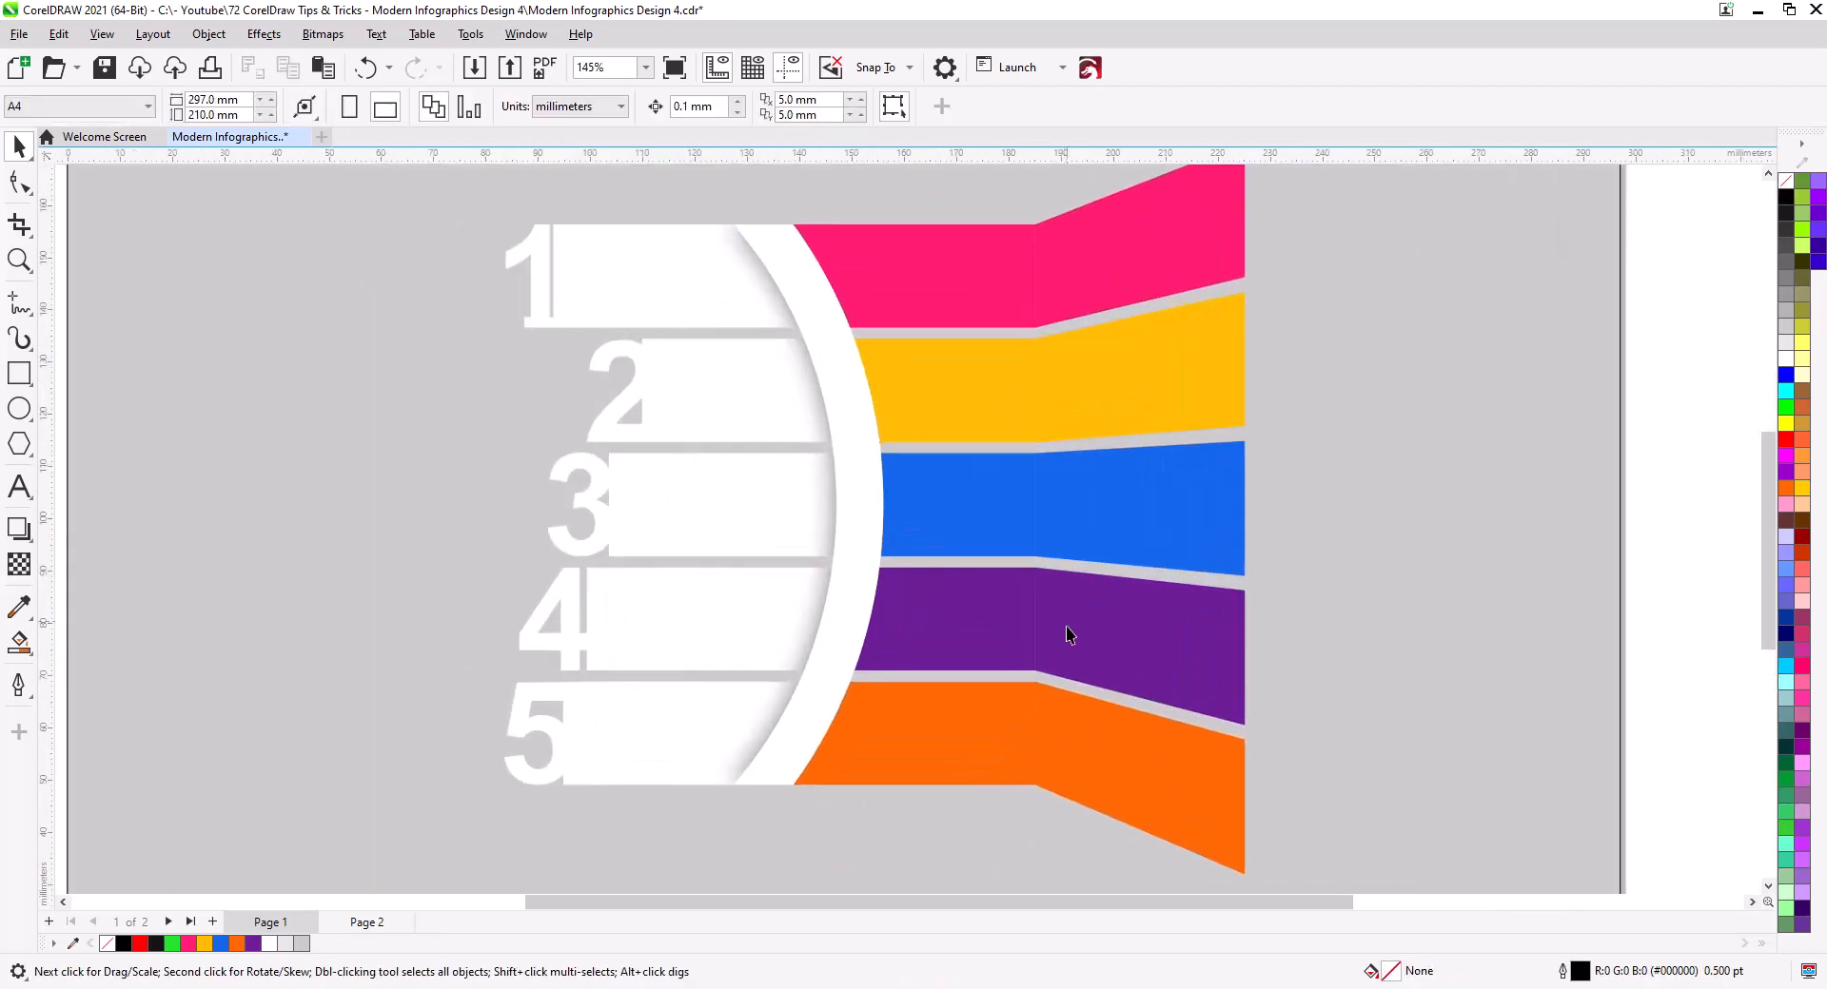
left_click(21, 376)
left_click_drag(1036, 225, 1005, 787)
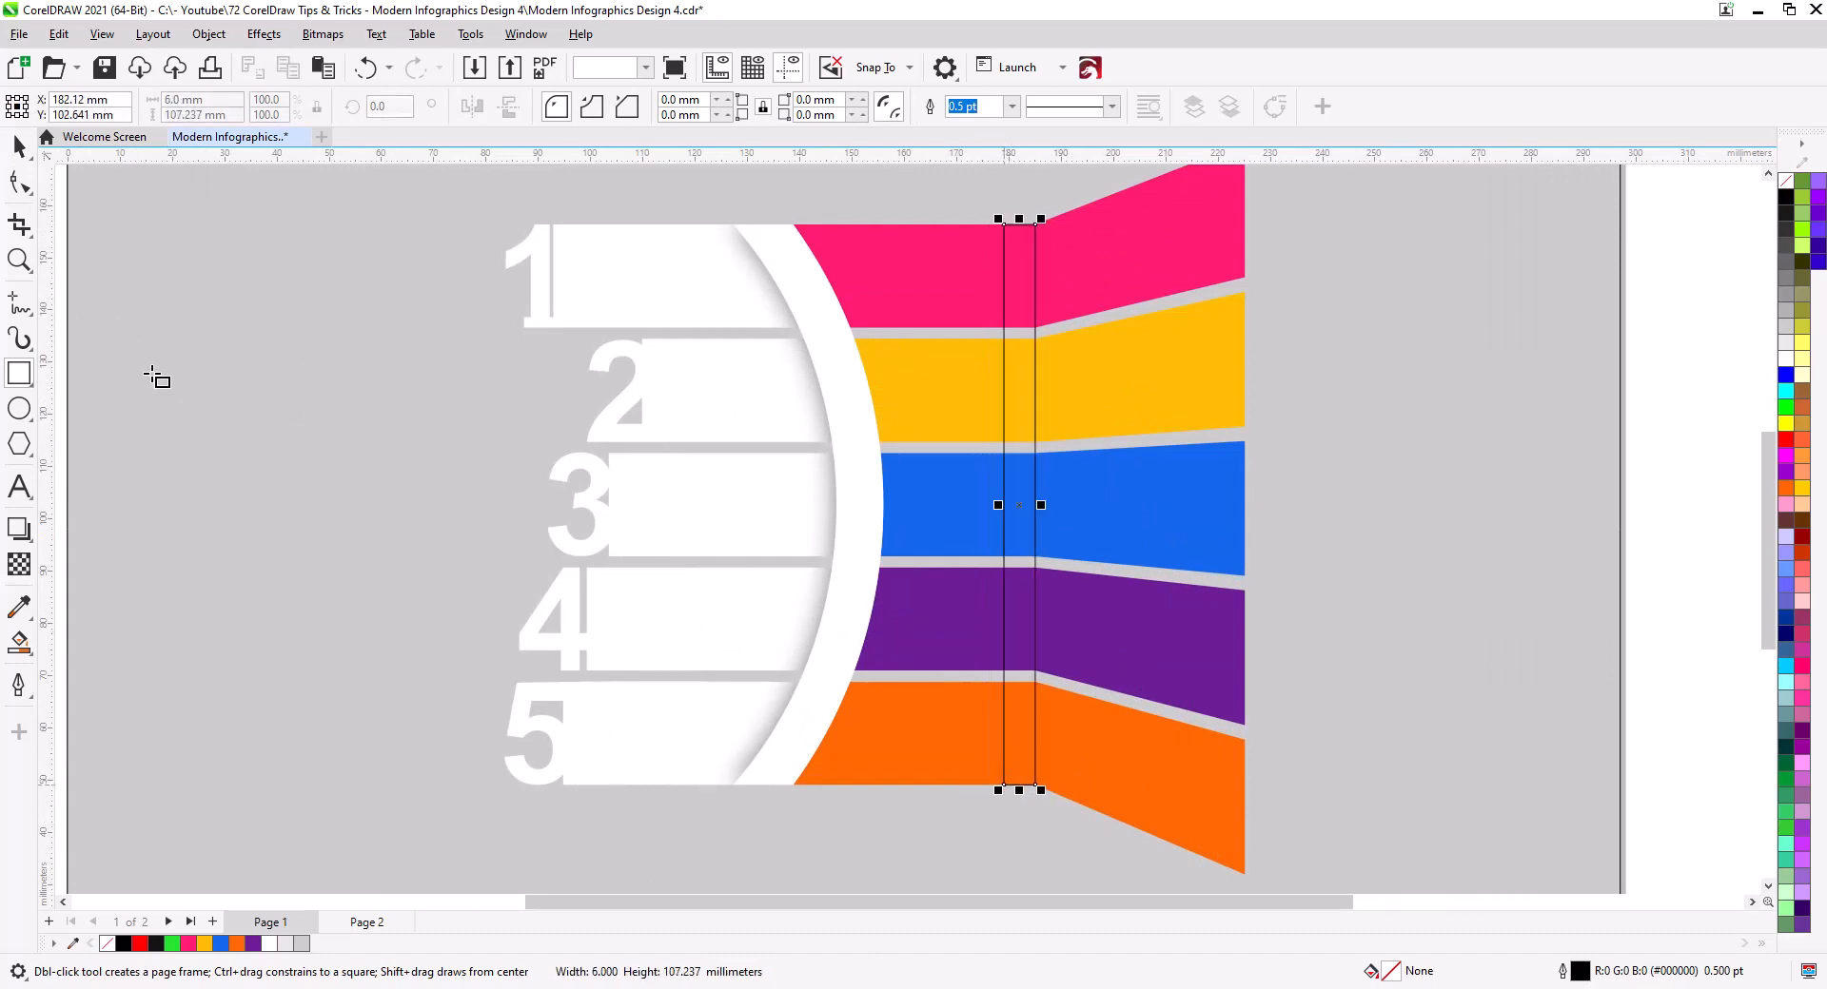
key("space")
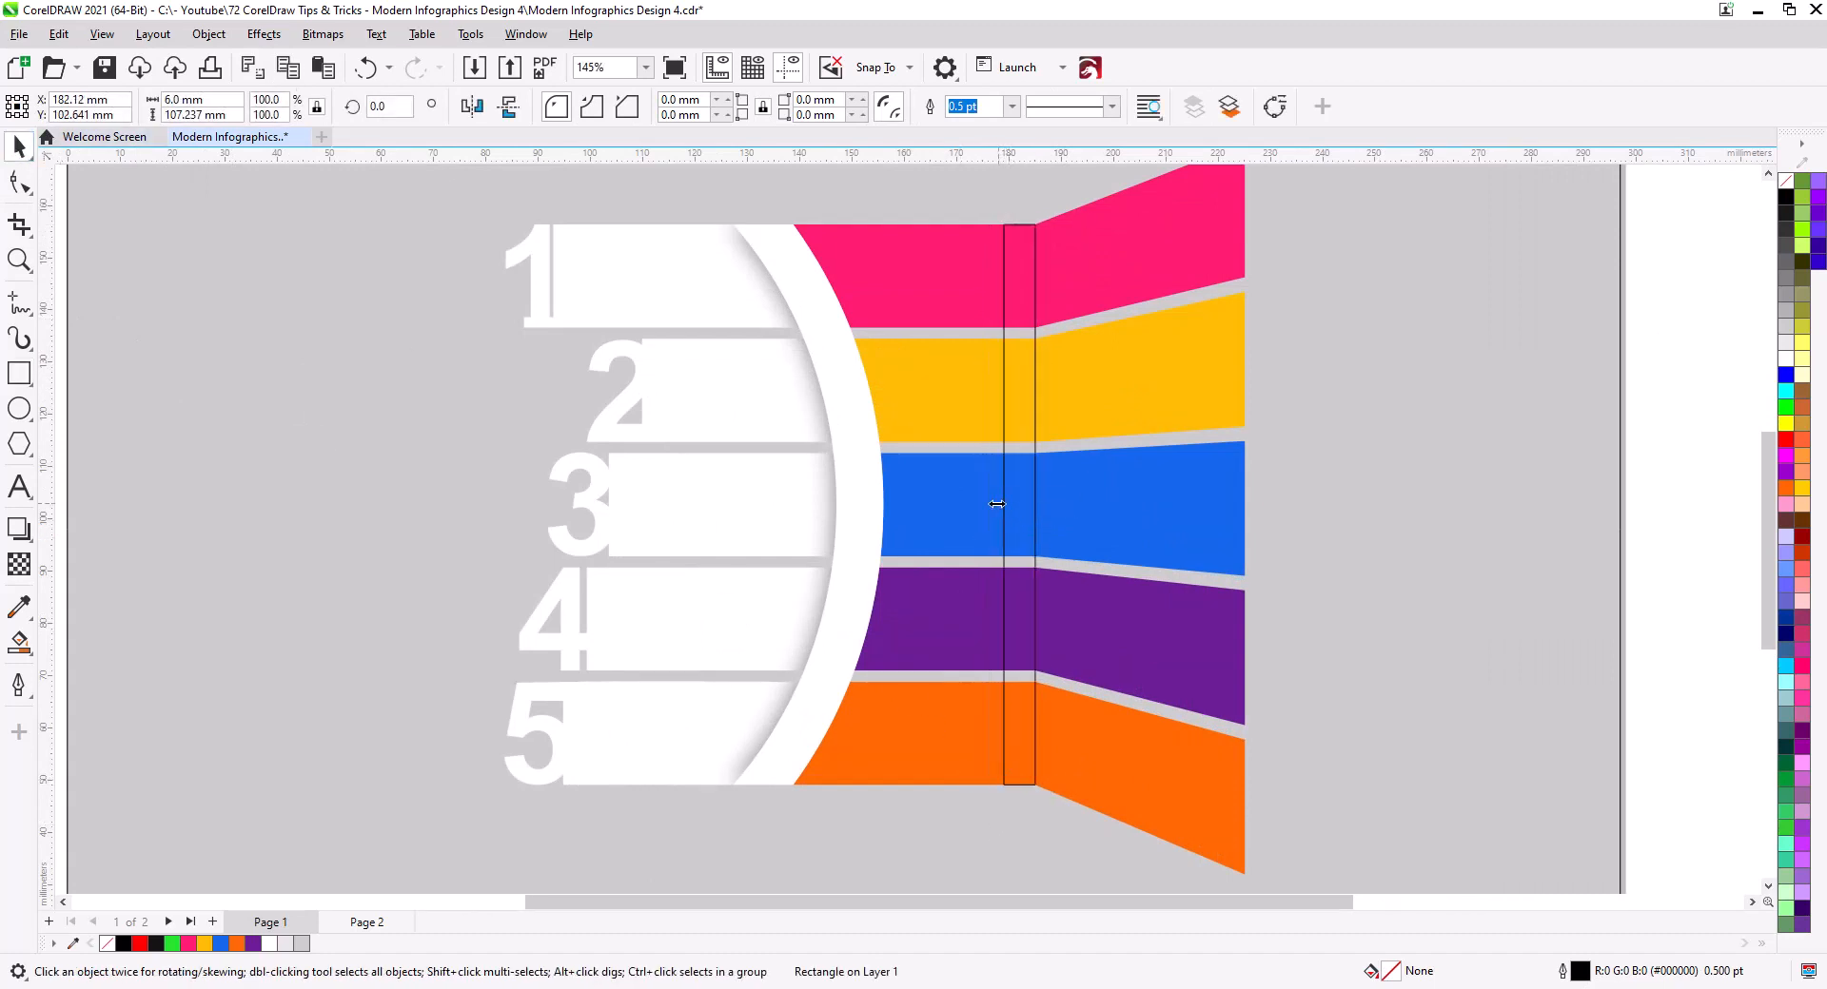
left_click_drag(997, 505, 952, 504)
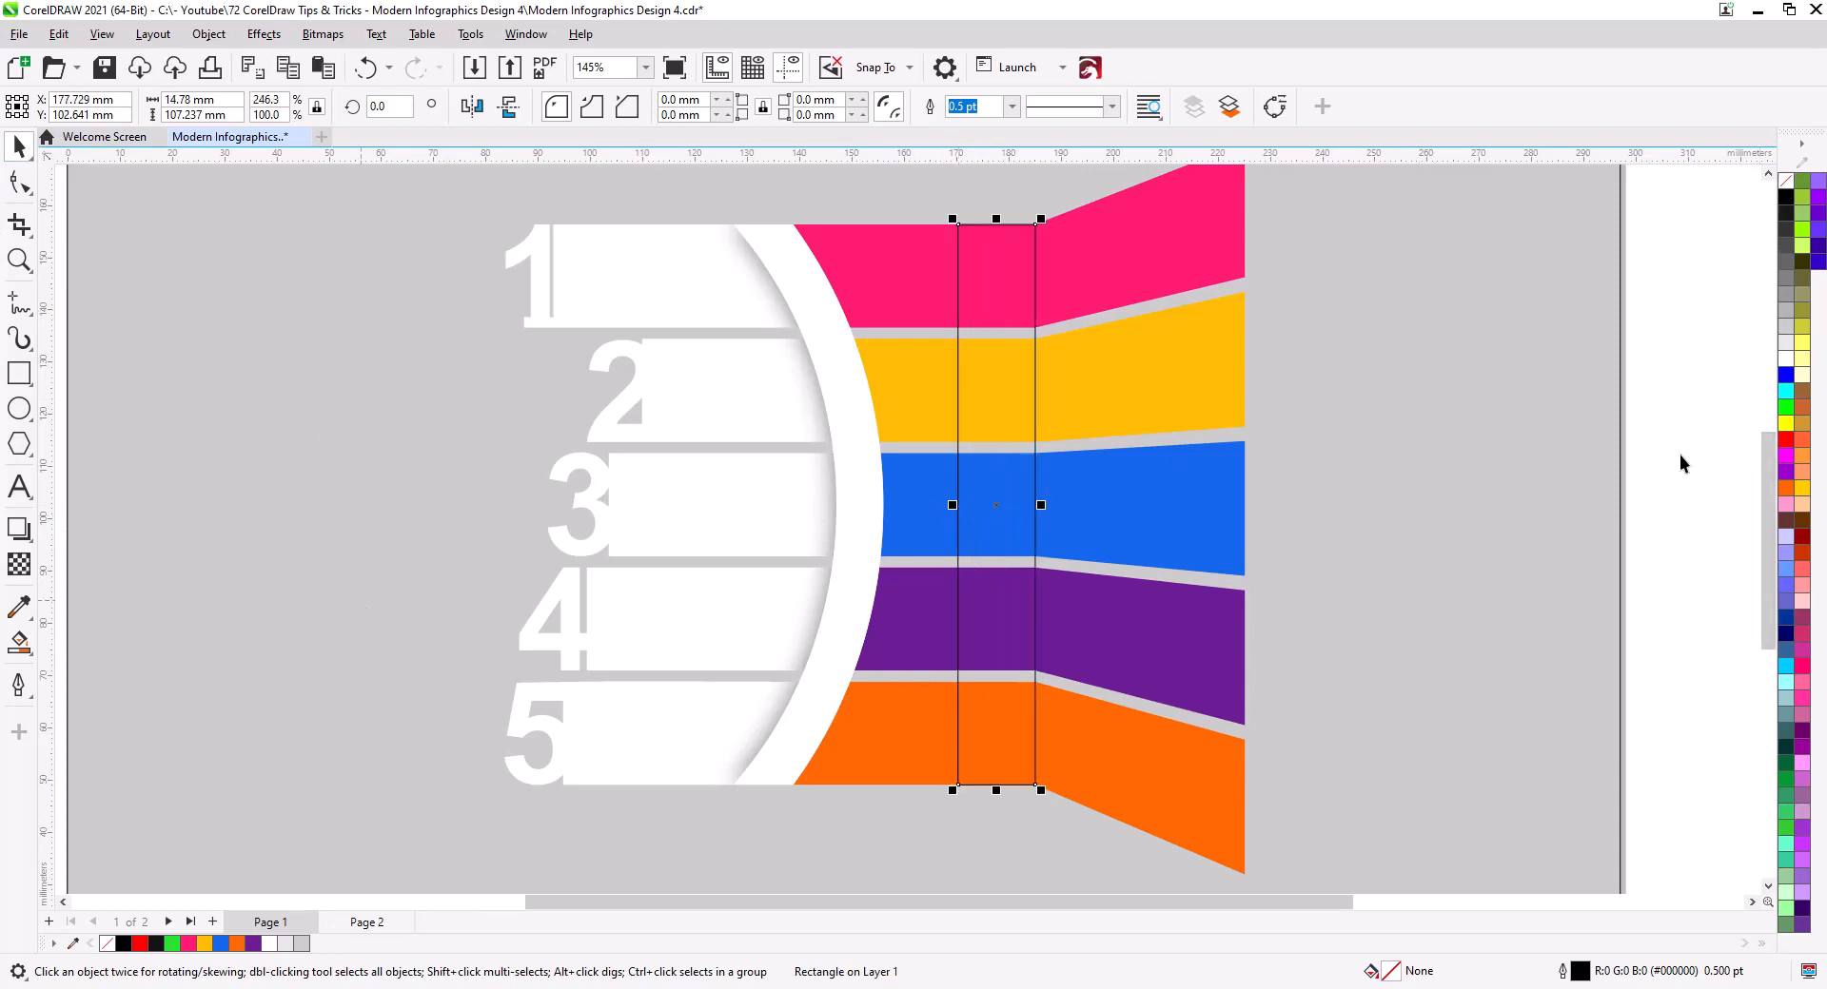
left_click(1787, 200)
right_click(1785, 179)
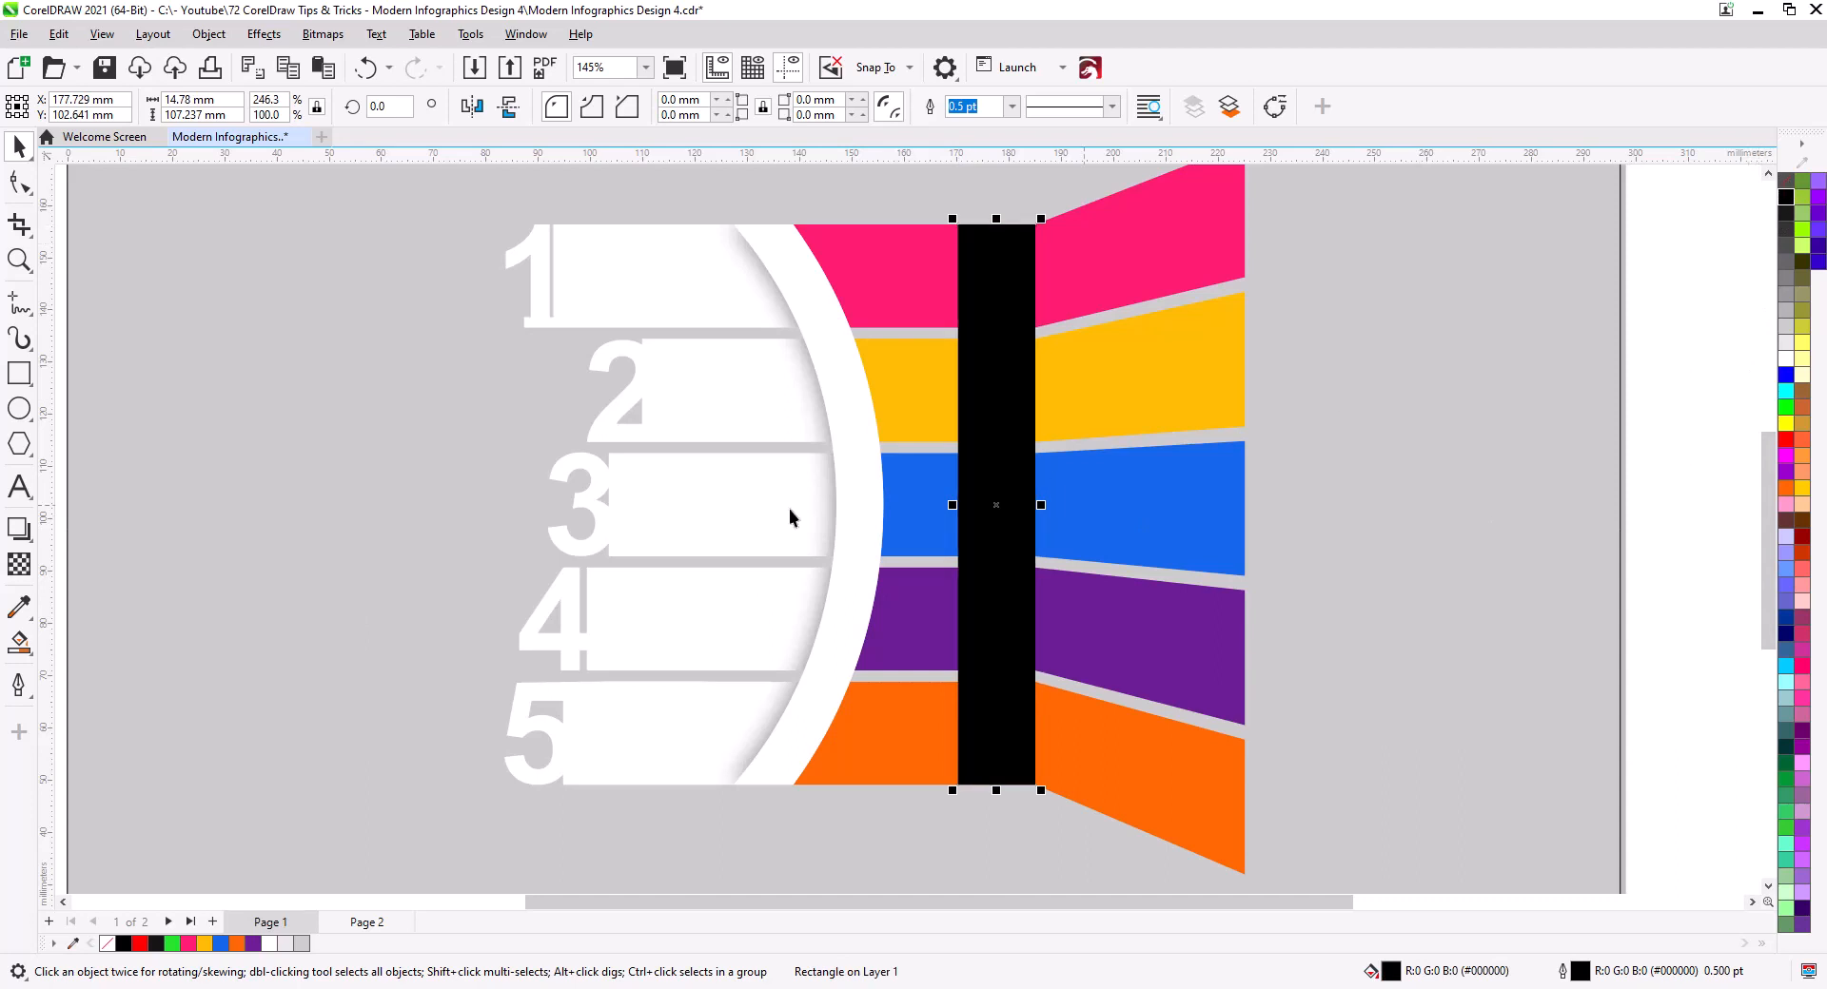
Apply a horizontal linear fountain transparency to the black rectangle so it fades out toward the curved divider
left_click(19, 563)
left_click_drag(1156, 517, 836, 516)
left_click_drag(1156, 516, 1312, 508)
left_click_drag(1497, 500, 1497, 499)
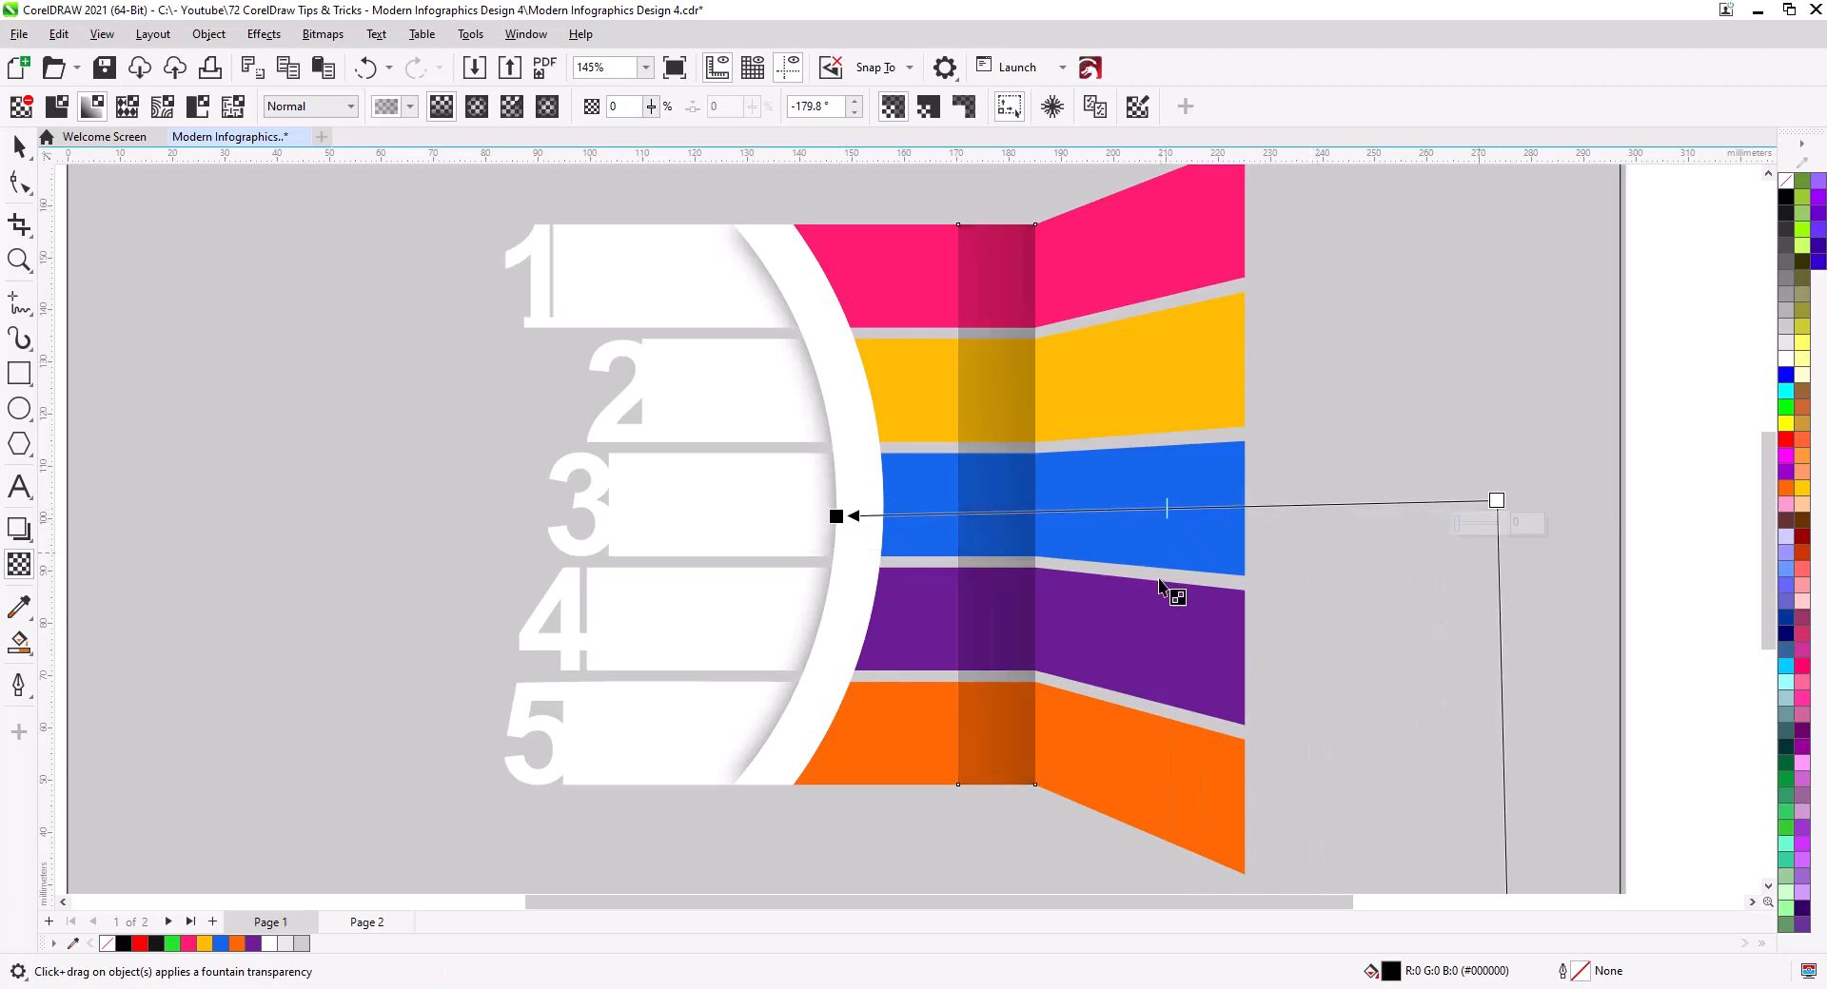
left_click_drag(838, 517, 962, 506)
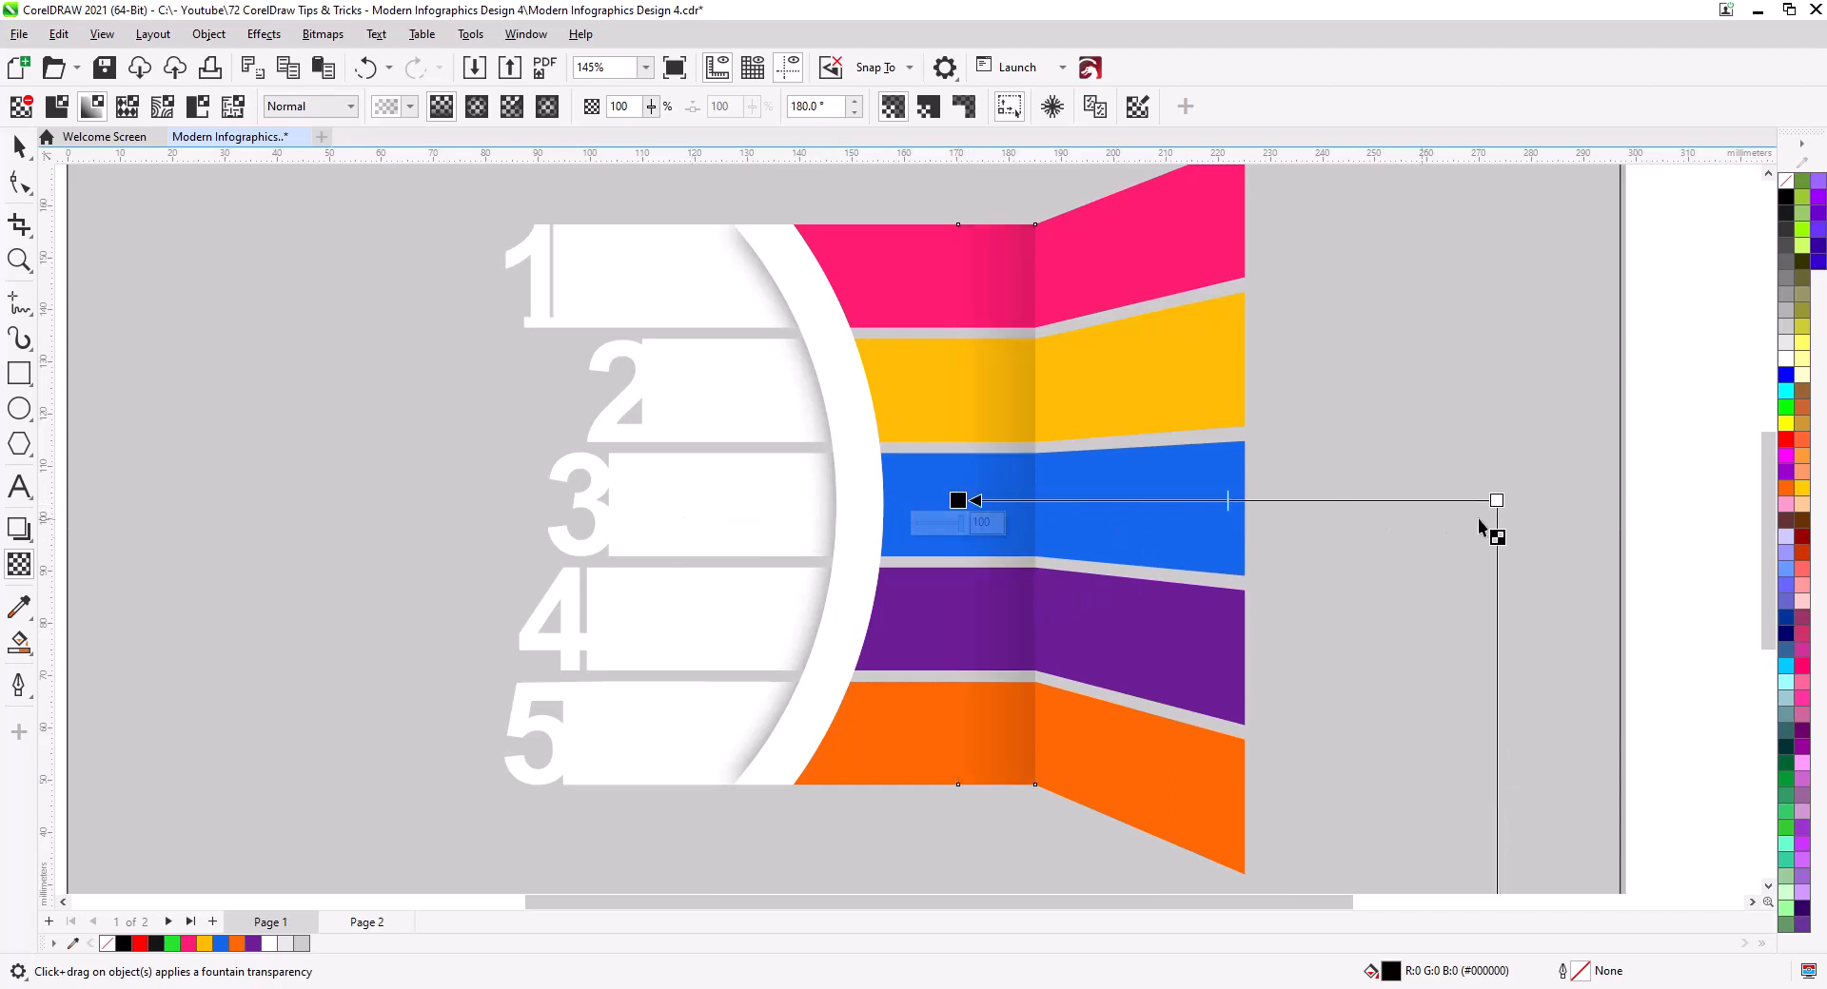
left_click_drag(1496, 501, 1242, 510)
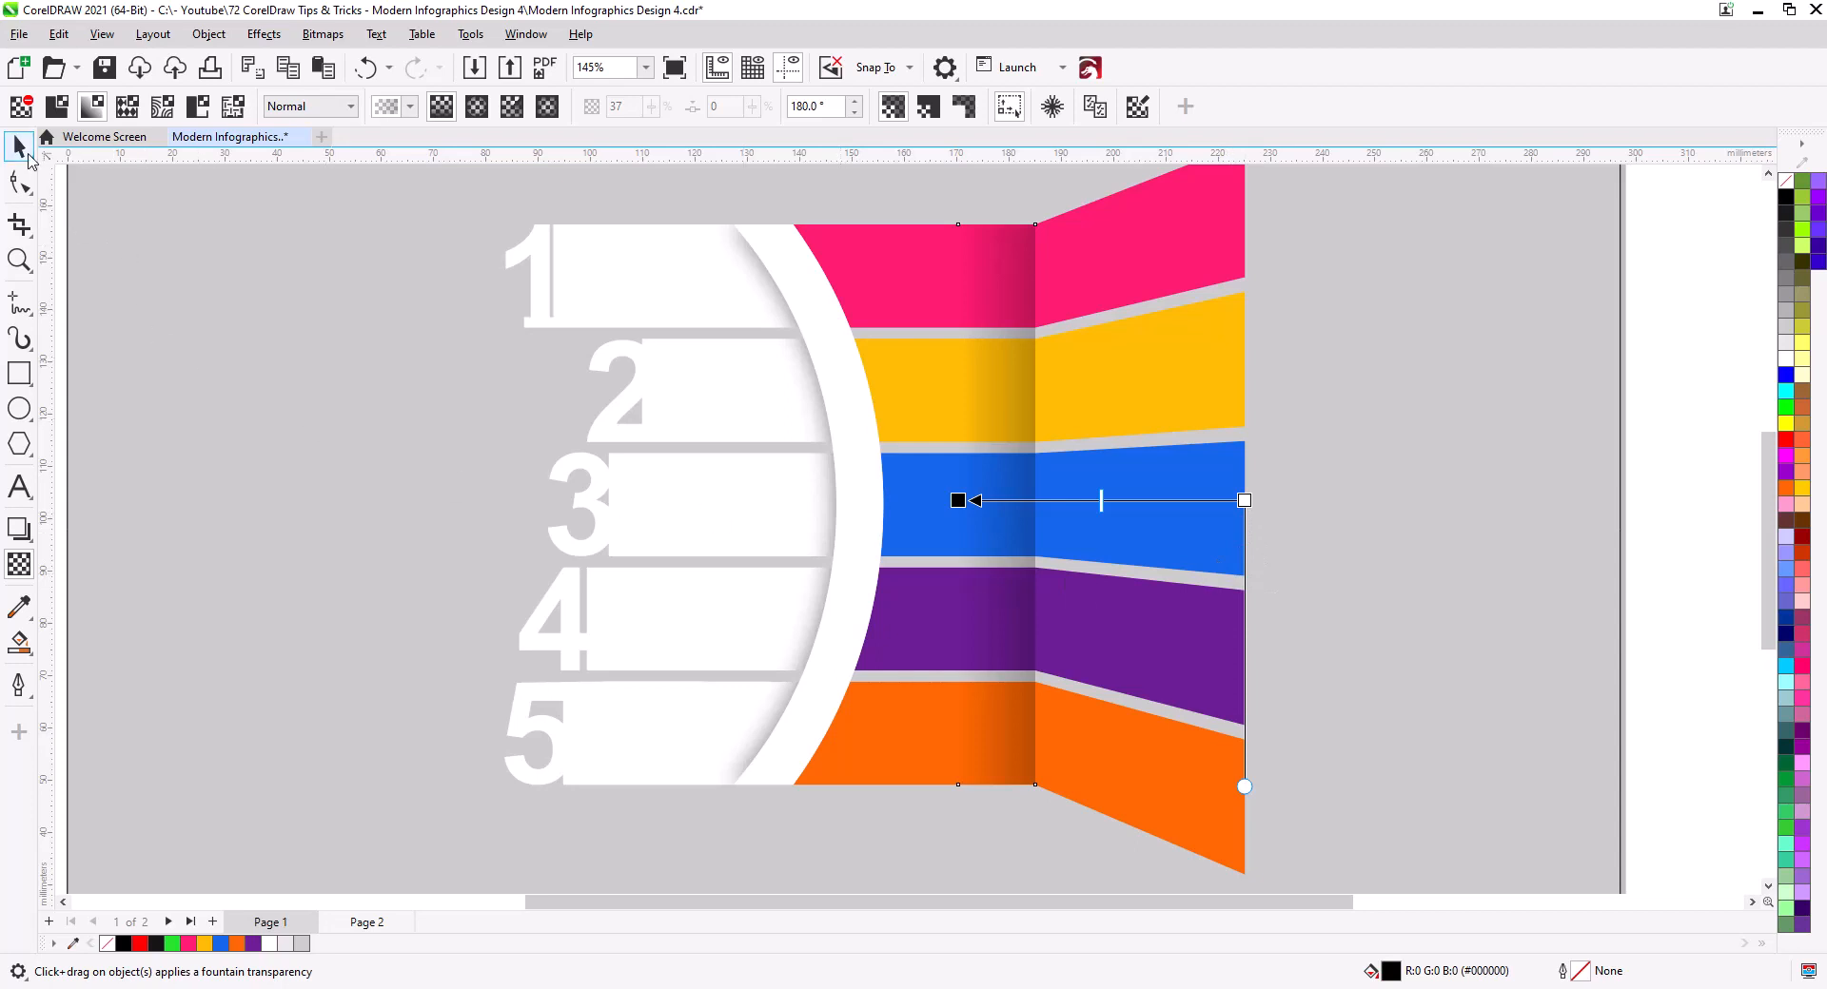
Widen the faded black rectangle toward the curved divider to about 21.5 mm and mirror a copy of it onto the flared ends
left_click(21, 149)
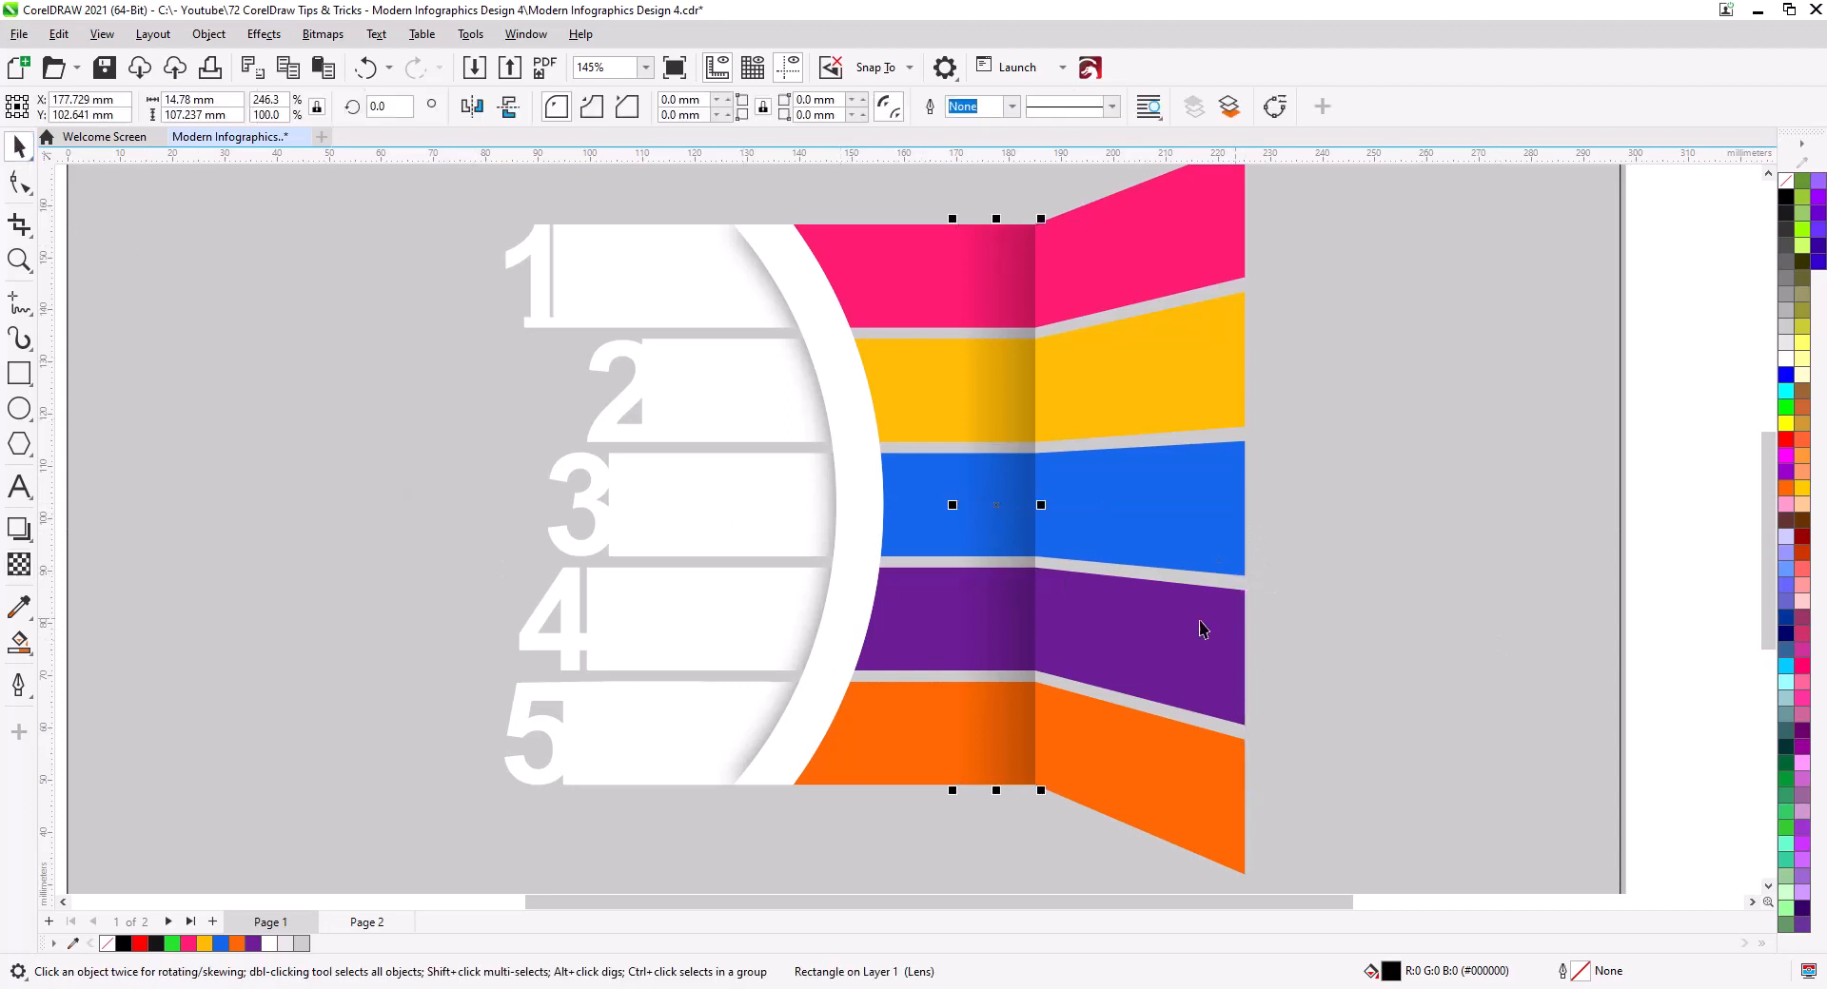
left_click_drag(953, 505, 916, 504)
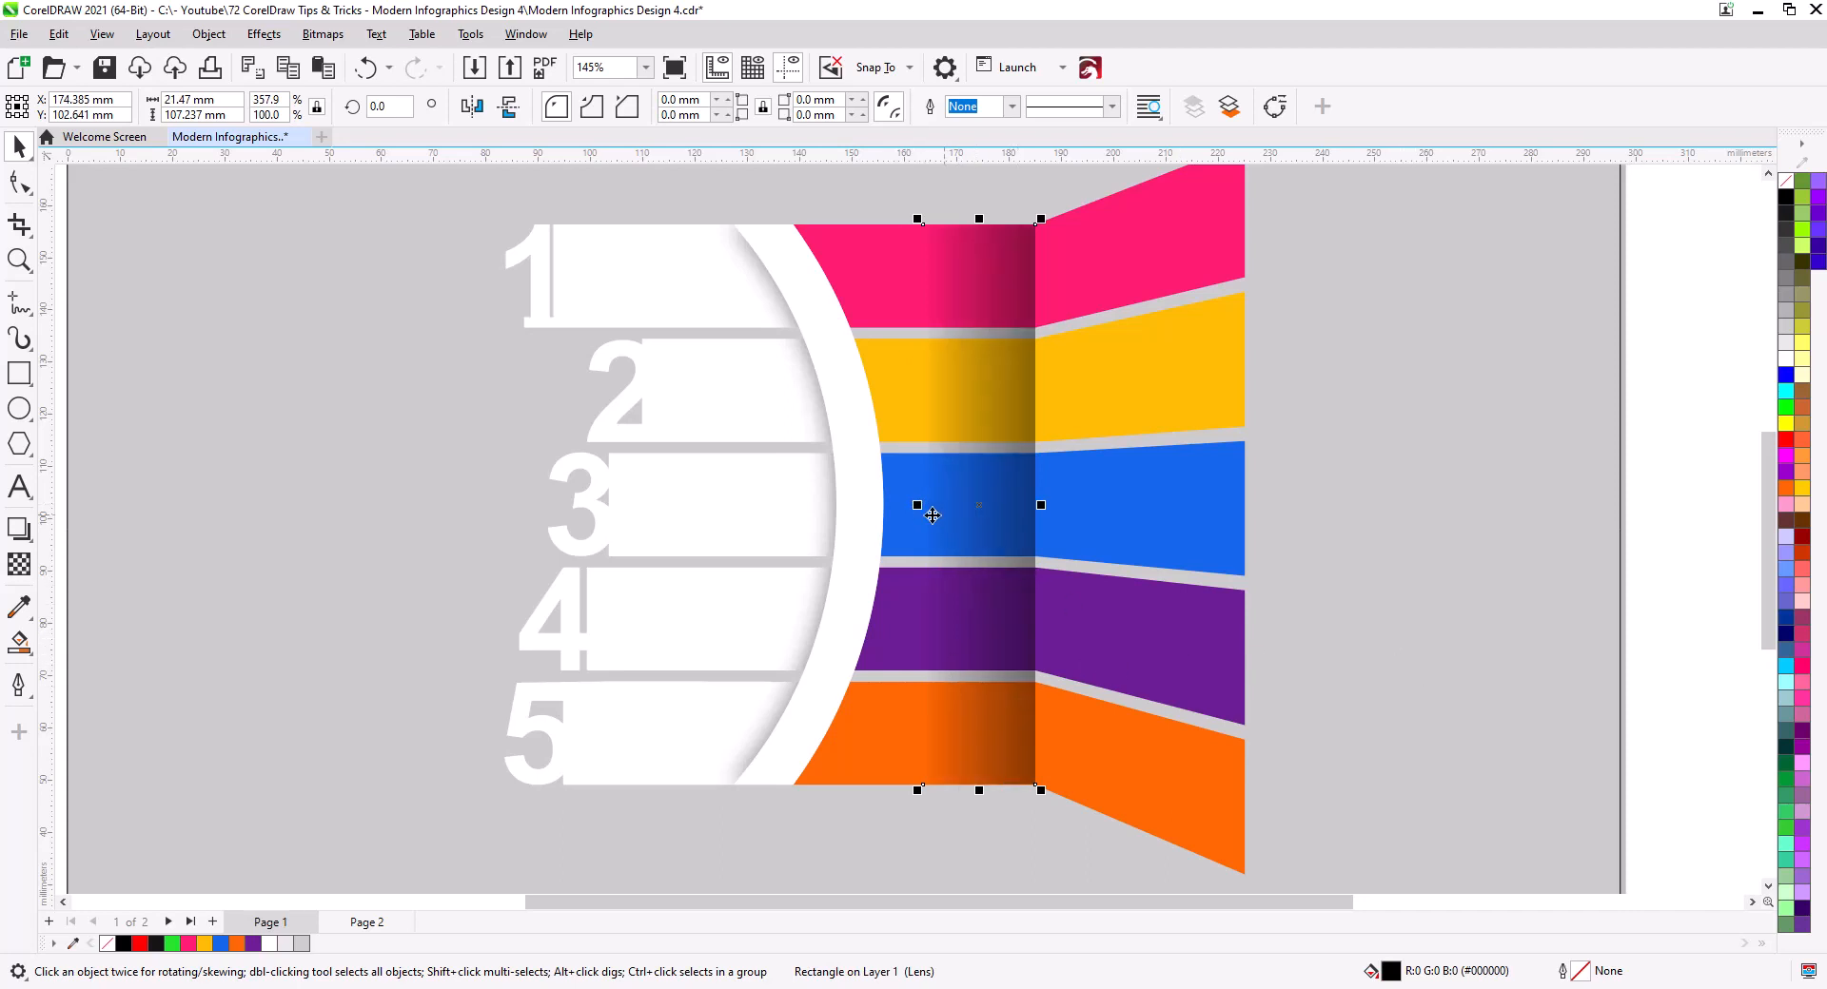
key("Delete")
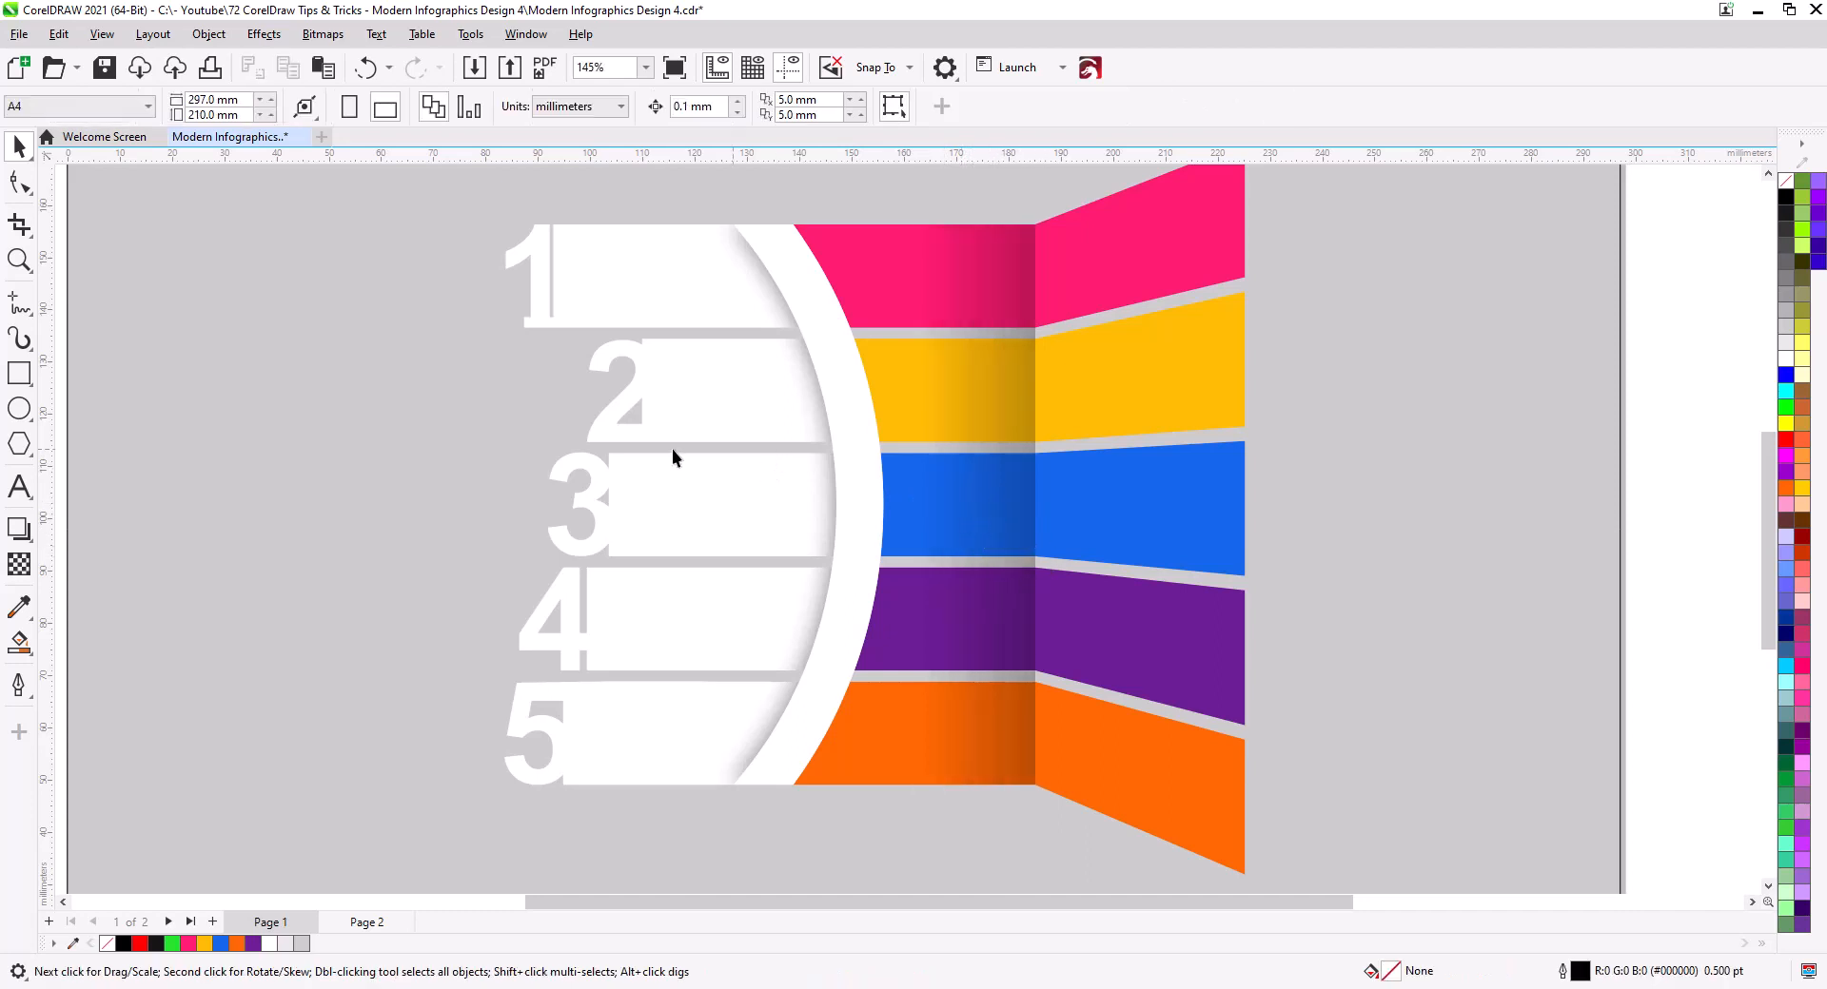
left_click(1007, 537)
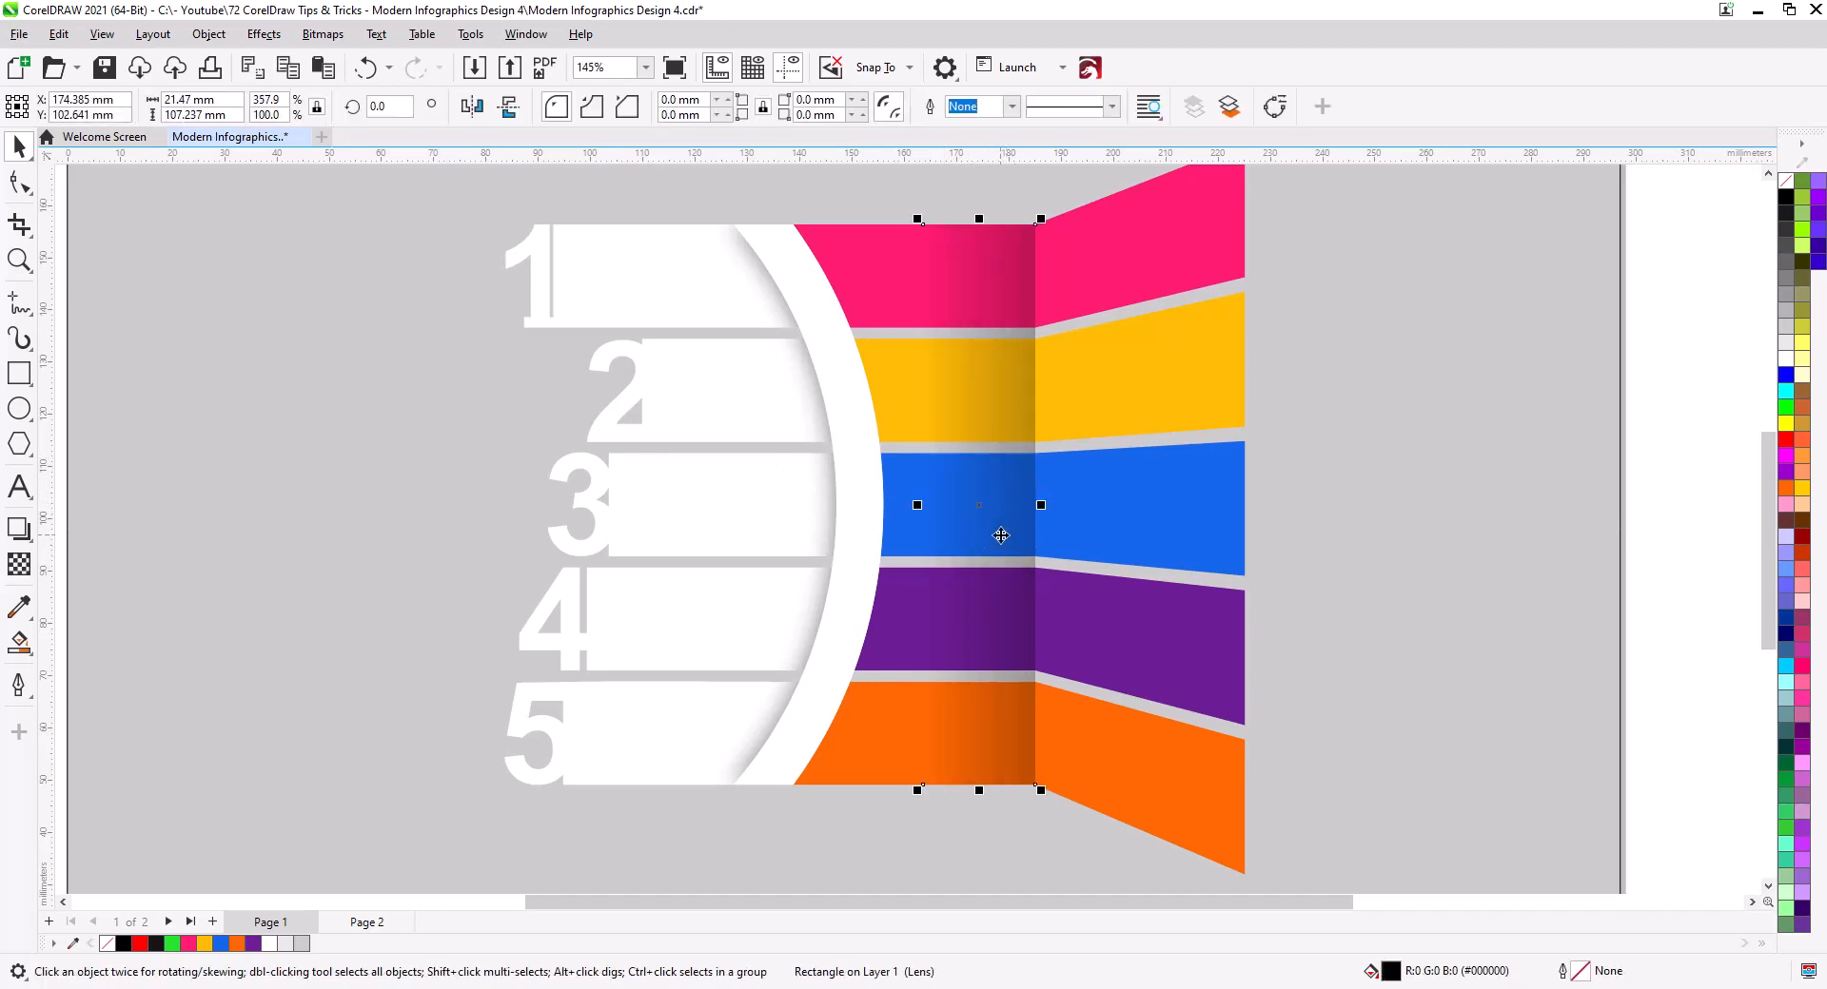
key("KP_Add")
left_click_drag(918, 505, 1164, 506)
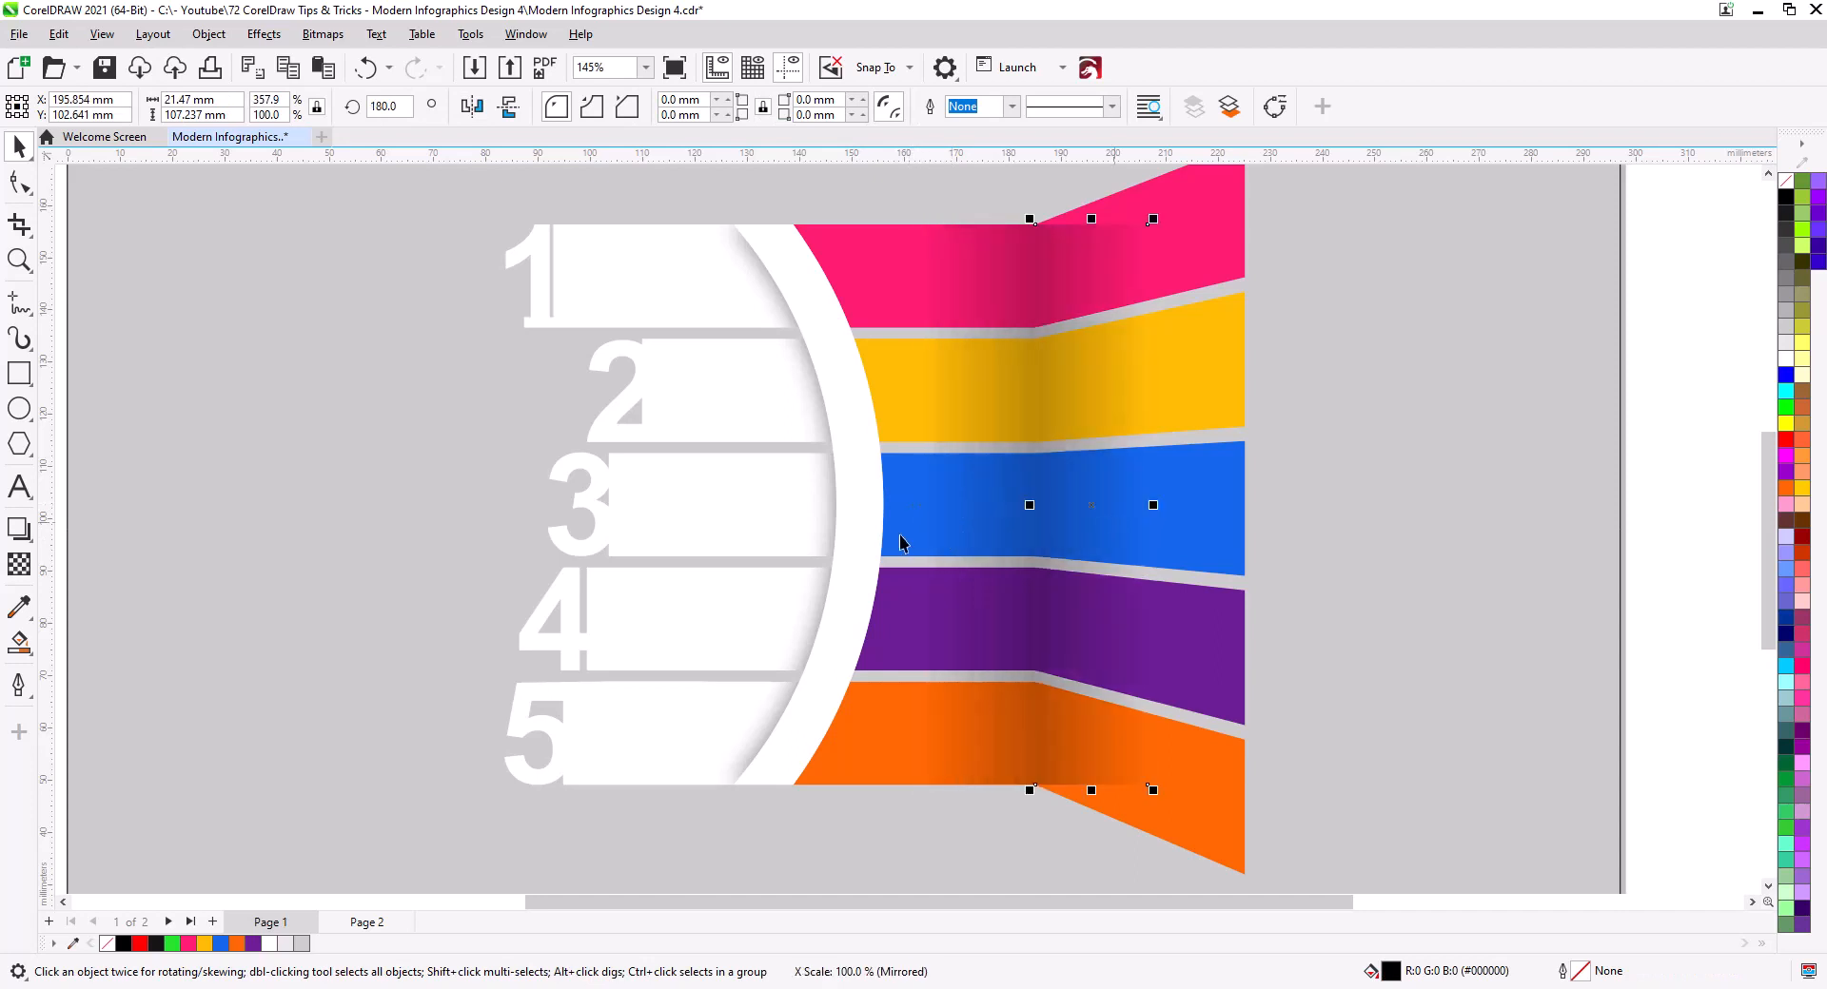
Convert the mirrored shadow rectangle over the flared ends to curves
left_click(19, 182)
left_click(1134, 238)
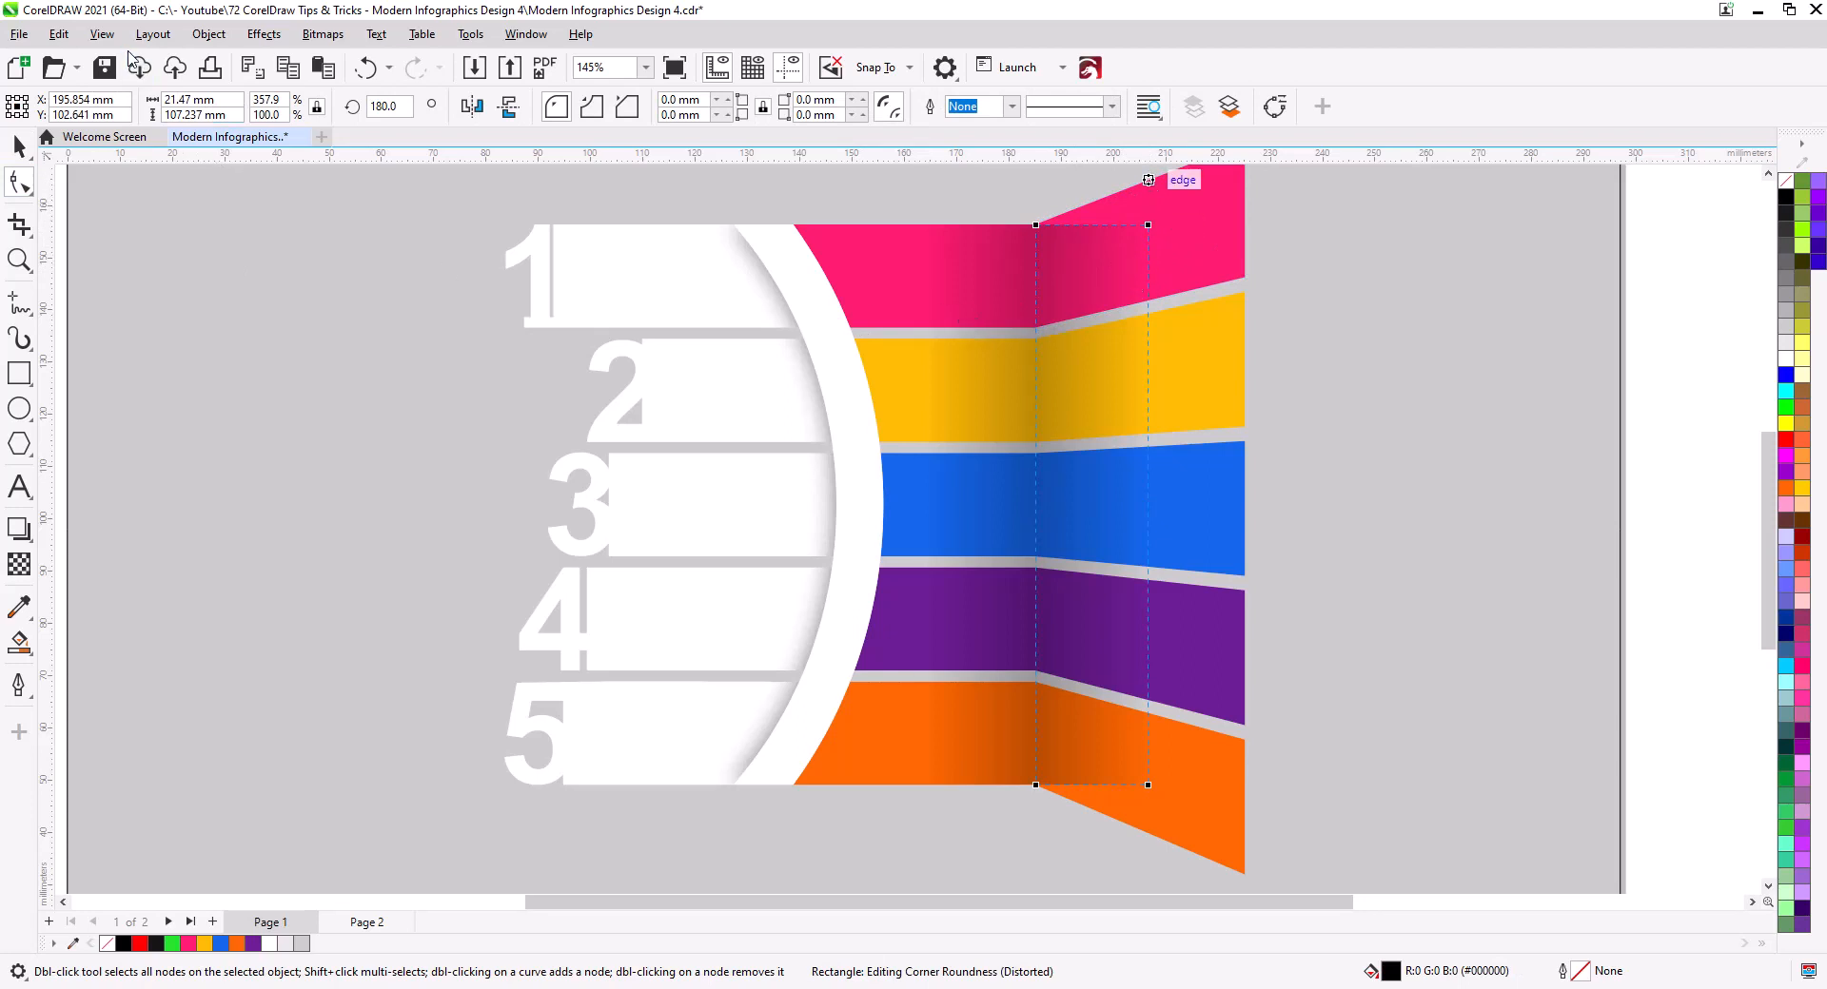
left_click_drag(713, 328, 670, 447)
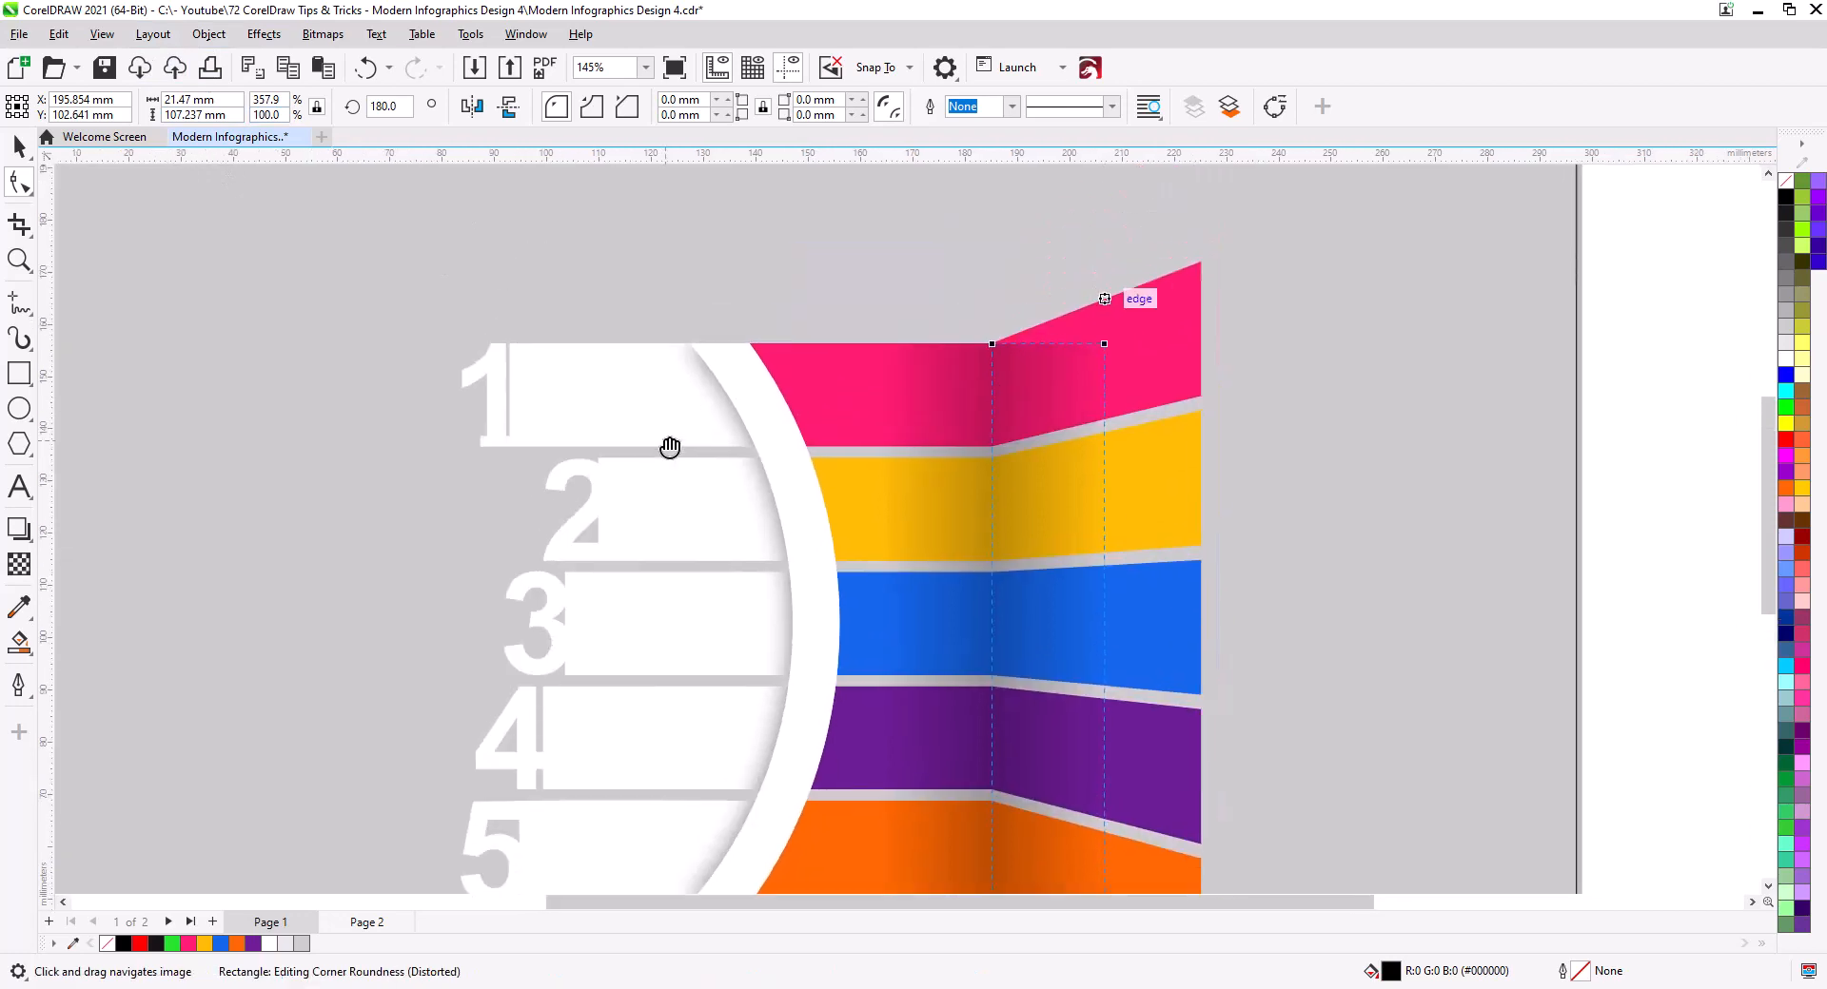
left_click(208, 34)
mouse_move(326, 556)
left_click(571, 557)
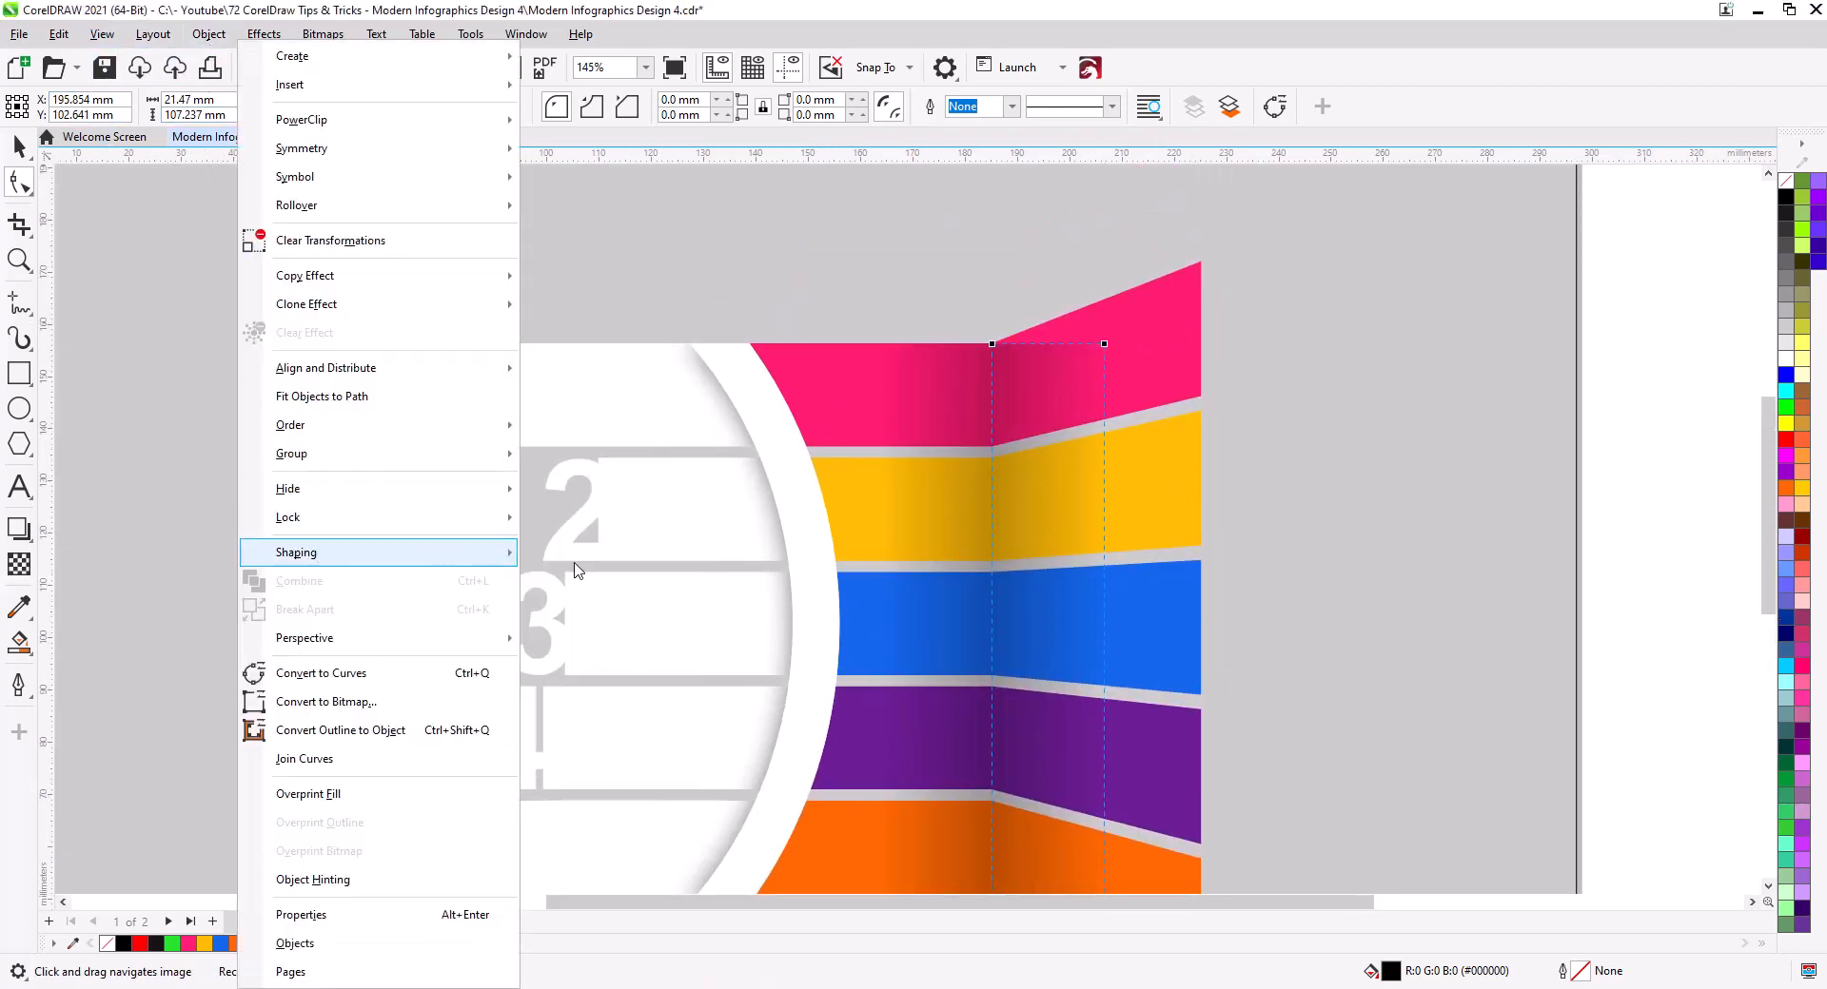
left_click_drag(882, 624, 804, 543)
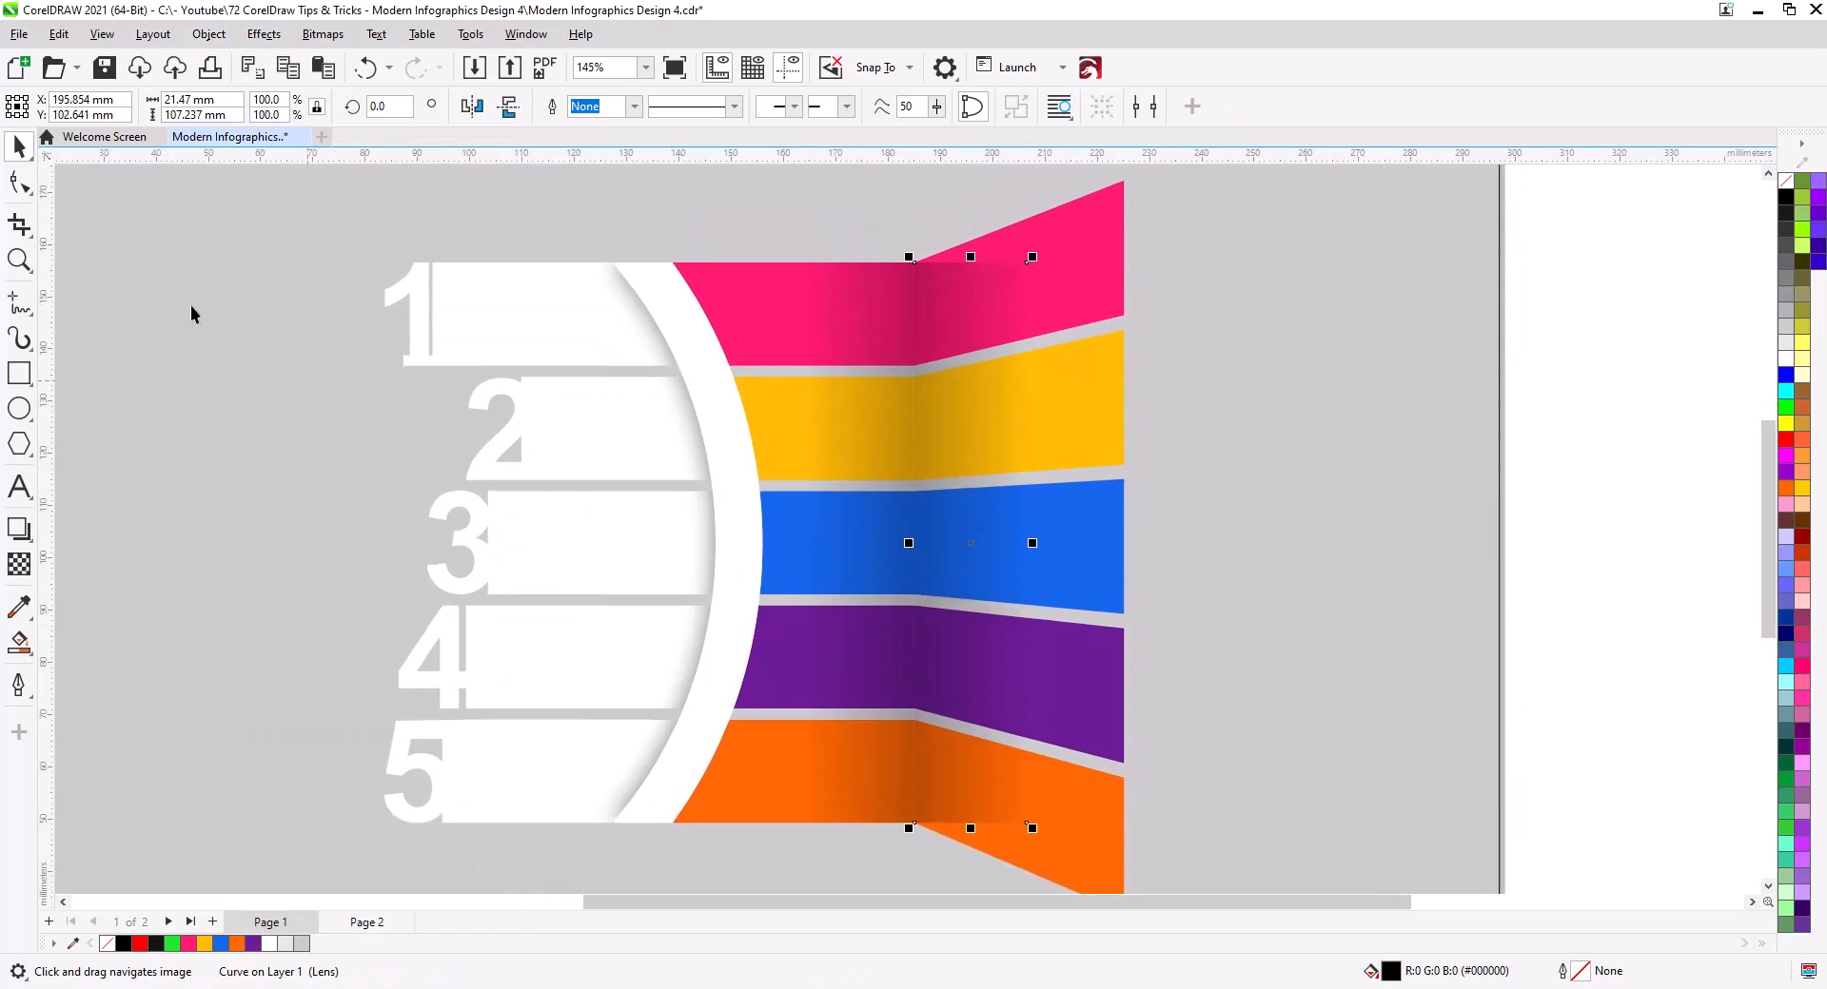
Move the mirrored shadow's outer corner nodes vertically onto the slanted outer edges of the pink and orange flared ends
left_click(33, 187)
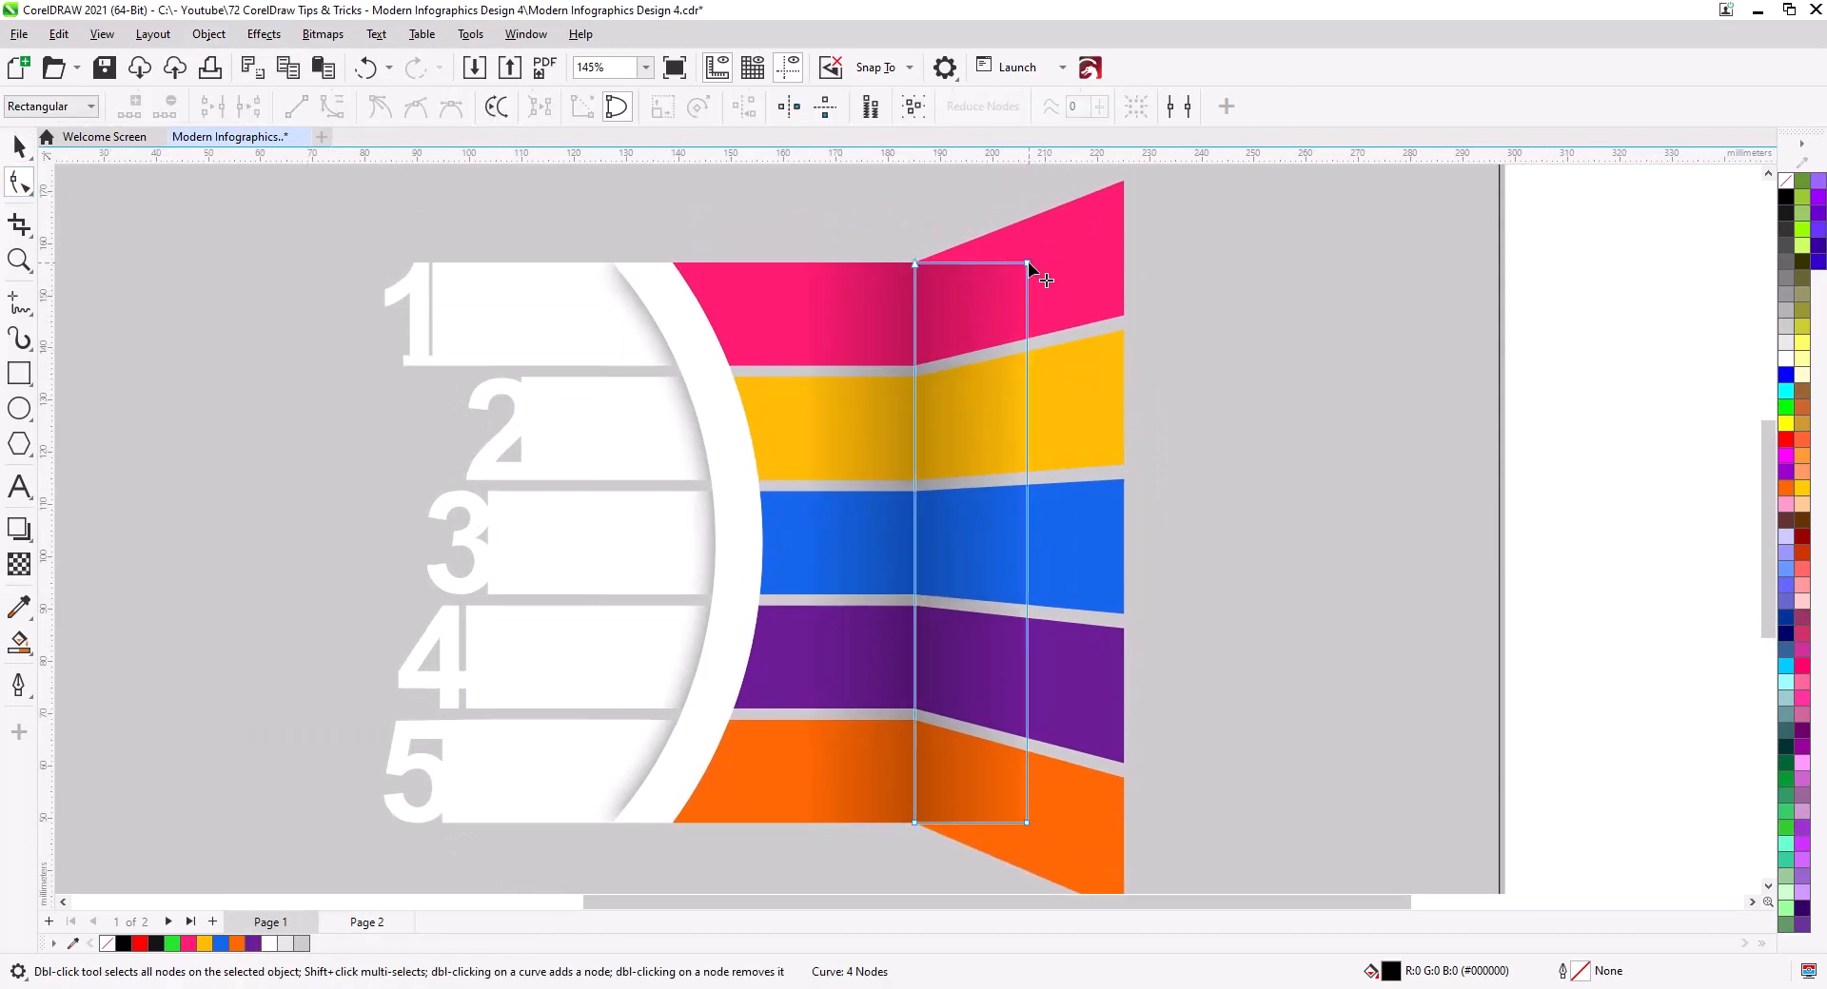
left_click_drag(1026, 262, 1028, 219)
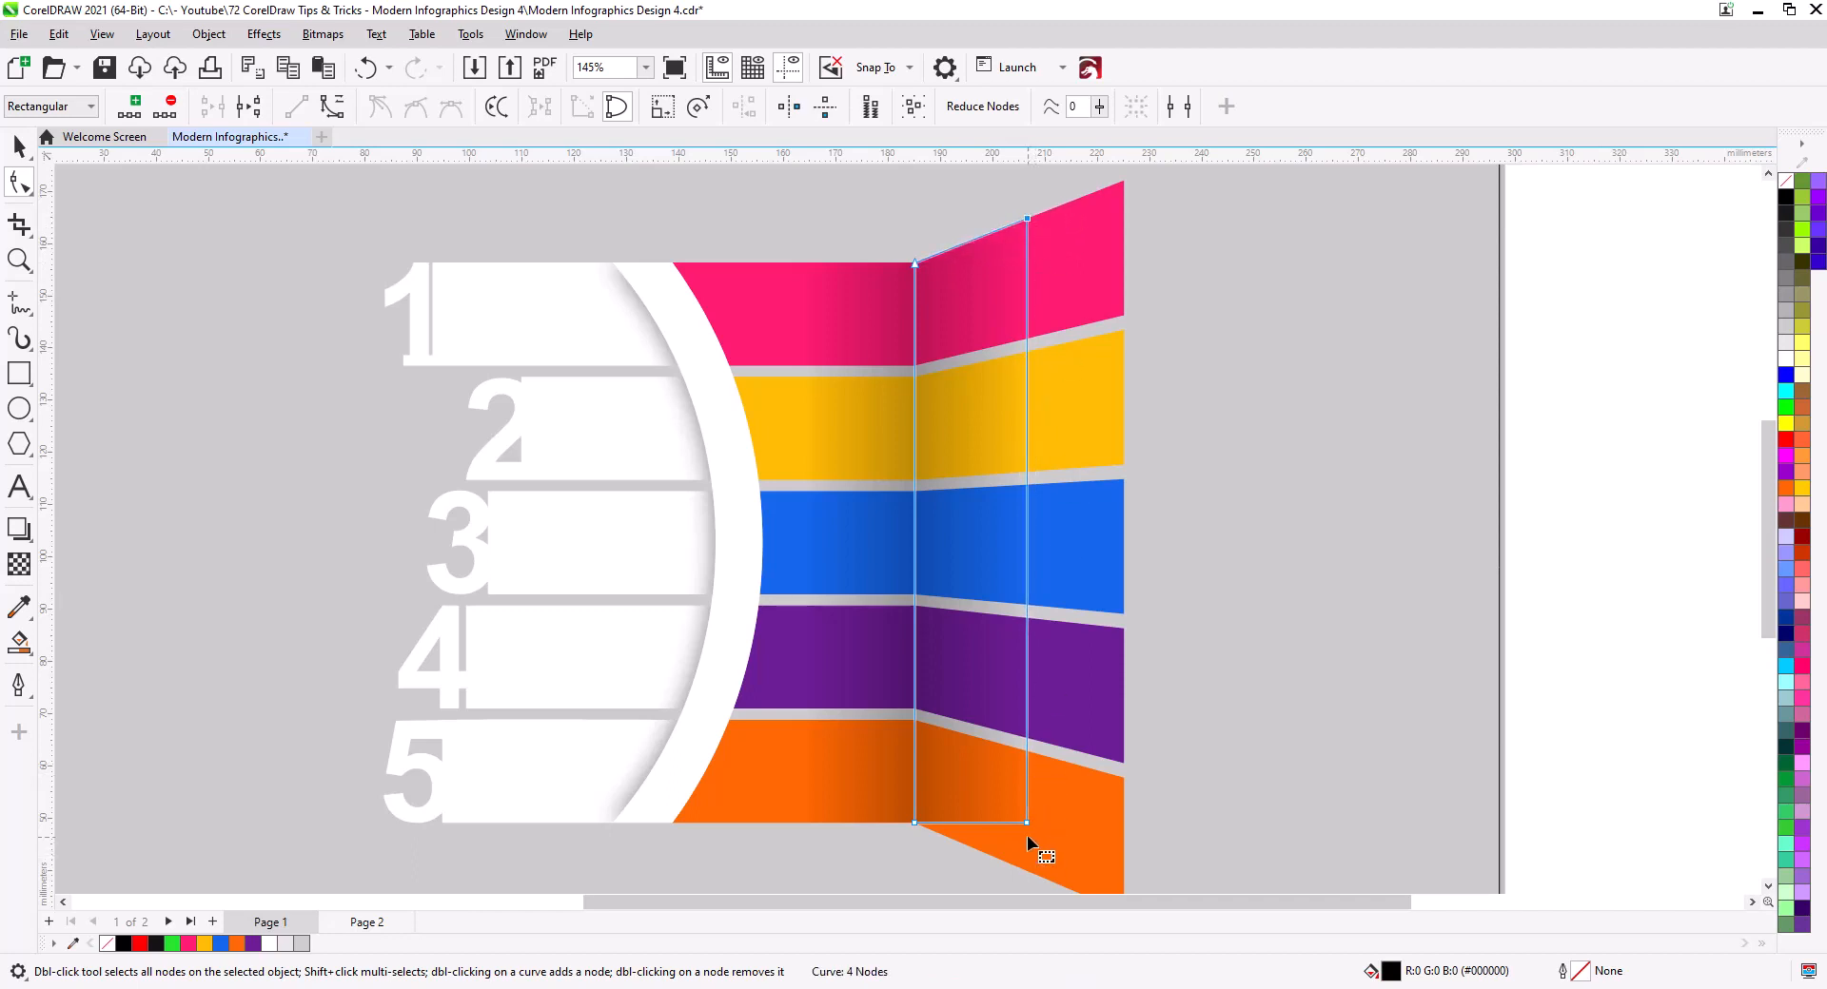
left_click_drag(1027, 824, 1035, 876)
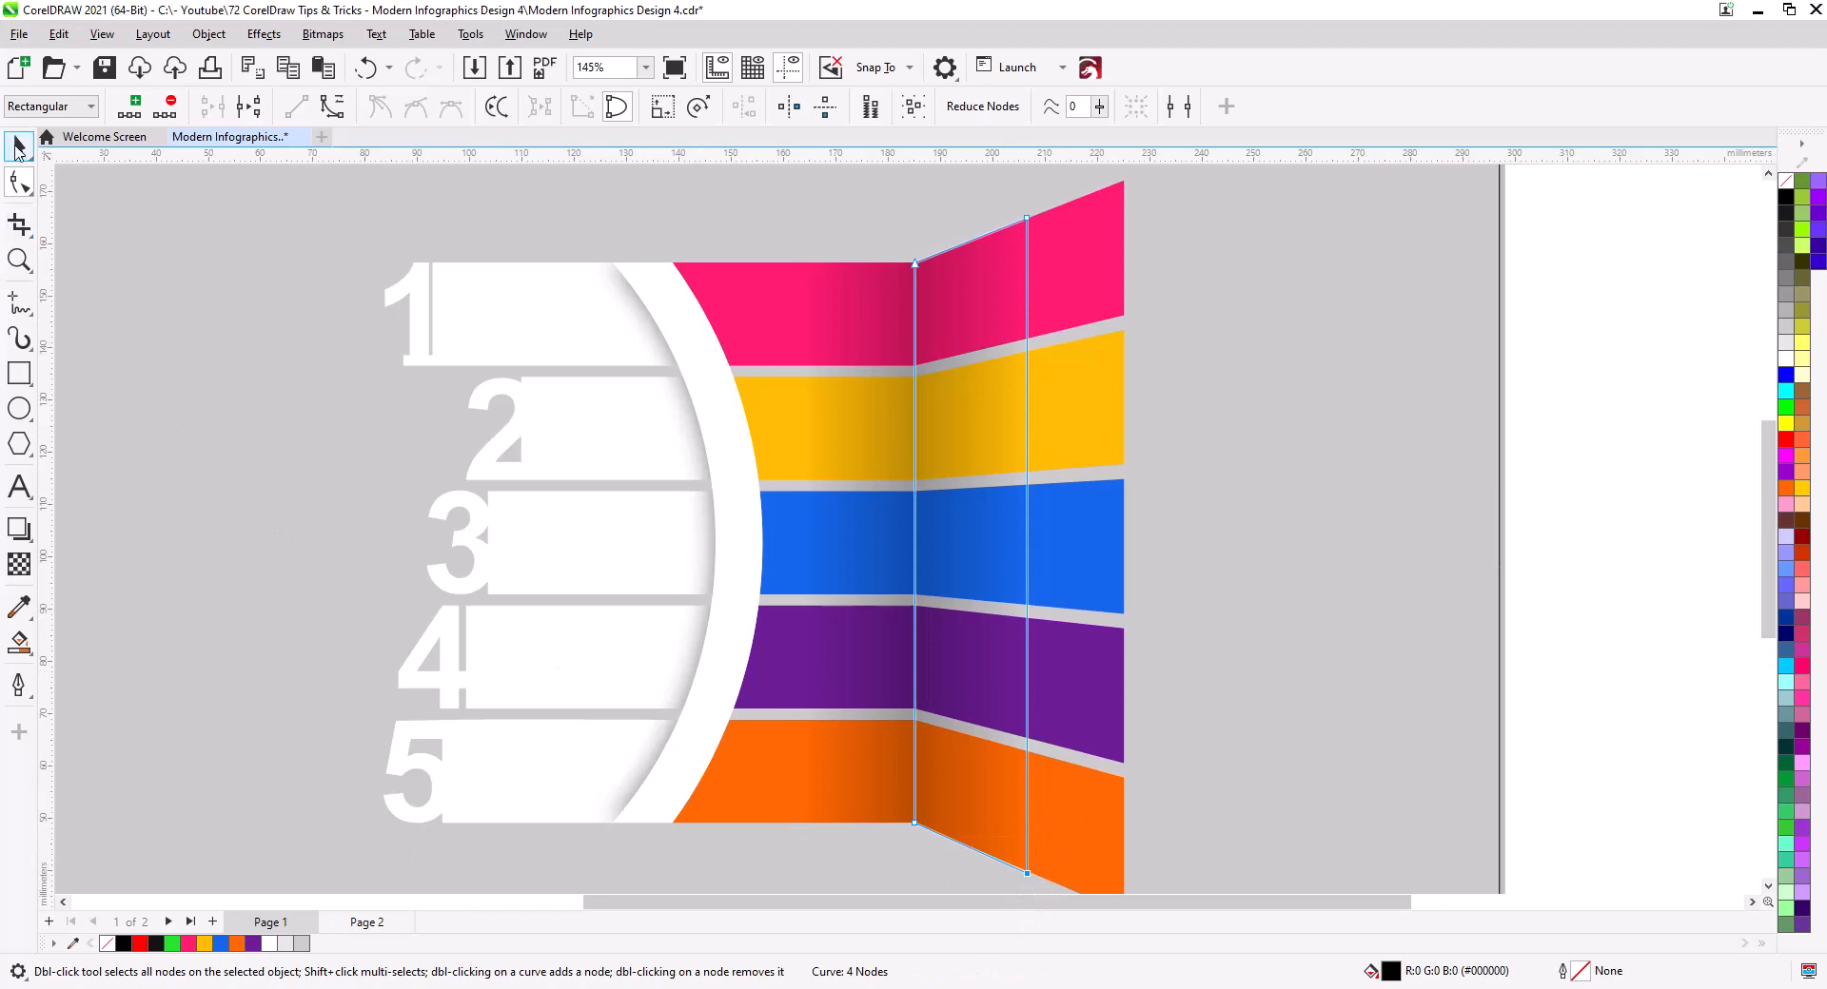
left_click(17, 148)
left_click(1196, 609)
scroll(1014, 561, "down", 3)
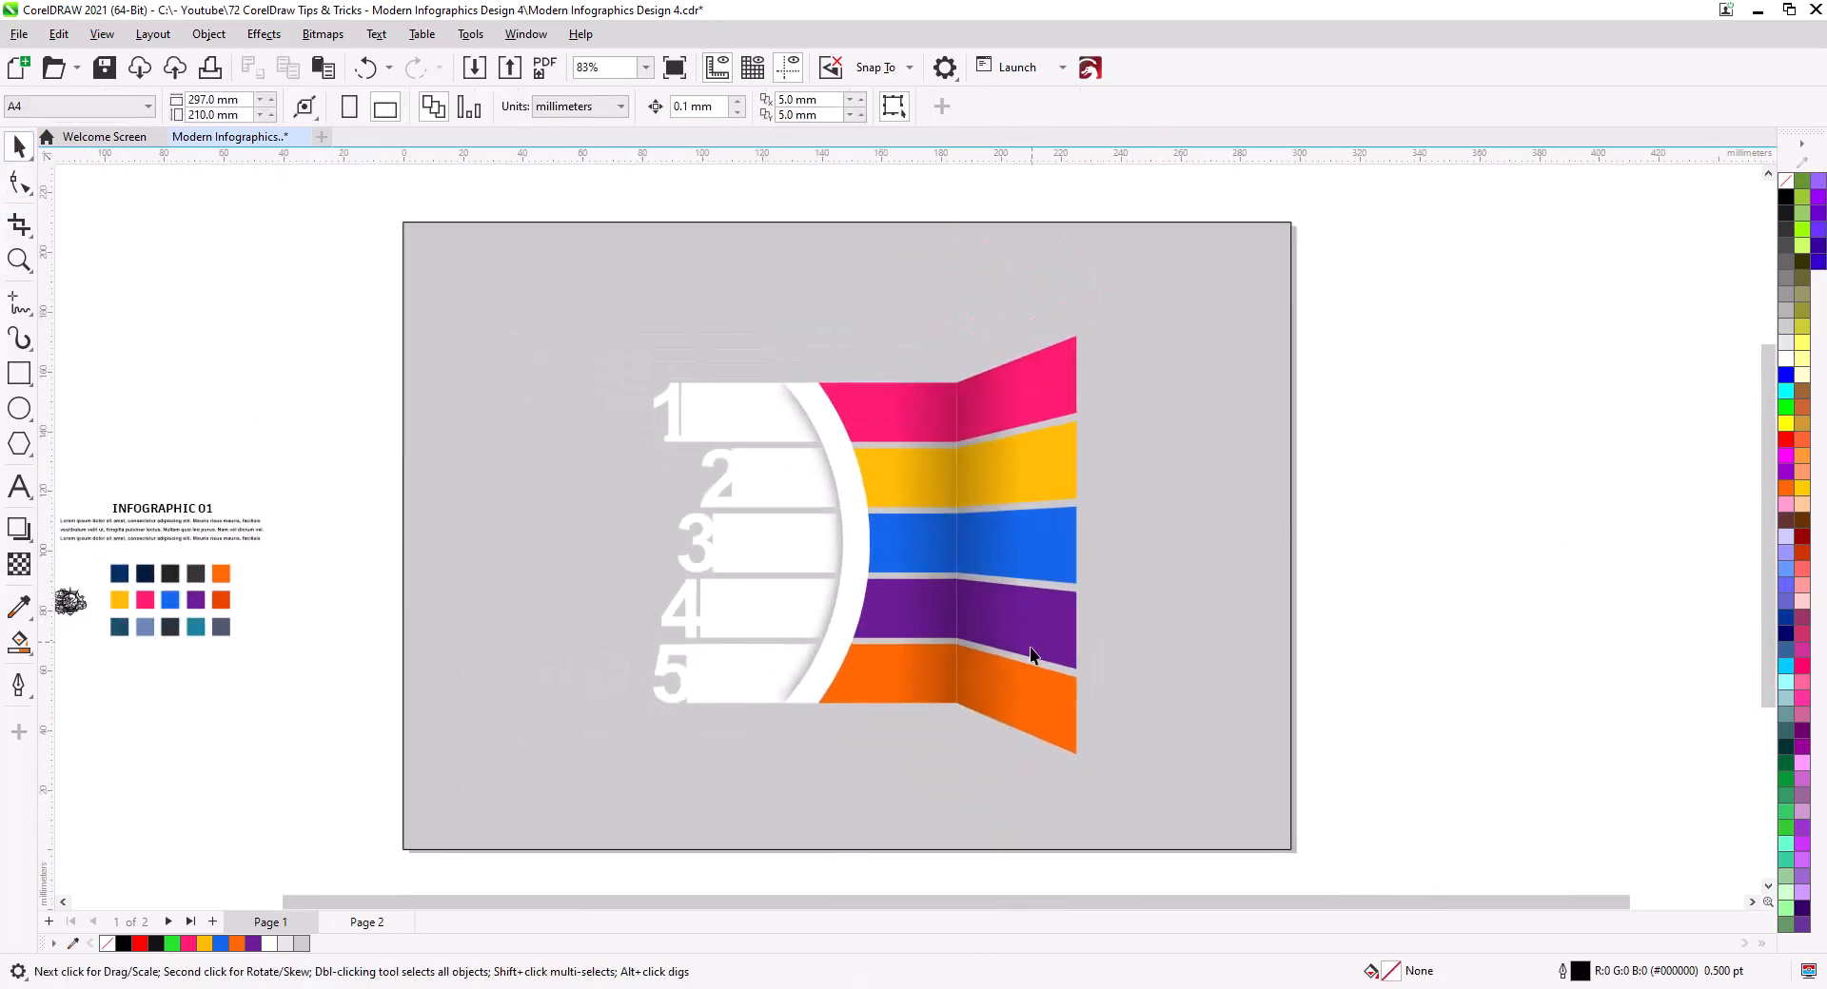
Group all the infographic's shapes, including the numbered segments, coloured bars and shadows
left_click_drag(1030, 654, 1269, 730)
scroll(1131, 622, "up", 2)
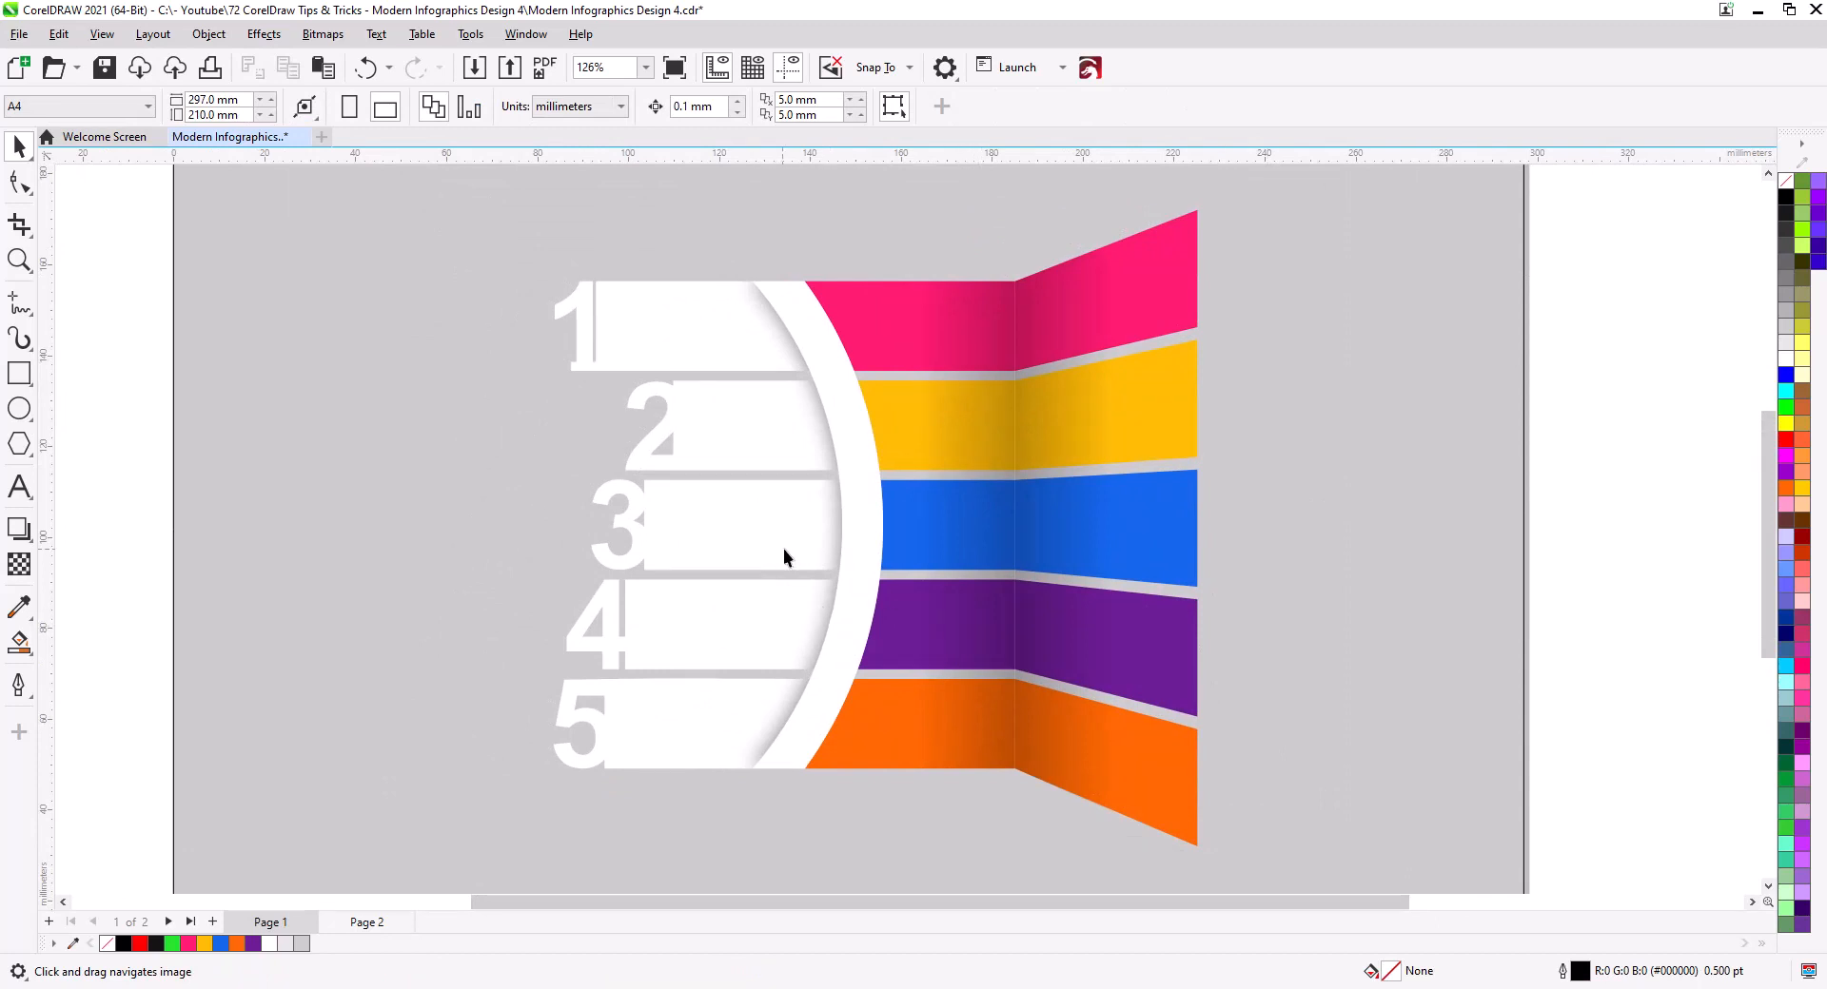
scroll(833, 558, "down", 2)
left_click_drag(556, 348, 555, 340)
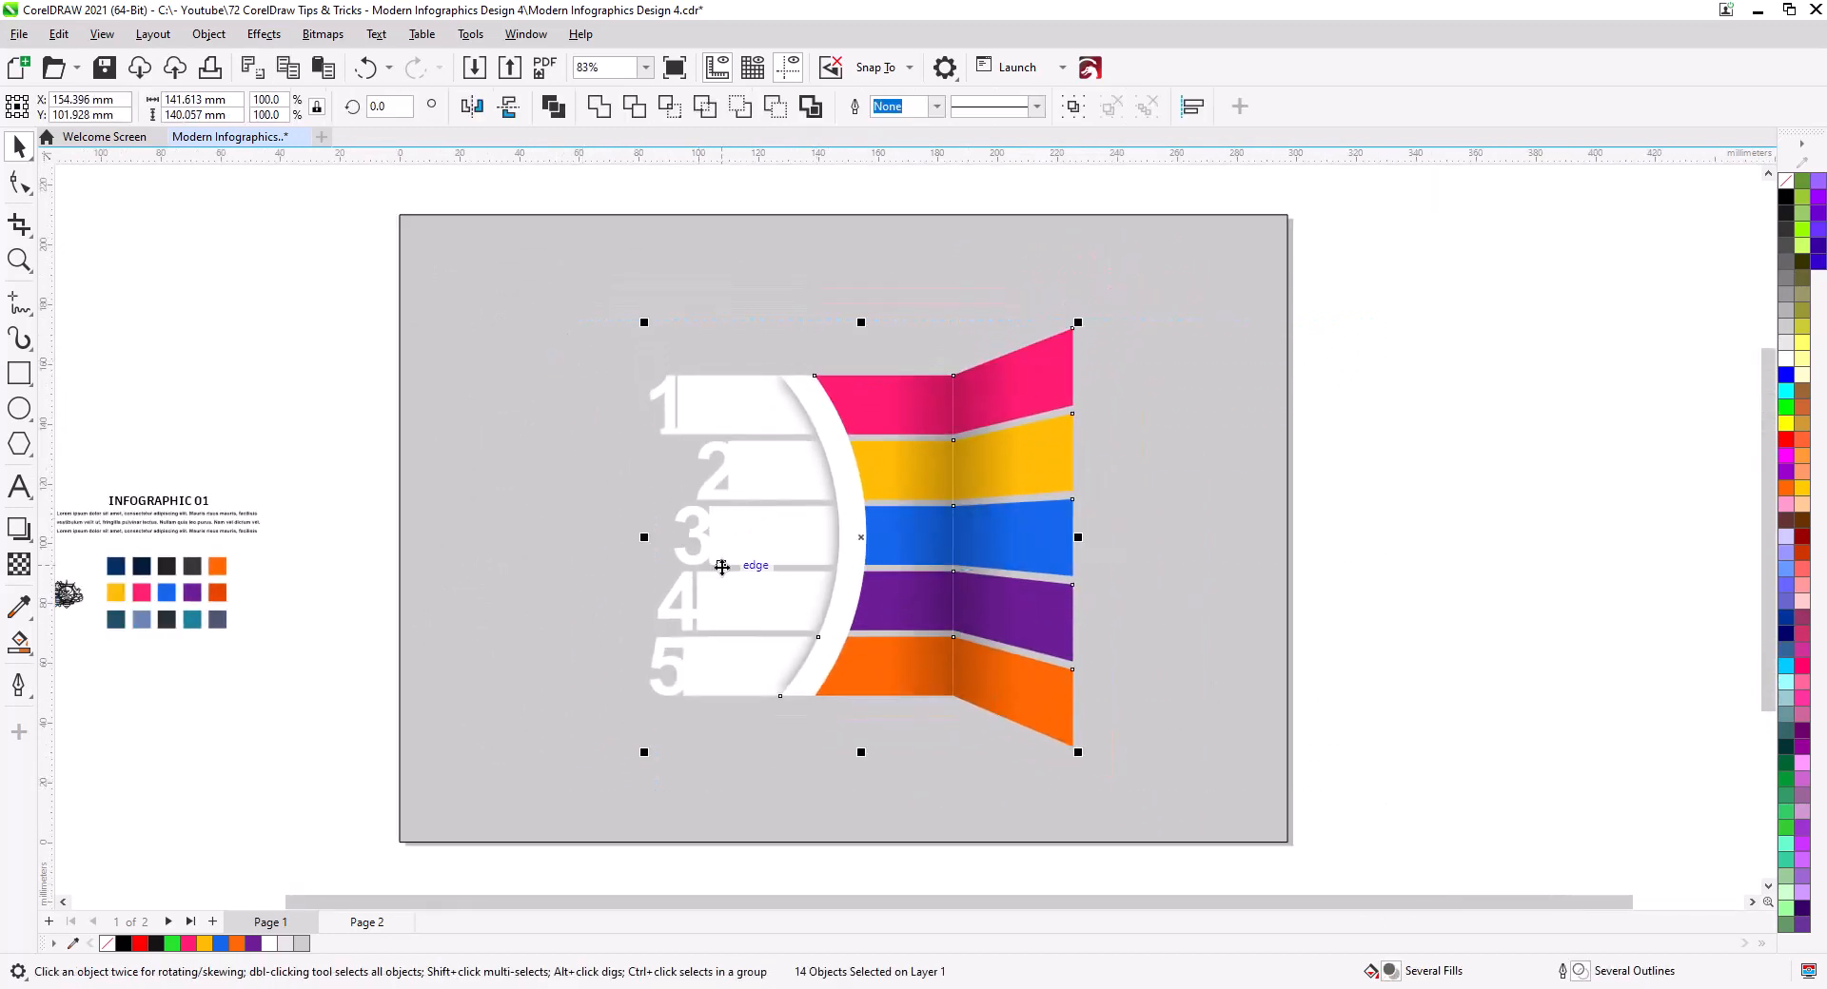
key("ctrl+g")
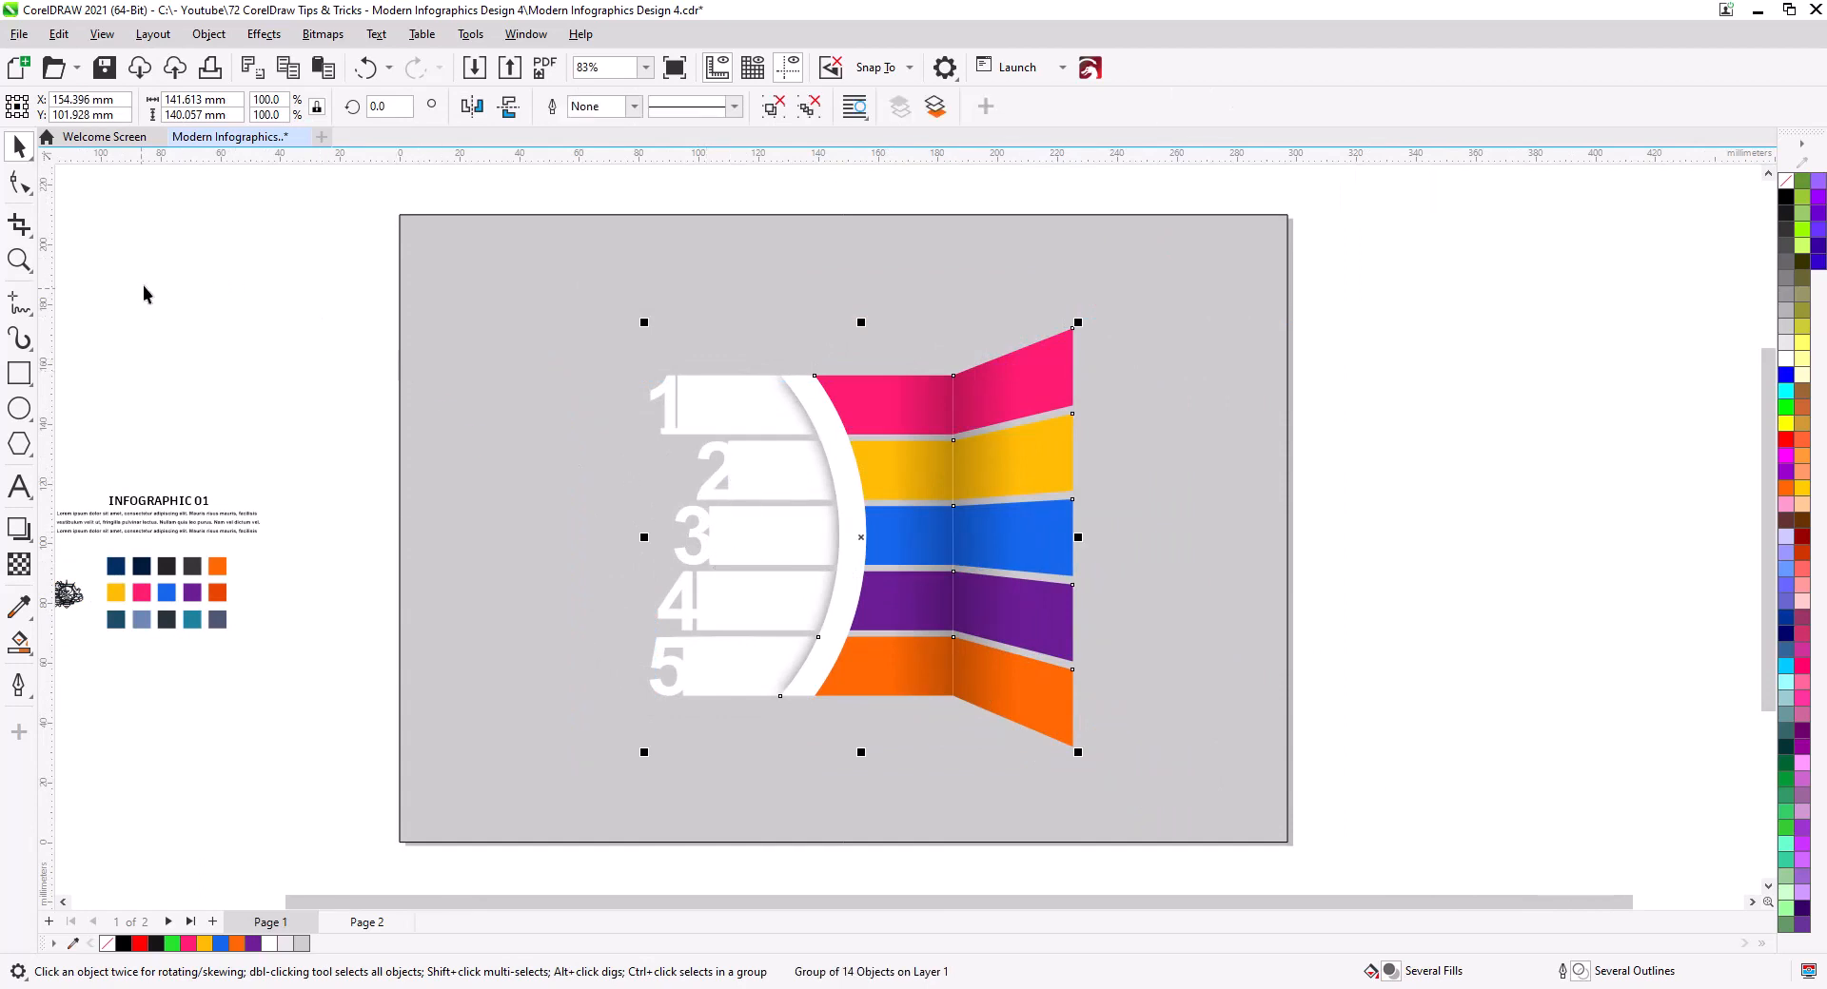
Add a black drop shadow to the grouped infographic, offset about 2.6 mm and -4.0 mm, with opacity 37 and feathering 15
left_click(17, 533)
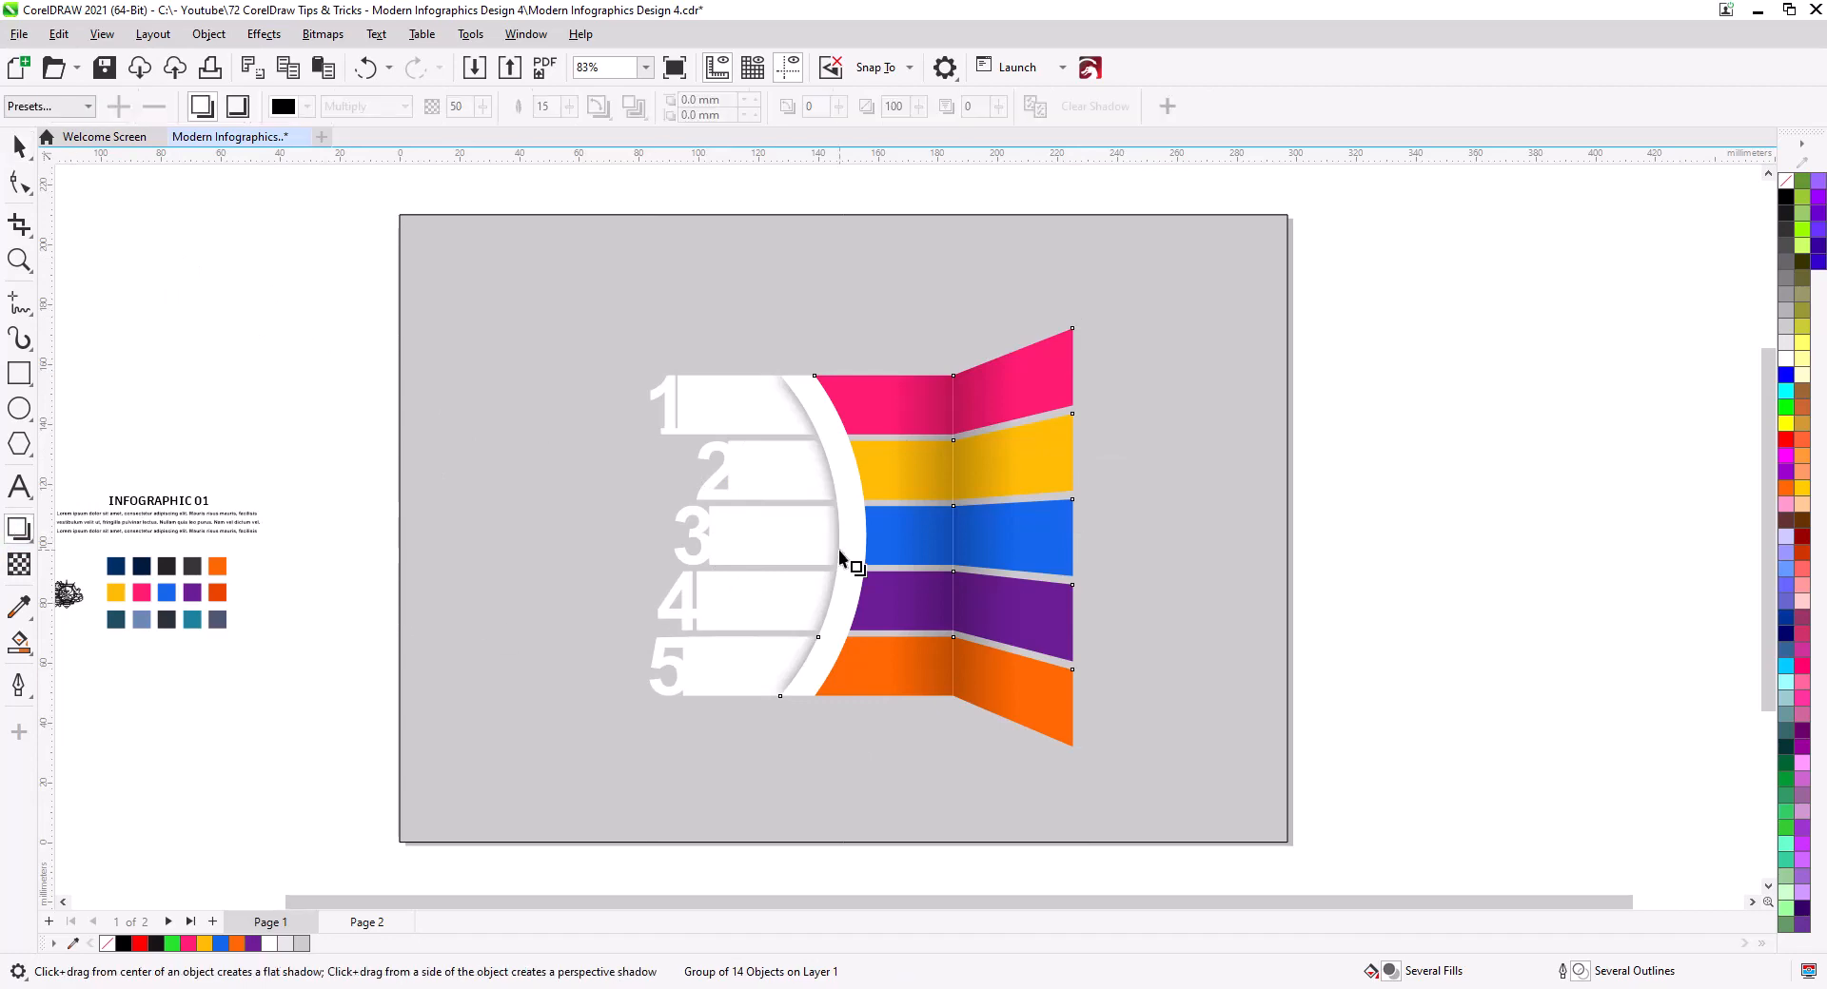
left_click_drag(844, 501, 1006, 761)
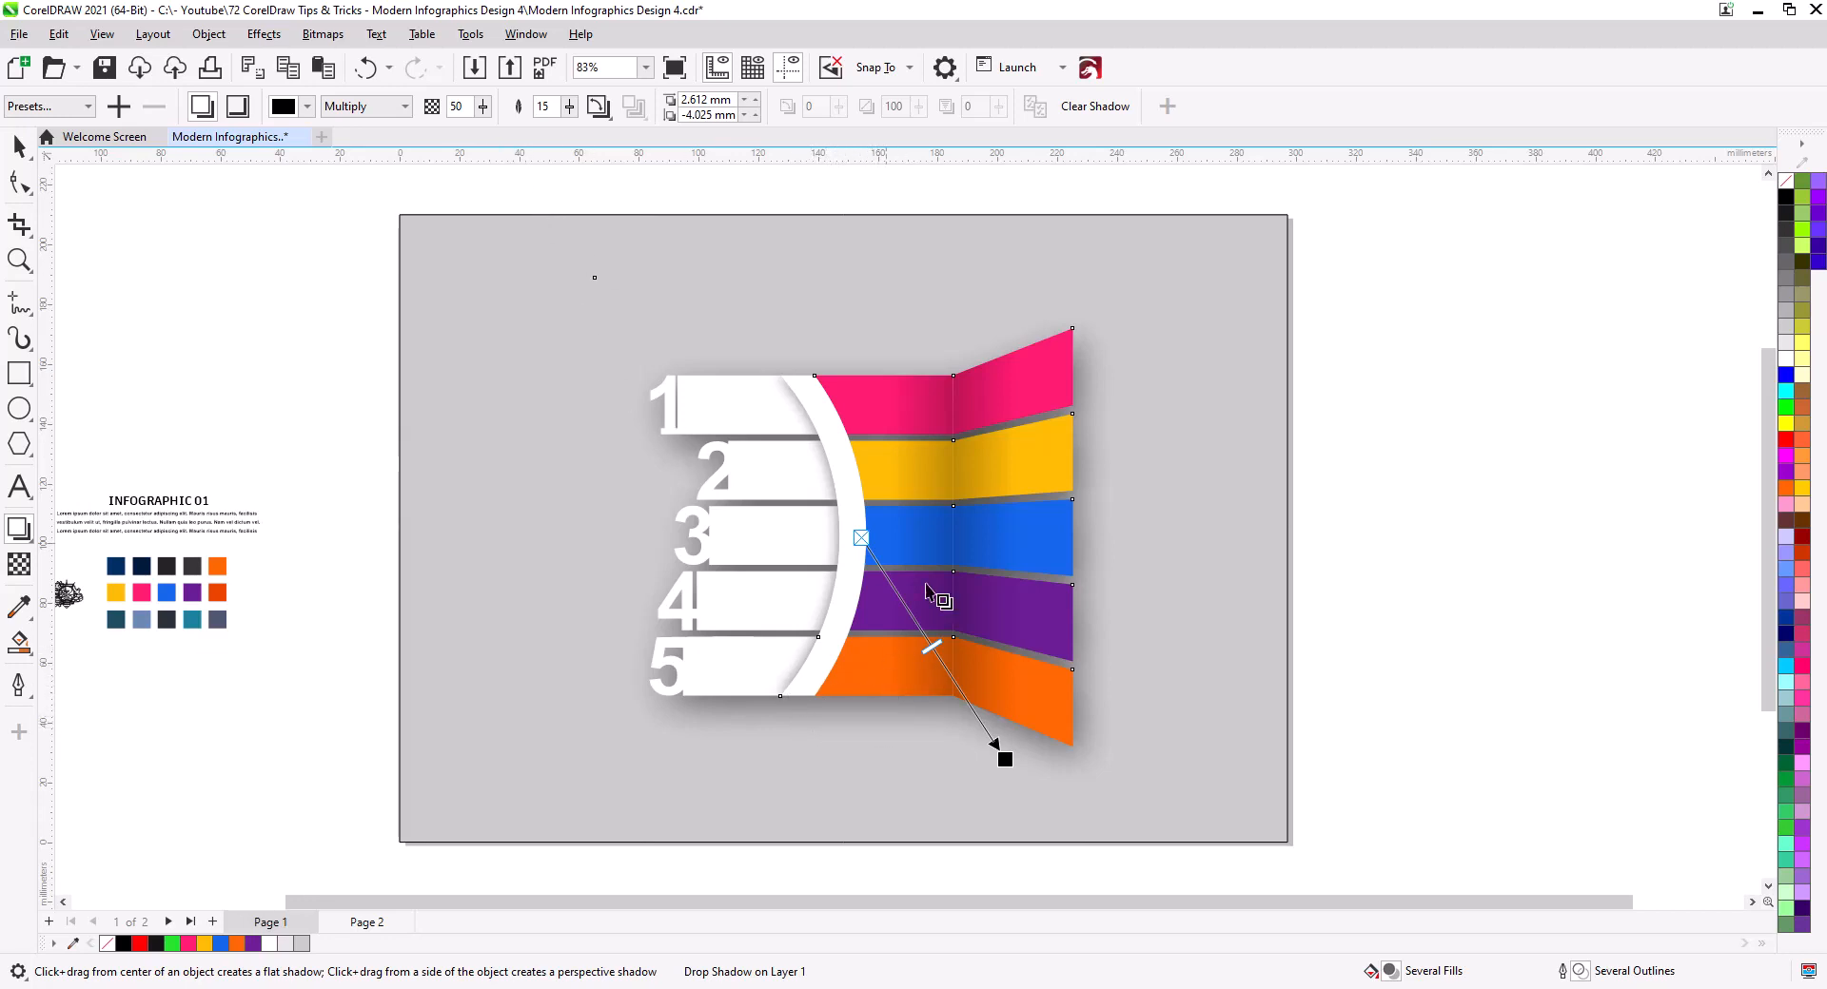
left_click_drag(920, 625, 914, 628)
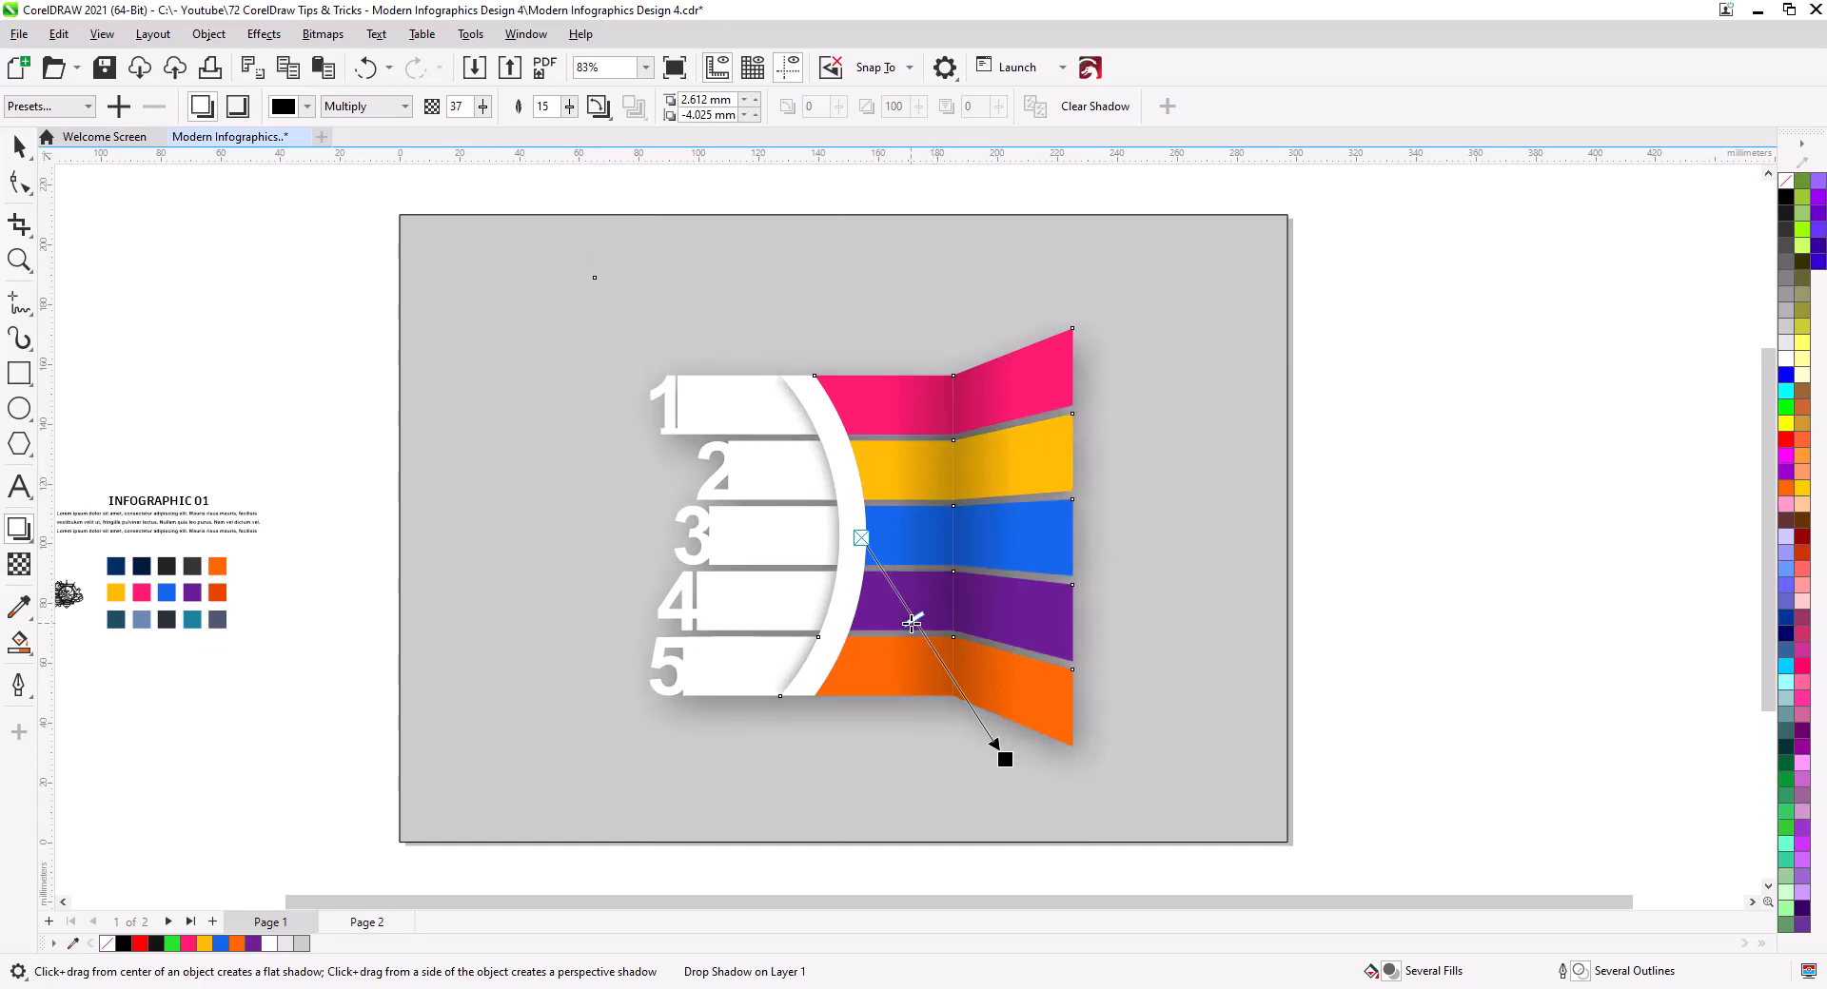
left_click(17, 149)
left_click(1323, 677)
Widen the grouped infographic from its centre to about 168.7 mm and centre it on the page
left_click_drag(1384, 767, 618, 532)
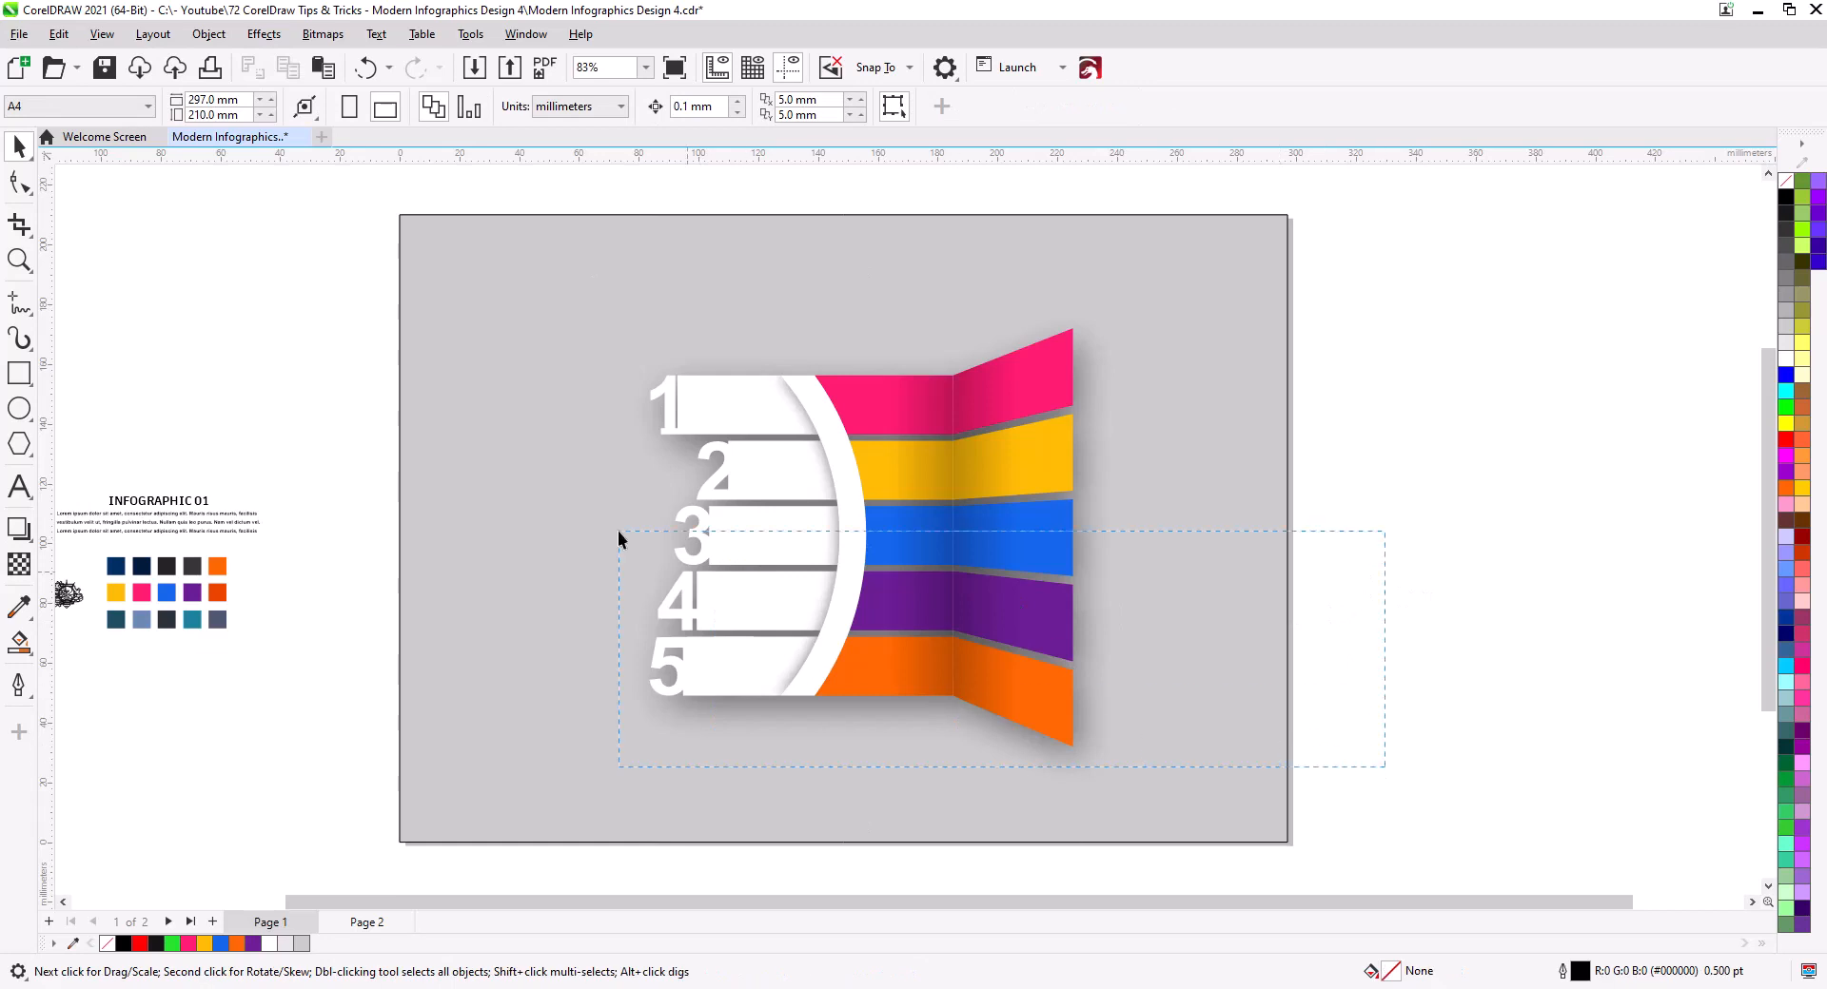
left_click_drag(429, 266, 429, 265)
left_click_drag(1080, 536, 1119, 538)
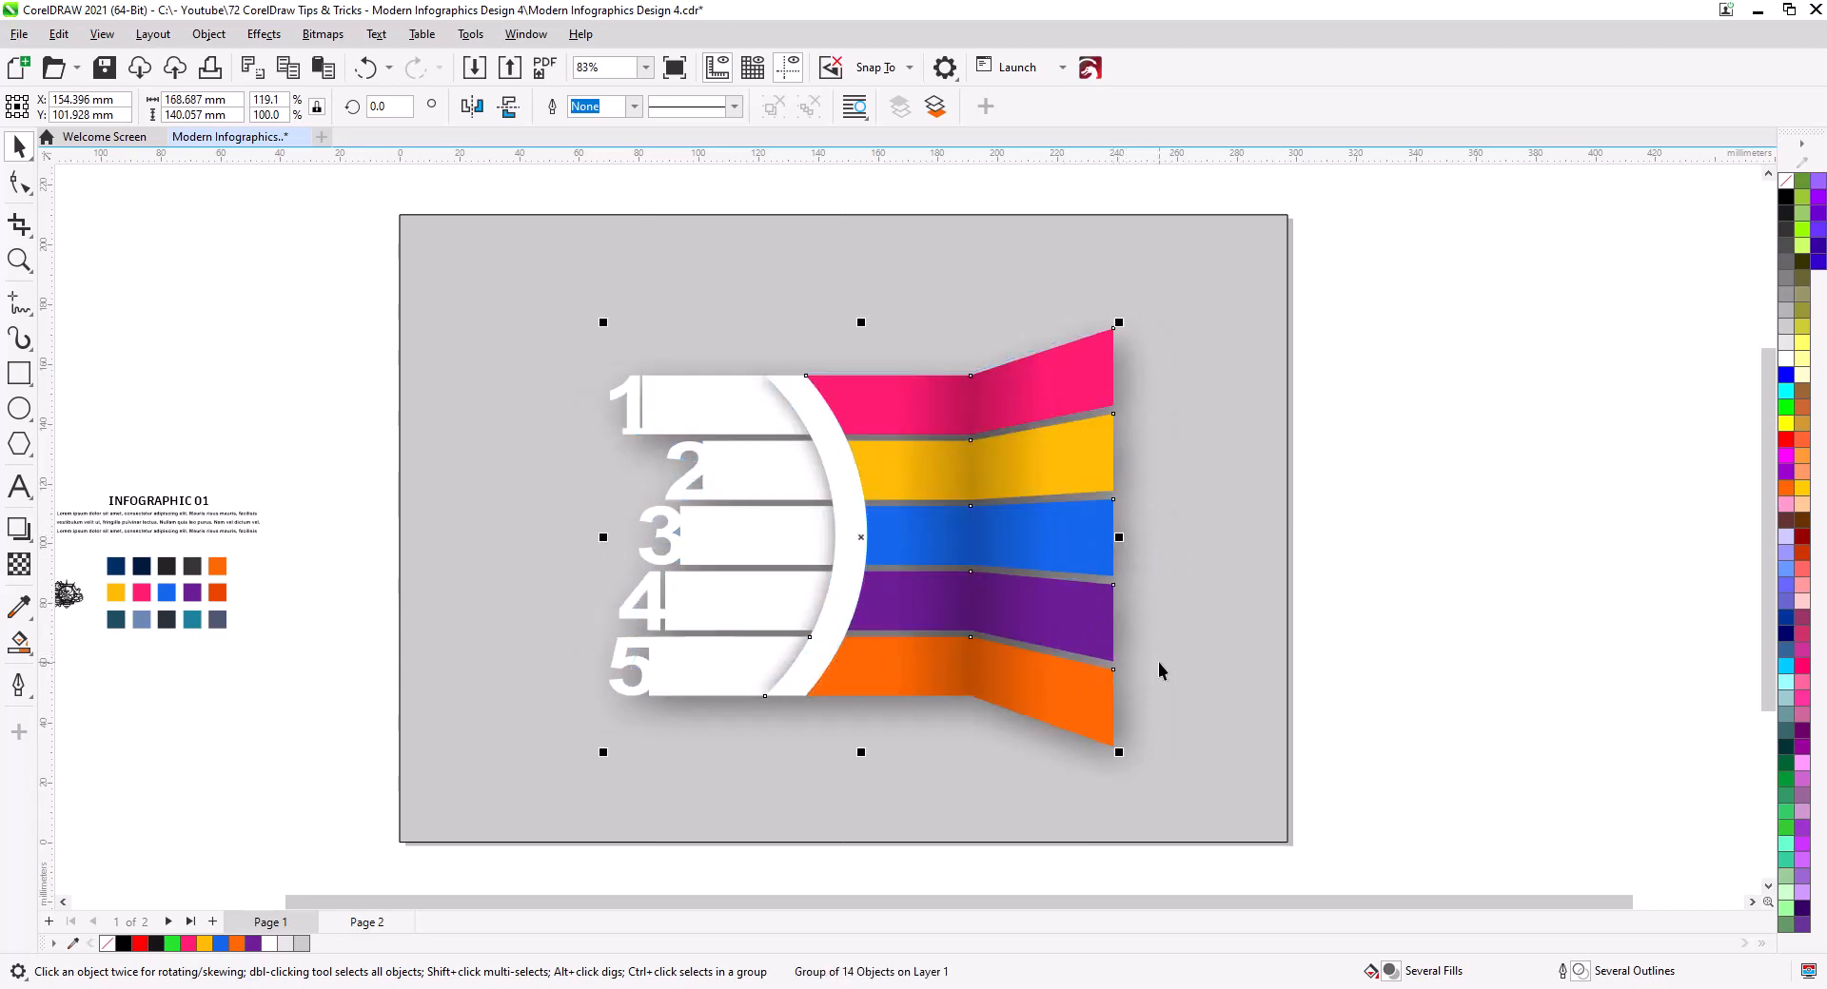
key("p")
left_click(1418, 615)
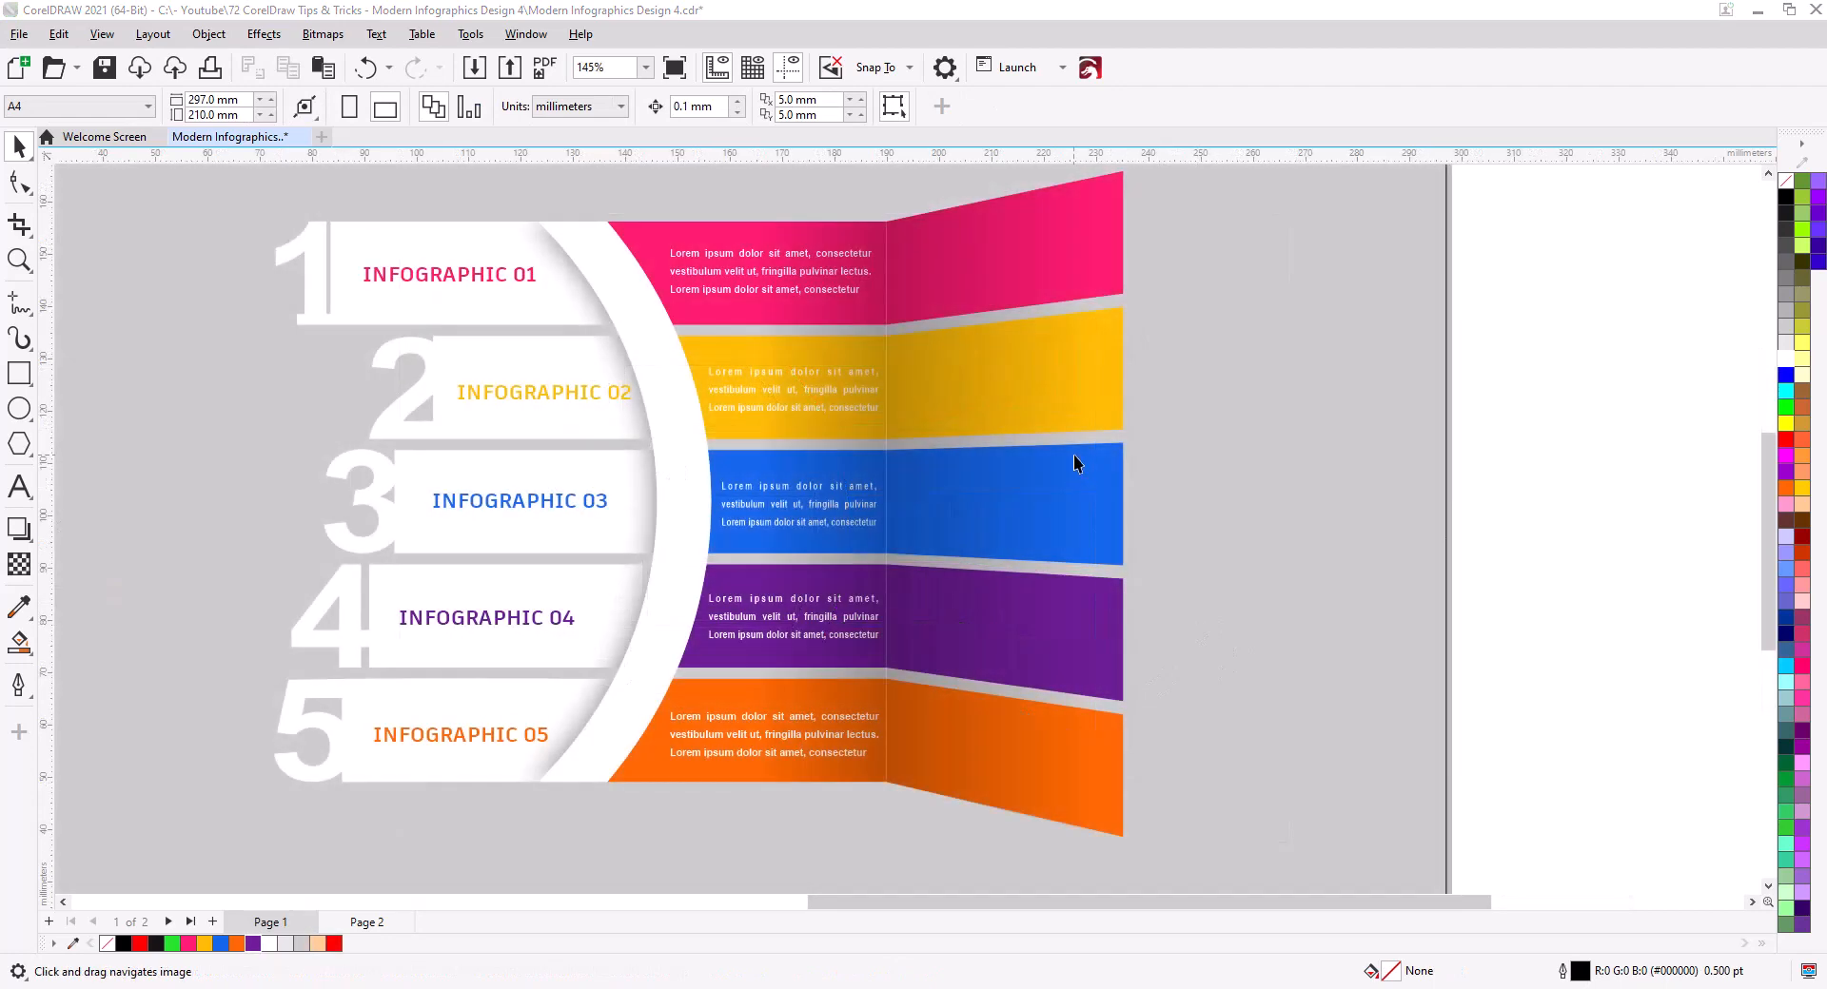
Move the five flared ends and both fold shadows horizontally away from the straight bars, centring them at about X 233.4 mm
scroll(1076, 461, "down", 1)
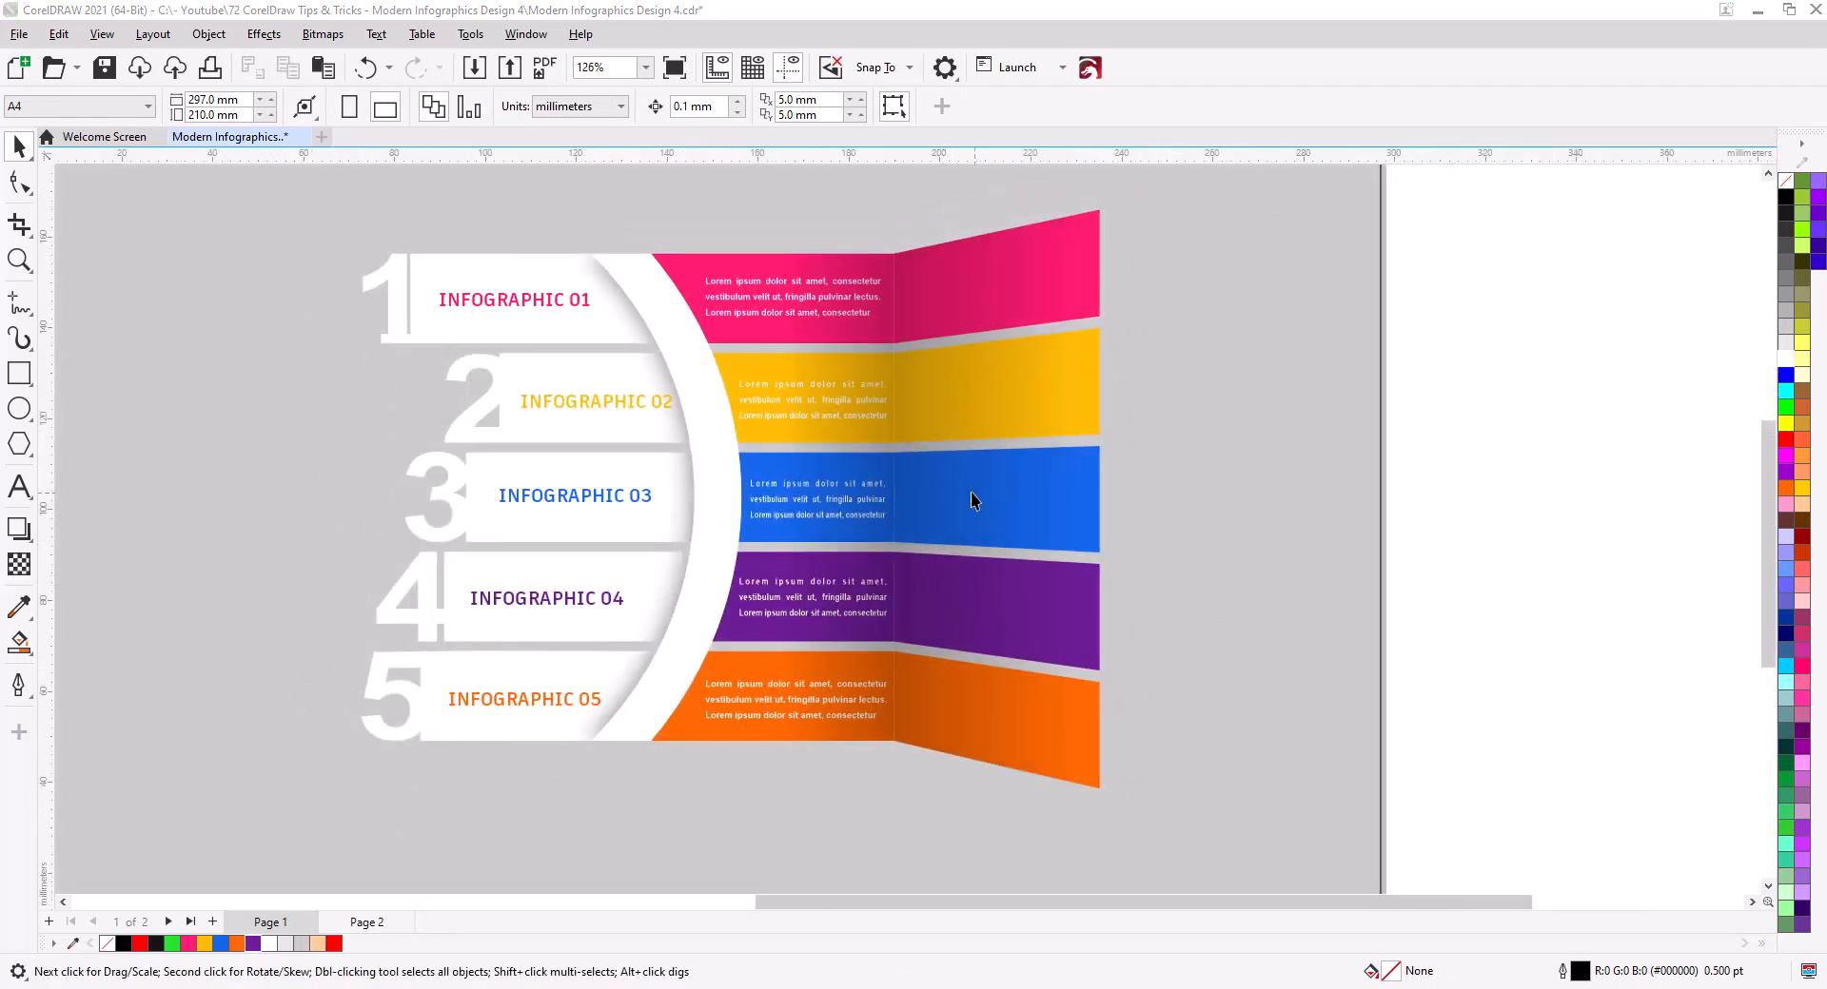
scroll(971, 500, "down", 2)
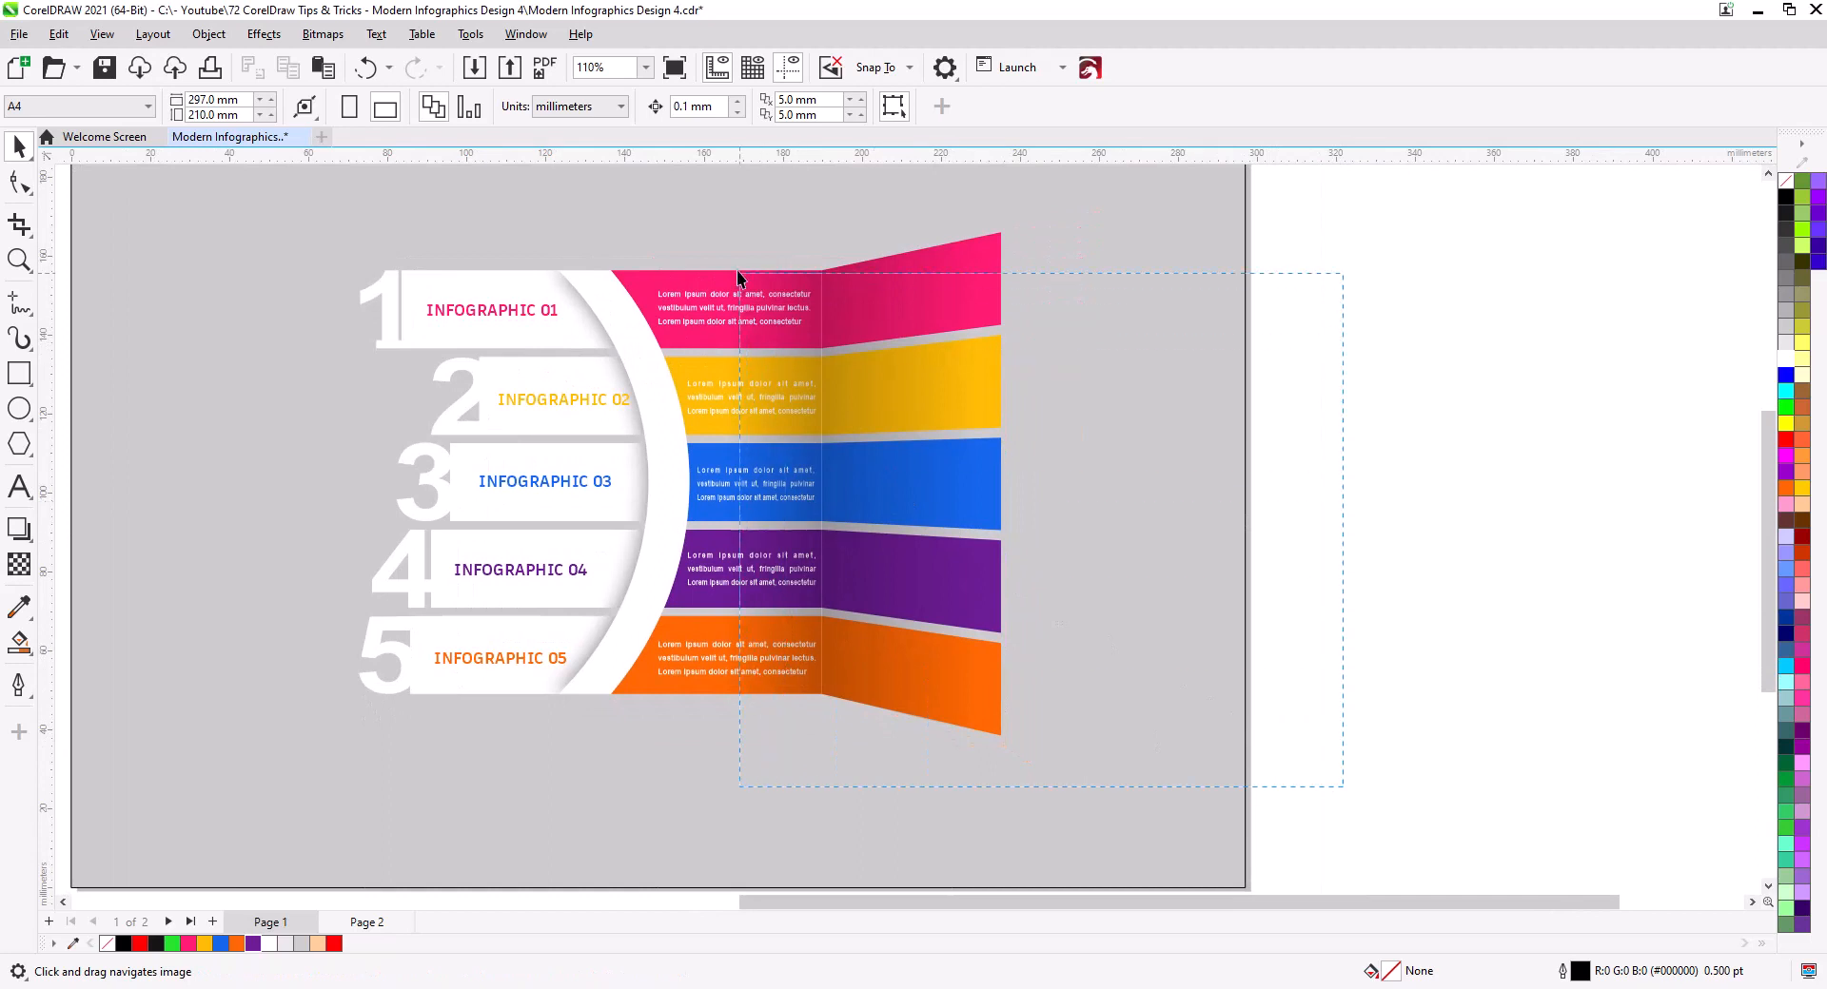
left_click_drag(709, 204, 712, 206)
left_click_drag(1004, 328, 1119, 335)
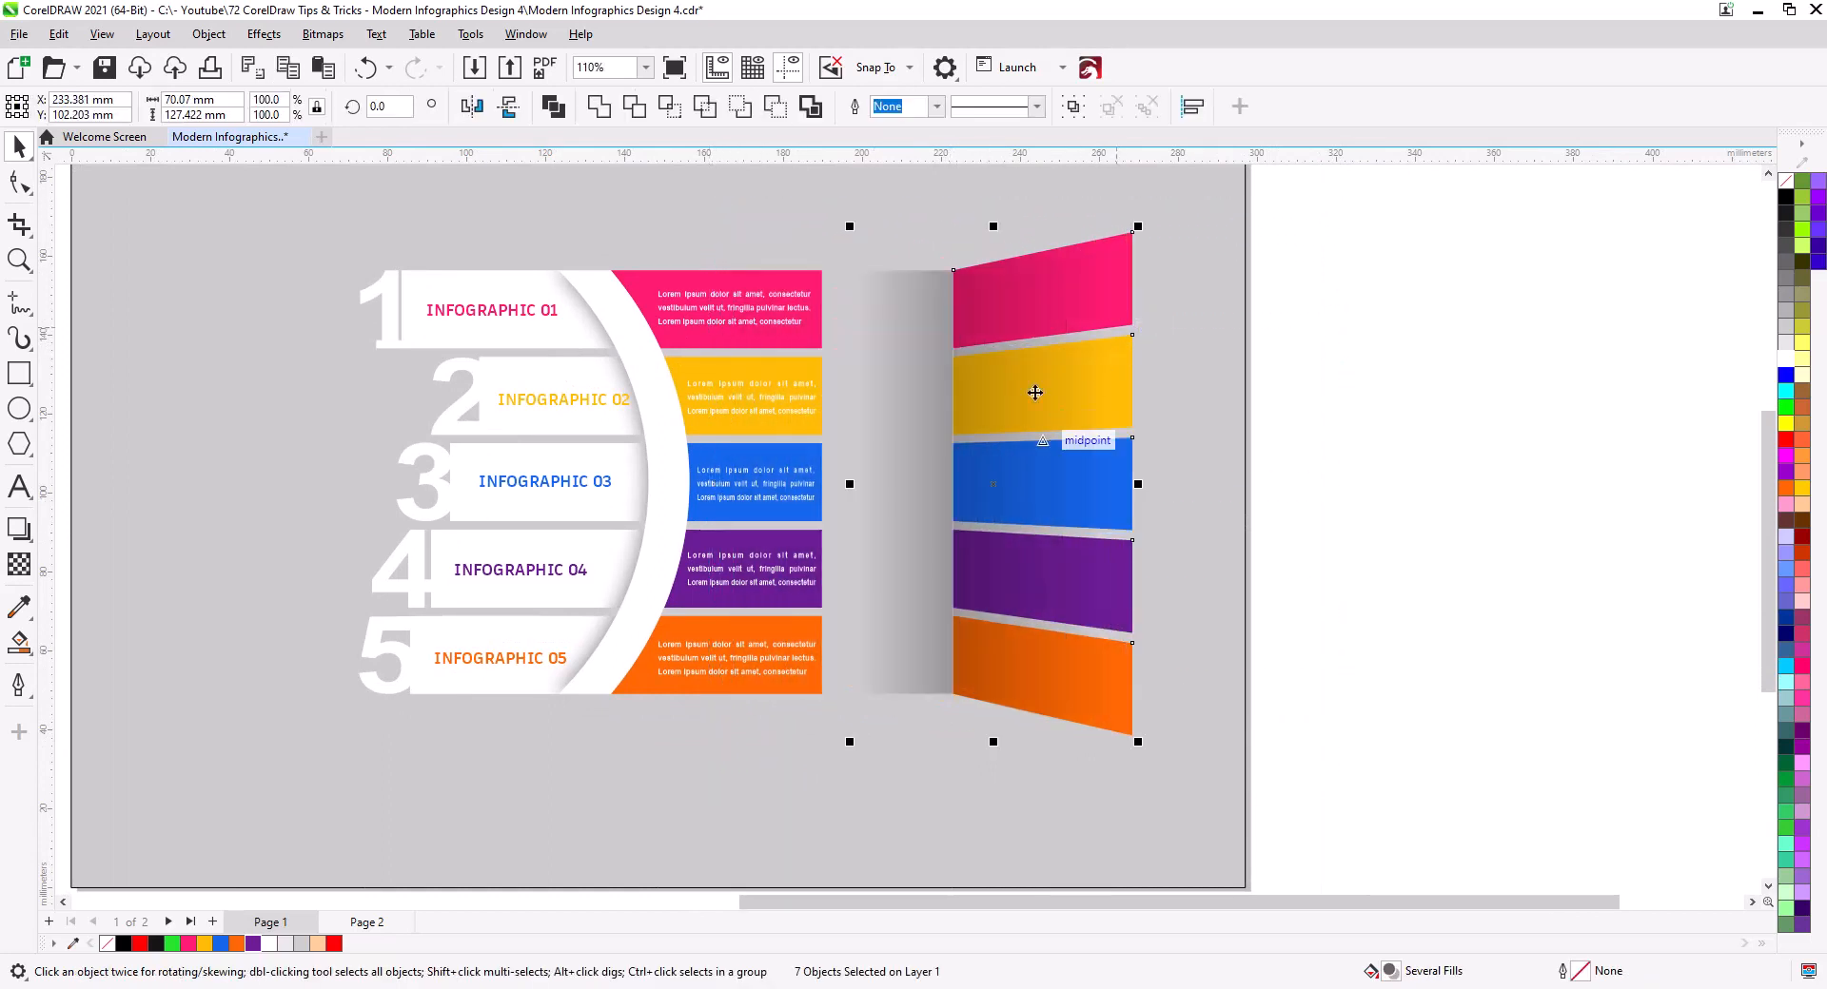
Lengthen all five straight coloured bars together by moving their outer end nodes to meet the flared ends
left_click(13, 189)
left_click(761, 340)
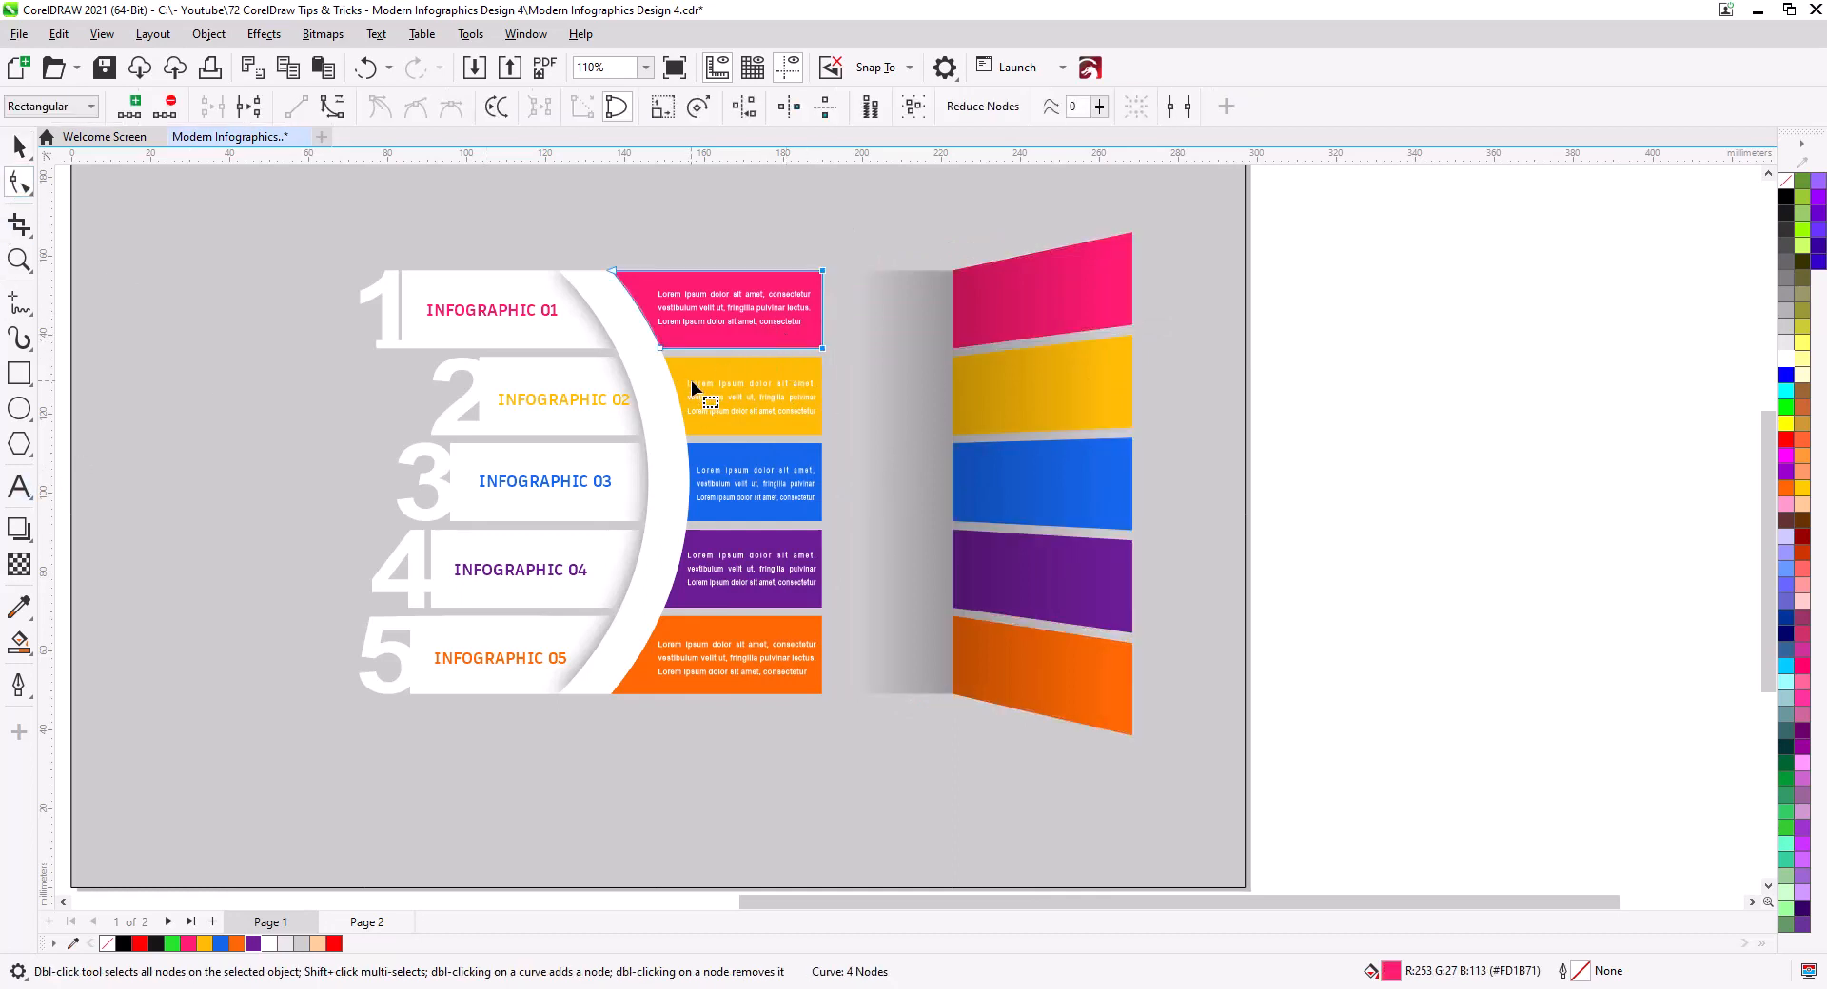
left_click(729, 379, "shift")
left_click(740, 476, "shift")
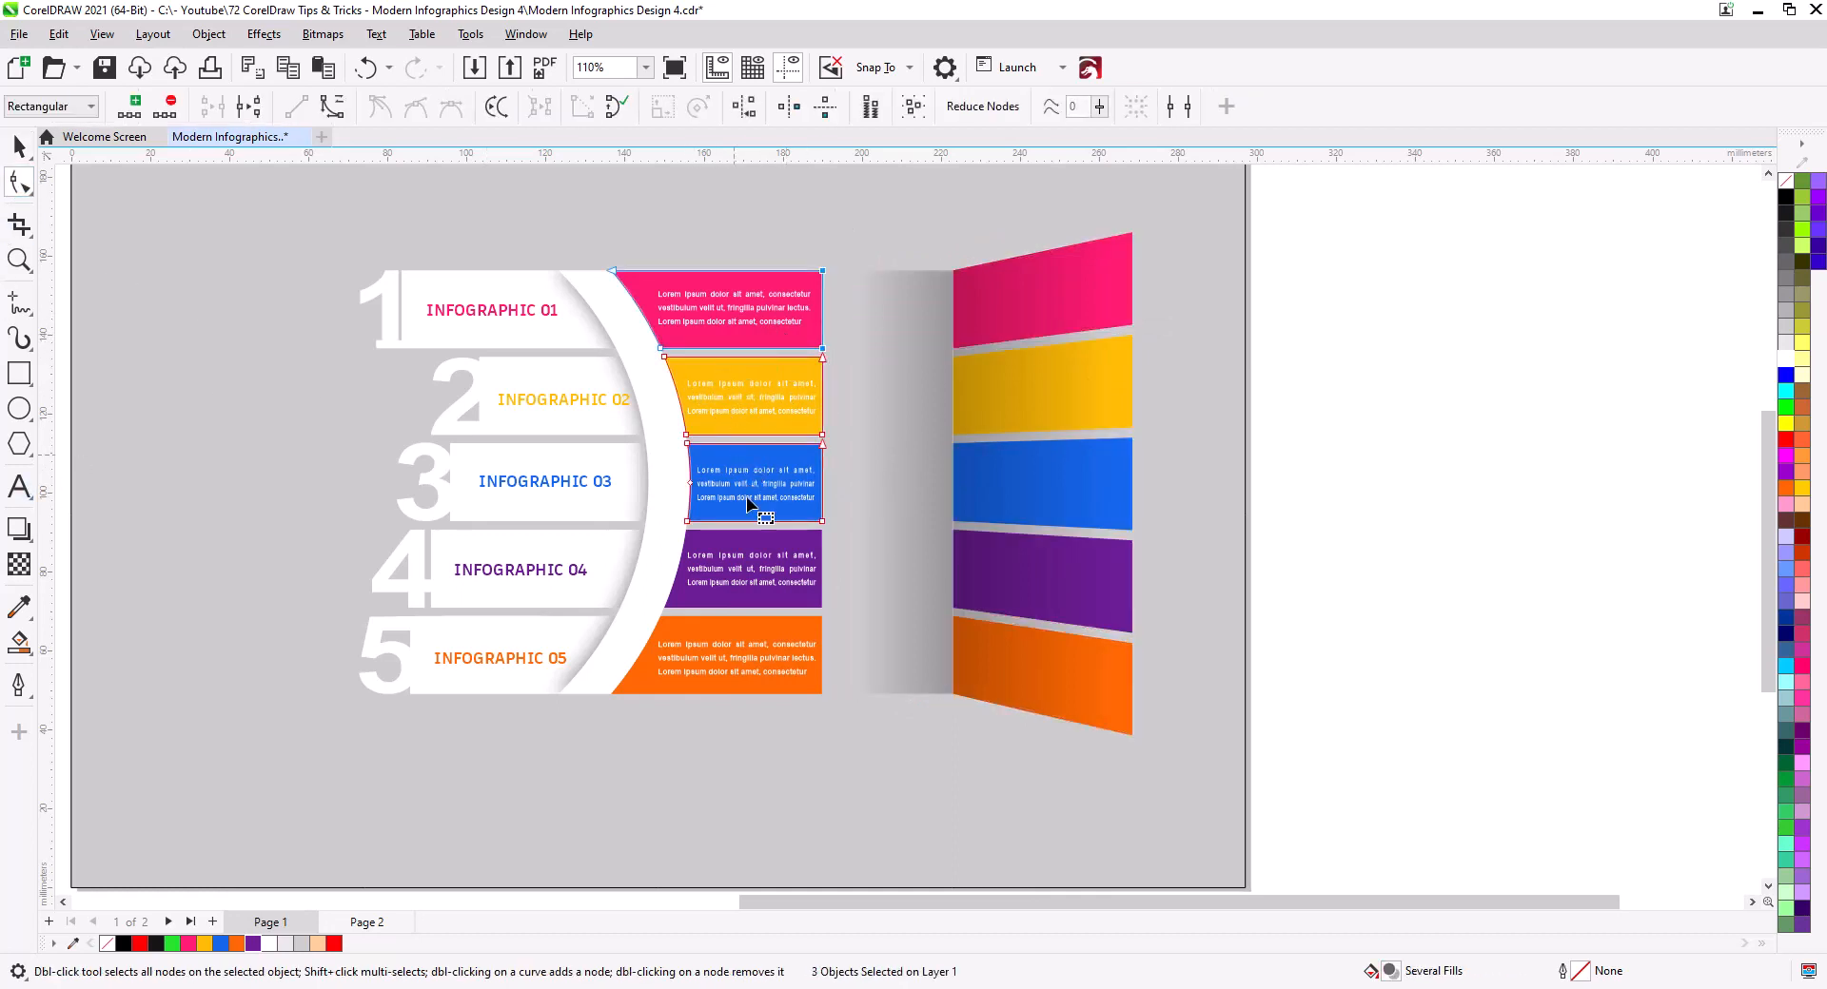
left_click(751, 547, "shift")
left_click(739, 626, "shift")
left_click_drag(856, 736, 763, 559)
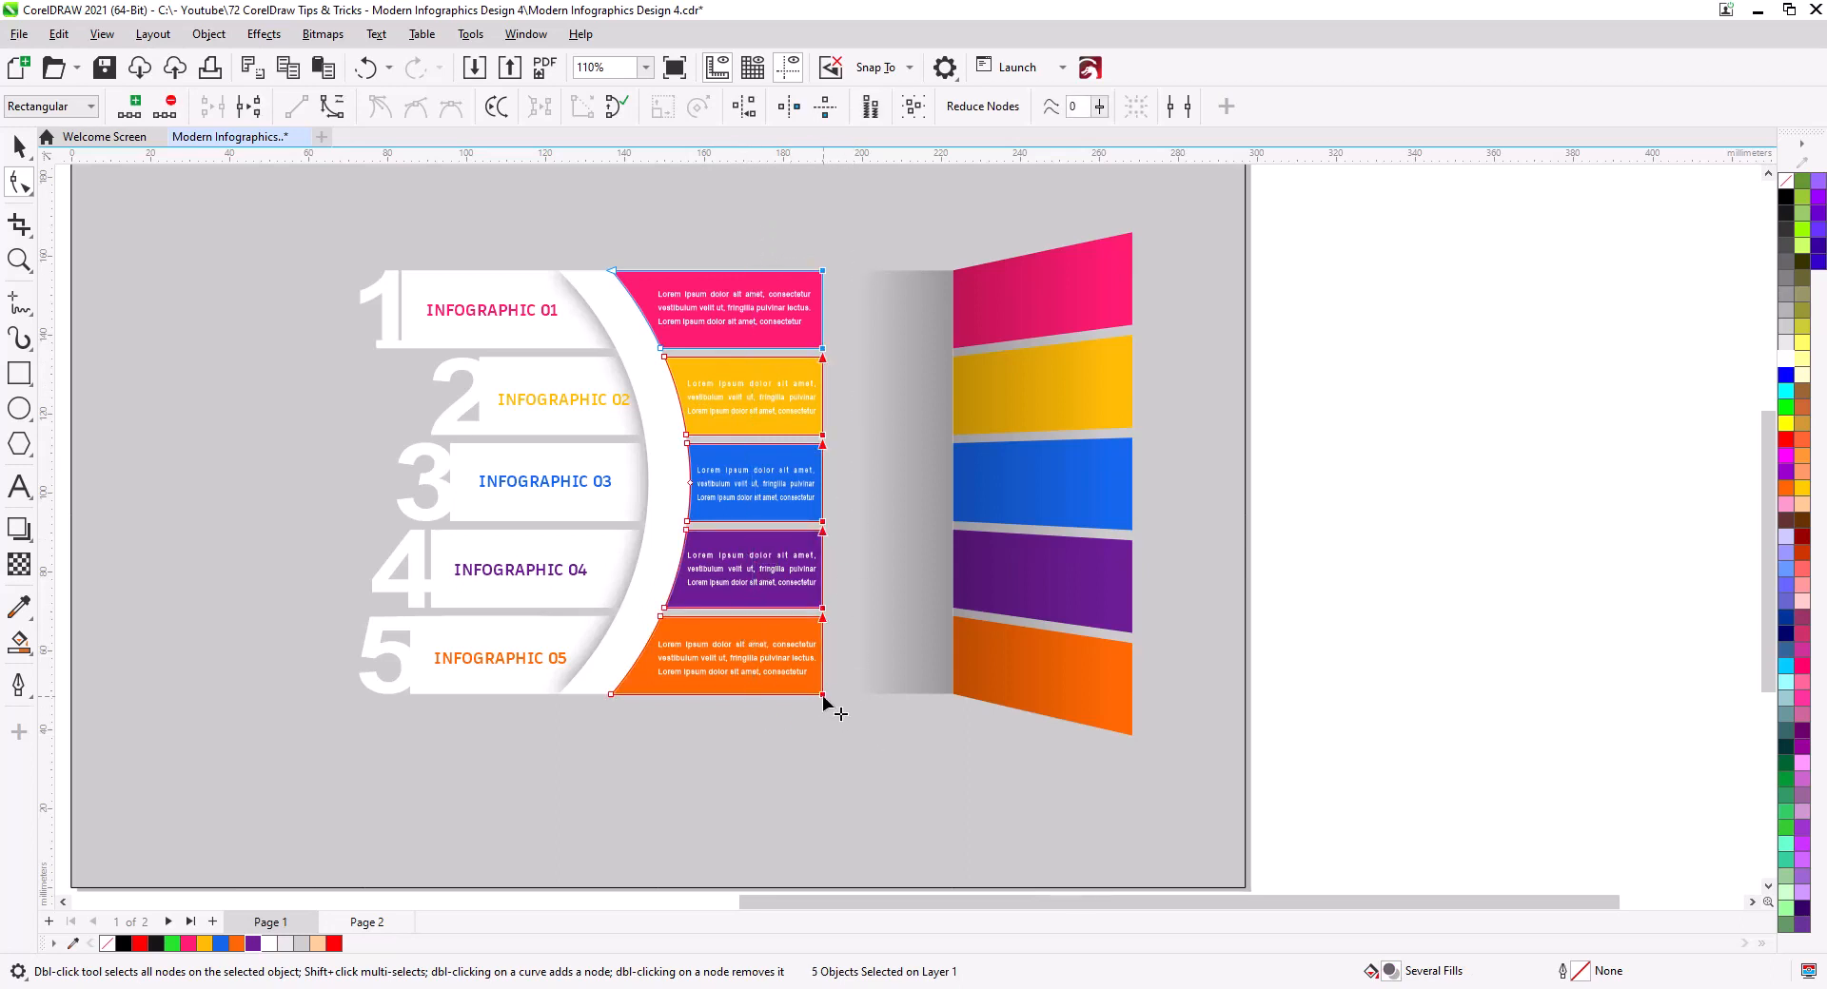
left_click_drag(823, 699, 955, 698)
left_click(19, 148)
key("Escape")
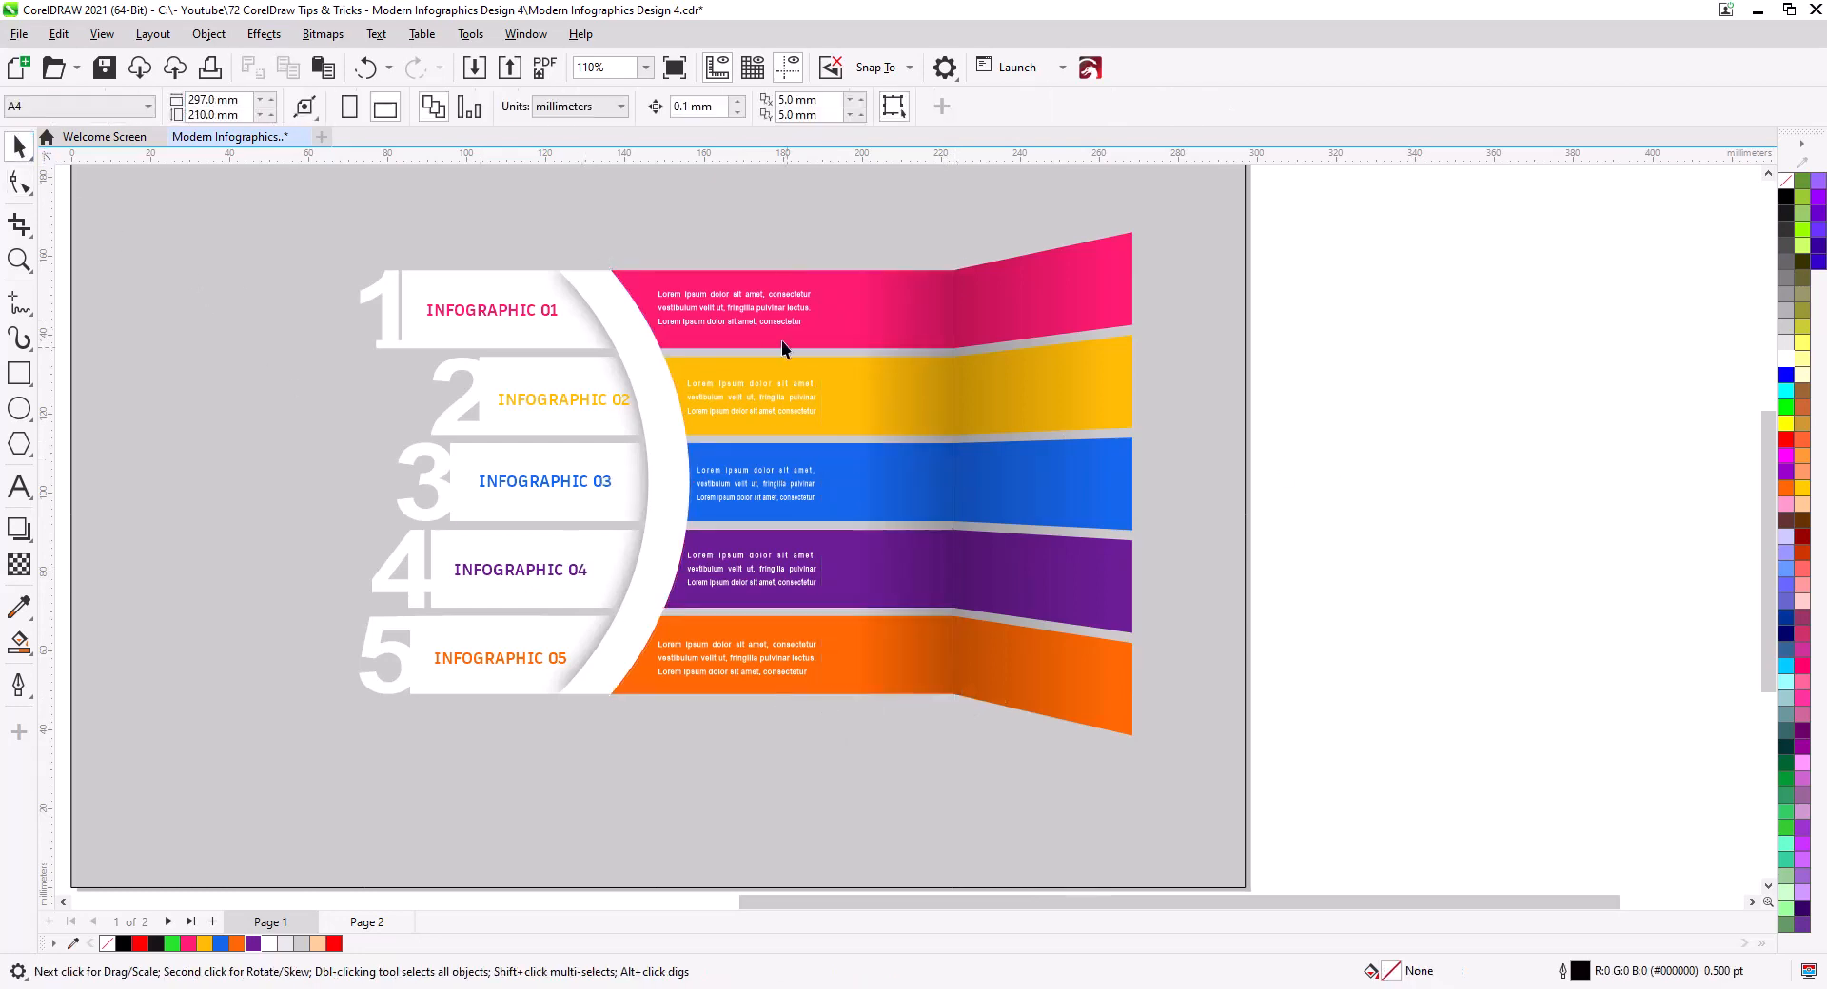
Set the pink bar's description text to 8 pt and centre it vertically on the bar
left_click(800, 323)
left_click(780, 107)
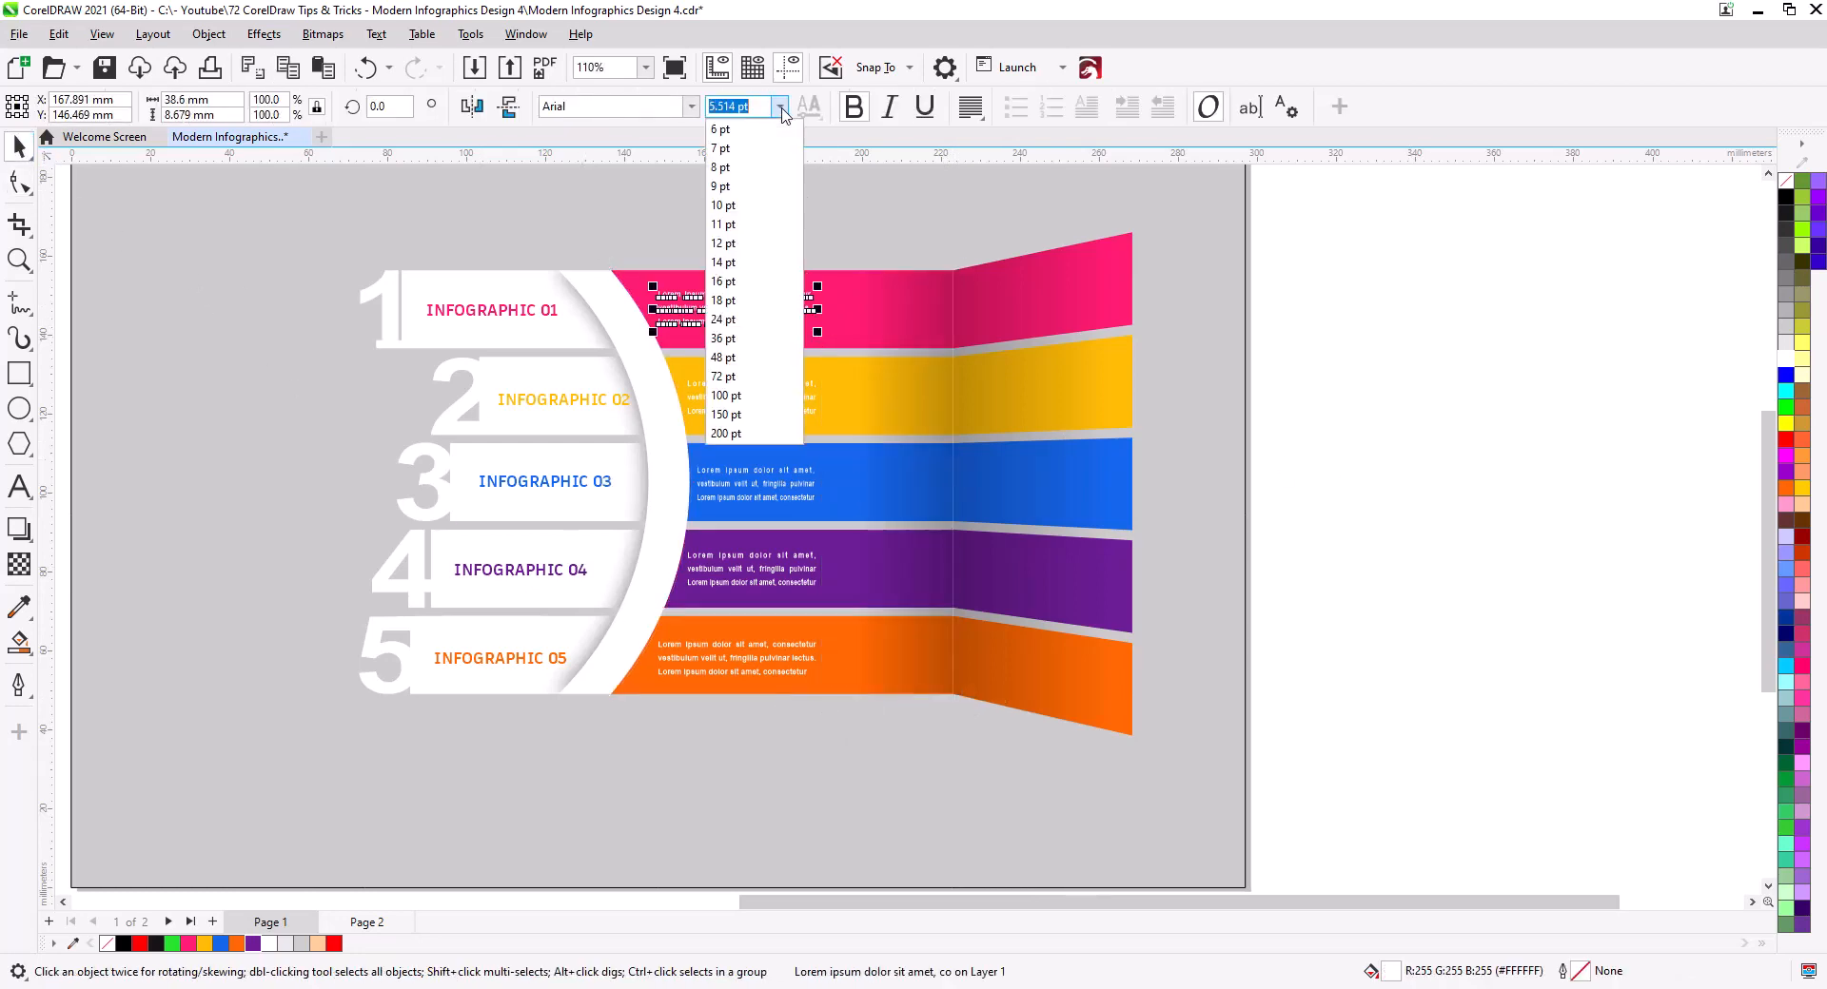
left_click(752, 167)
left_click(637, 282, "shift")
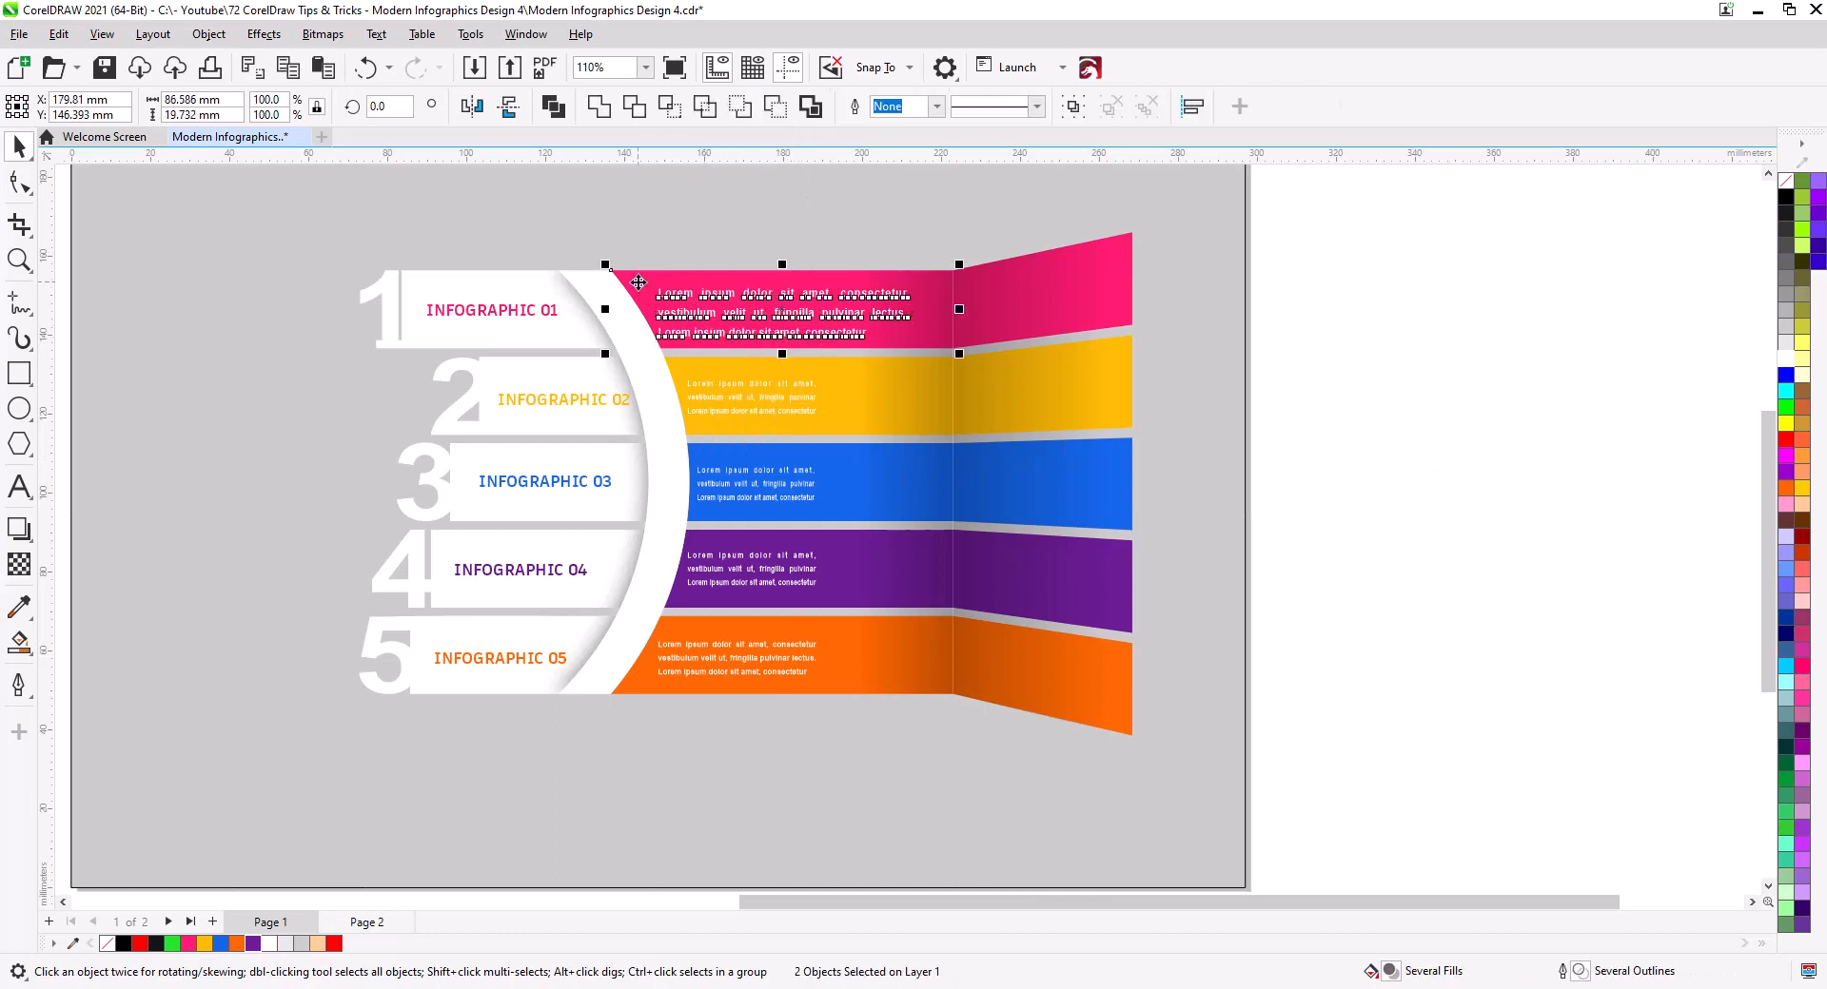
key("c")
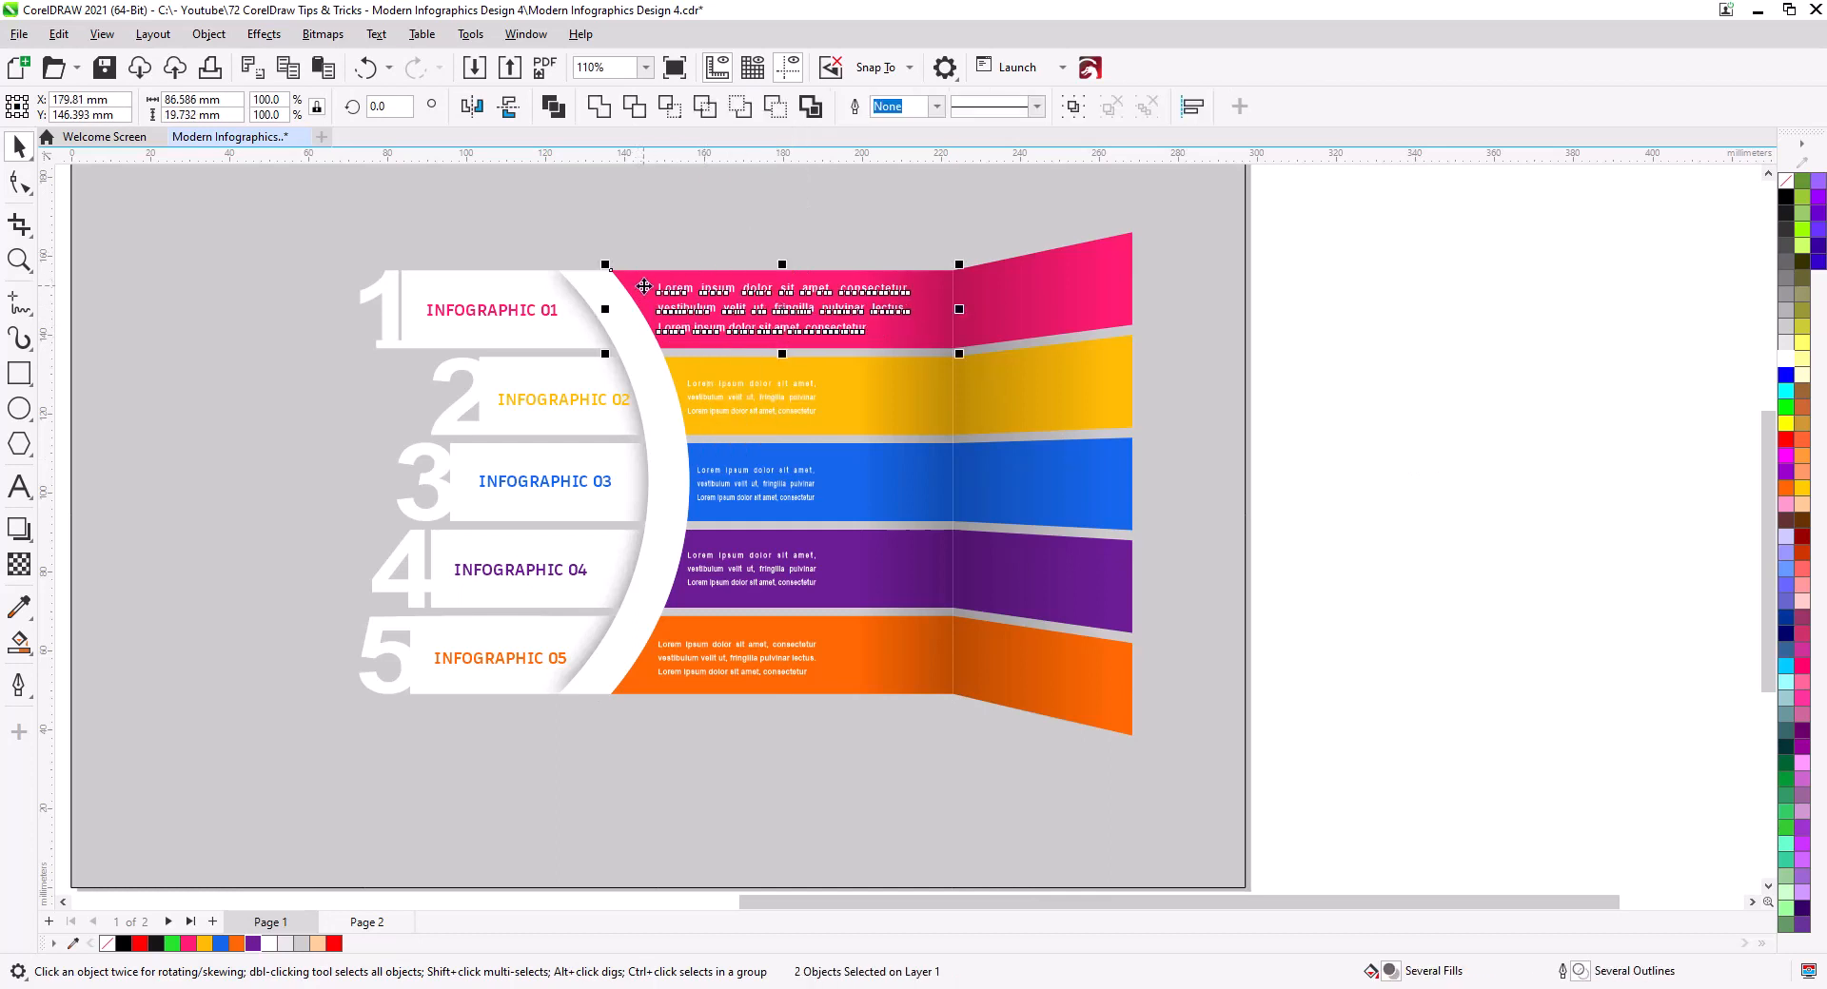
left_click(1427, 387)
Set the description texts on the yellow, blue, purple and orange bars to 8 pt
left_click(775, 385)
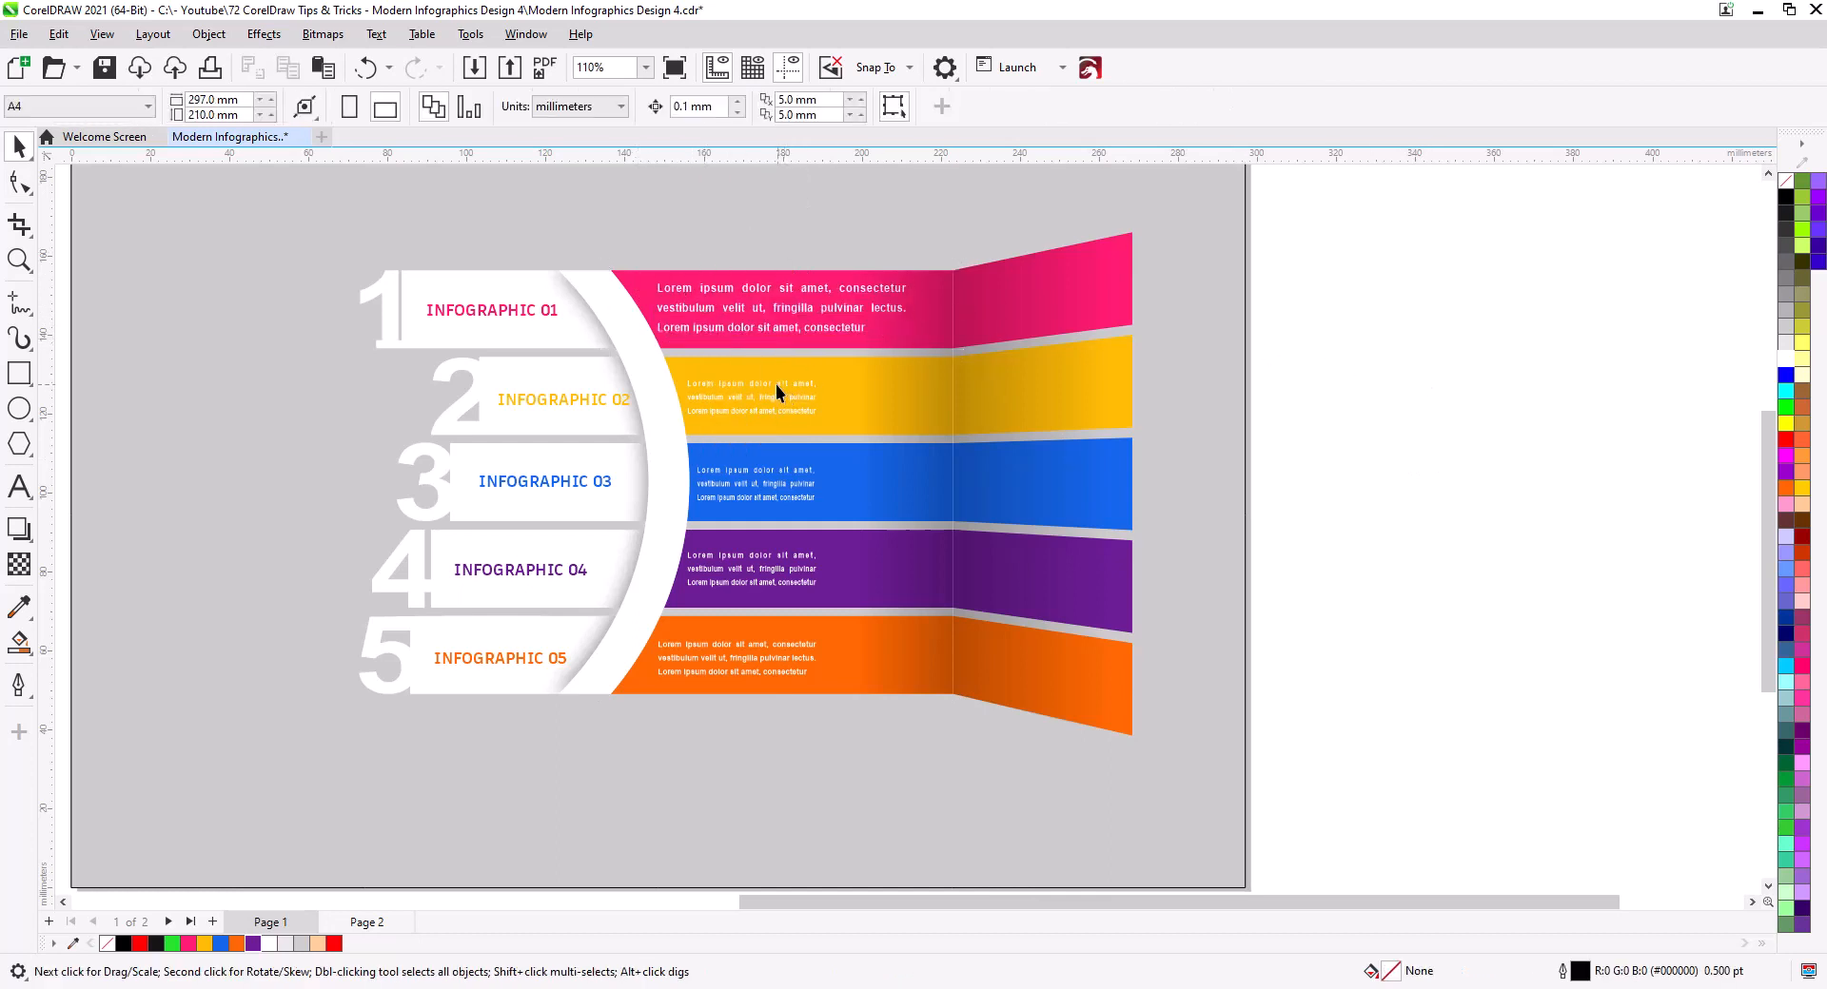
left_click(755, 484, "shift")
left_click(752, 568, "shift")
left_click(745, 655, "shift")
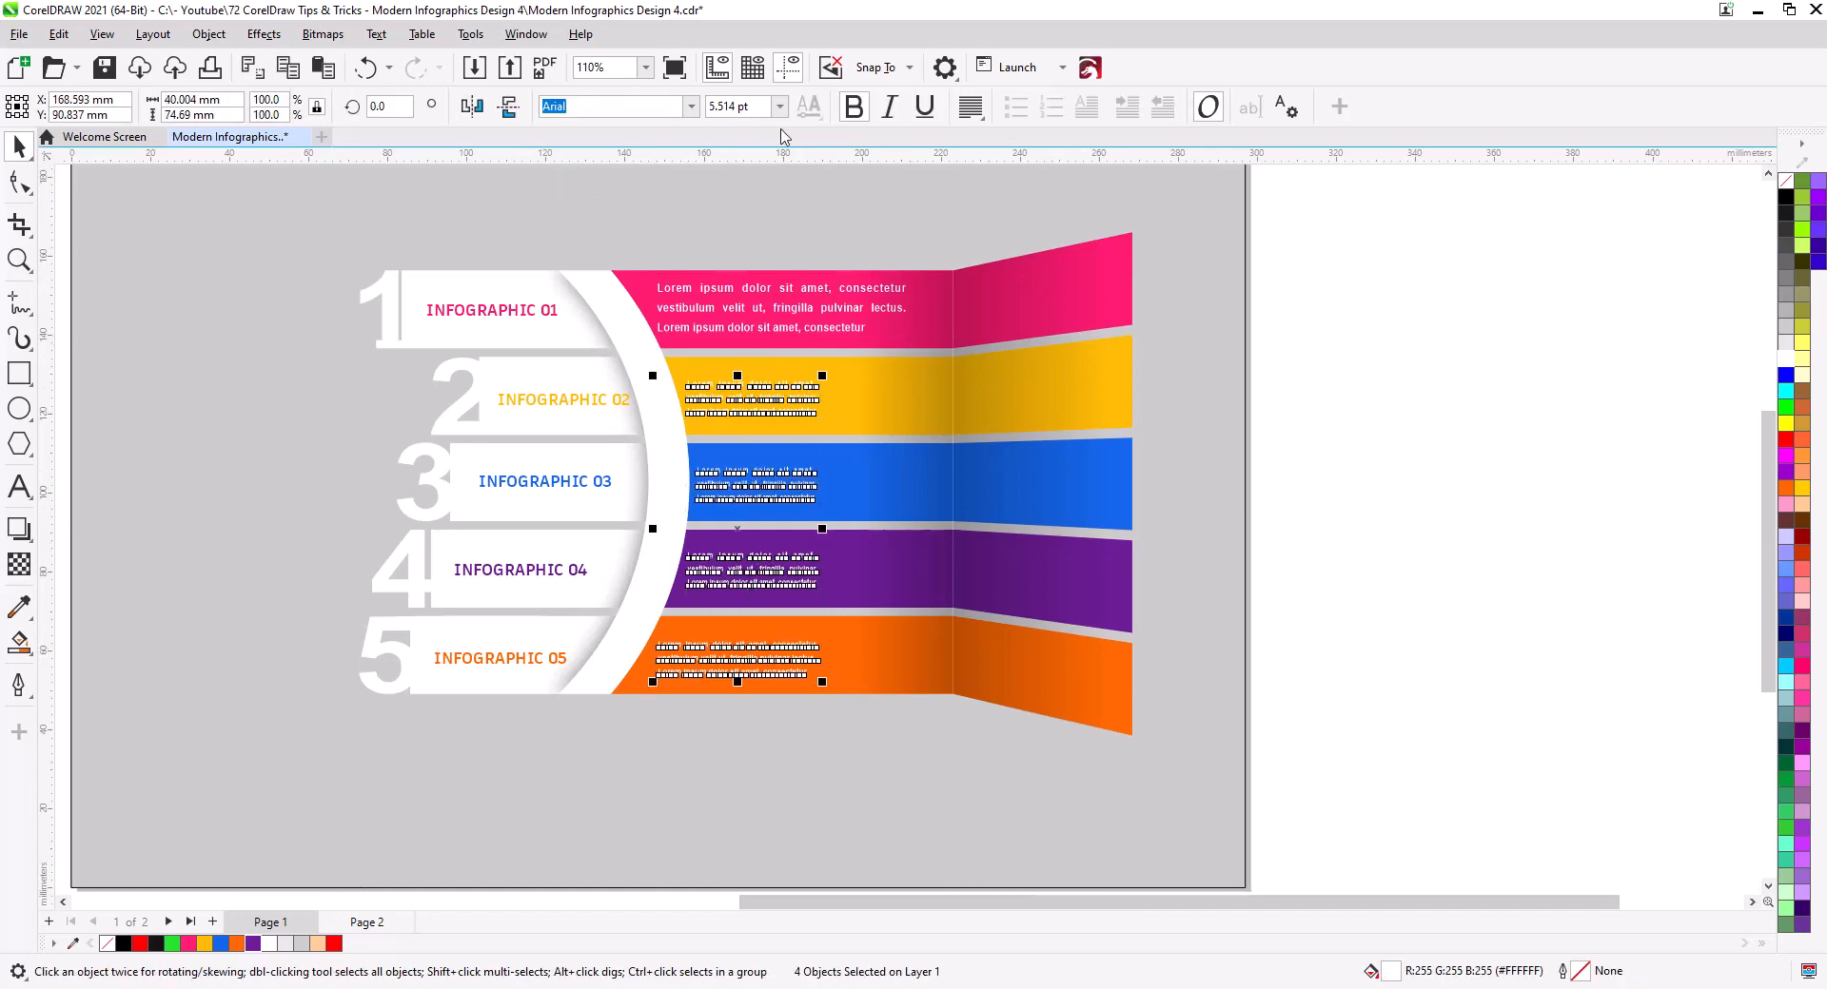
left_click(779, 106)
left_click(753, 207)
left_click(1179, 511)
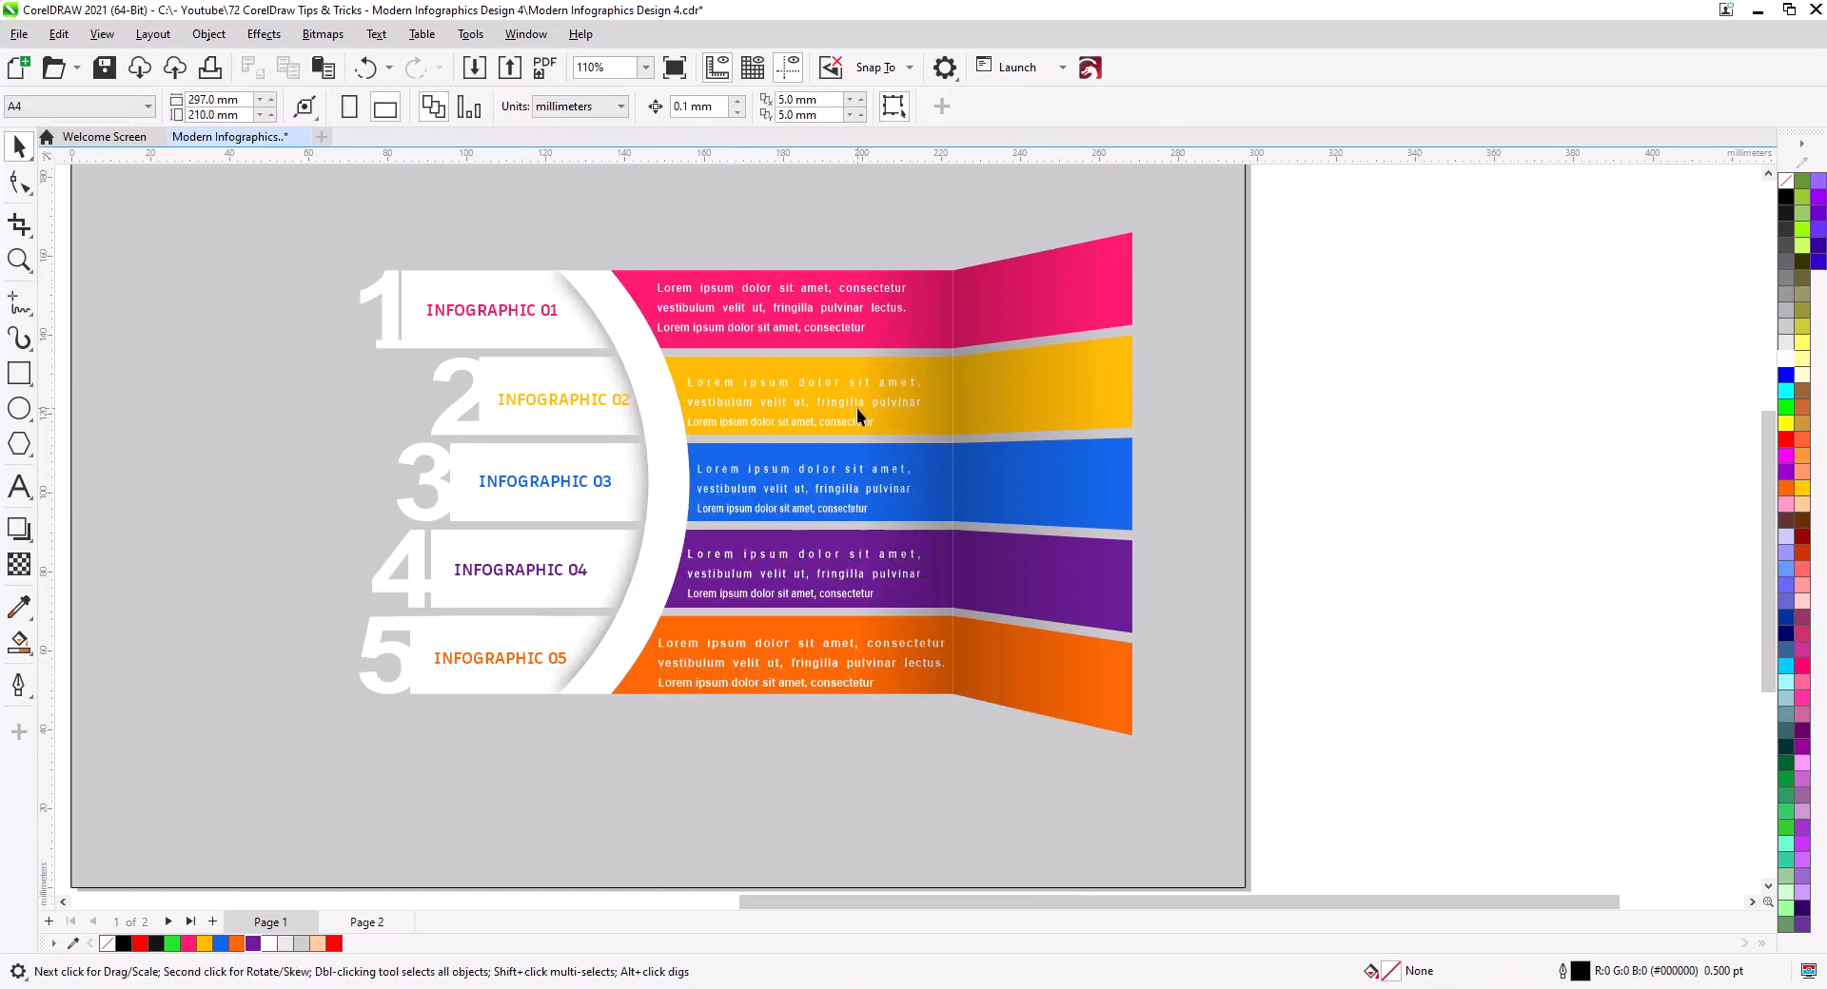
Centre the description texts vertically on the yellow, blue, purple and orange bars
left_click(856, 408)
left_click(759, 403)
left_click(704, 369, "shift")
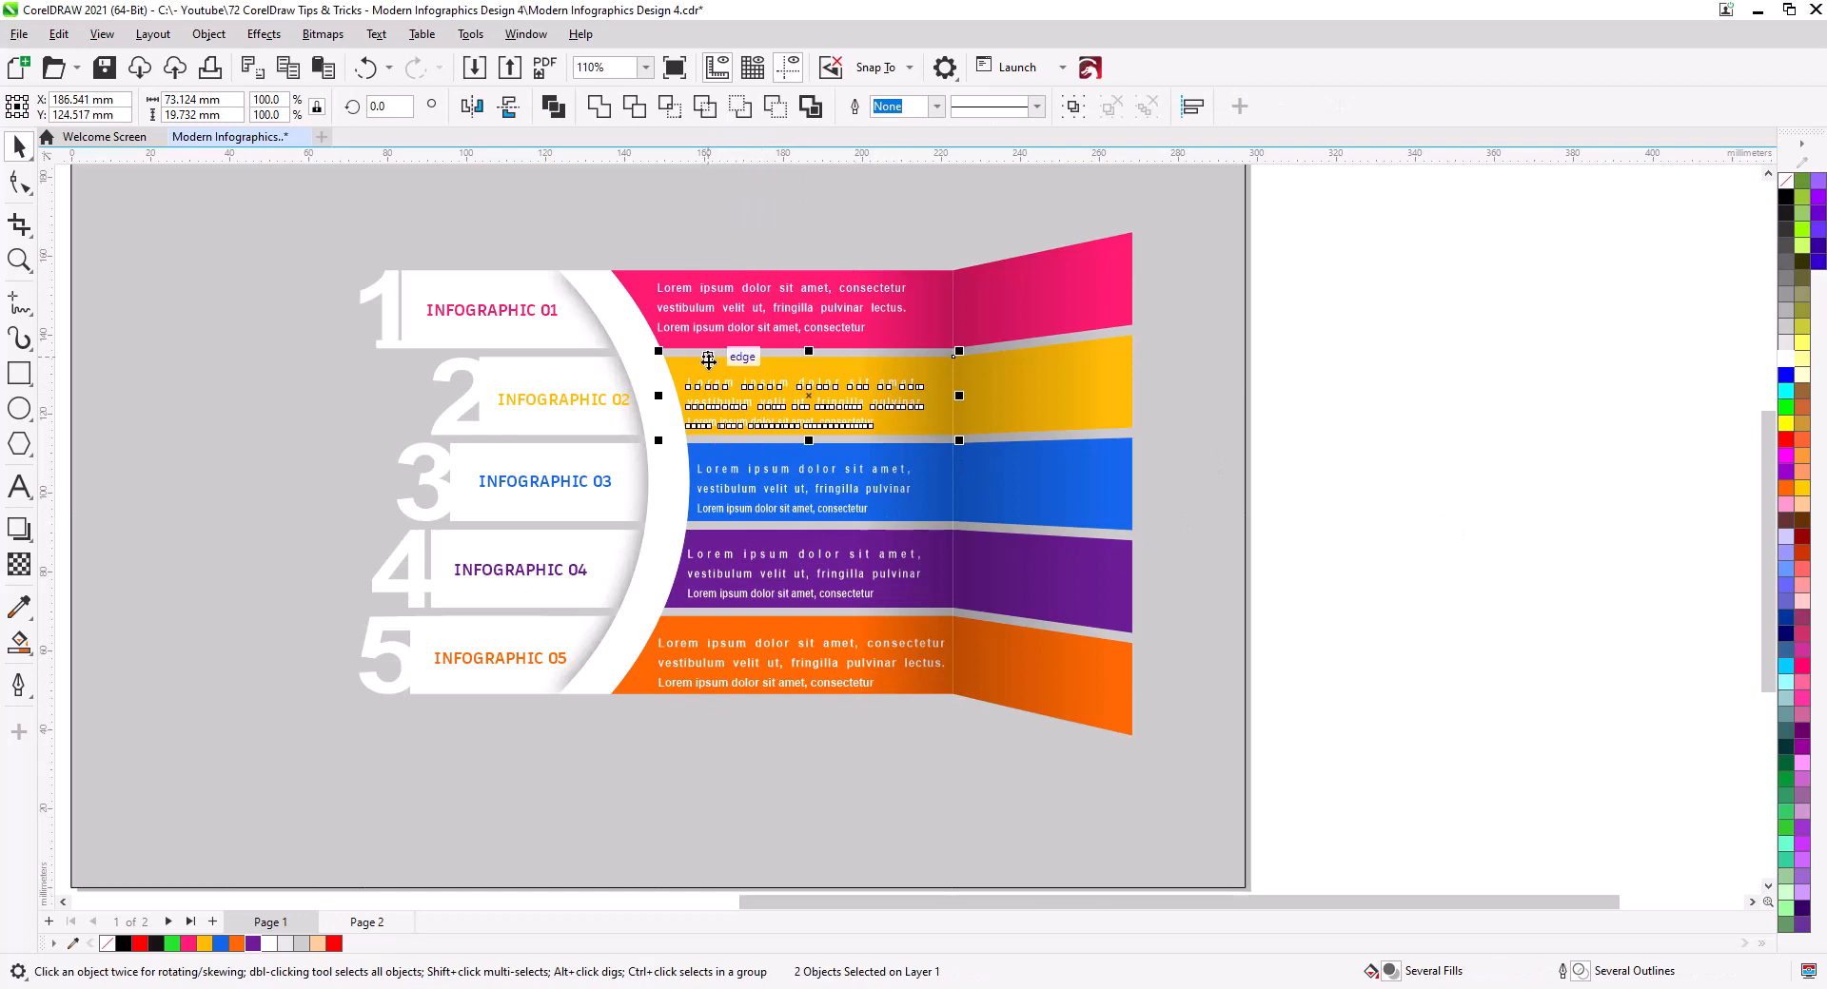
left_click(731, 483)
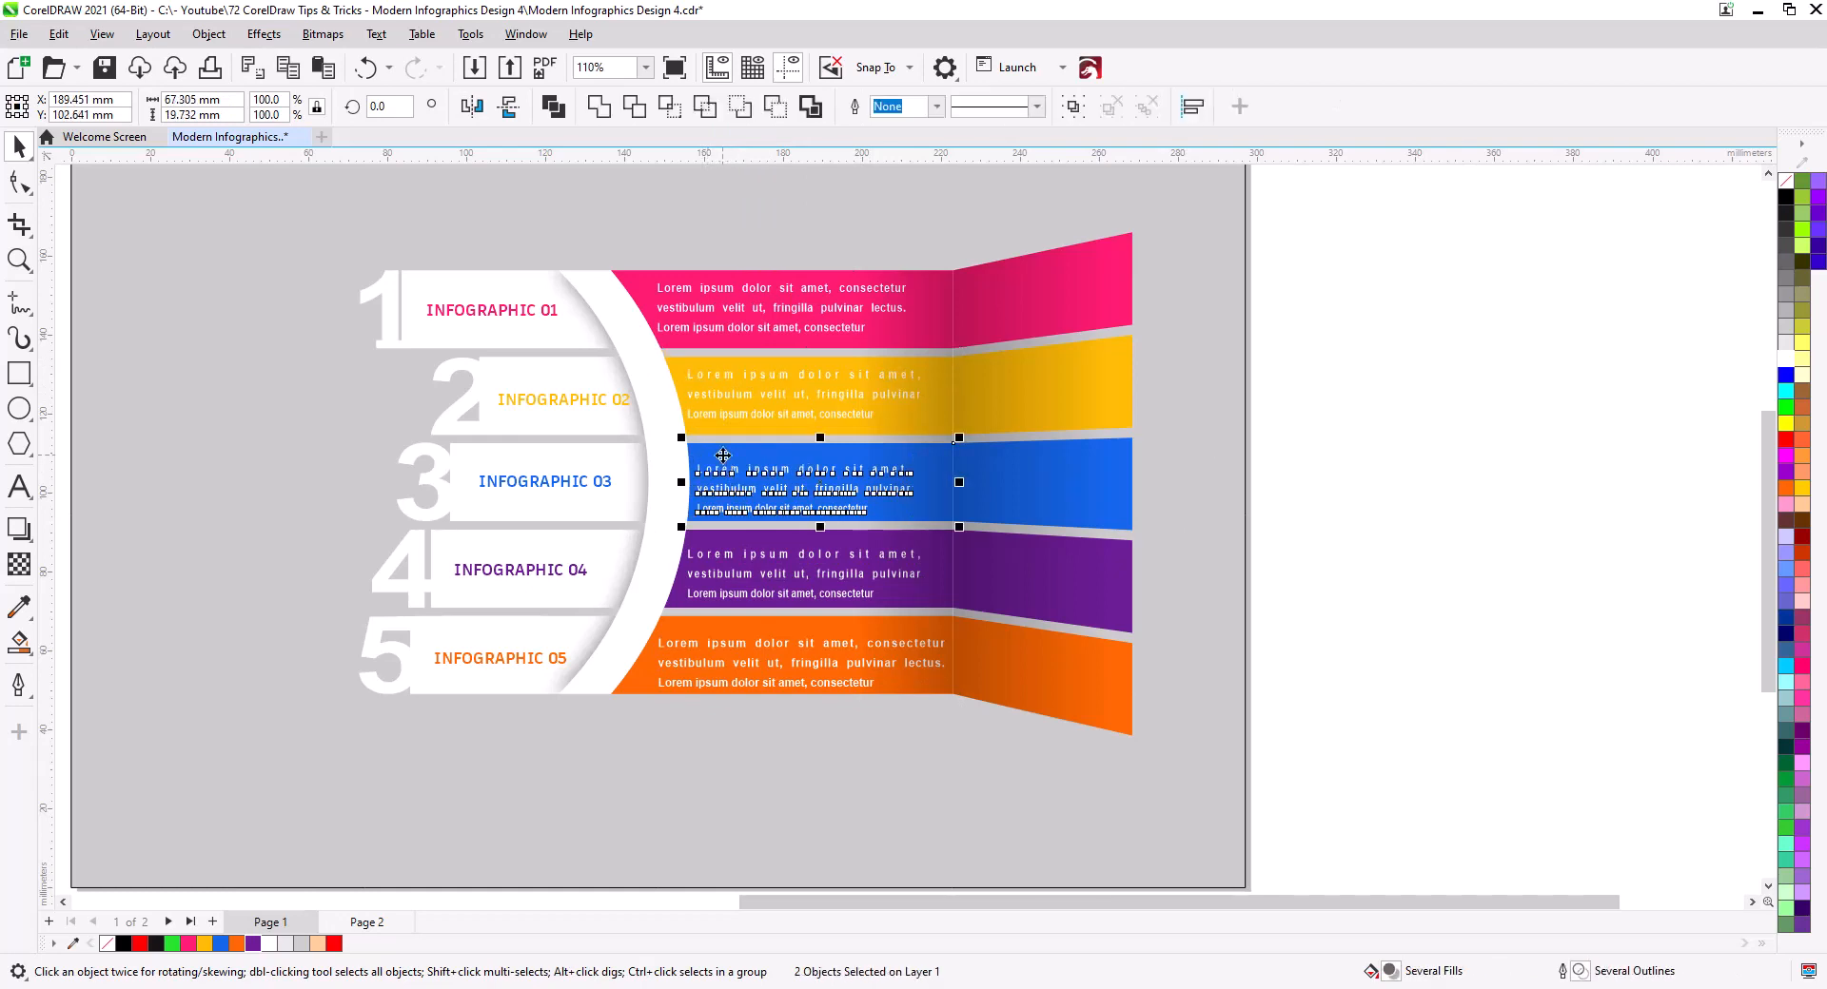
key("e")
left_click(723, 571)
left_click(728, 582, "shift")
key("e")
left_click(707, 642)
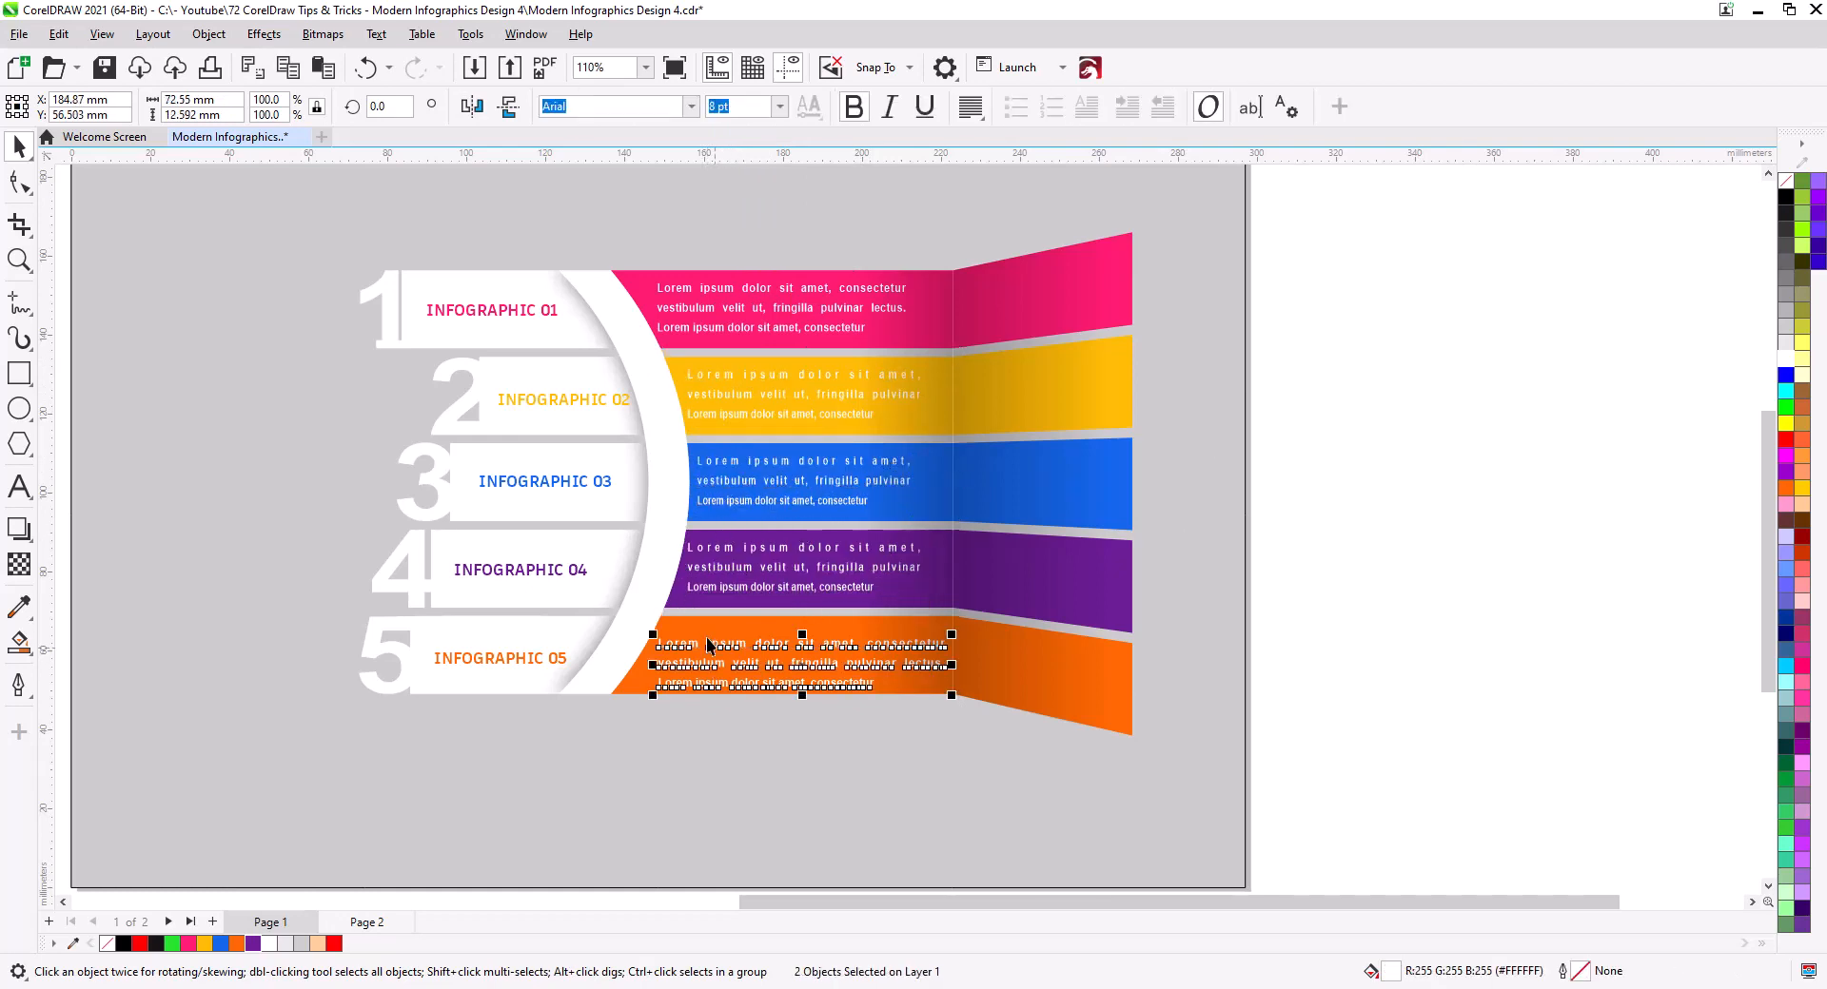
left_click(700, 627, "shift")
key("e")
left_click(1345, 678)
Shift the purple, blue and yellow bars' description texts slightly away from the curved divider
scroll(893, 592, "up", 2)
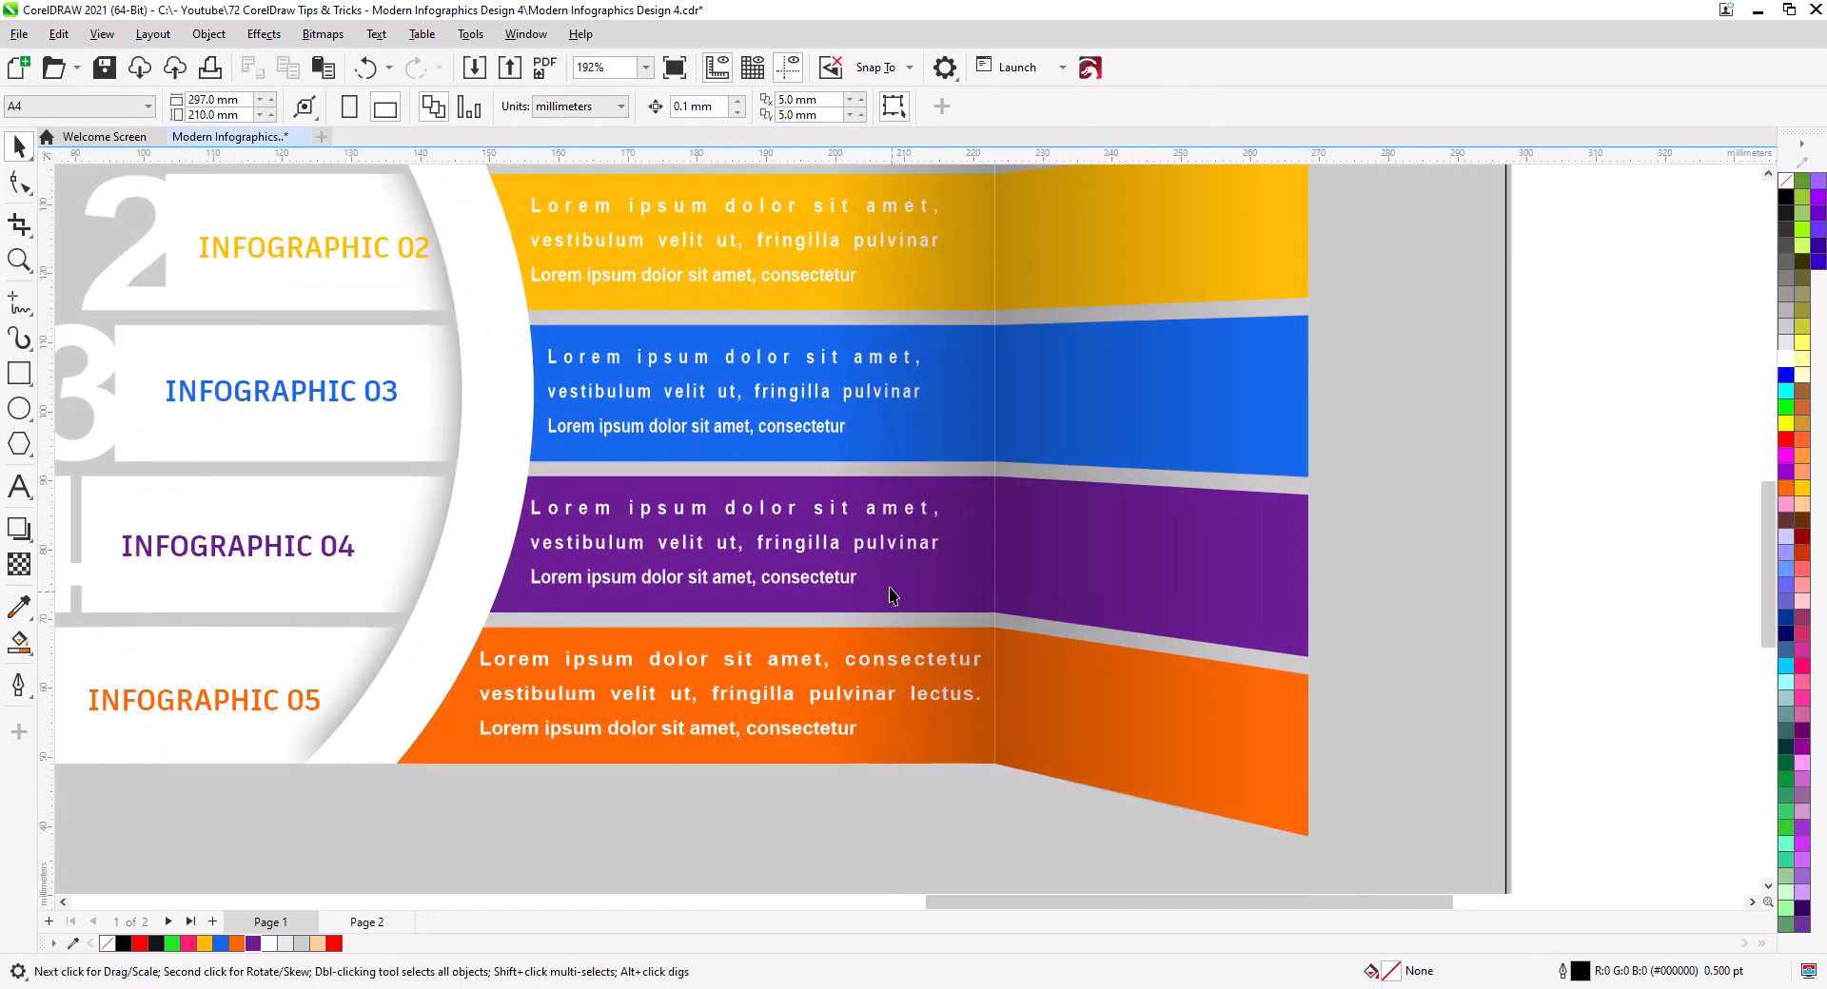
left_click_drag(881, 552, 892, 554)
key("ctrl+z")
left_click(683, 548)
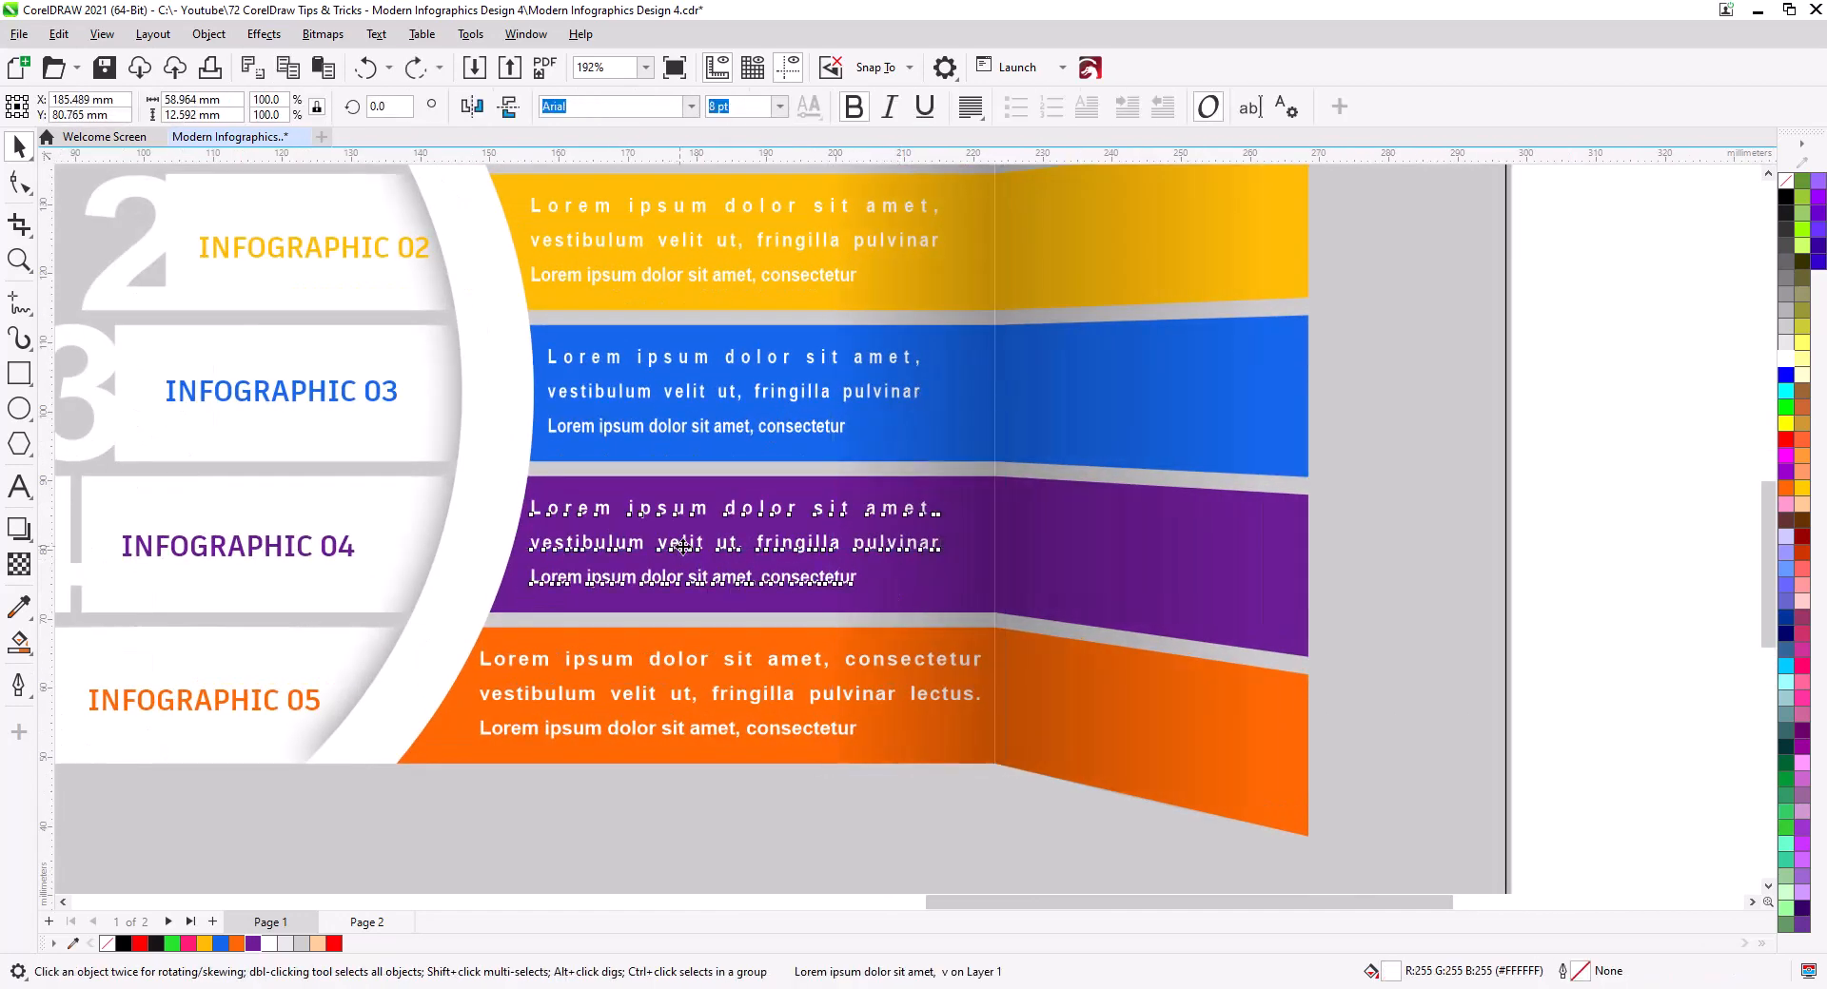
left_click_drag(683, 548, 694, 547)
left_click_drag(702, 397, 717, 397)
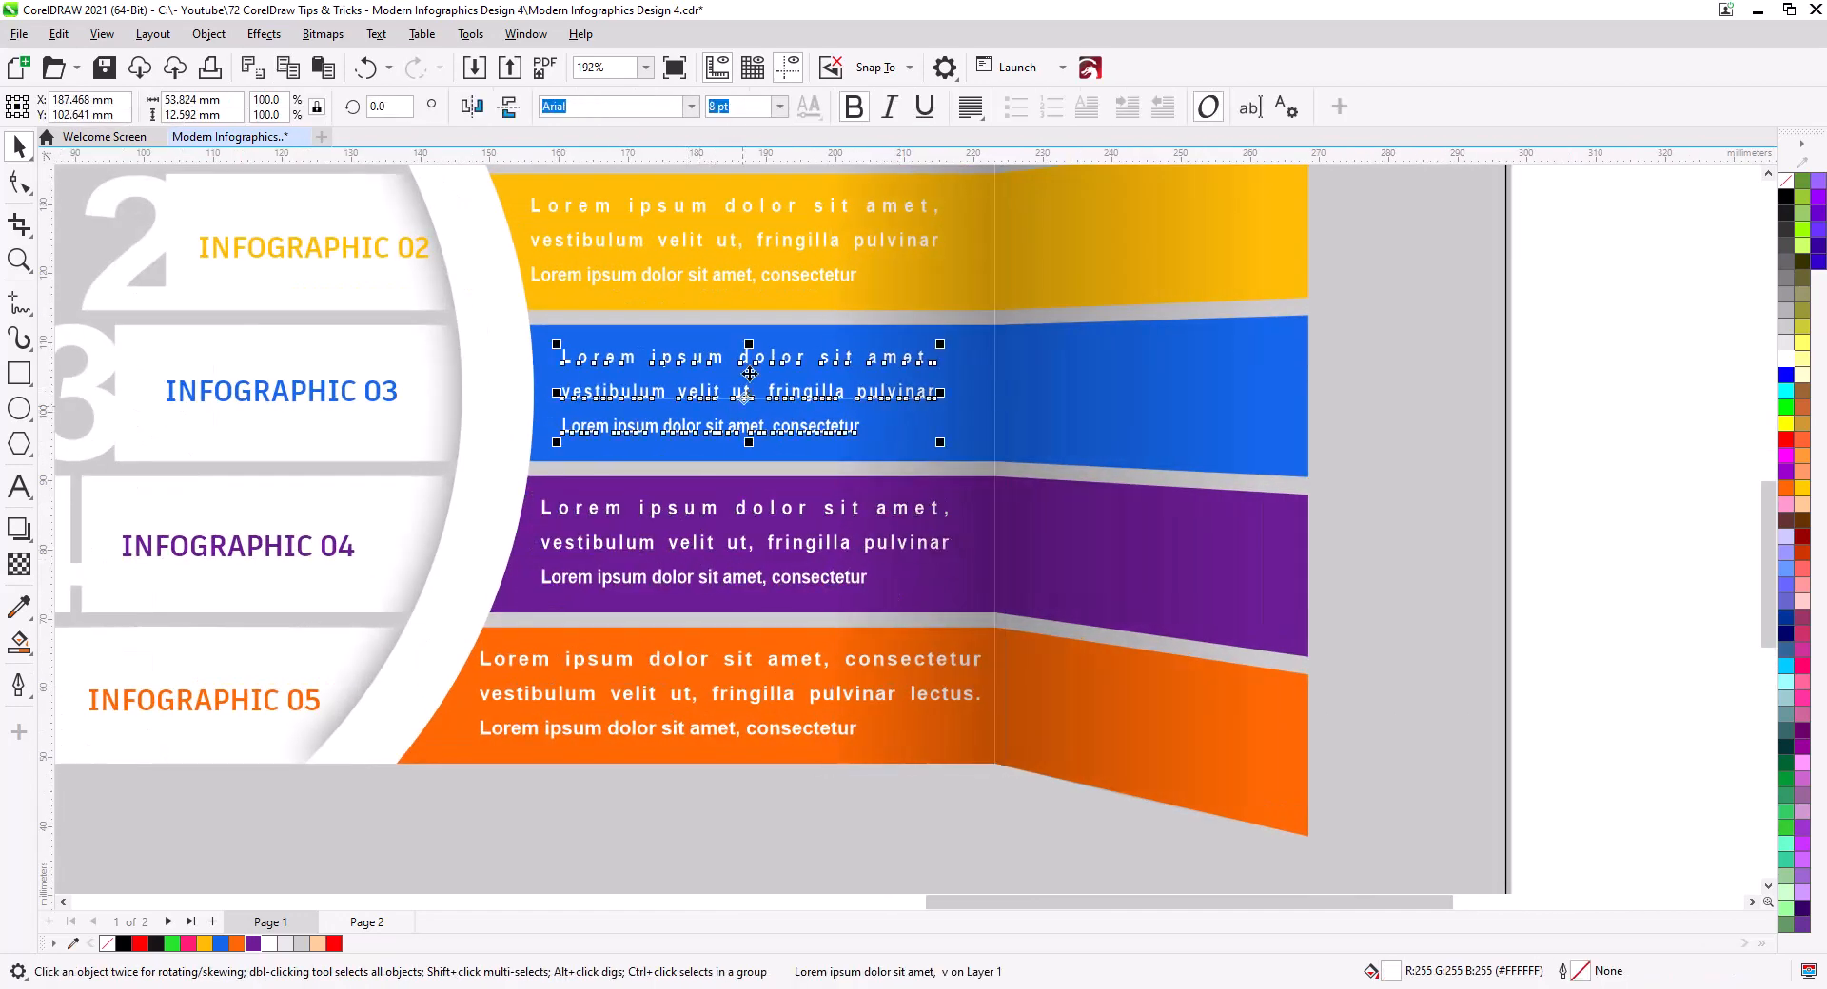
left_click_drag(744, 288, 756, 289)
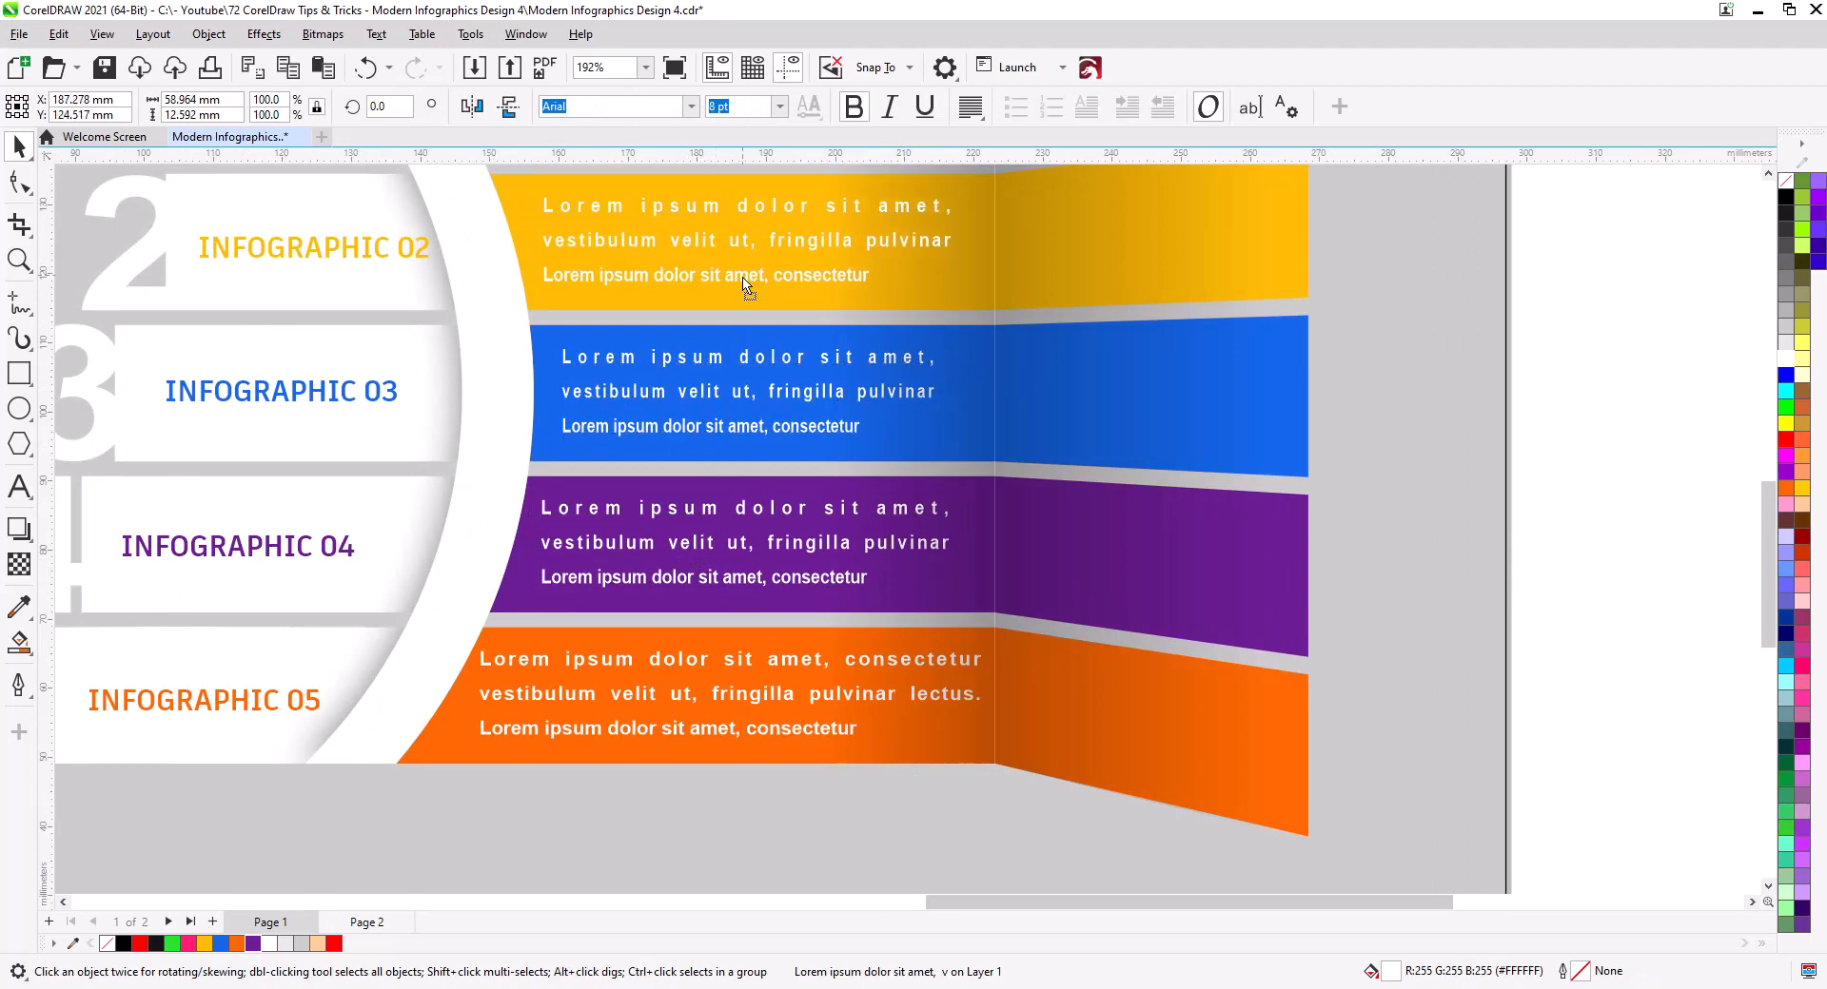
Narrow the orange and pink bars' description texts and shift them slightly away from the divider, making the pink text about 54.7 mm wide
left_click(698, 658)
left_click_drag(714, 699, 739, 699)
left_click_drag(783, 371, 717, 682)
left_click(558, 411)
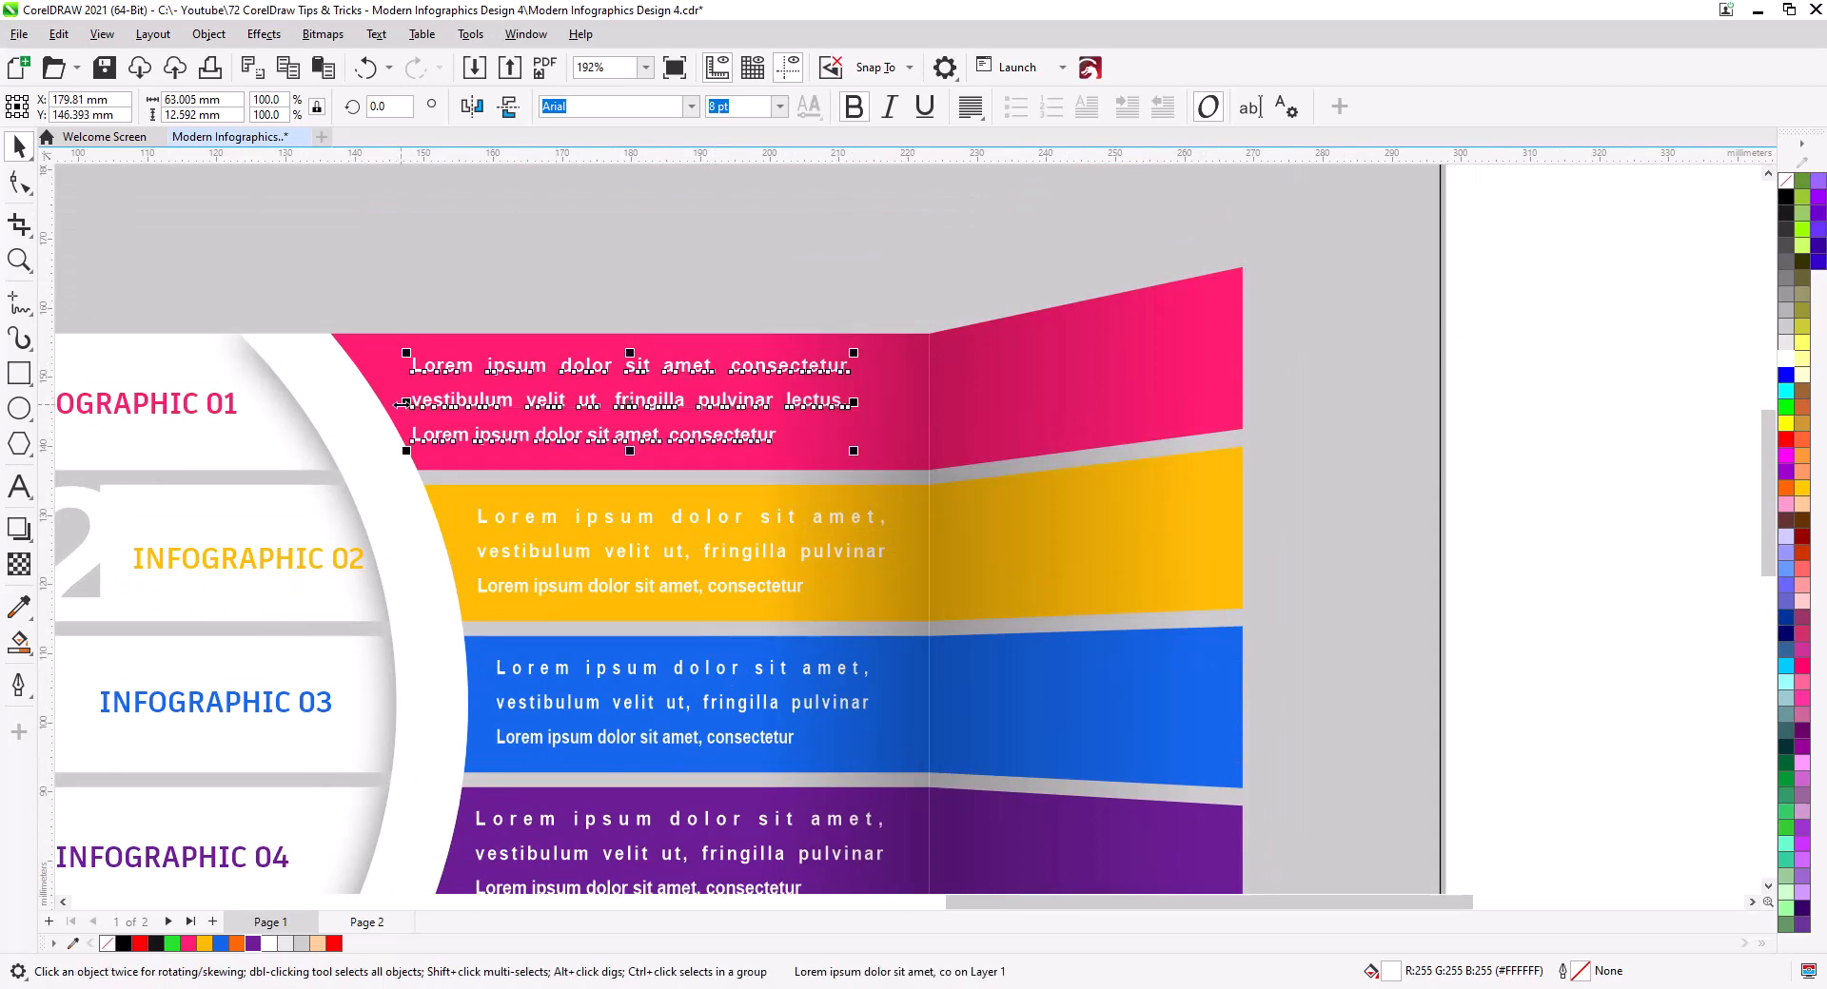
left_click_drag(402, 404, 414, 405)
left_click_drag(562, 407, 571, 407)
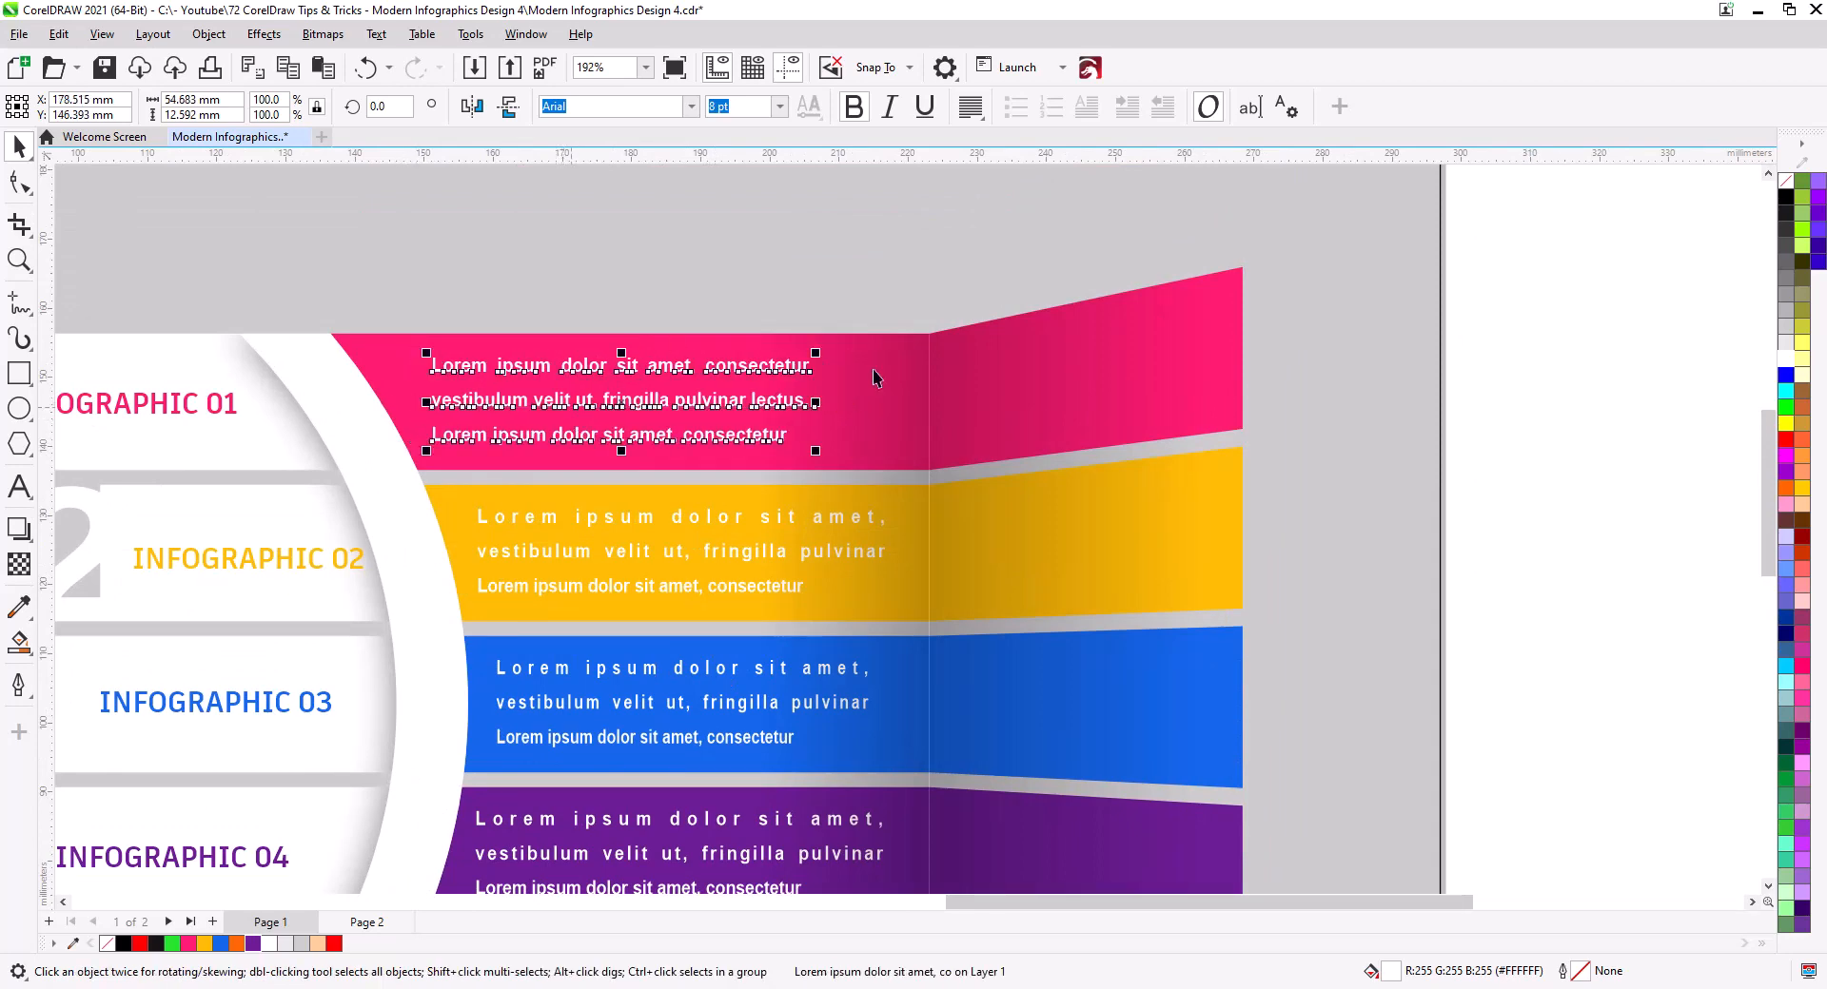
left_click(875, 378)
Darken the straight bars' fold shadow by bringing its fountain transparency's opaque start closer to the fold, and widen the shadow to about 29.3 mm
scroll(869, 377, "down", 3)
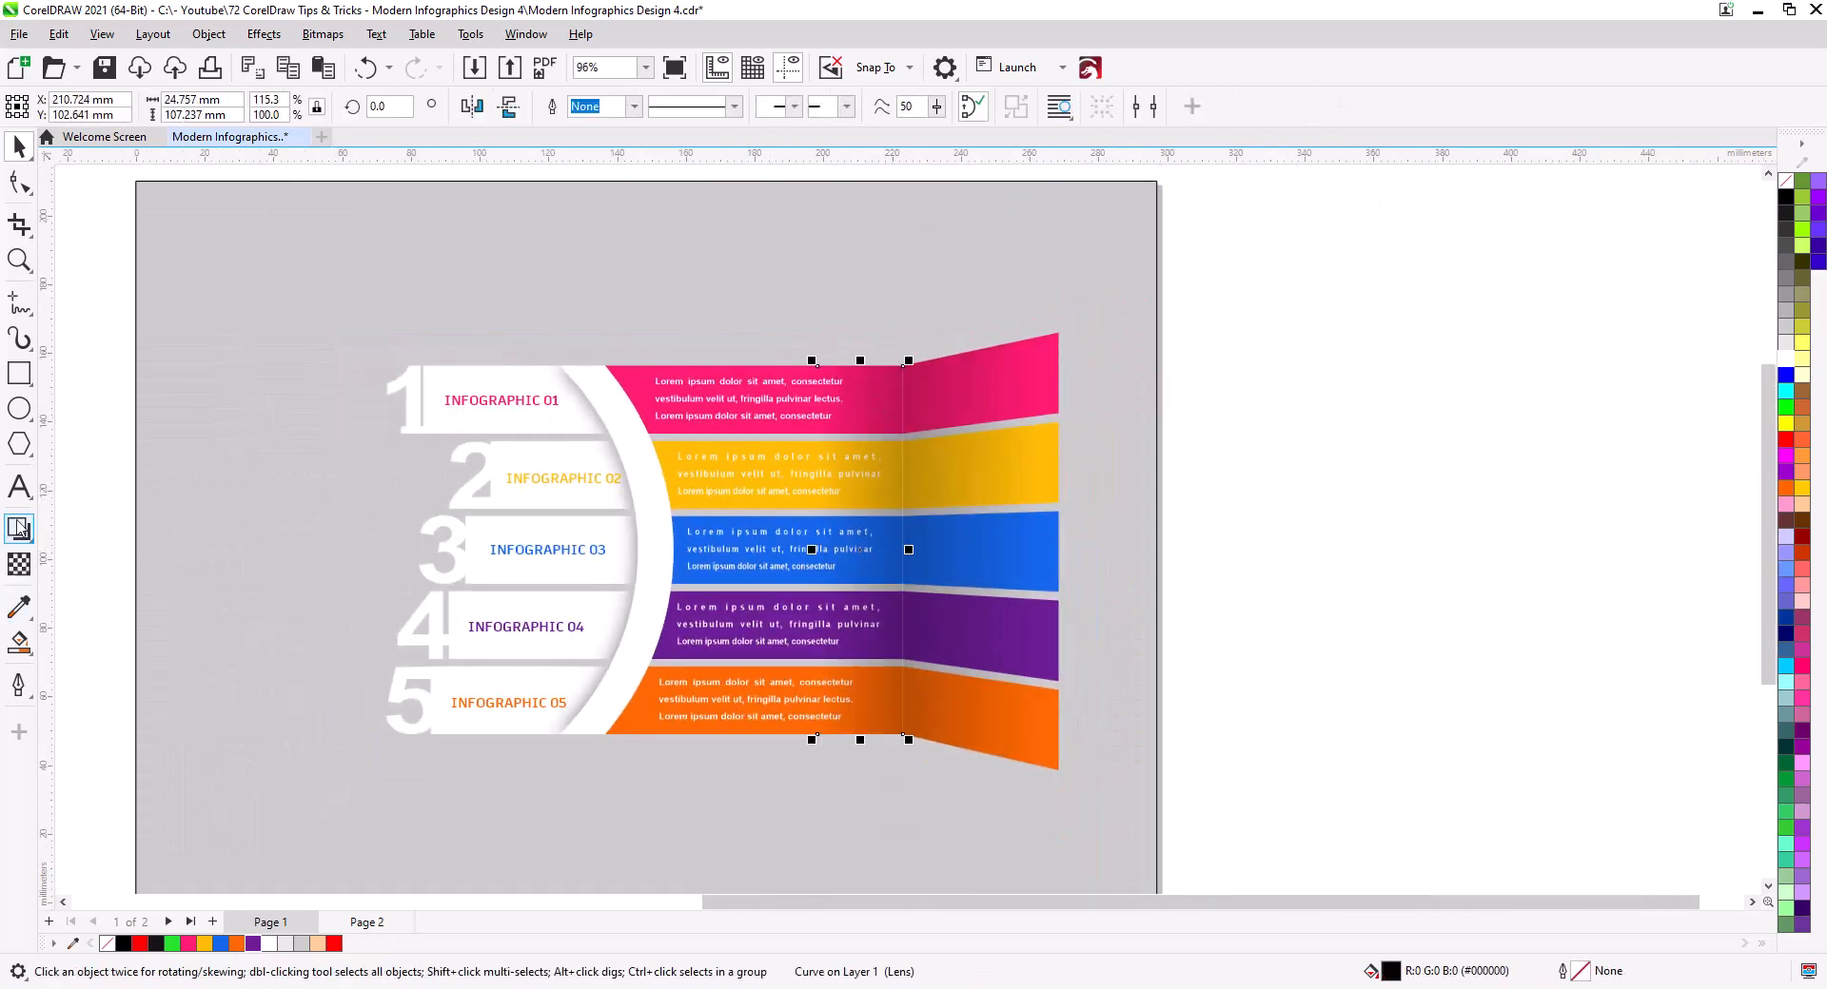
left_click(19, 564)
left_click_drag(1125, 548, 1008, 547)
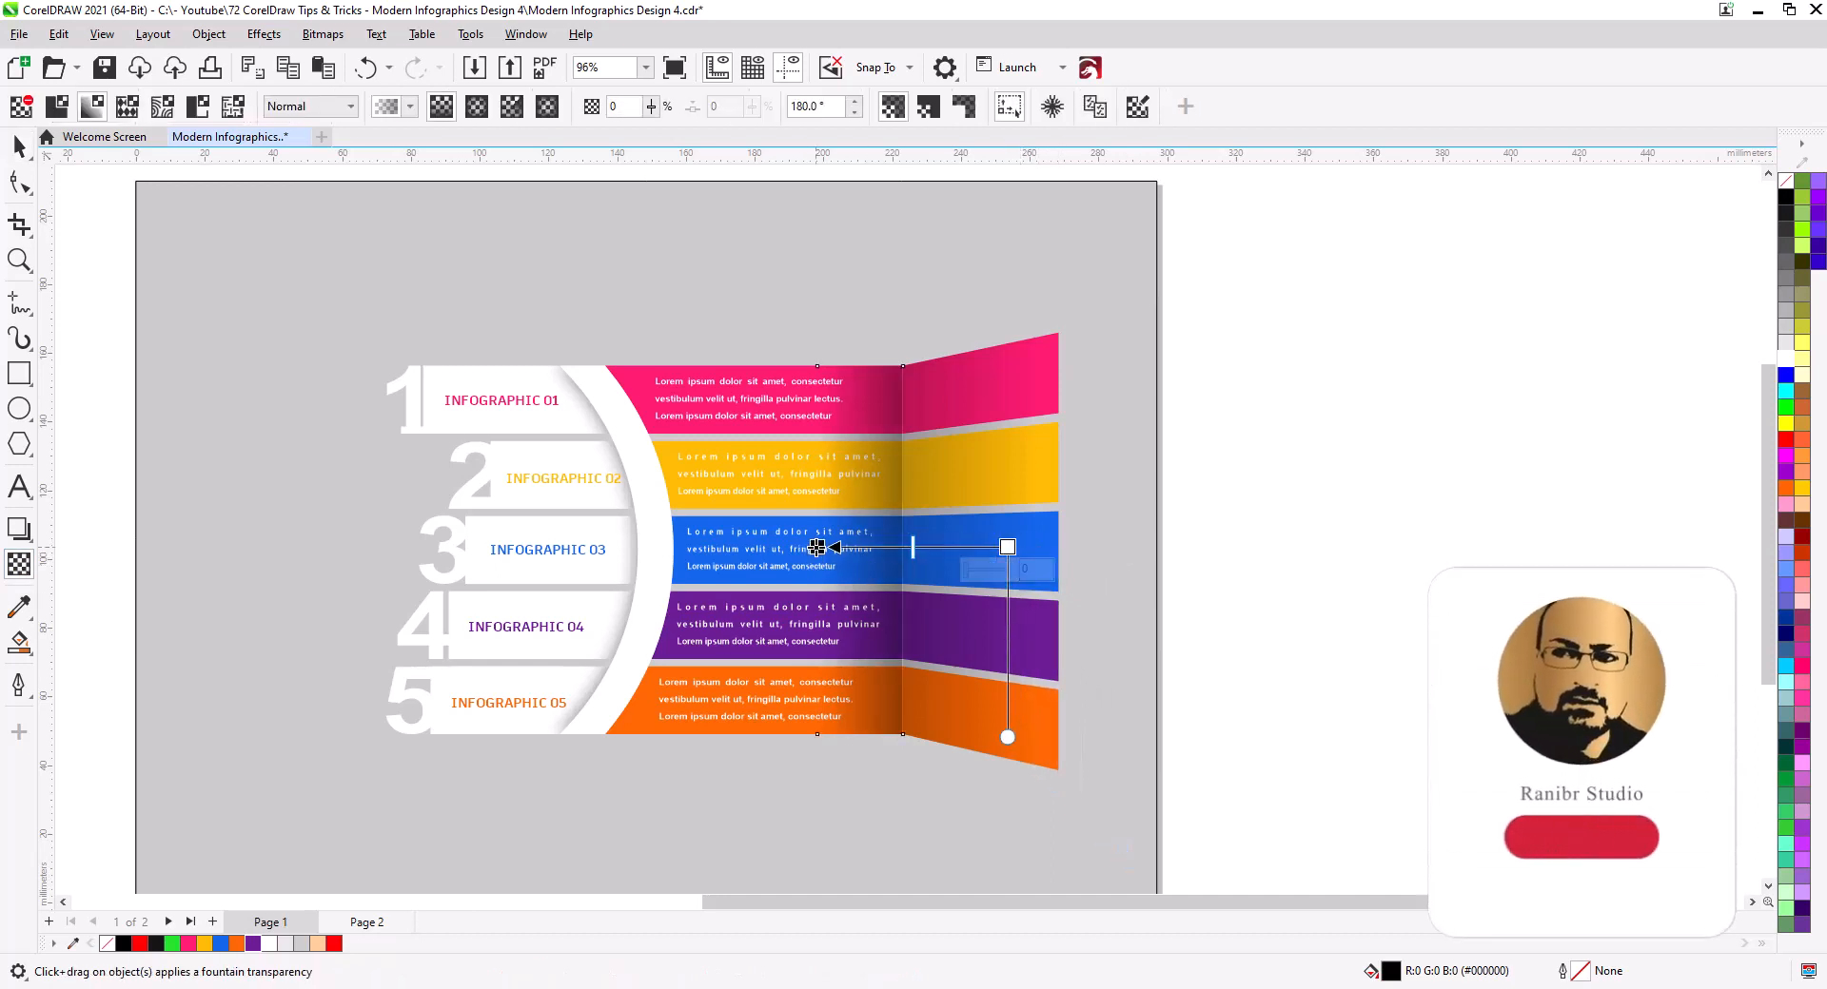
mouse_move(816, 548)
left_mouse_down()
mouse_move(771, 548)
mouse_move(816, 549)
left_mouse_up()
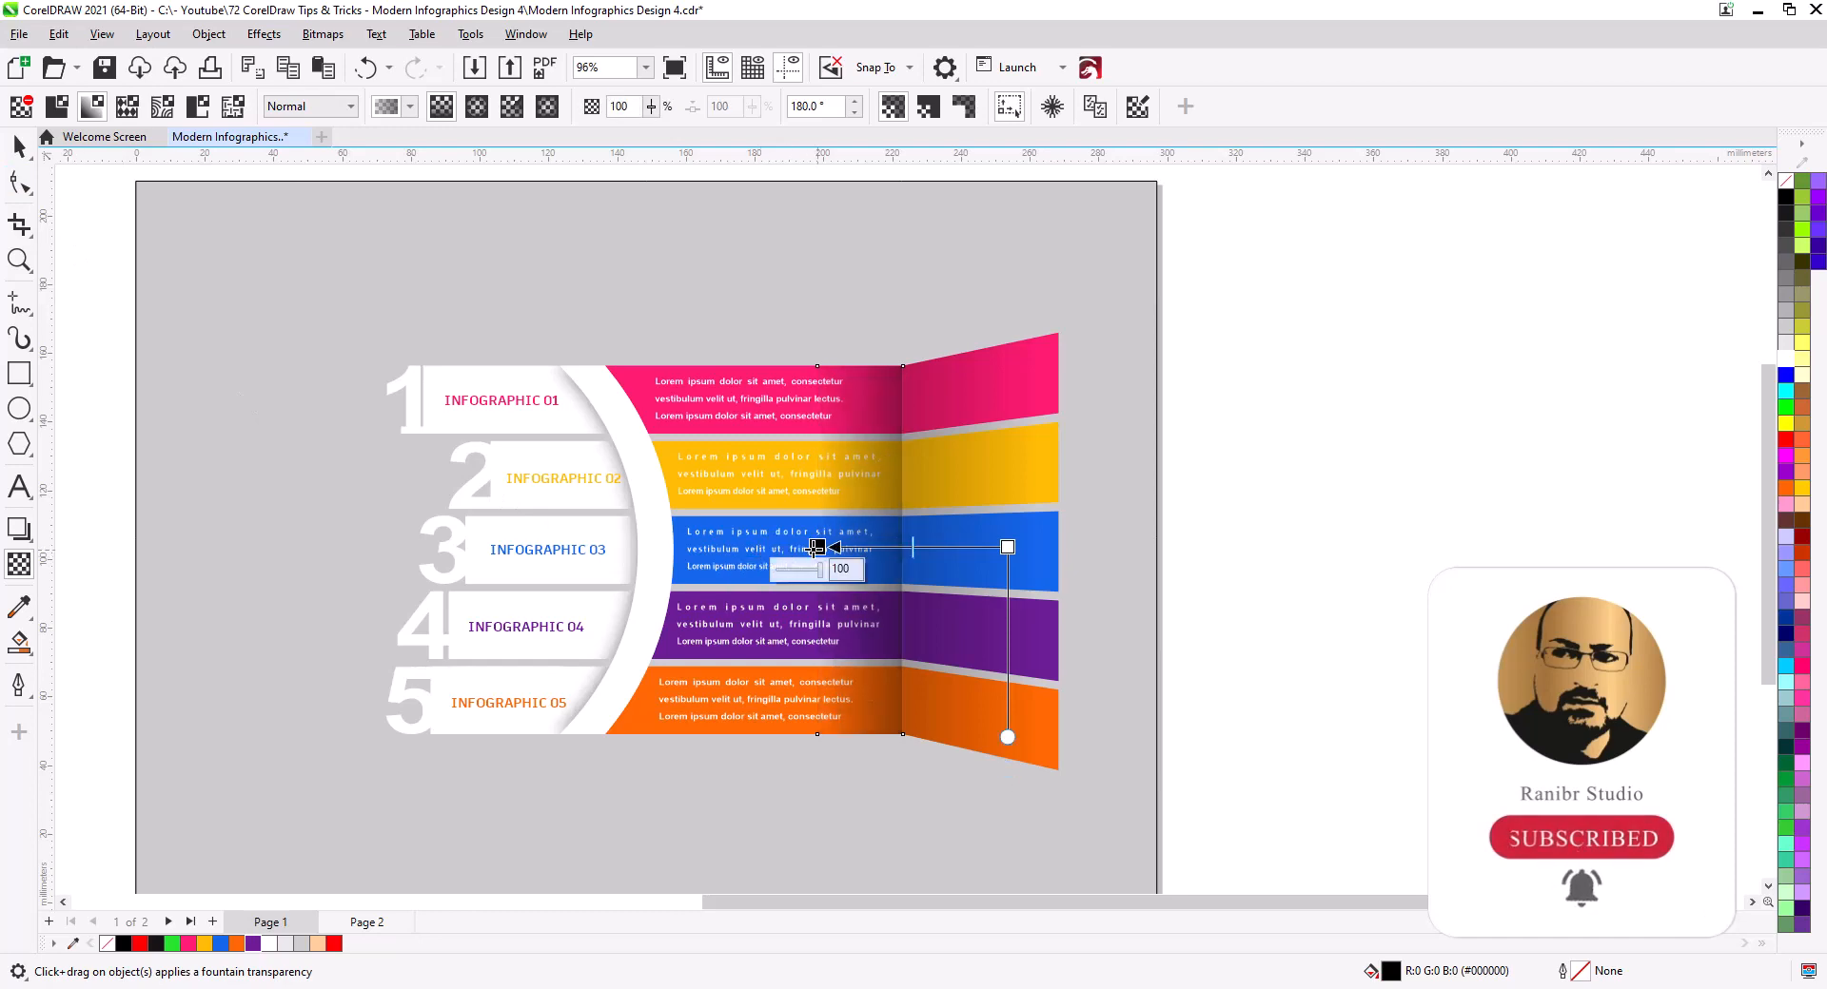
key("space")
scroll(879, 500, "up", 1)
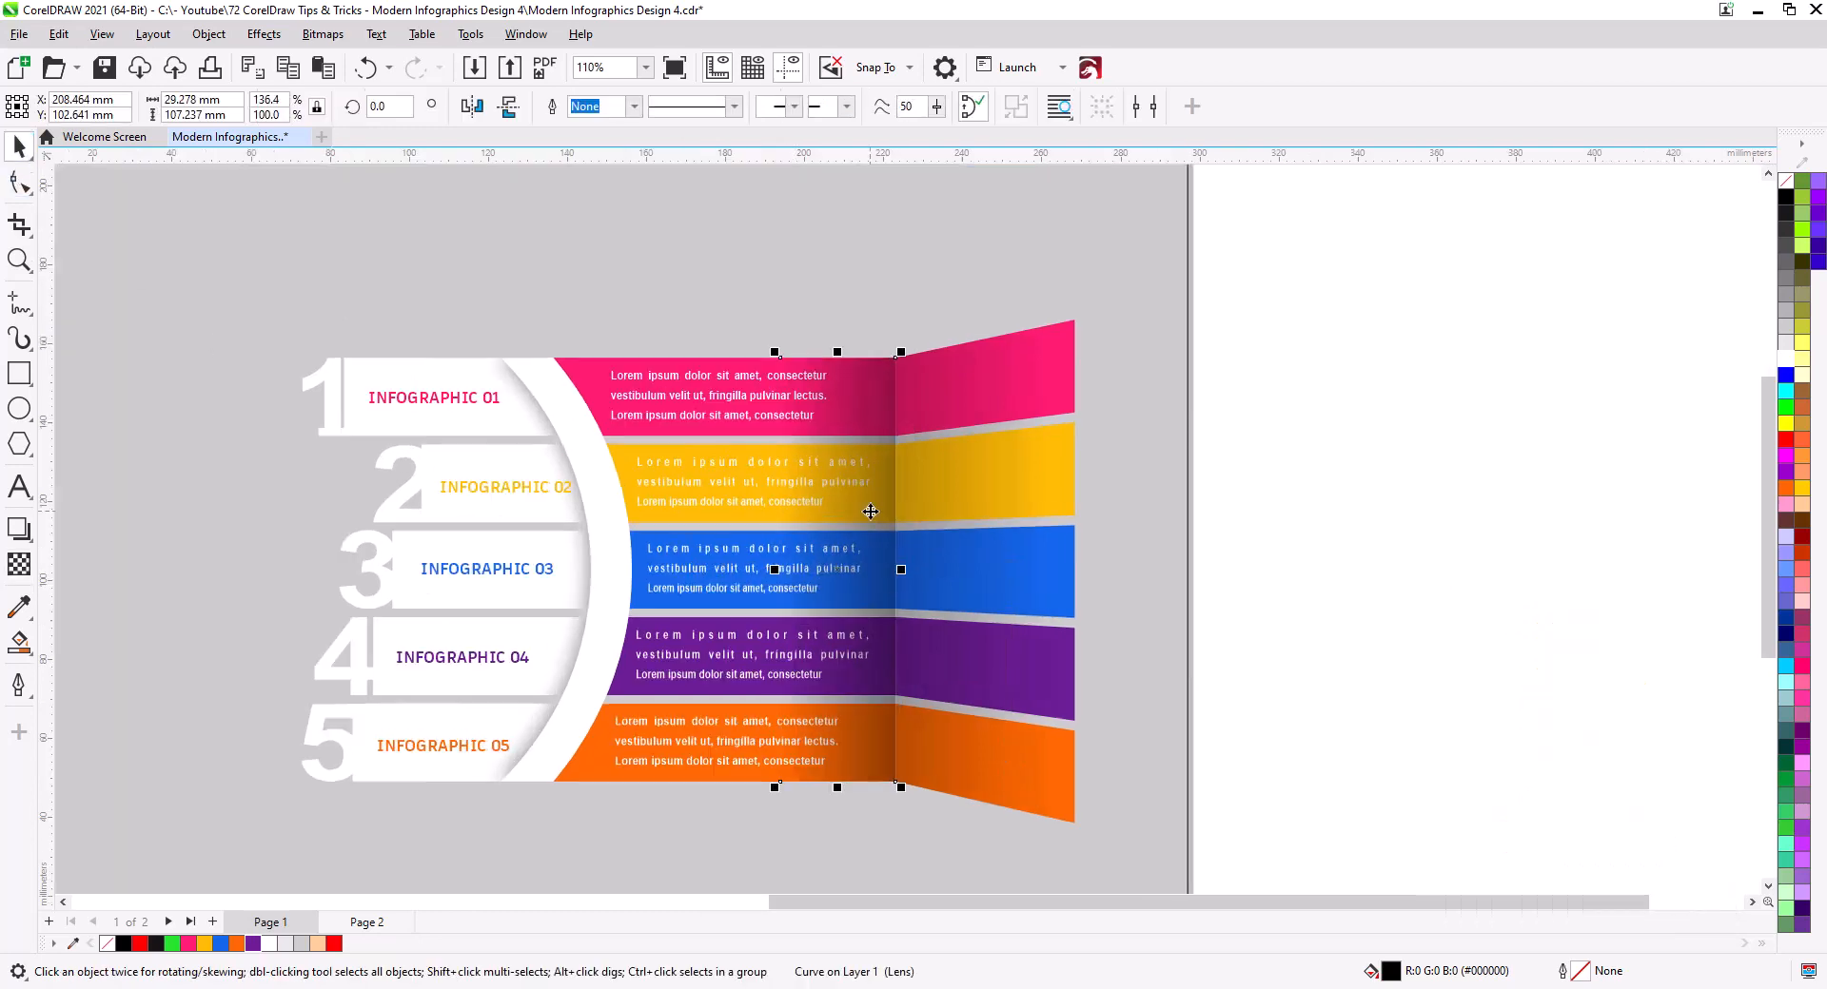
Mirror a copy of the fold shadow onto the flared ends and fit its outer corner nodes to the flare's upper and lower edges
left_click_drag(774, 569, 944, 575)
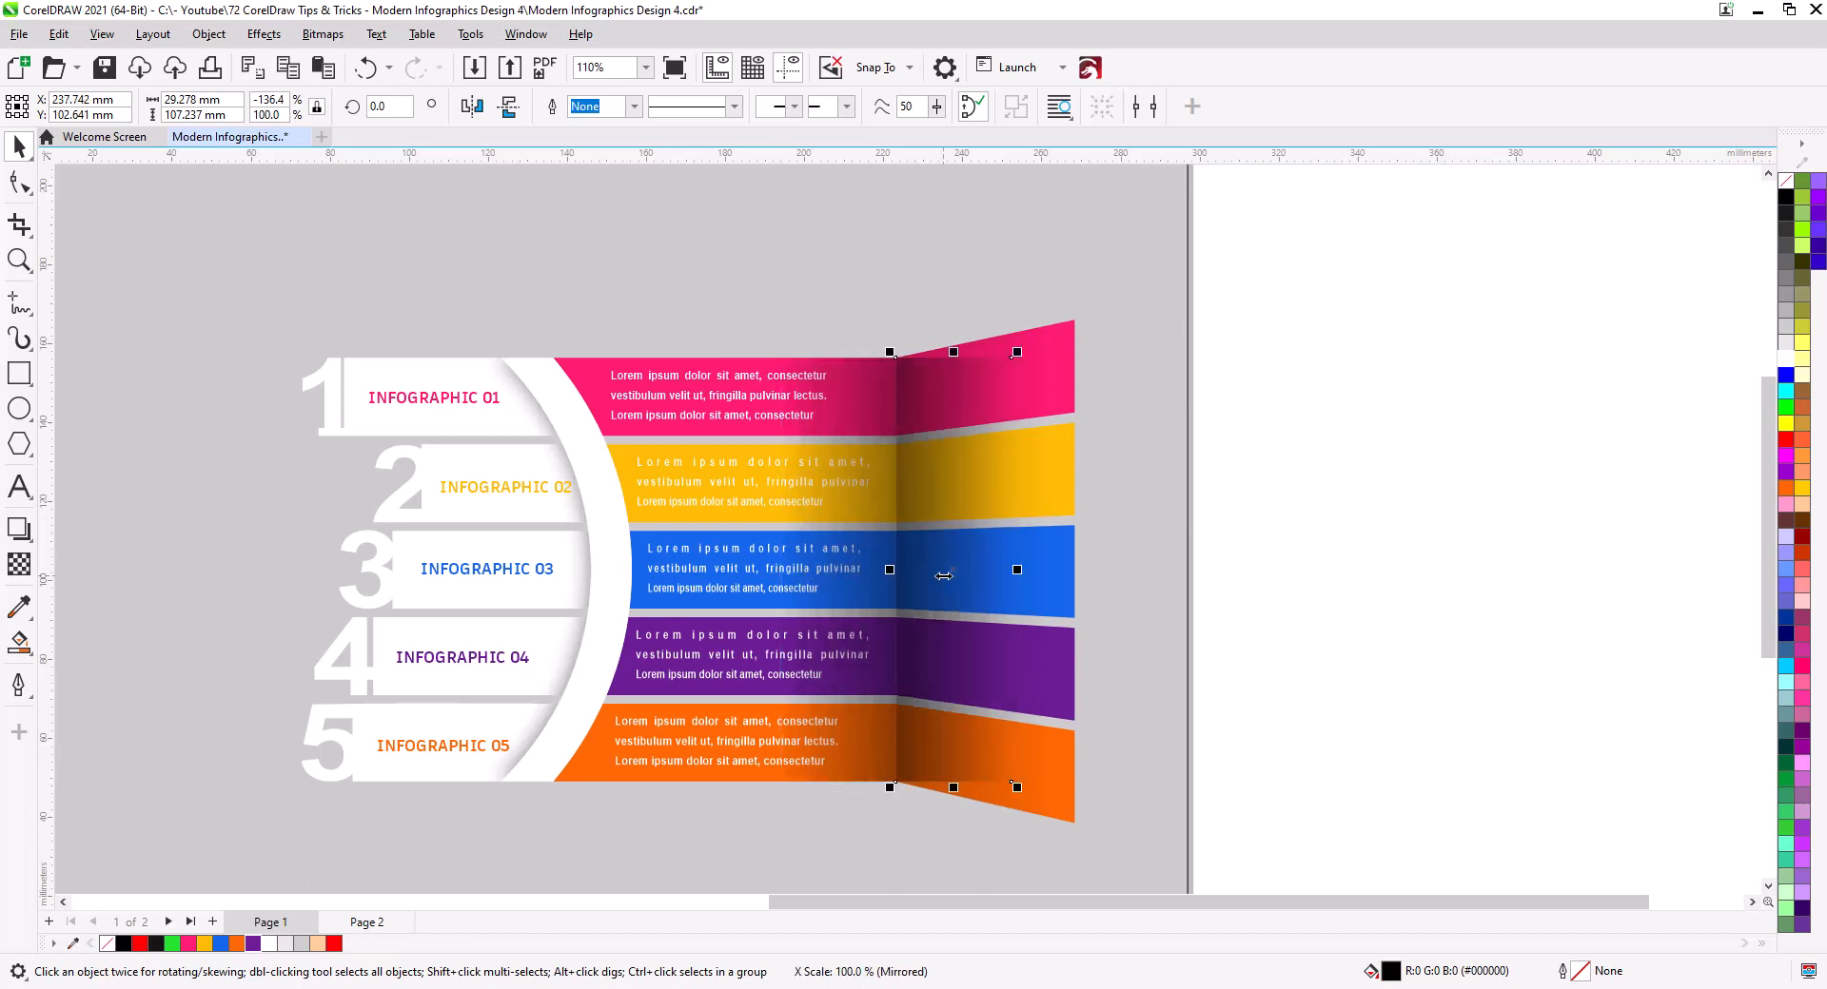
key("F10")
left_click(1012, 348)
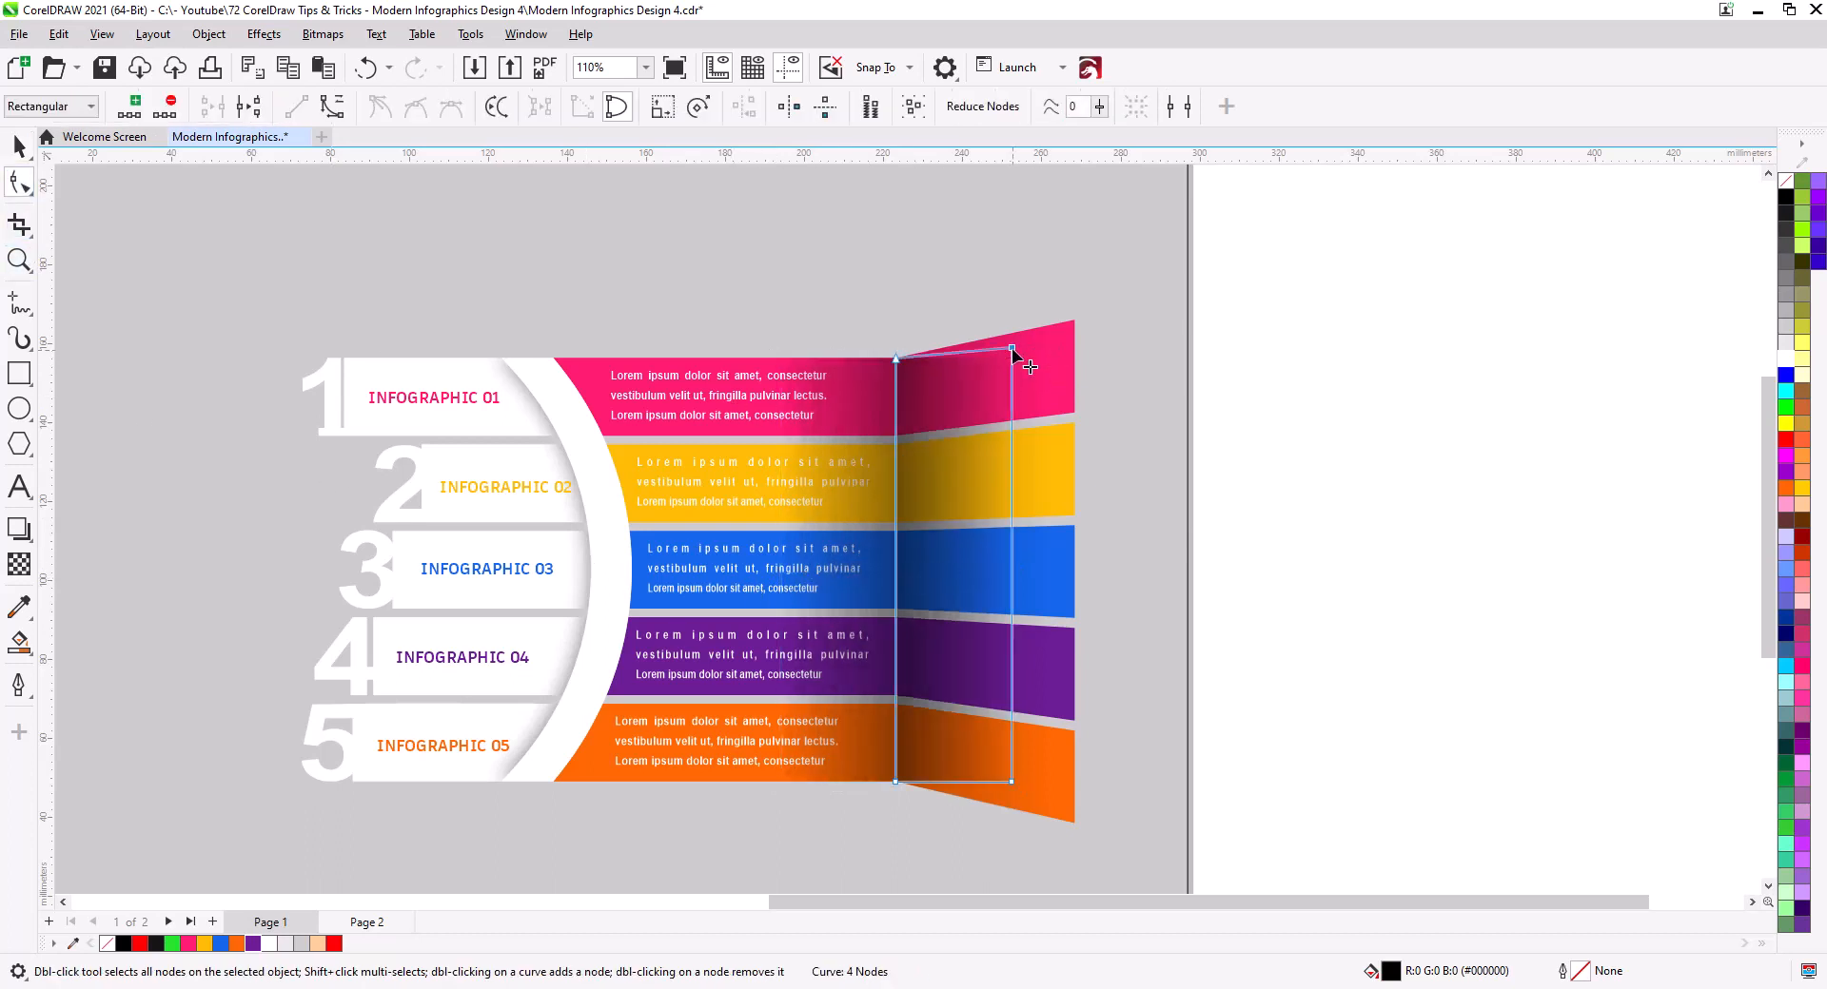
left_click_drag(1012, 348, 1013, 334)
left_click_drag(1010, 786, 1011, 808)
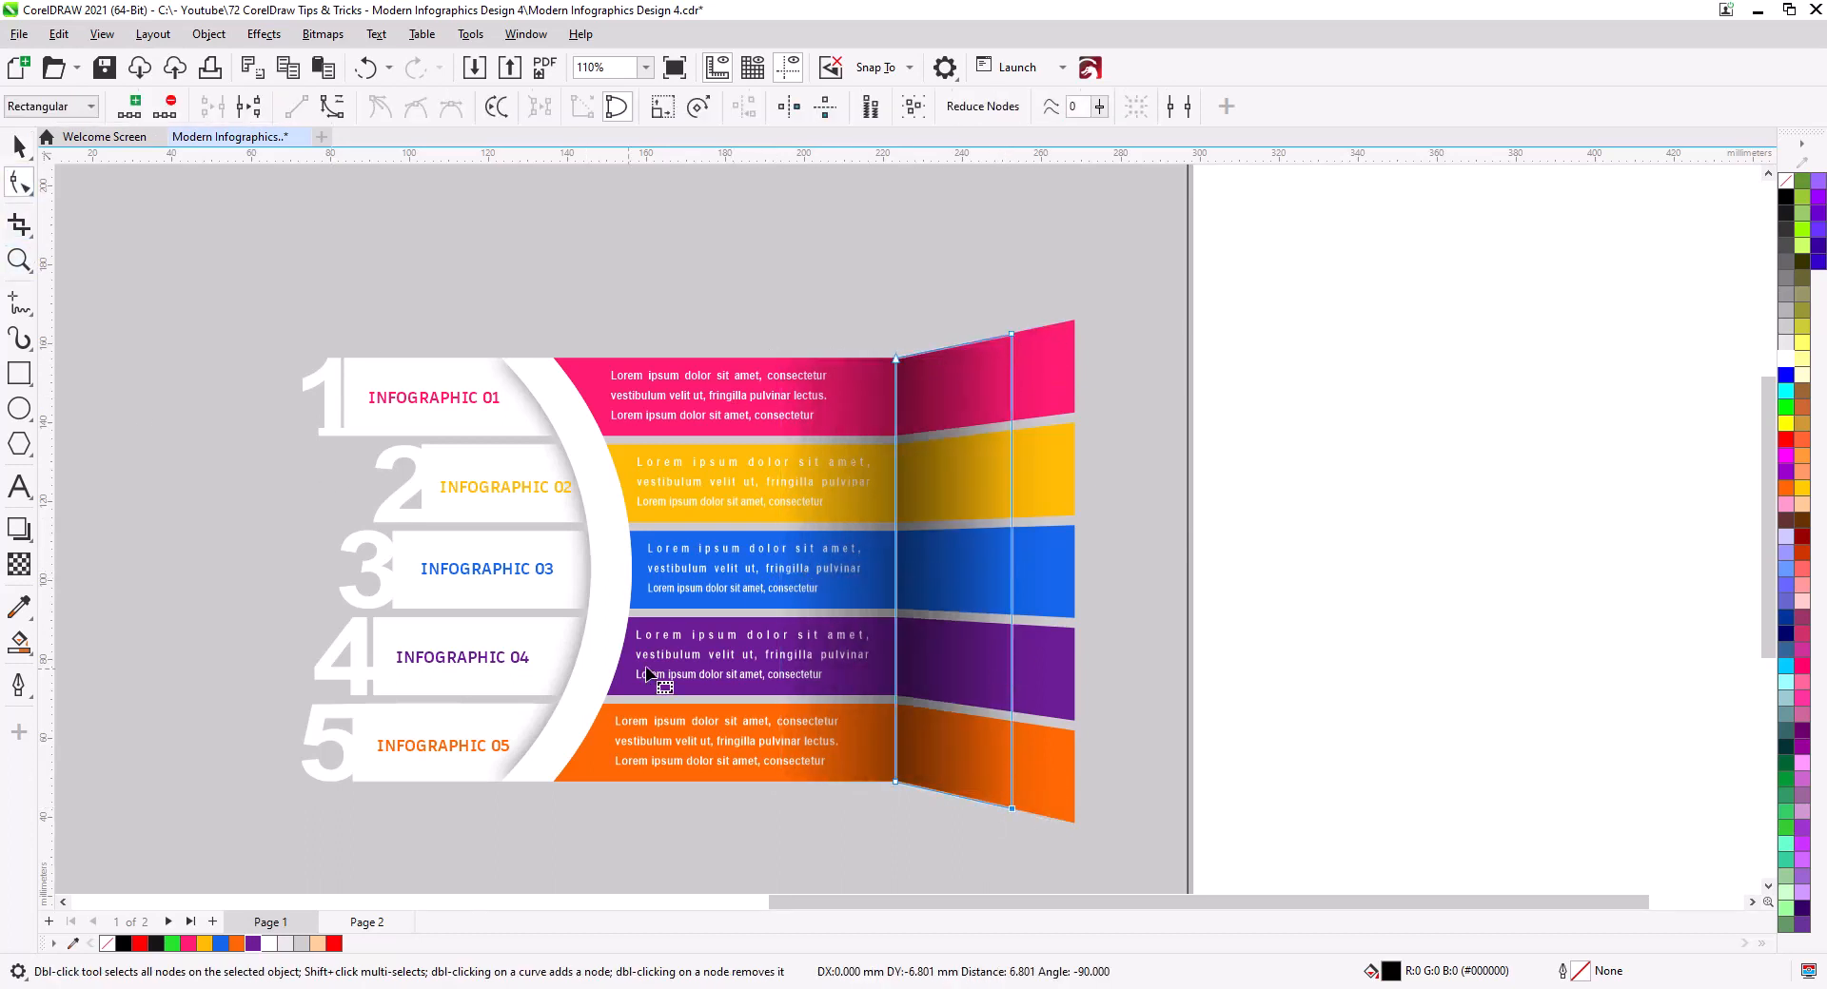
left_click(19, 146)
key("Escape")
Recolour the titles INFOGRAPHIC 02 to INFOGRAPHIC 05 in the pink of the first title
scroll(900, 445, "down", 2)
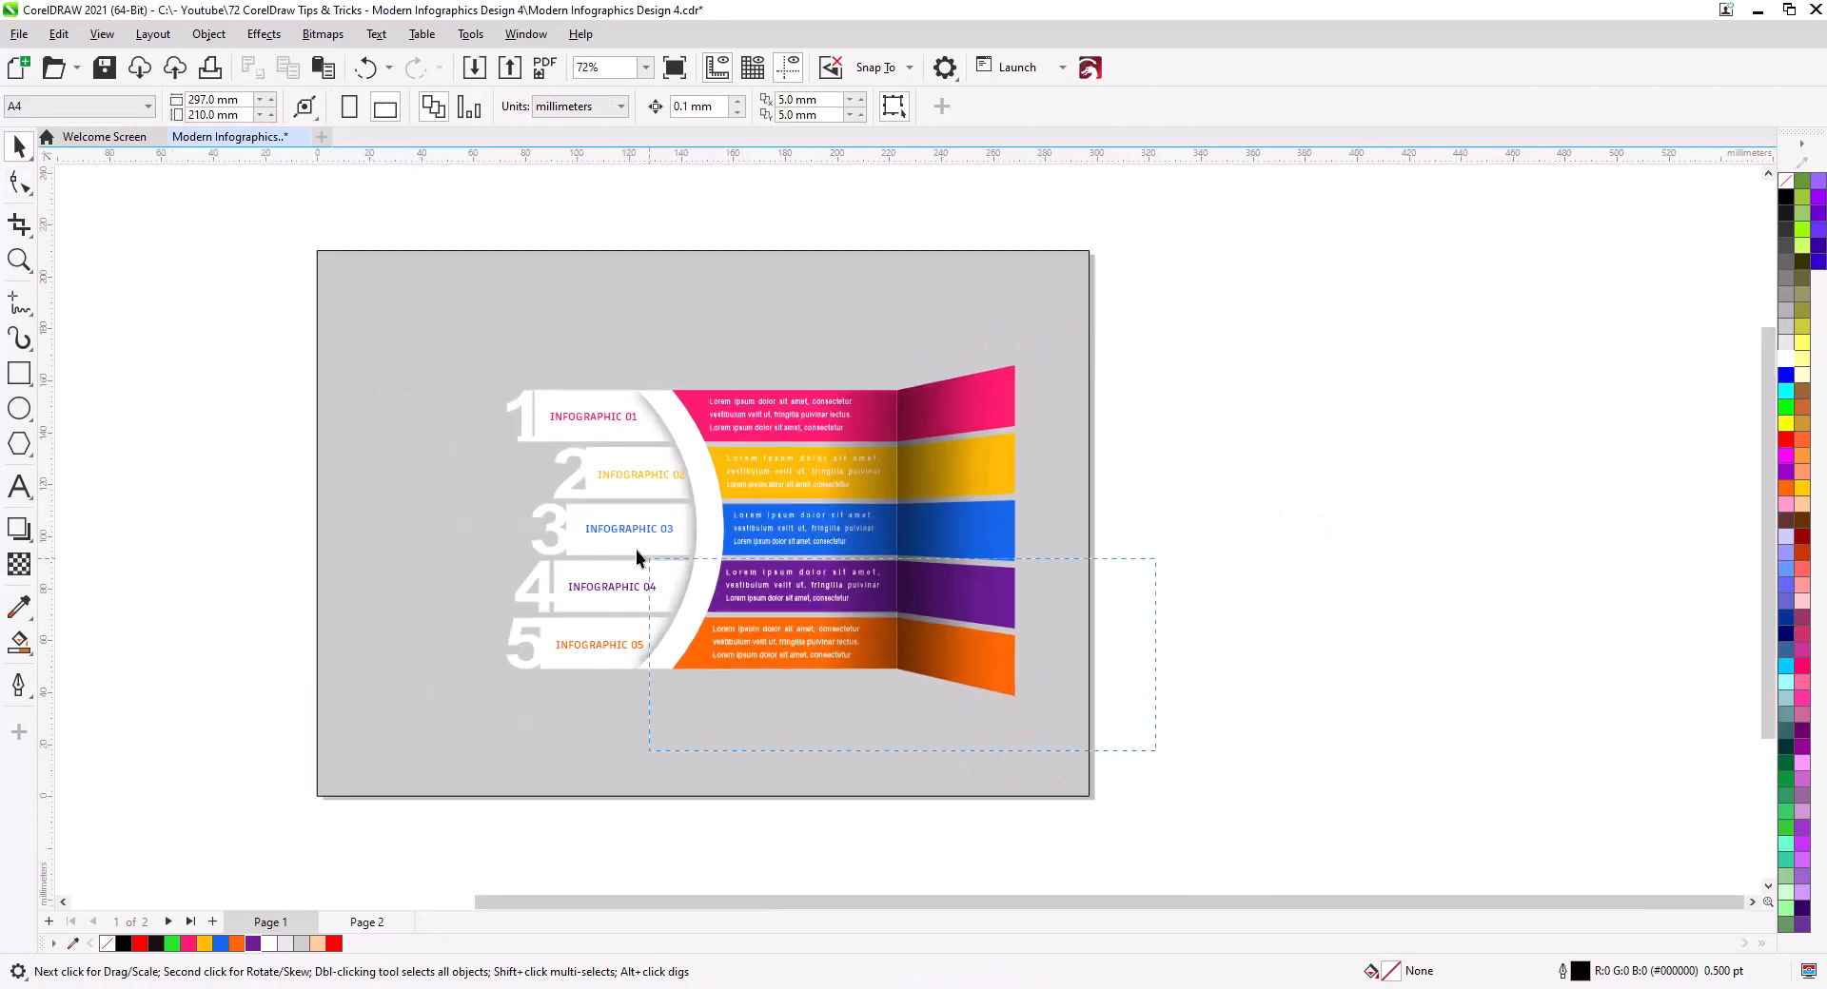
left_click_drag(636, 550, 419, 314)
key("Escape")
scroll(584, 462, "up", 4)
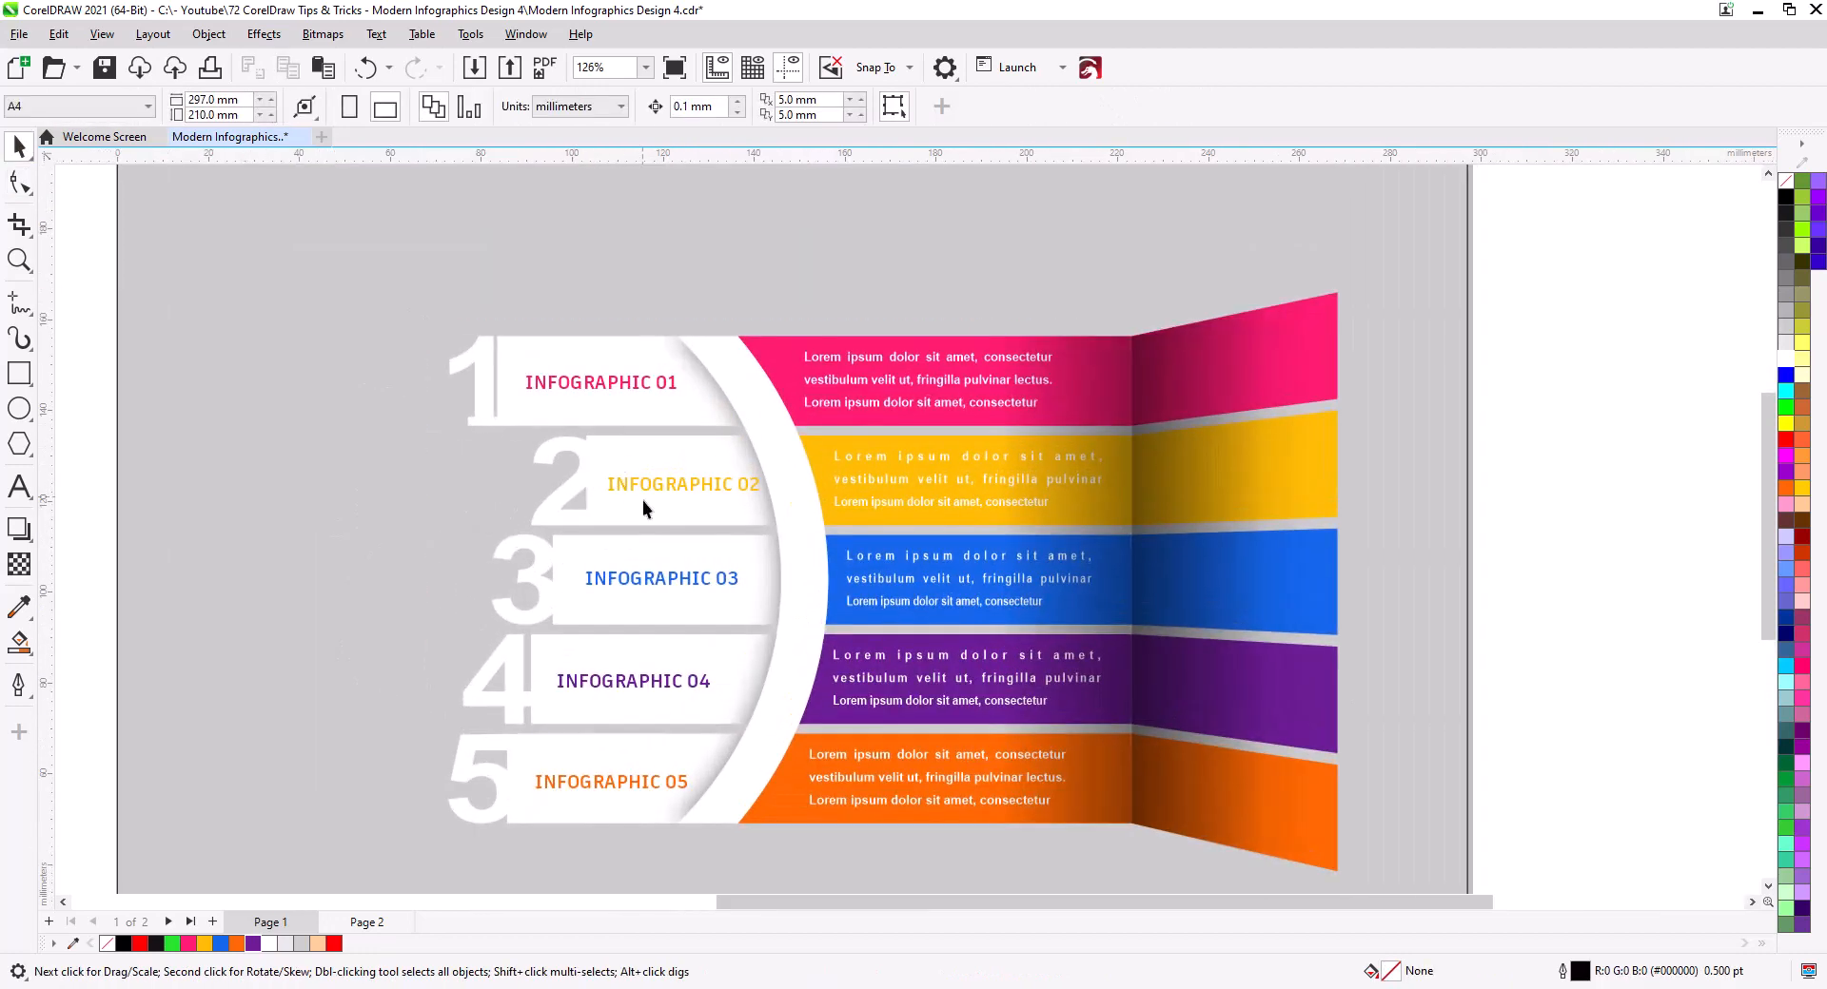
left_click(631, 579, "shift")
left_click(613, 687, "shift")
left_click(612, 788, "shift")
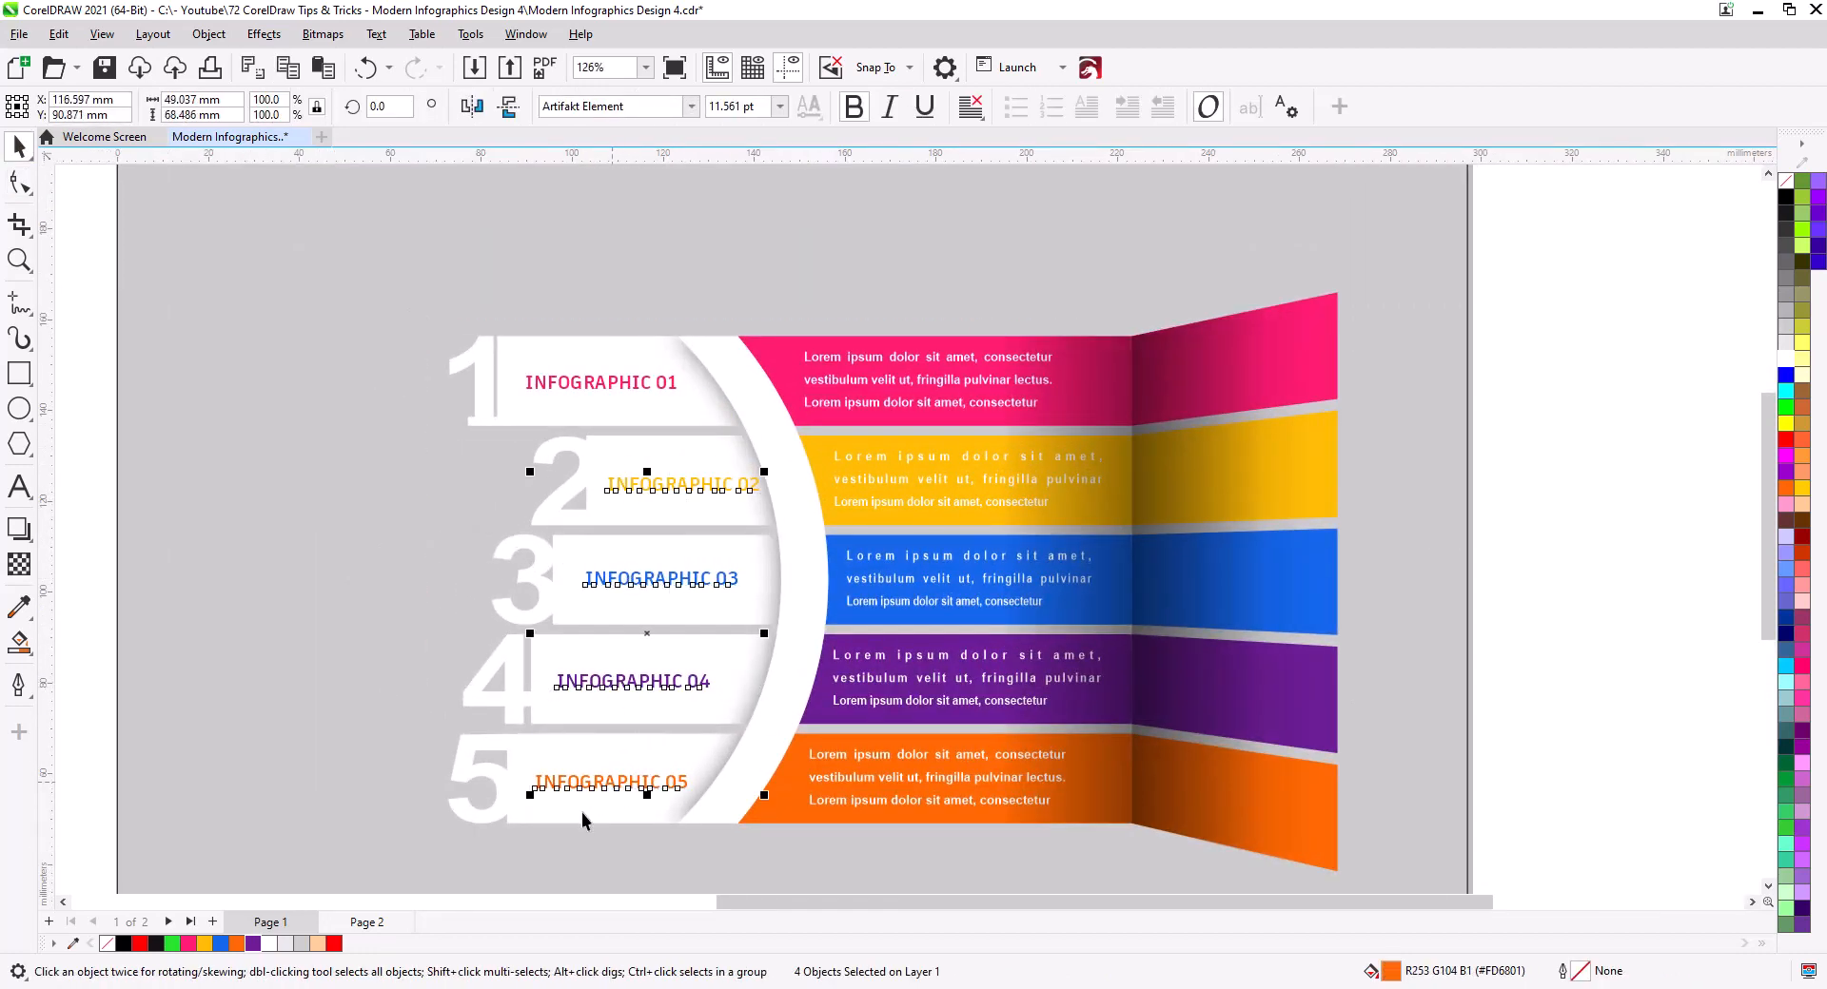
left_click(188, 943)
key("Escape")
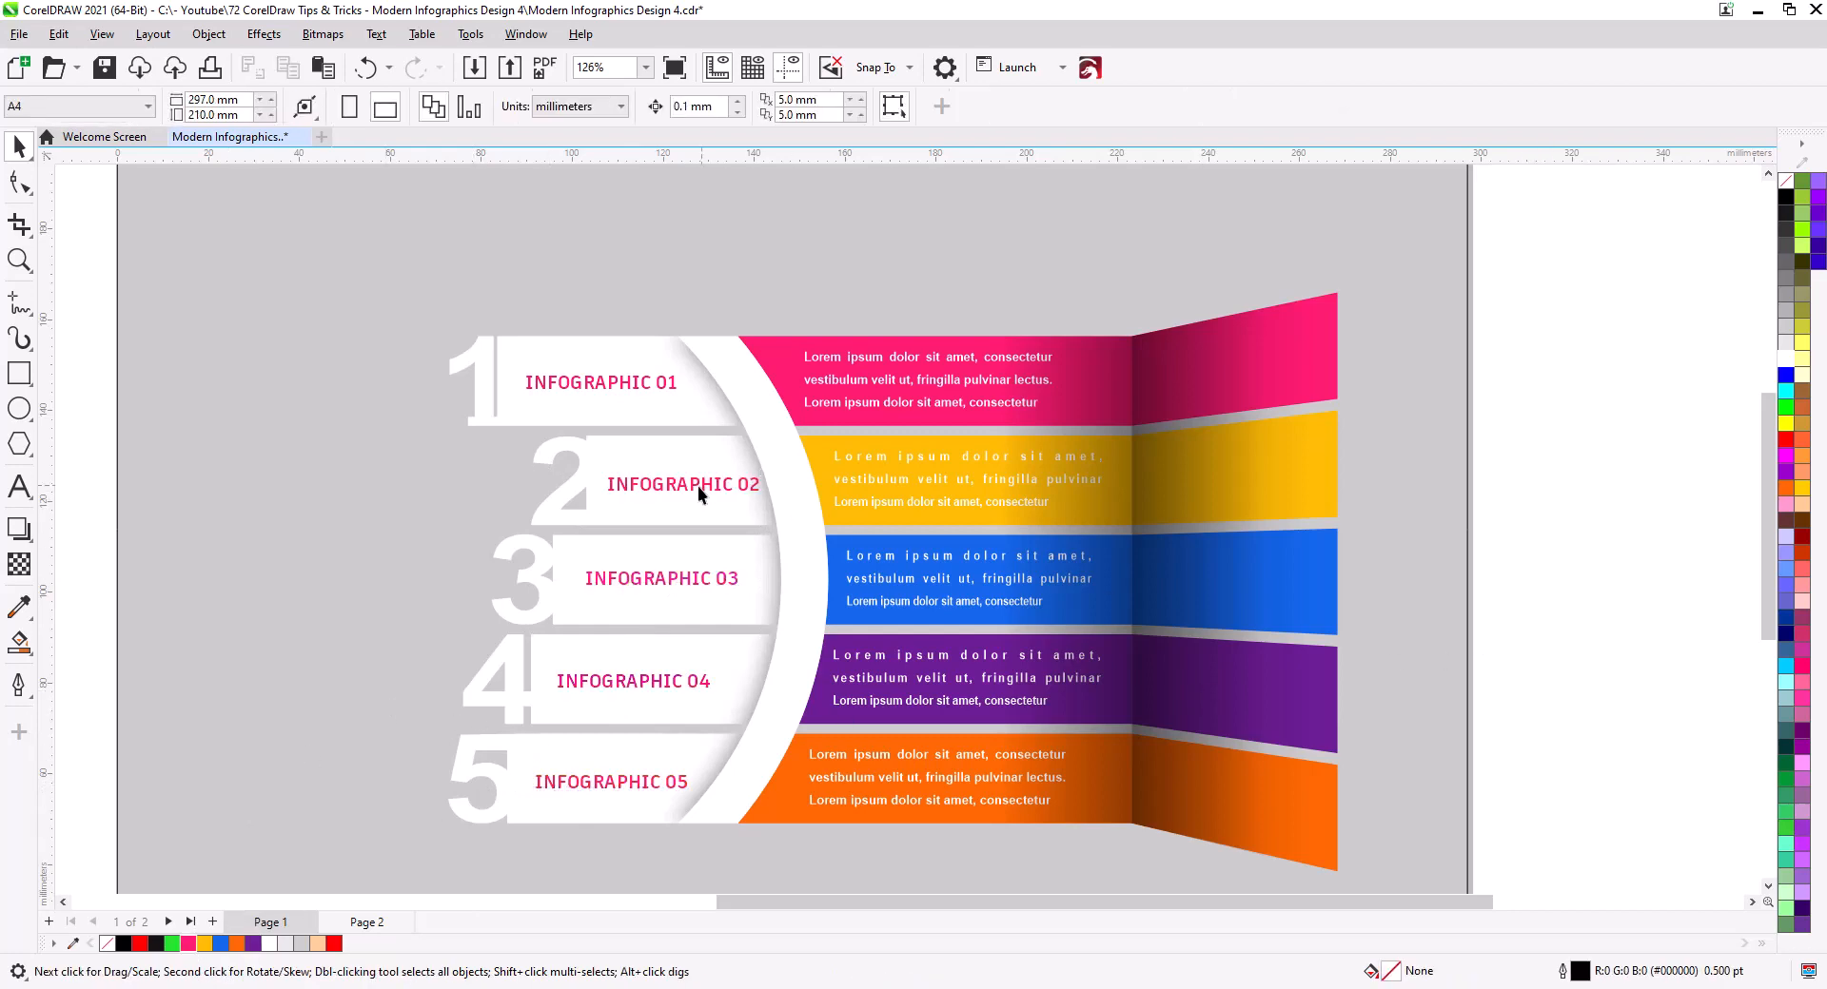
Move the numeral 2's nodes horizontally about 5.8 mm away from the divider and shift the INFOGRAPHIC 02 title the same way
left_click(565, 493)
key("F10")
scroll(586, 514, "up", 2)
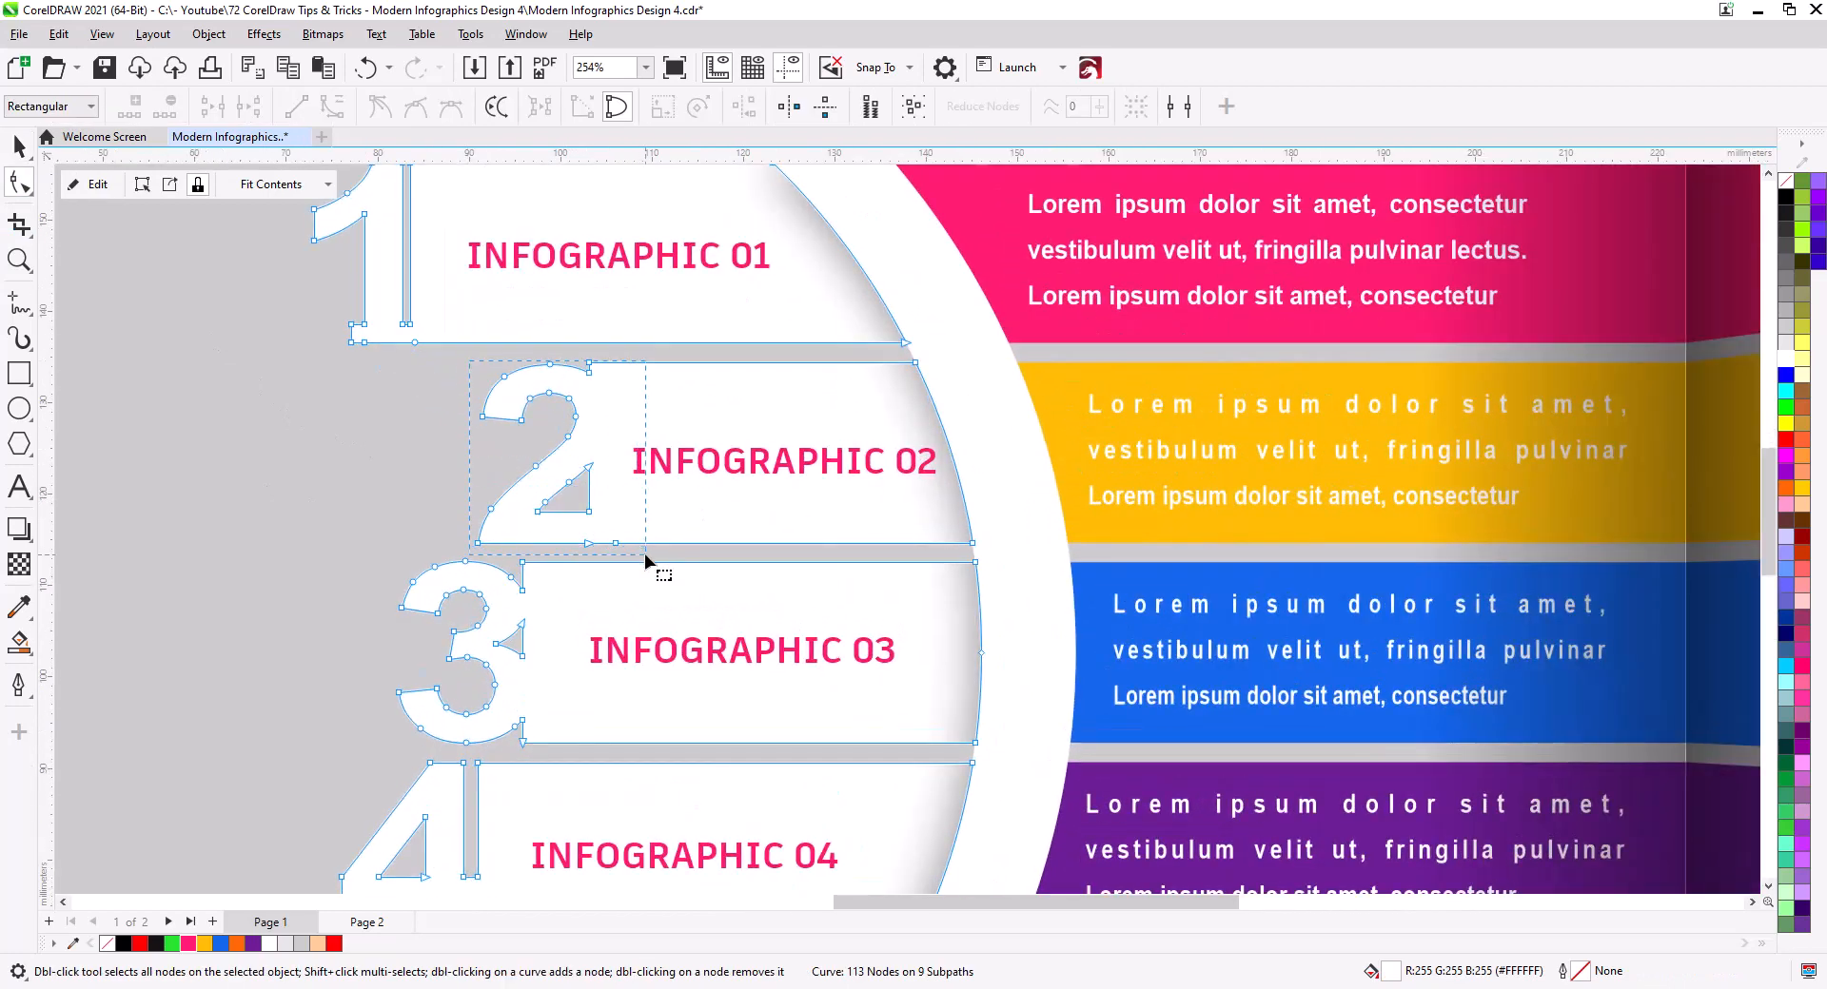
left_click_drag(645, 561, 565, 550)
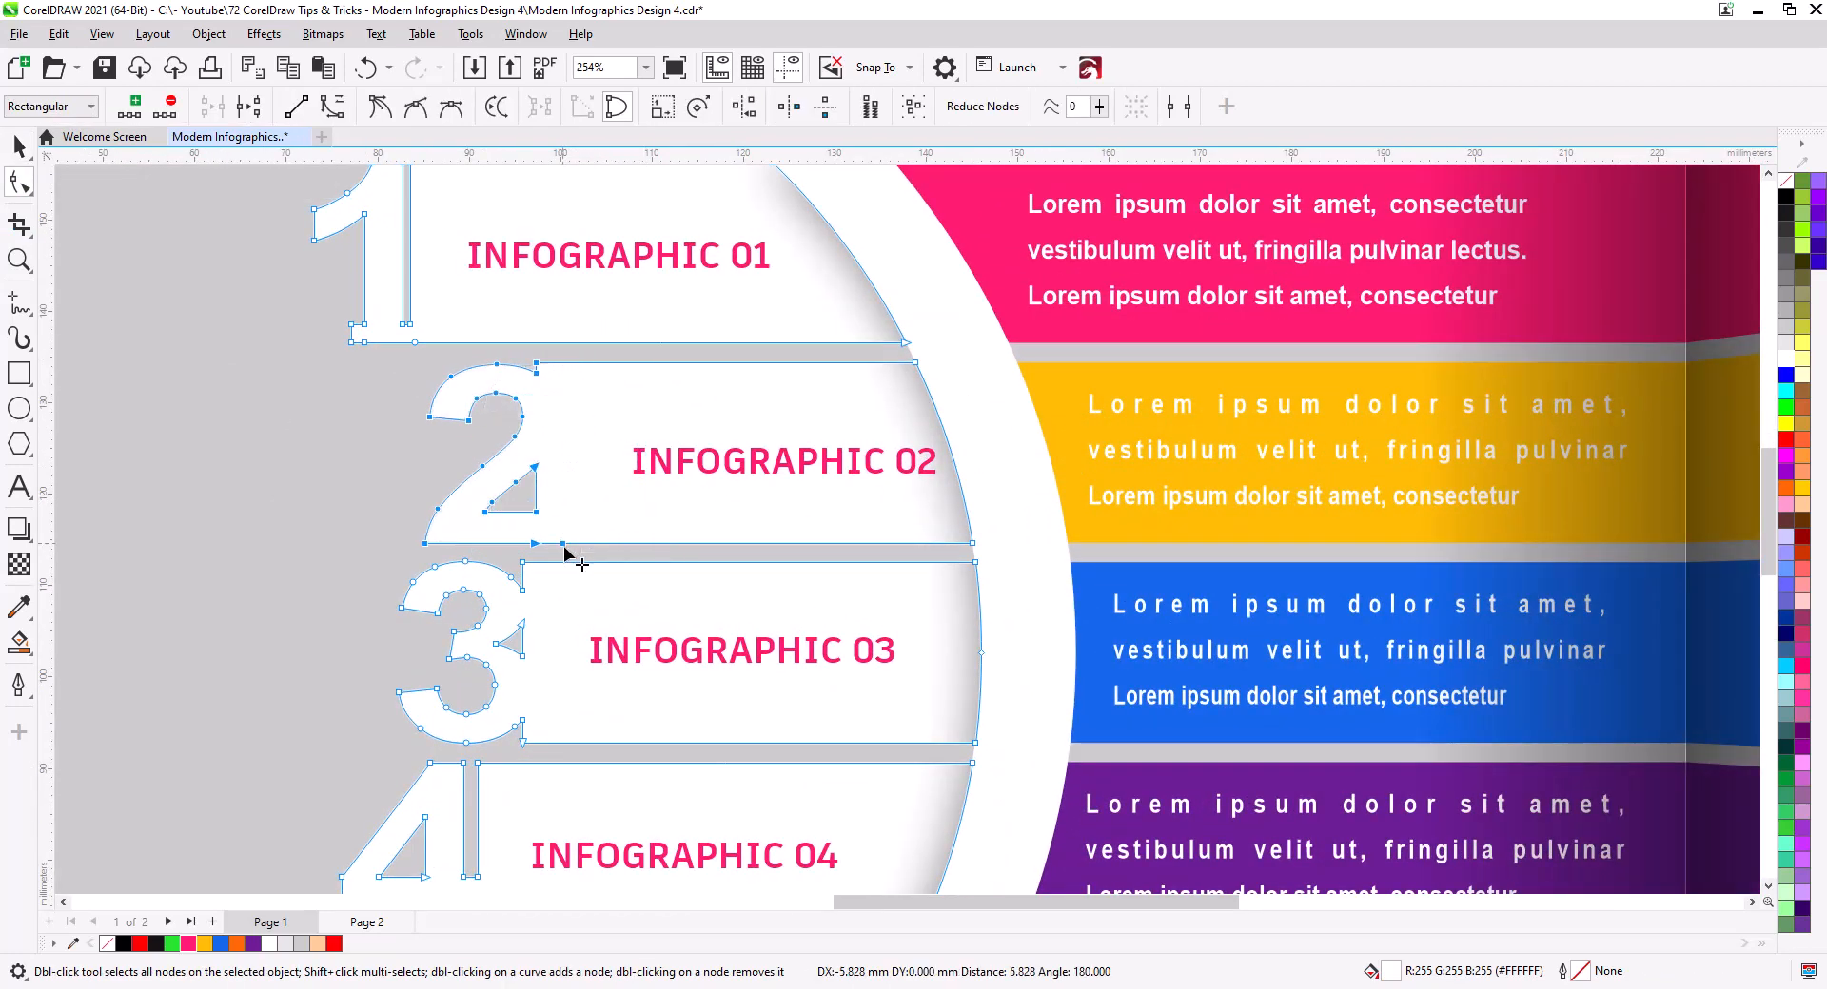
left_click(19, 146)
left_click_drag(665, 473, 616, 476)
Move the nodes of the numerals 3, 4 and 5 horizontally away from the divider, lengthening their white segments
left_click_drag(772, 632, 730, 395)
left_click(19, 183)
left_click(437, 406)
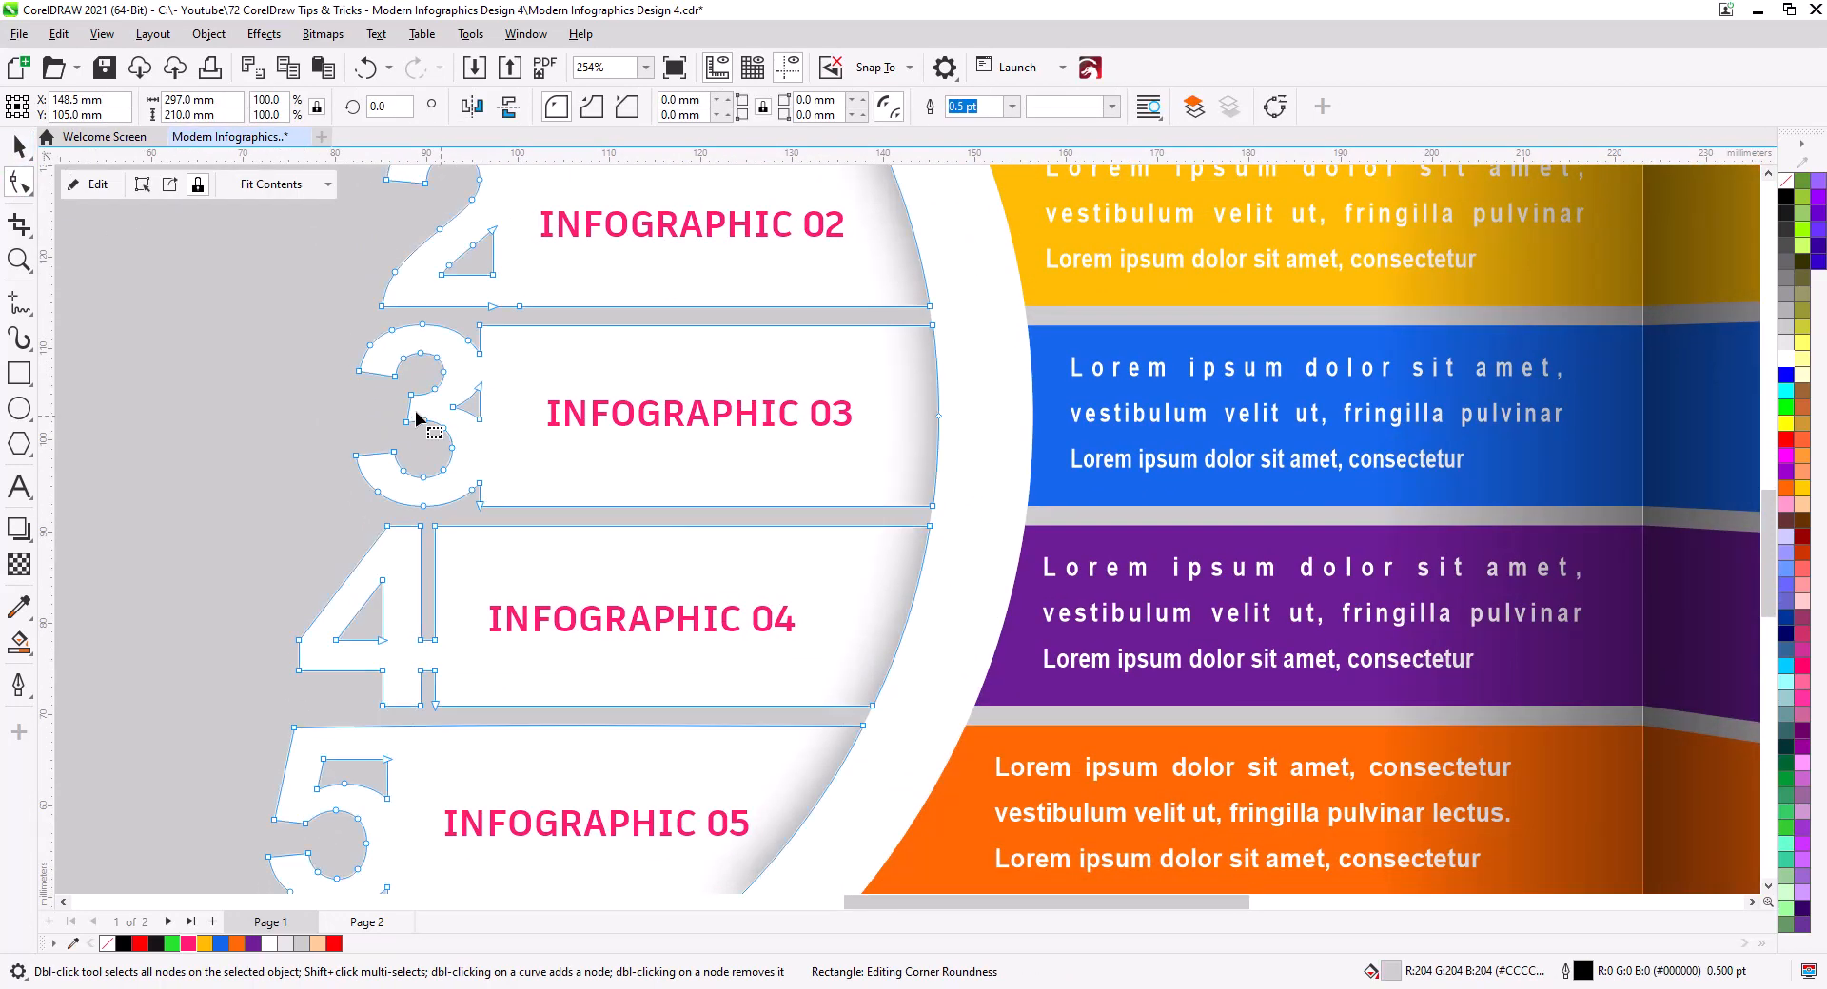
left_click_drag(323, 318, 479, 438)
left_click_drag(517, 512, 435, 509)
left_click_drag(492, 624, 463, 547)
left_click_drag(453, 544, 452, 544)
left_click_drag(518, 656, 681, 545)
left_click_drag(462, 445, 550, 639)
Shift the INFOGRAPHIC 05 and INFOGRAPHIC 04 titles horizontally towards their numerals
key("space")
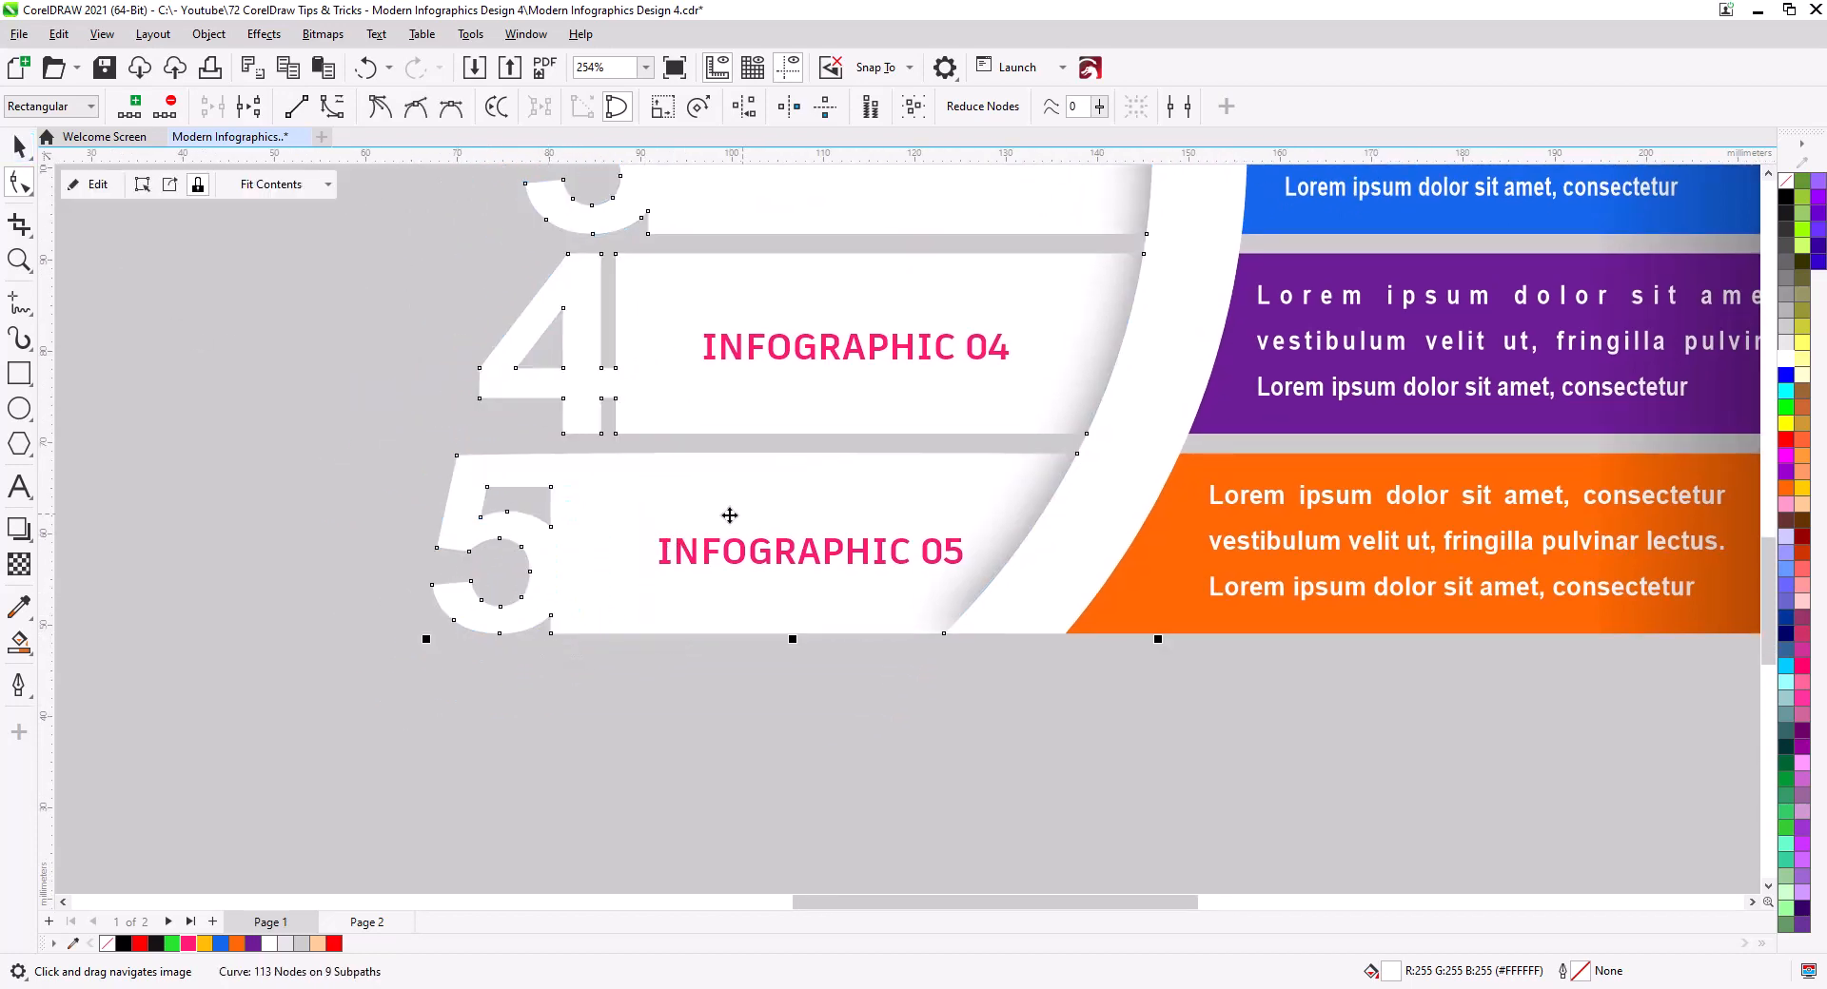
left_click(706, 556)
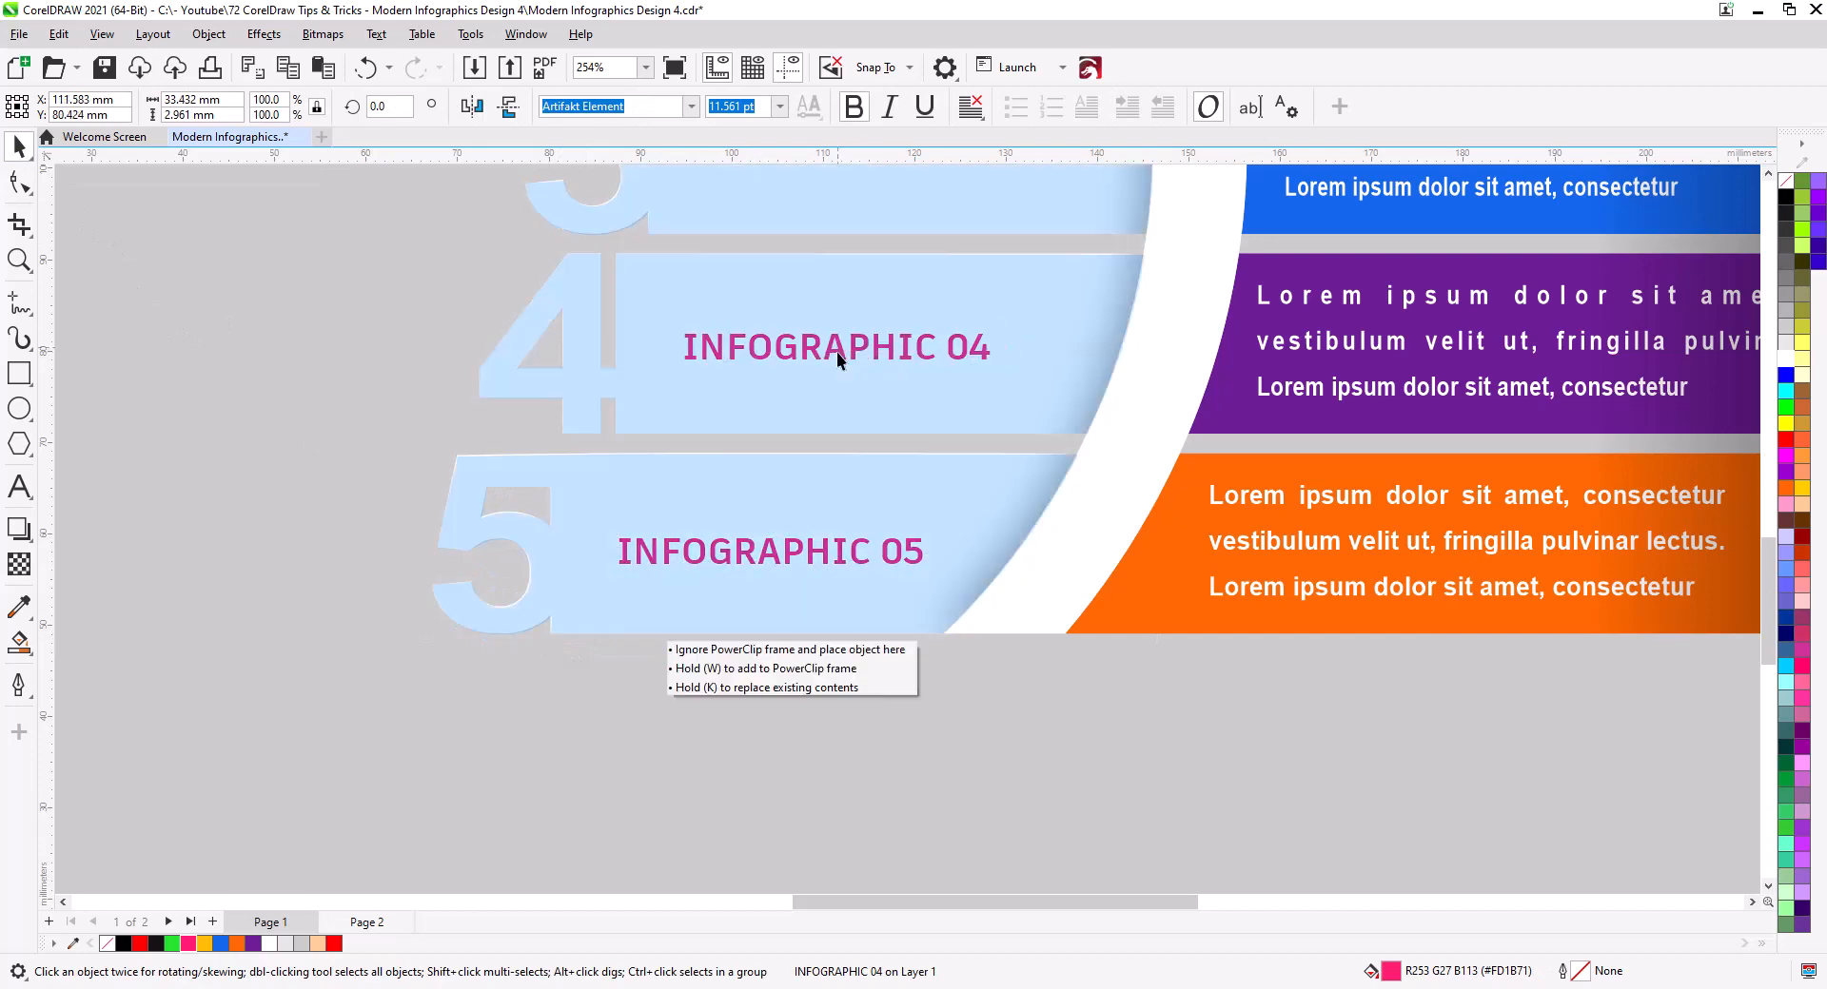